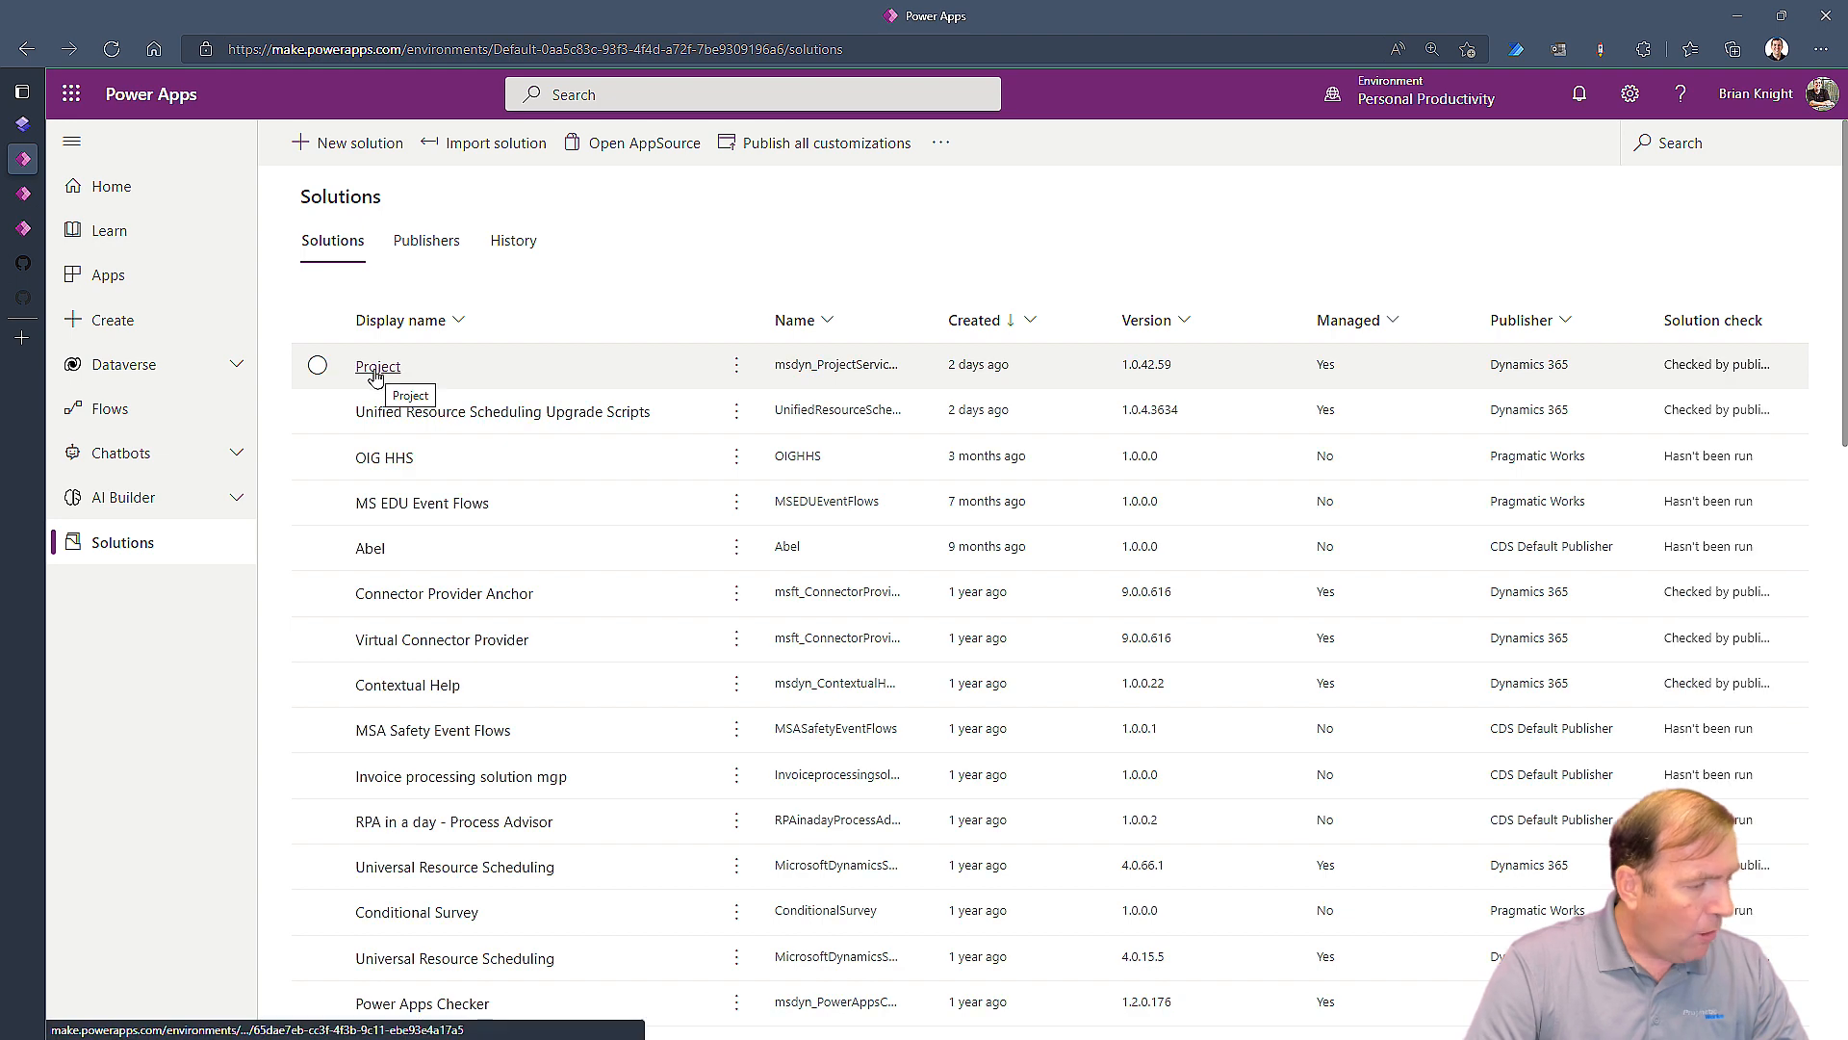
# Step: Switch to the June Events environment and open the Project Management solution
pyautogui.click(1414, 117)
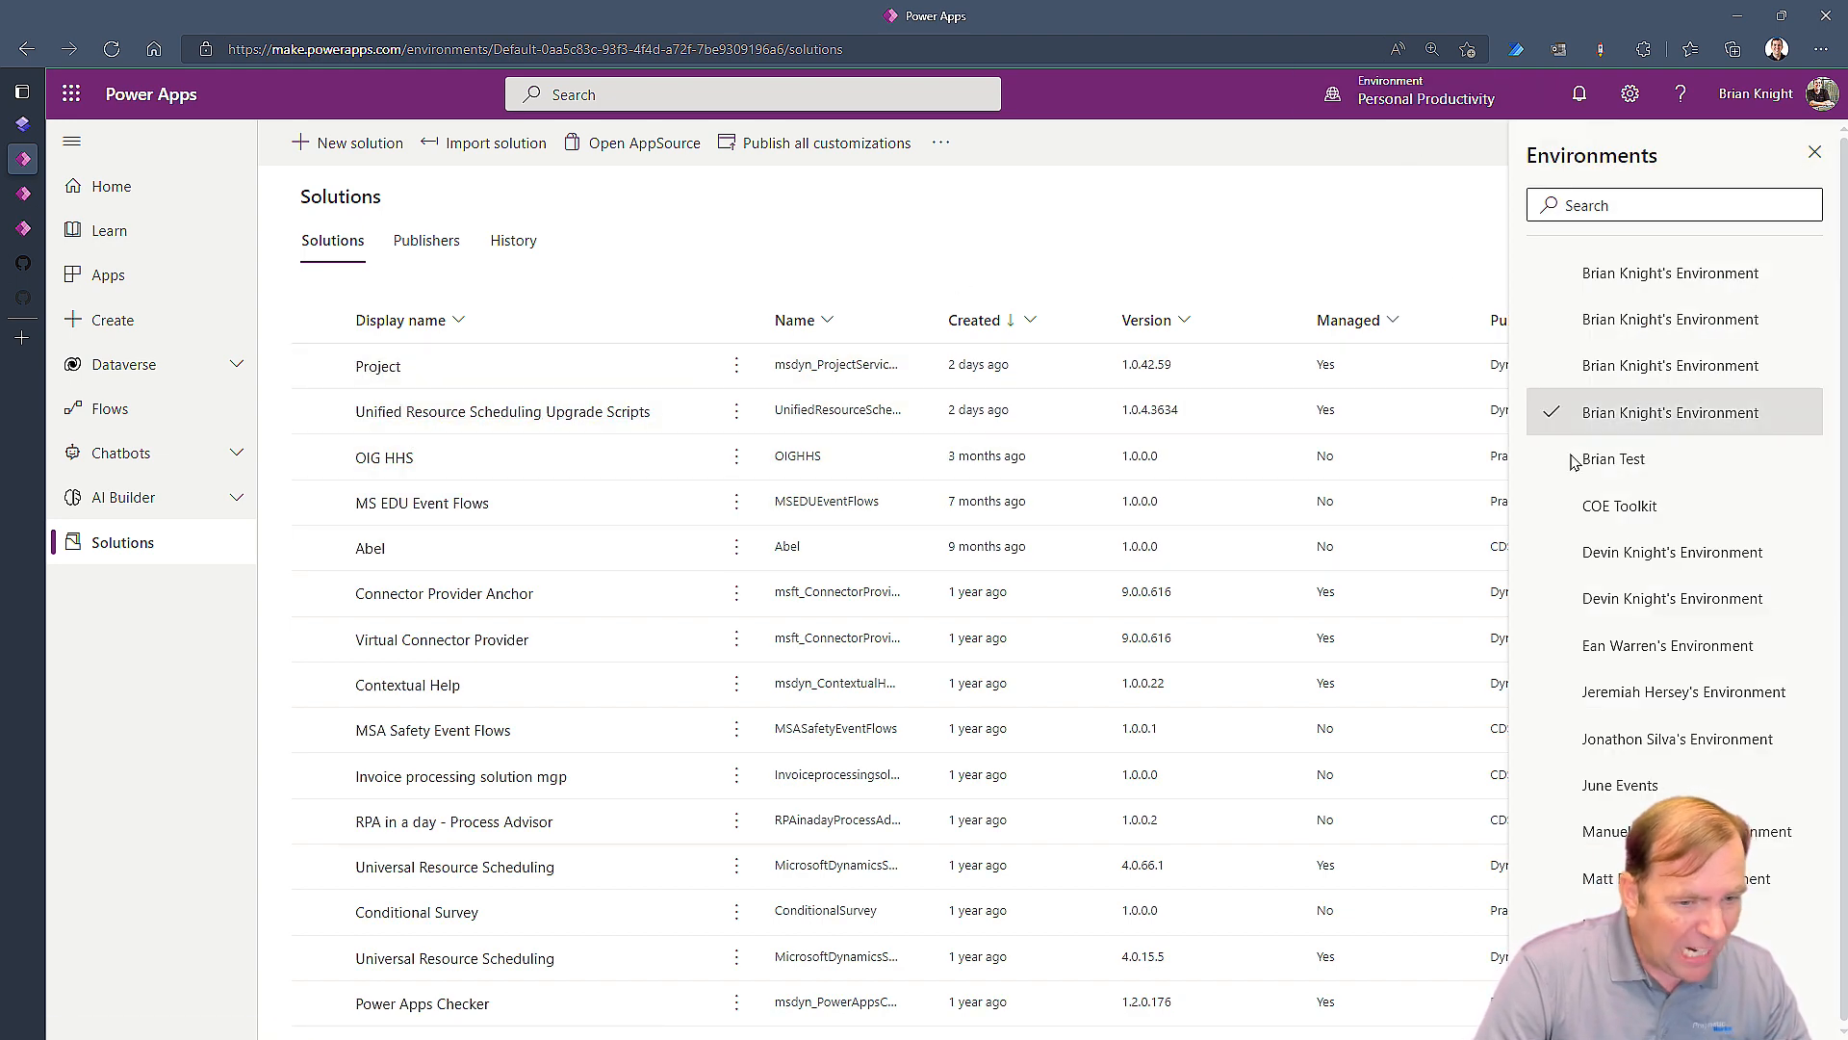
pyautogui.click(1620, 785)
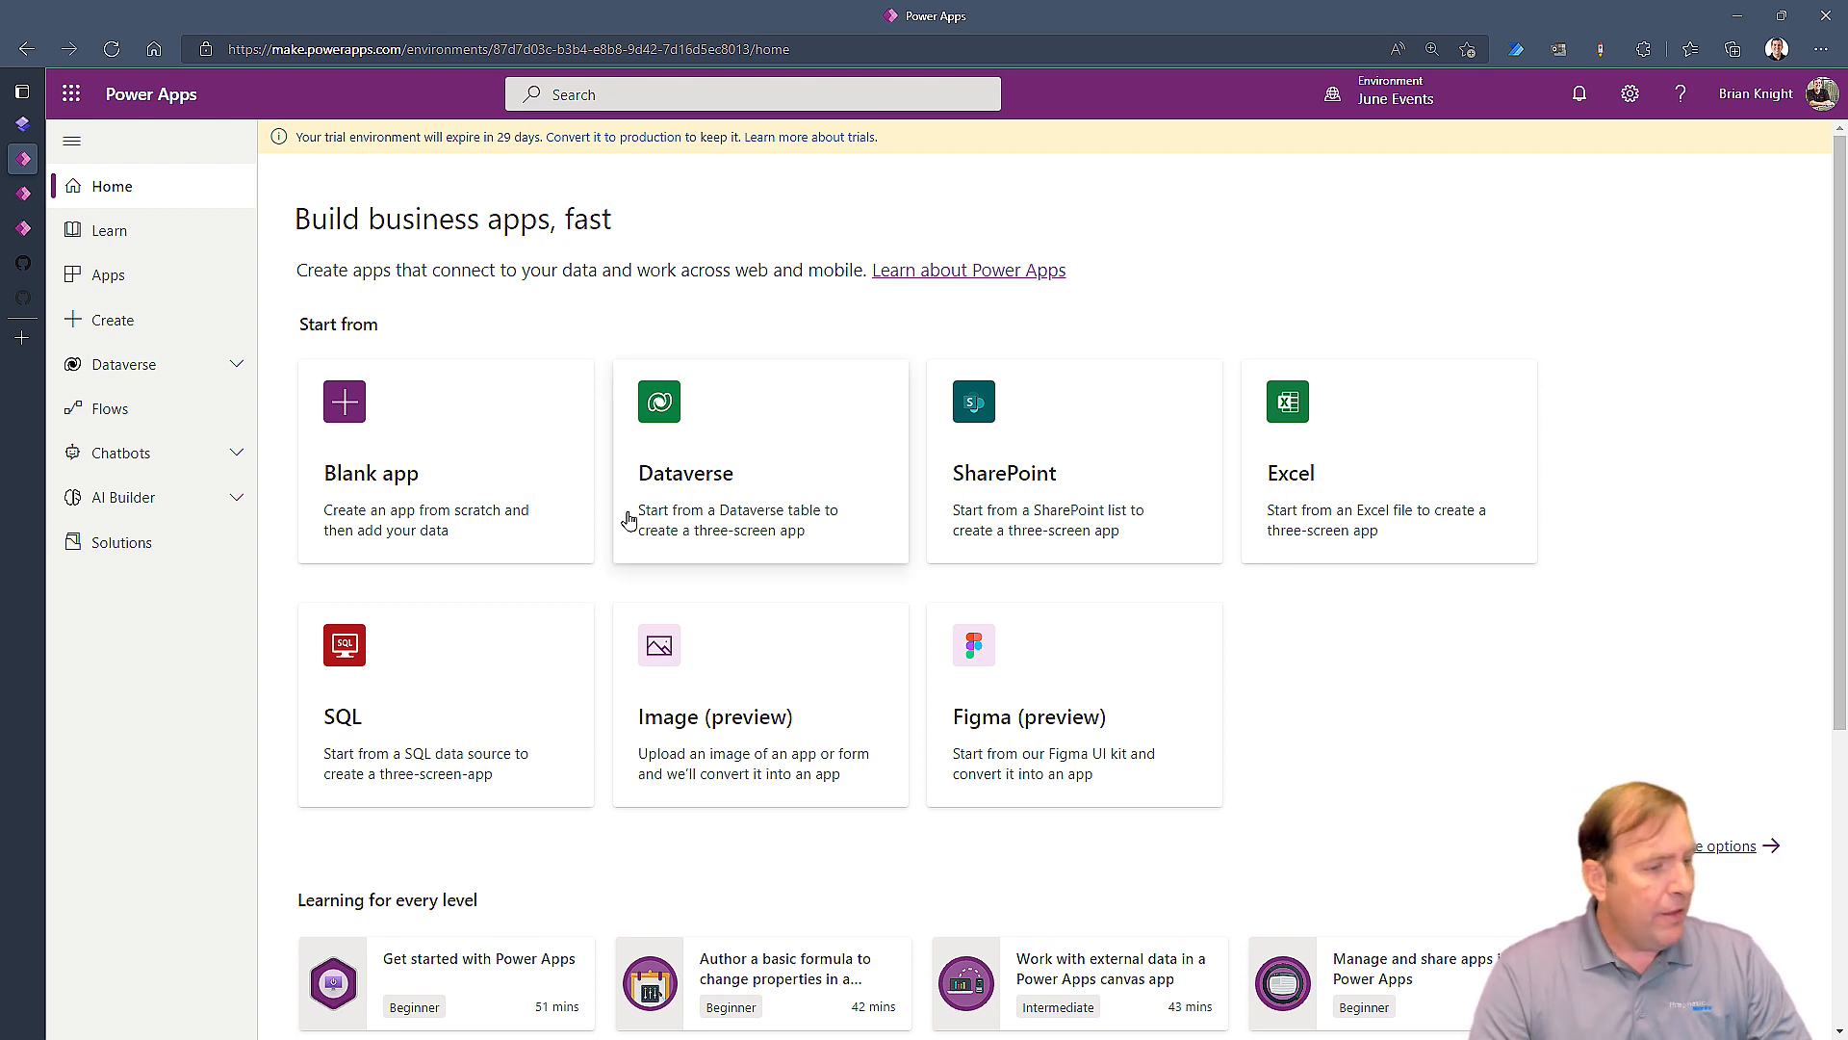
pyautogui.scroll(-5, 487, 758)
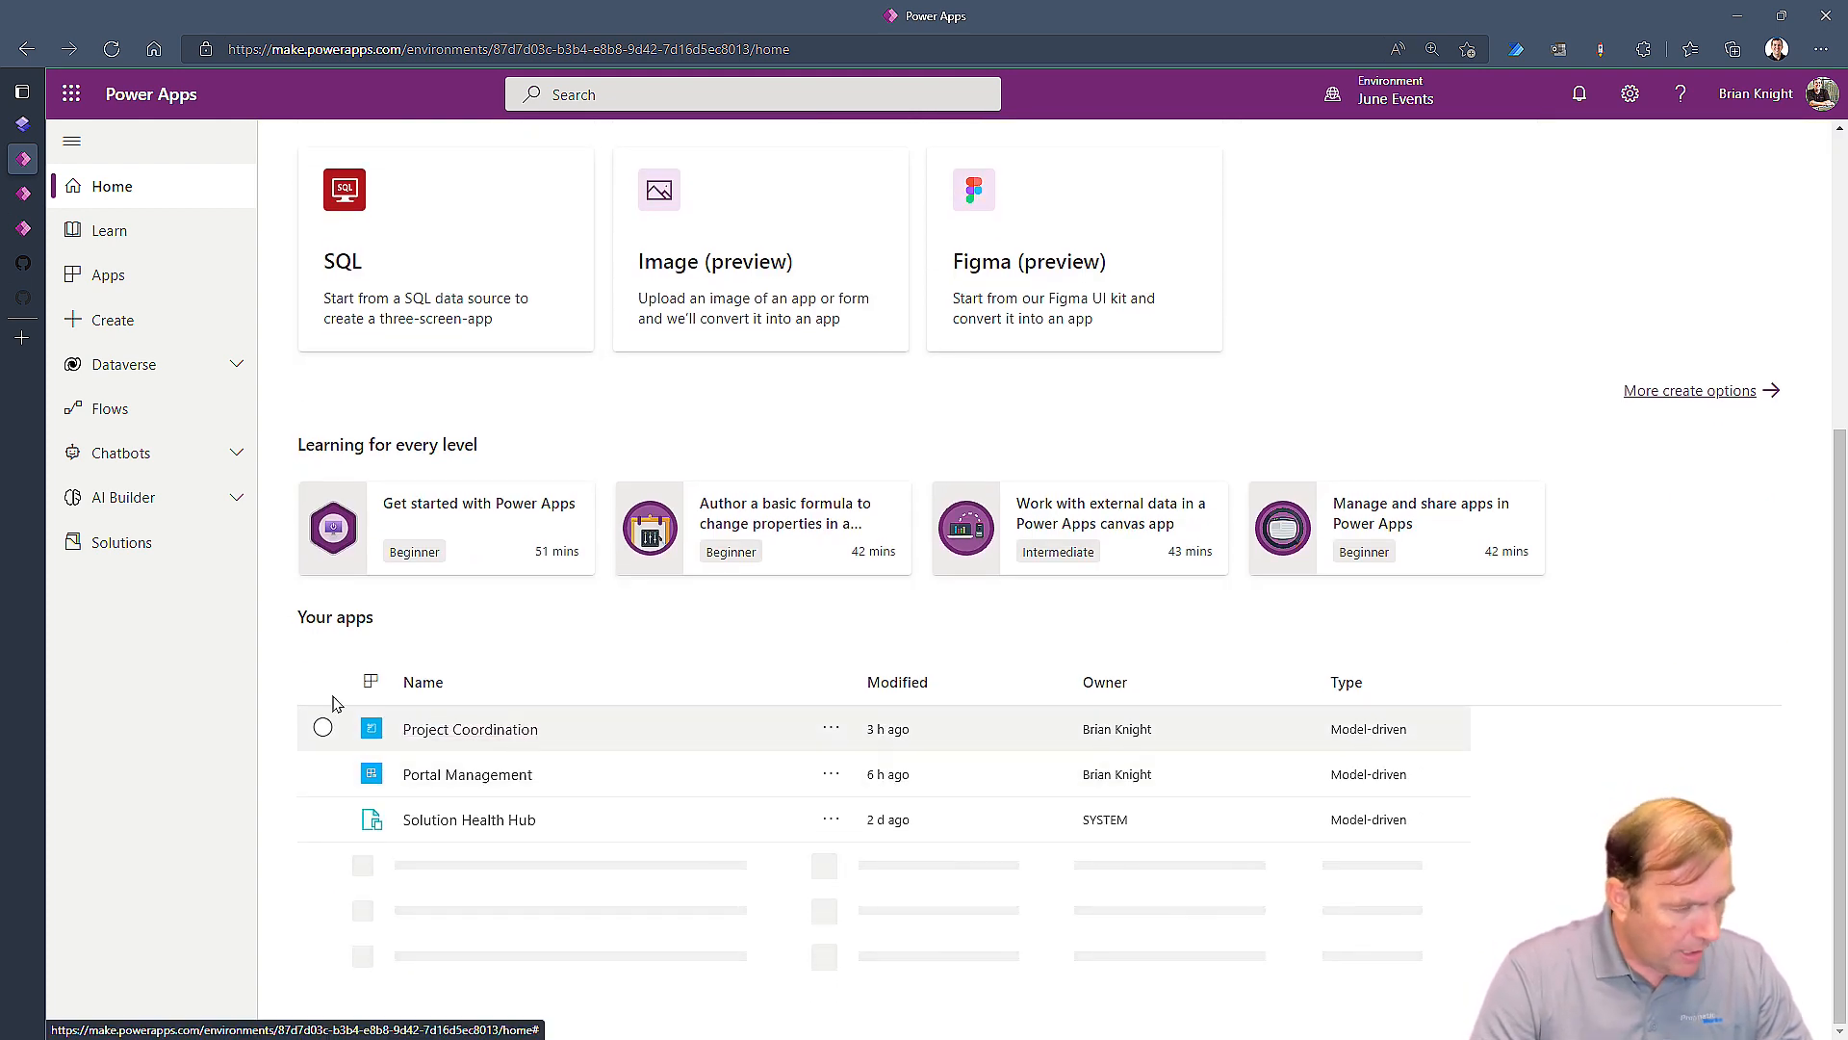
pyautogui.click(121, 542)
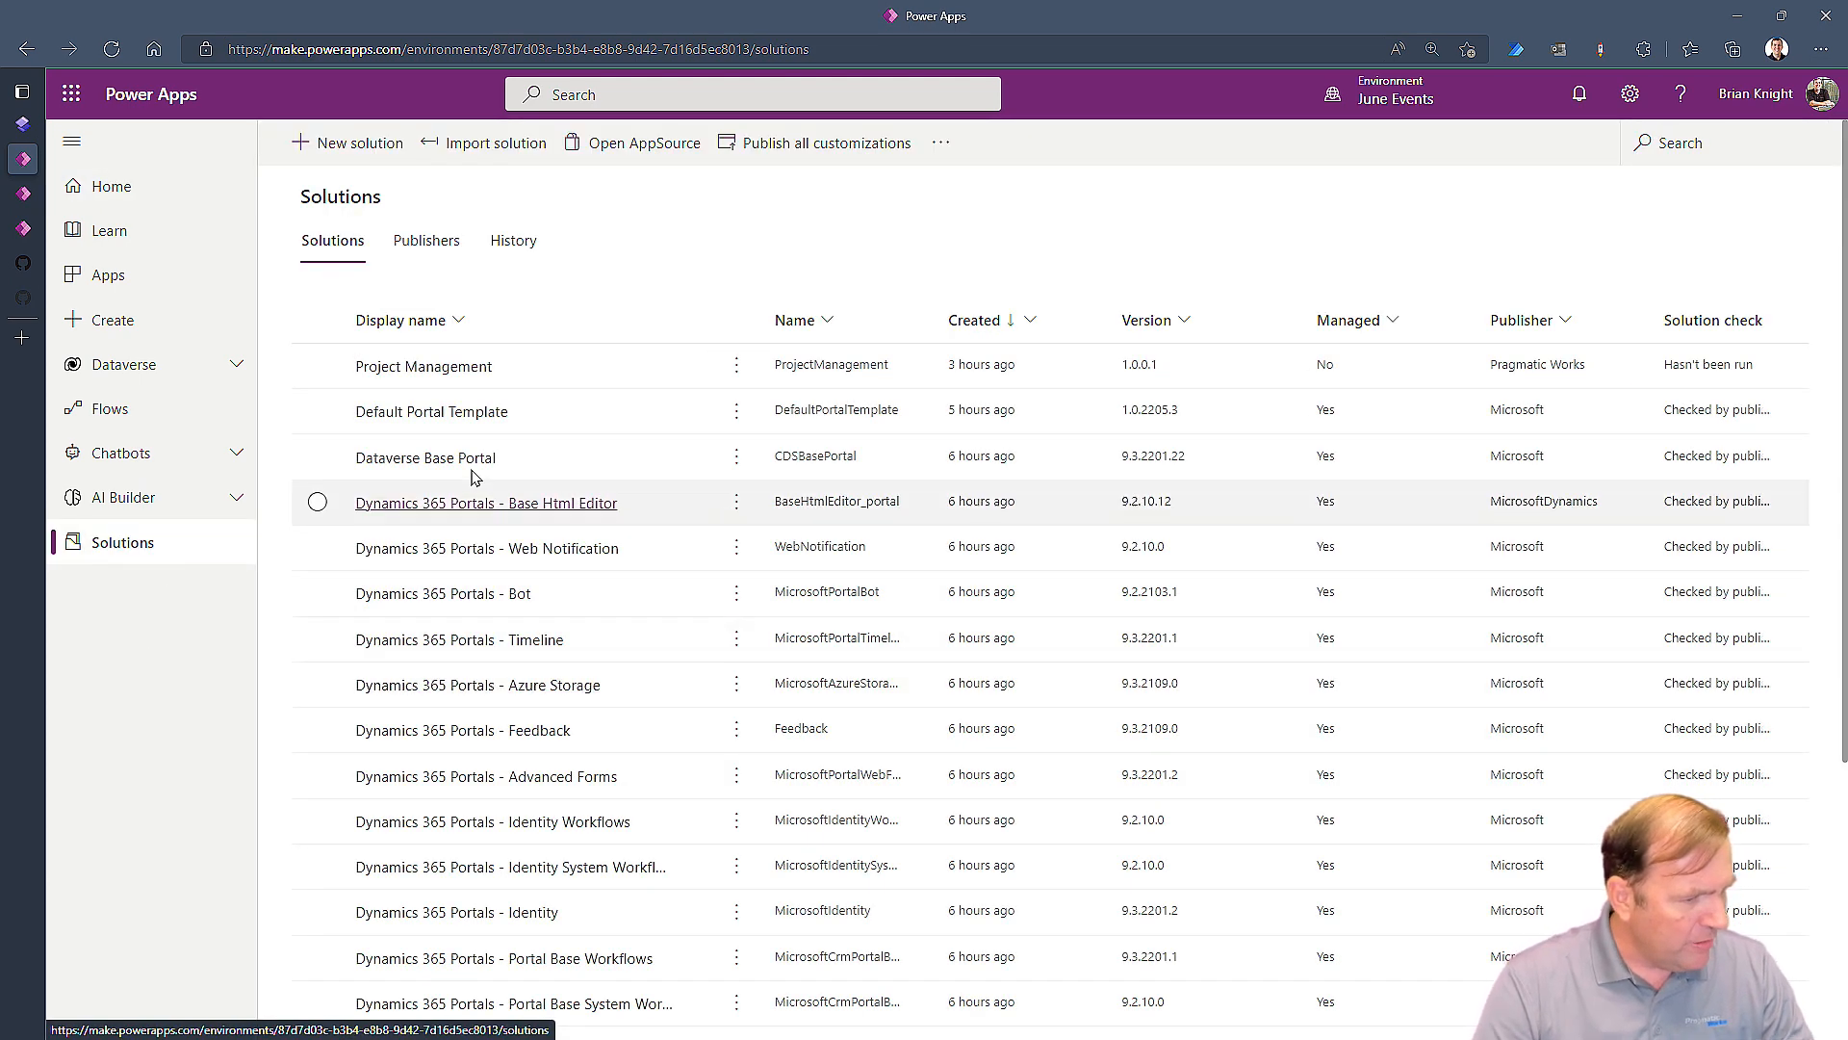
pyautogui.click(465, 374)
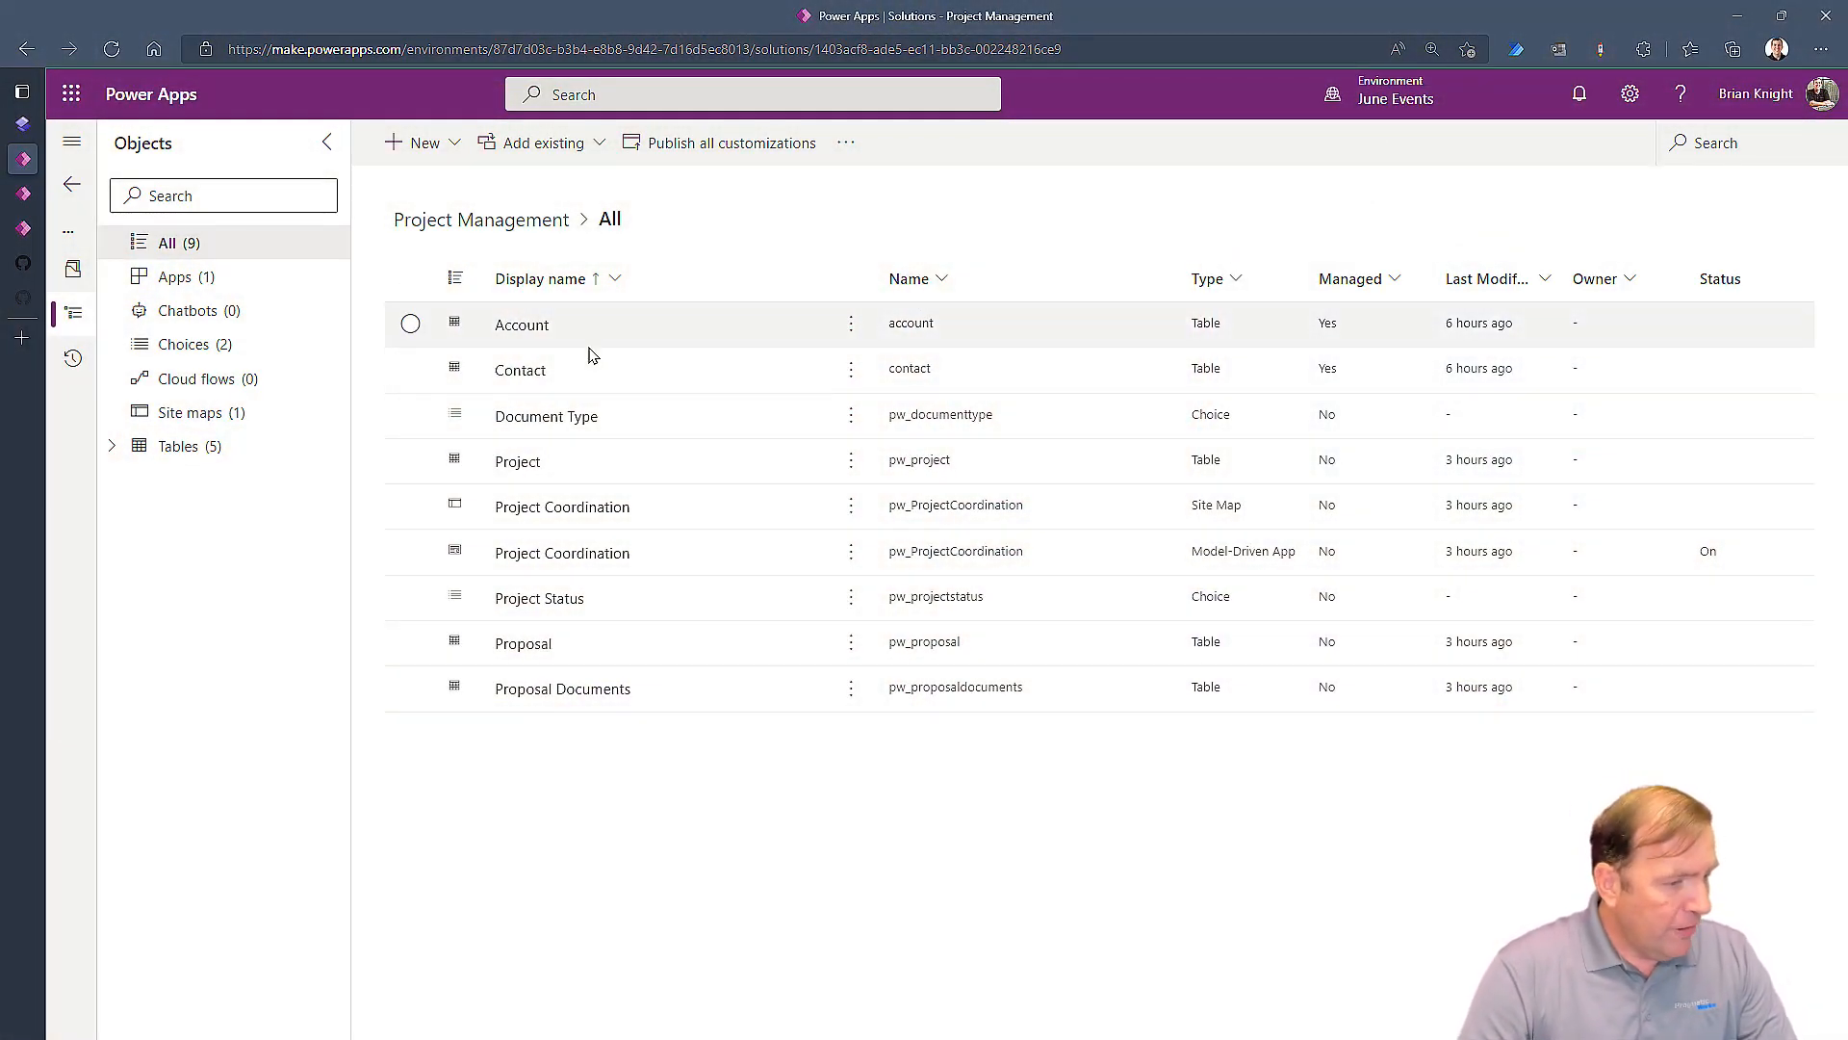
# Step: Open the Proposal table's Information form of type Main for editing
pyautogui.click(113, 447)
pyautogui.click(187, 583)
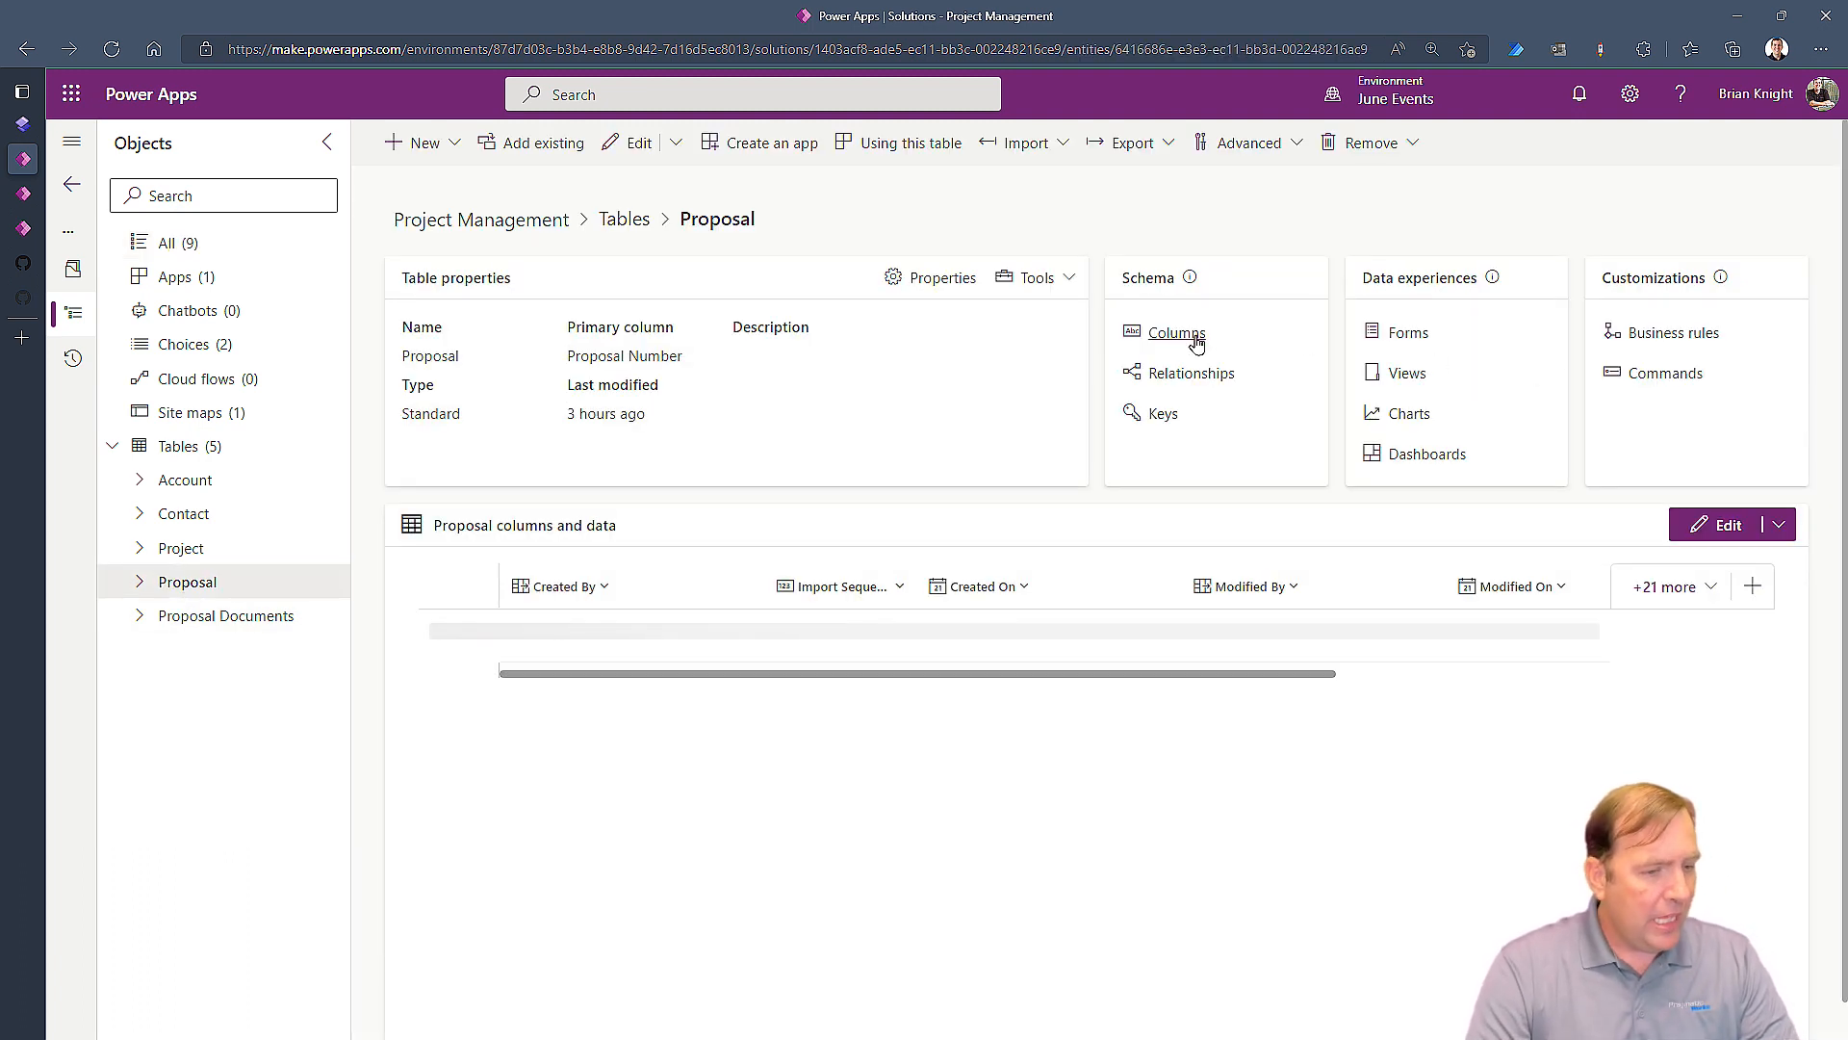
pyautogui.click(140, 583)
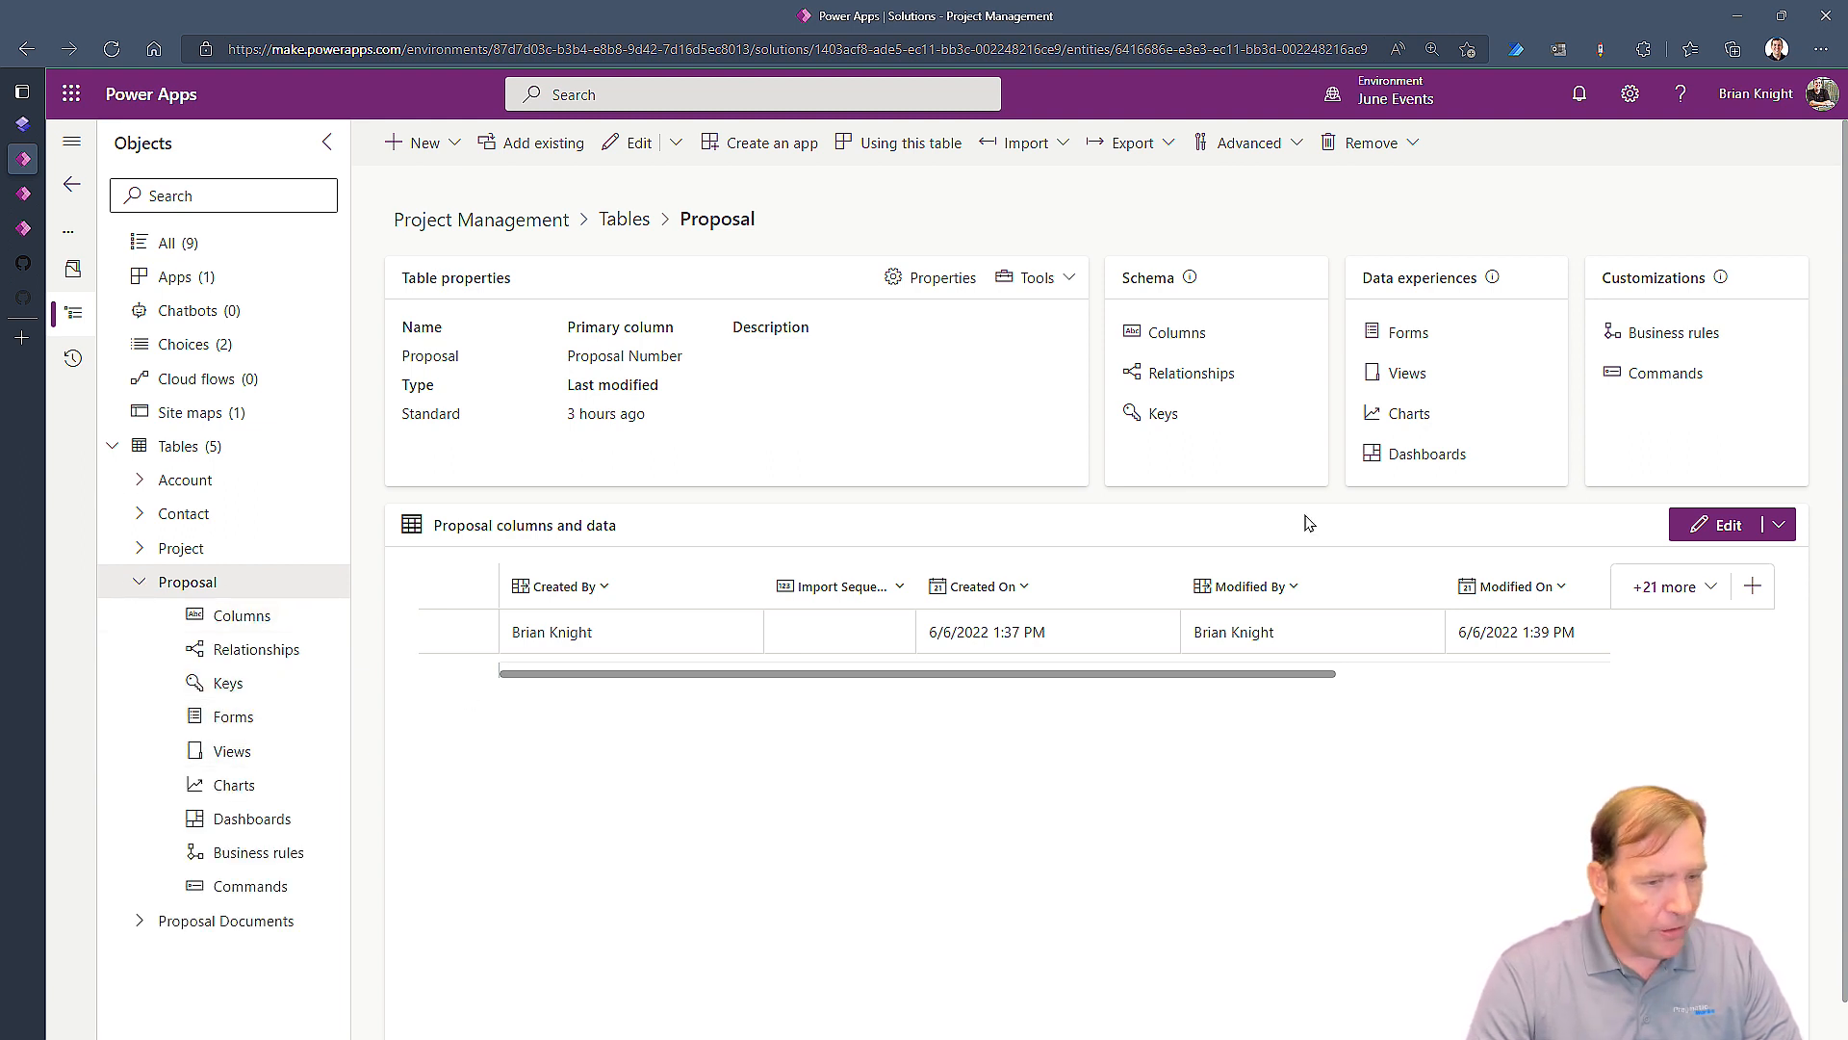
pyautogui.click(234, 716)
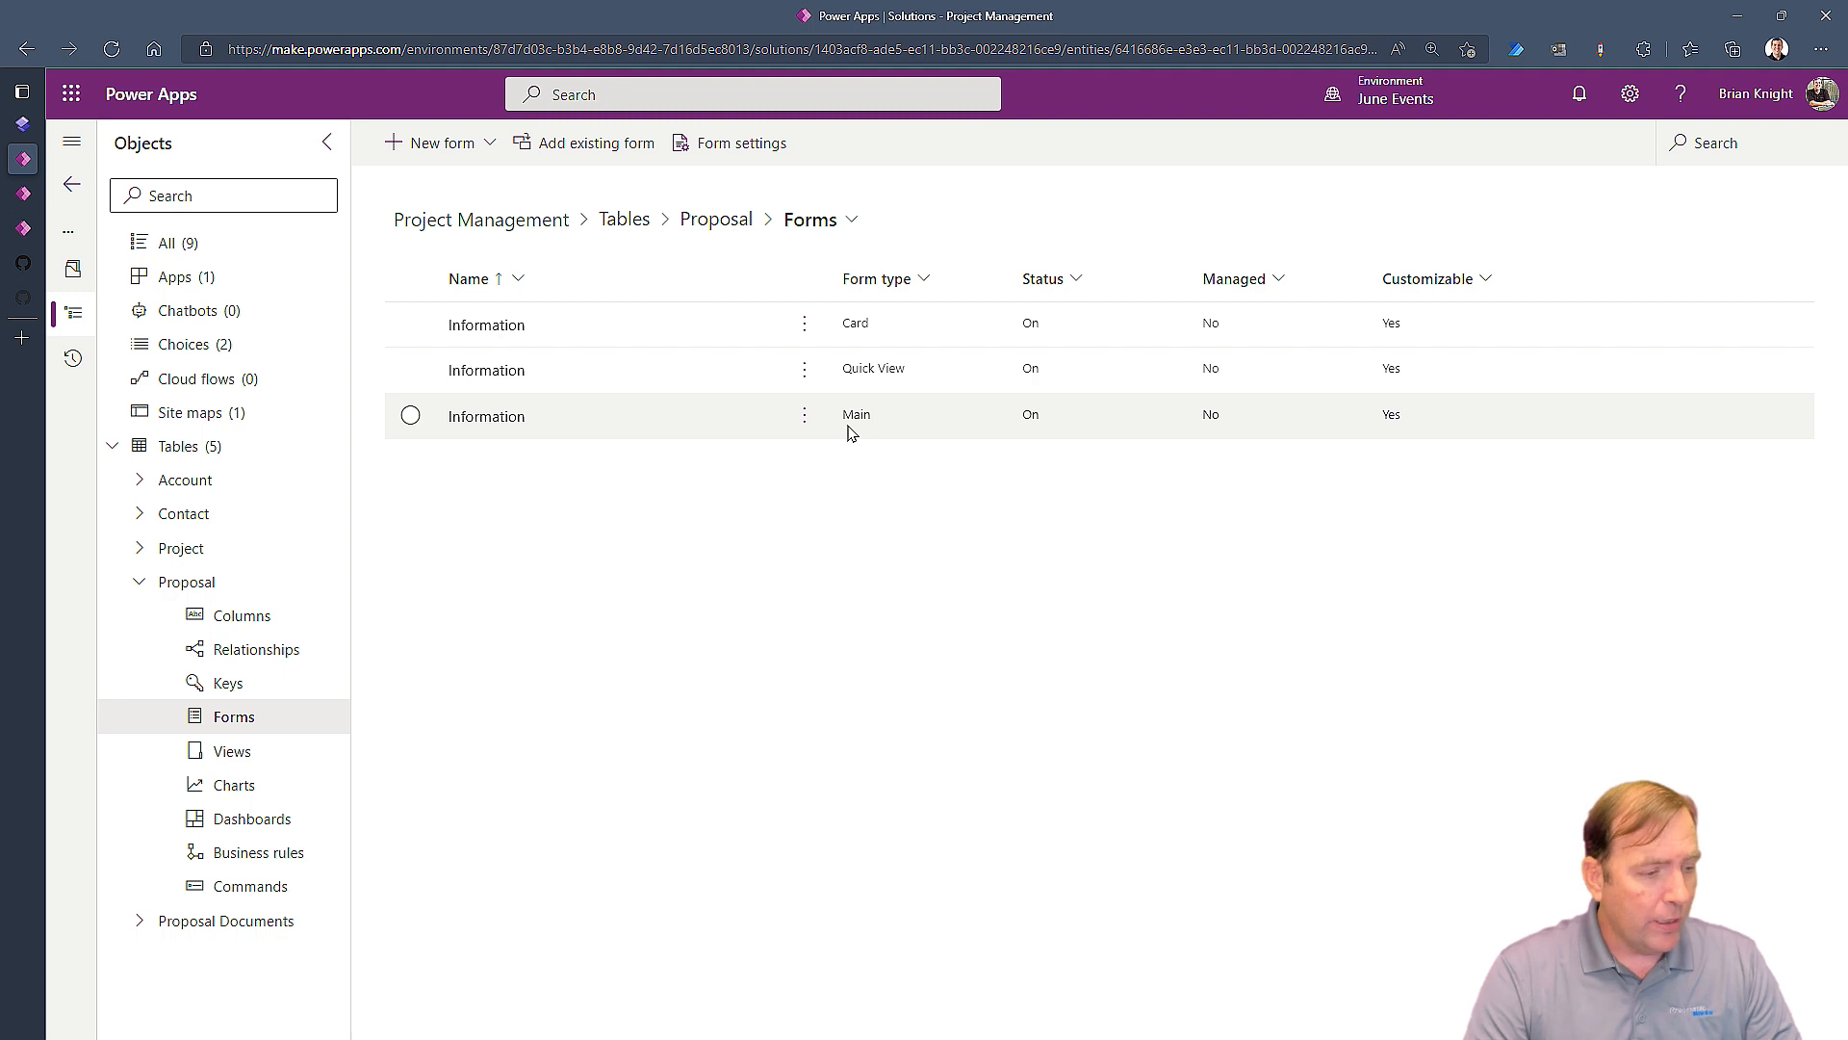
pyautogui.click(474, 422)
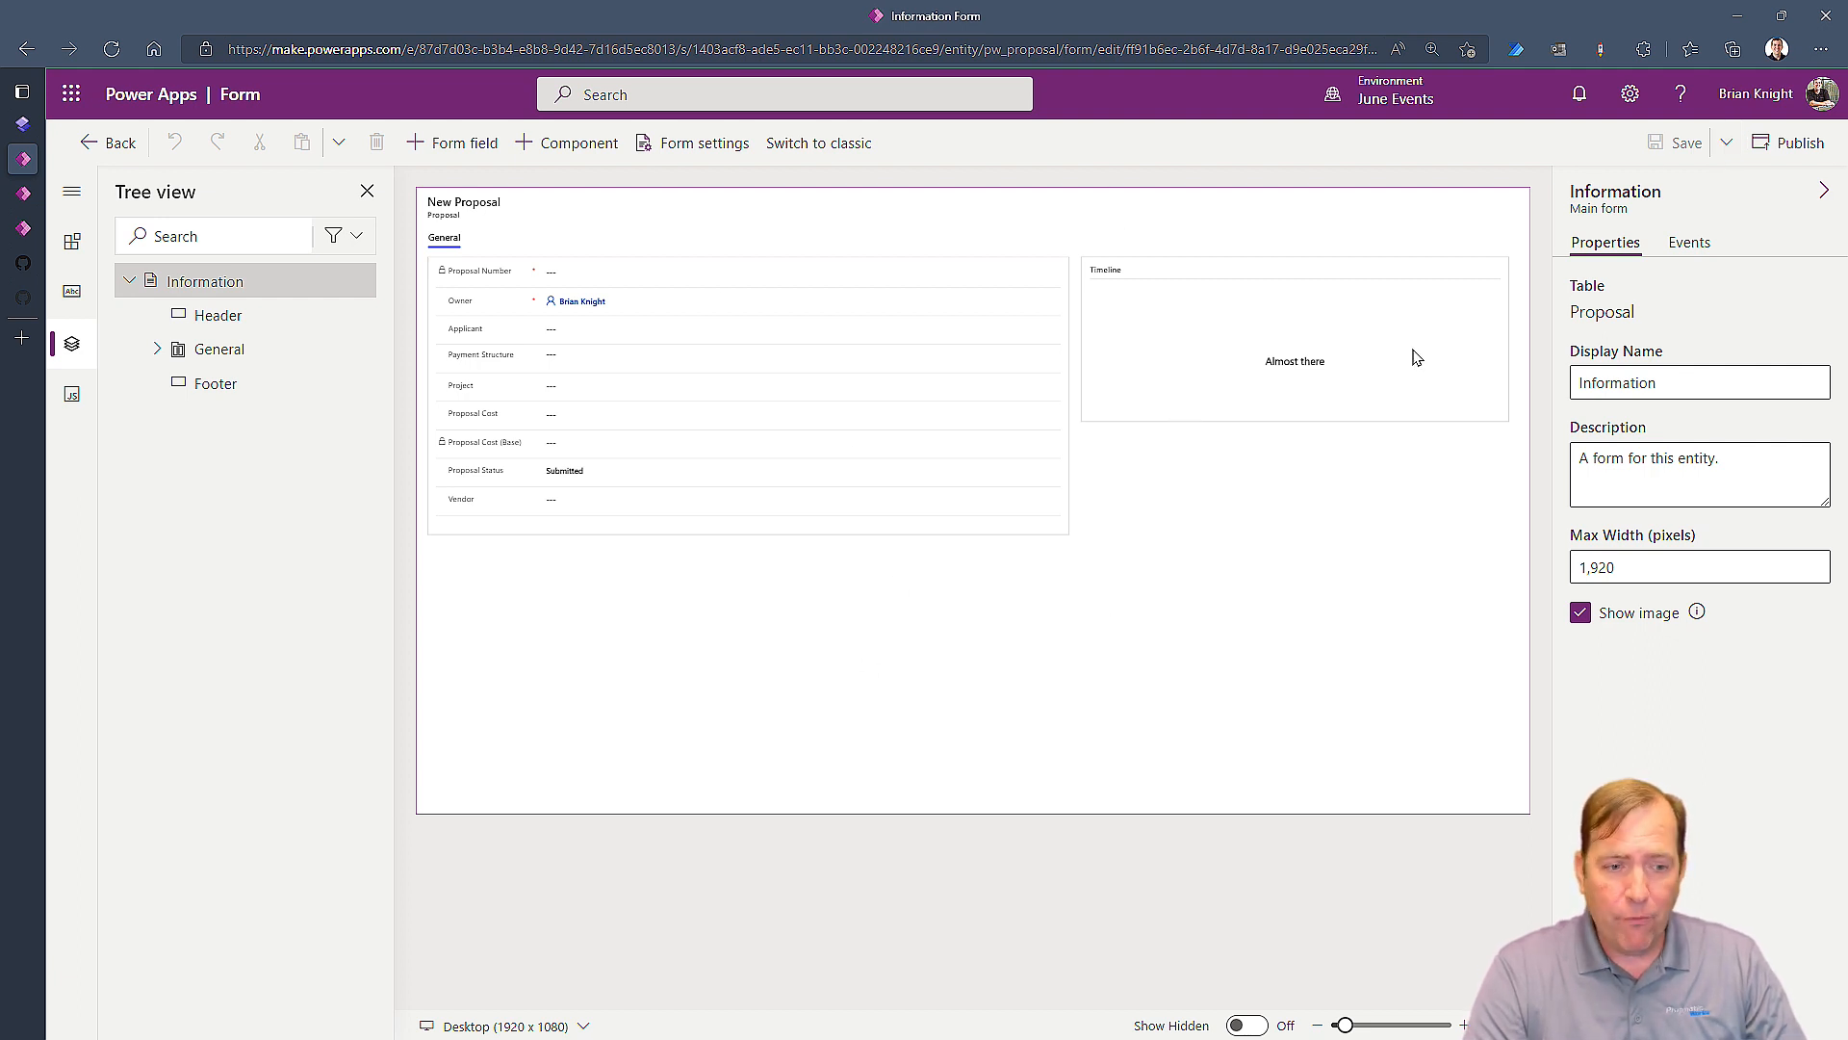
# Step: Save a copy of the Information form under the display name Portal Proposal
pyautogui.click(1726, 143)
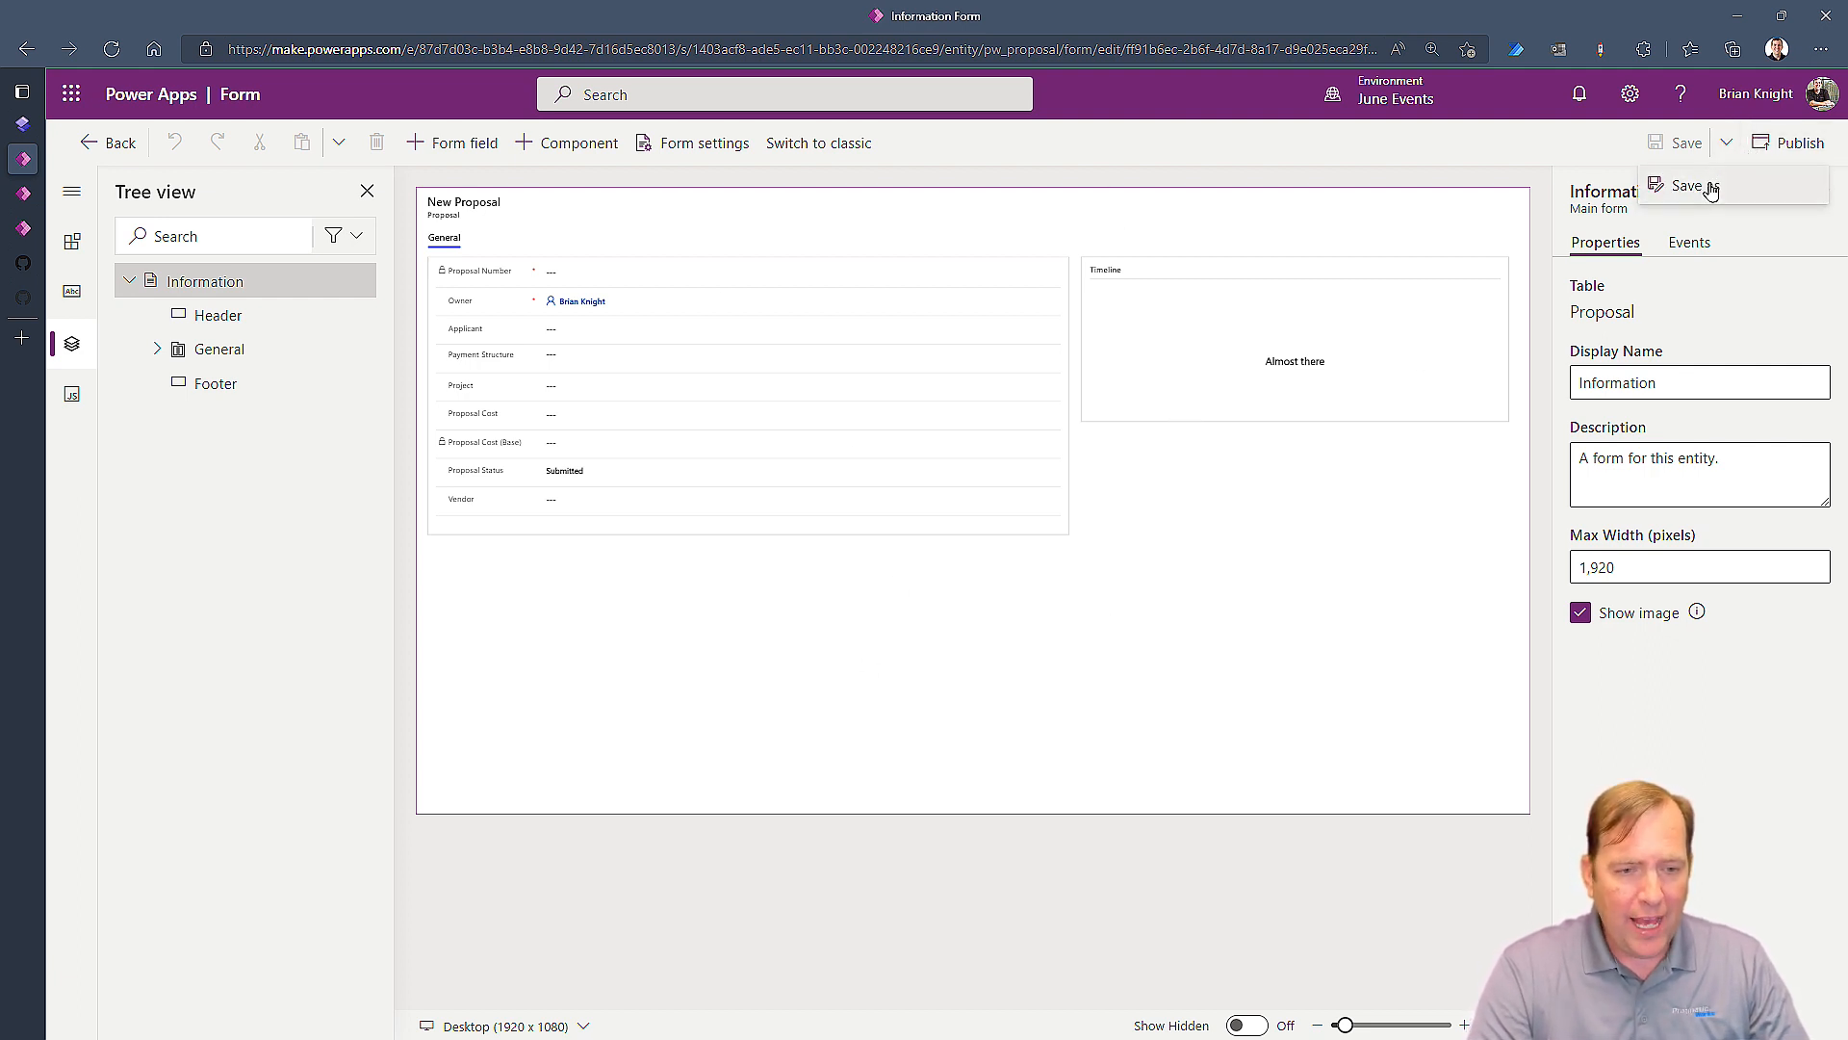
pyautogui.click(1695, 182)
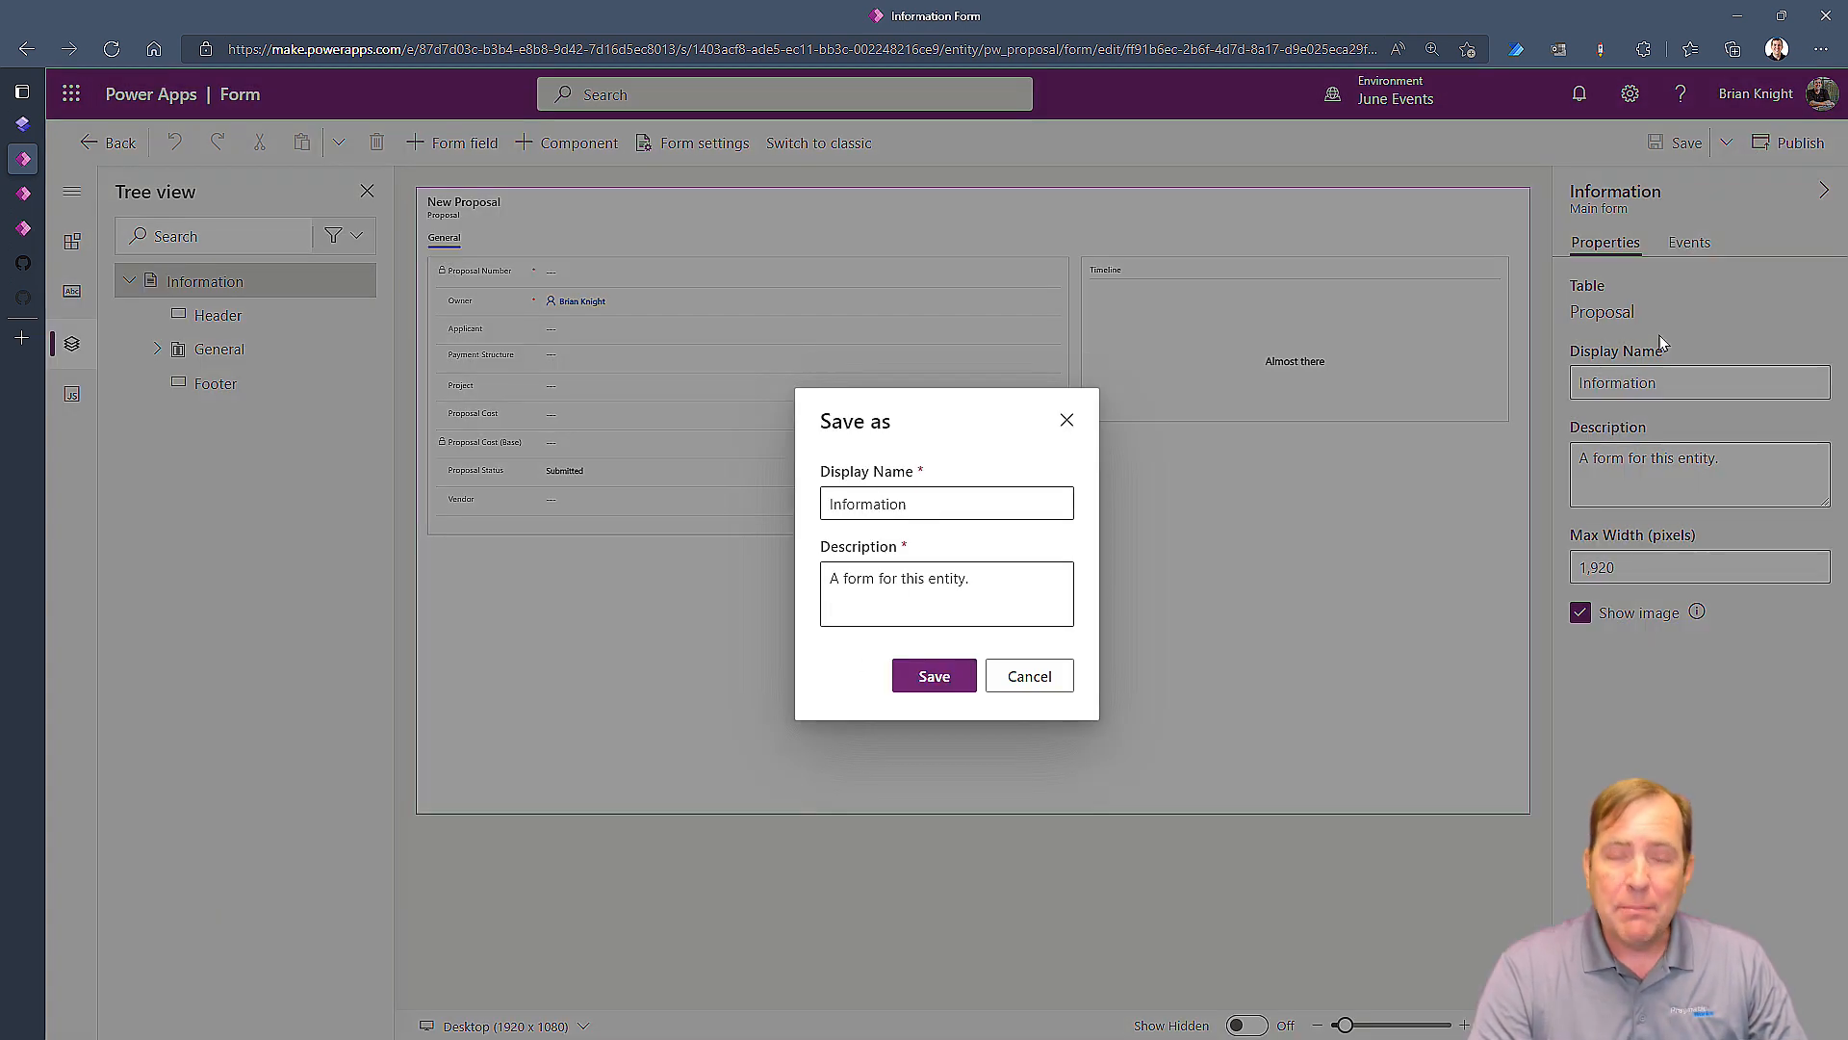
pyautogui.moveTo(930, 519); pyautogui.dragTo(727, 501)
pyautogui.doubleClick(919, 497)
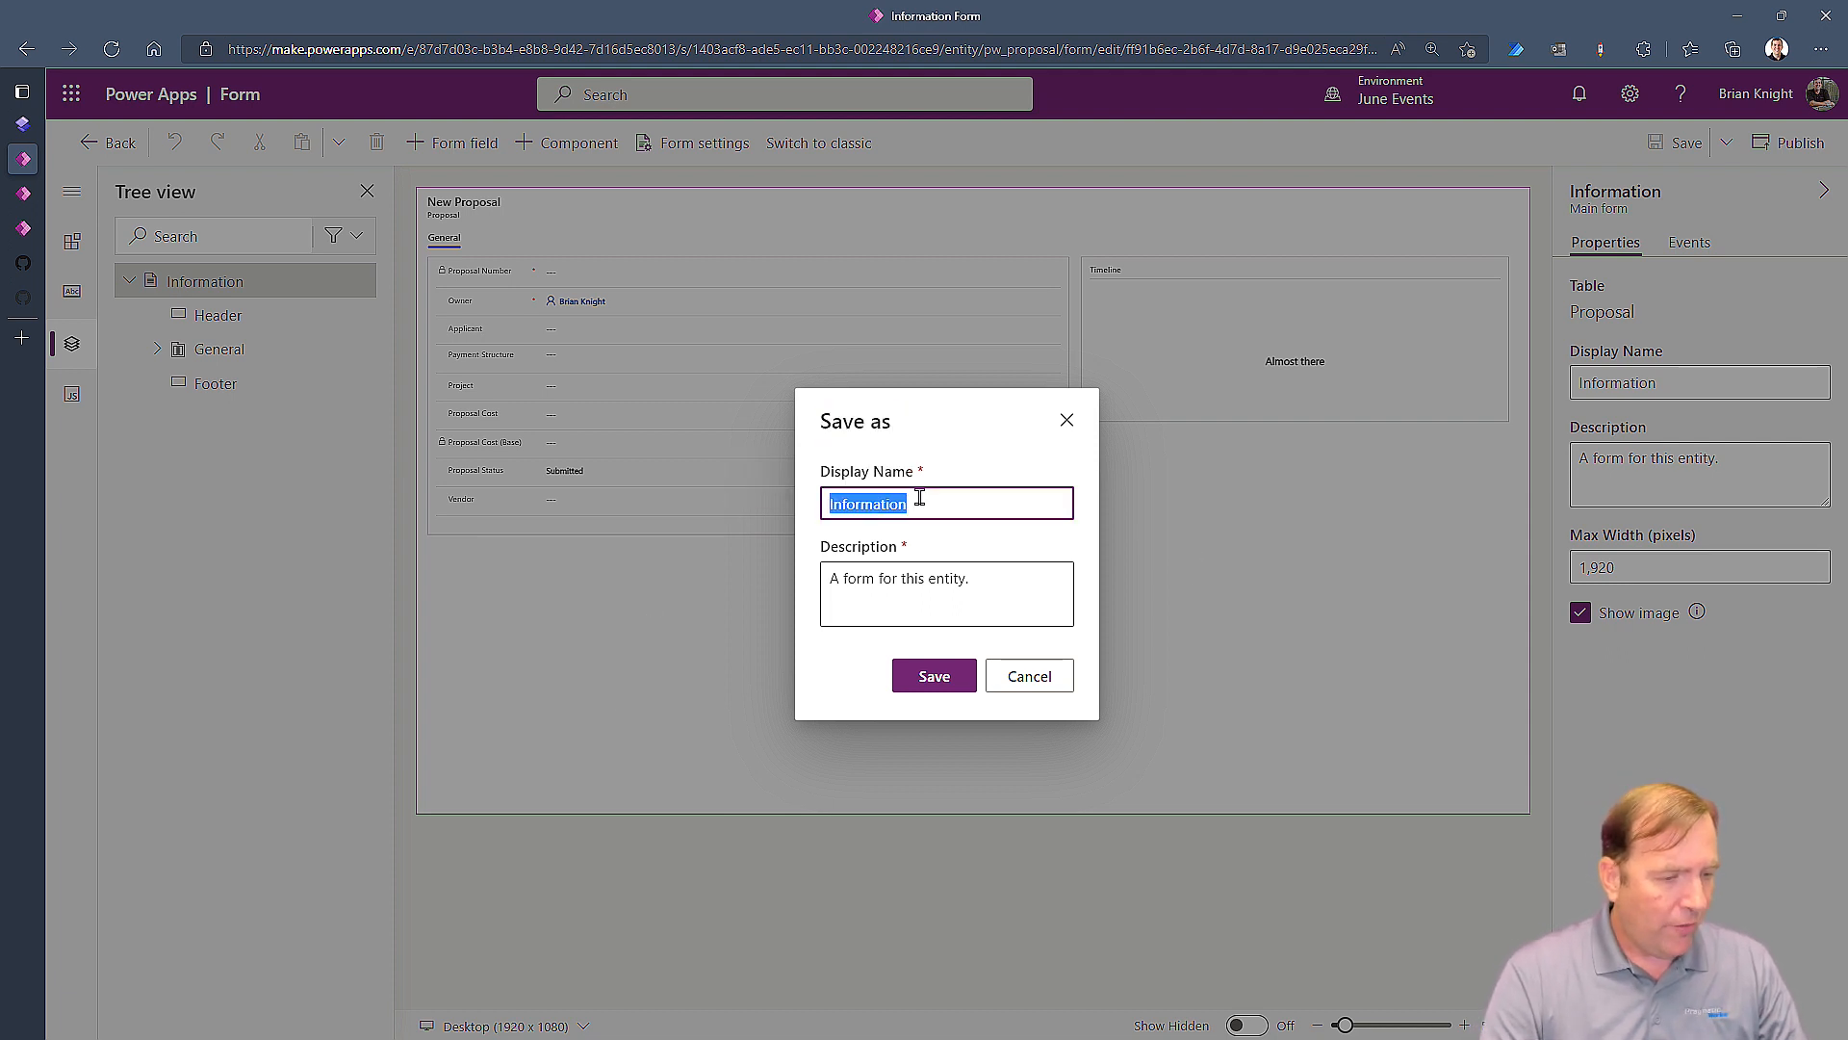
pyautogui.write('Portal Proposal')
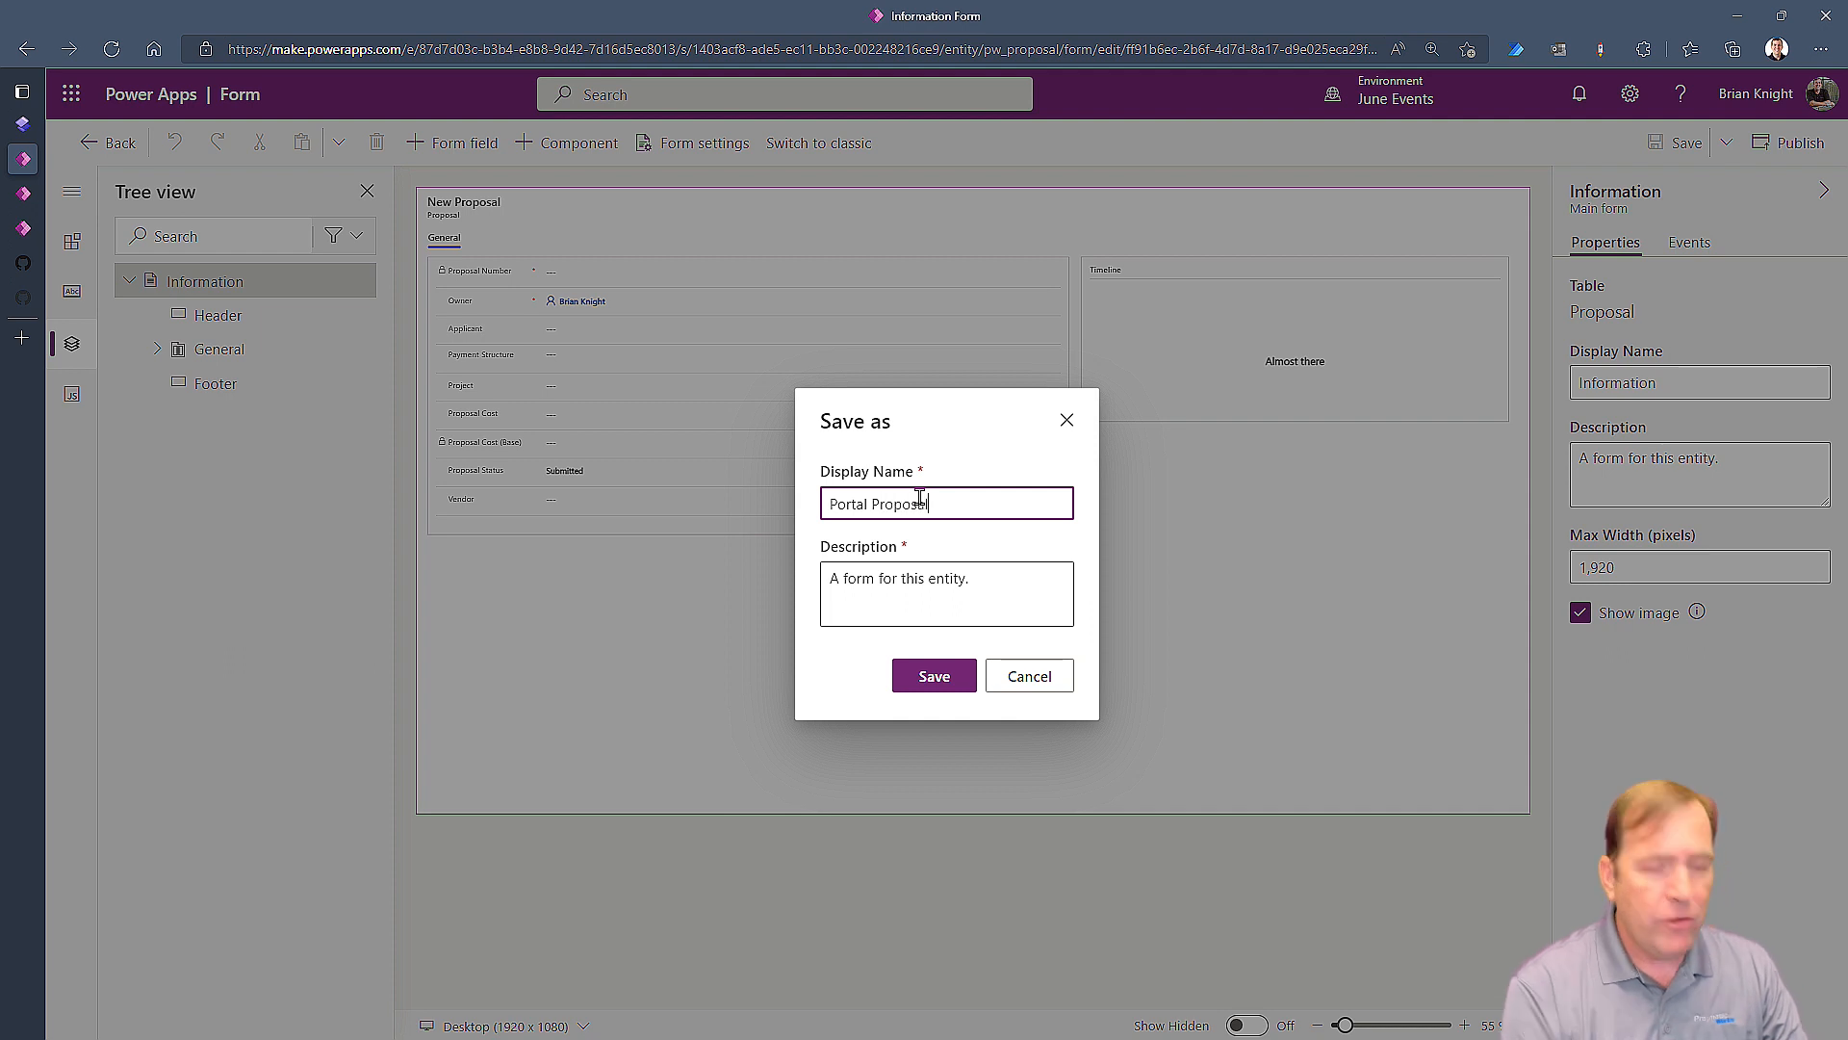
pyautogui.click(927, 679)
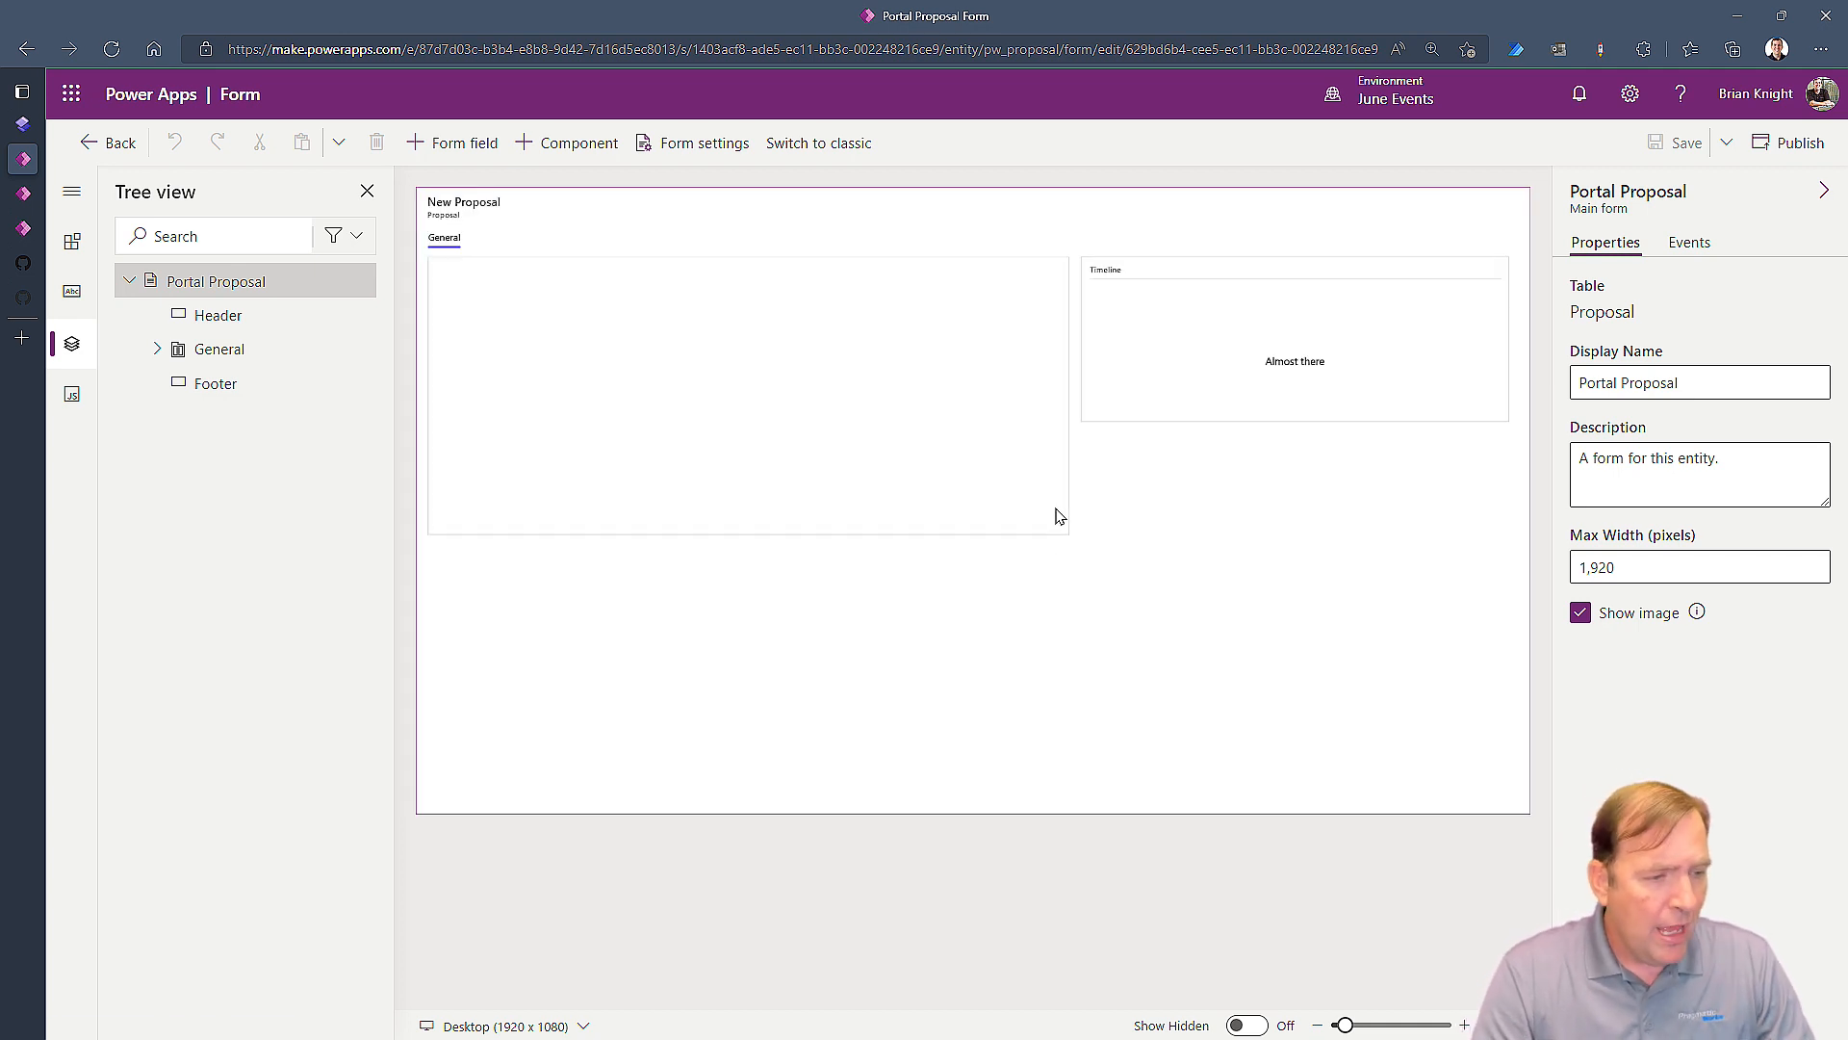
# Step: Delete the Timeline from the form and set the General tab's layout to 1 column
pyautogui.click(1176, 426)
pyautogui.click(1194, 380)
pyautogui.press('Delete')
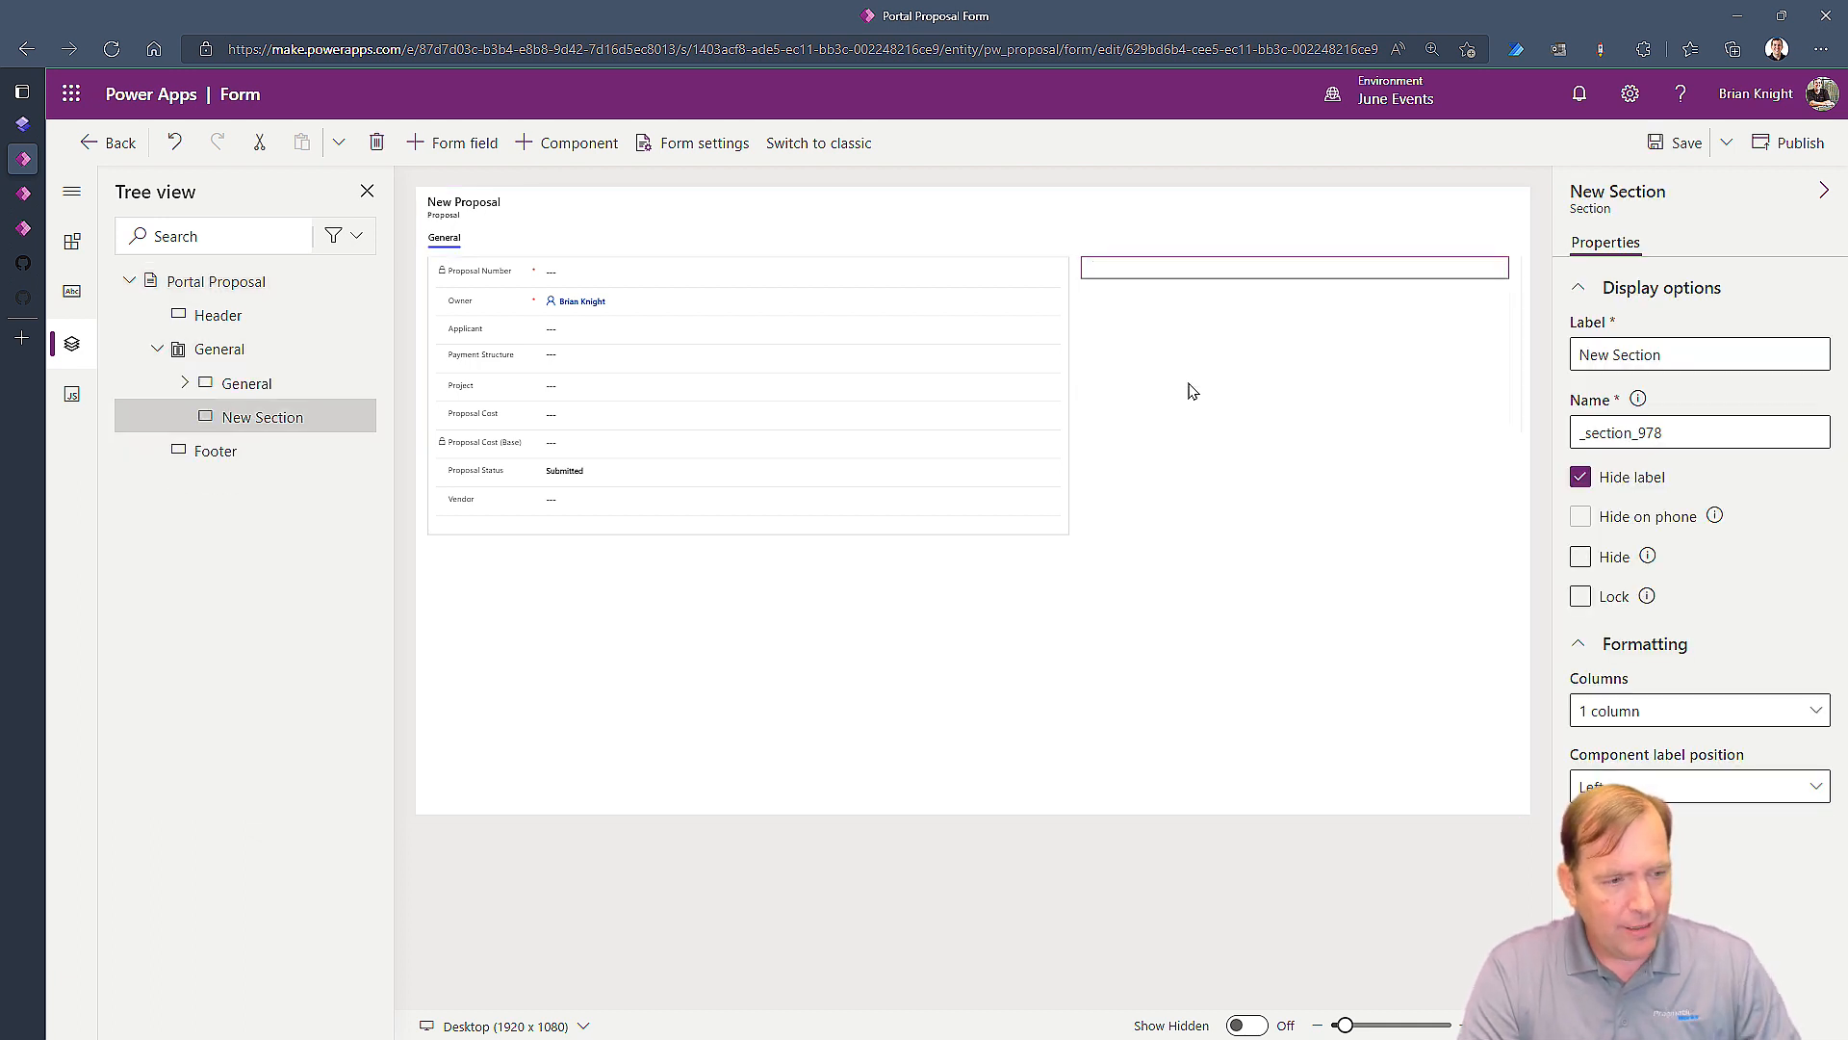
pyautogui.click(889, 682)
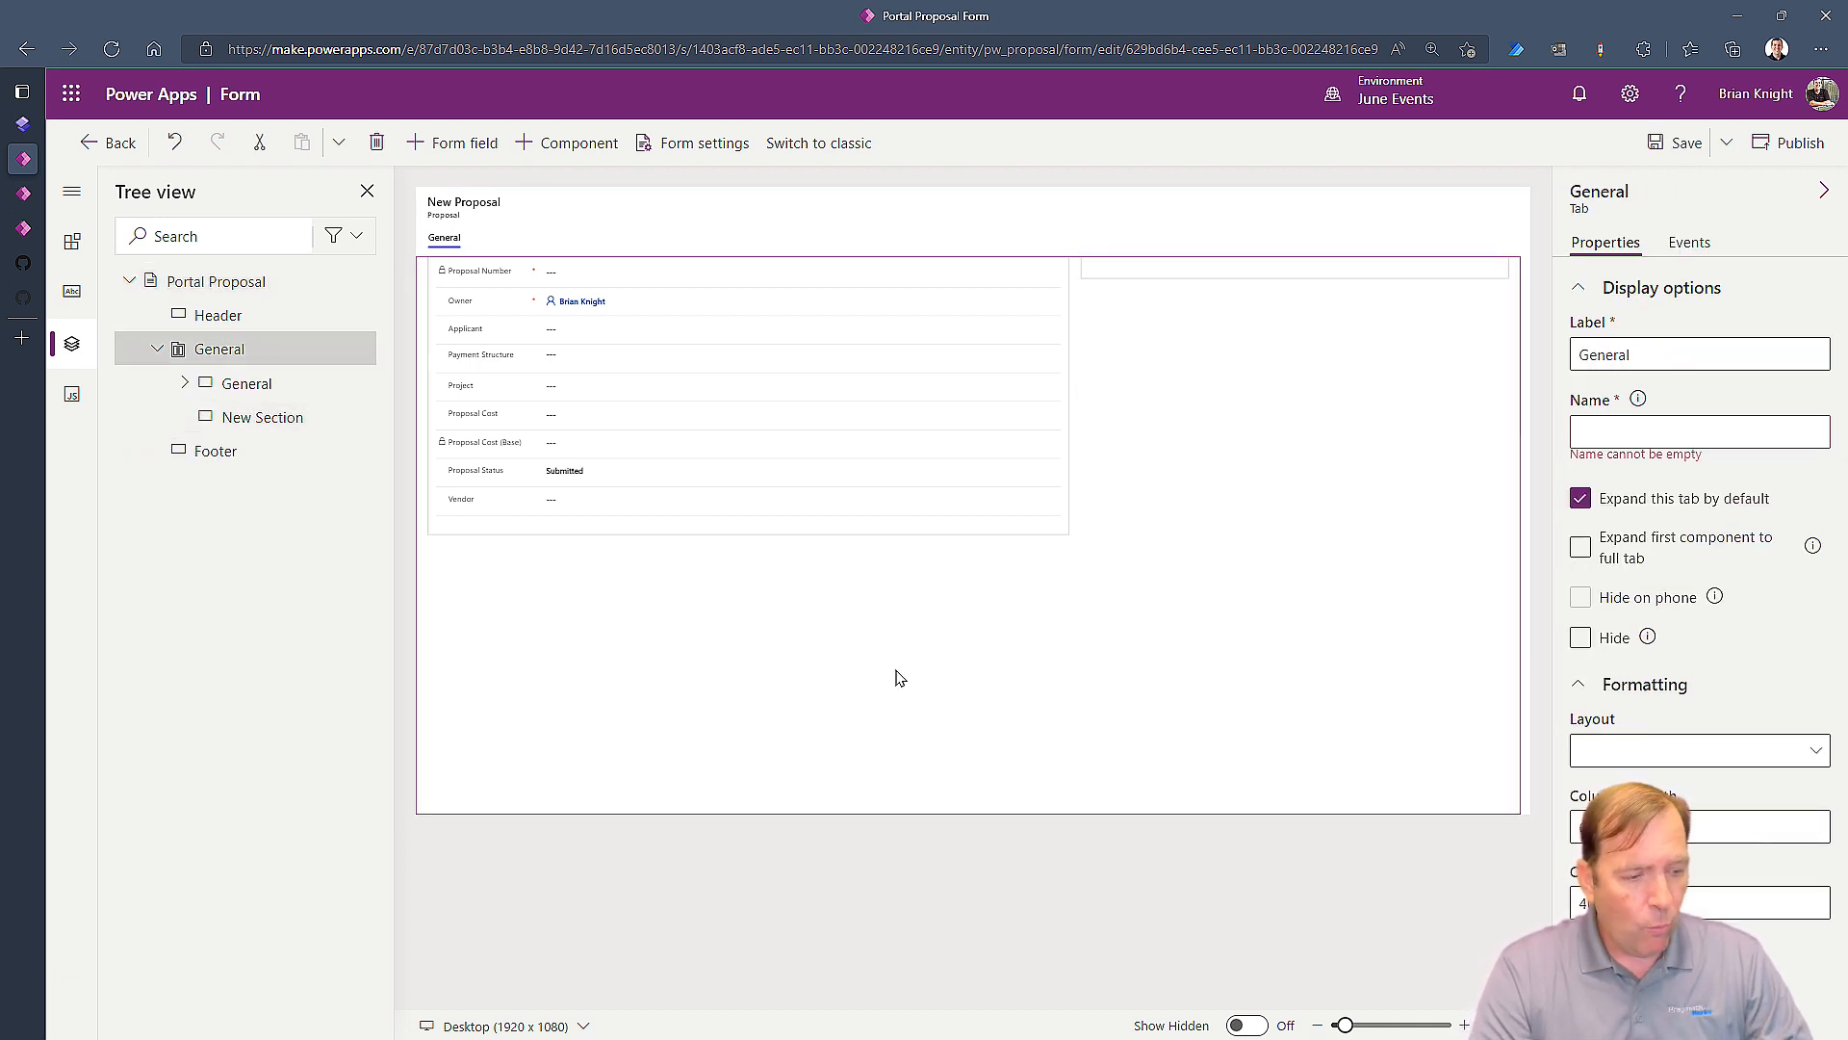
pyautogui.click(1783, 749)
pyautogui.click(1771, 785)
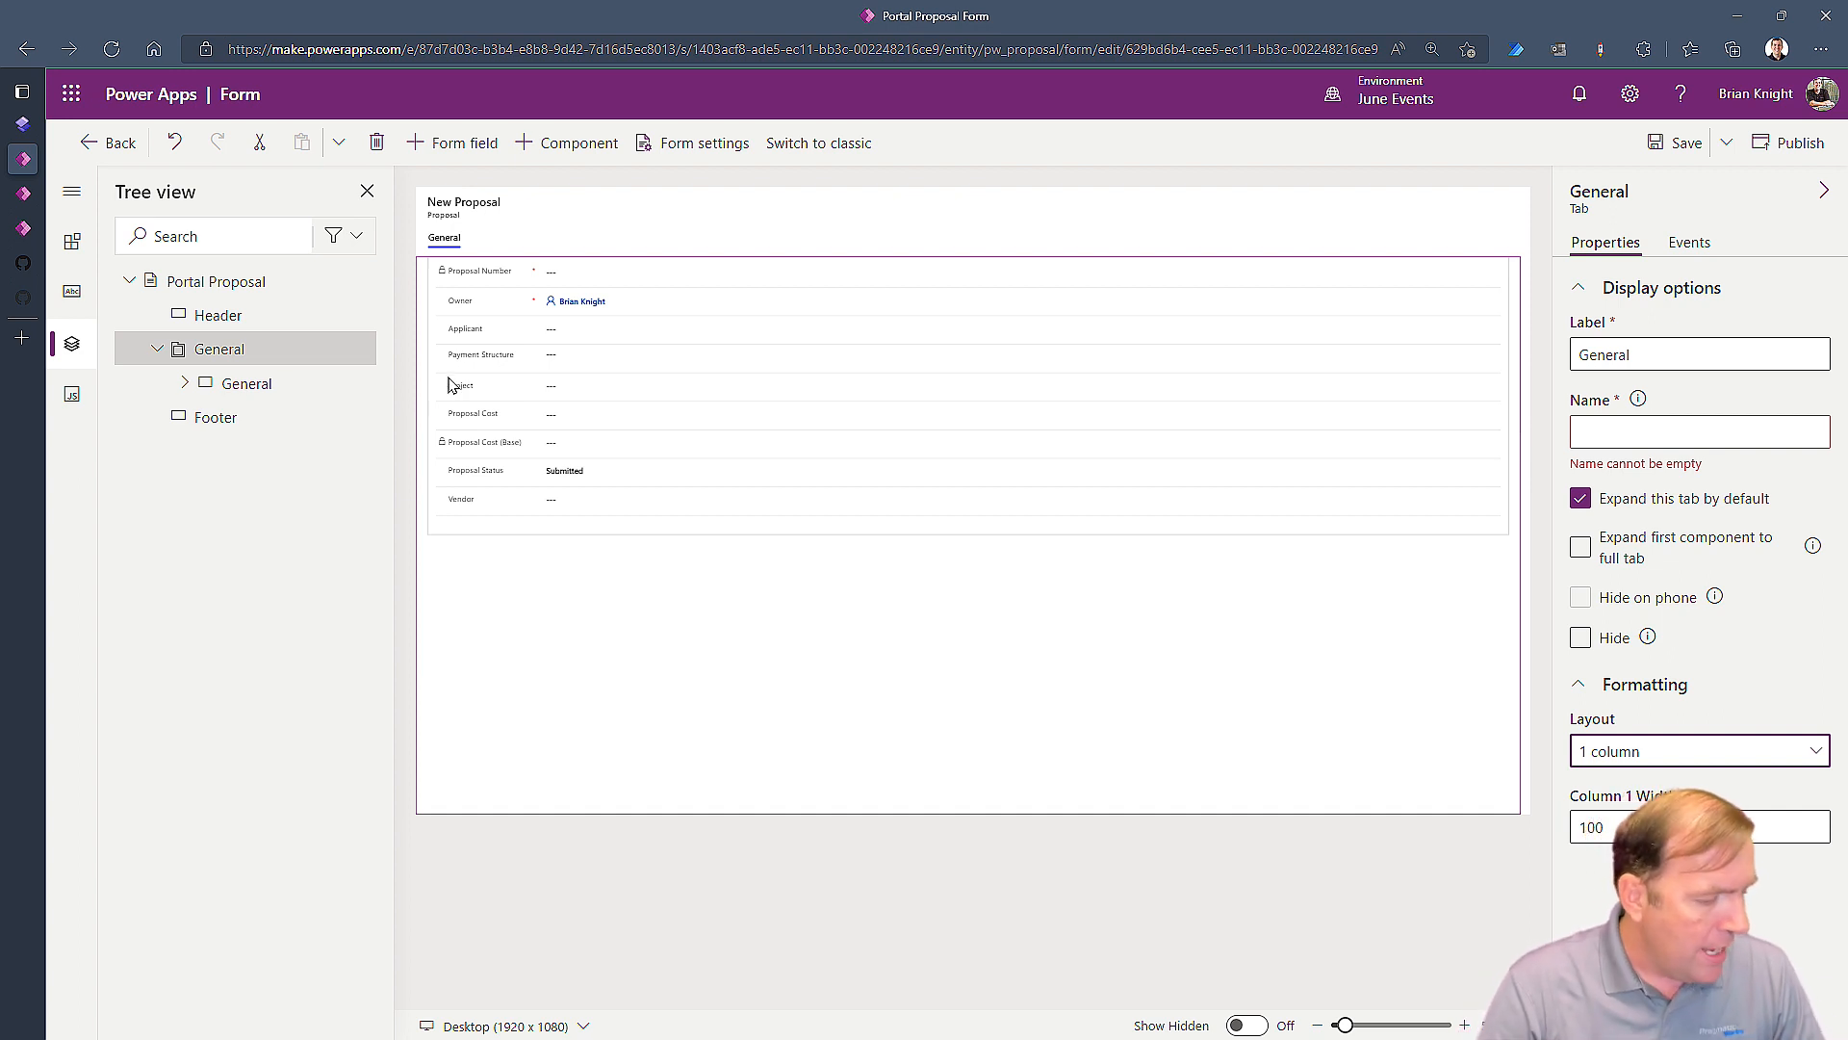
# Step: Remove the Payment Structure, Proposal Status and Proposal Cost (Base) fields from the form
pyautogui.click(1362, 1027)
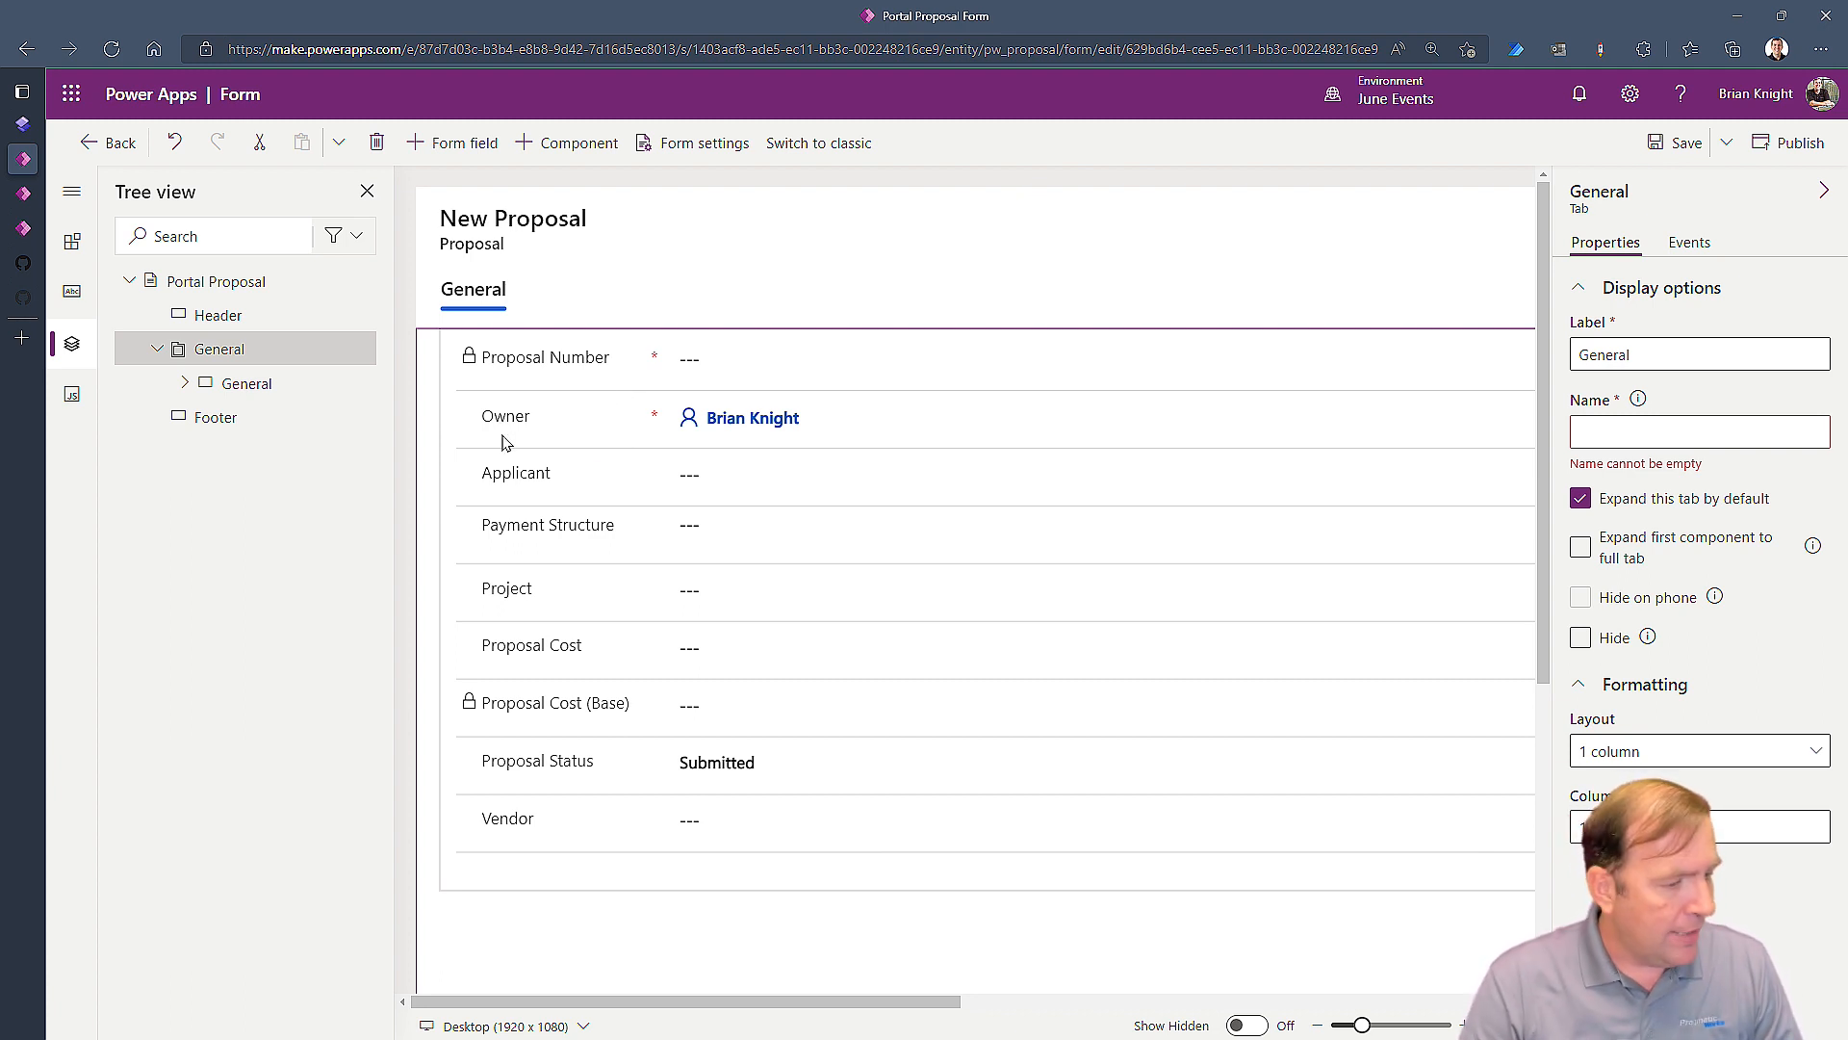
pyautogui.click(541, 532)
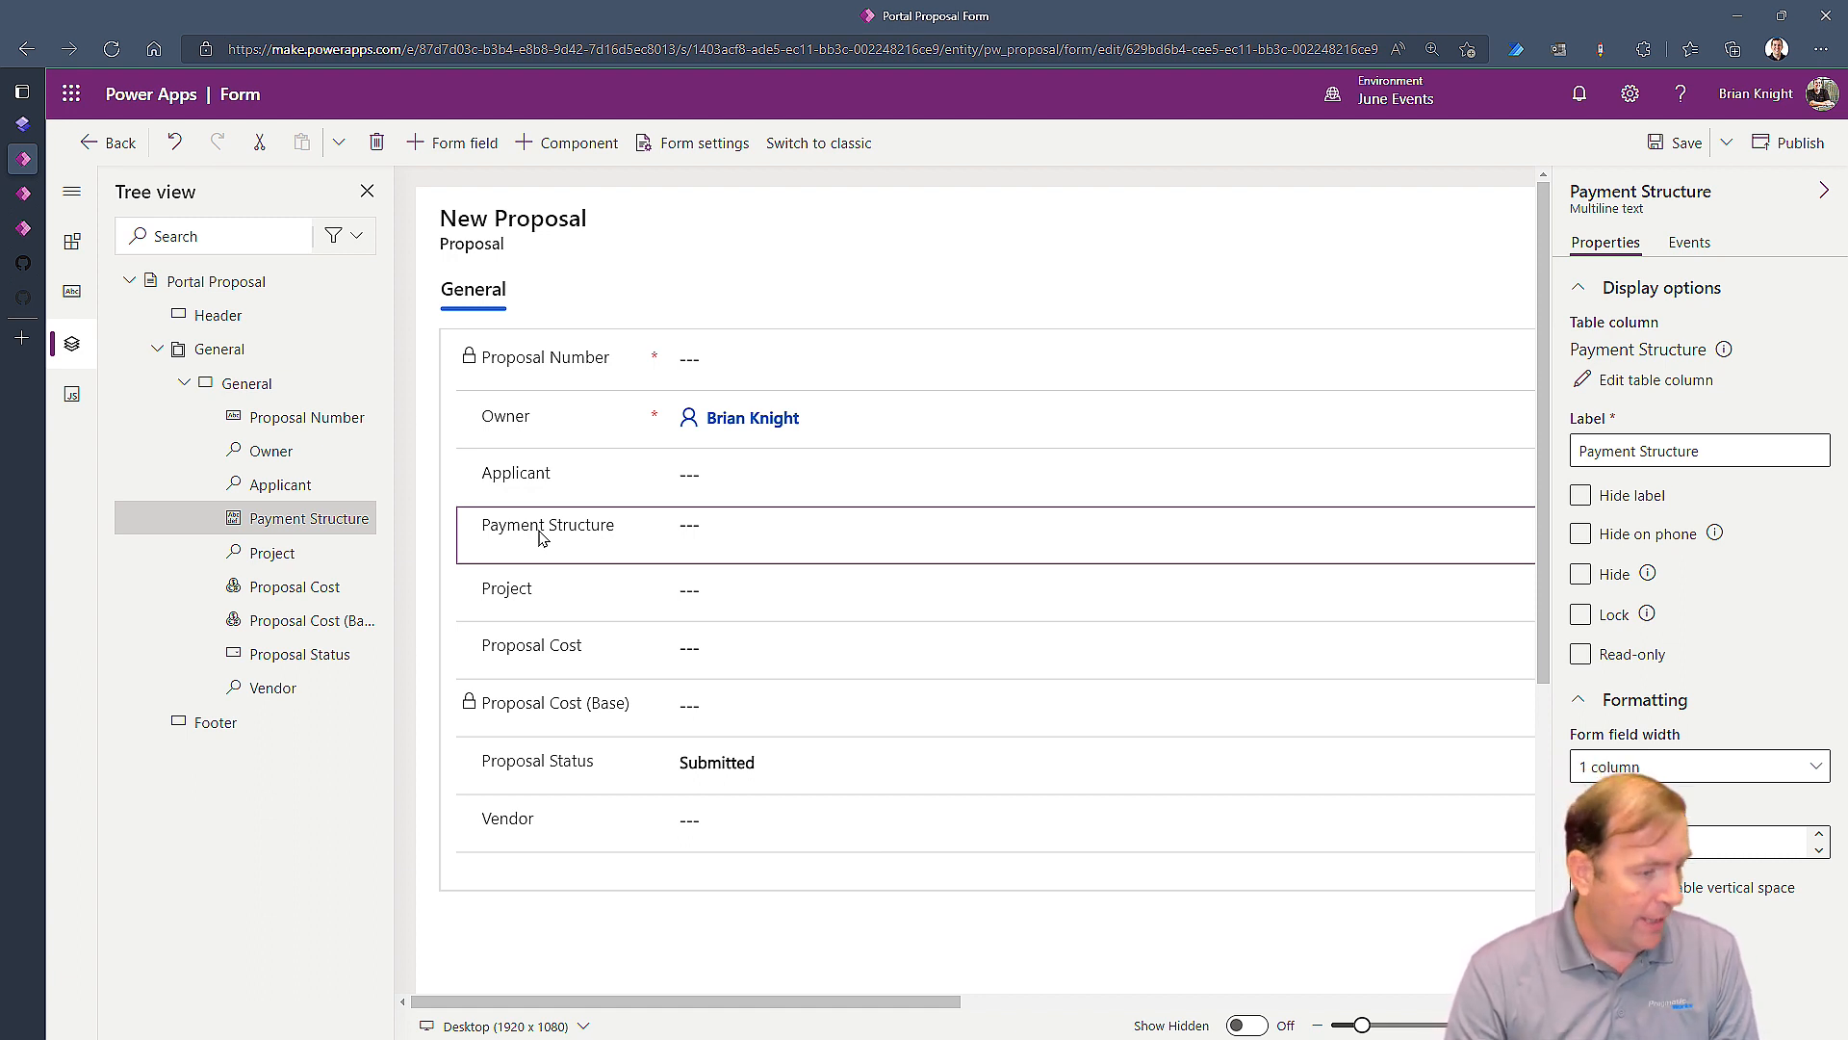
pyautogui.press('Delete')
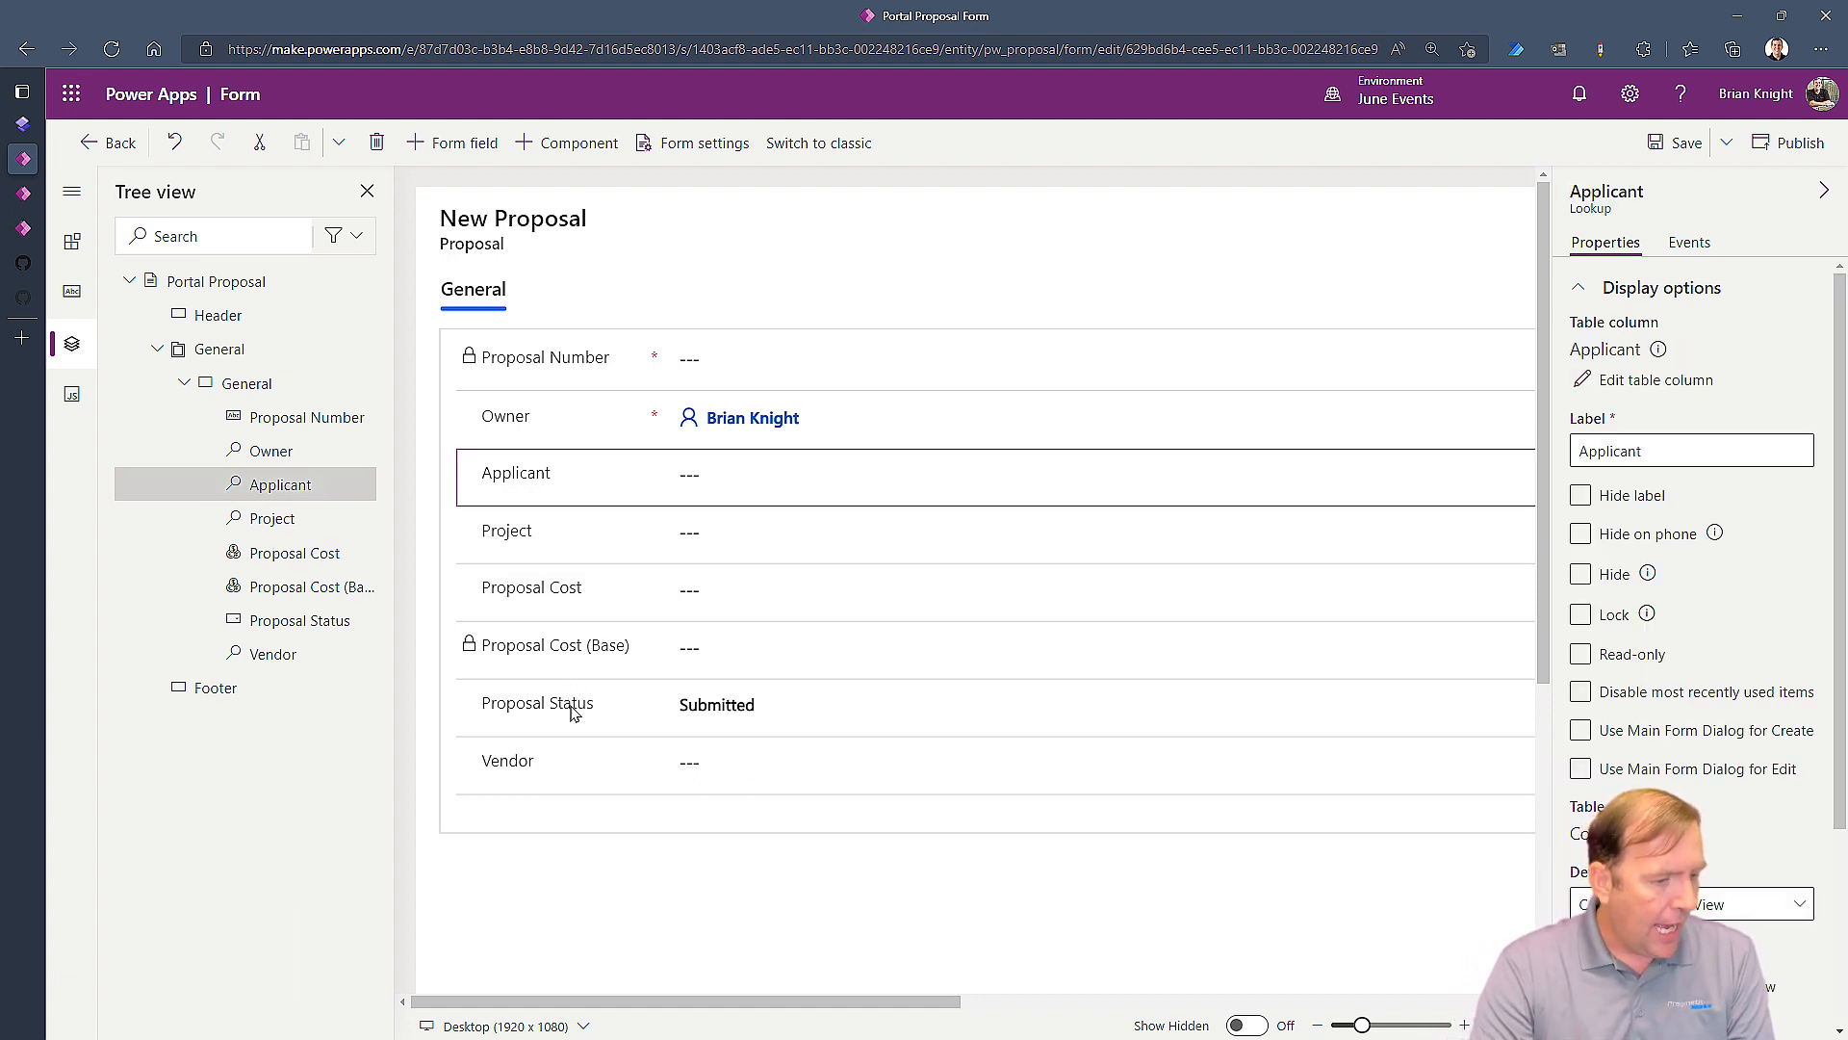
pyautogui.click(574, 710)
pyautogui.press('Delete')
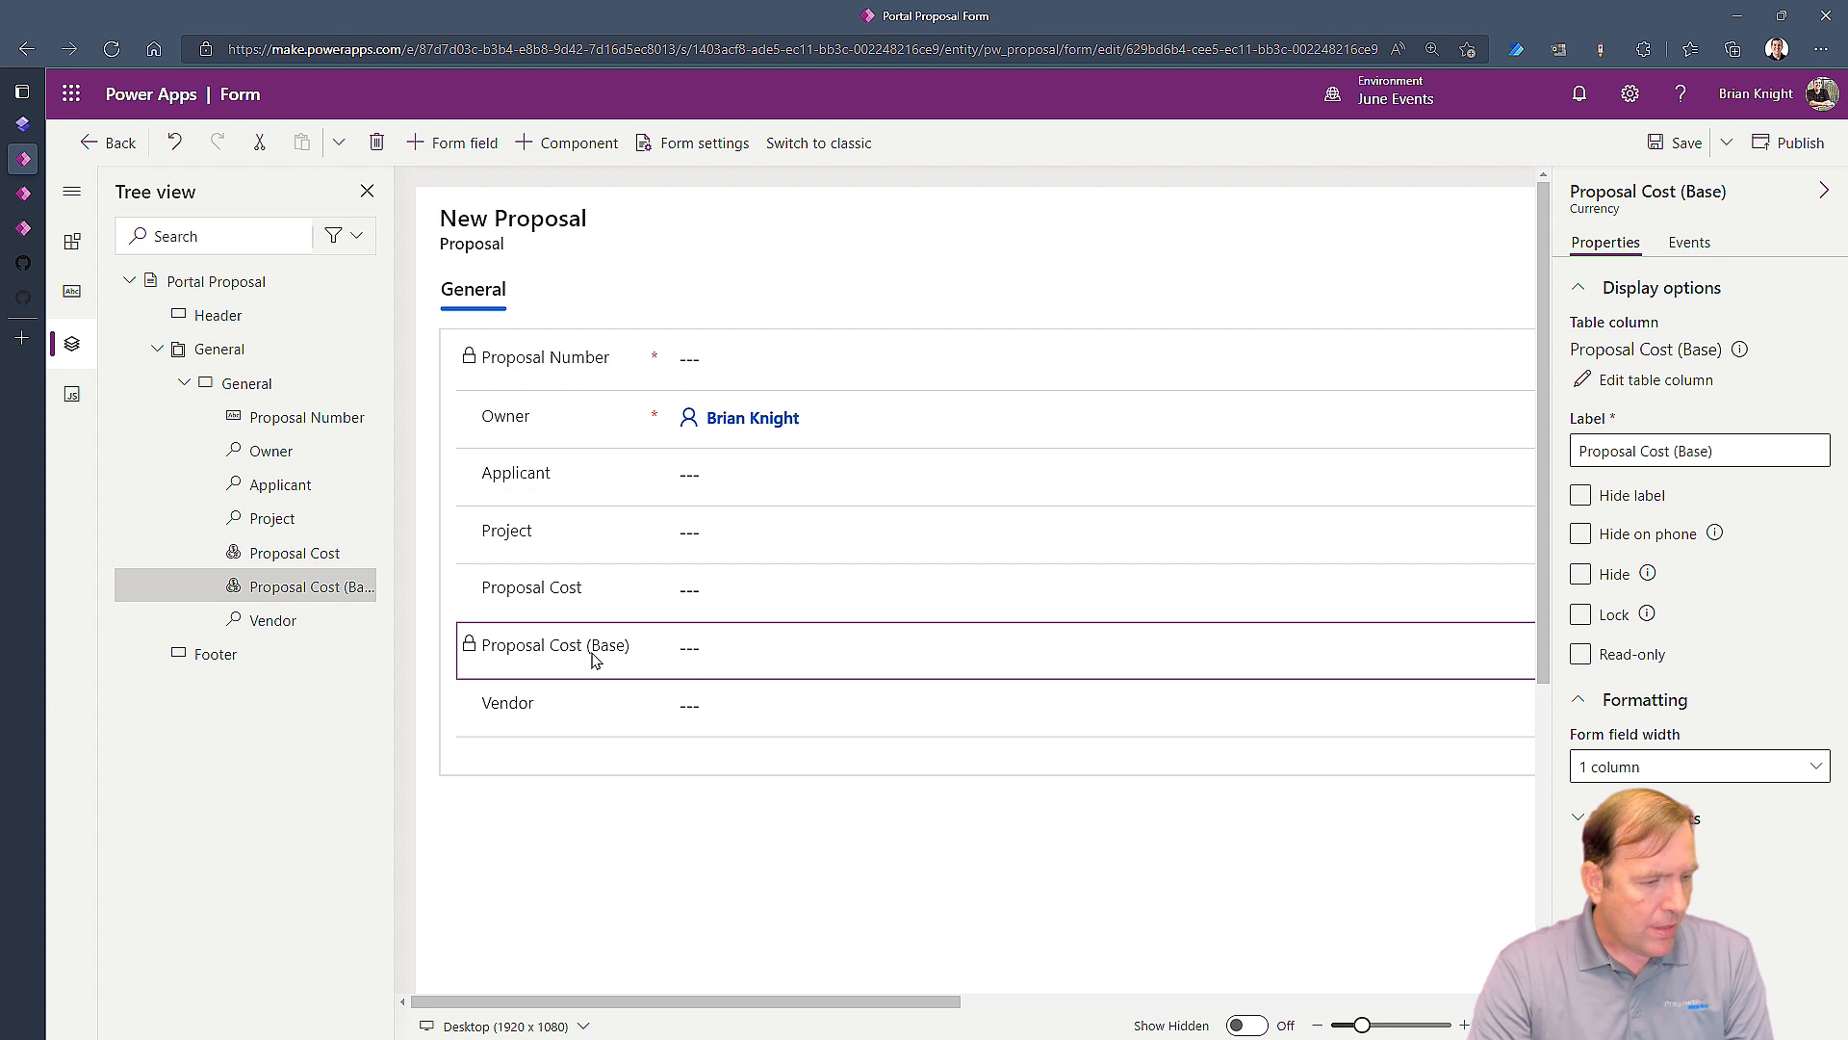
pyautogui.press('Delete')
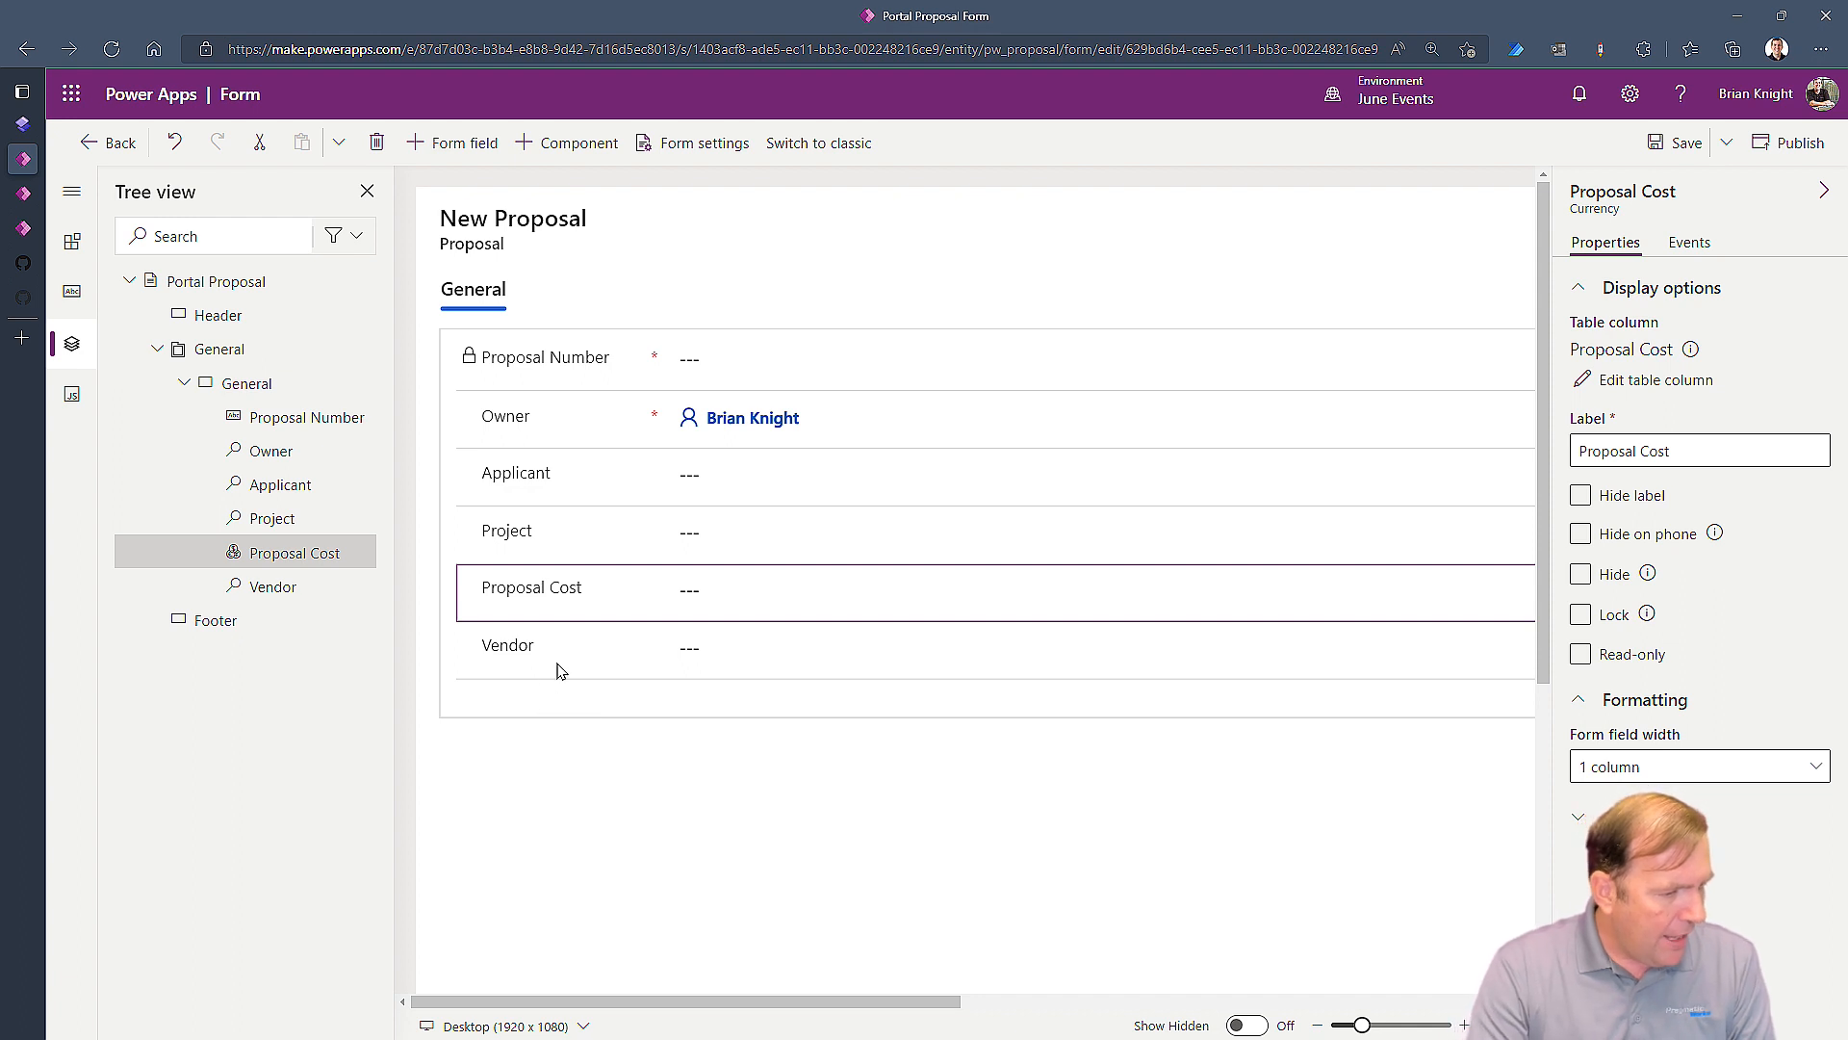
# Step: Order the General section's fields as Proposal Number, Project, Proposal Cost, Vendor, Applicant, and move Owner into the form header
pyautogui.moveTo(554, 651); pyautogui.dragTo(616, 472)
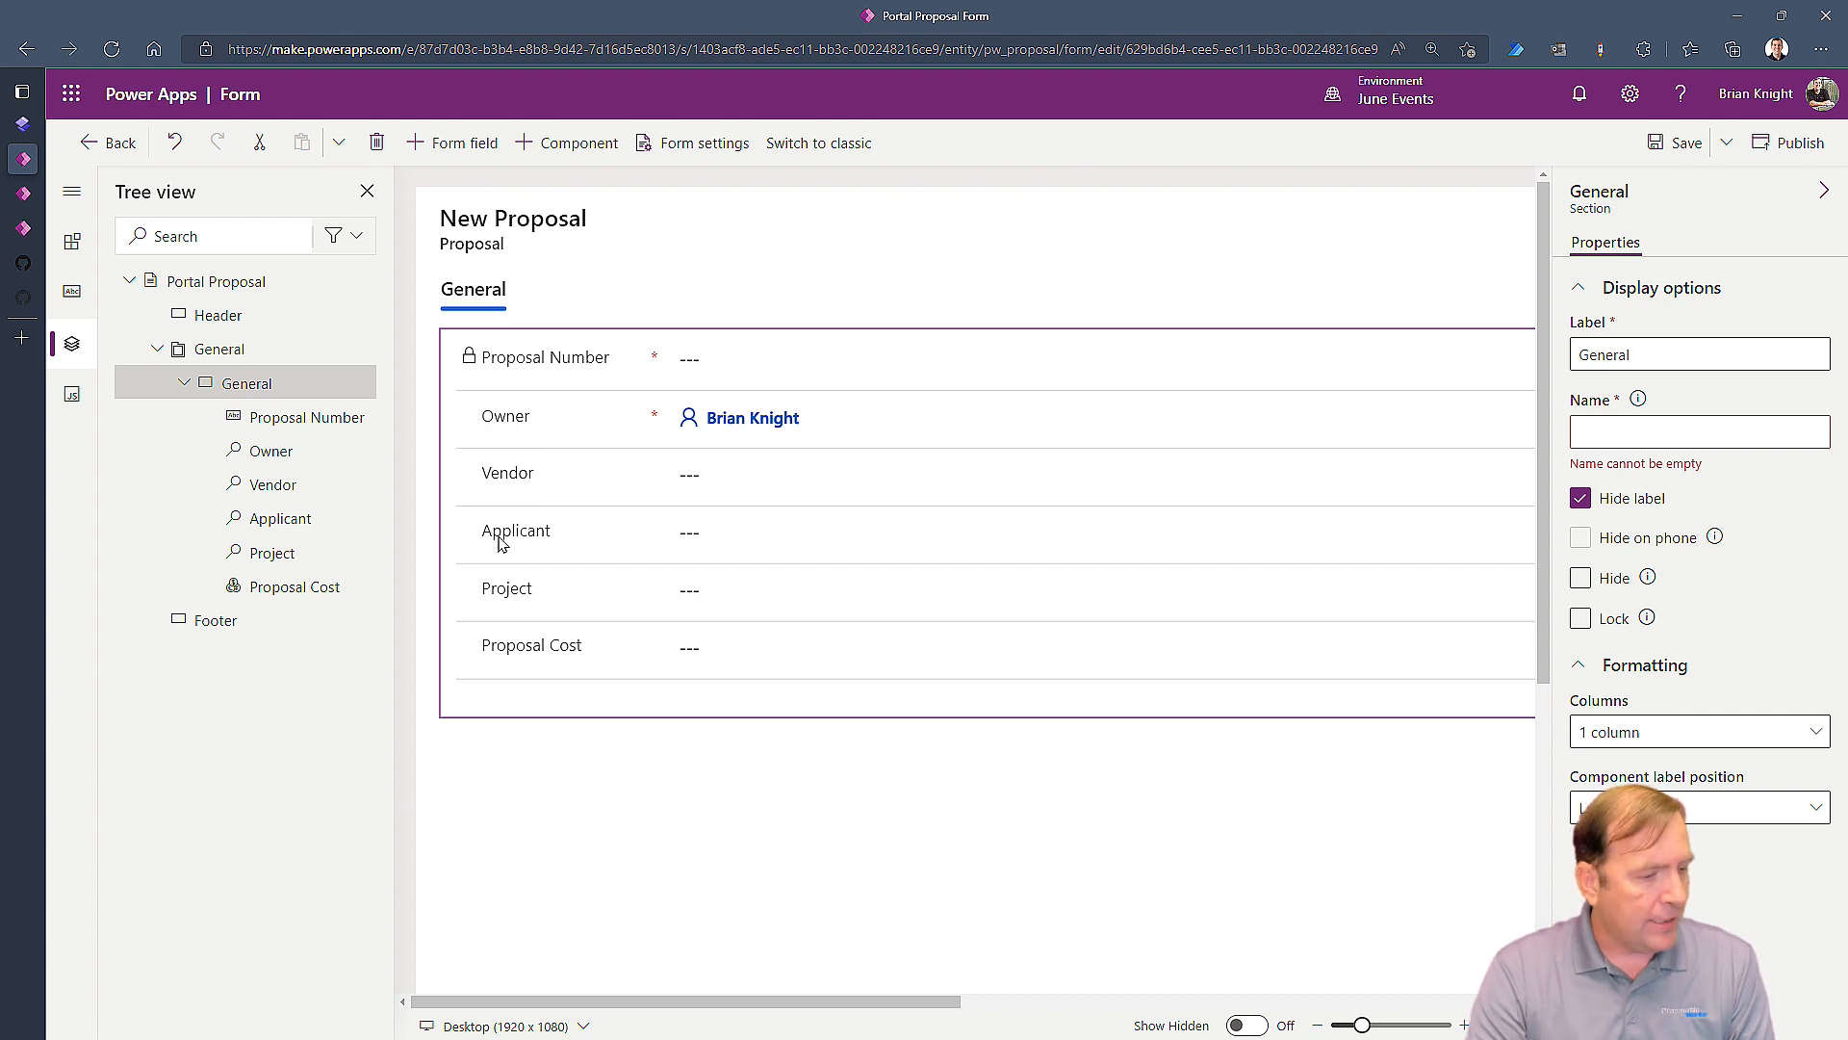
pyautogui.moveTo(511, 612); pyautogui.dragTo(536, 441)
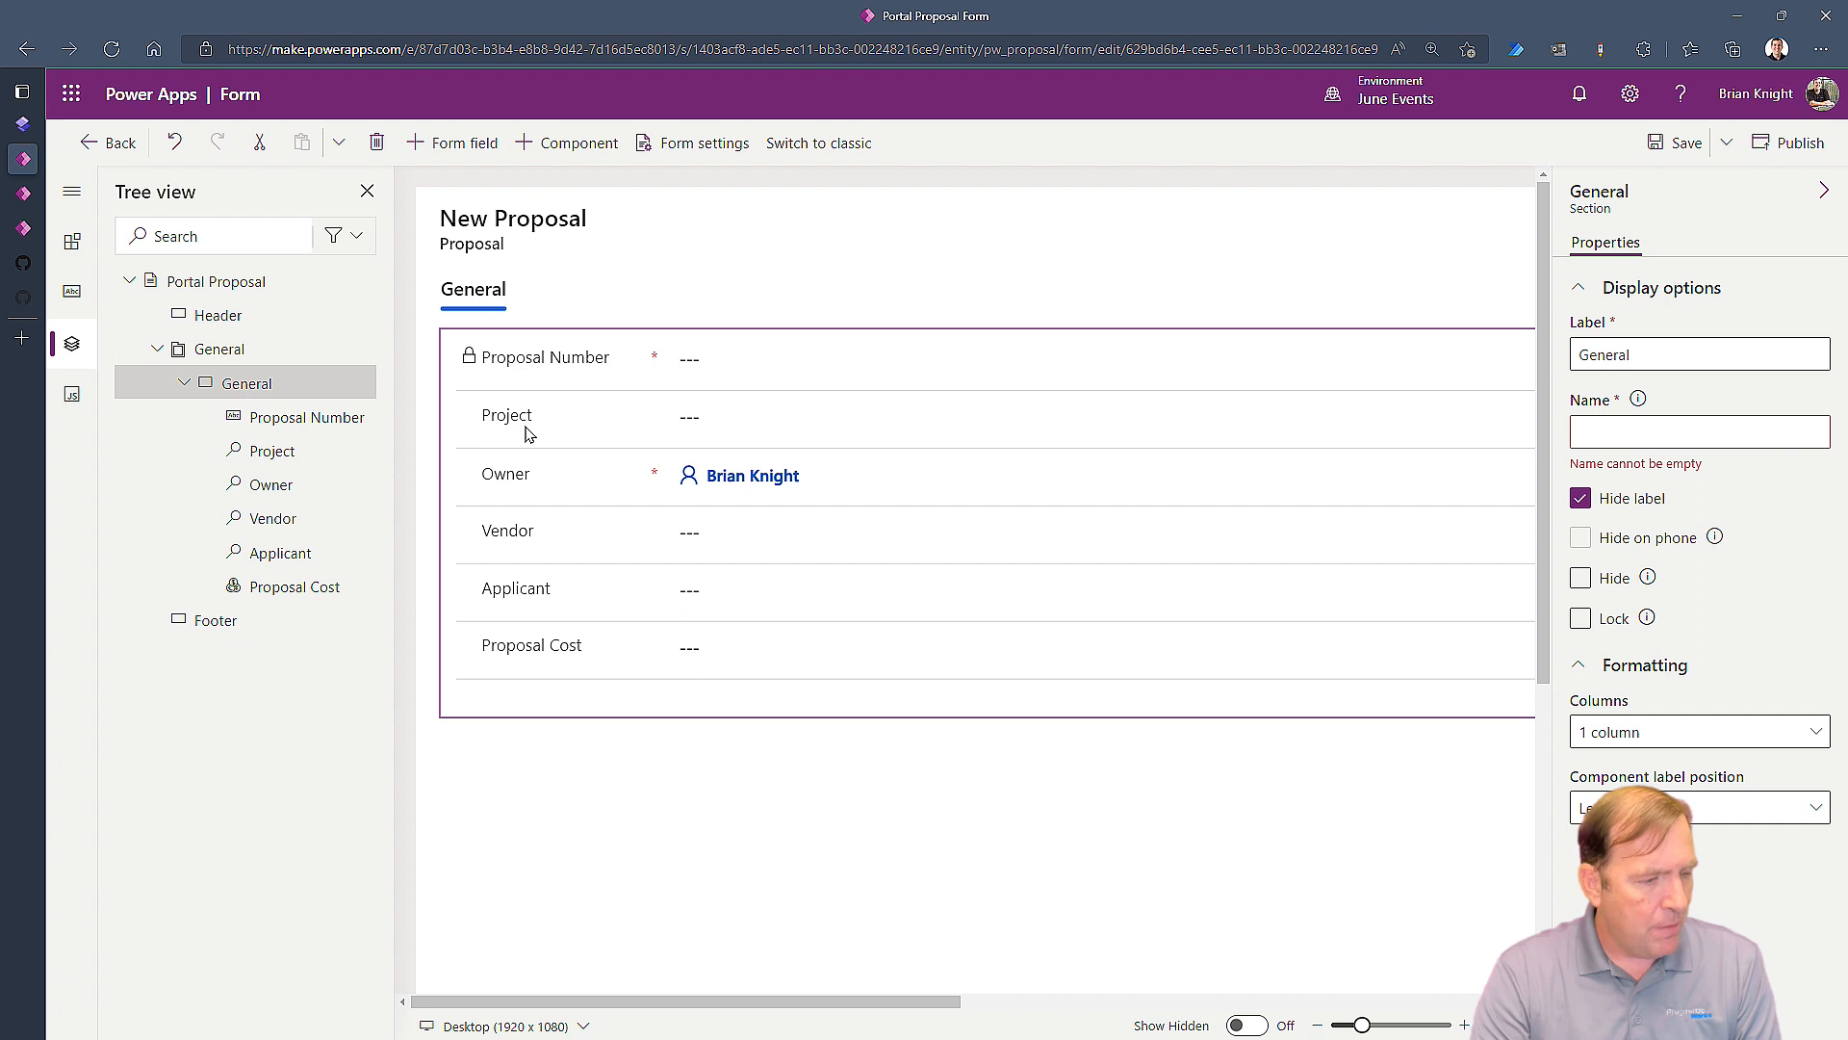
pyautogui.moveTo(529, 642); pyautogui.dragTo(1356, 197)
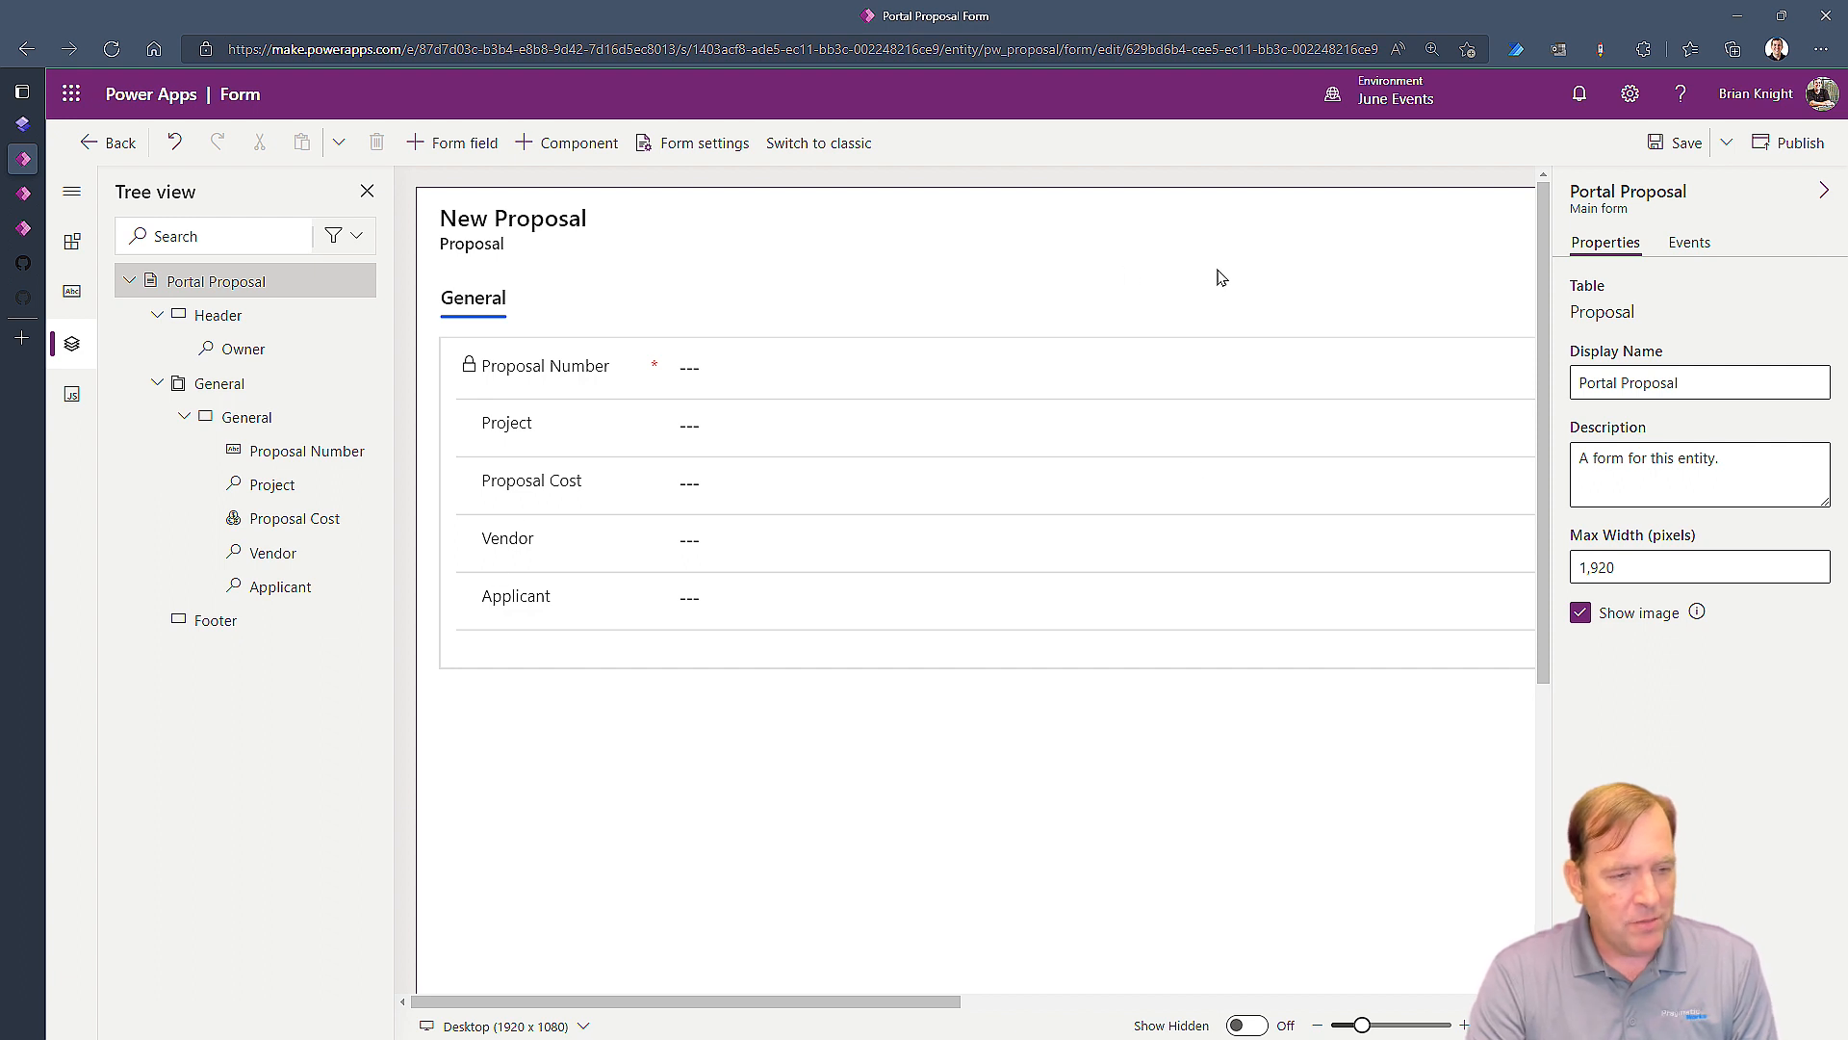
pyautogui.click(1298, 993)
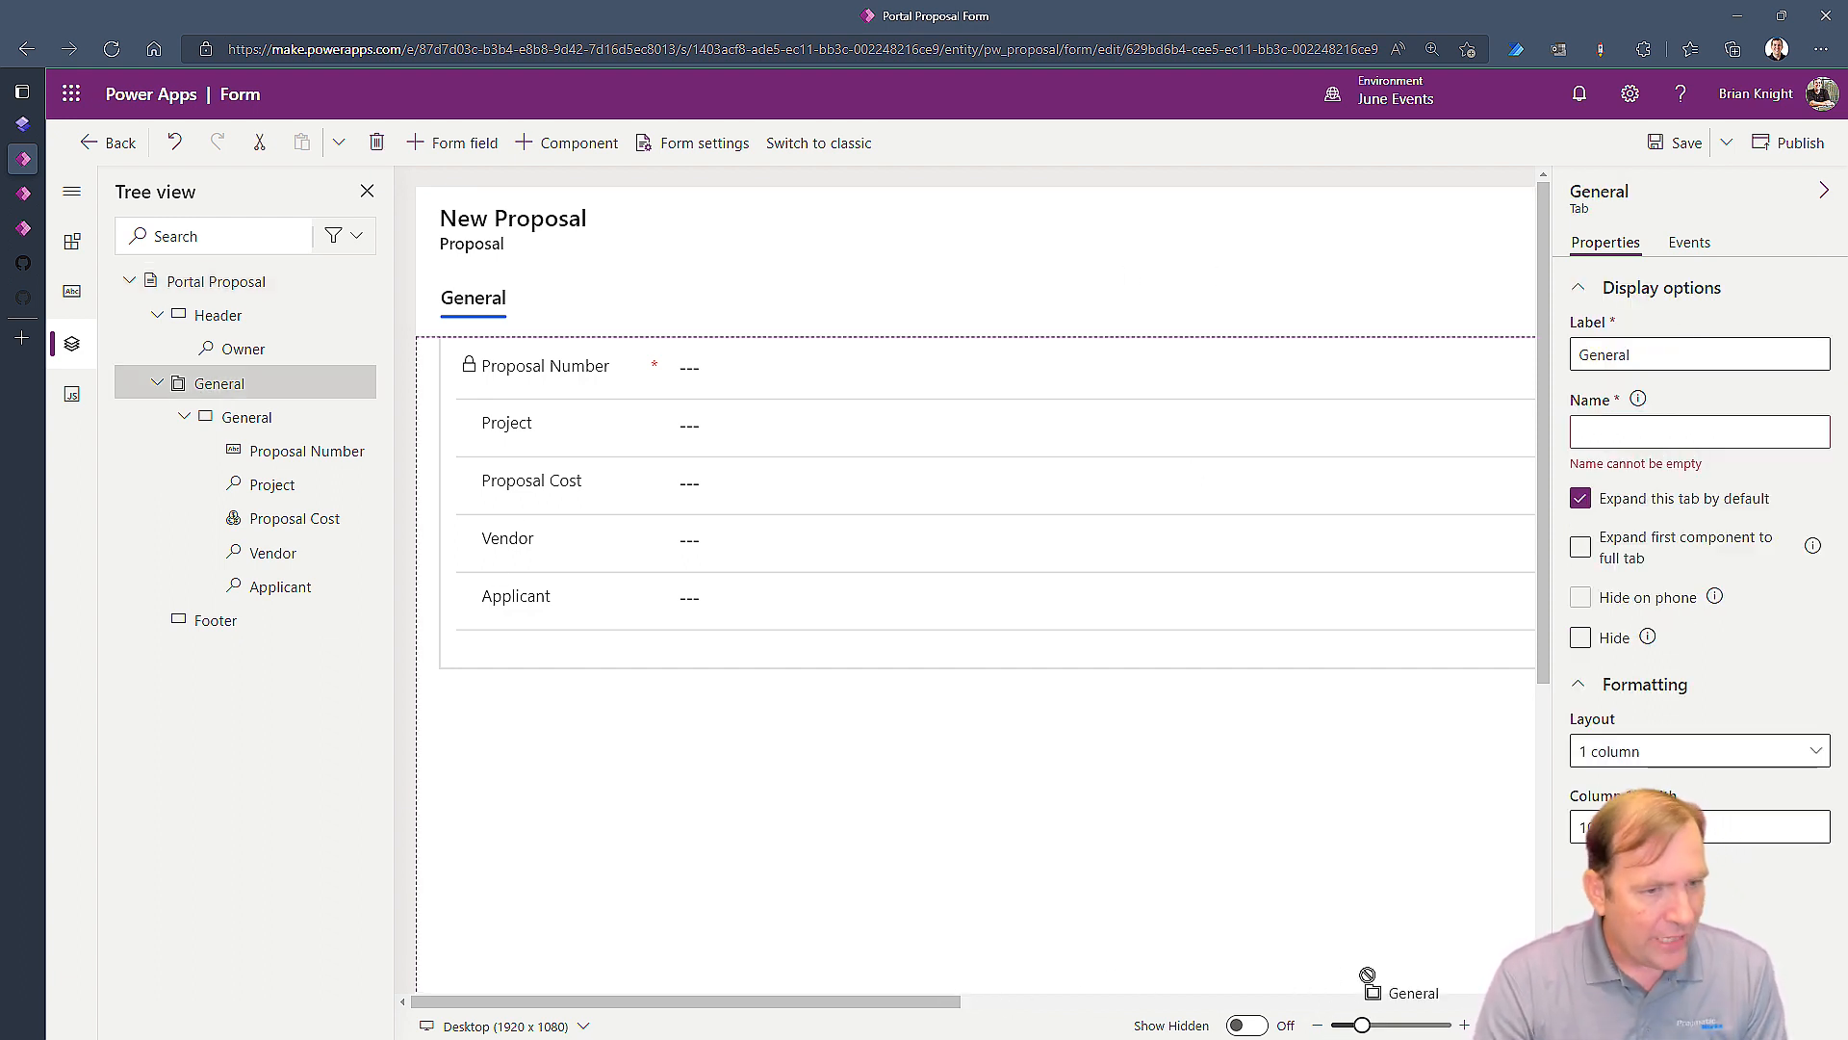
pyautogui.click(1033, 1004)
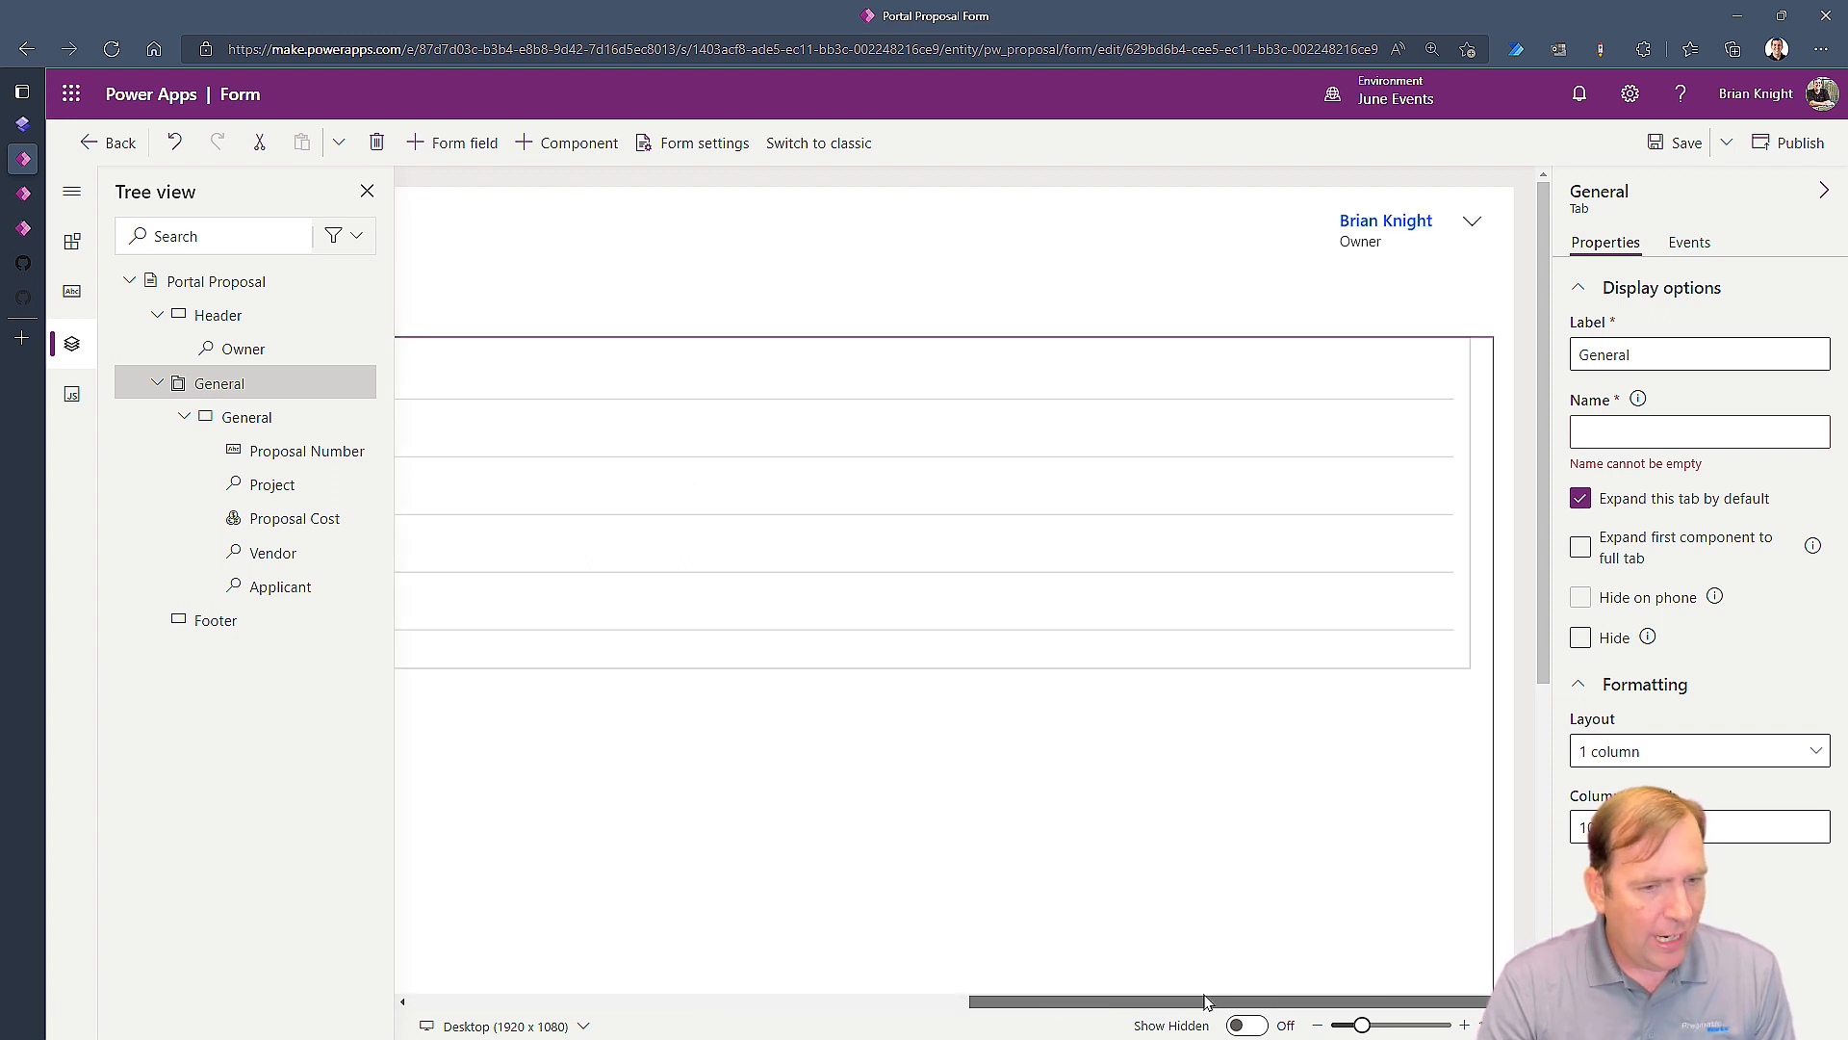
pyautogui.moveTo(1201, 1004); pyautogui.dragTo(413, 999)
pyautogui.moveTo(517, 535); pyautogui.dragTo(528, 578)
pyautogui.click(592, 841)
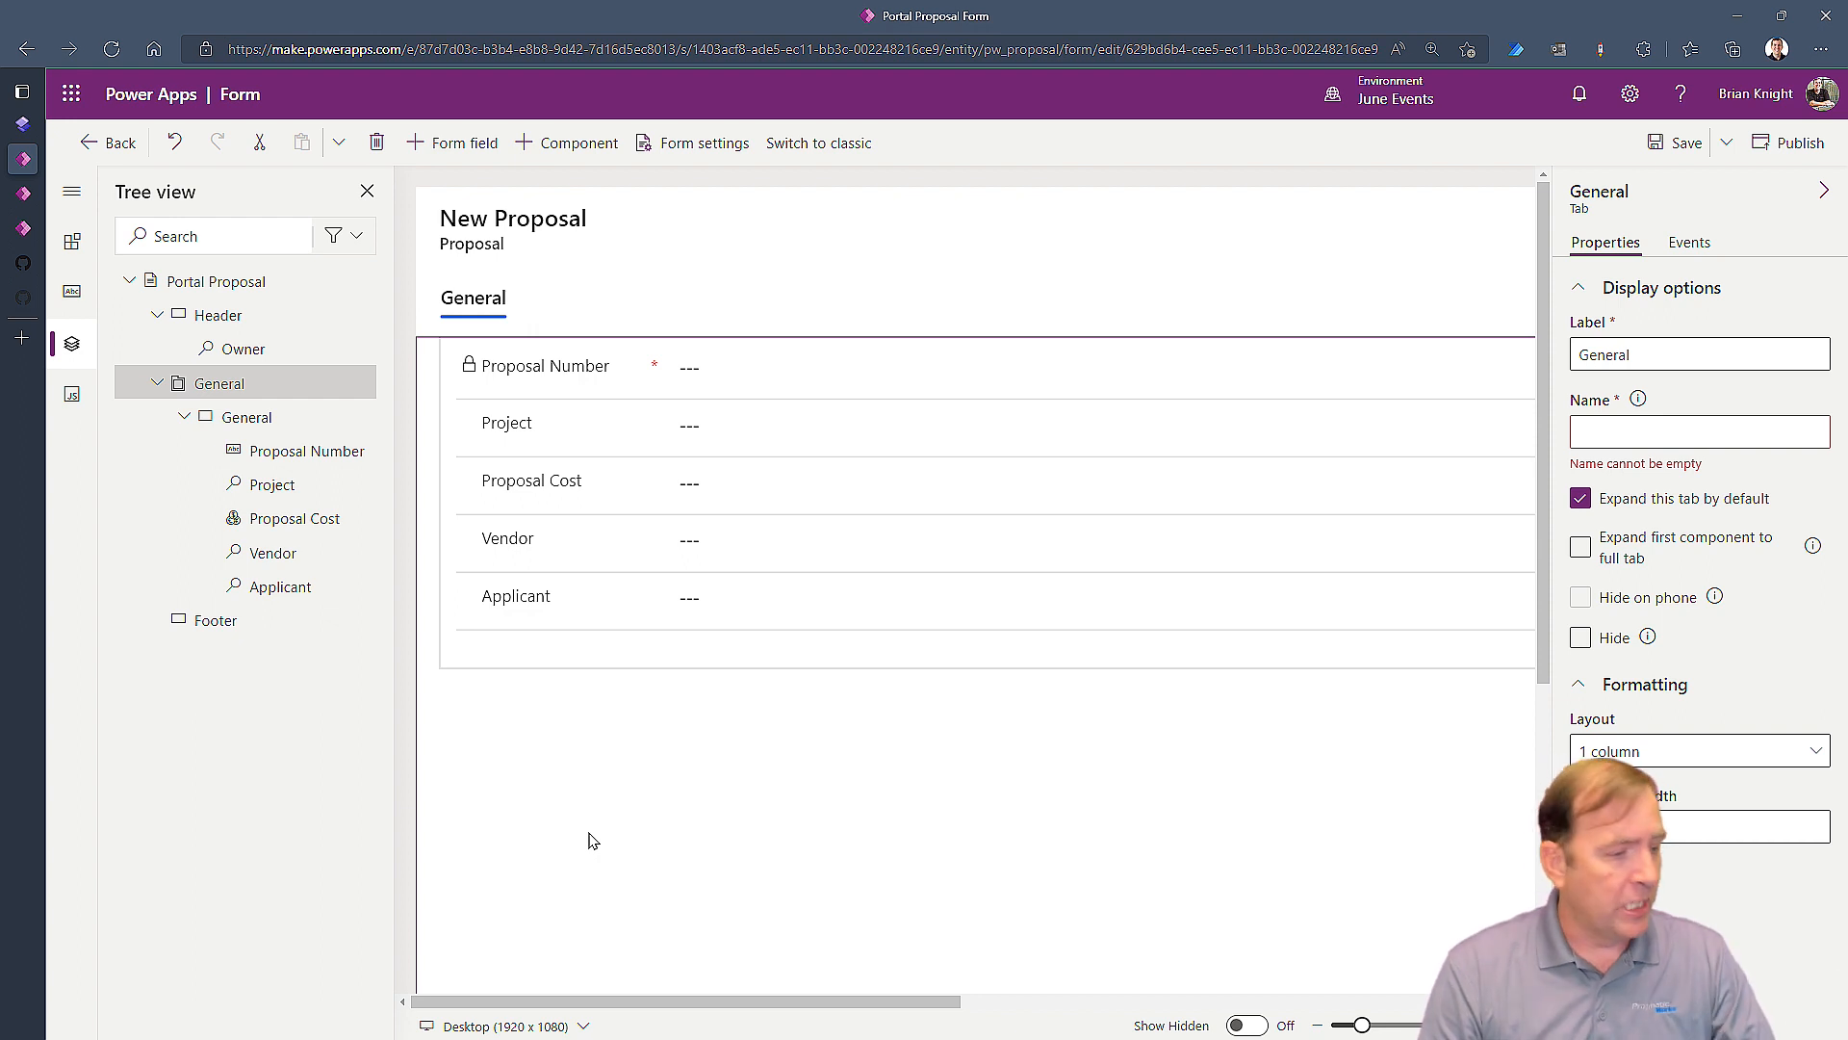
# Step: Save and publish the Portal Proposal form, and return to the Proposal table's list of forms
pyautogui.click(1680, 143)
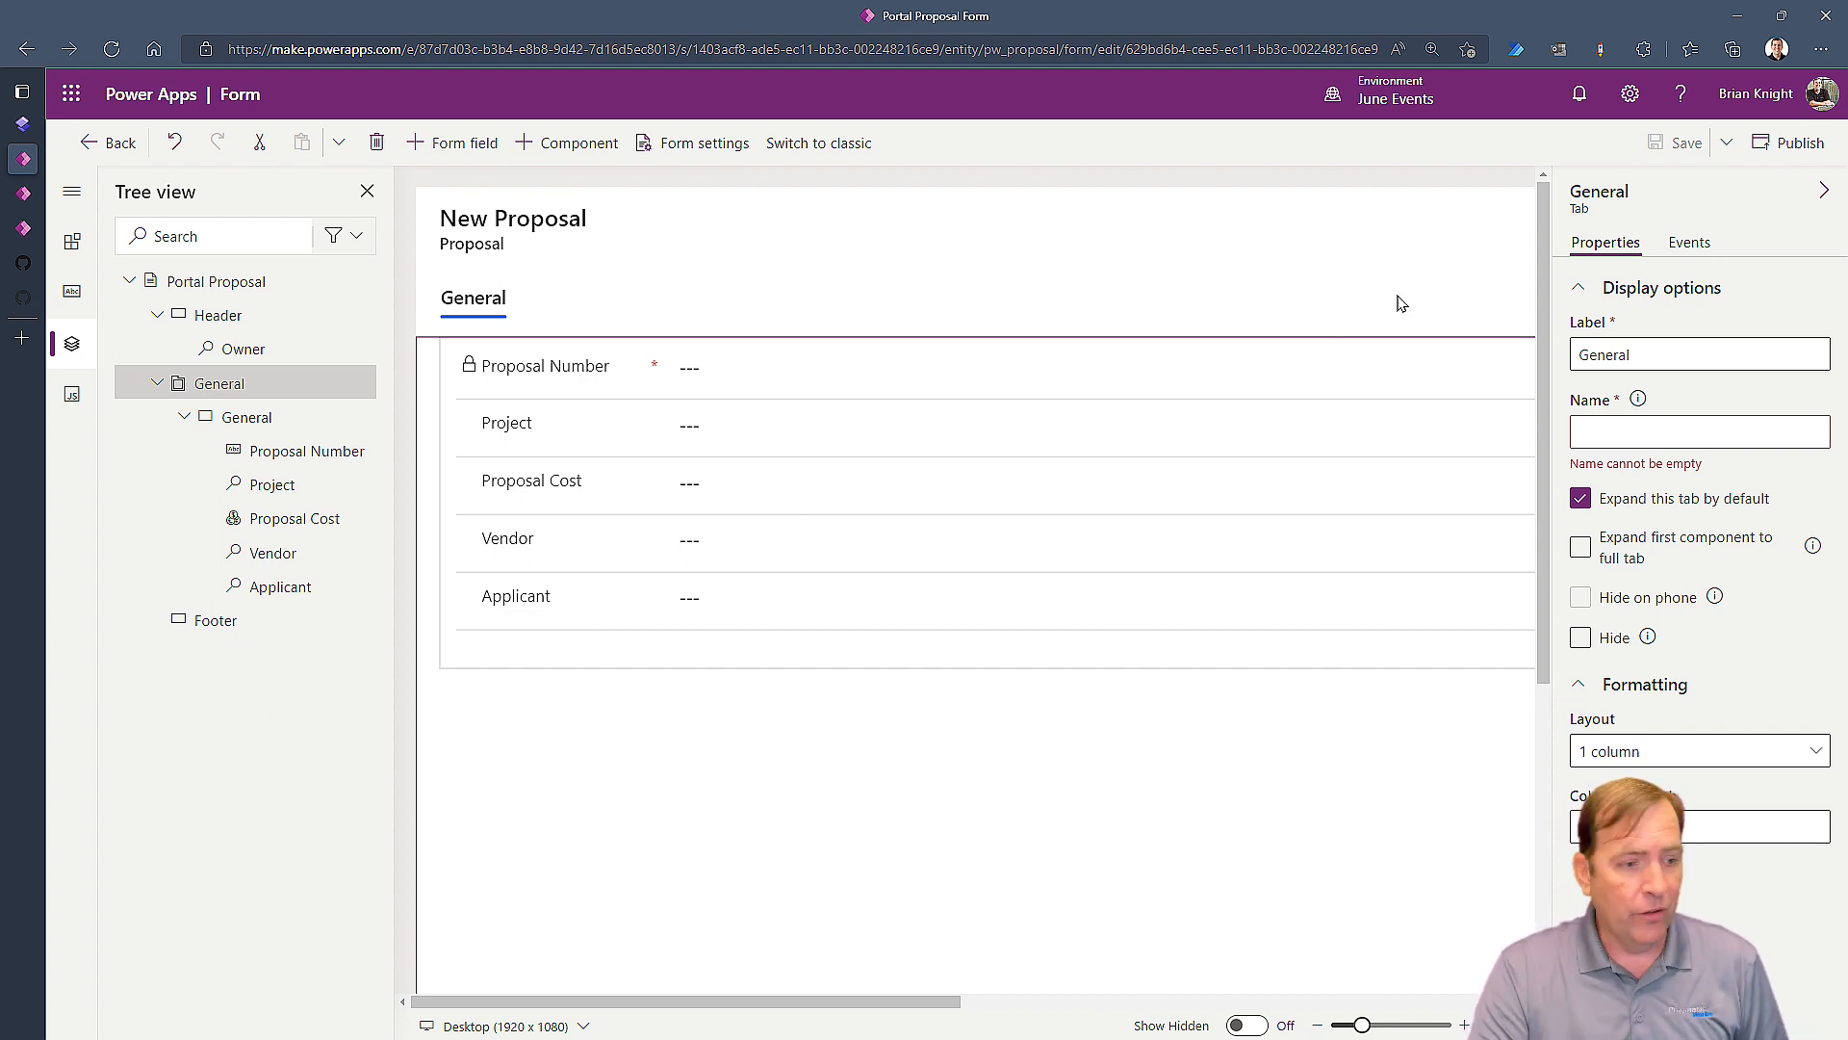
pyautogui.click(1786, 144)
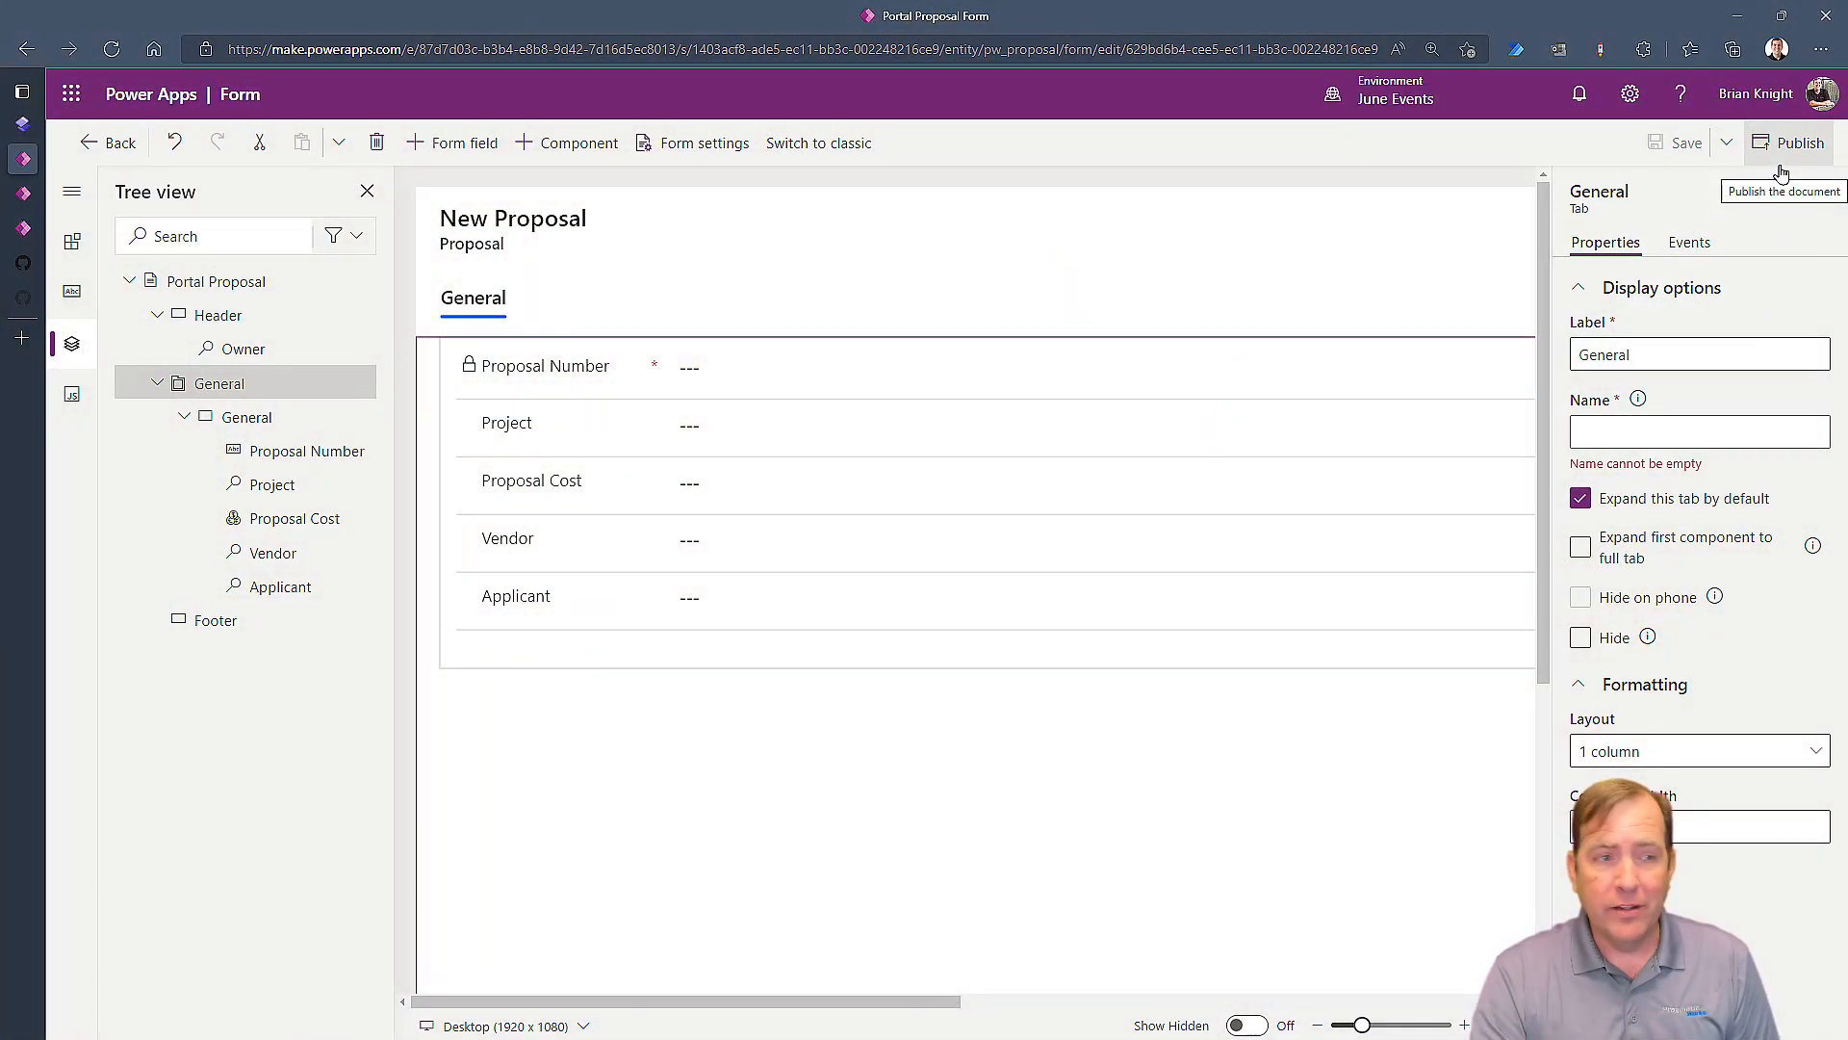
pyautogui.click(95, 160)
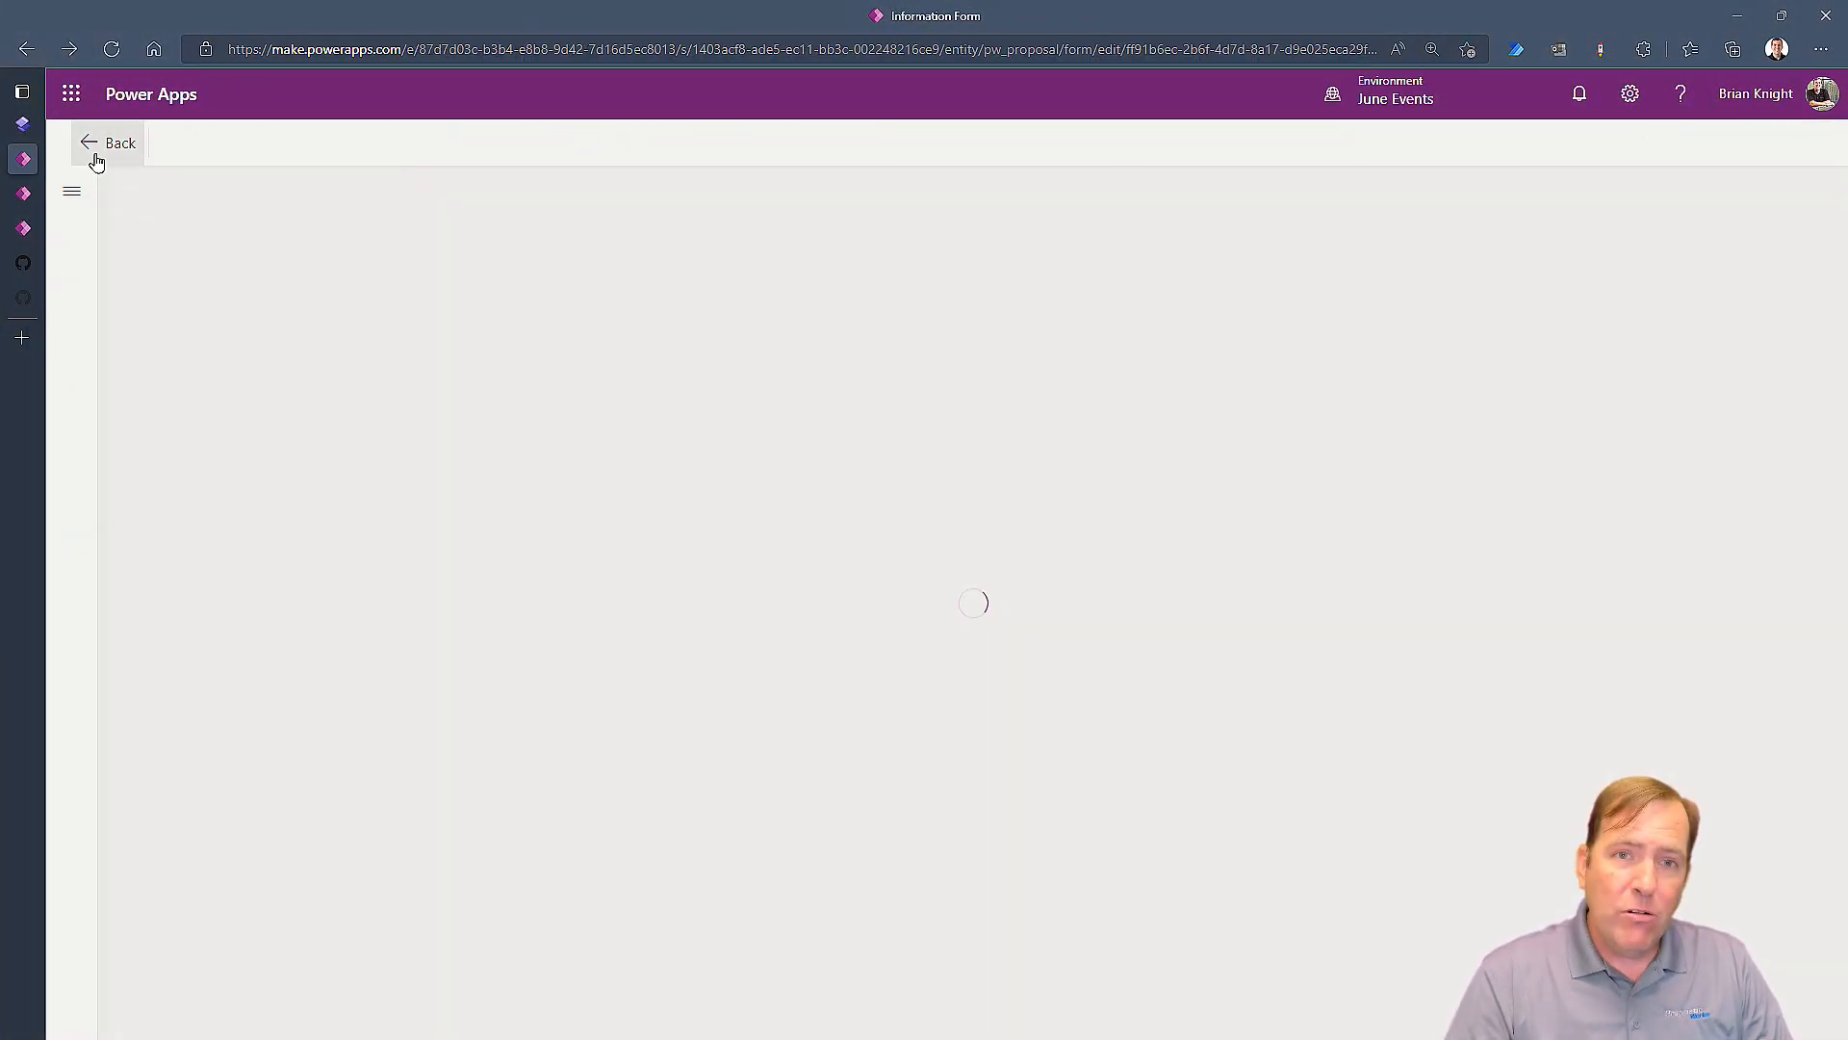
pyautogui.click(96, 160)
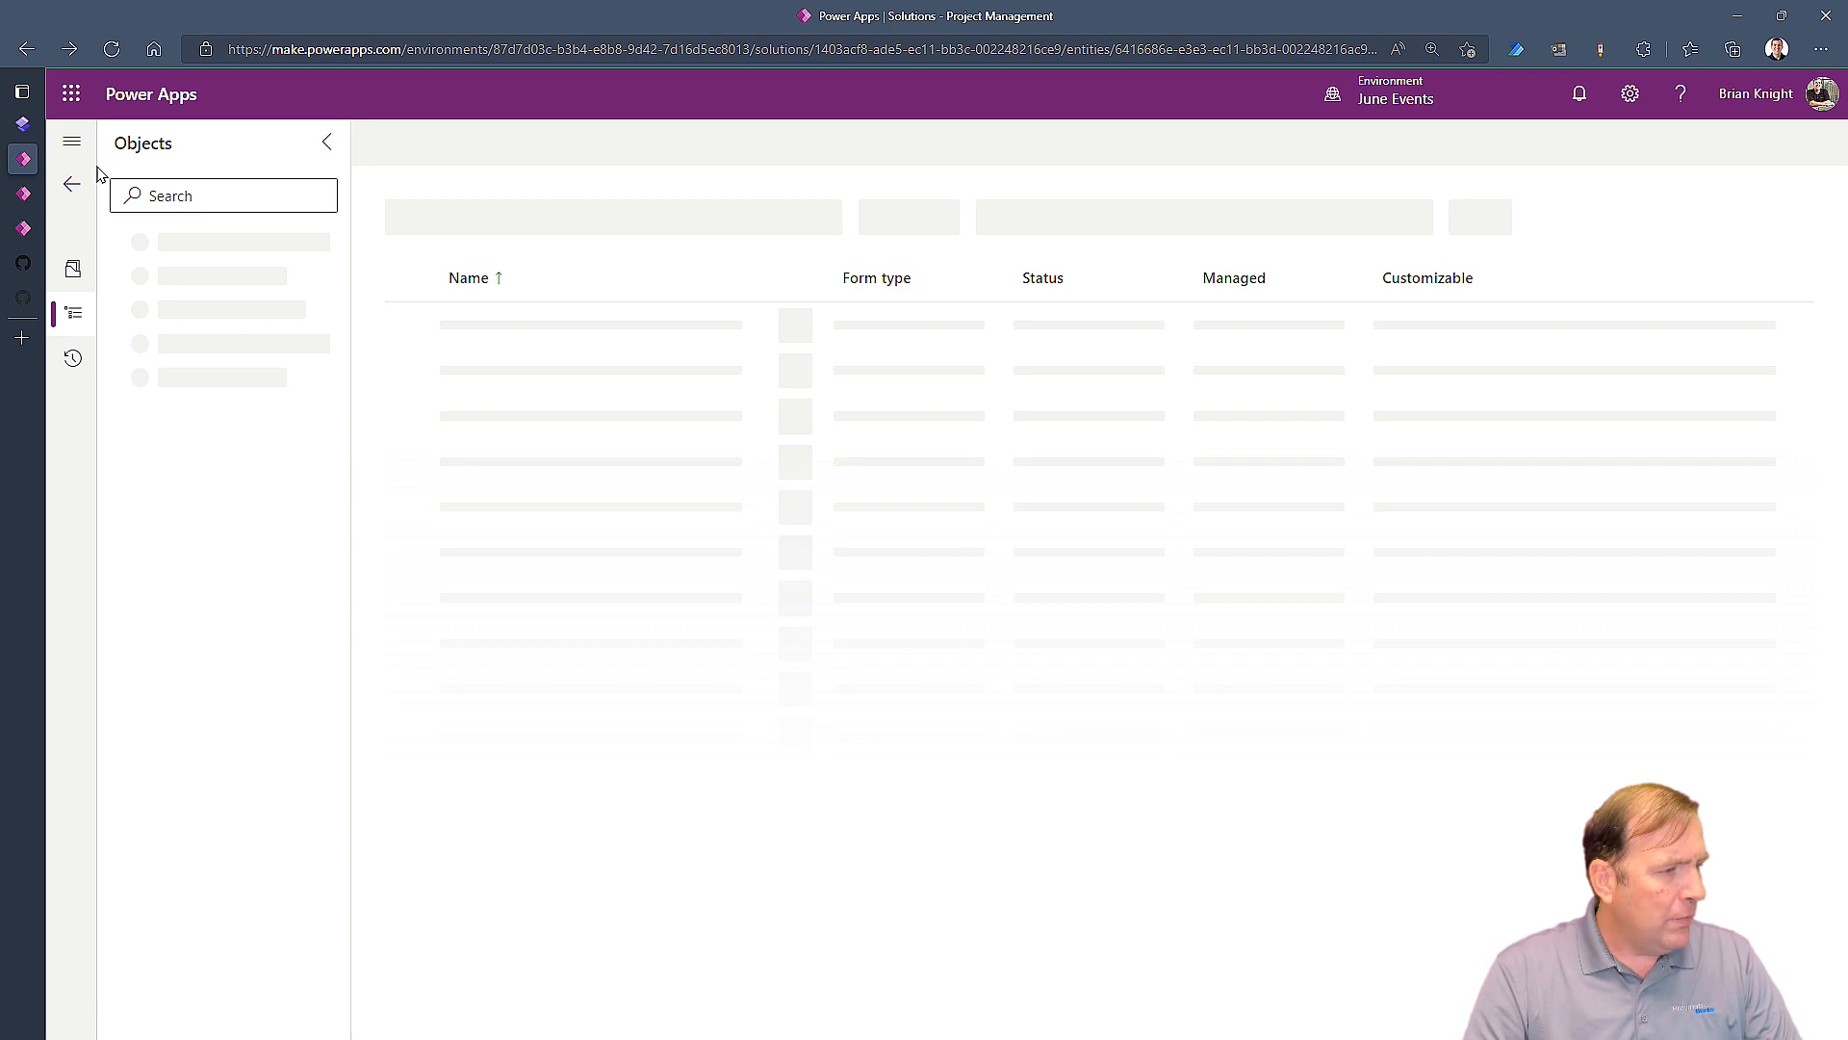
# Step: Switch to Power Pages and reopen the Project Origination site for editing from the home page
pyautogui.click(21, 125)
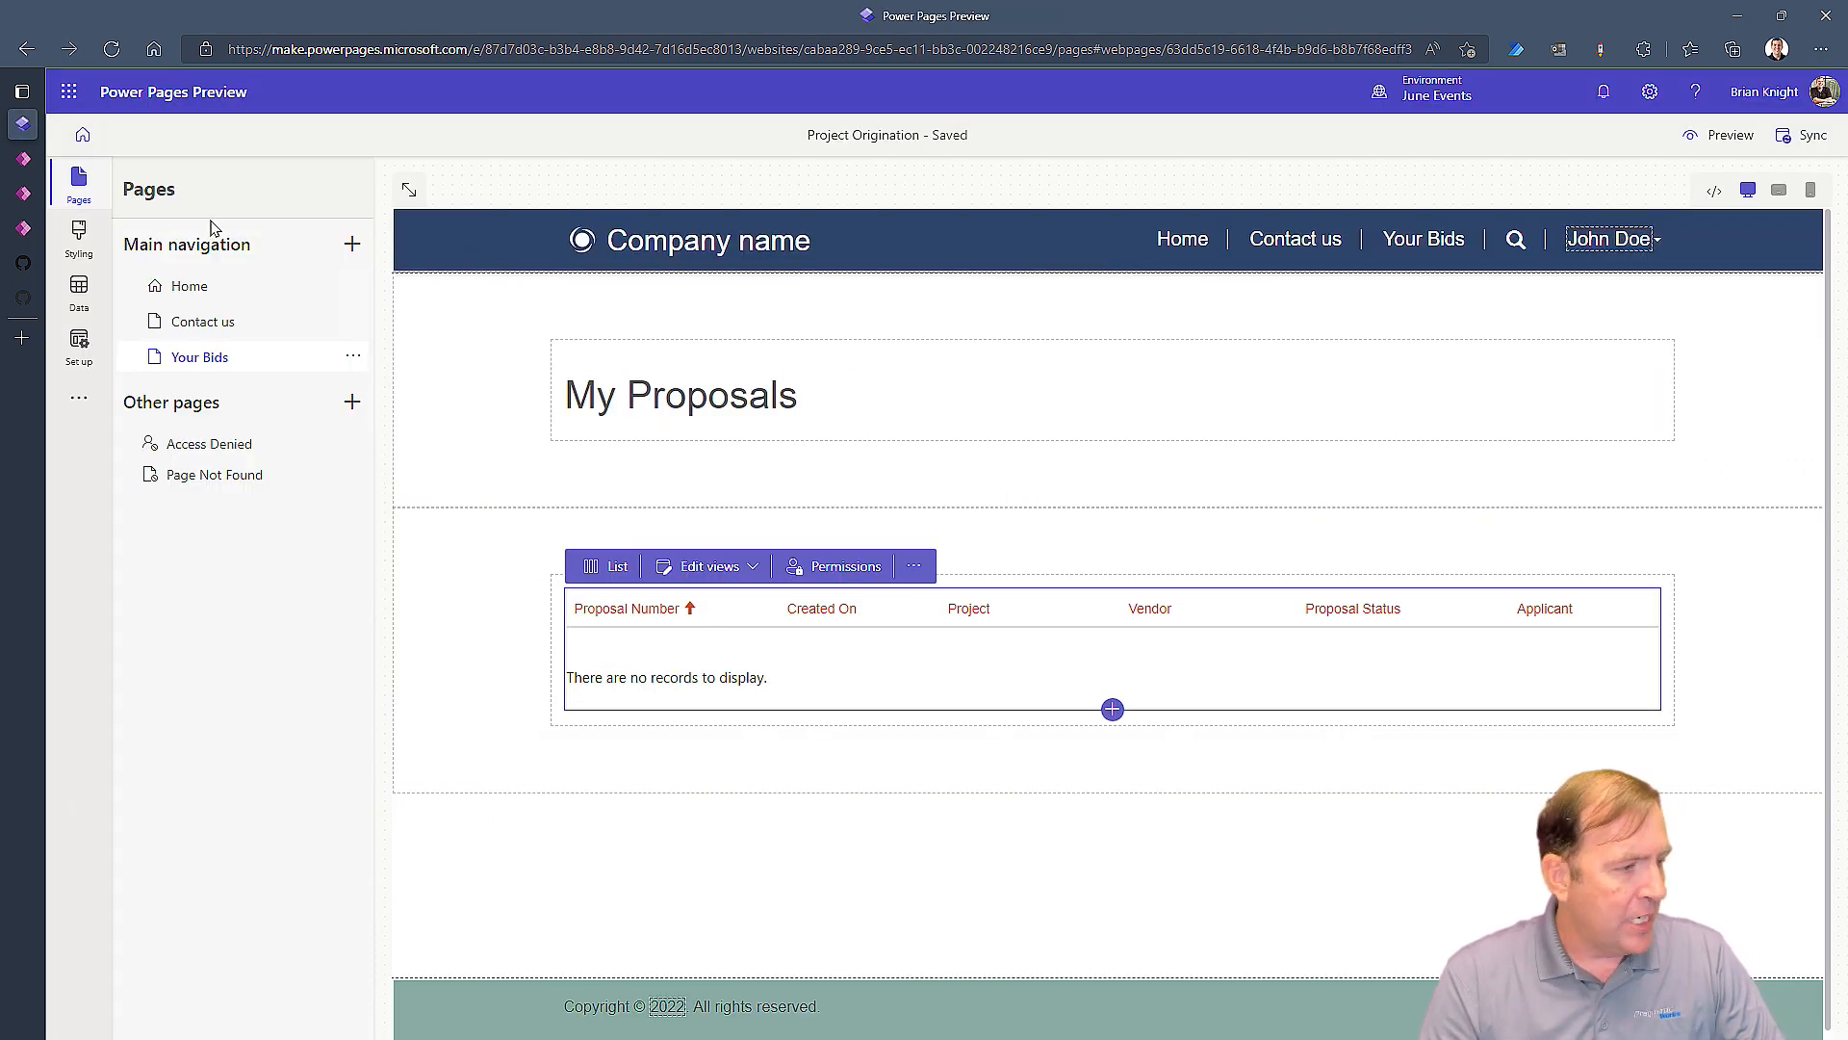
pyautogui.click(83, 135)
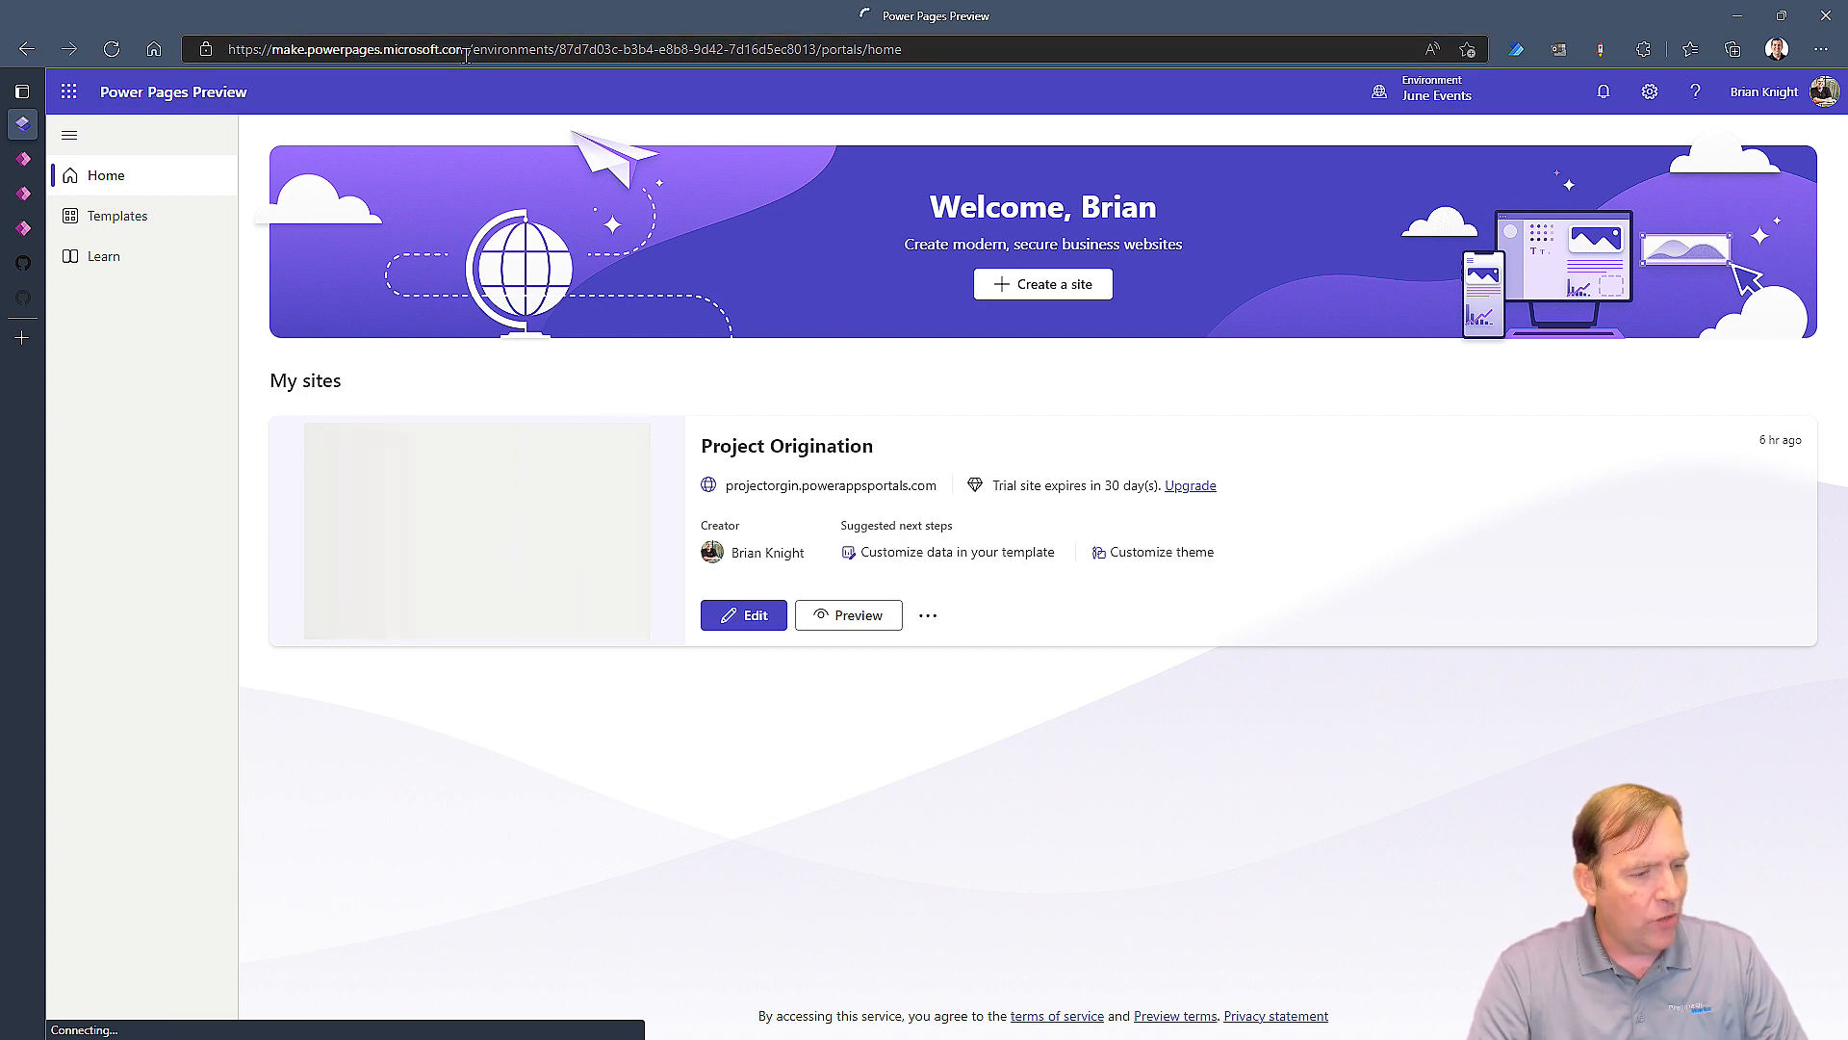
pyautogui.click(722, 626)
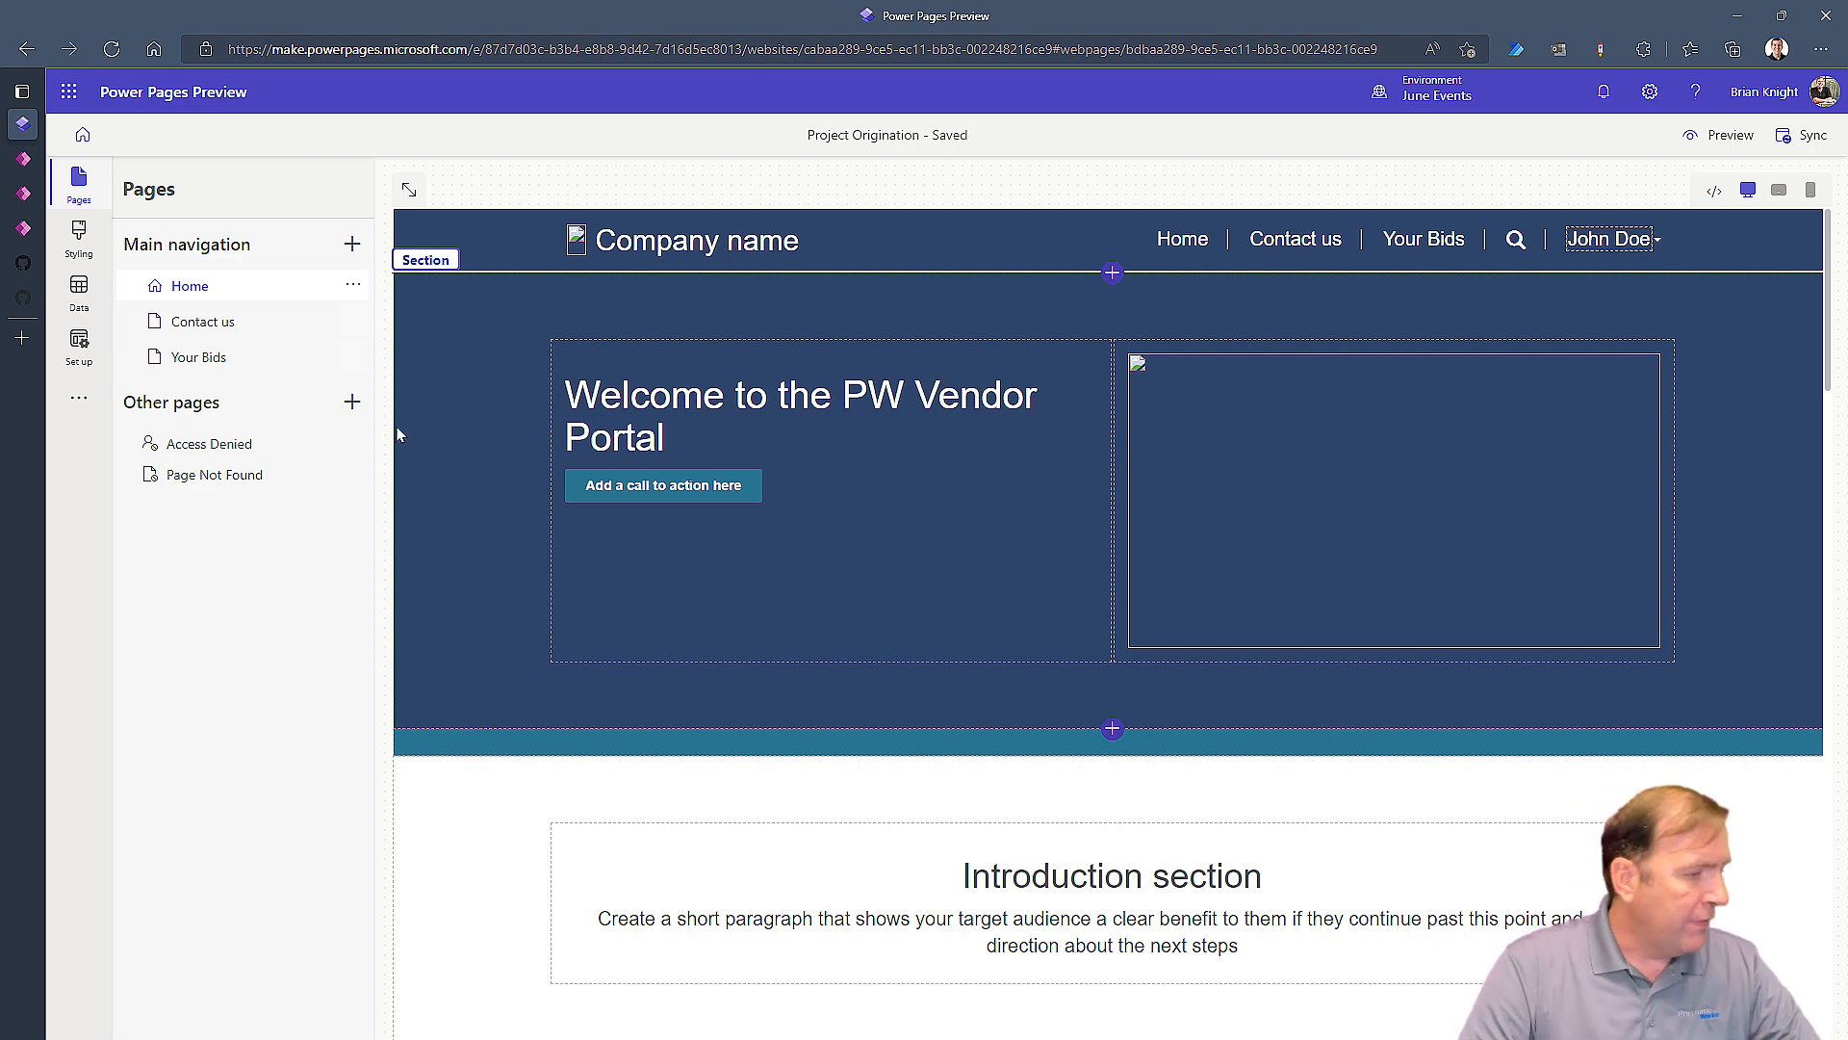
# Step: Make the Your Bids page a subpage of Contact us, and move it back out to sit above Contact us in the main navigation
pyautogui.click(353, 357)
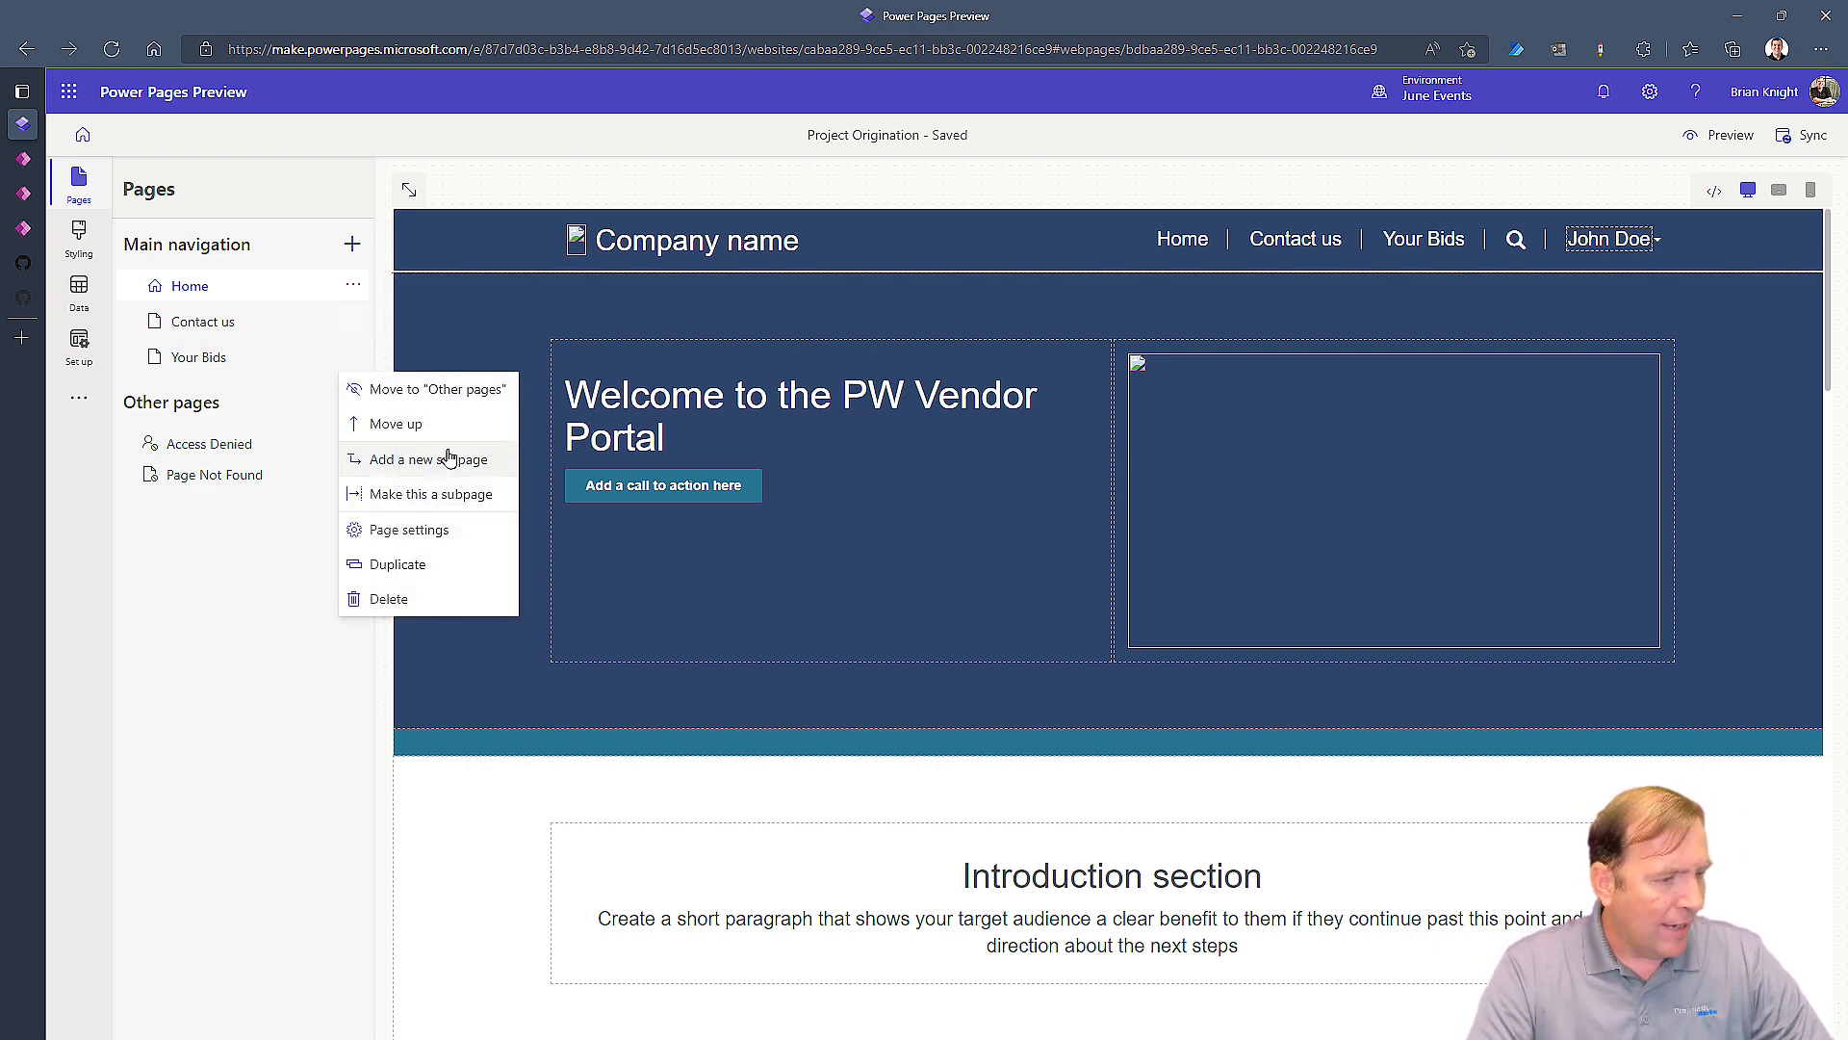
pyautogui.click(468, 497)
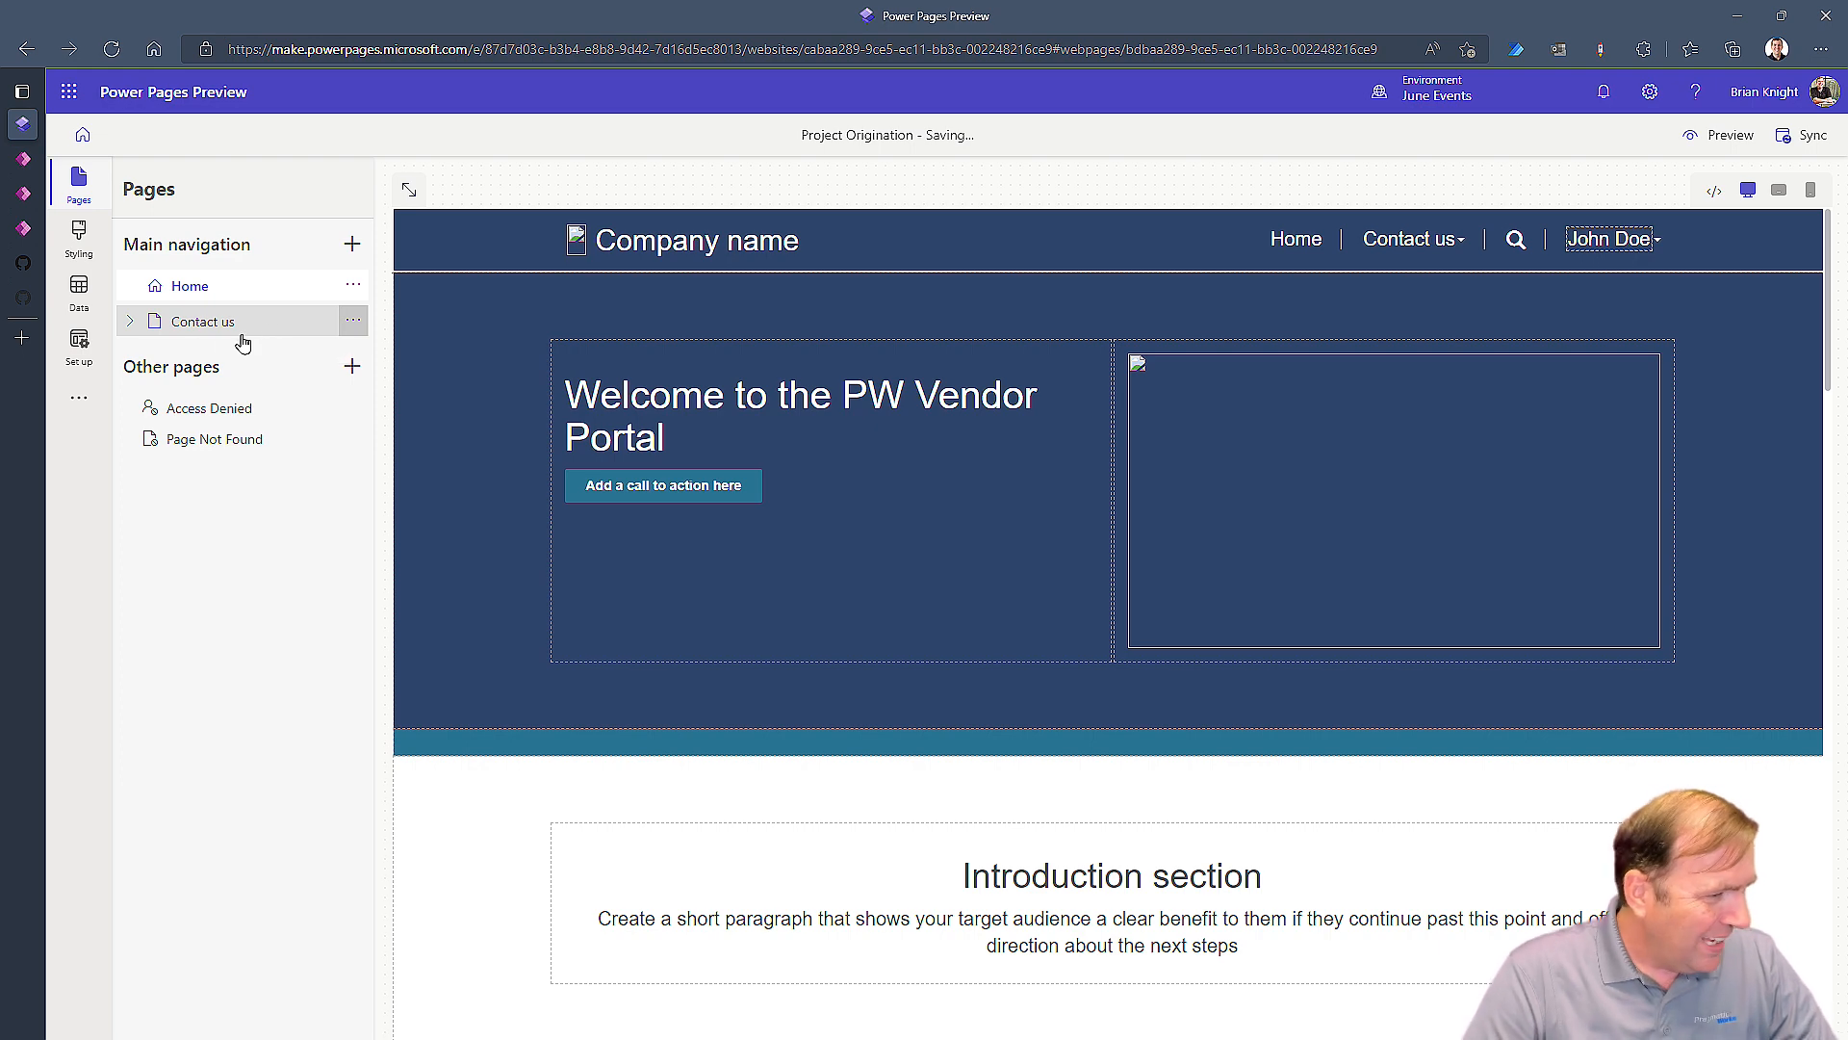
pyautogui.click(129, 322)
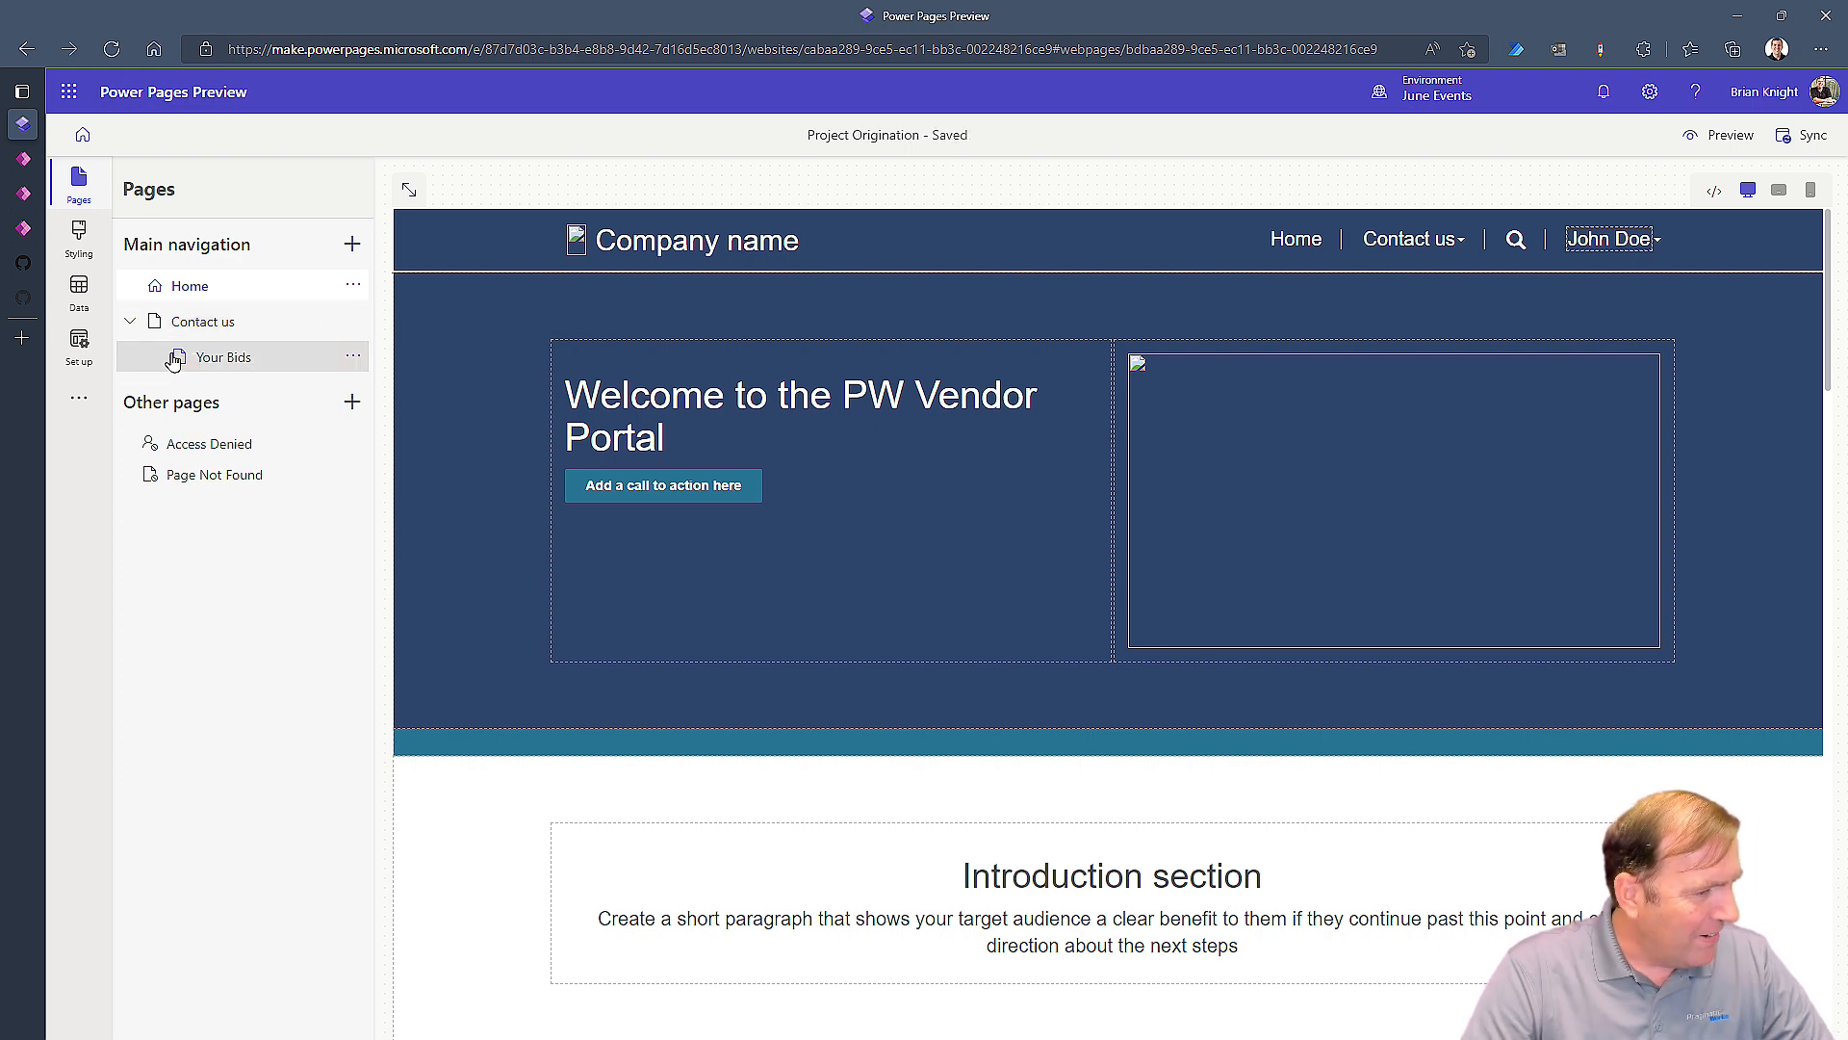
pyautogui.moveTo(193, 355); pyautogui.dragTo(196, 317)
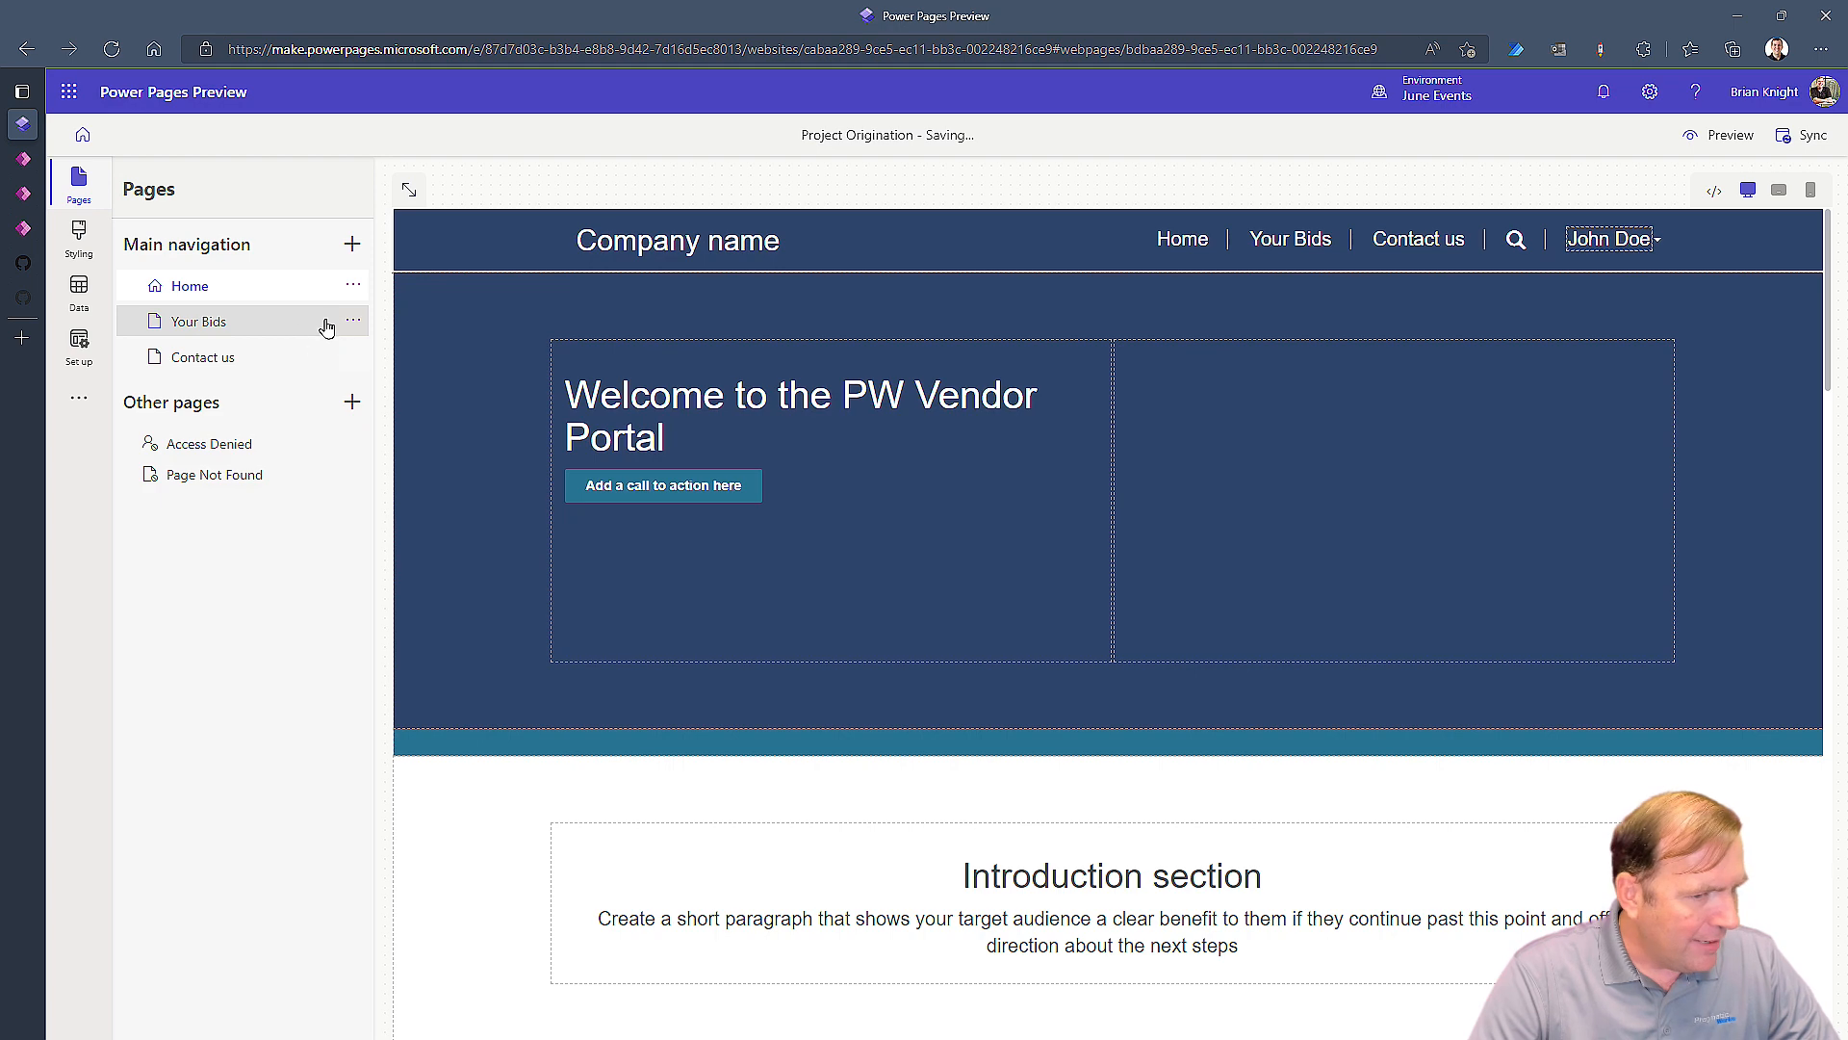
# Step: Add a blank-layout subpage named New Proposal under Your Bids, and check the Your Bids submenu in the site header
pyautogui.click(355, 321)
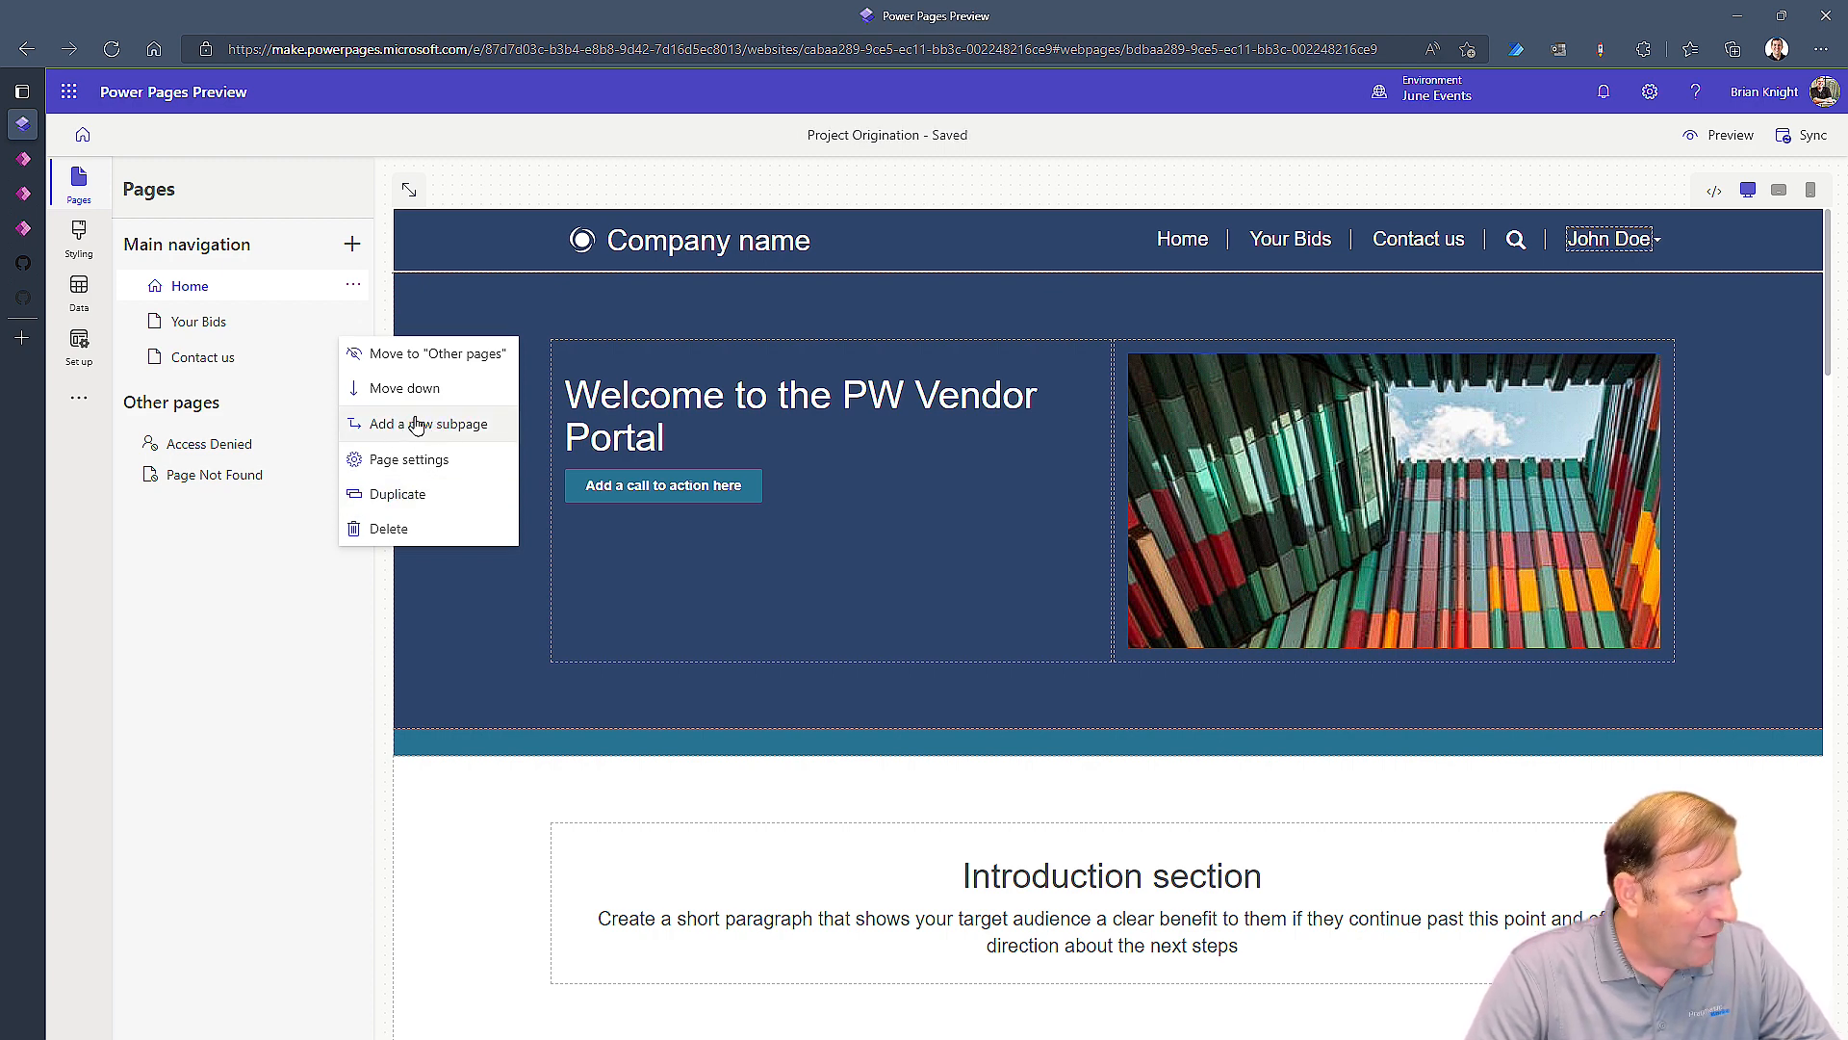
pyautogui.click(353, 325)
pyautogui.click(352, 327)
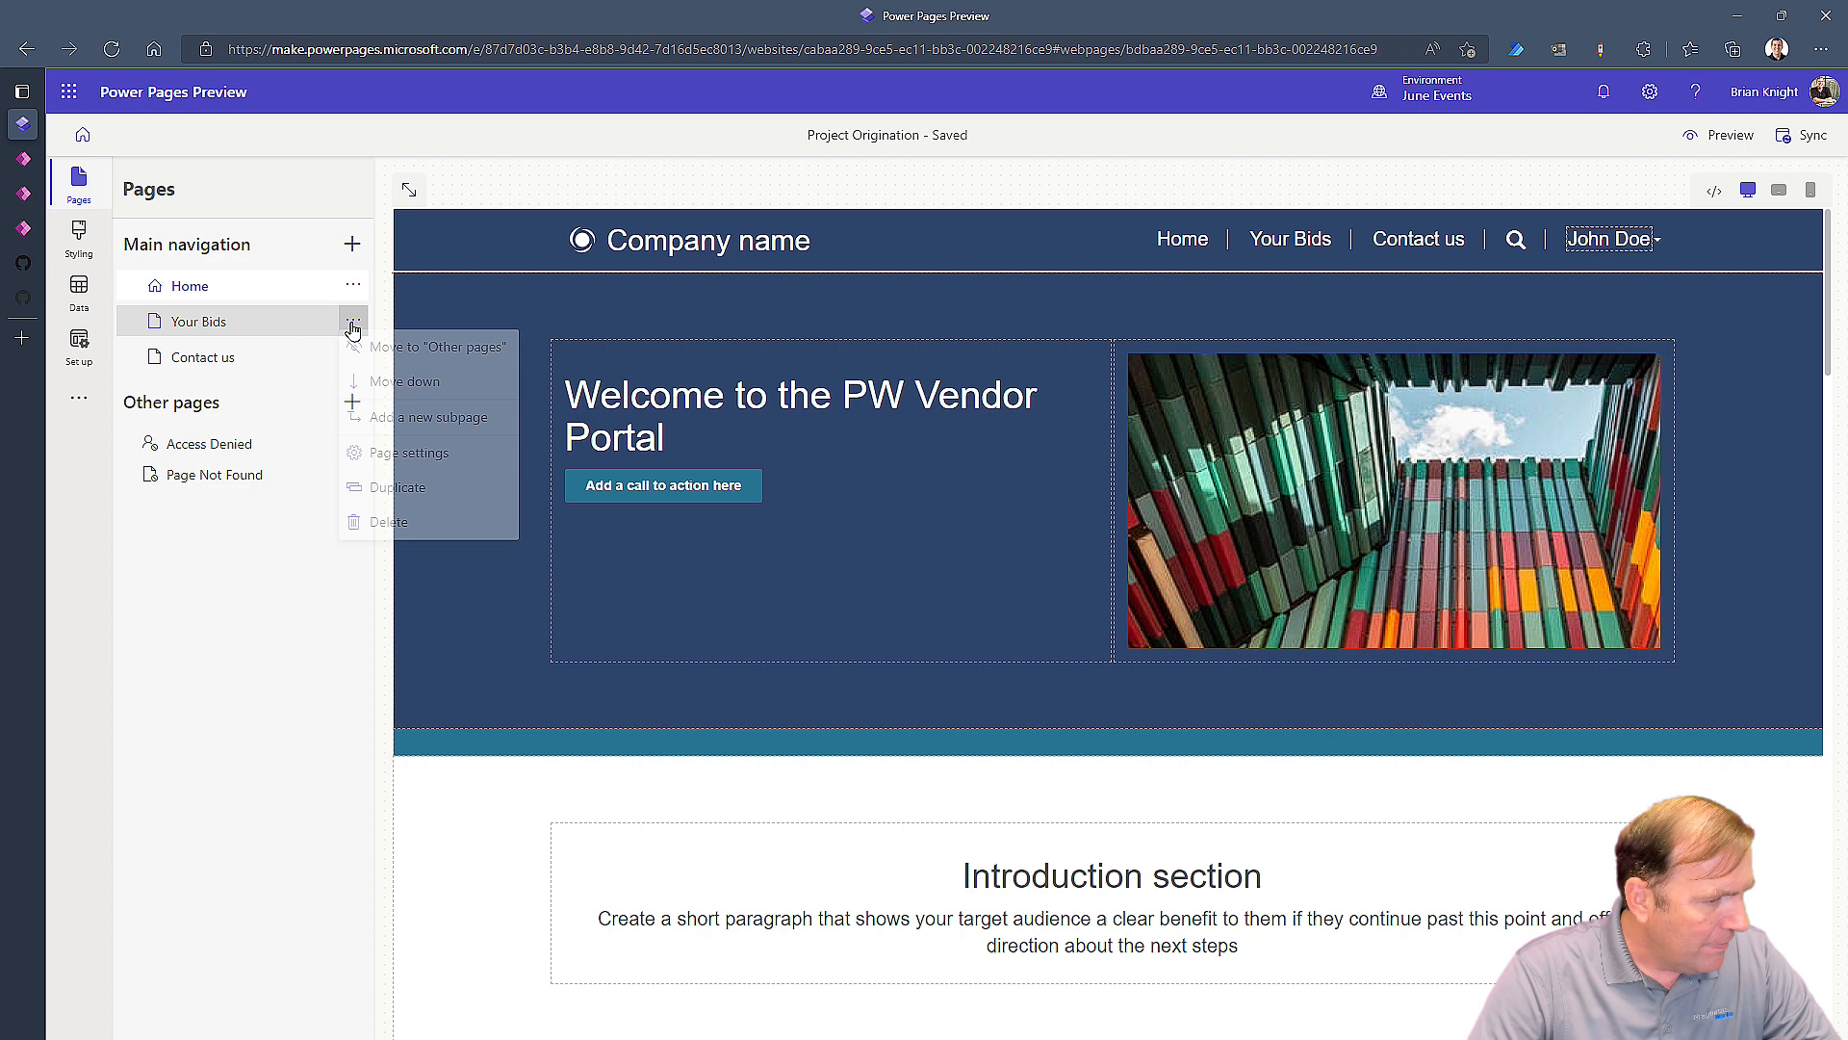
pyautogui.click(429, 425)
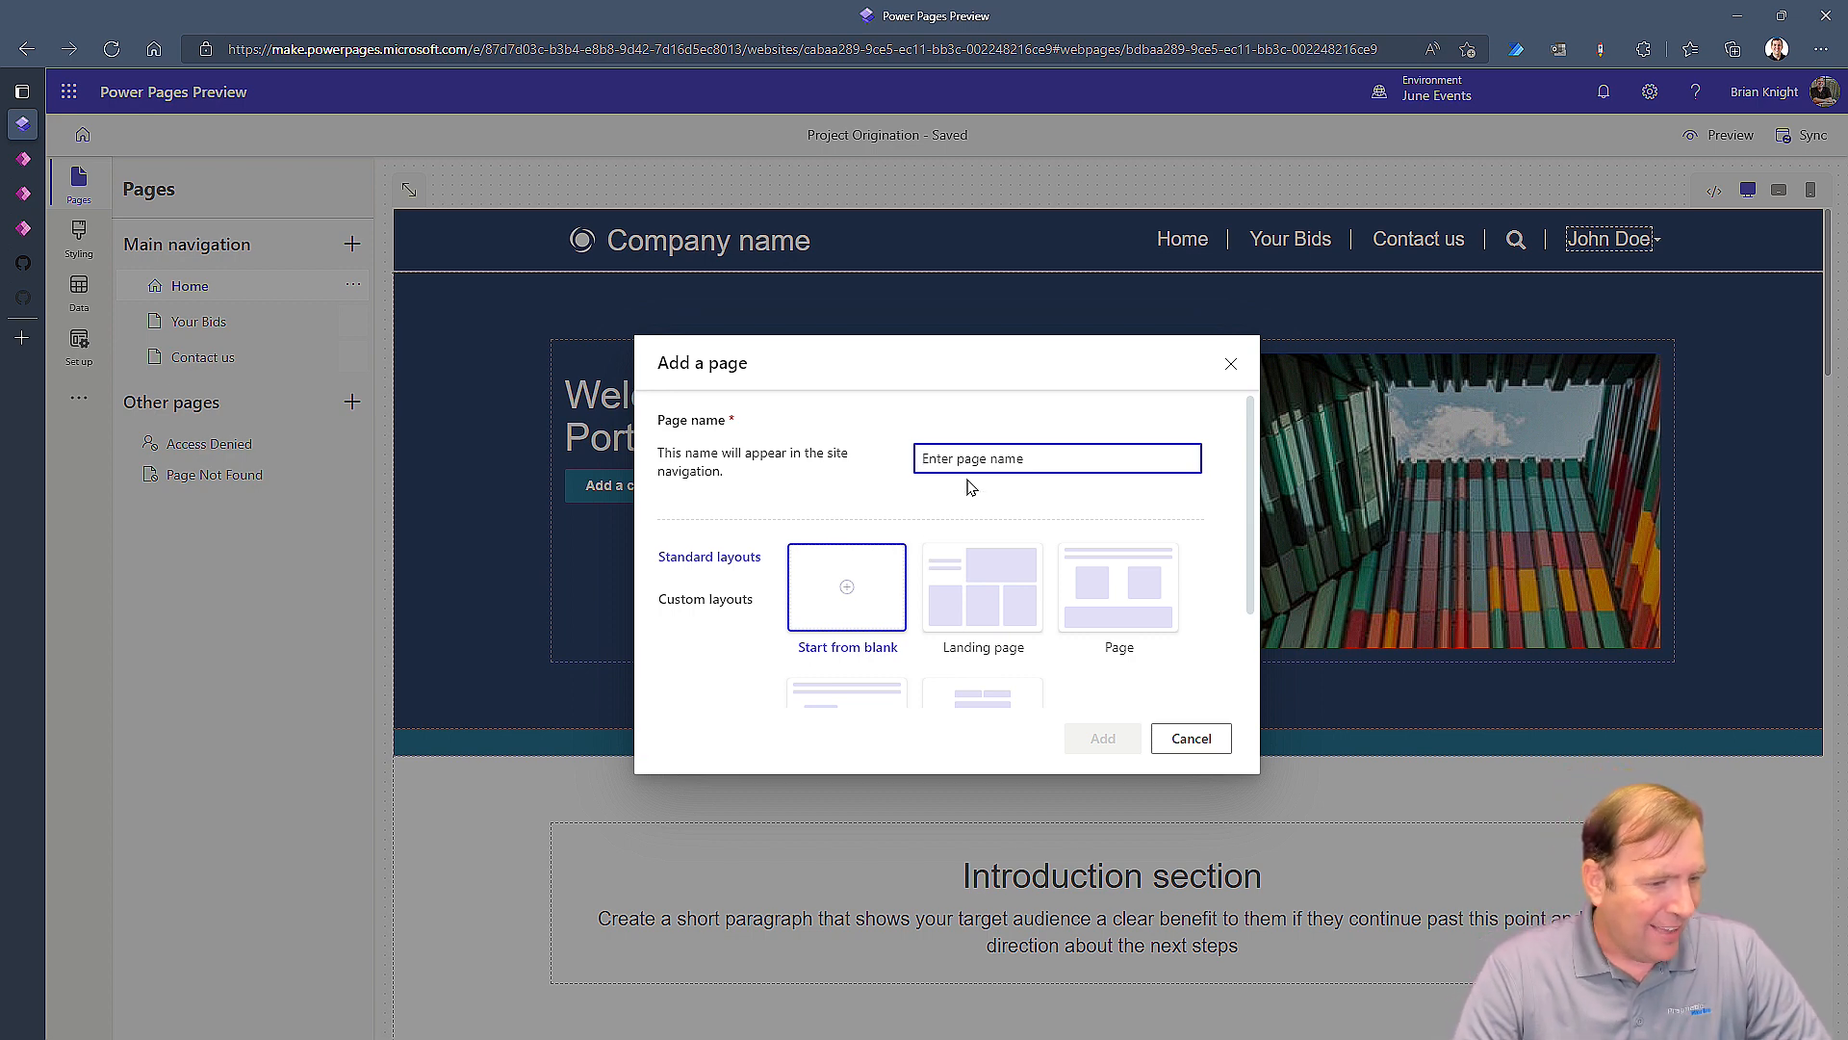
pyautogui.click(1116, 613)
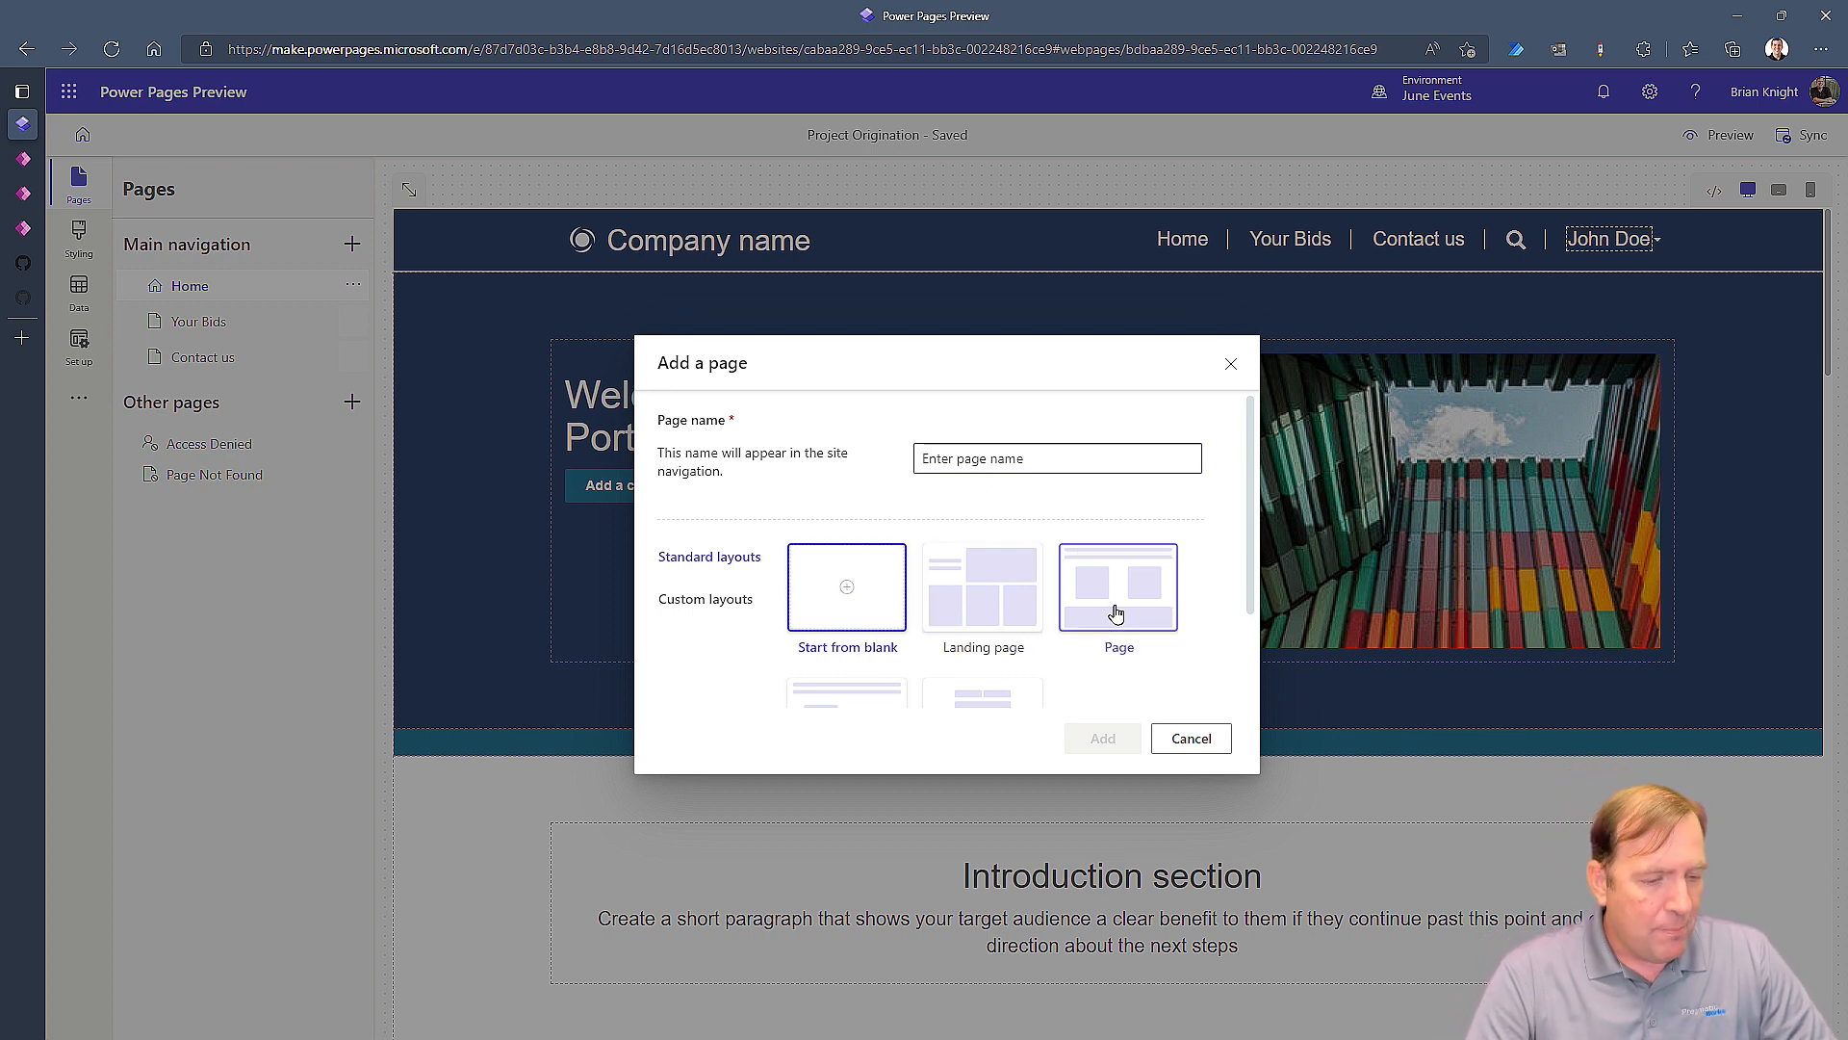
pyautogui.click(826, 590)
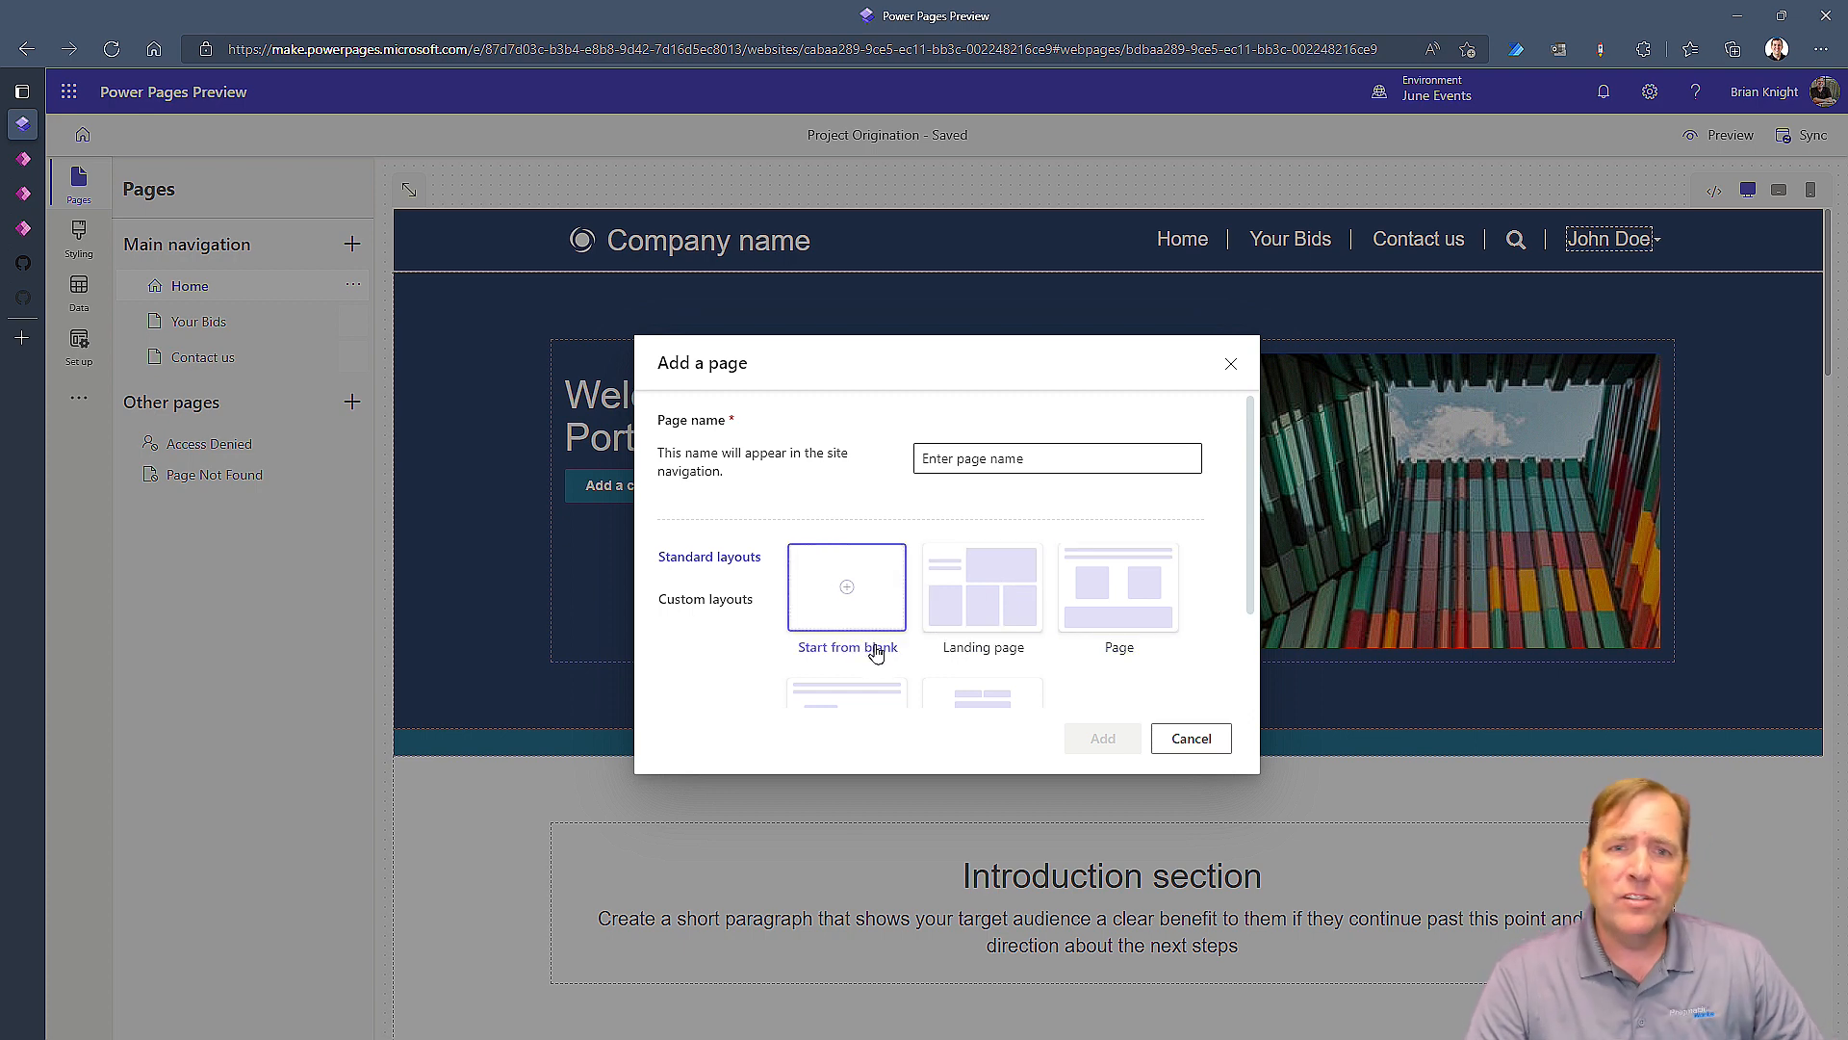
pyautogui.click(981, 456)
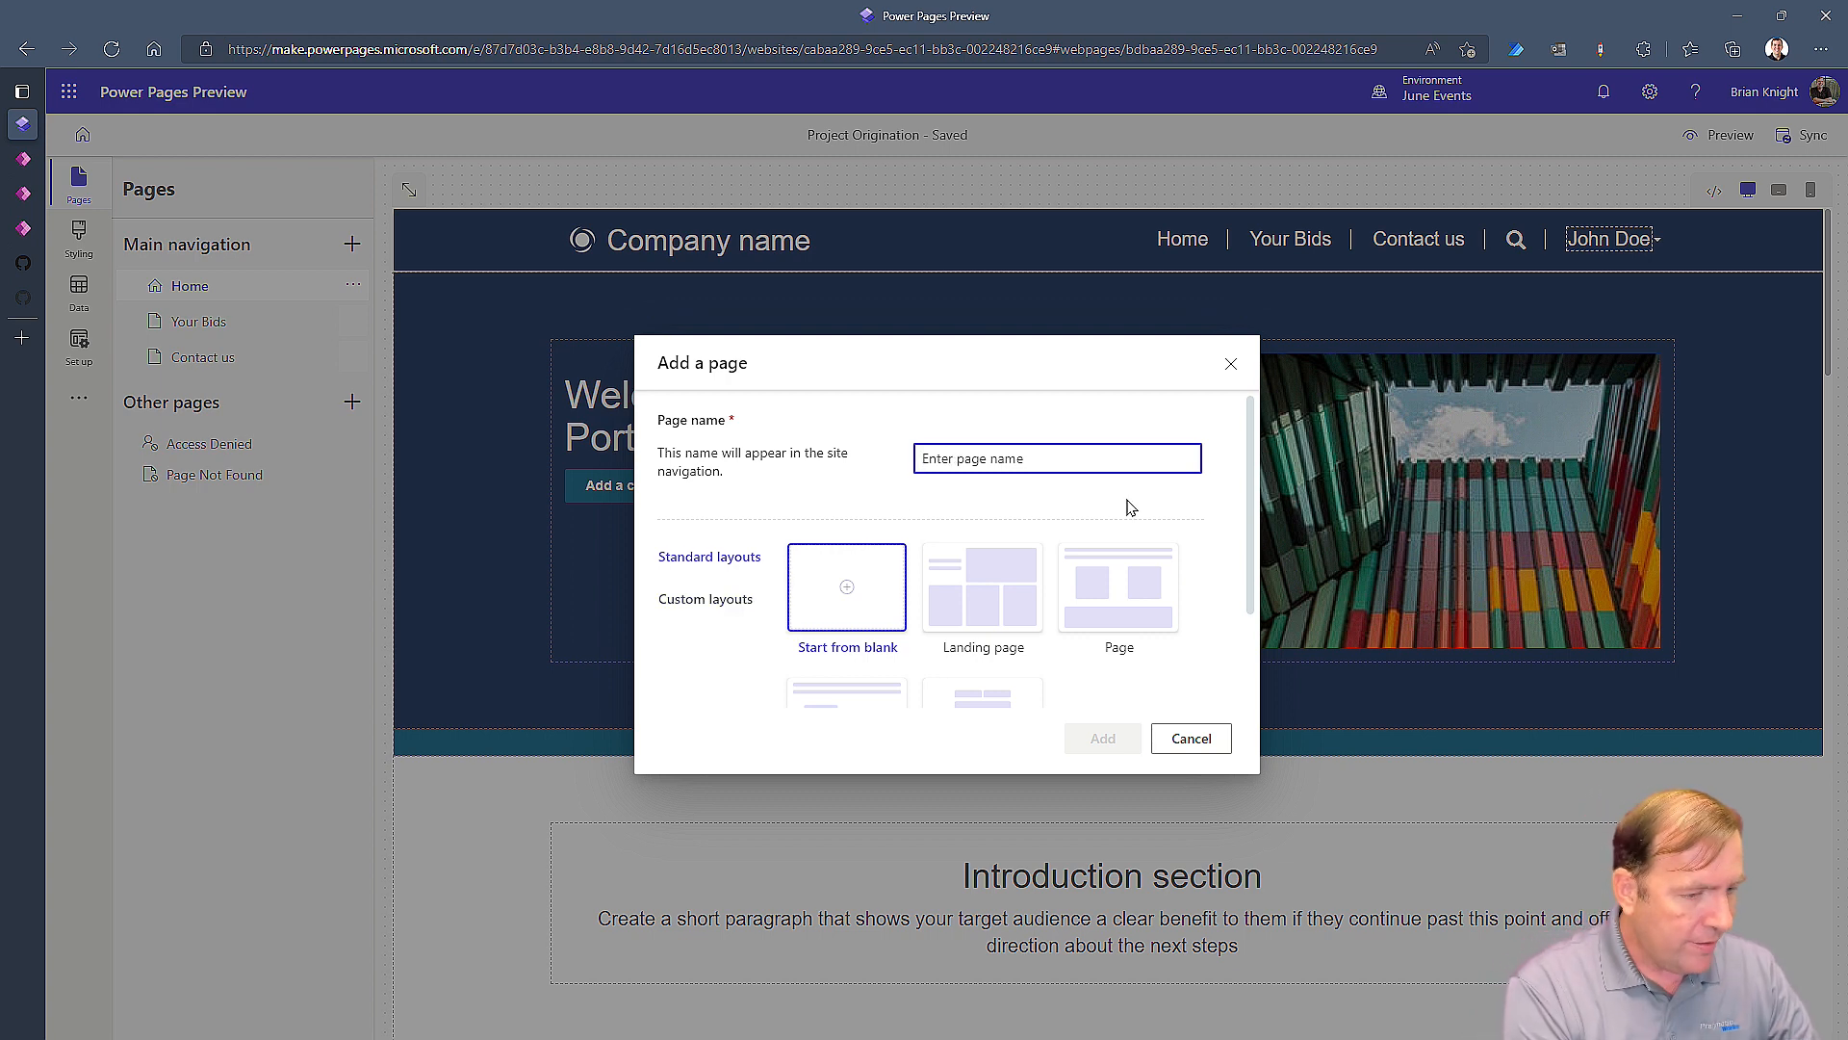
pyautogui.write('New Propos')
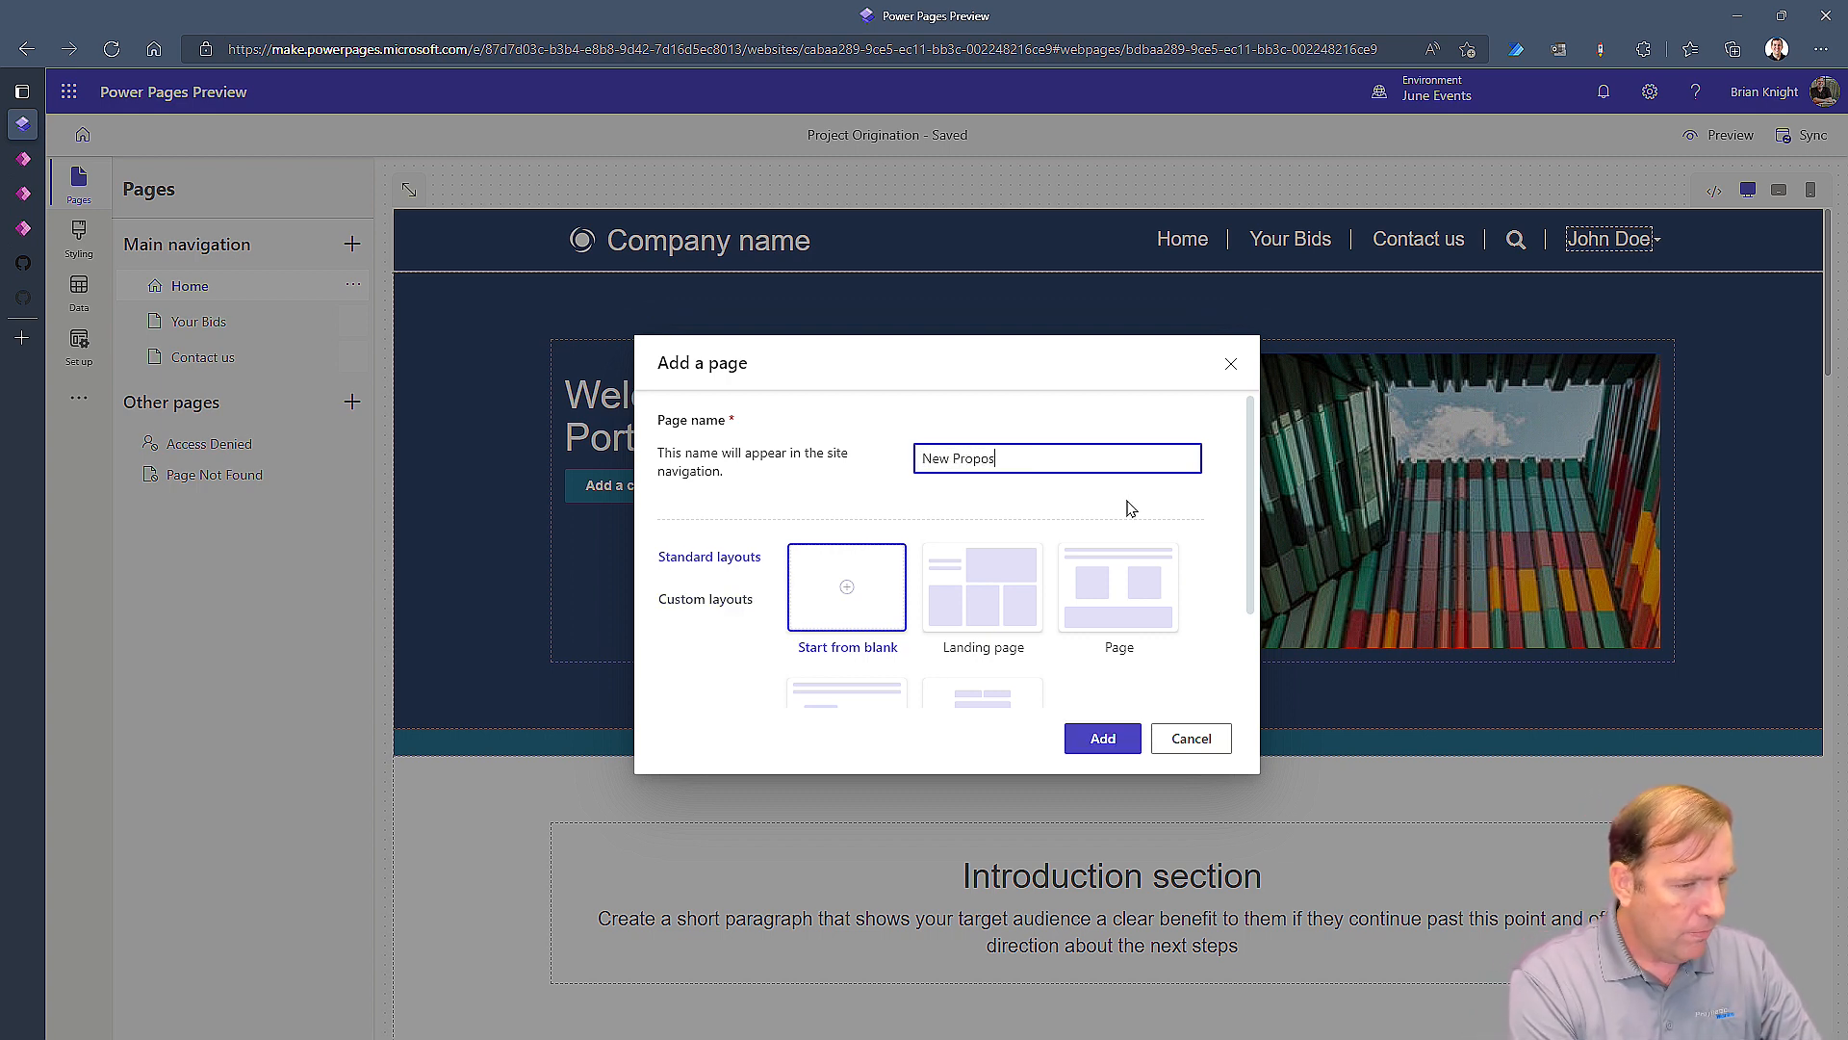
pyautogui.click(1100, 737)
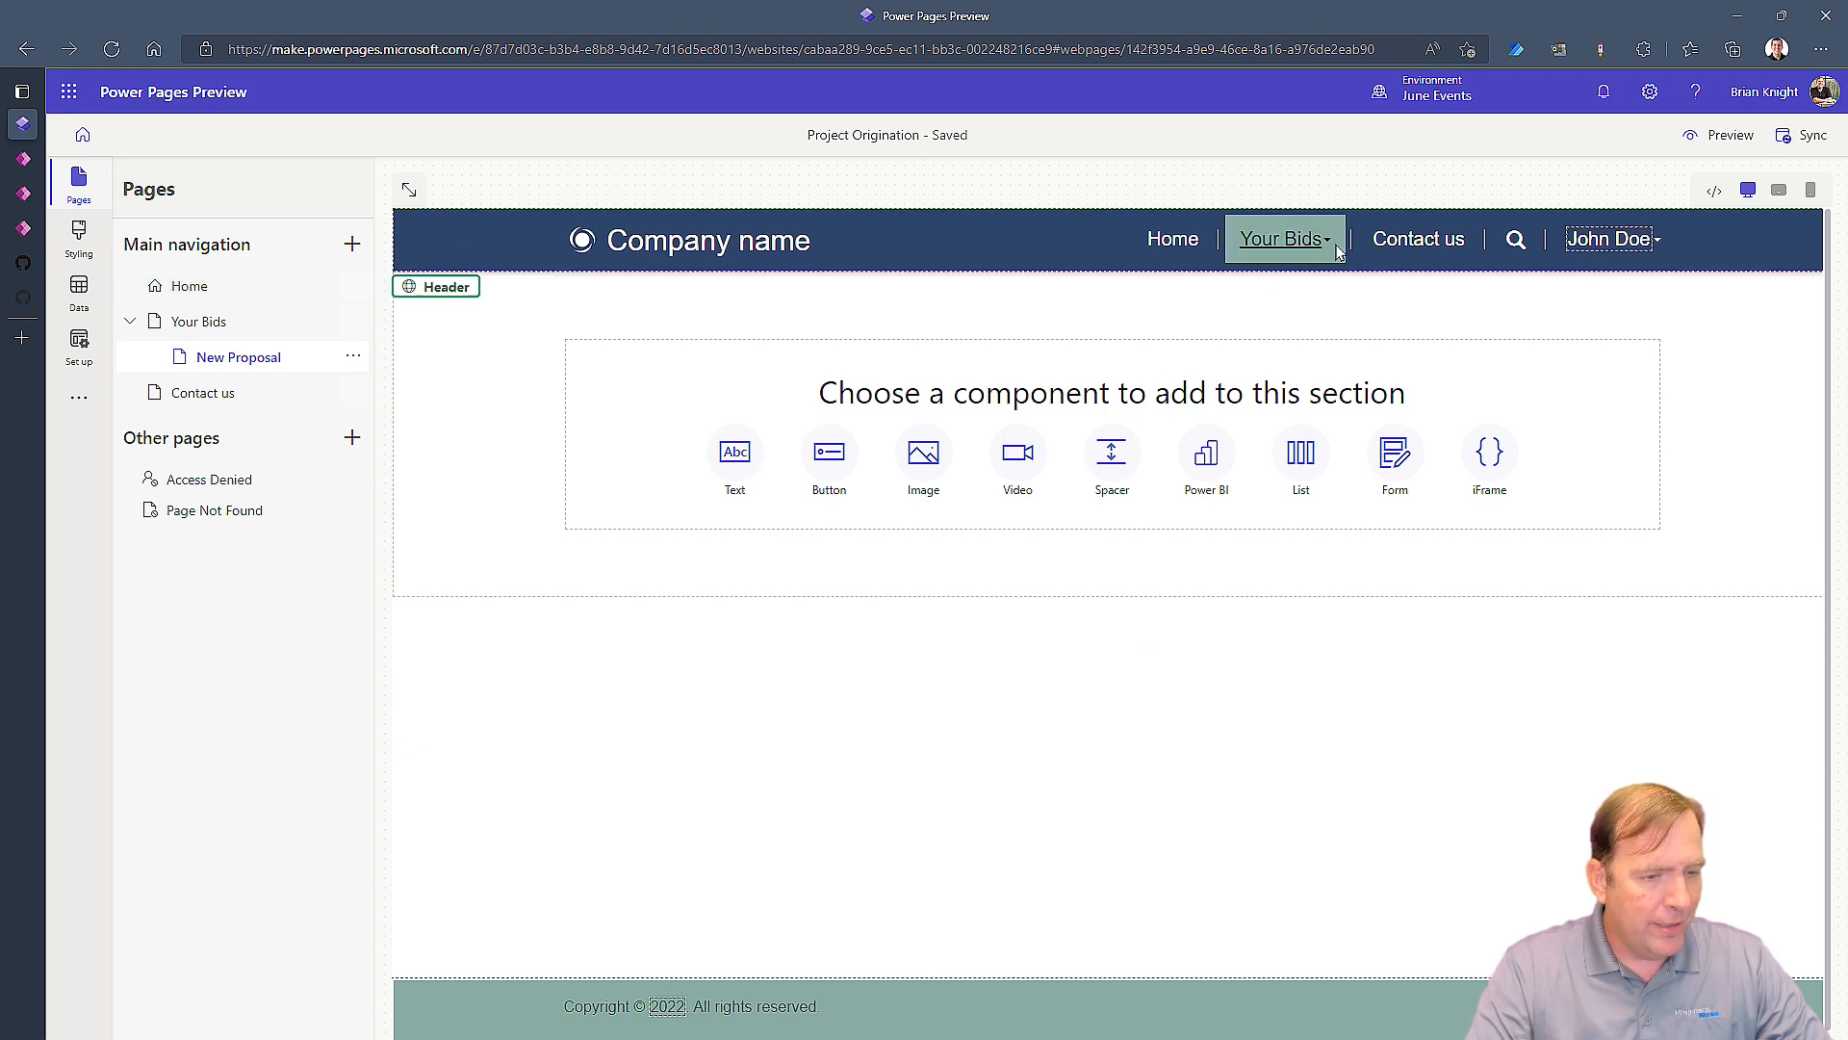
pyautogui.click(1337, 252)
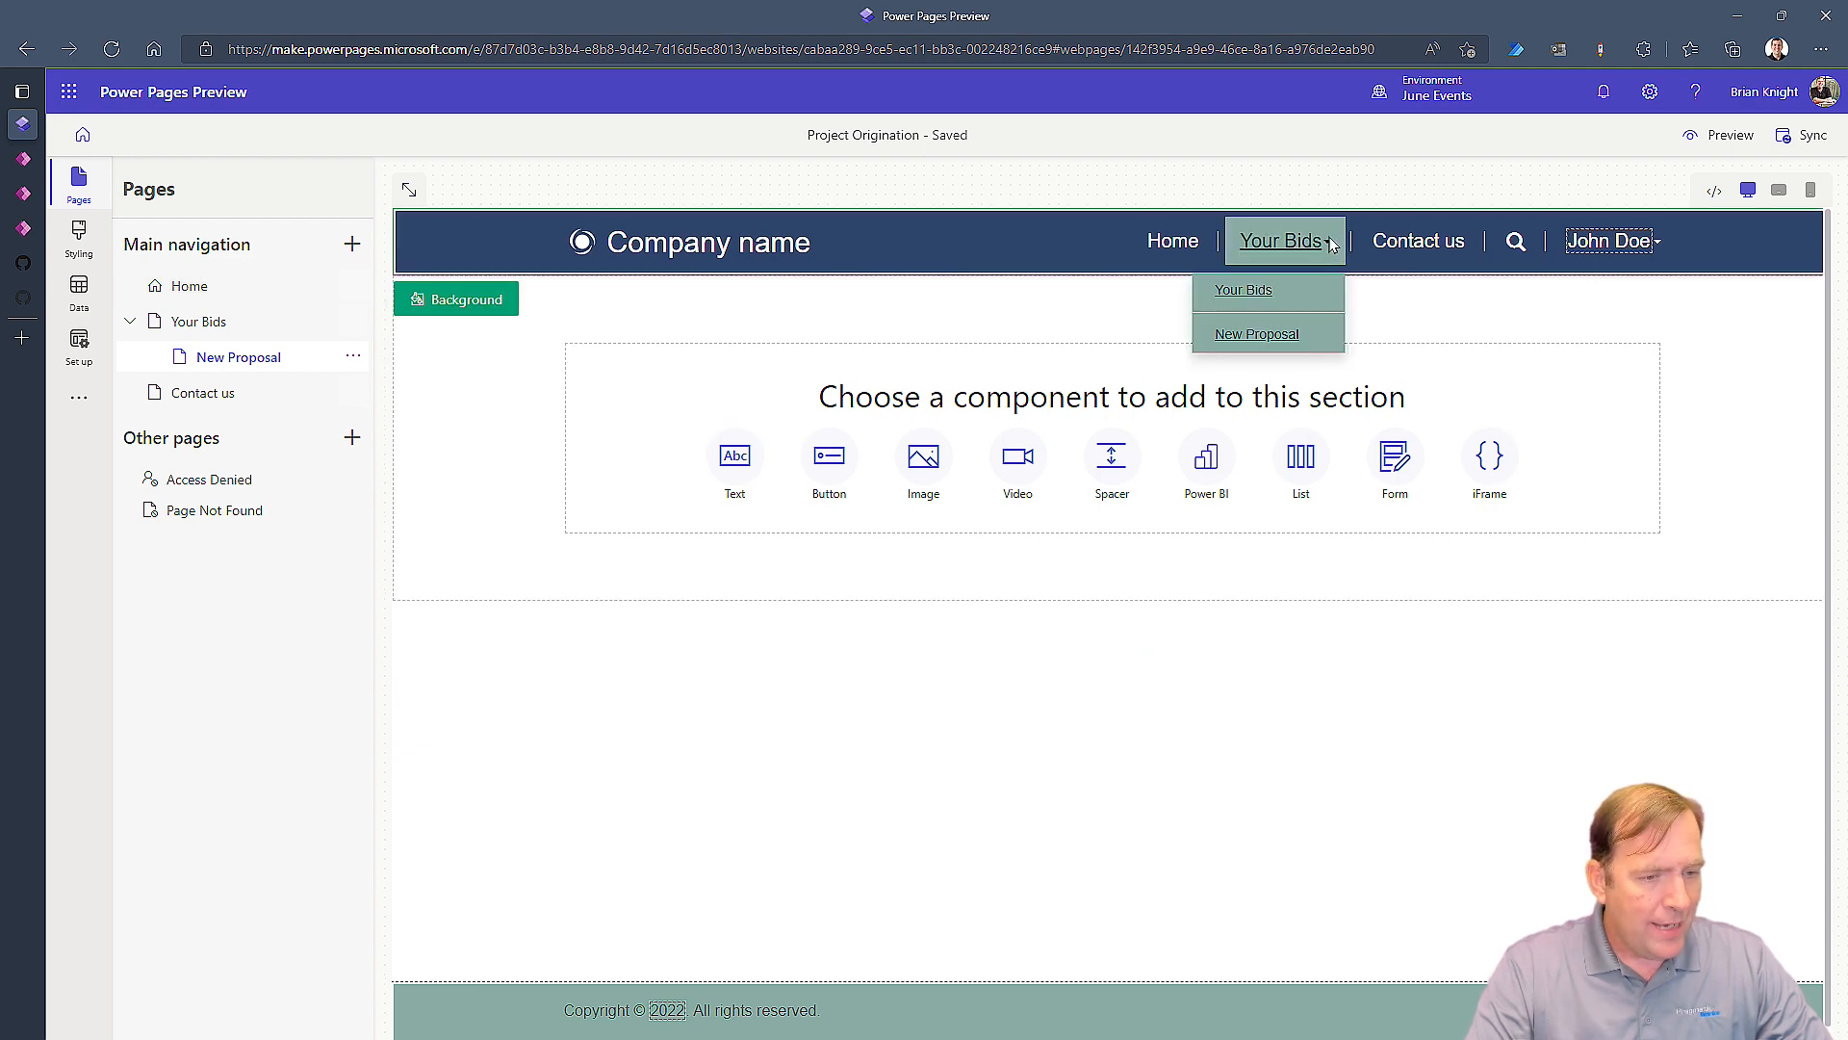
pyautogui.click(1329, 788)
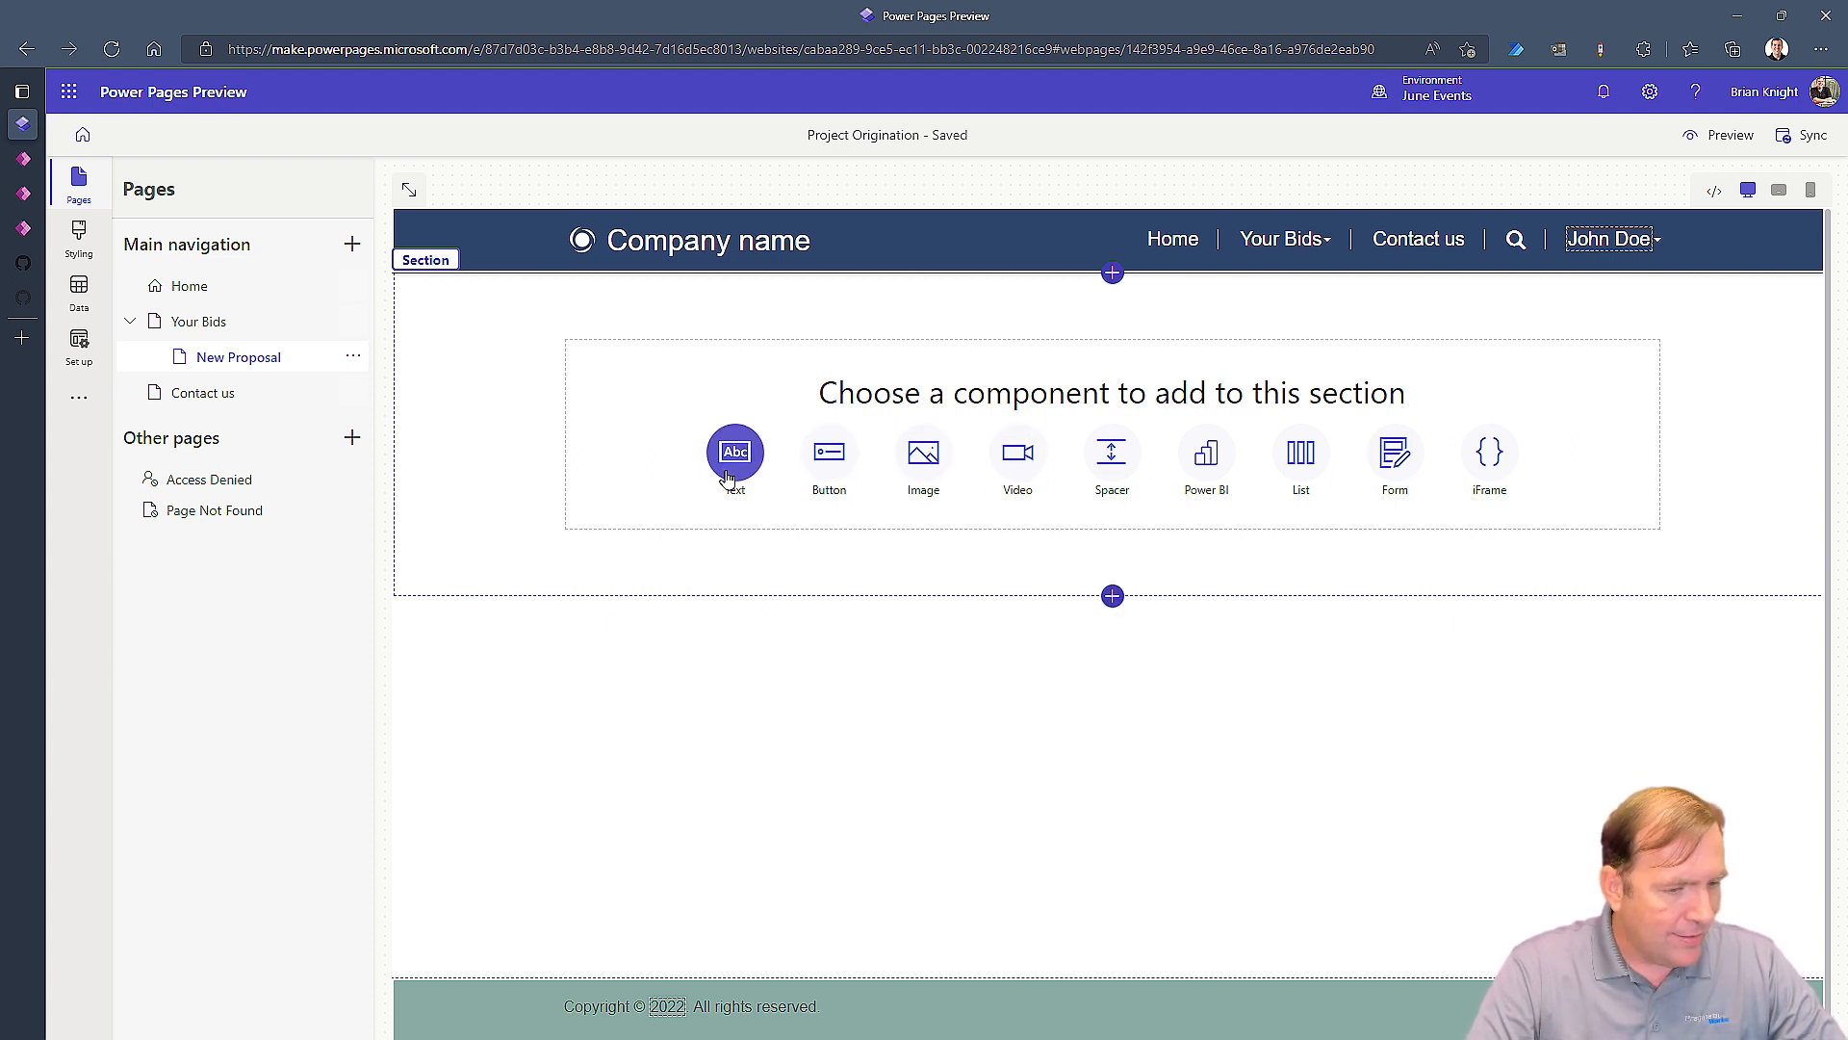
# Step: Add a text component reading "Create New Proposal" to the New Proposal page and style it as Heading 1
pyautogui.click(776, 499)
pyautogui.moveTo(702, 366); pyautogui.dragTo(566, 375)
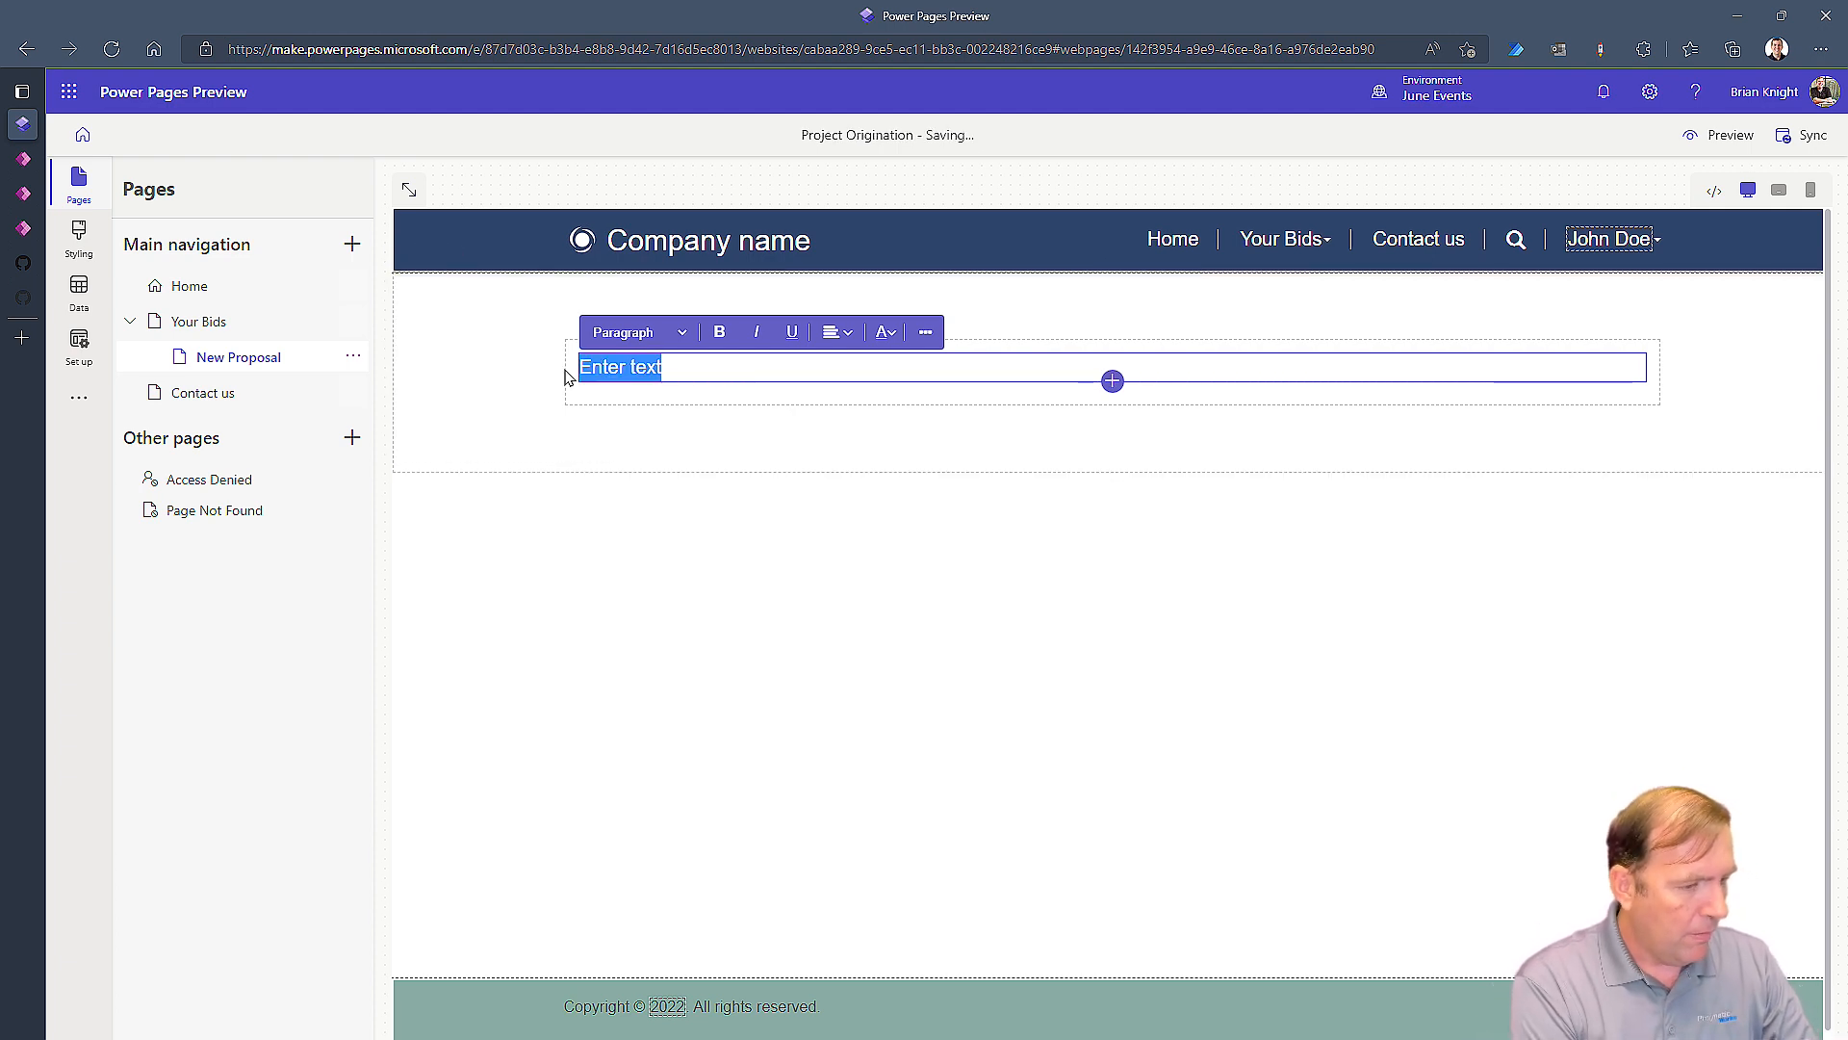
pyautogui.write('Create New Proposal')
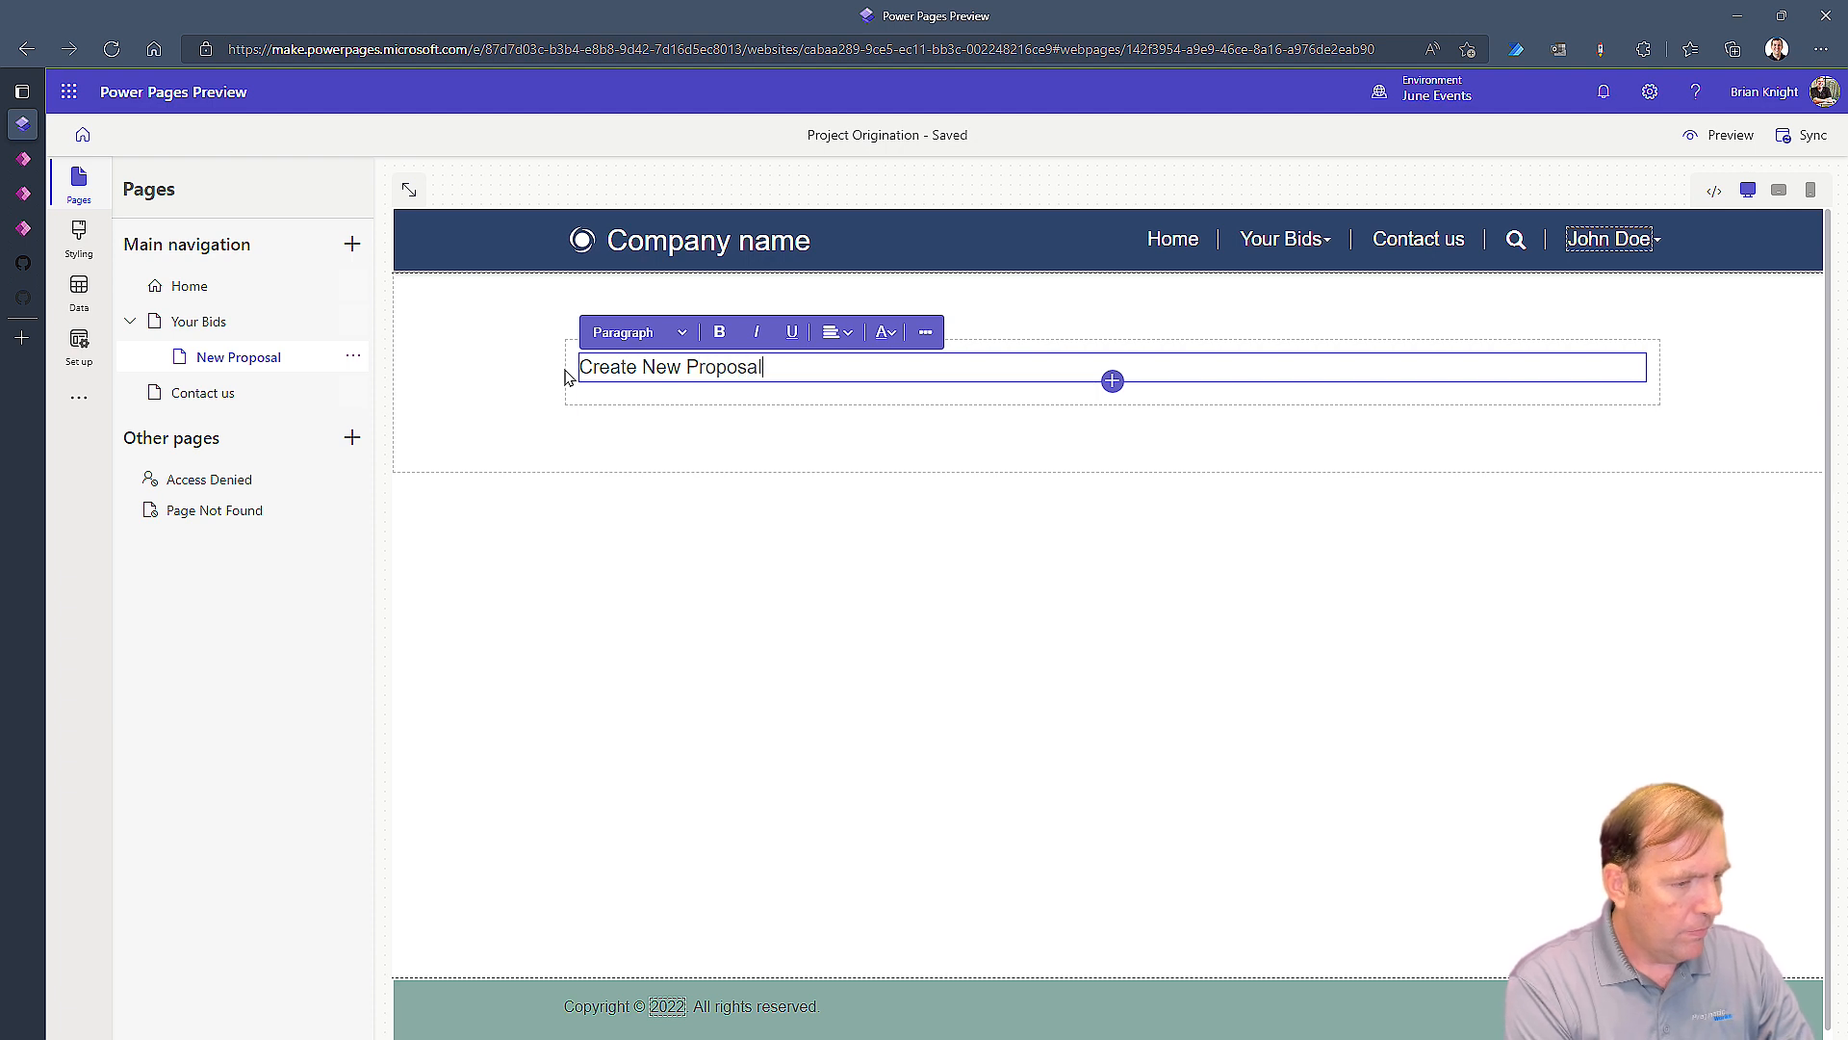
pyautogui.click(635, 333)
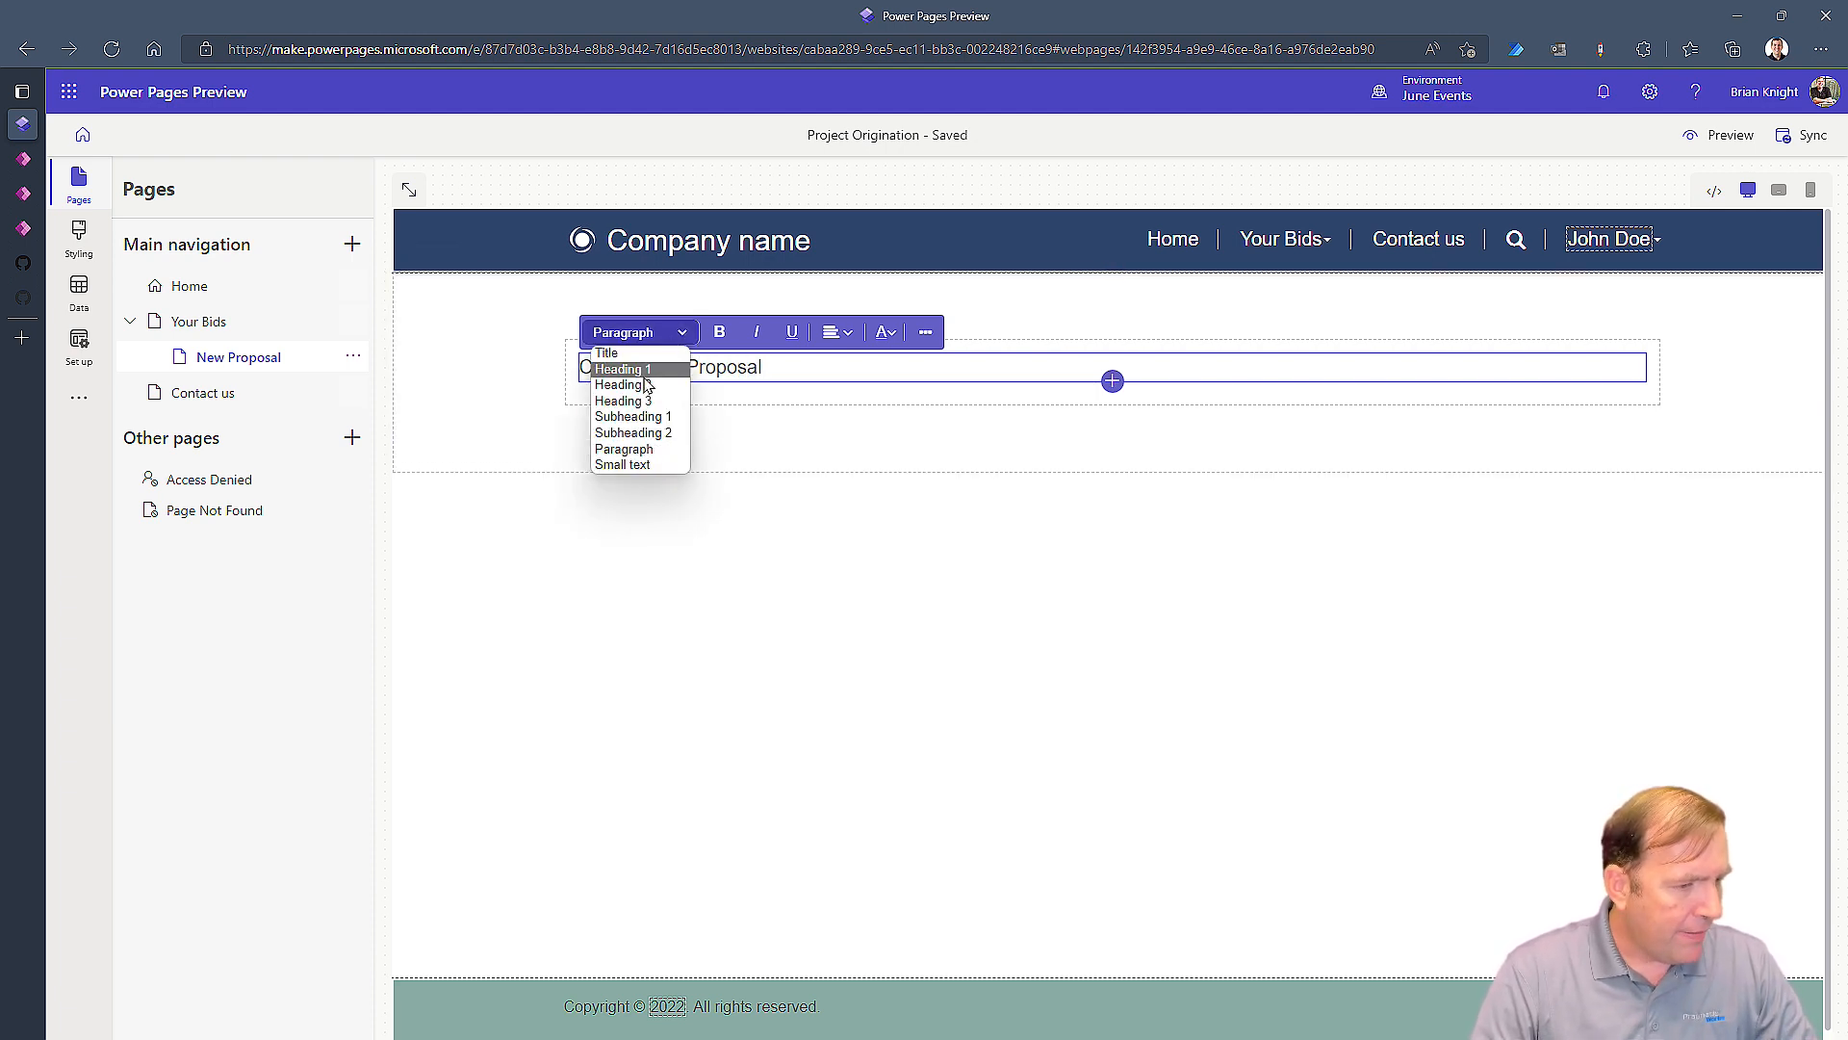
pyautogui.click(645, 383)
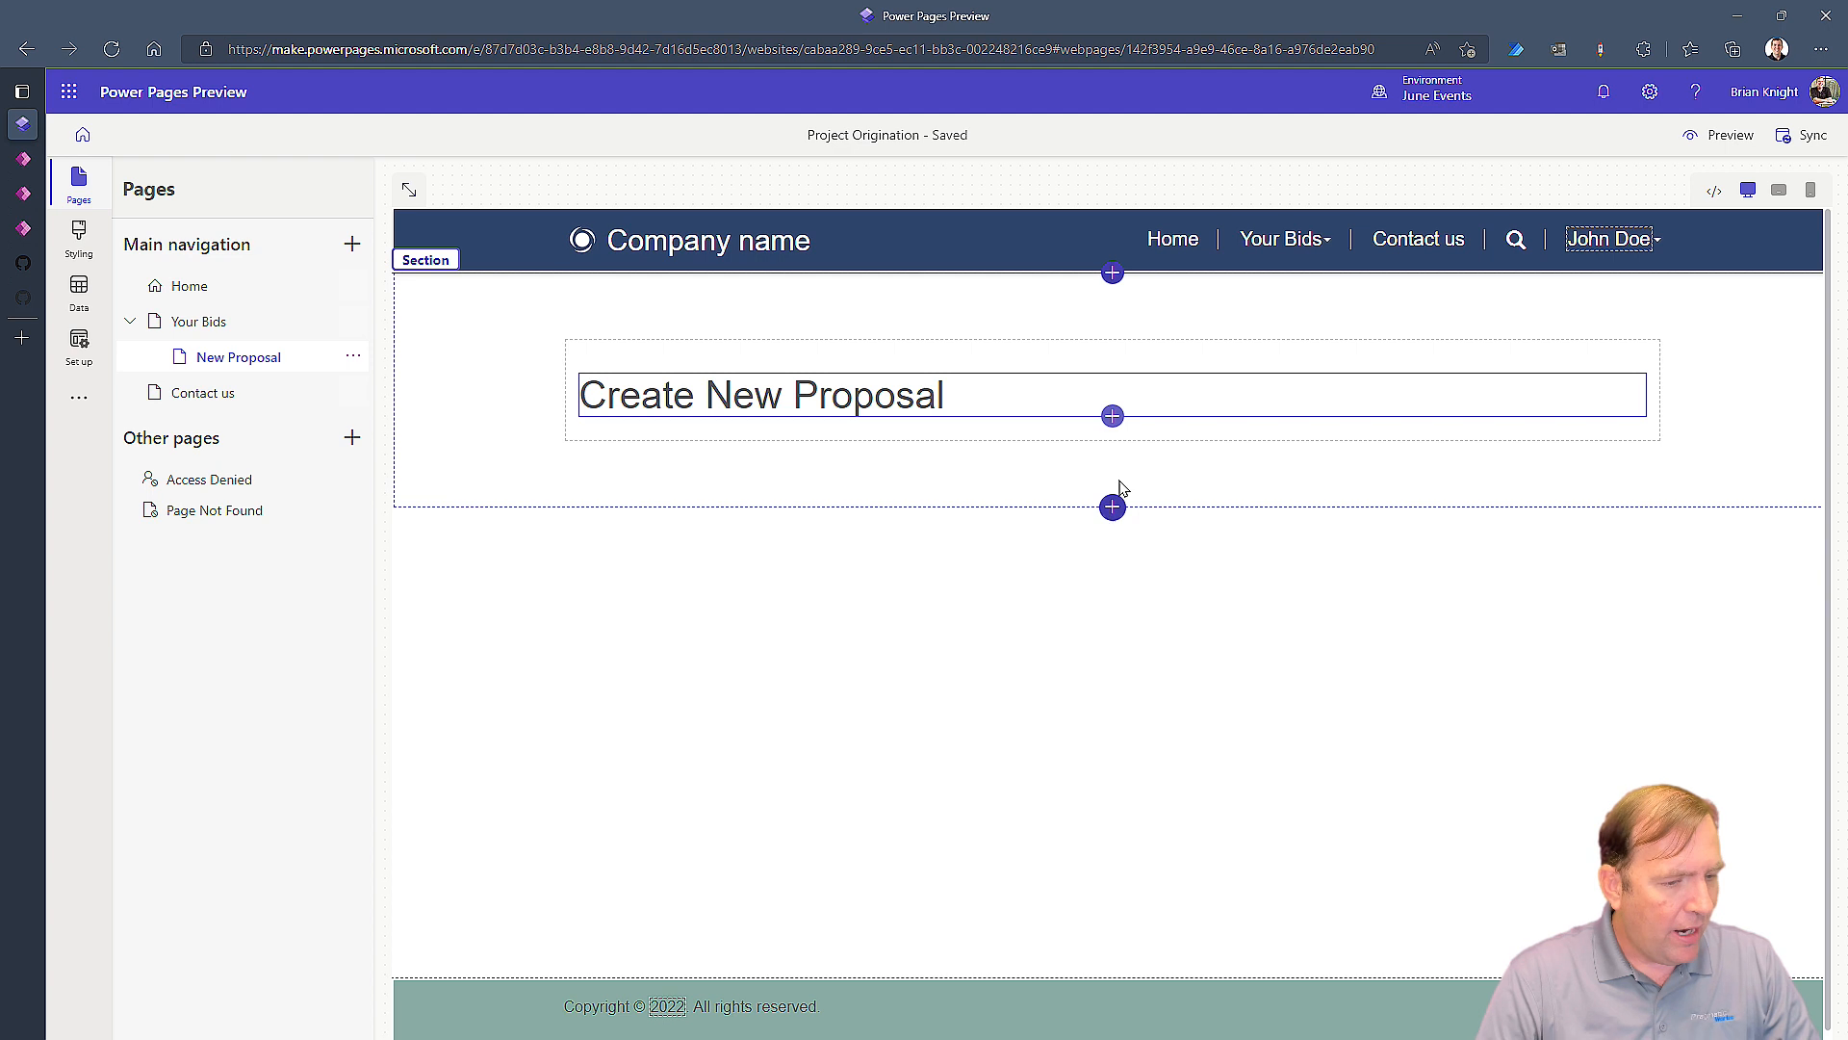
# Step: Insert a form component below the Create New Proposal heading and start a new form based on the Proposal (pw_proposal) table
pyautogui.click(1113, 417)
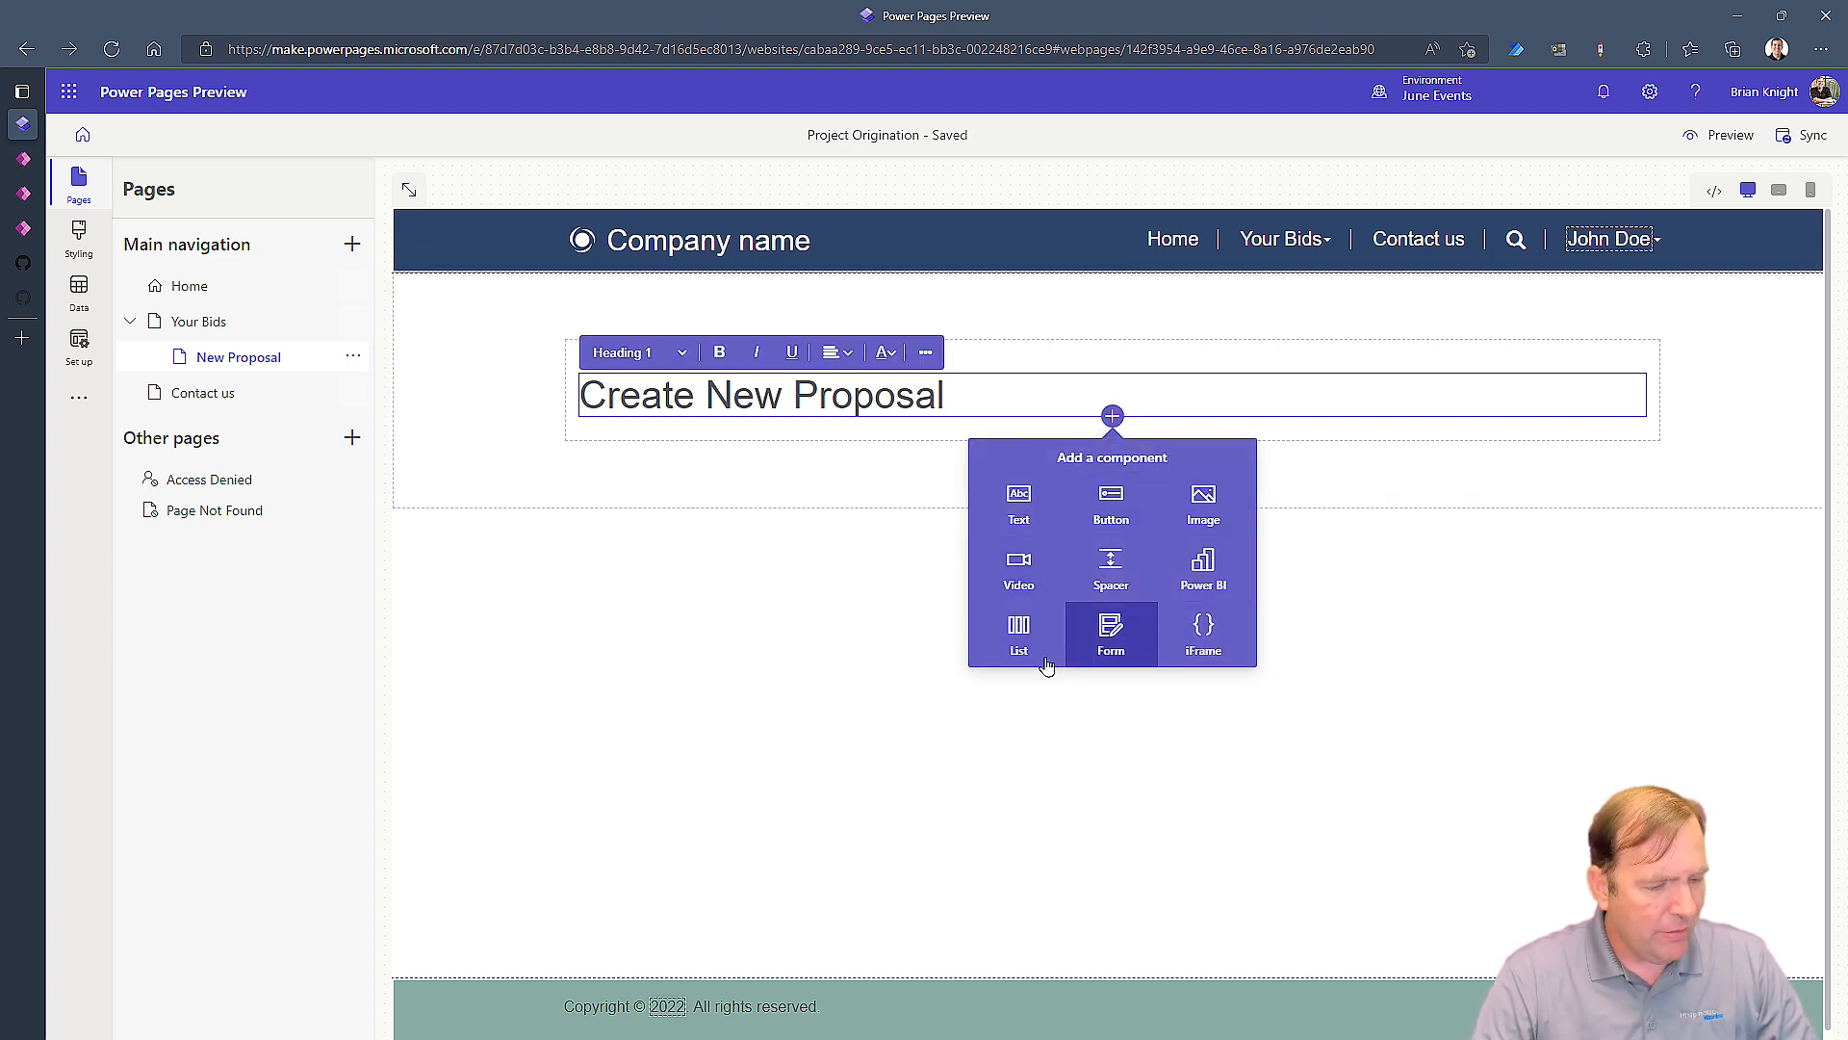
pyautogui.click(1040, 498)
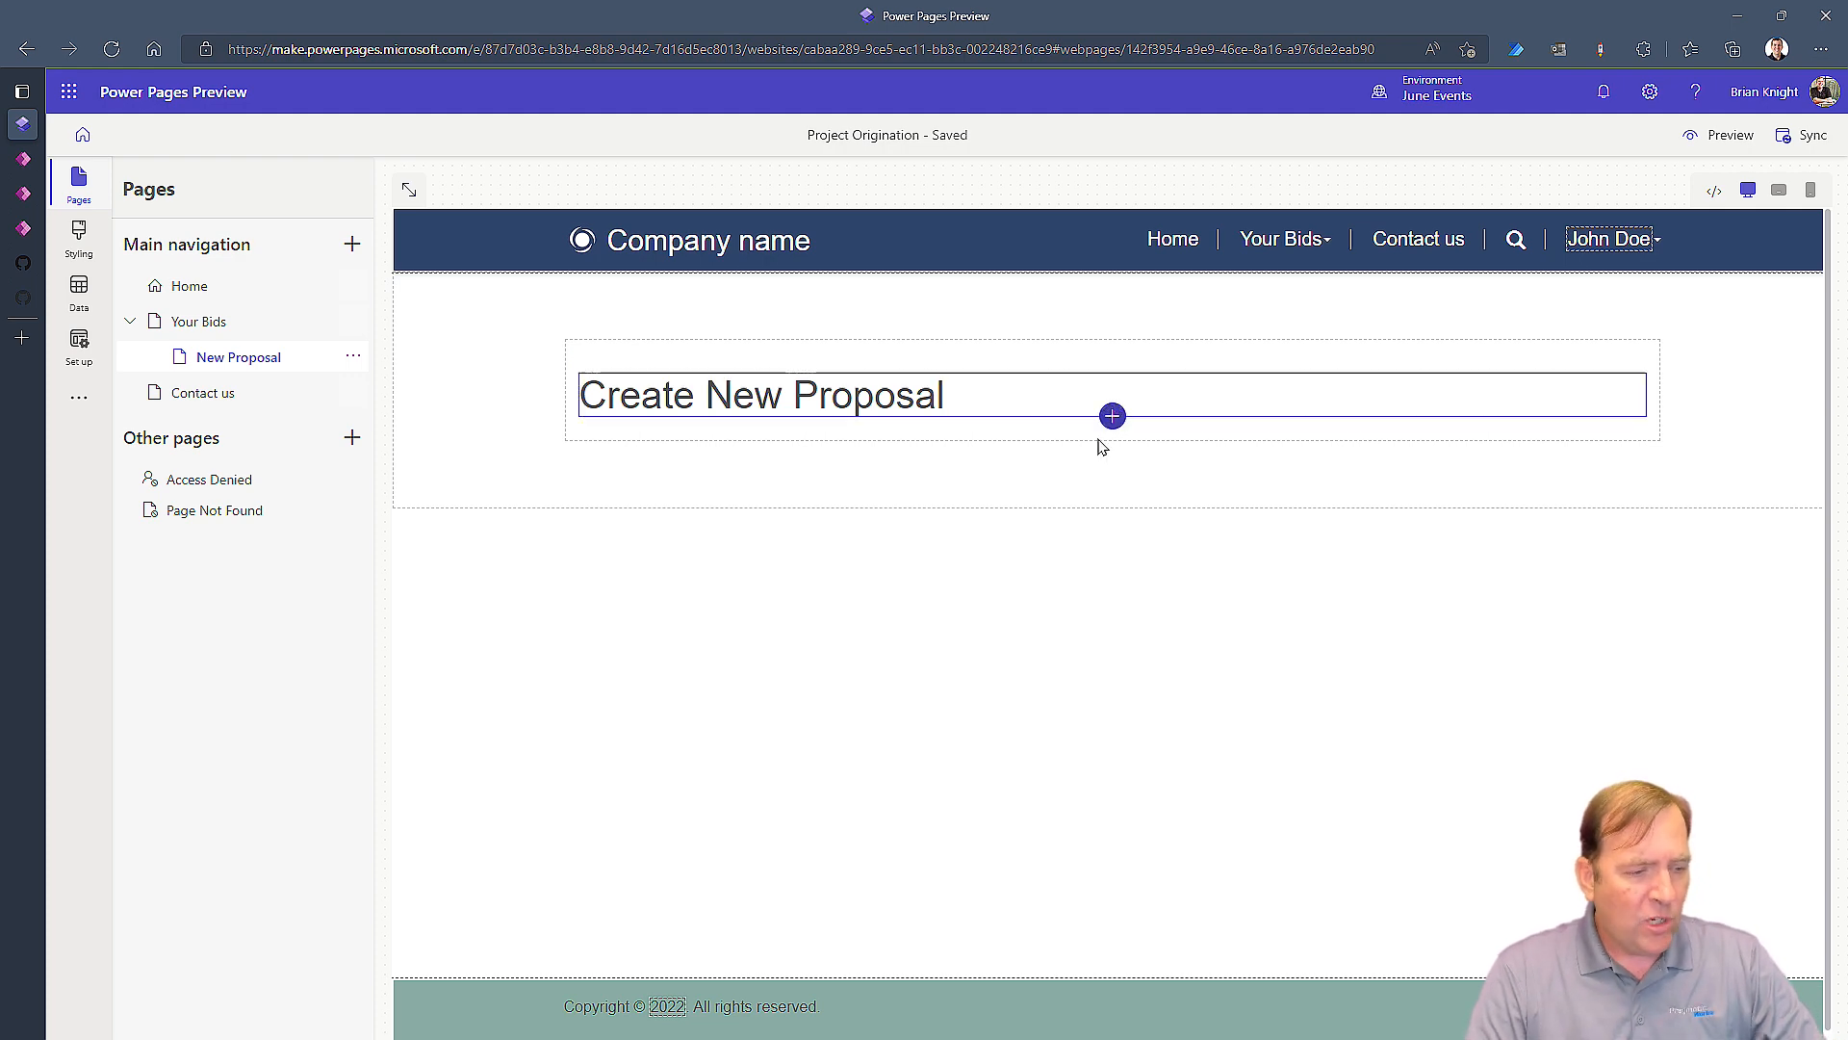
pyautogui.click(1113, 417)
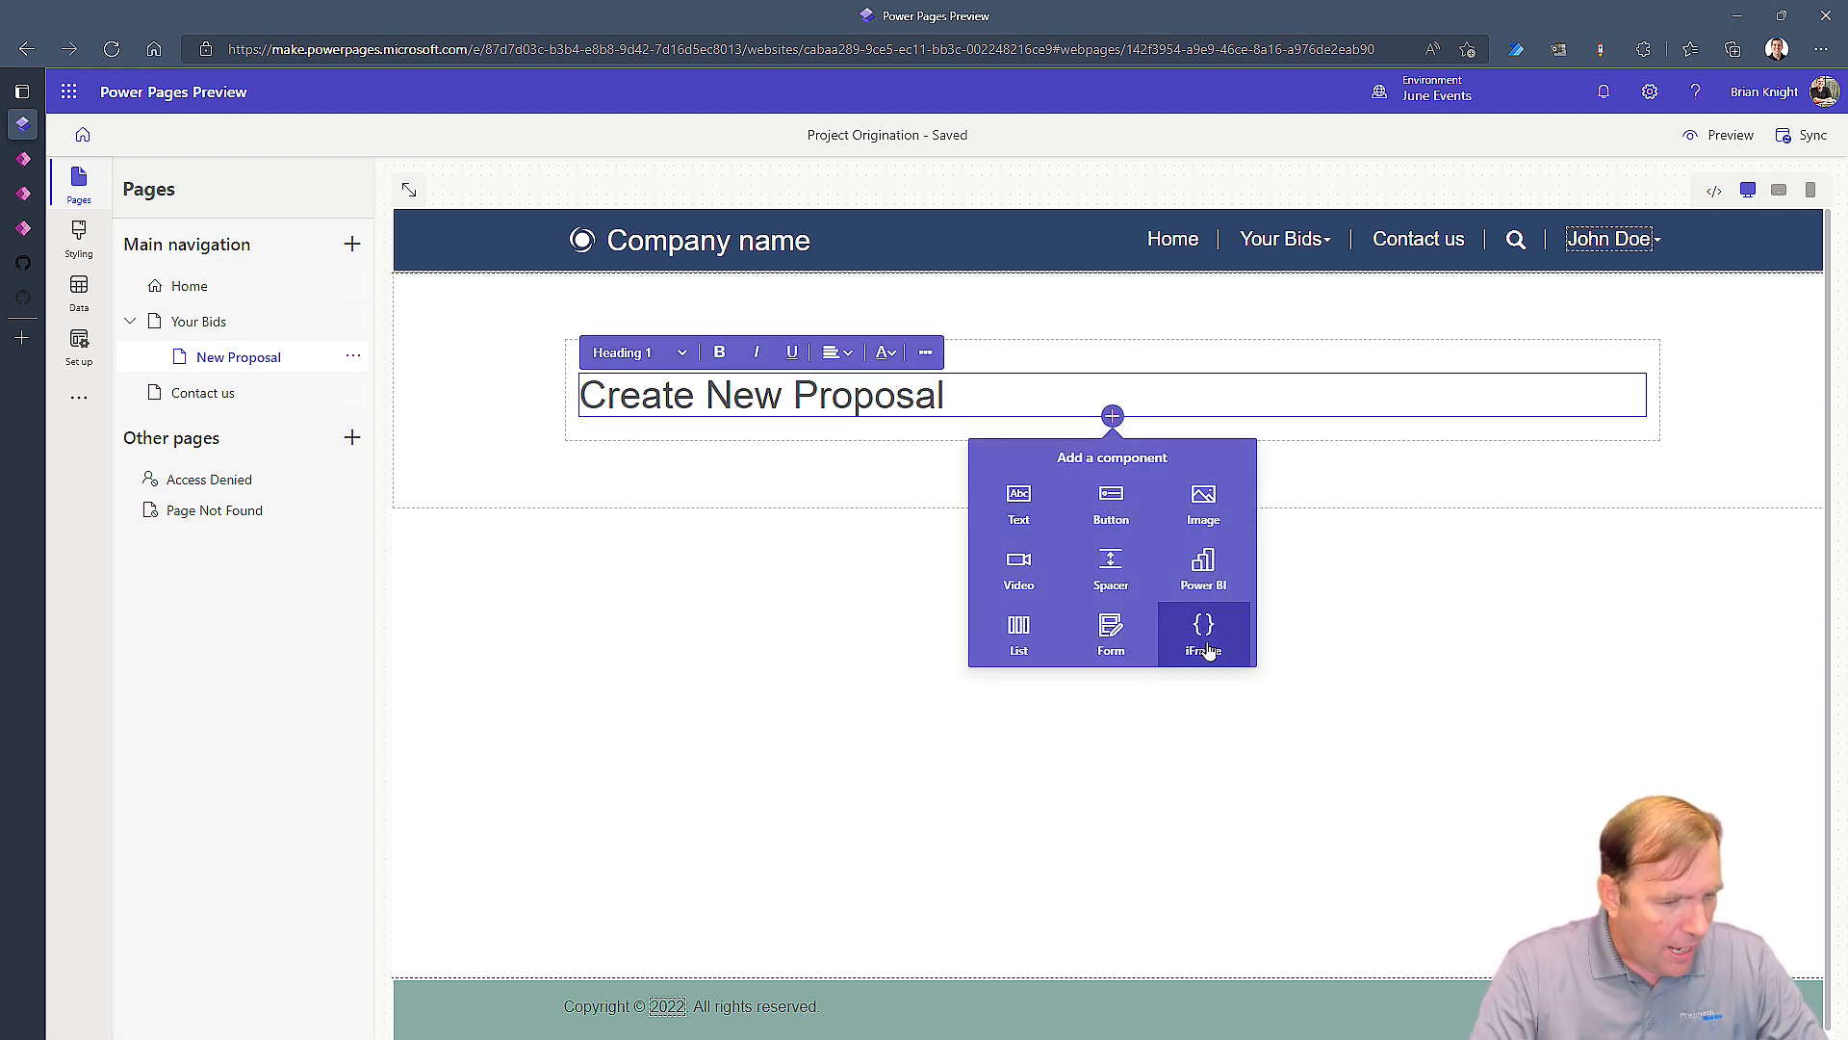
pyautogui.click(1107, 637)
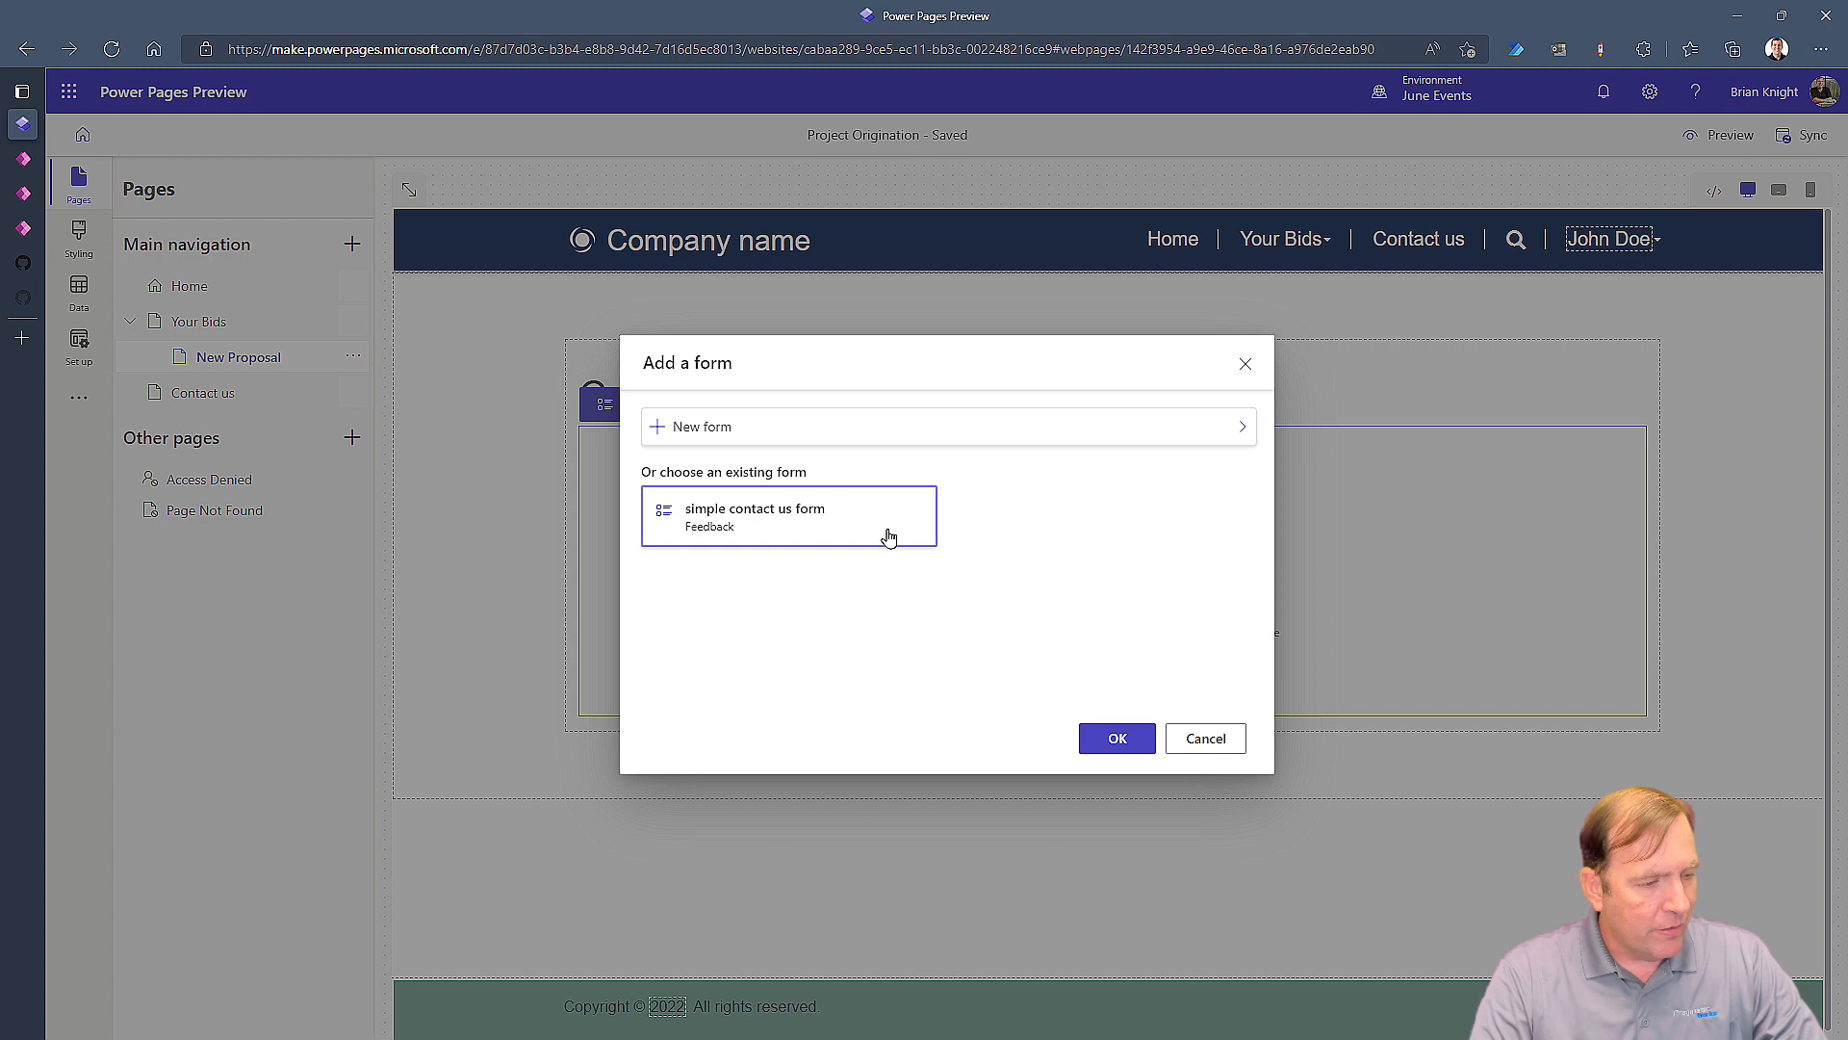
pyautogui.click(682, 424)
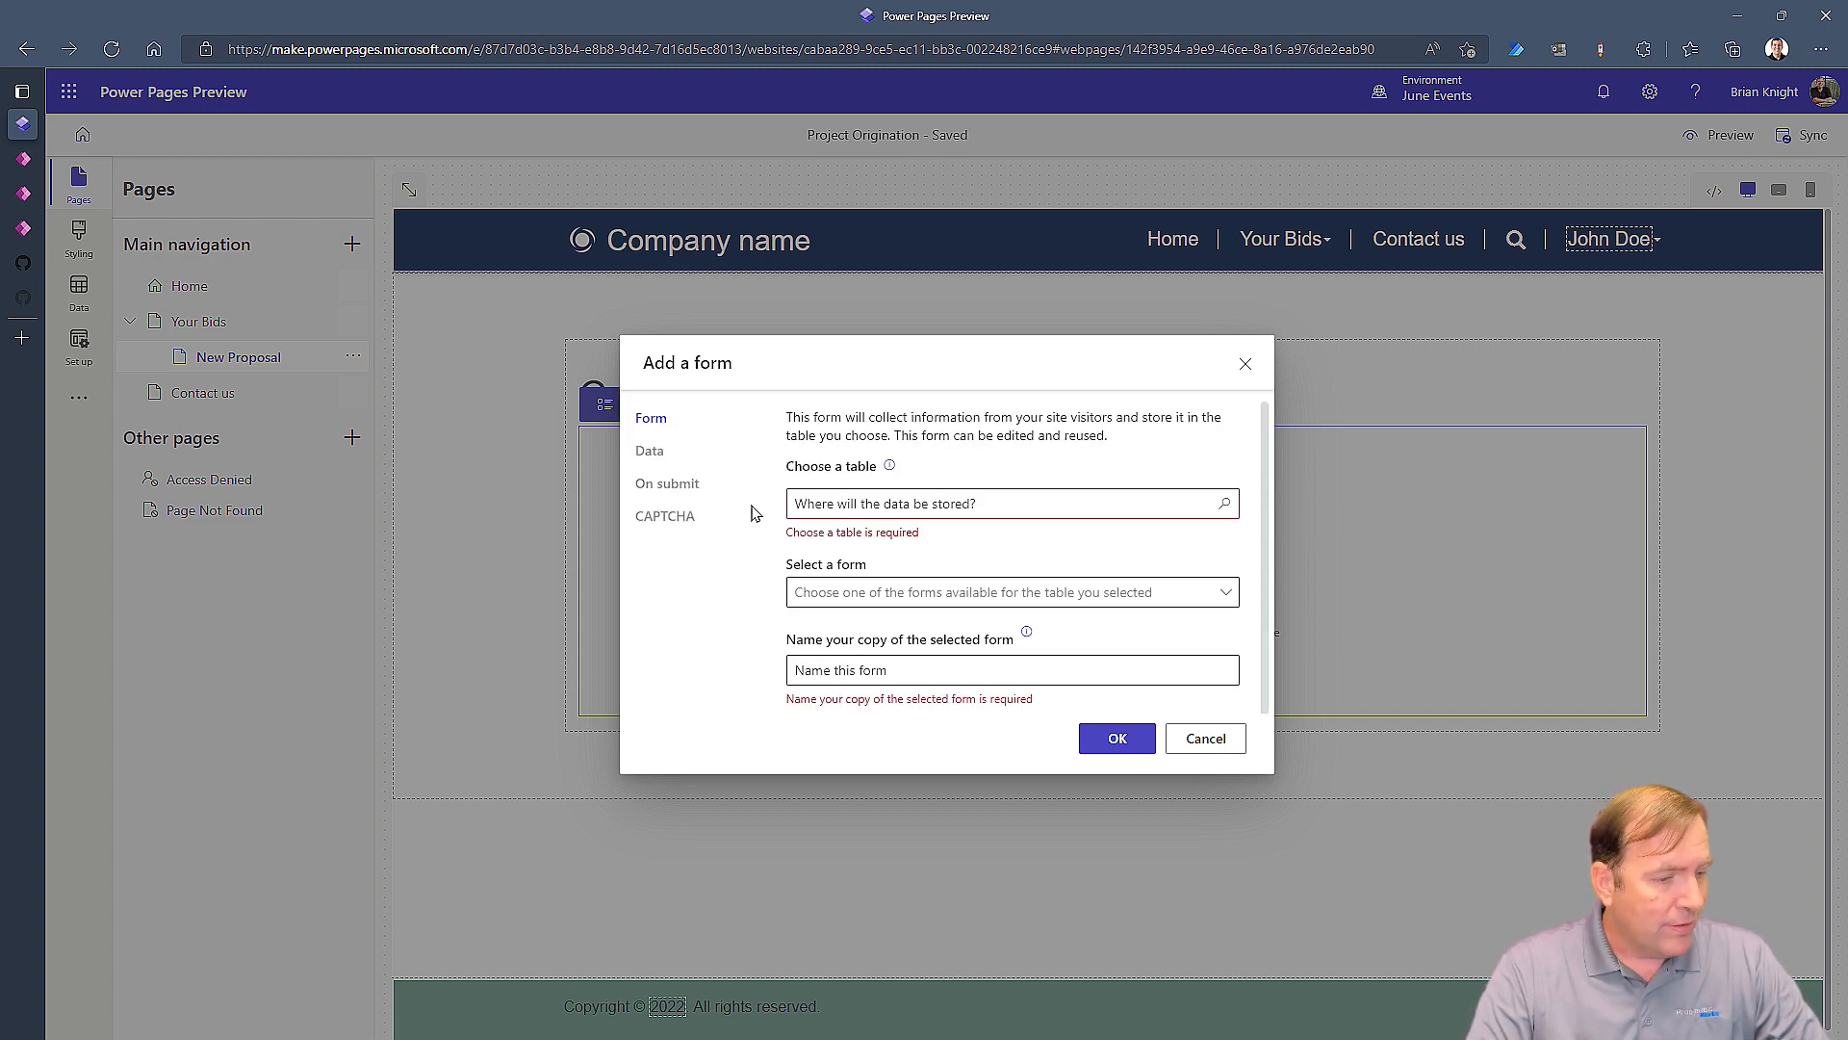
pyautogui.click(1201, 506)
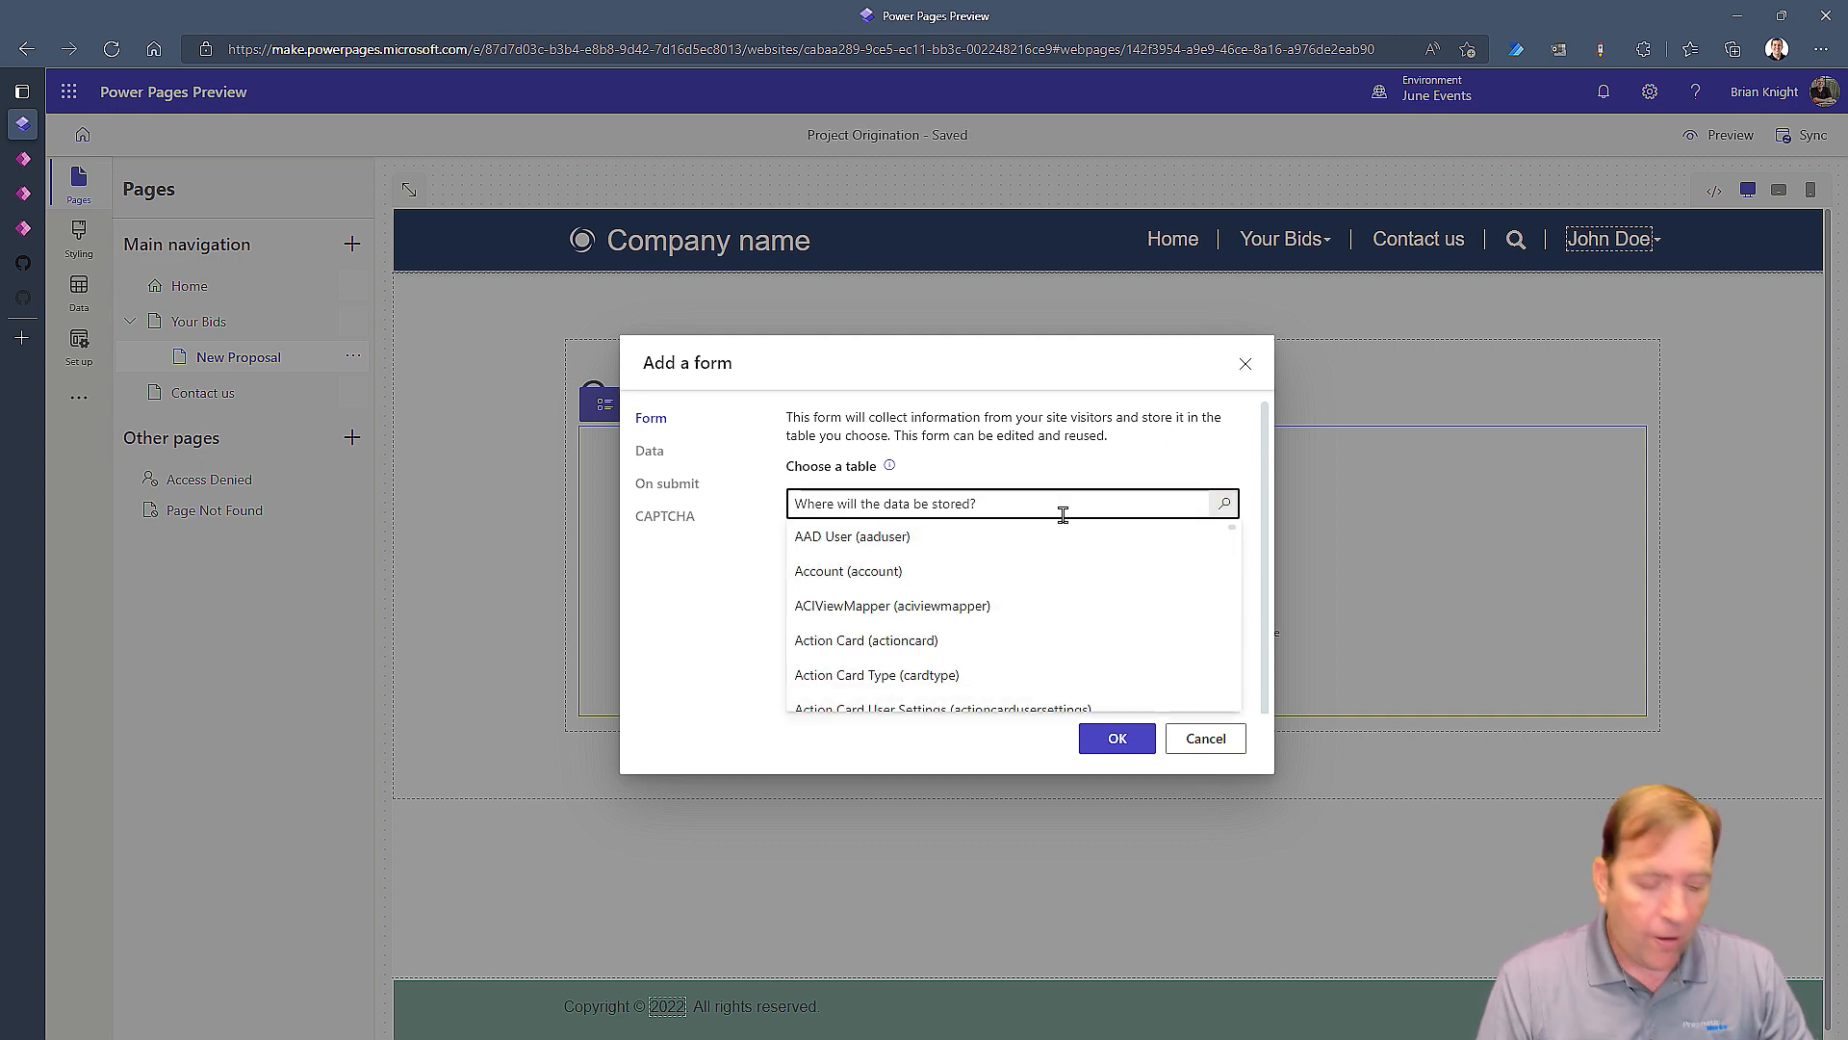
pyautogui.write('proposal')
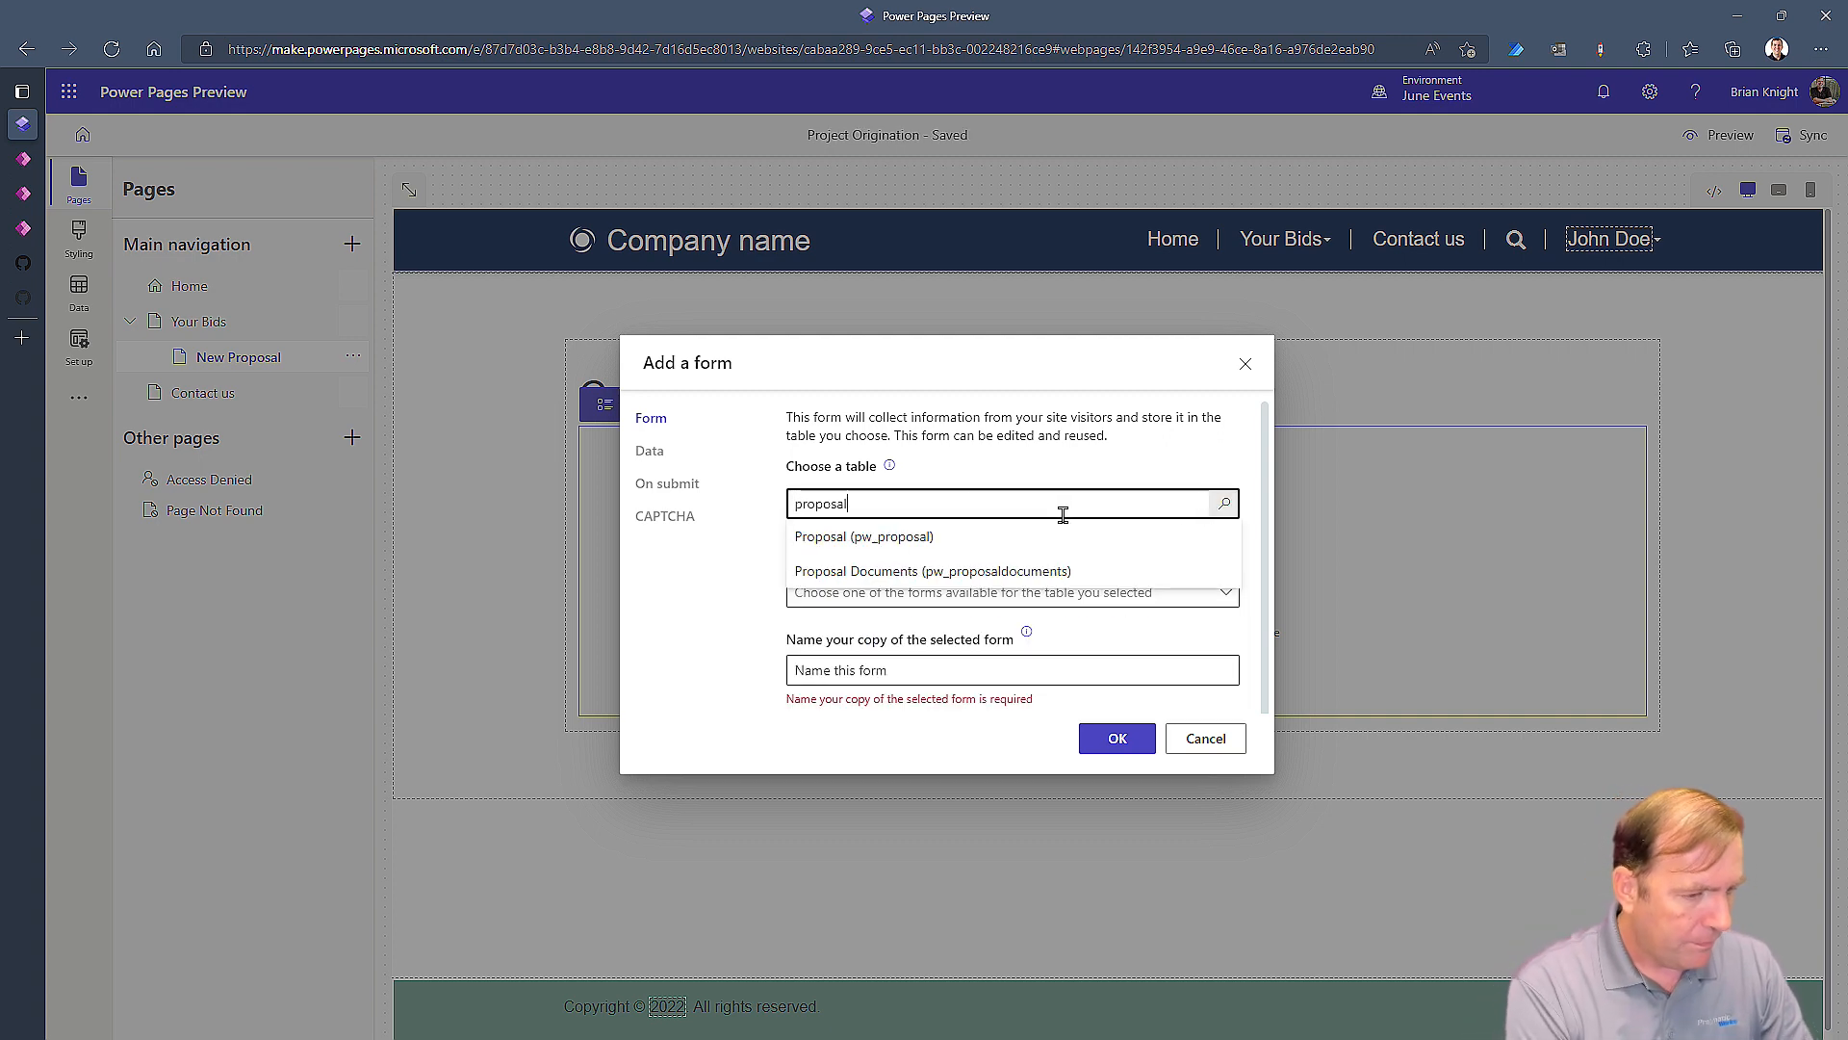
pyautogui.click(939, 537)
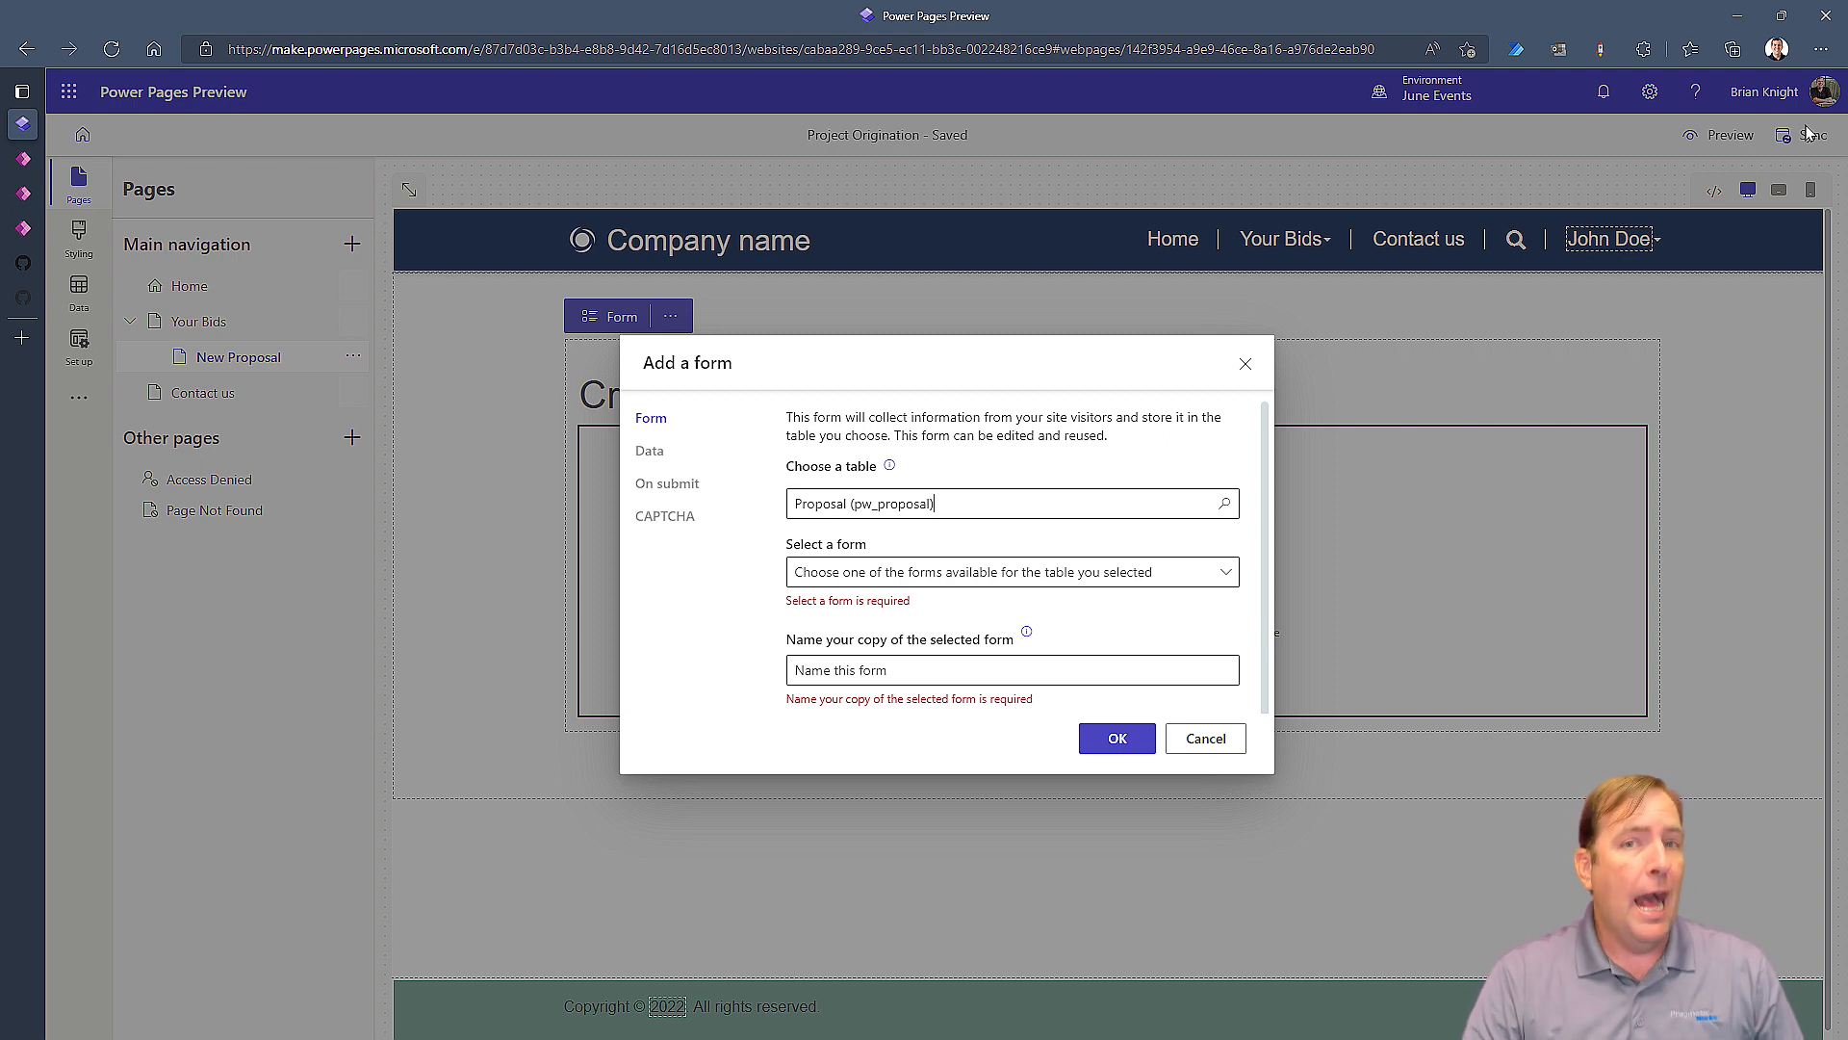
# Step: Choose the Portal Proposal form as the source and name its copy "Create New Portal Proposal"
pyautogui.click(931, 572)
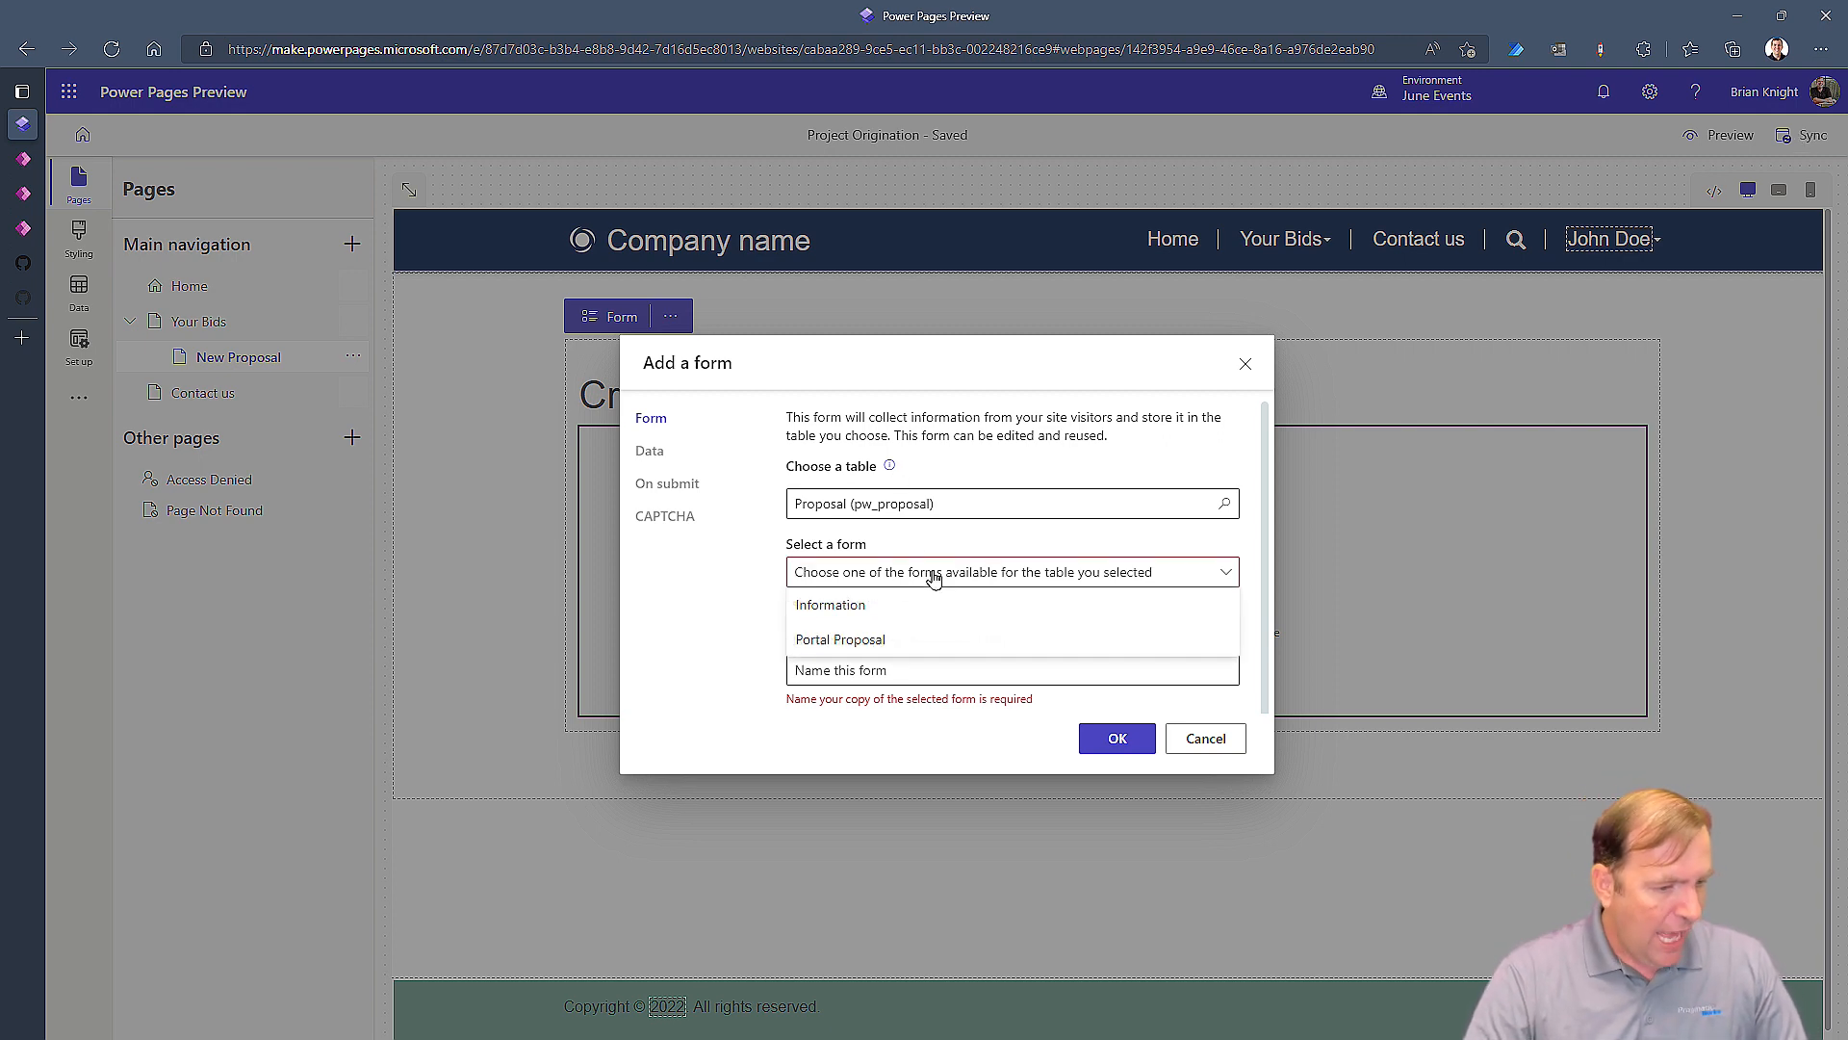
pyautogui.click(833, 641)
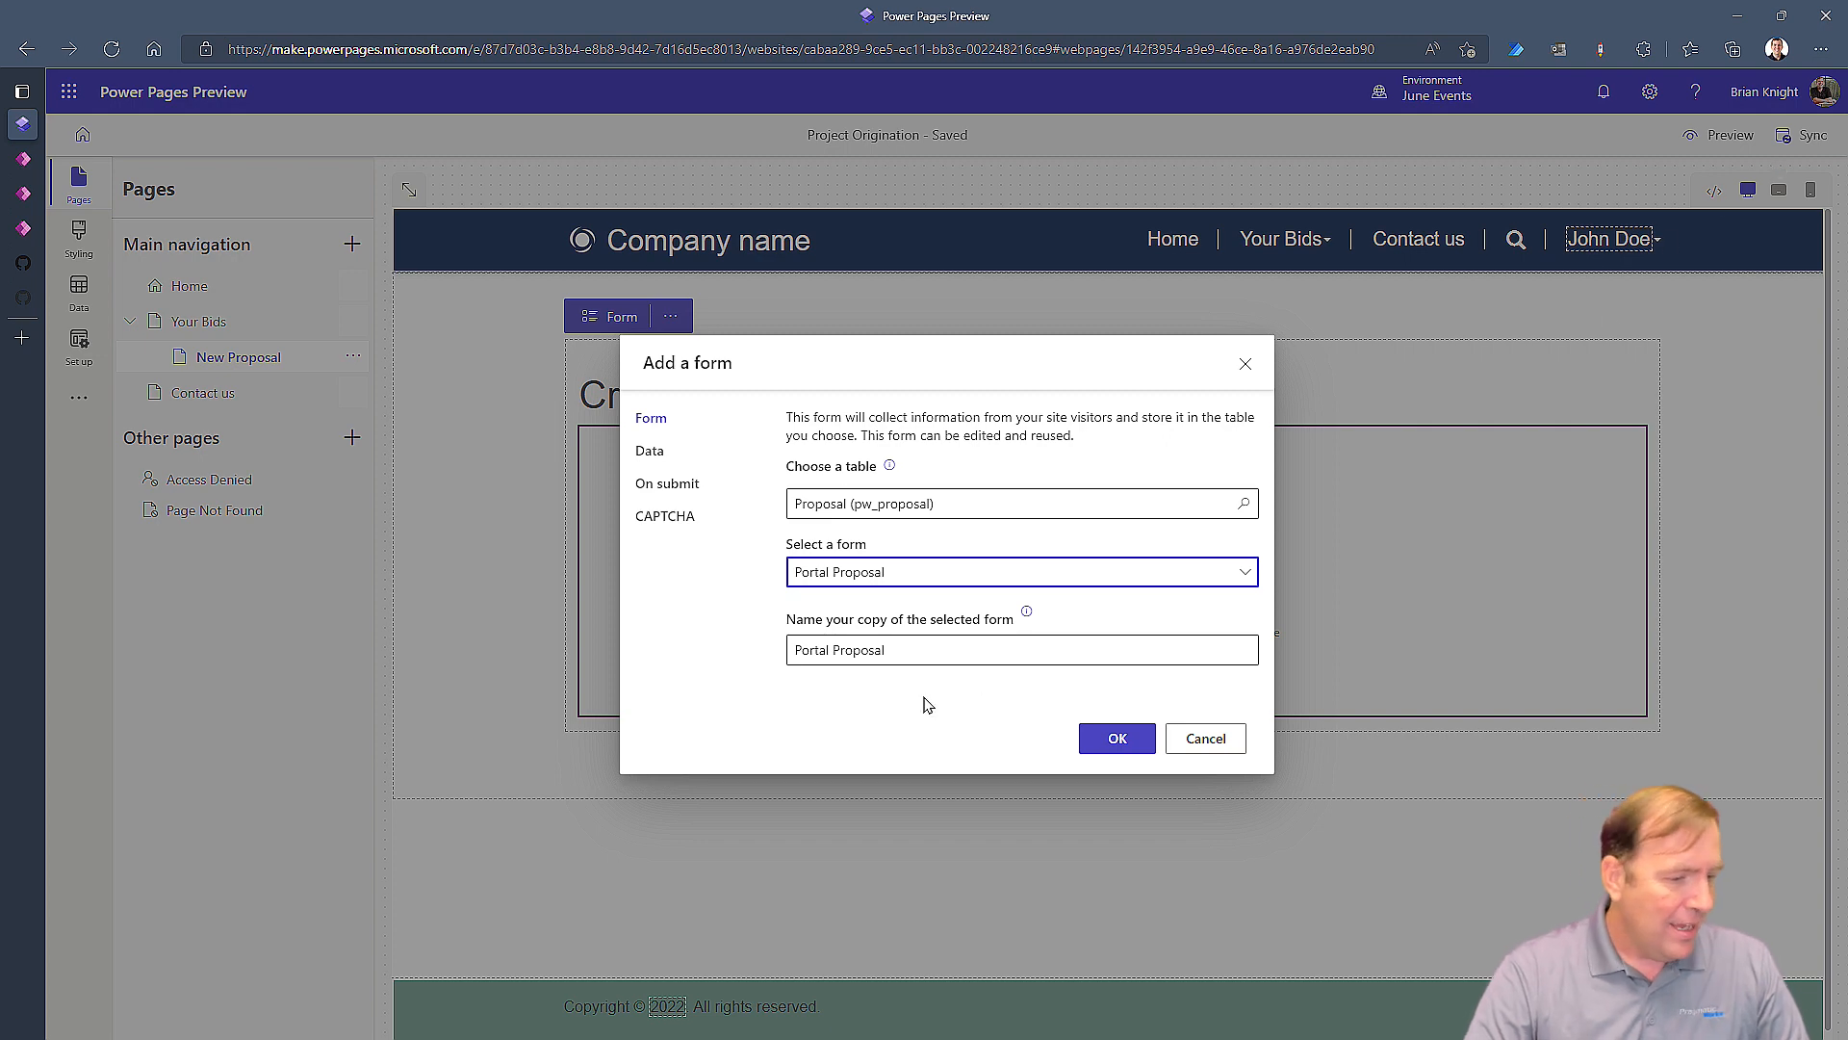
pyautogui.click(1004, 650)
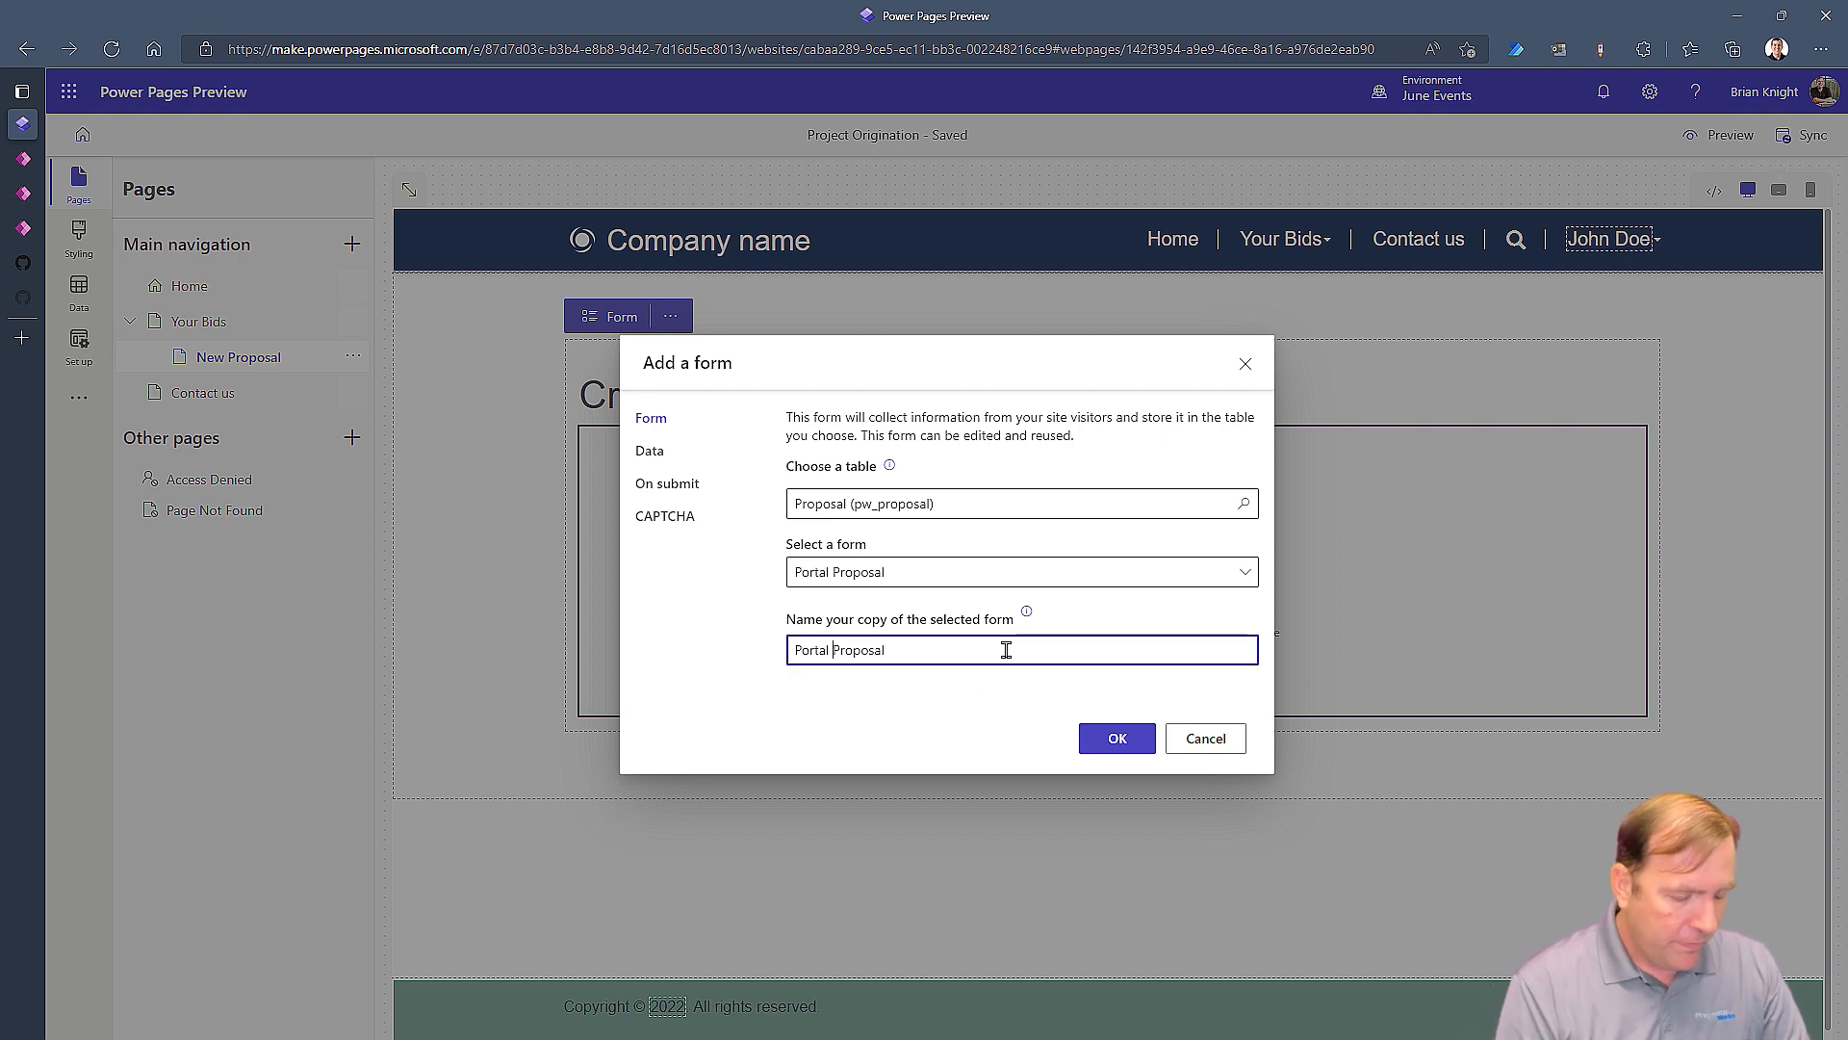
pyautogui.write('Create New')
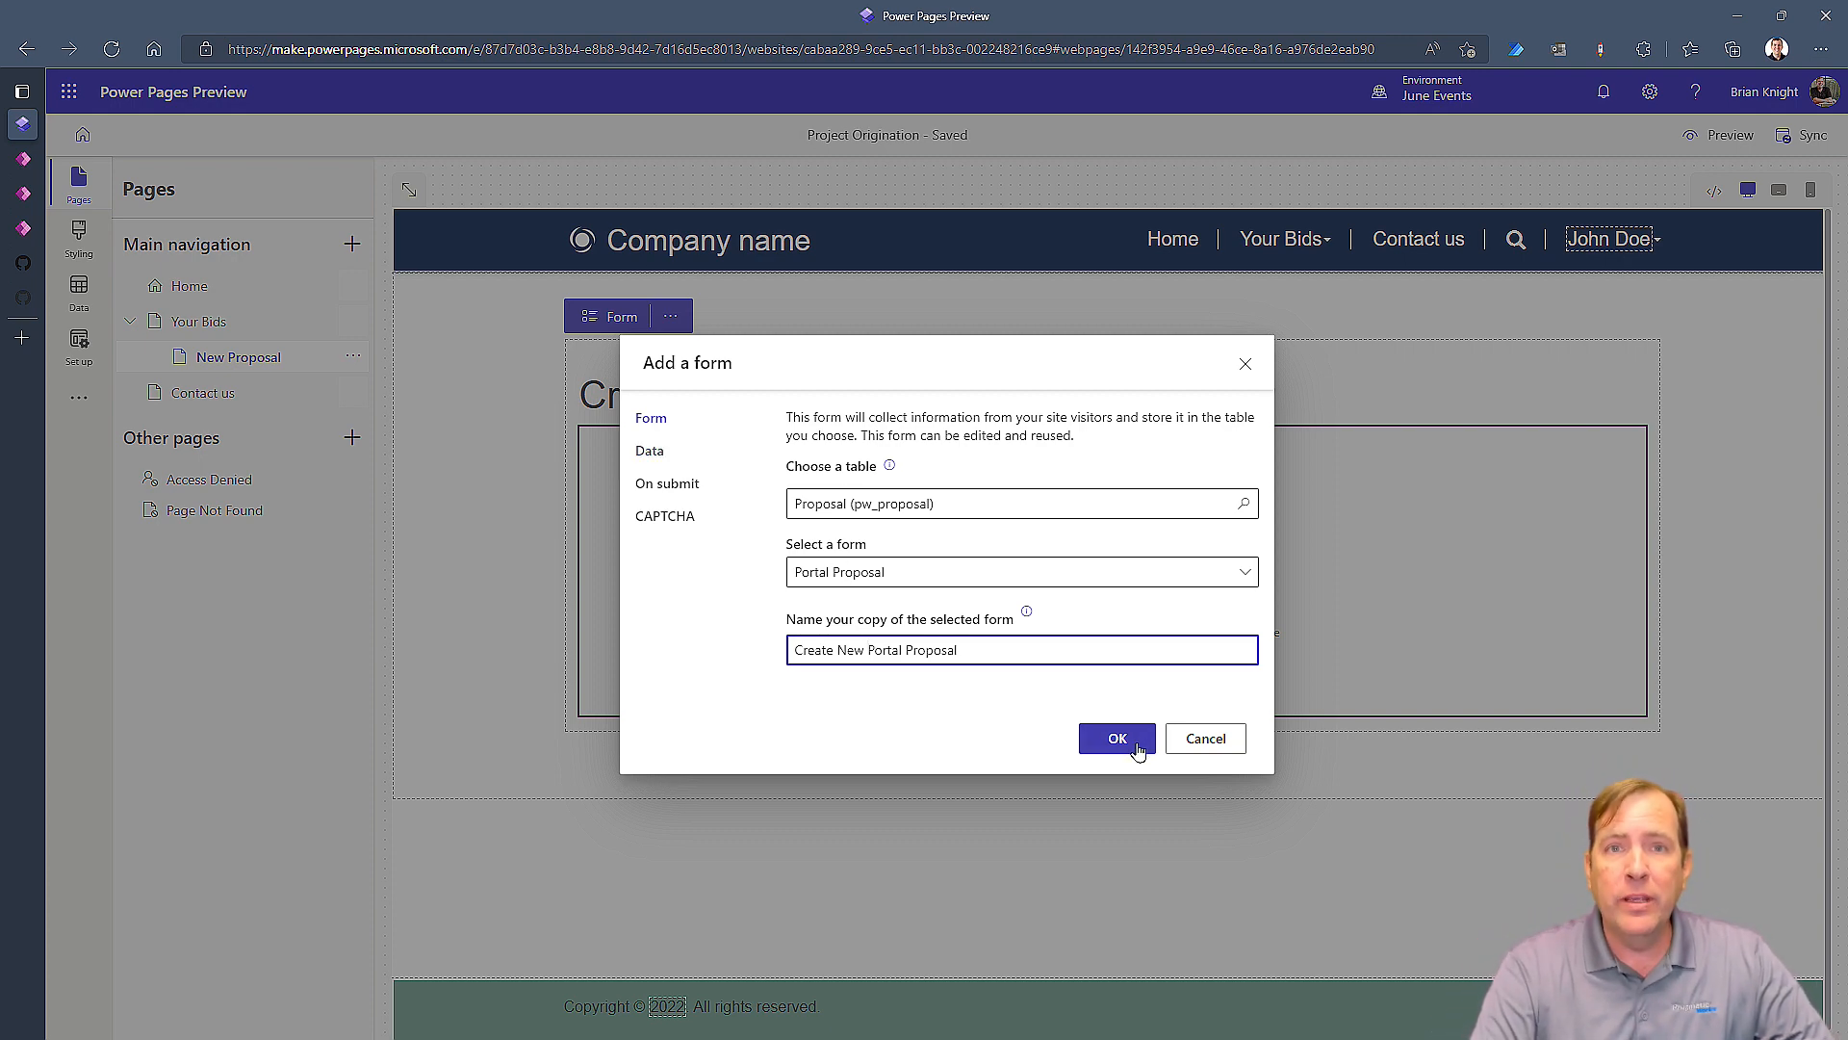
# Step: Review the form's data options and keep it set to "Creates a new record"
pyautogui.click(672, 446)
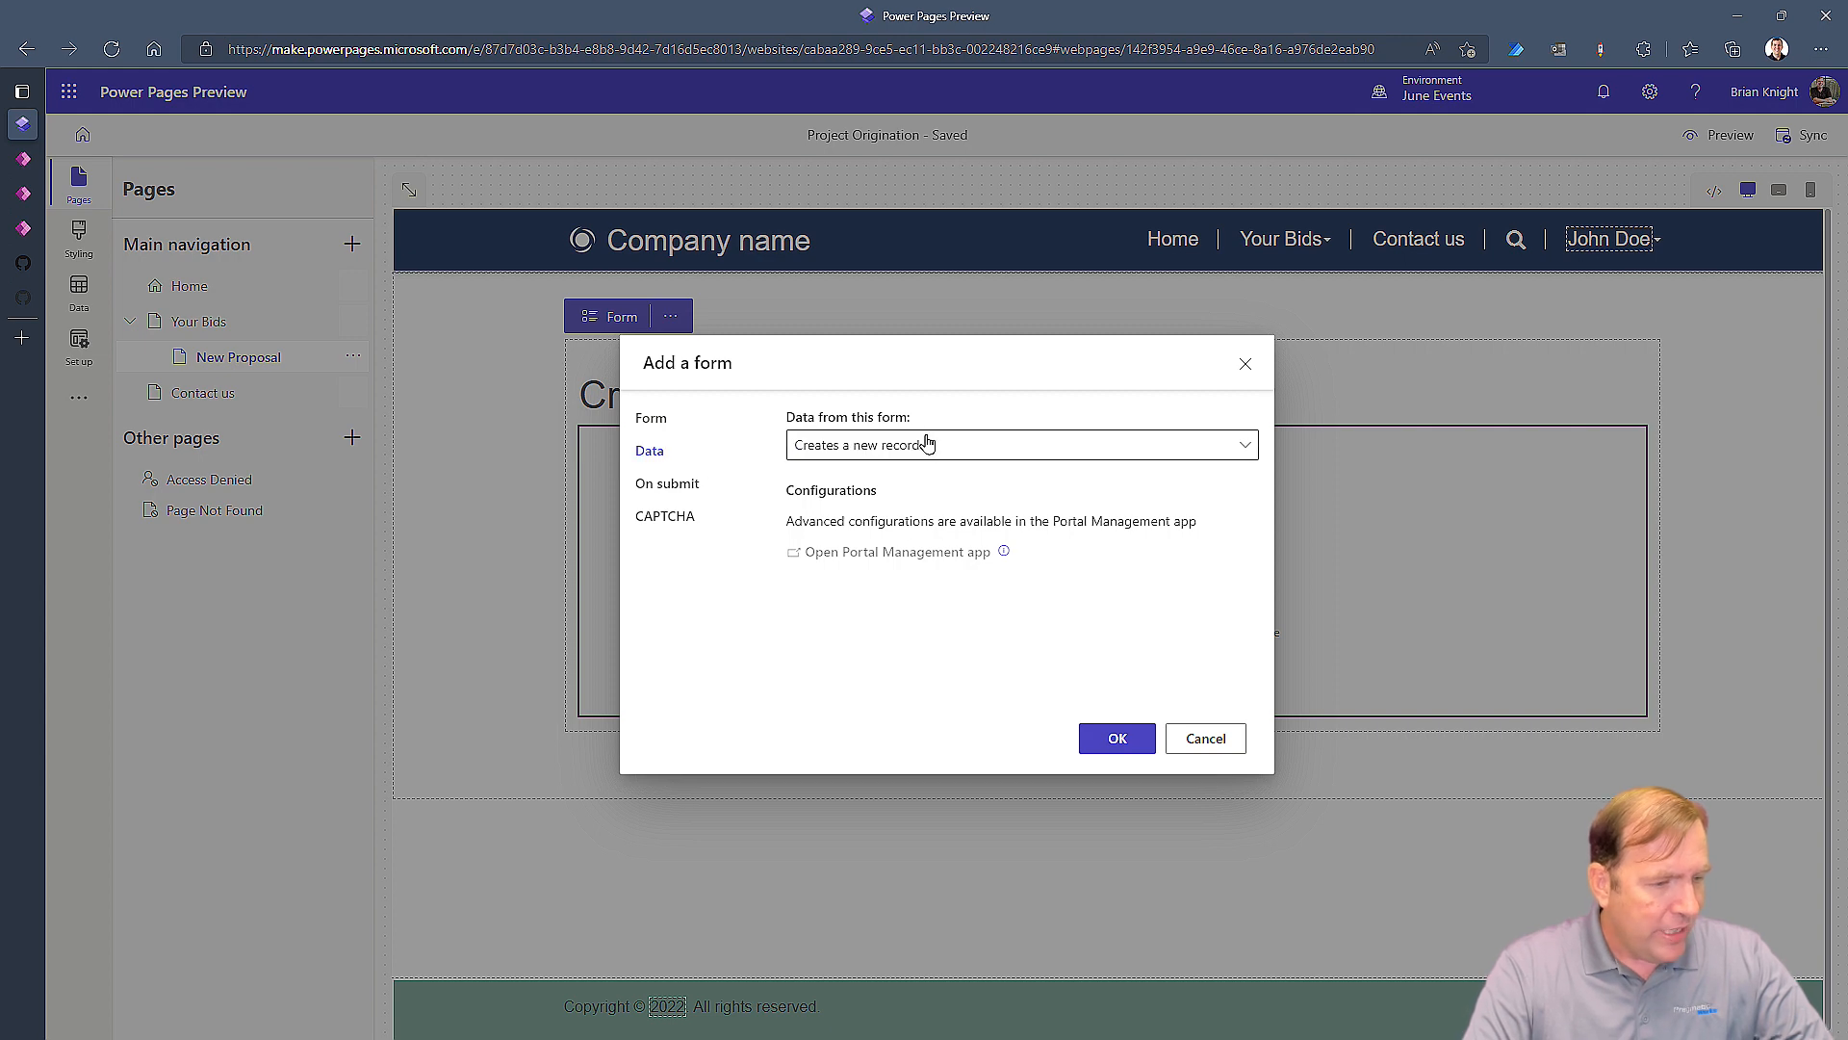
pyautogui.click(927, 443)
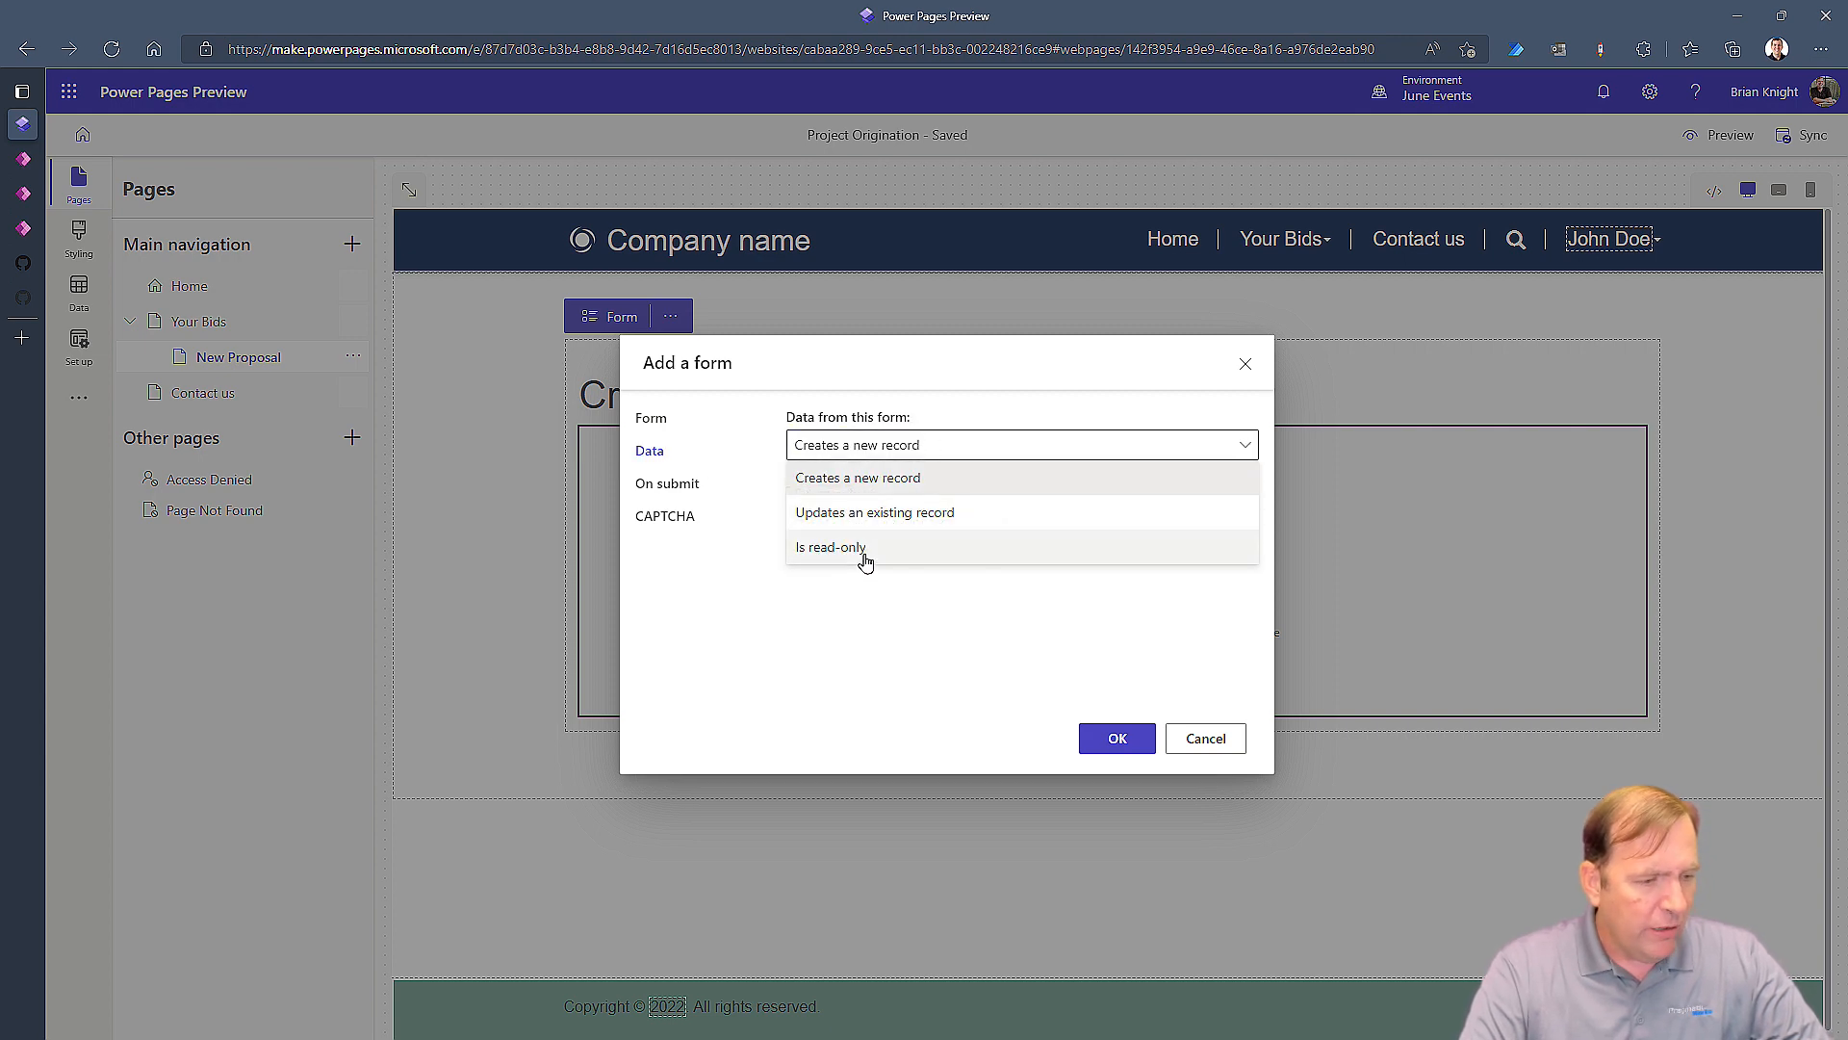
pyautogui.click(886, 704)
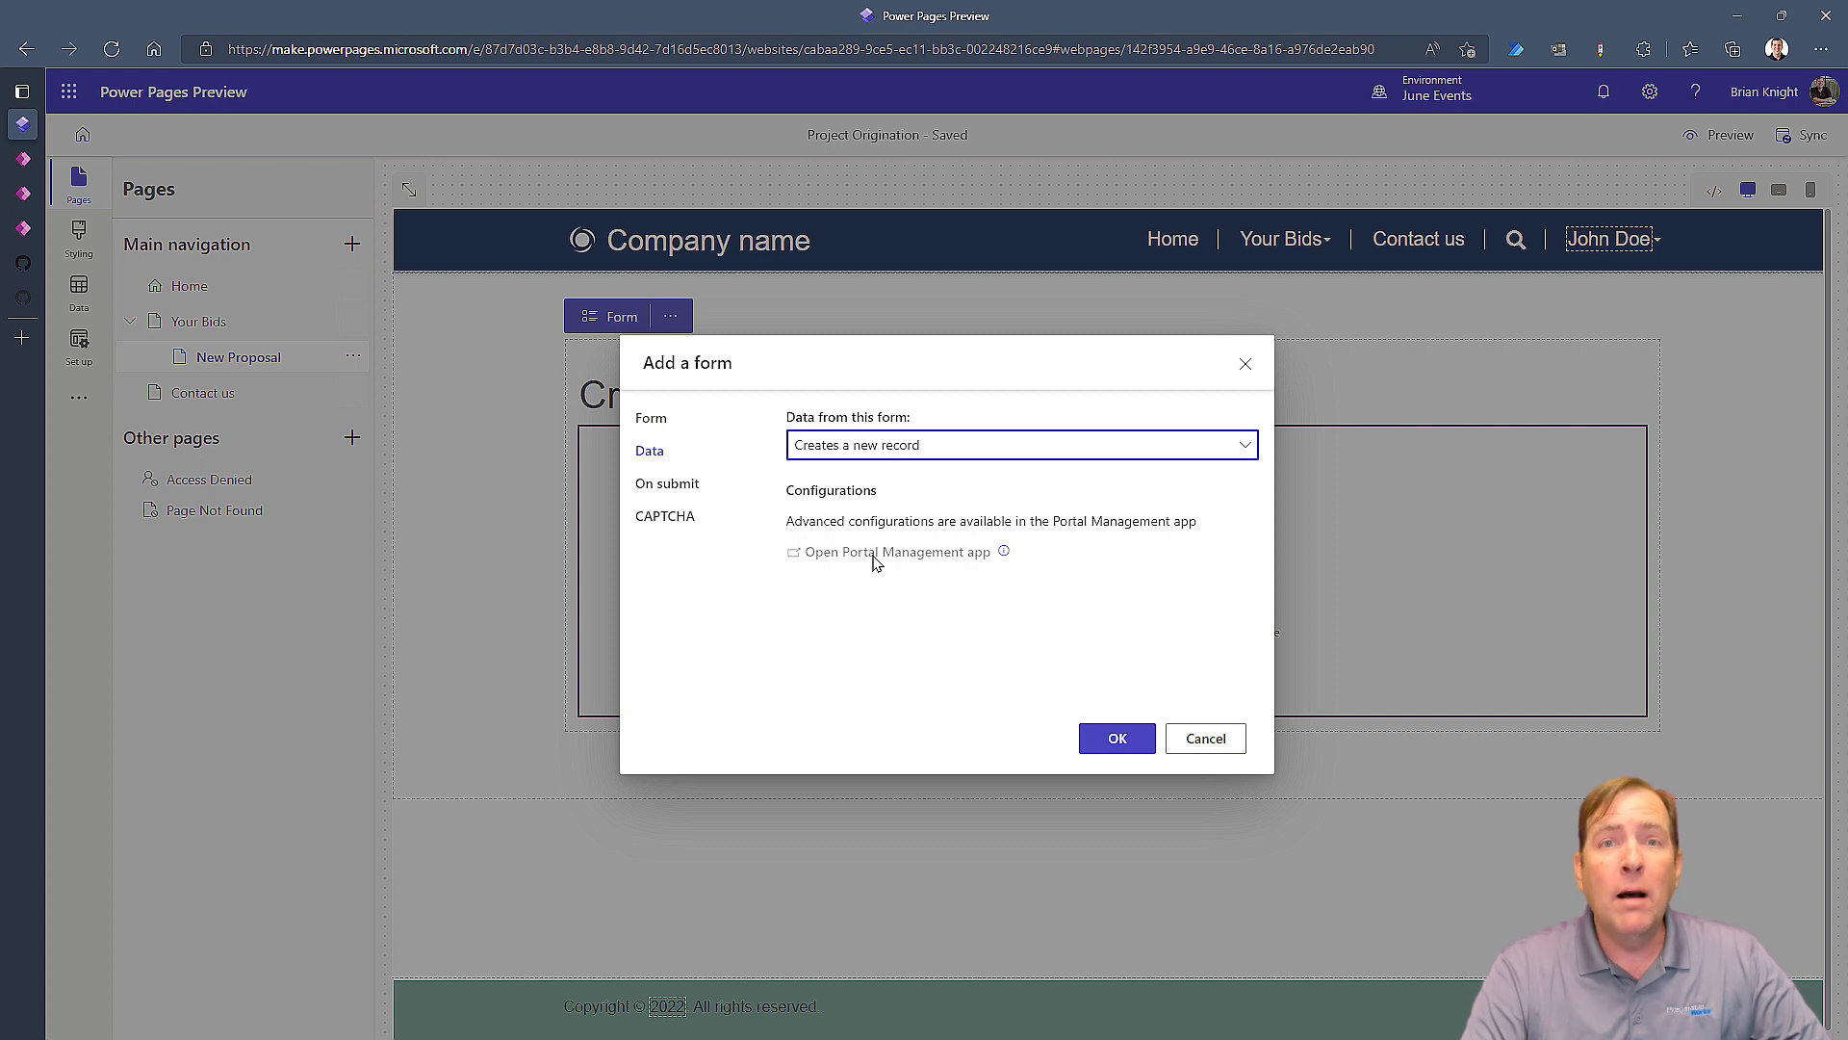
# Step: Set the form's on-submit behavior to redirect to the Your Bids webpage
pyautogui.click(673, 483)
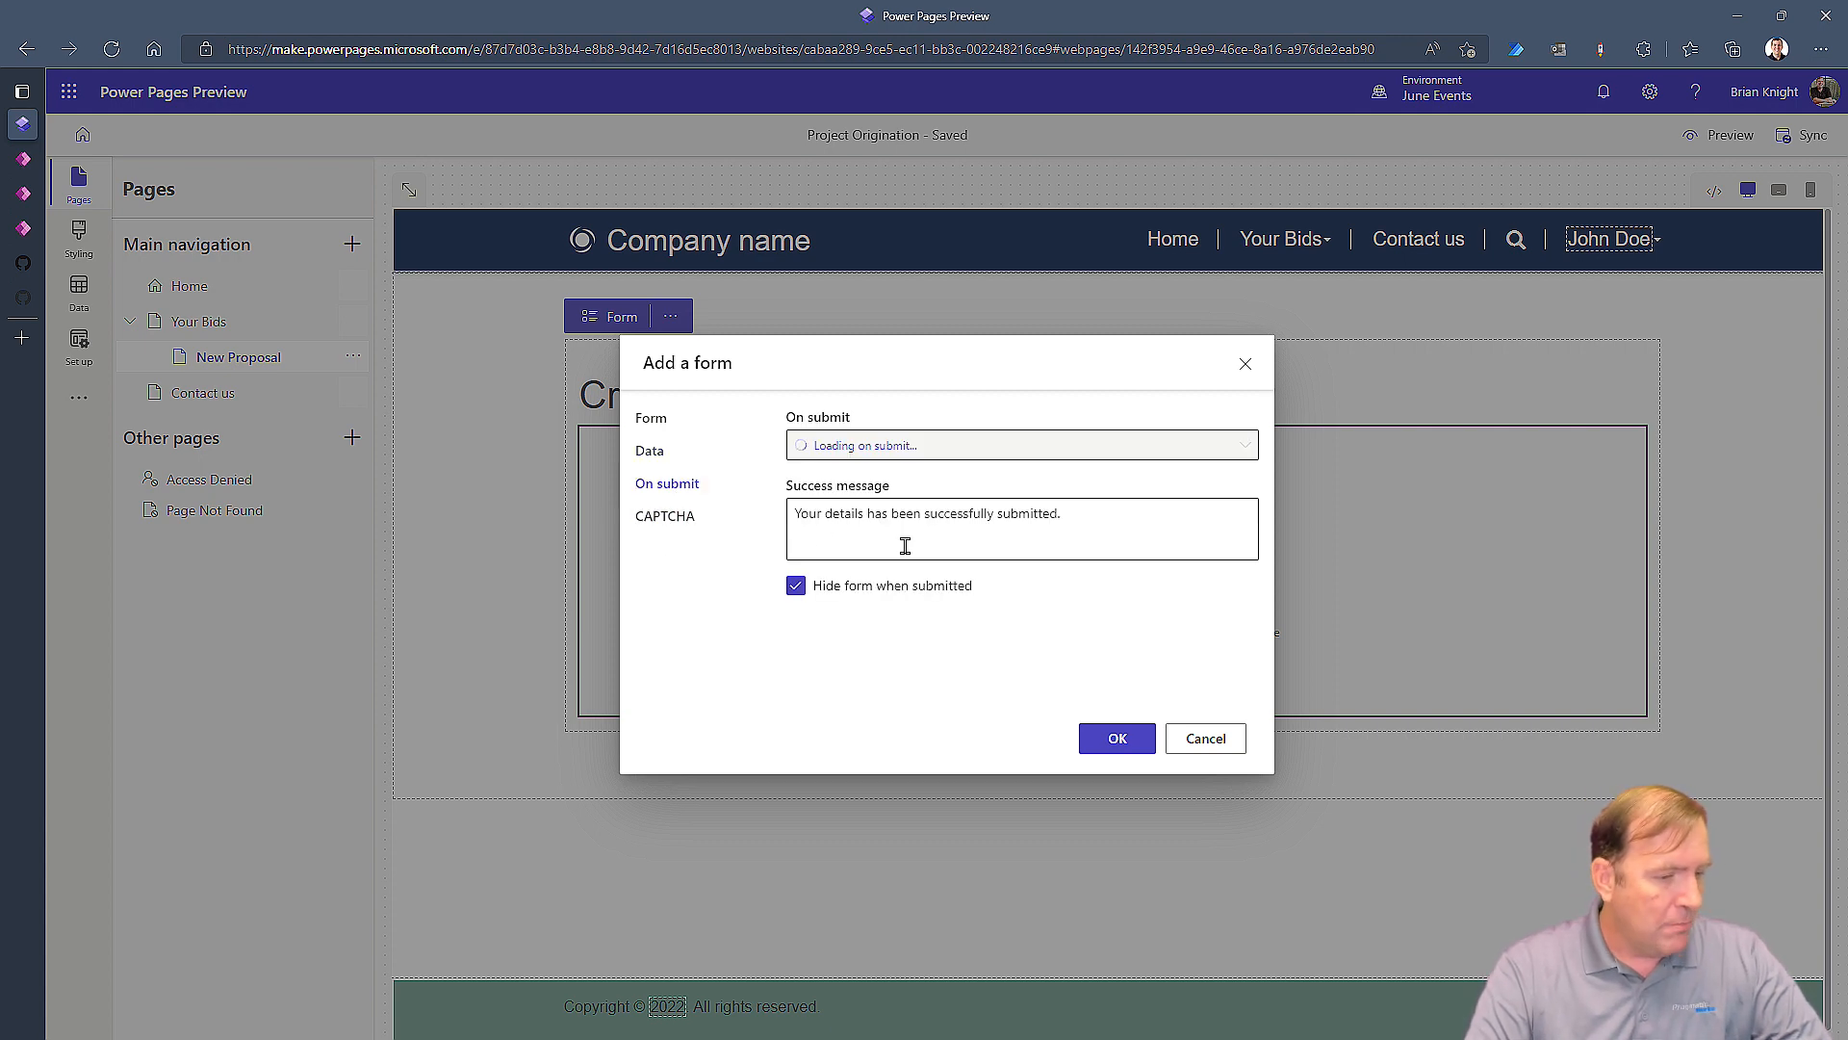
pyautogui.click(942, 453)
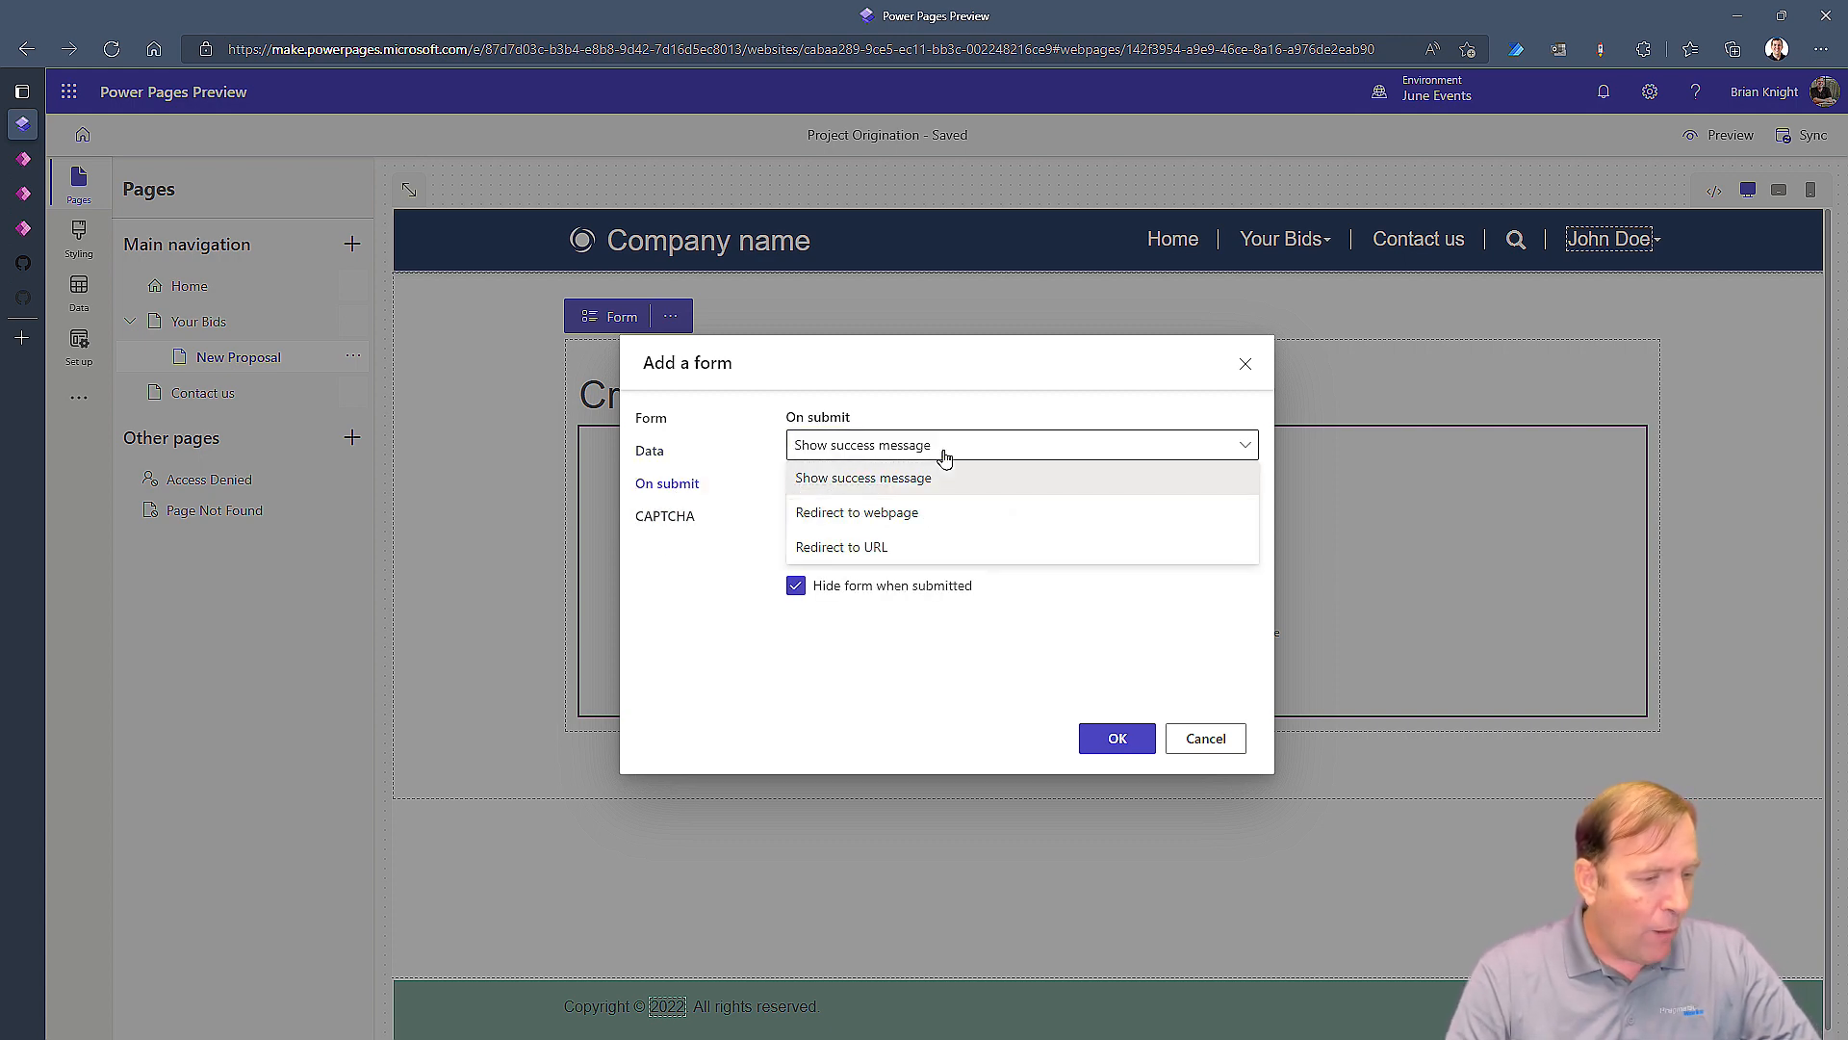
pyautogui.click(928, 480)
pyautogui.click(939, 445)
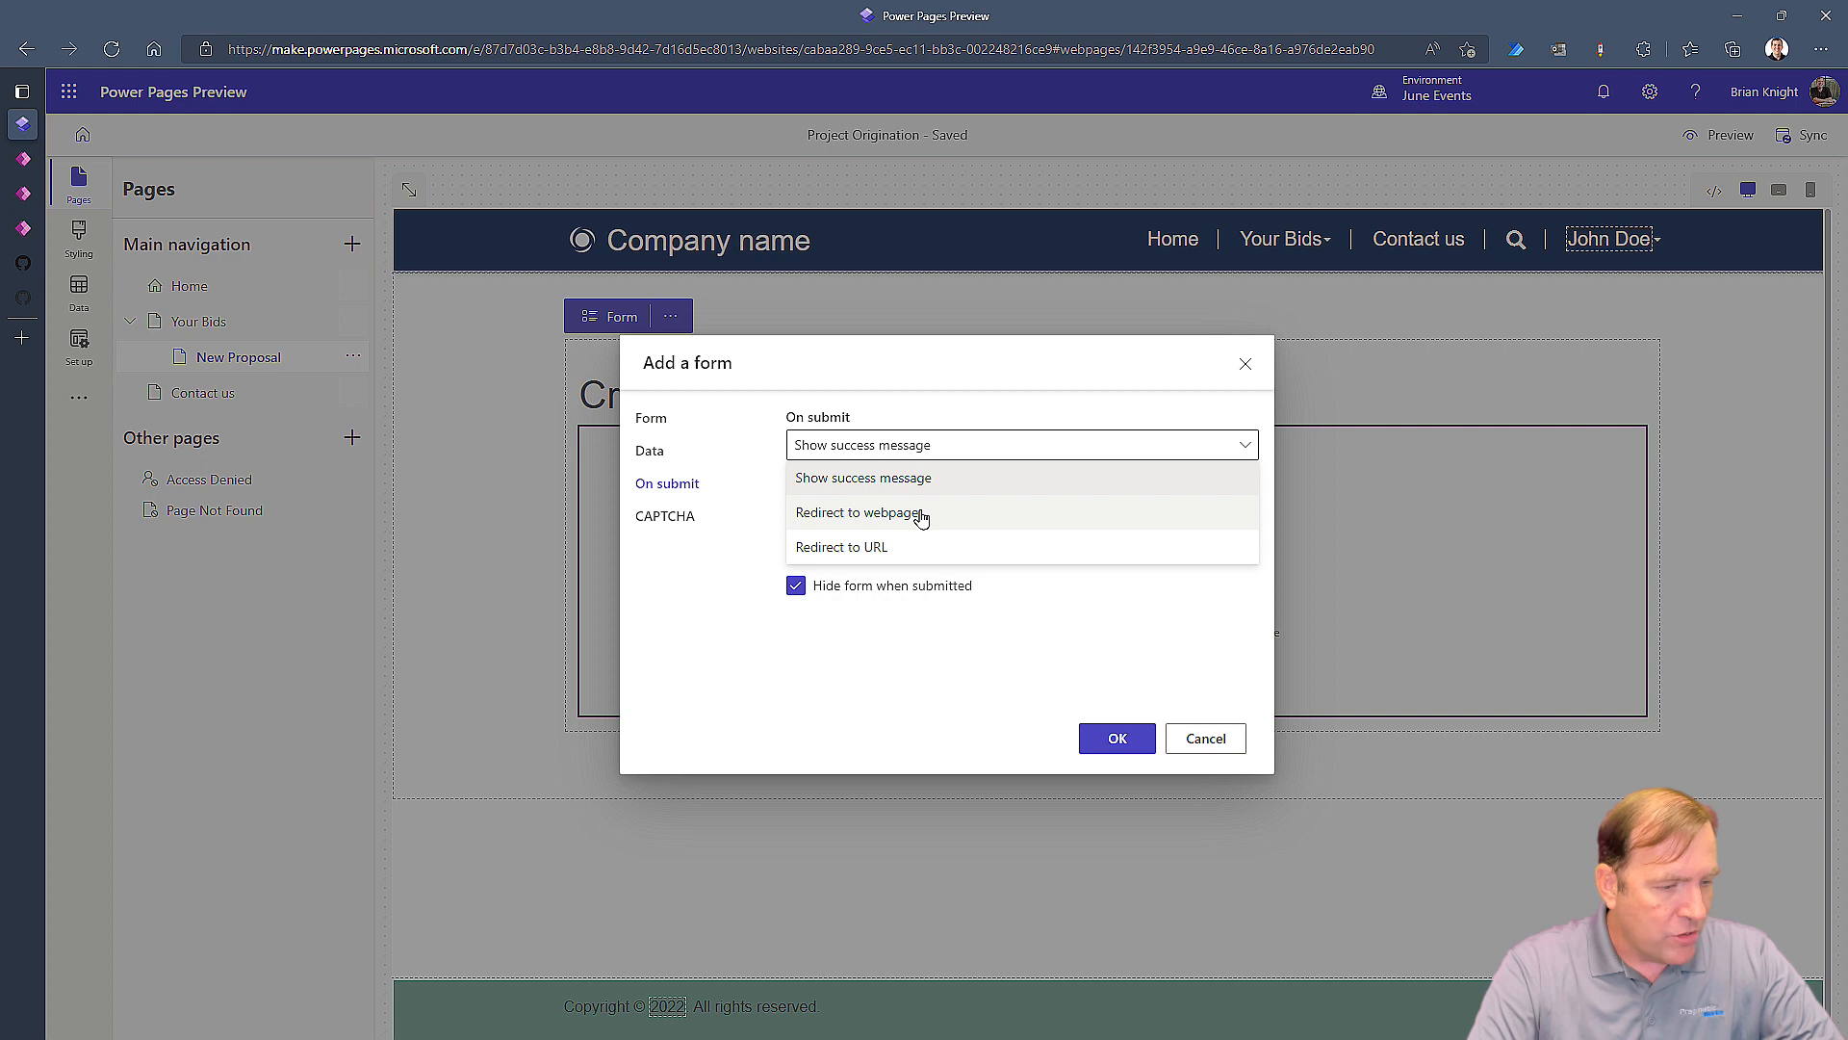
pyautogui.click(921, 518)
pyautogui.click(943, 520)
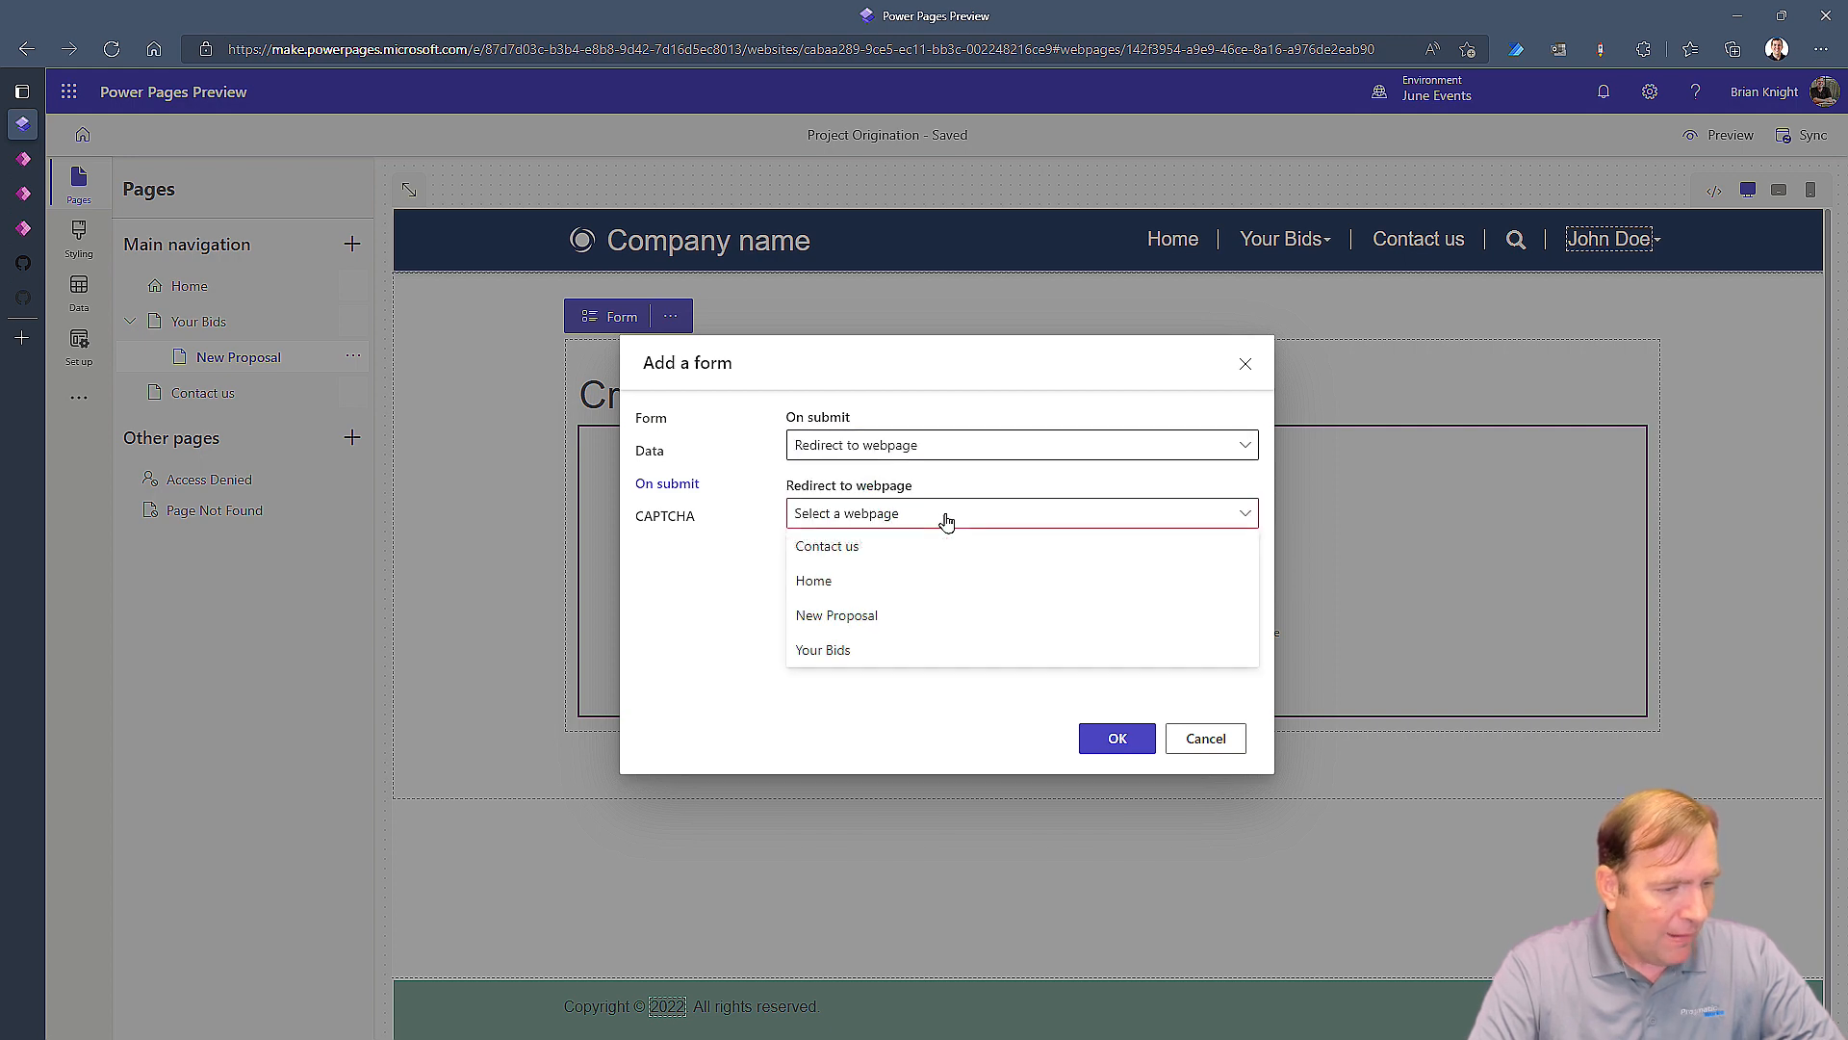
pyautogui.click(833, 653)
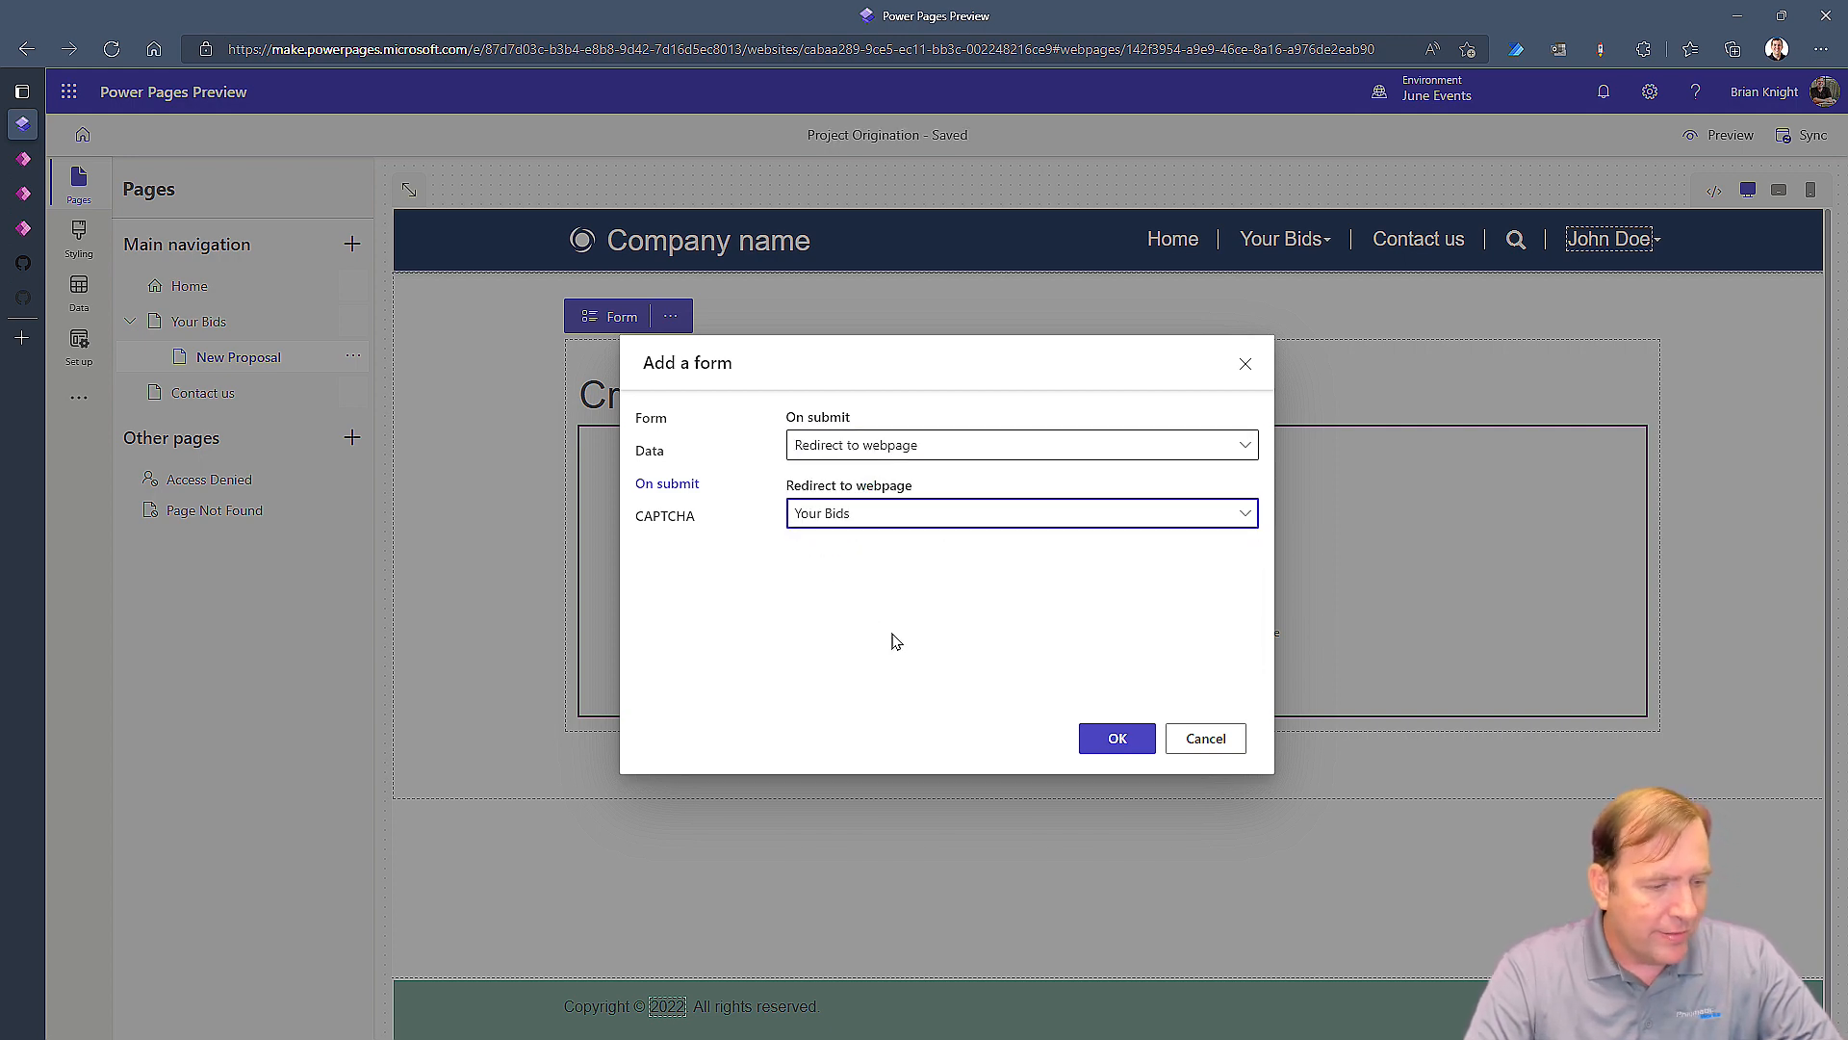
# Step: Turn off CAPTCHA for both anonymous and authenticated users and add the form to the page
pyautogui.click(679, 520)
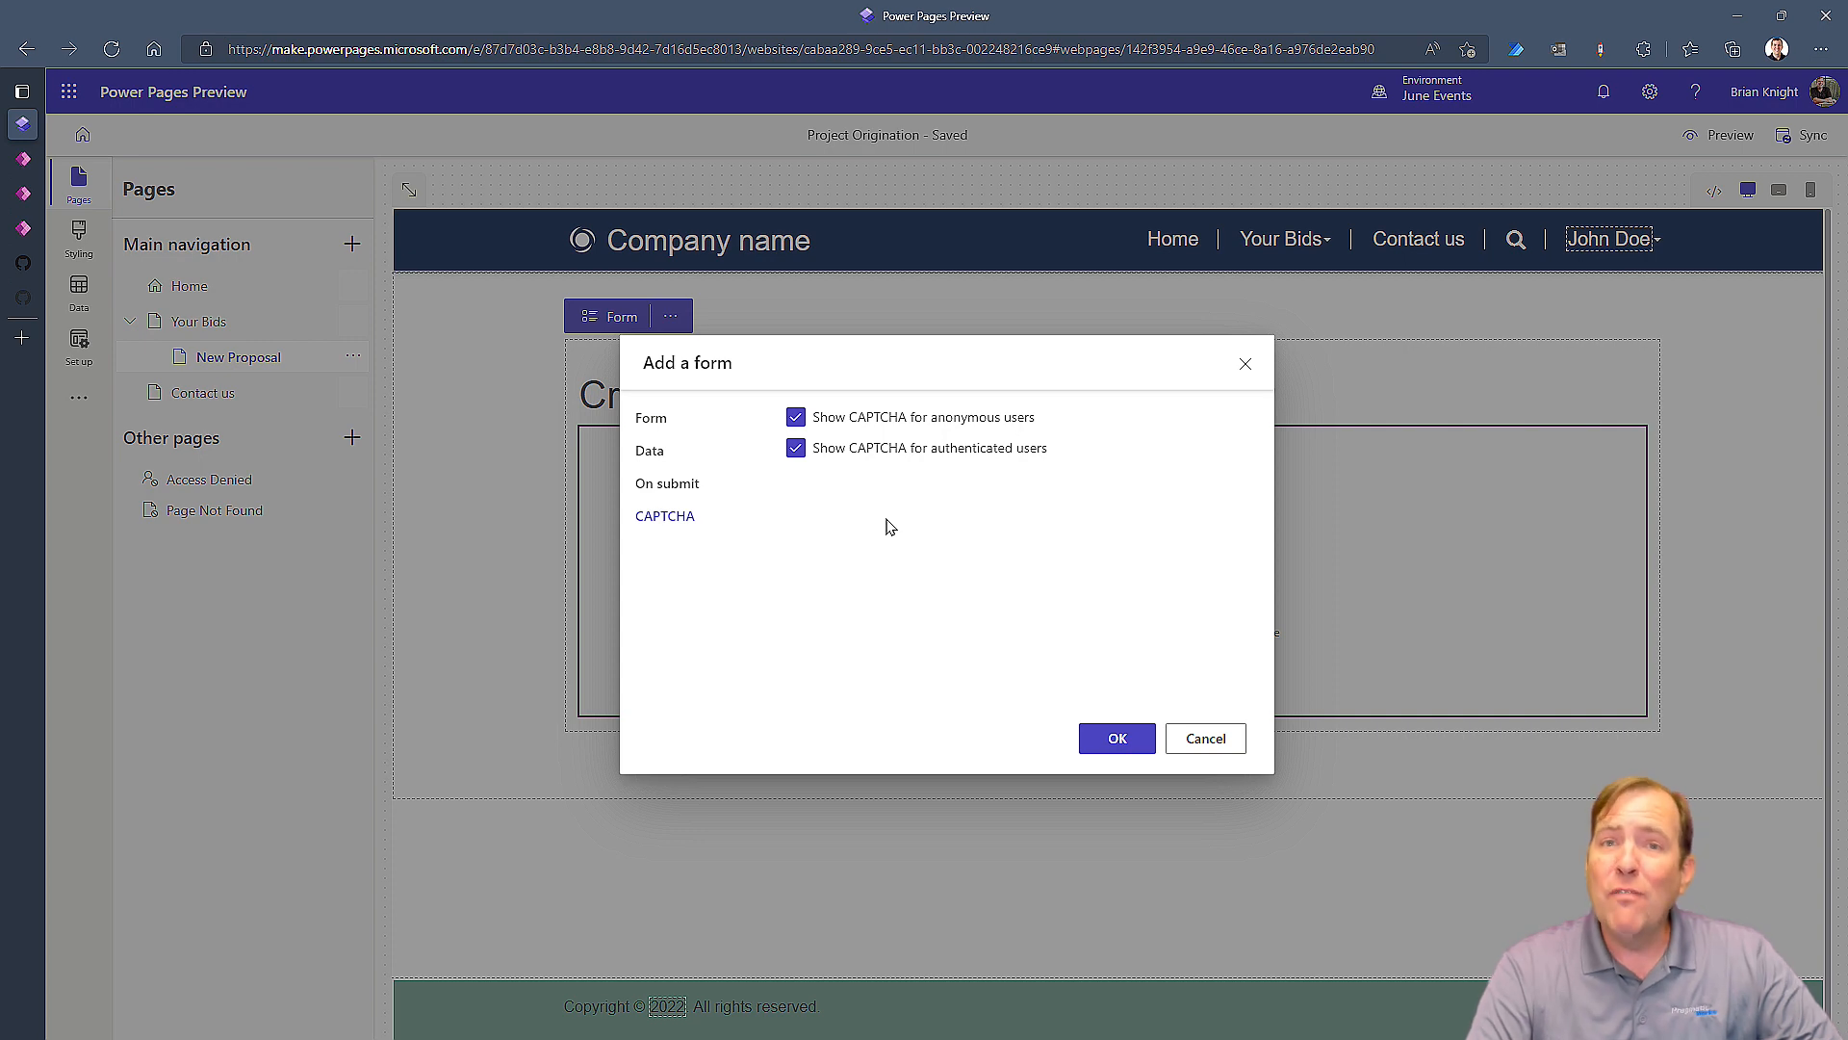
pyautogui.click(795, 417)
pyautogui.click(796, 448)
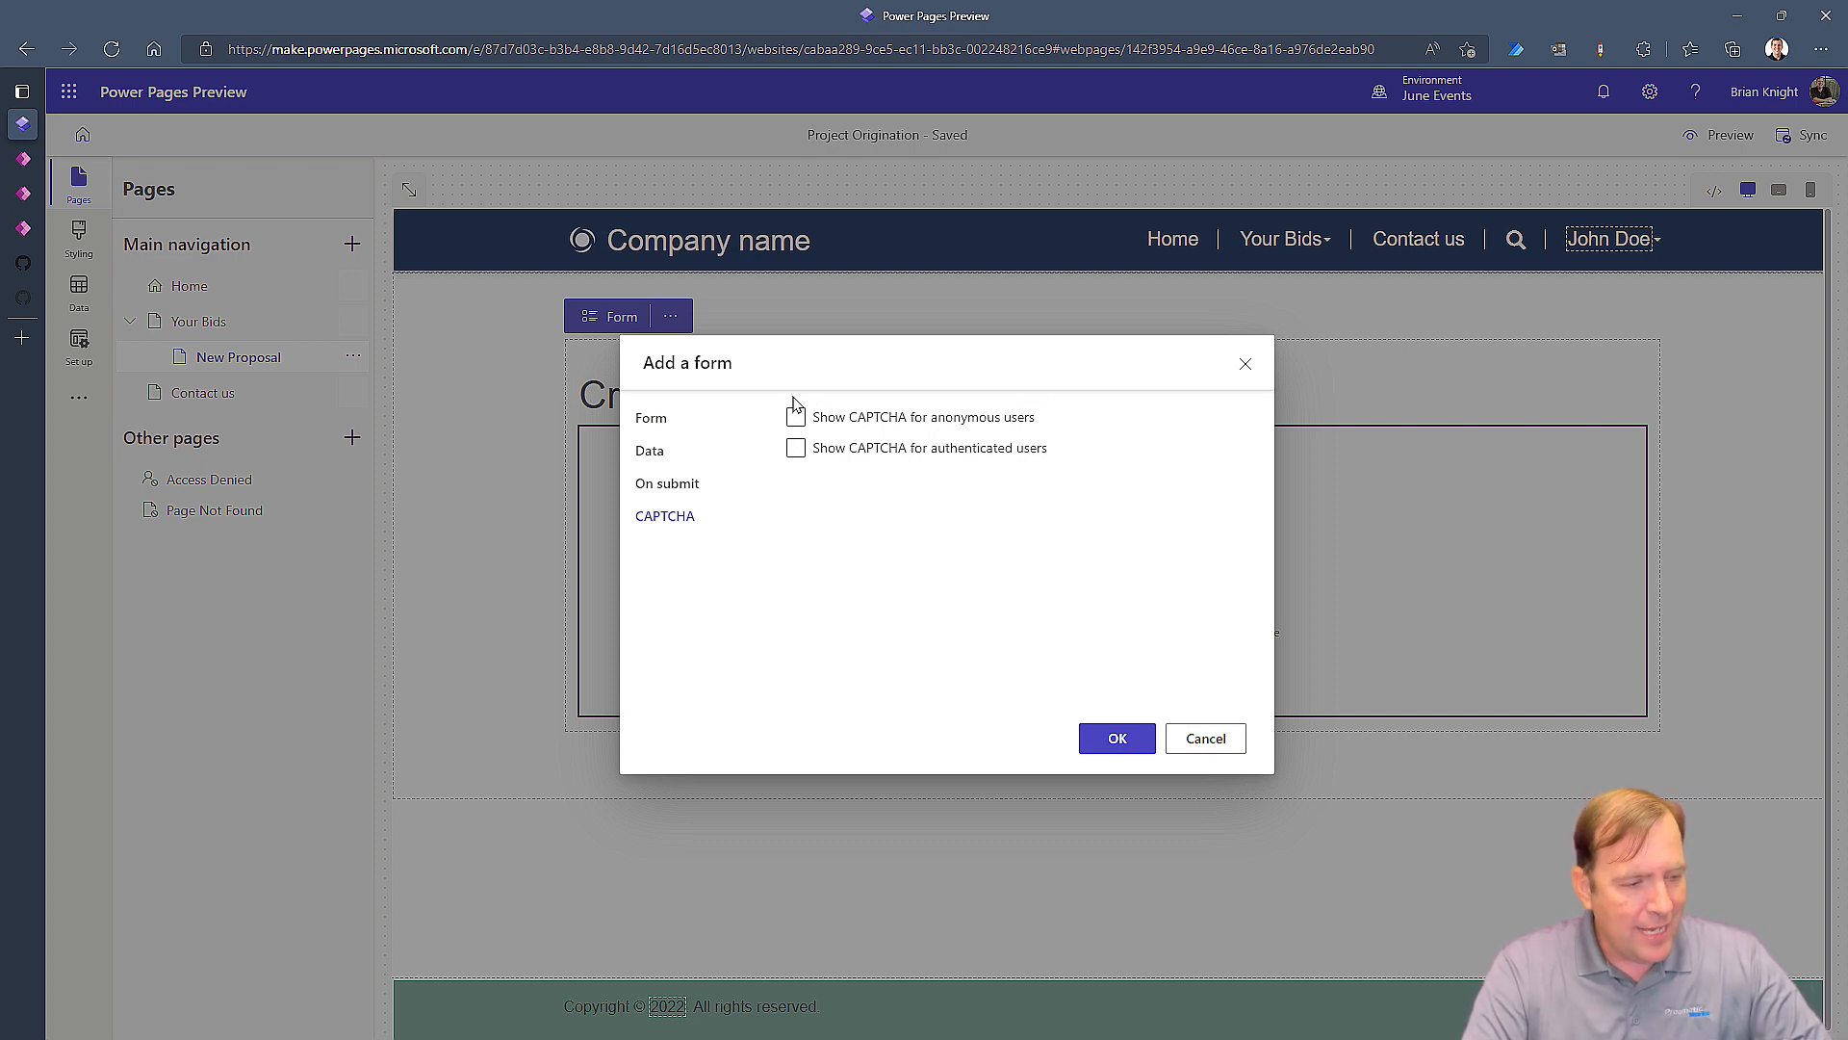
pyautogui.click(1109, 738)
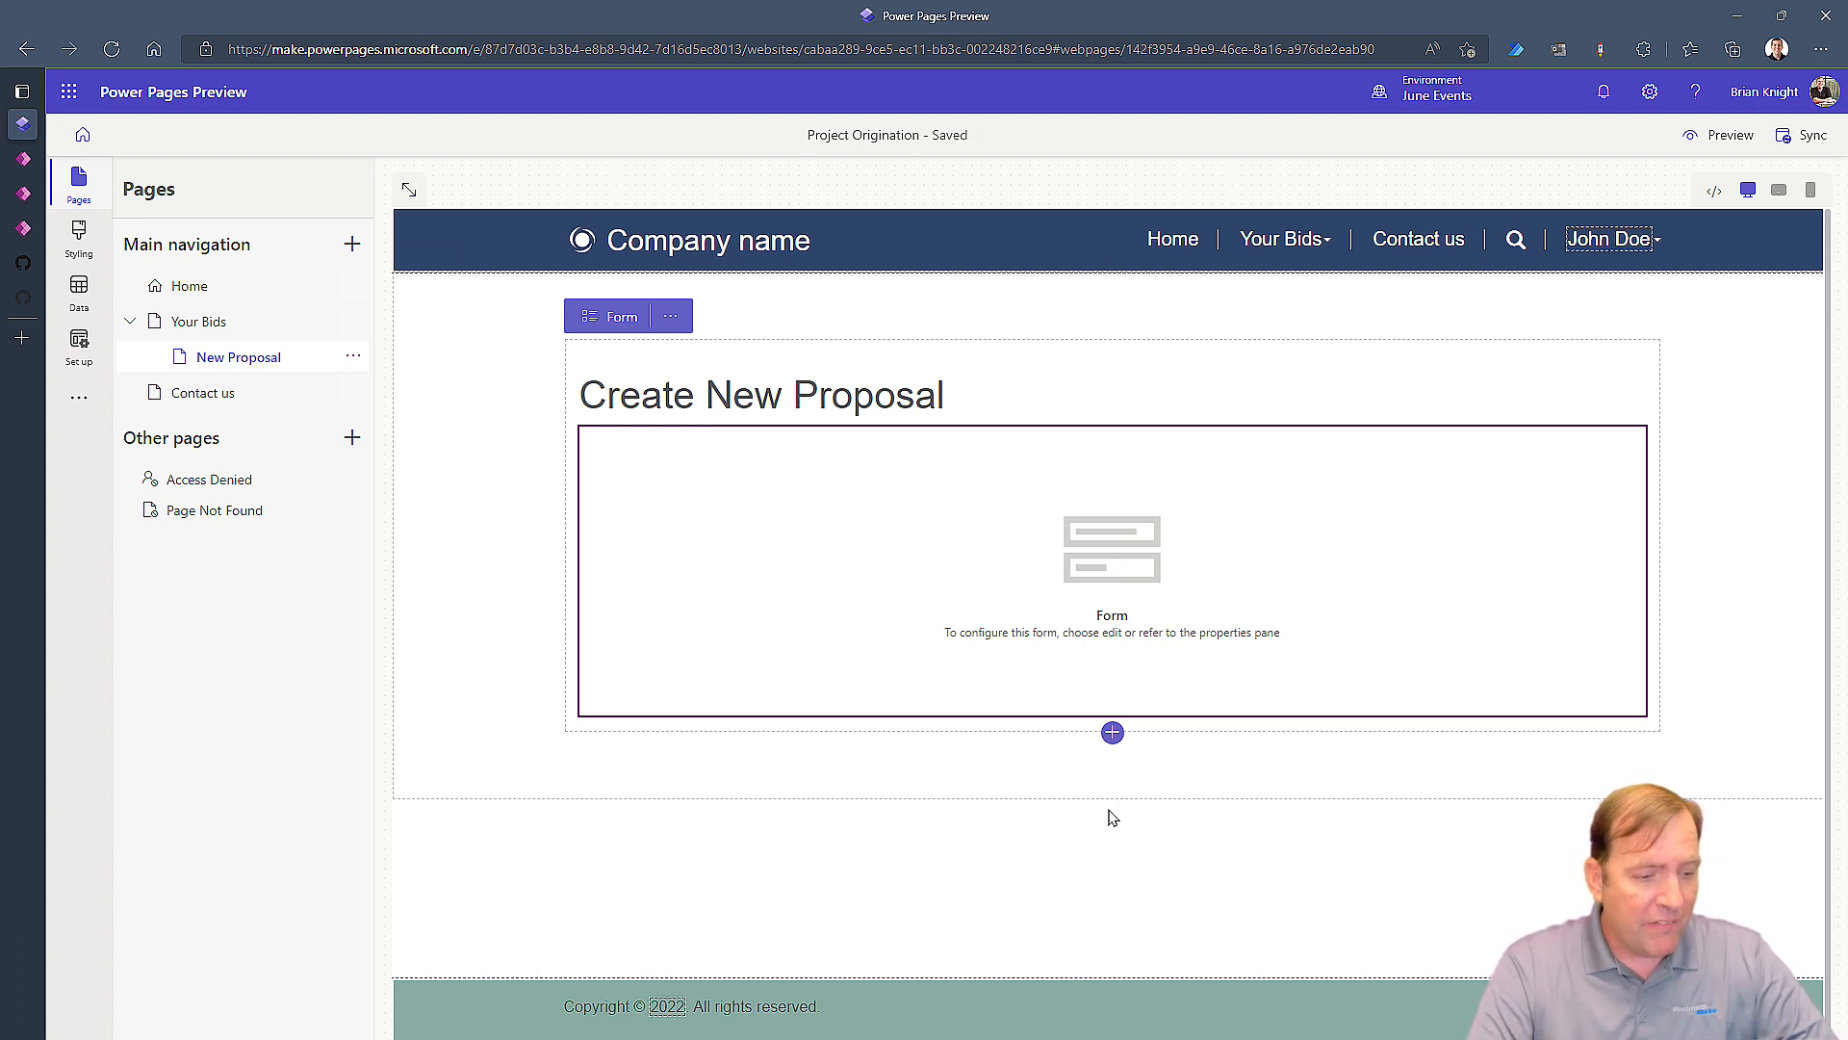
# Step: Reopen the settings of the form under the Create New Proposal heading to review them, and close them without changes
pyautogui.click(1065, 594)
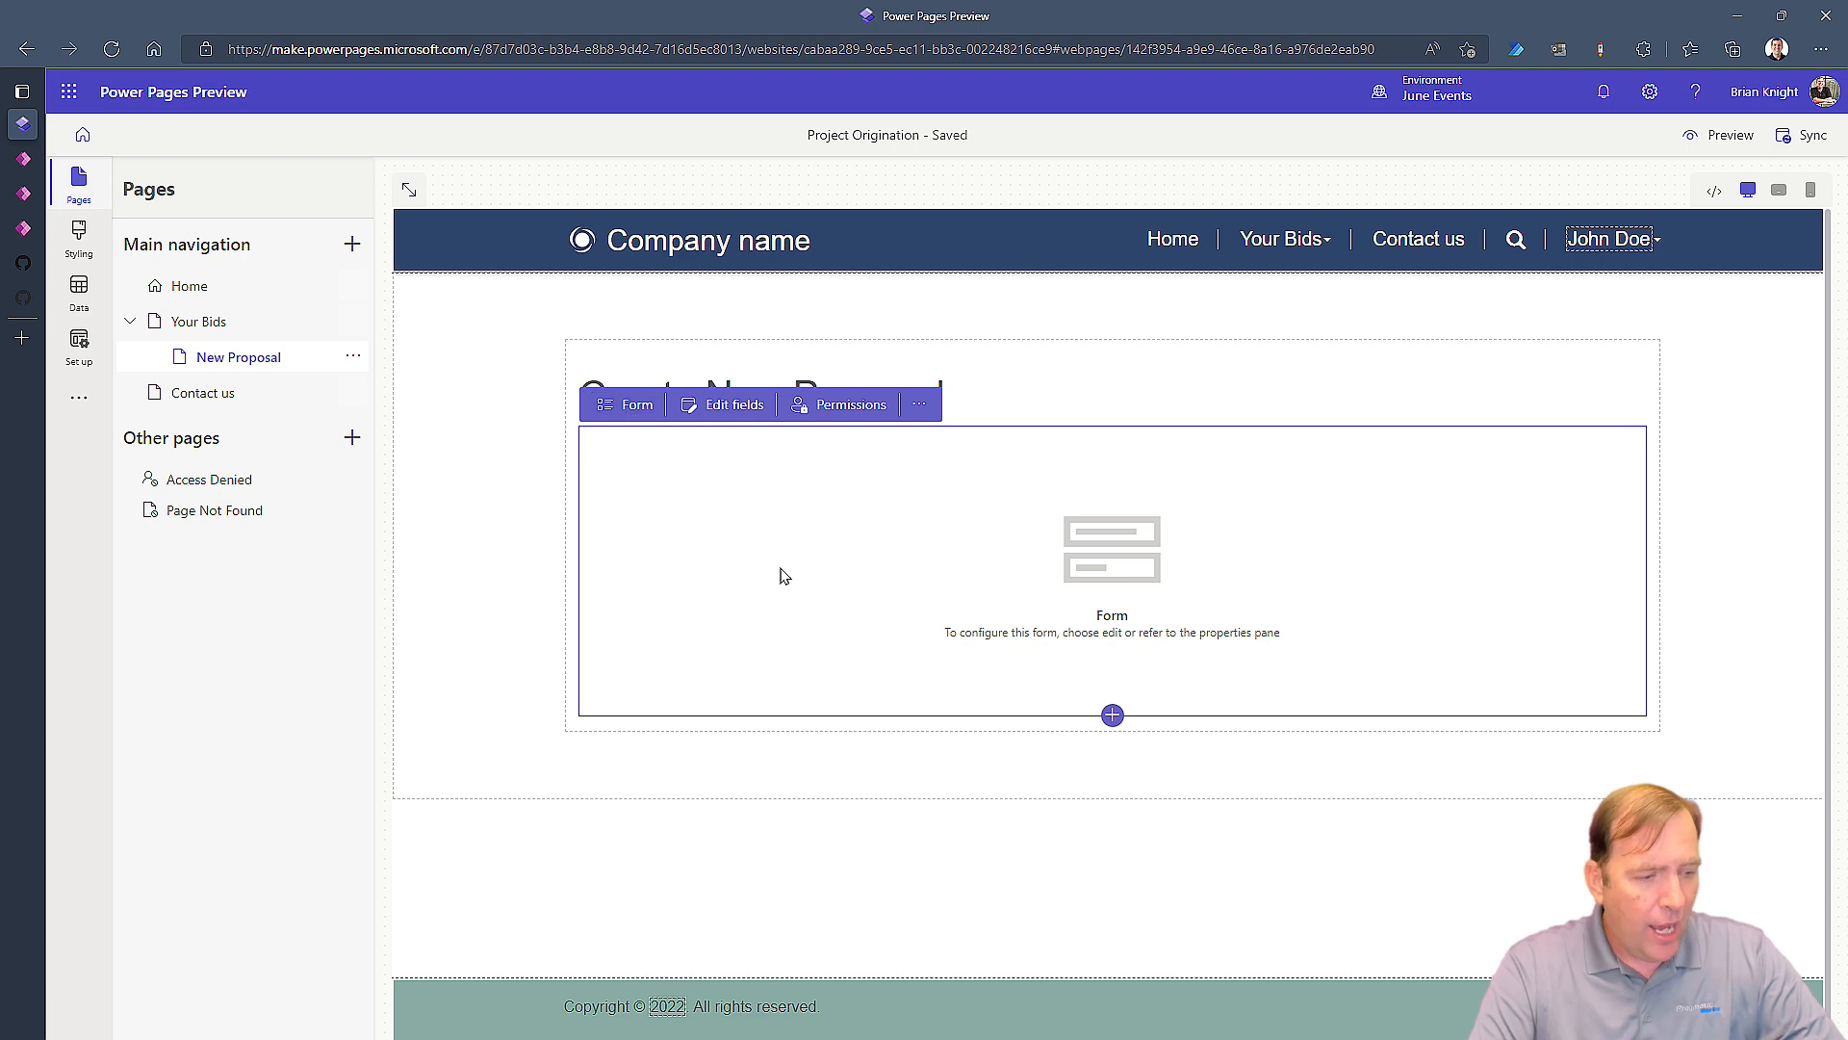
pyautogui.click(632, 405)
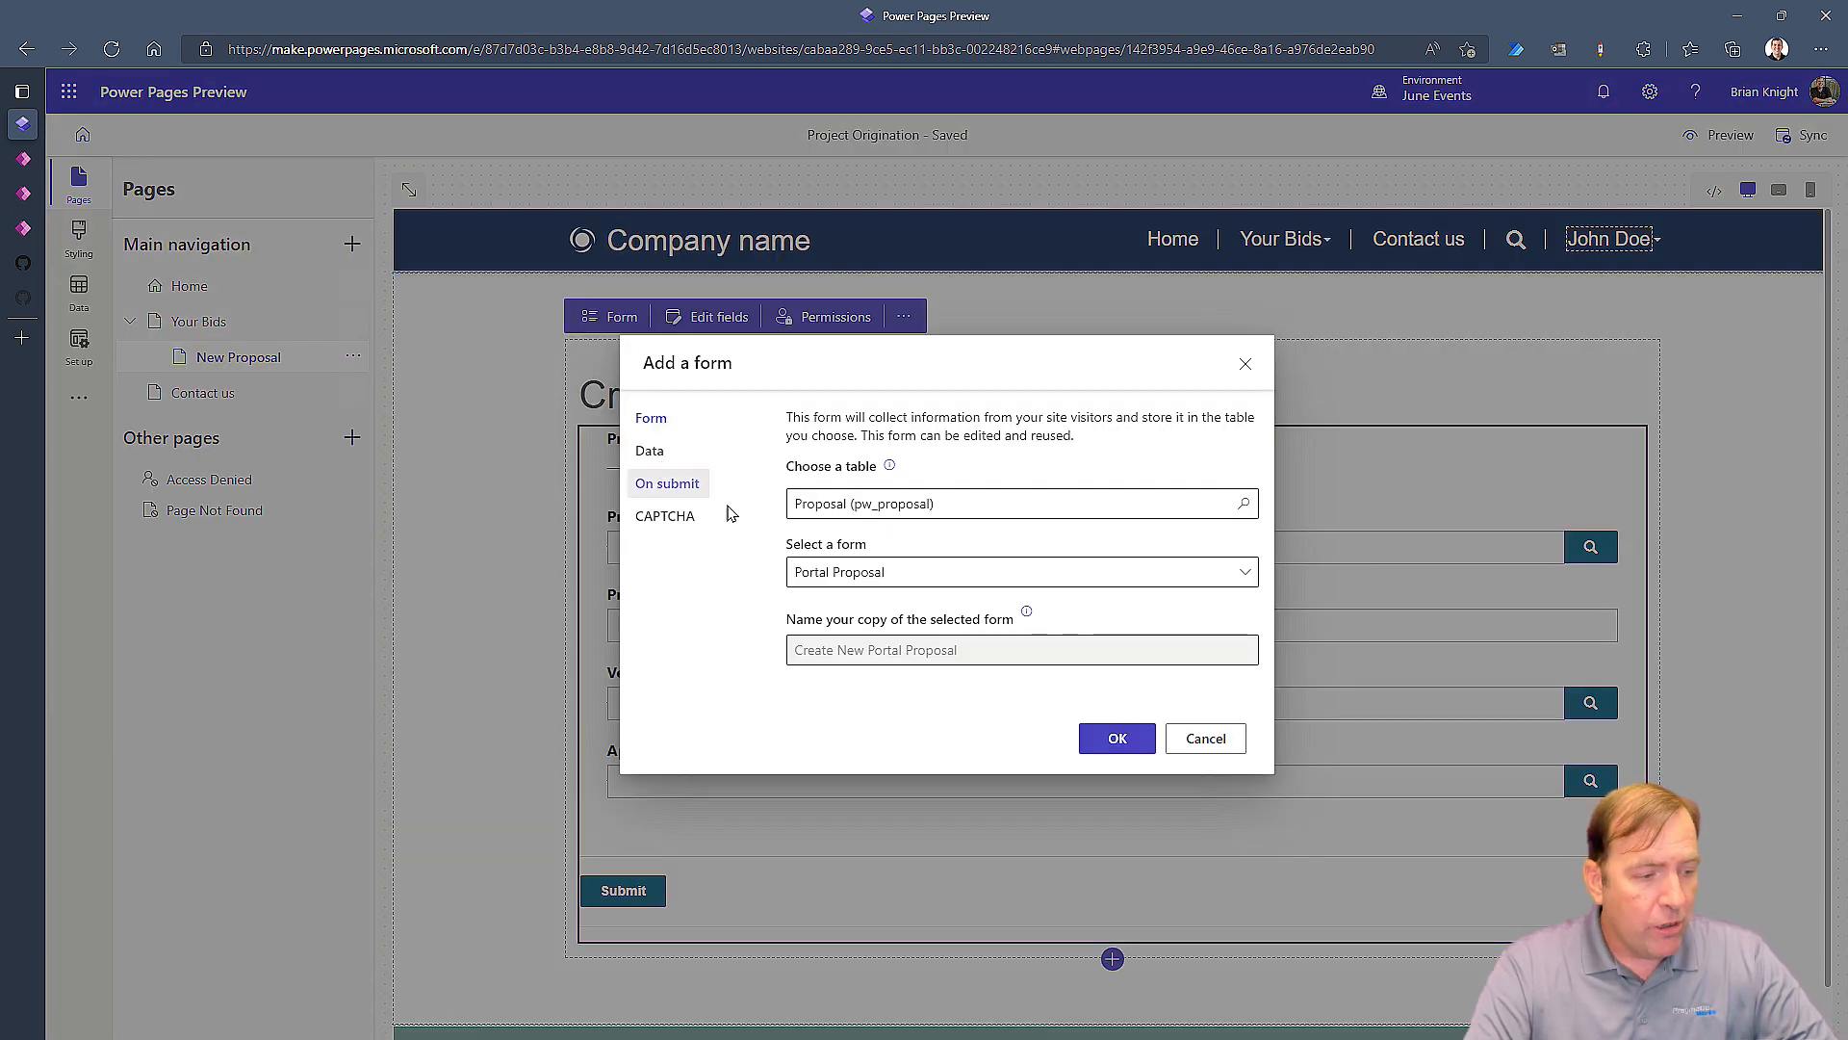
pyautogui.click(1202, 743)
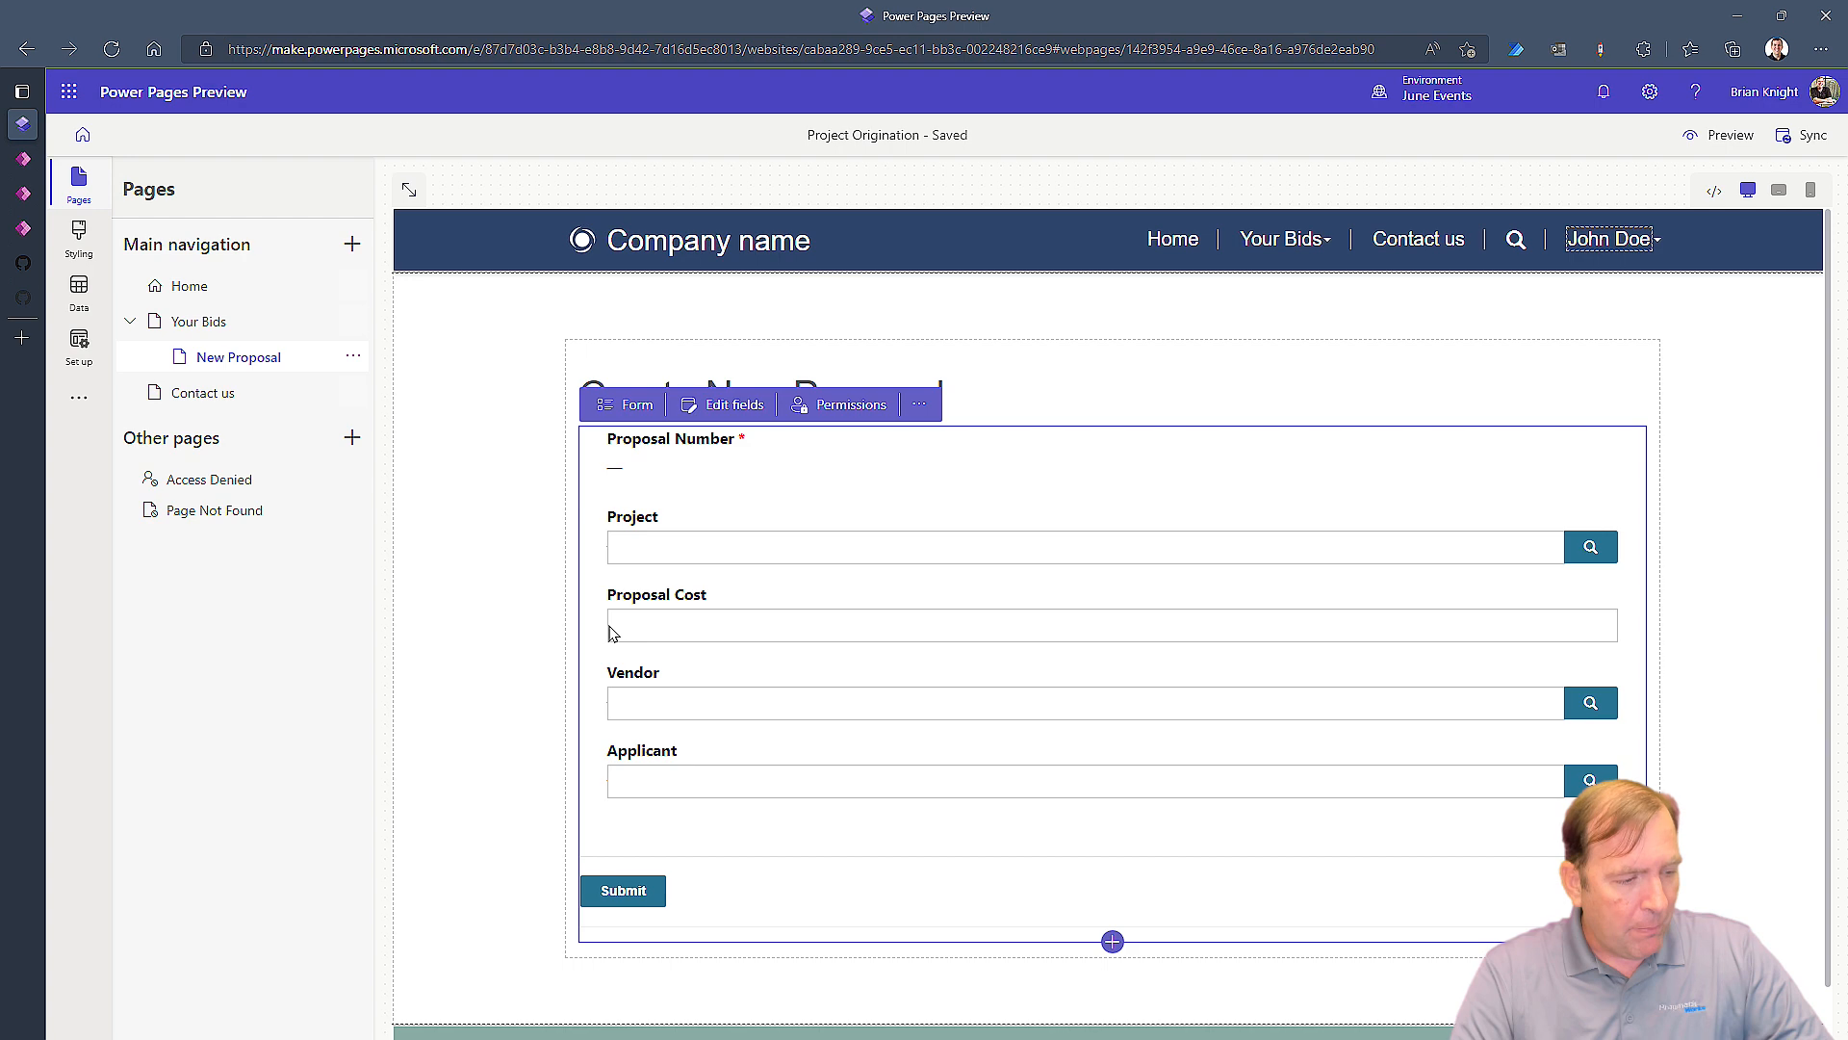
# Step: Preview the New Proposal page in the browser and check the record lookups of the Project, Vendor and Applicant fields
pyautogui.click(1687, 137)
pyautogui.click(1666, 185)
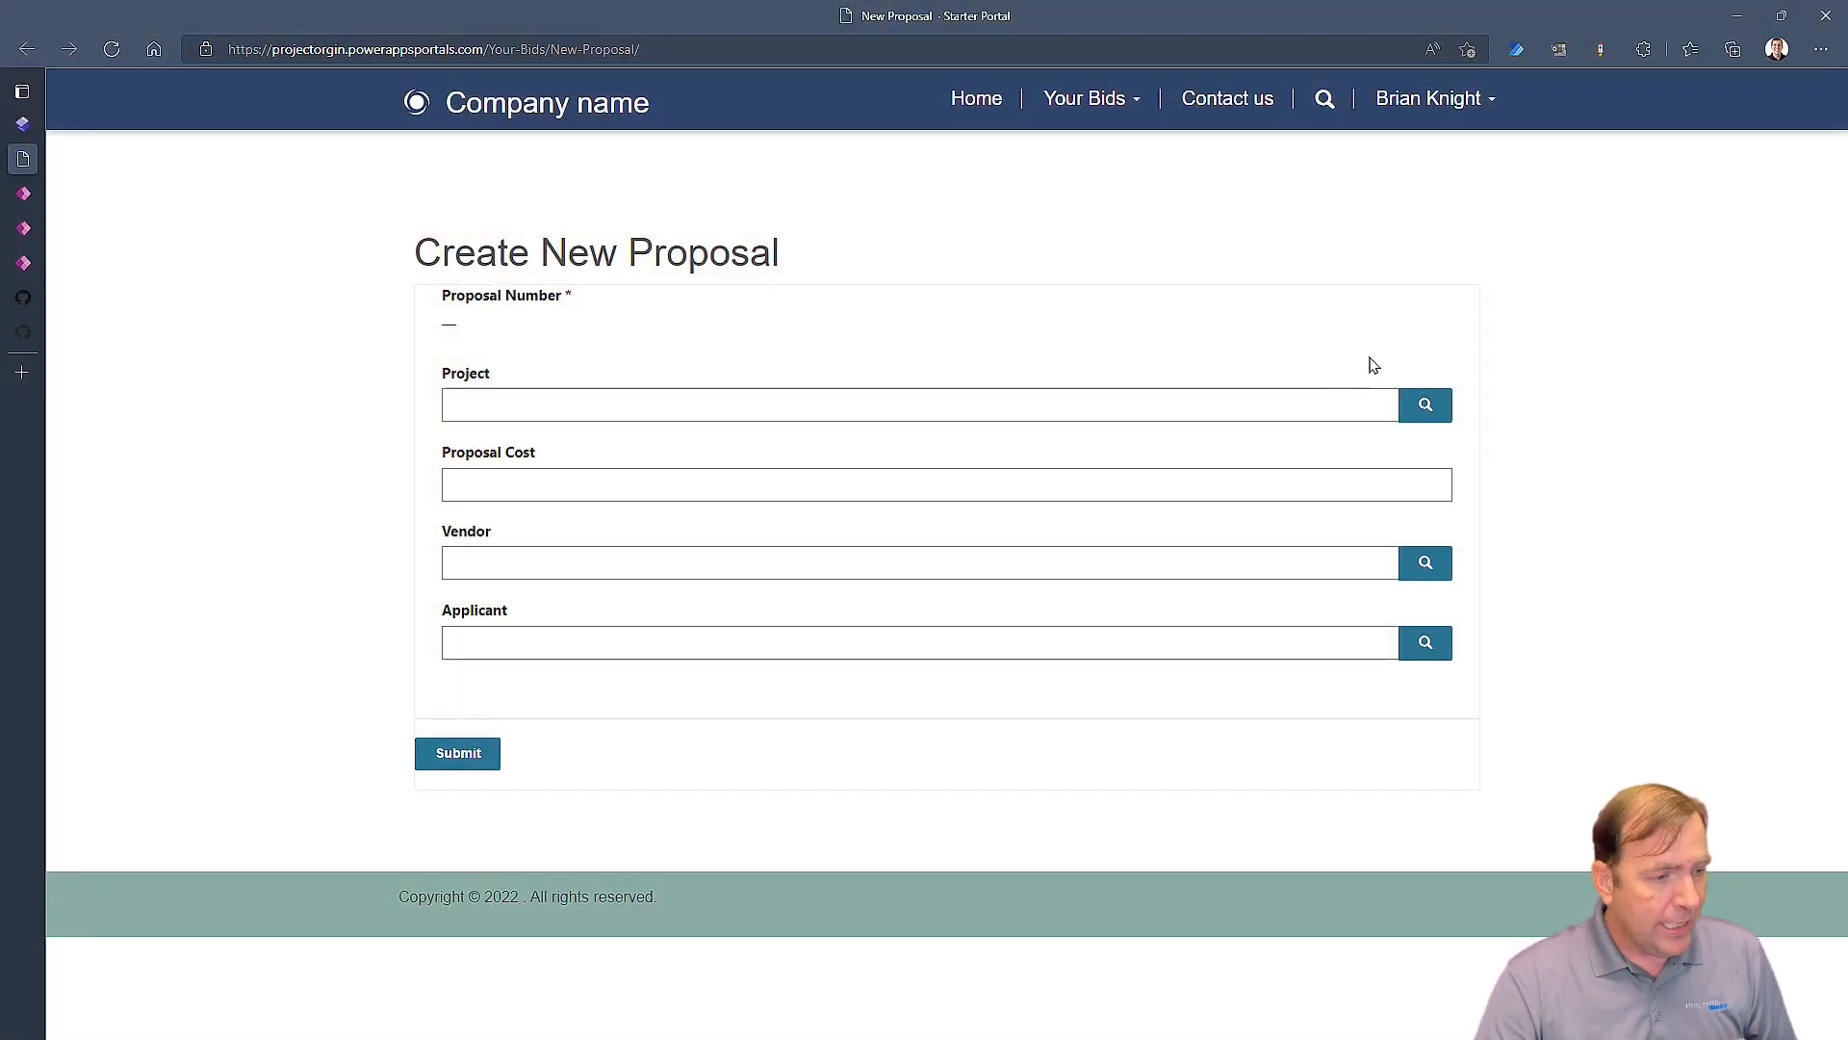
pyautogui.click(1422, 414)
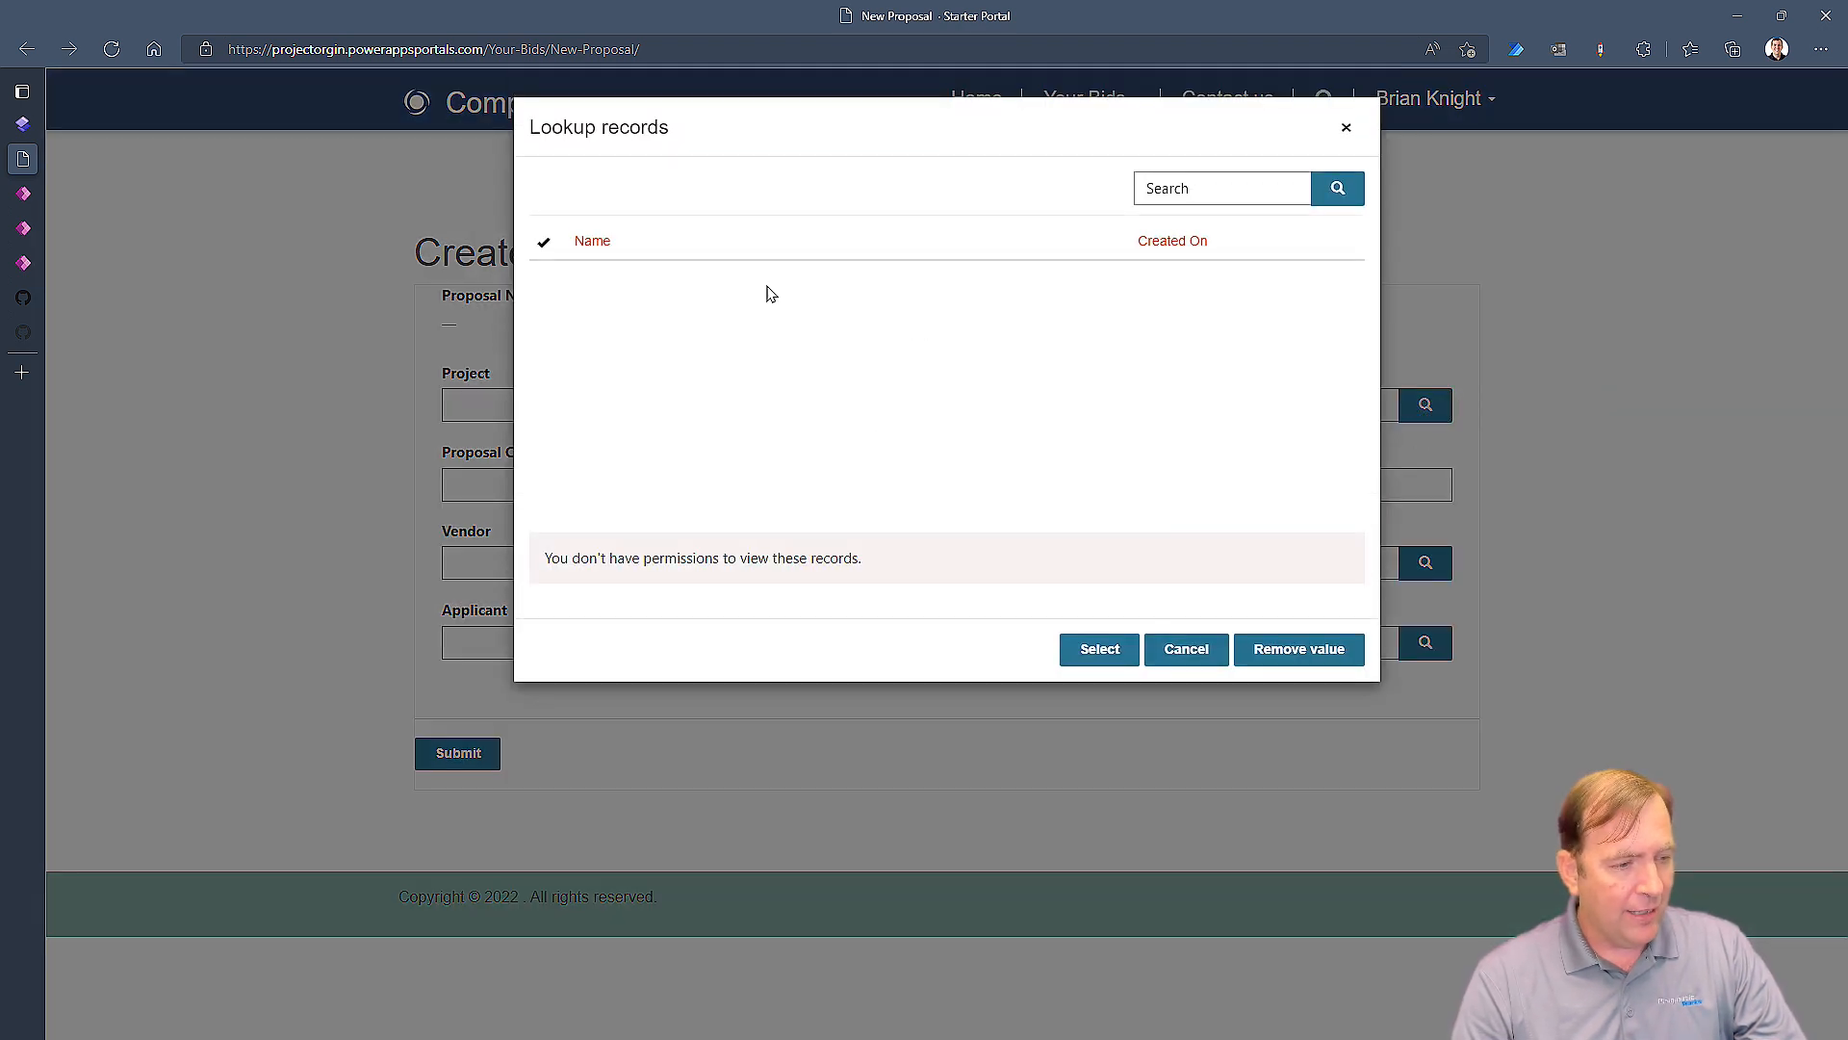
pyautogui.moveTo(864, 559); pyautogui.dragTo(551, 556)
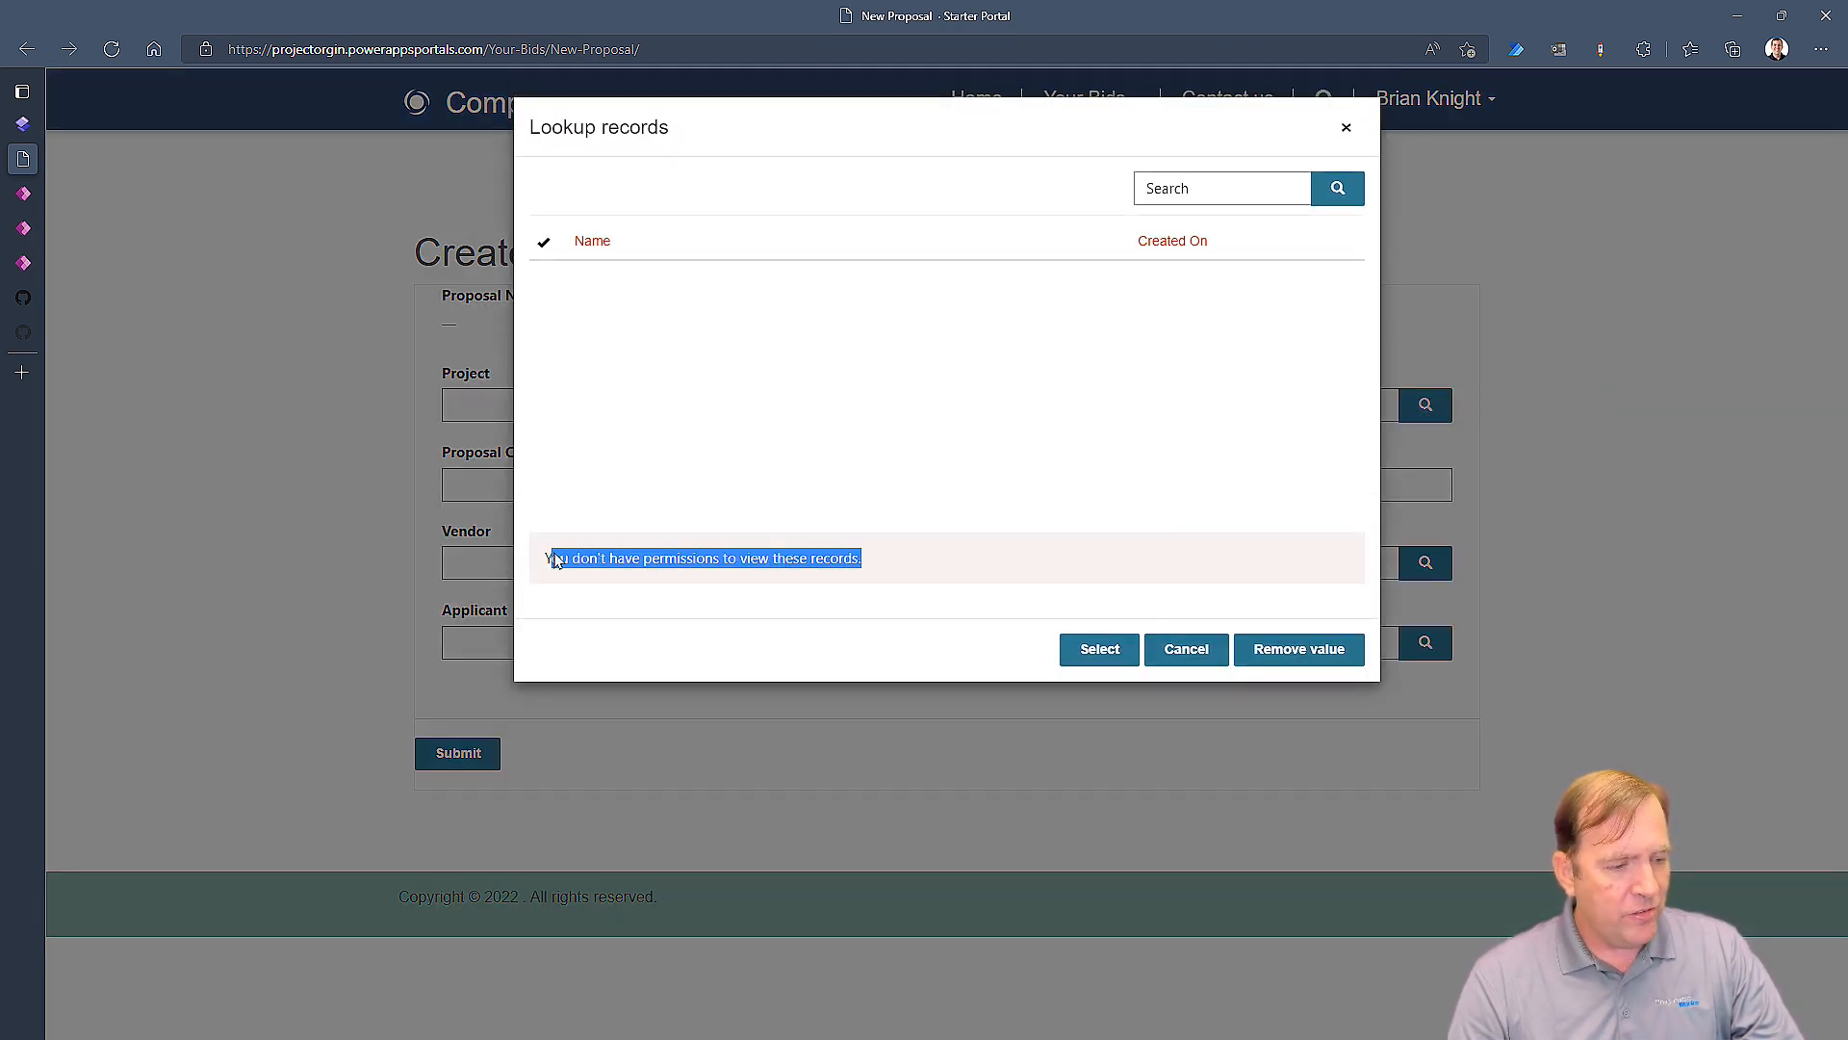
pyautogui.click(1168, 652)
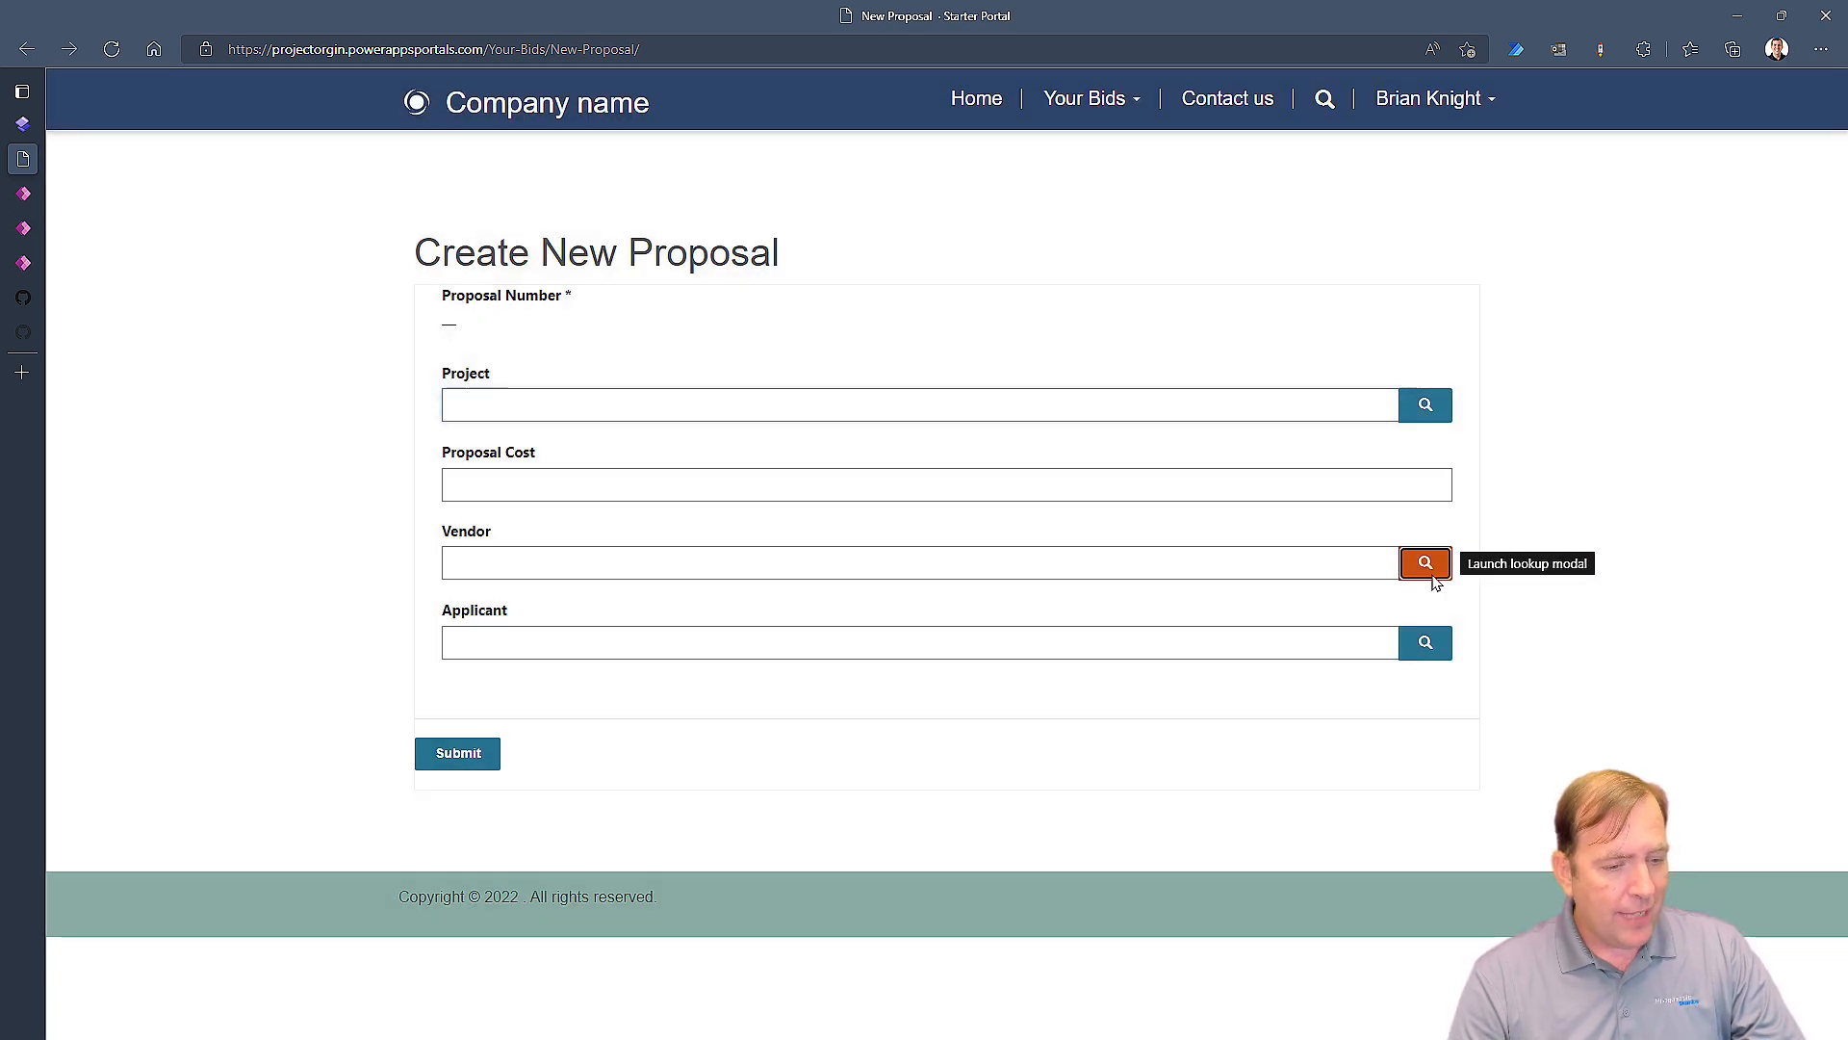
pyautogui.click(1426, 568)
pyautogui.click(1191, 657)
pyautogui.click(1430, 648)
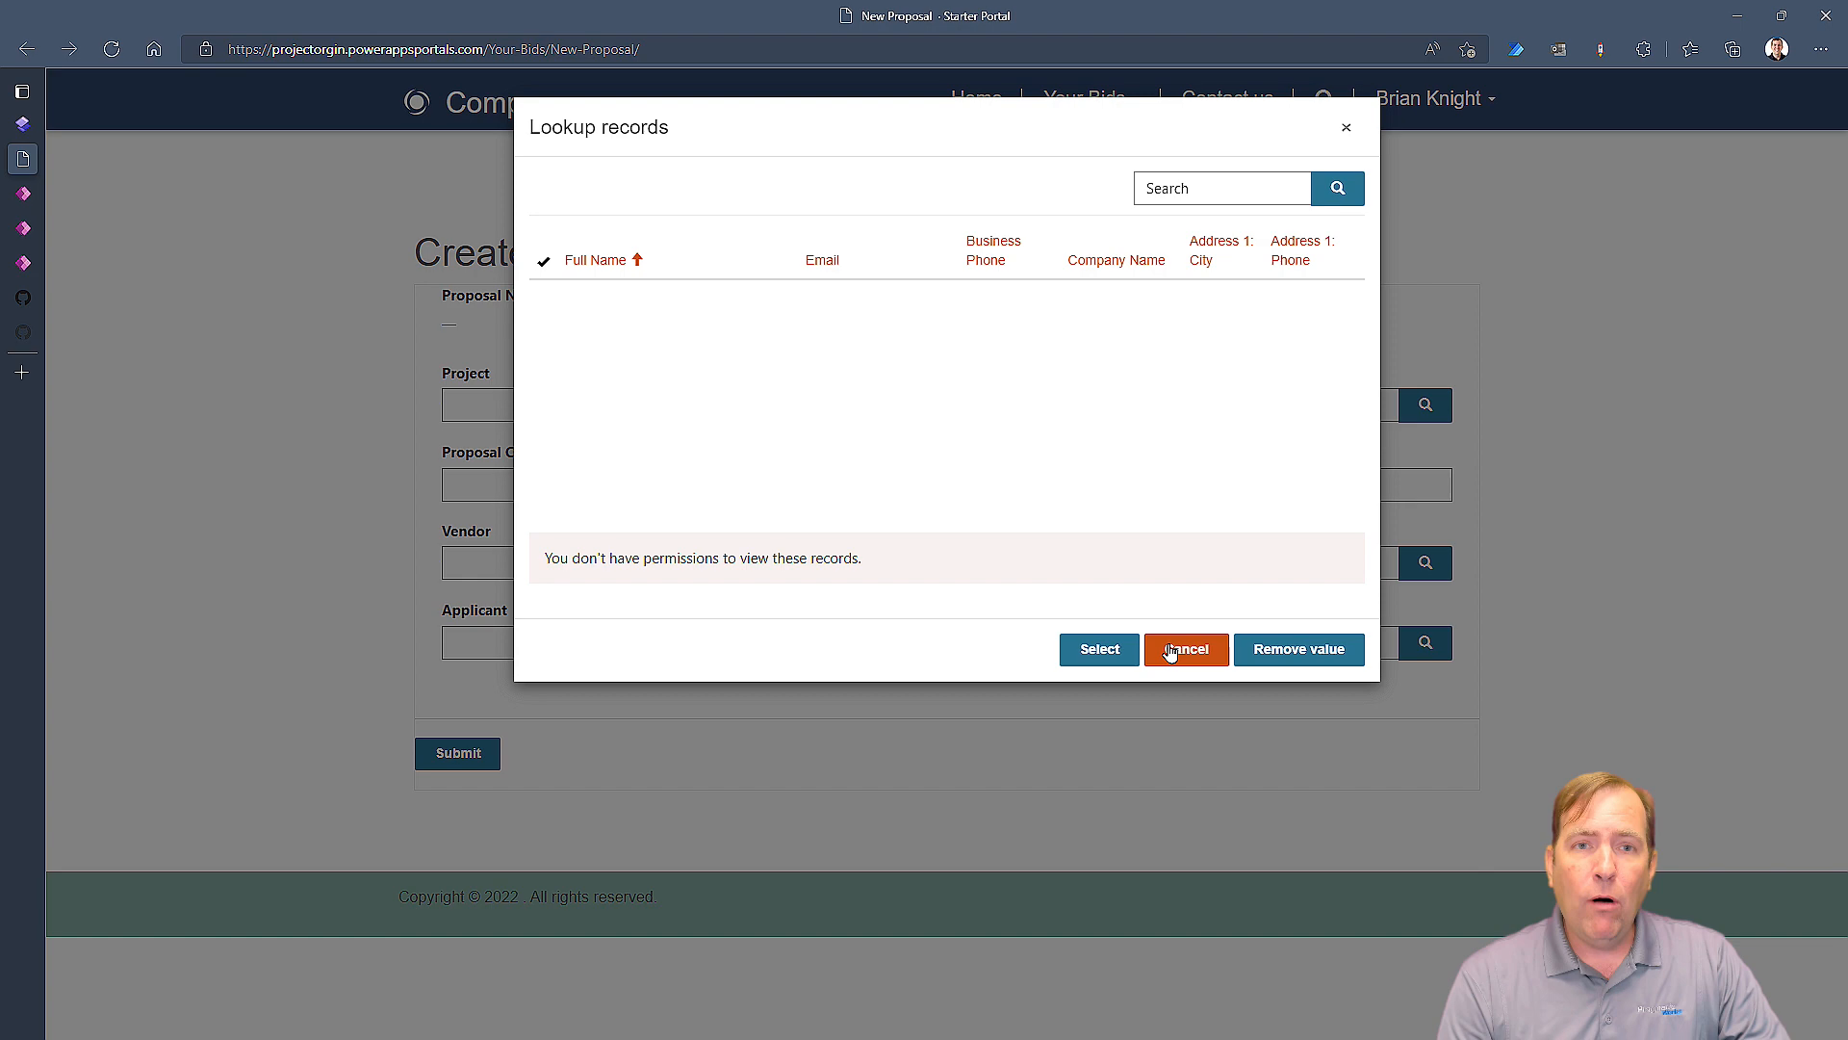
pyautogui.click(1171, 652)
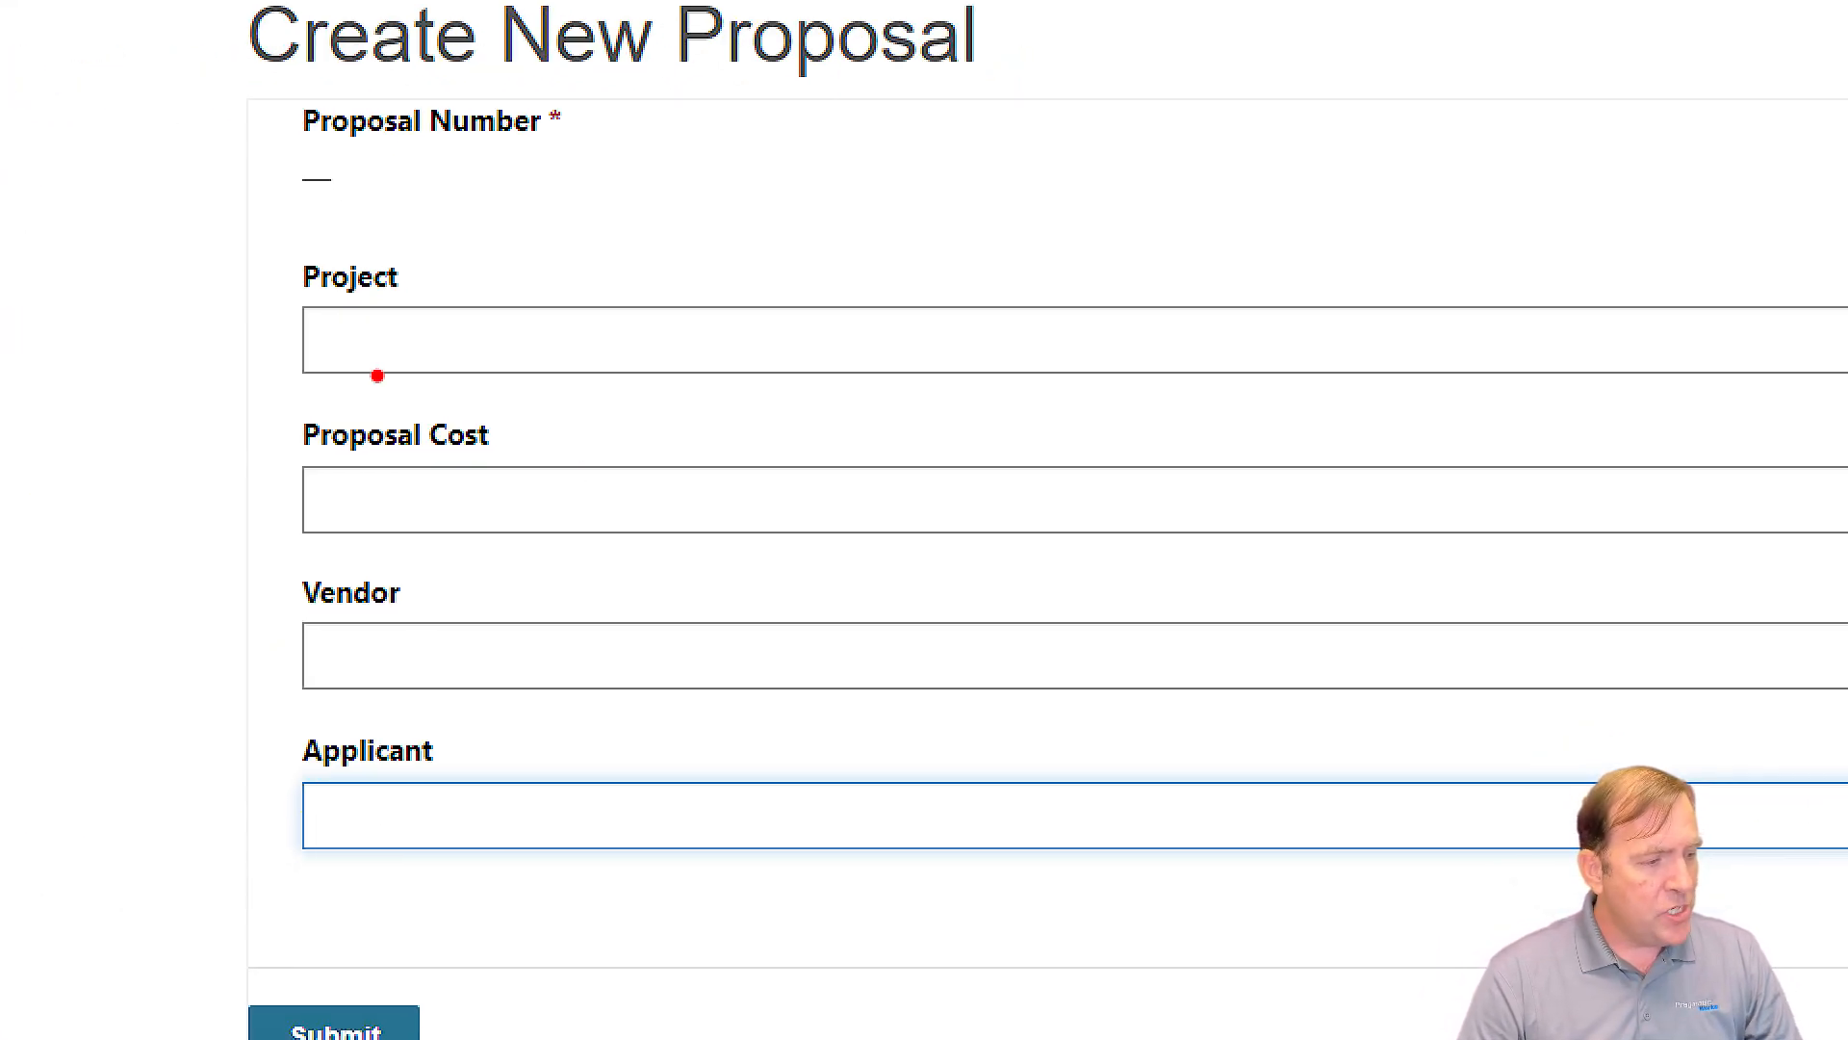
pyautogui.moveTo(416, 274); pyautogui.dragTo(488, 265)
pyautogui.moveTo(412, 591); pyautogui.dragTo(498, 584)
pyautogui.moveTo(447, 760); pyautogui.dragTo(519, 759)
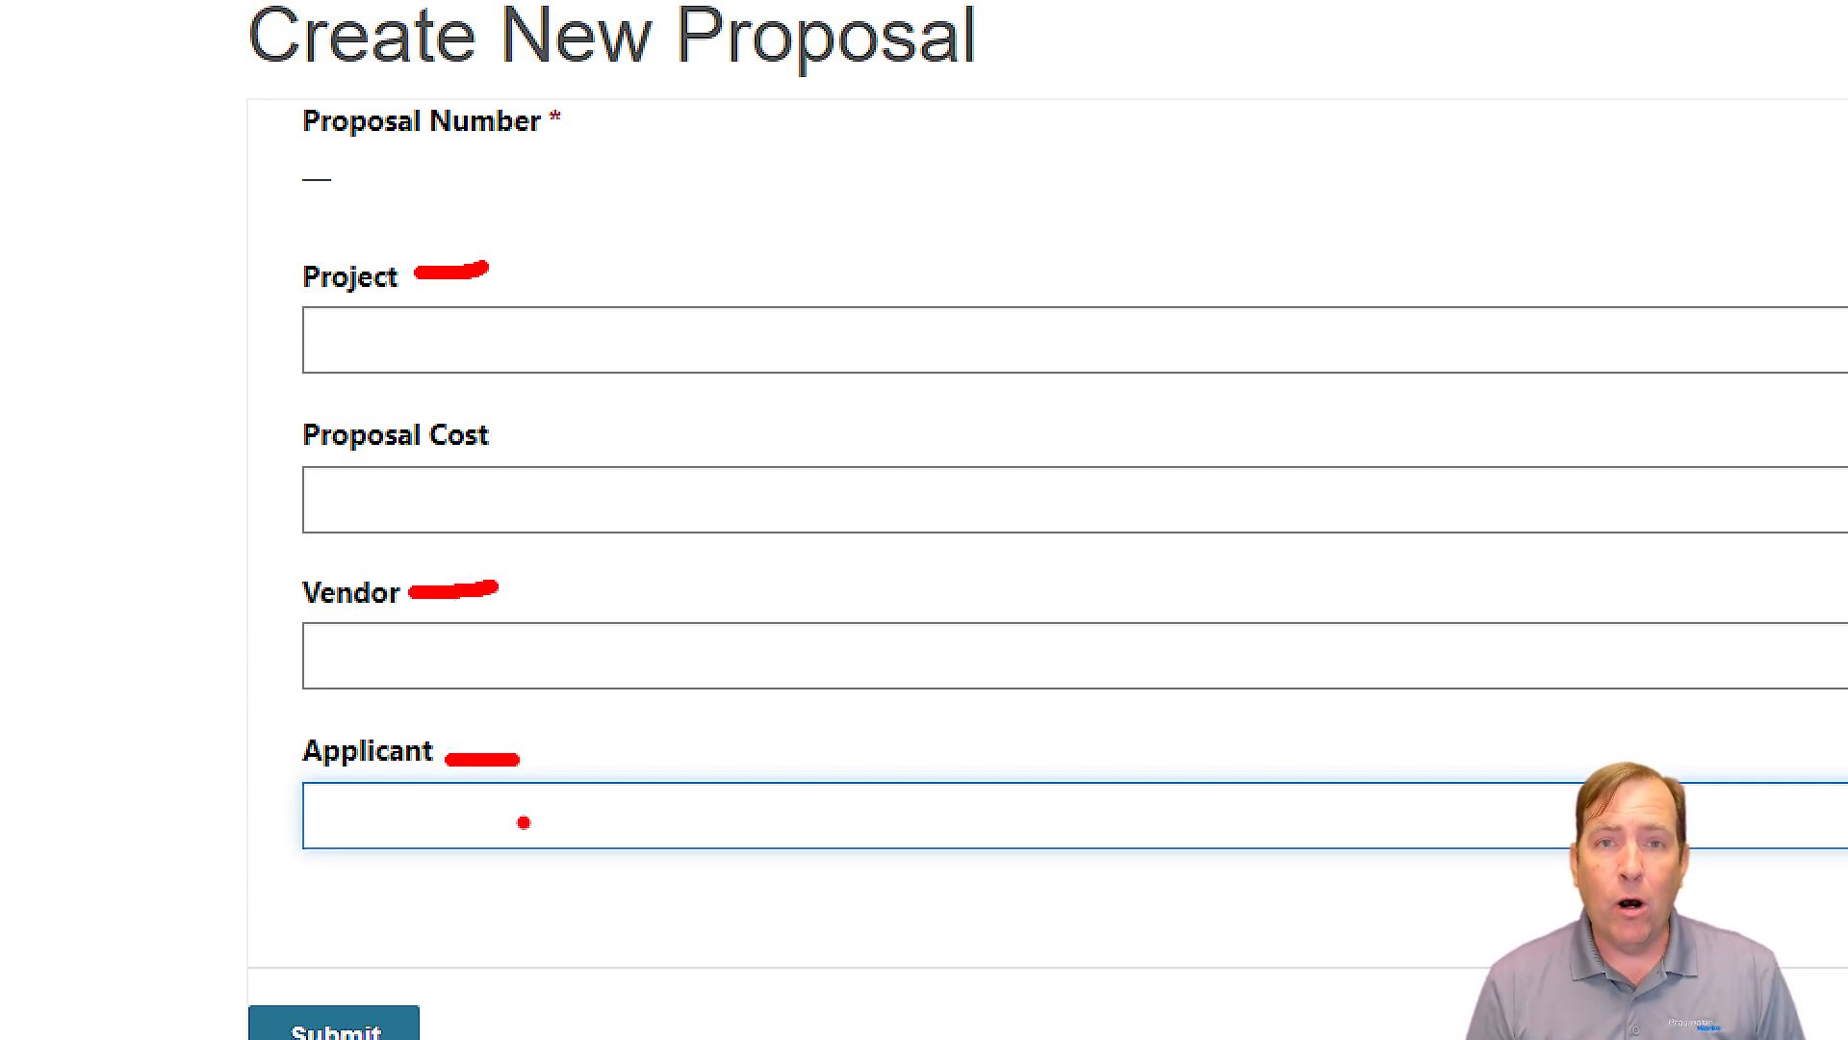
pyautogui.write('t')
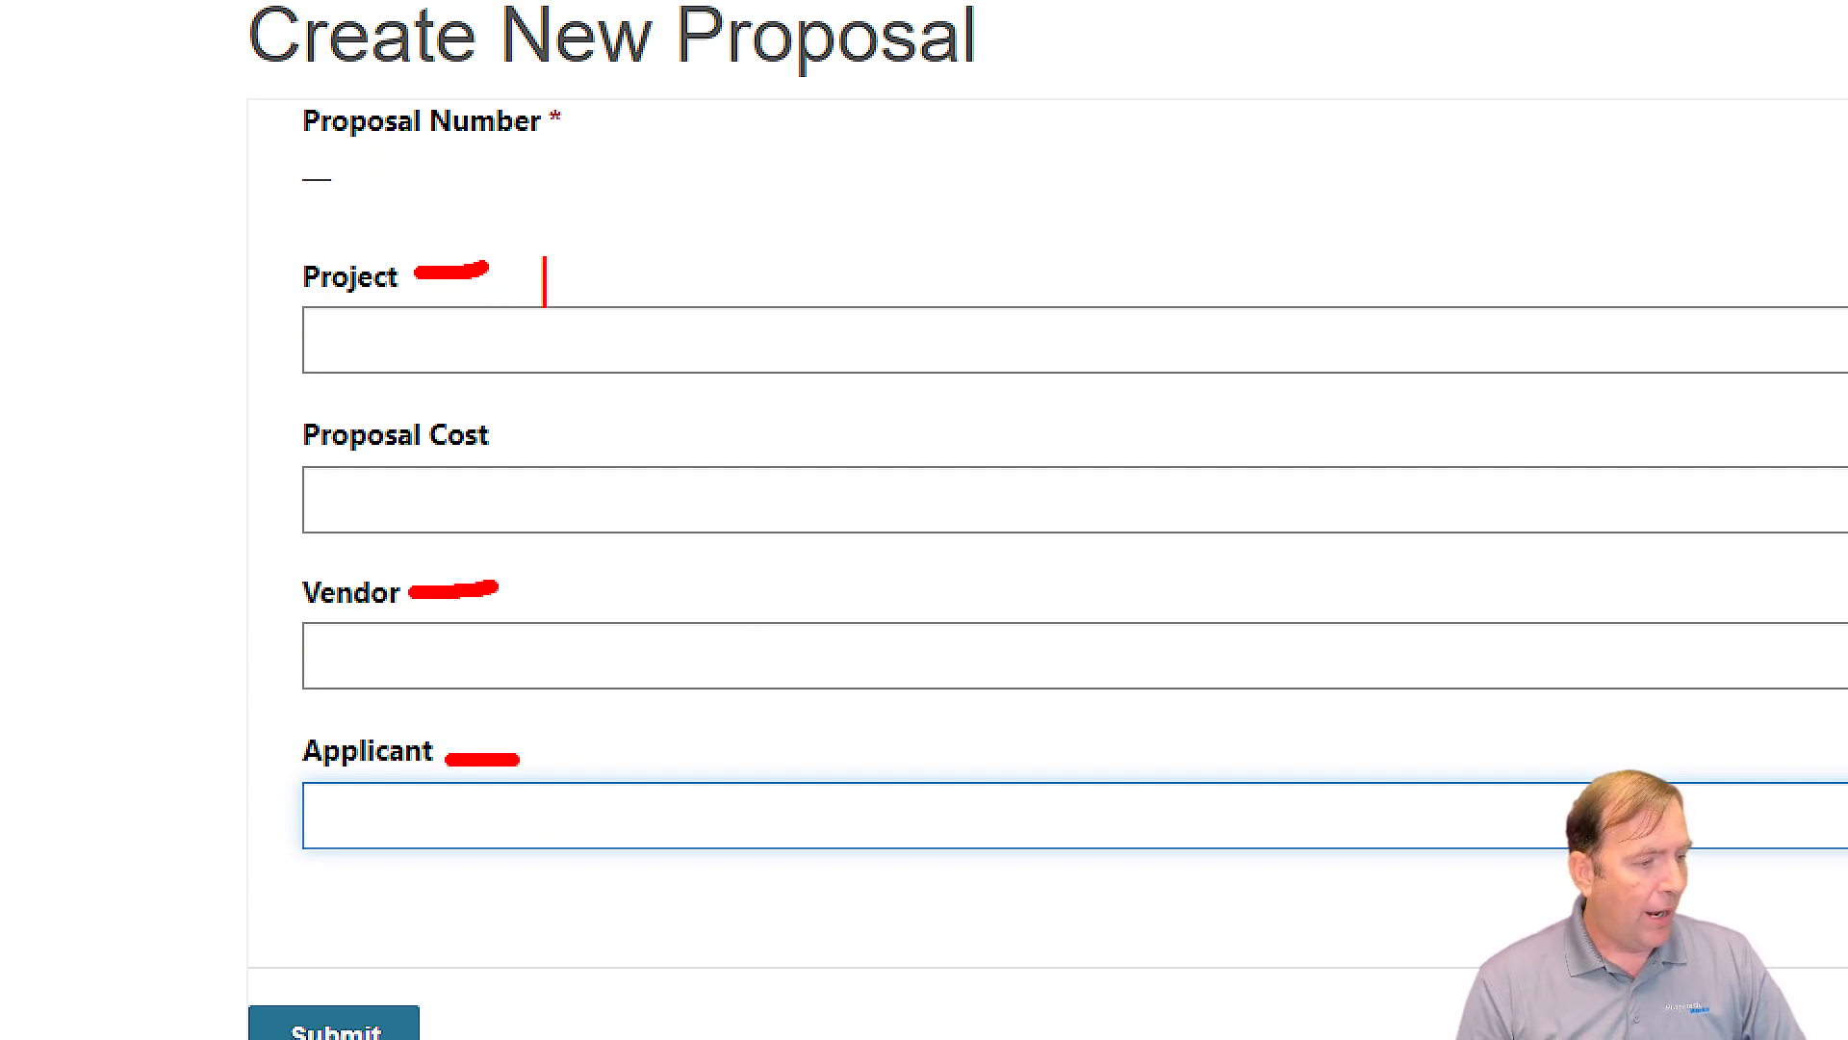
pyautogui.write('pROJECT')
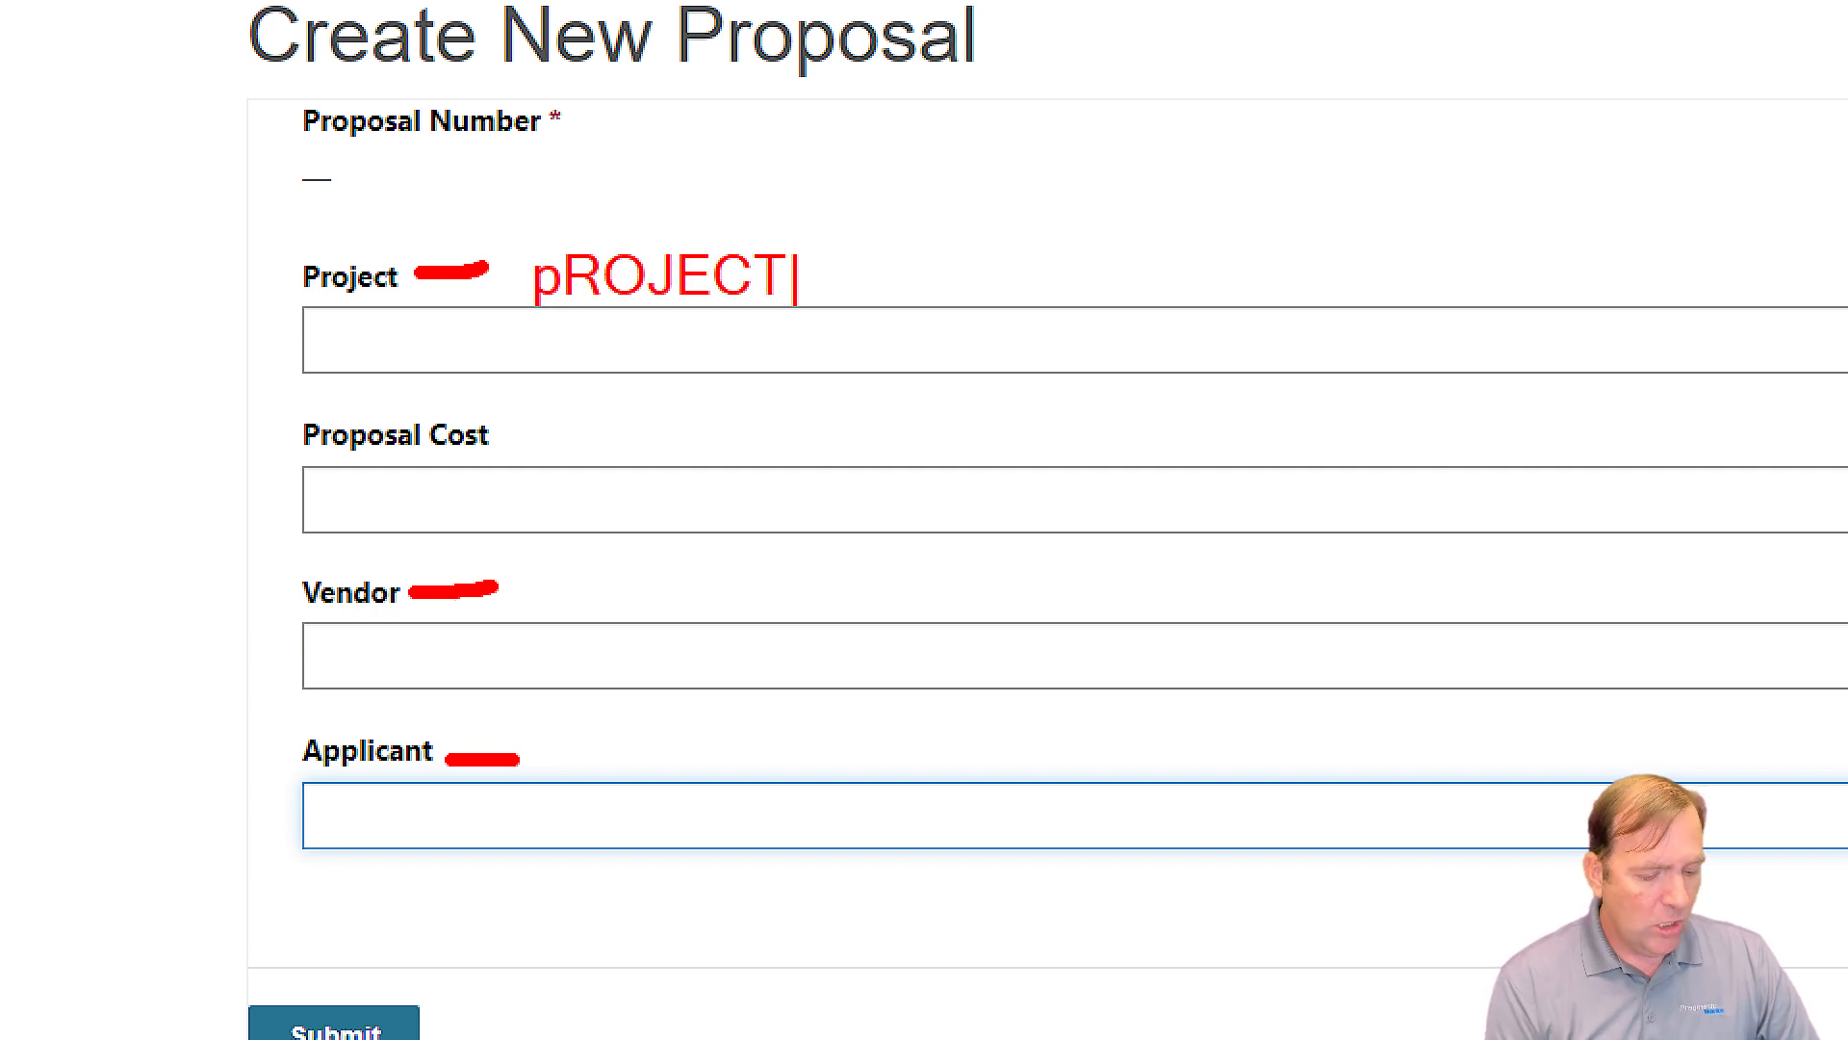
pyautogui.press('BackSpace')
pyautogui.press('BackSpace')
pyautogui.press('BackSpace')
pyautogui.press('BackSpace')
pyautogui.press('BackSpace')
pyautogui.press('BackSpace')
pyautogui.press('BackSpace')
pyautogui.write('p')
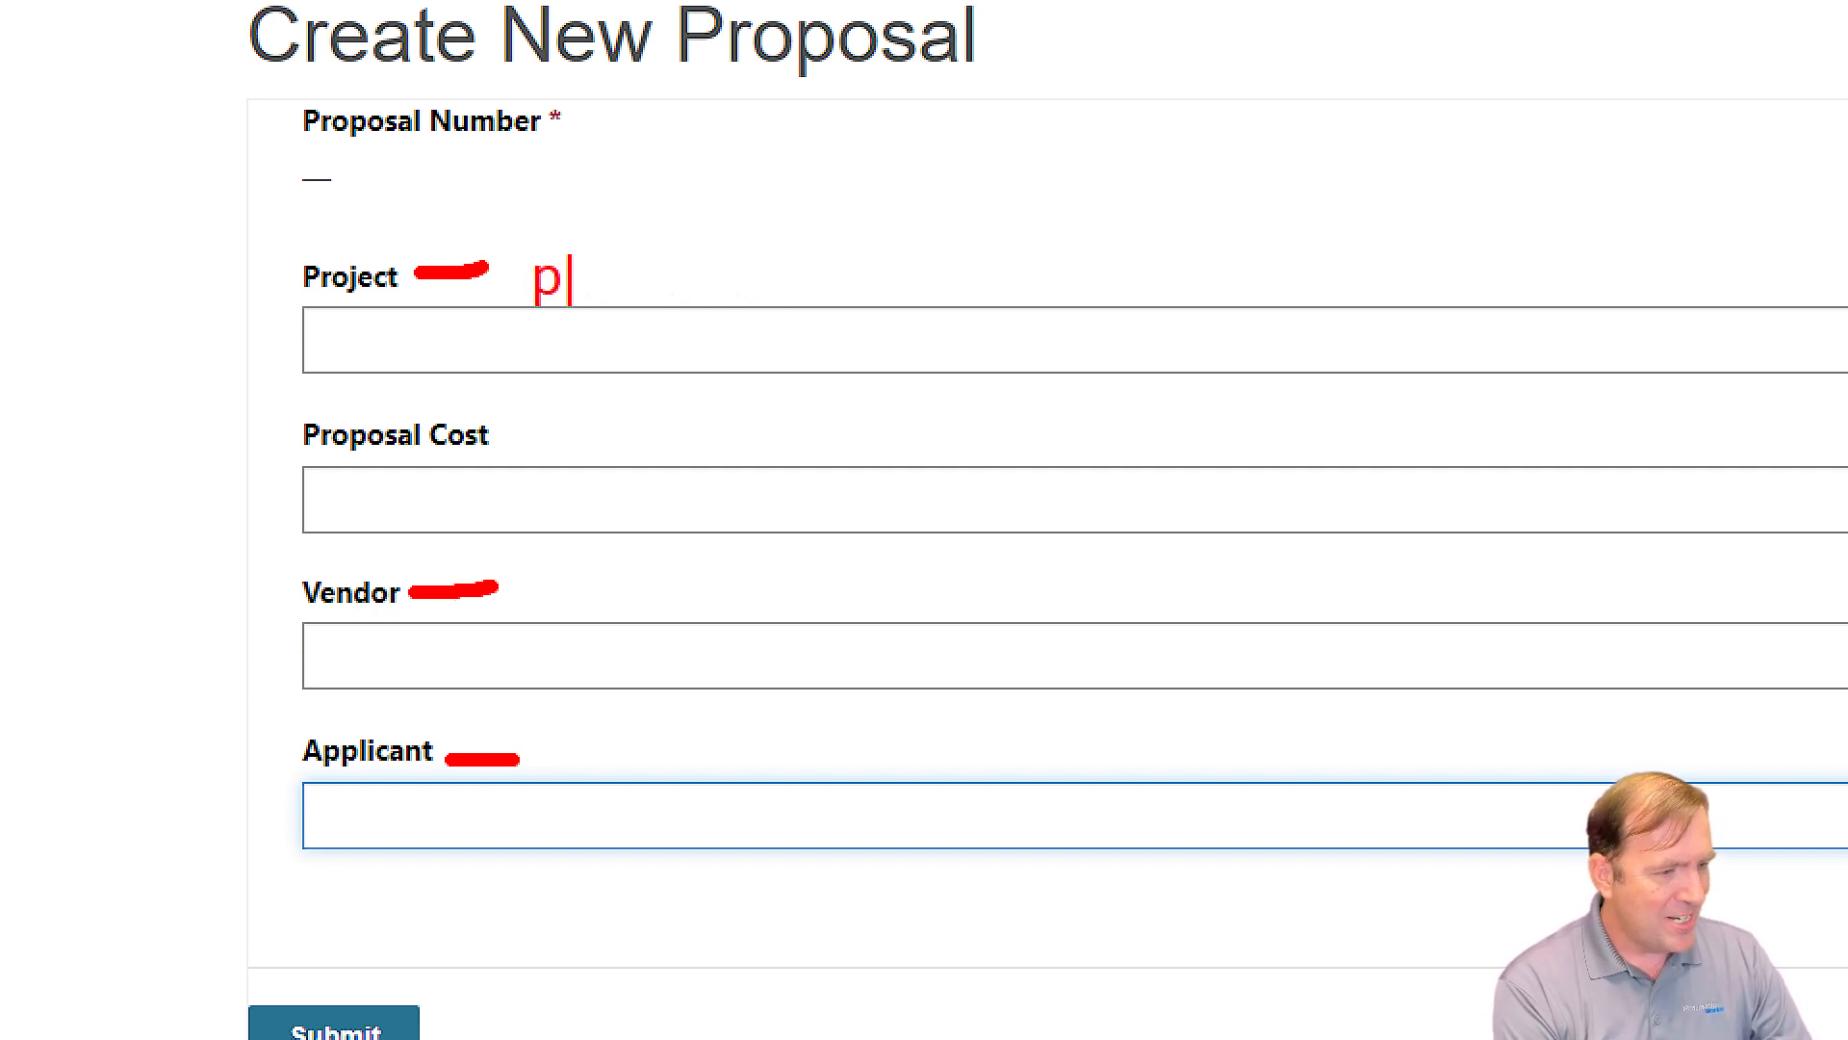
pyautogui.press('BackSpace')
pyautogui.write('Project')
pyautogui.click(510, 598)
pyautogui.write('Account')
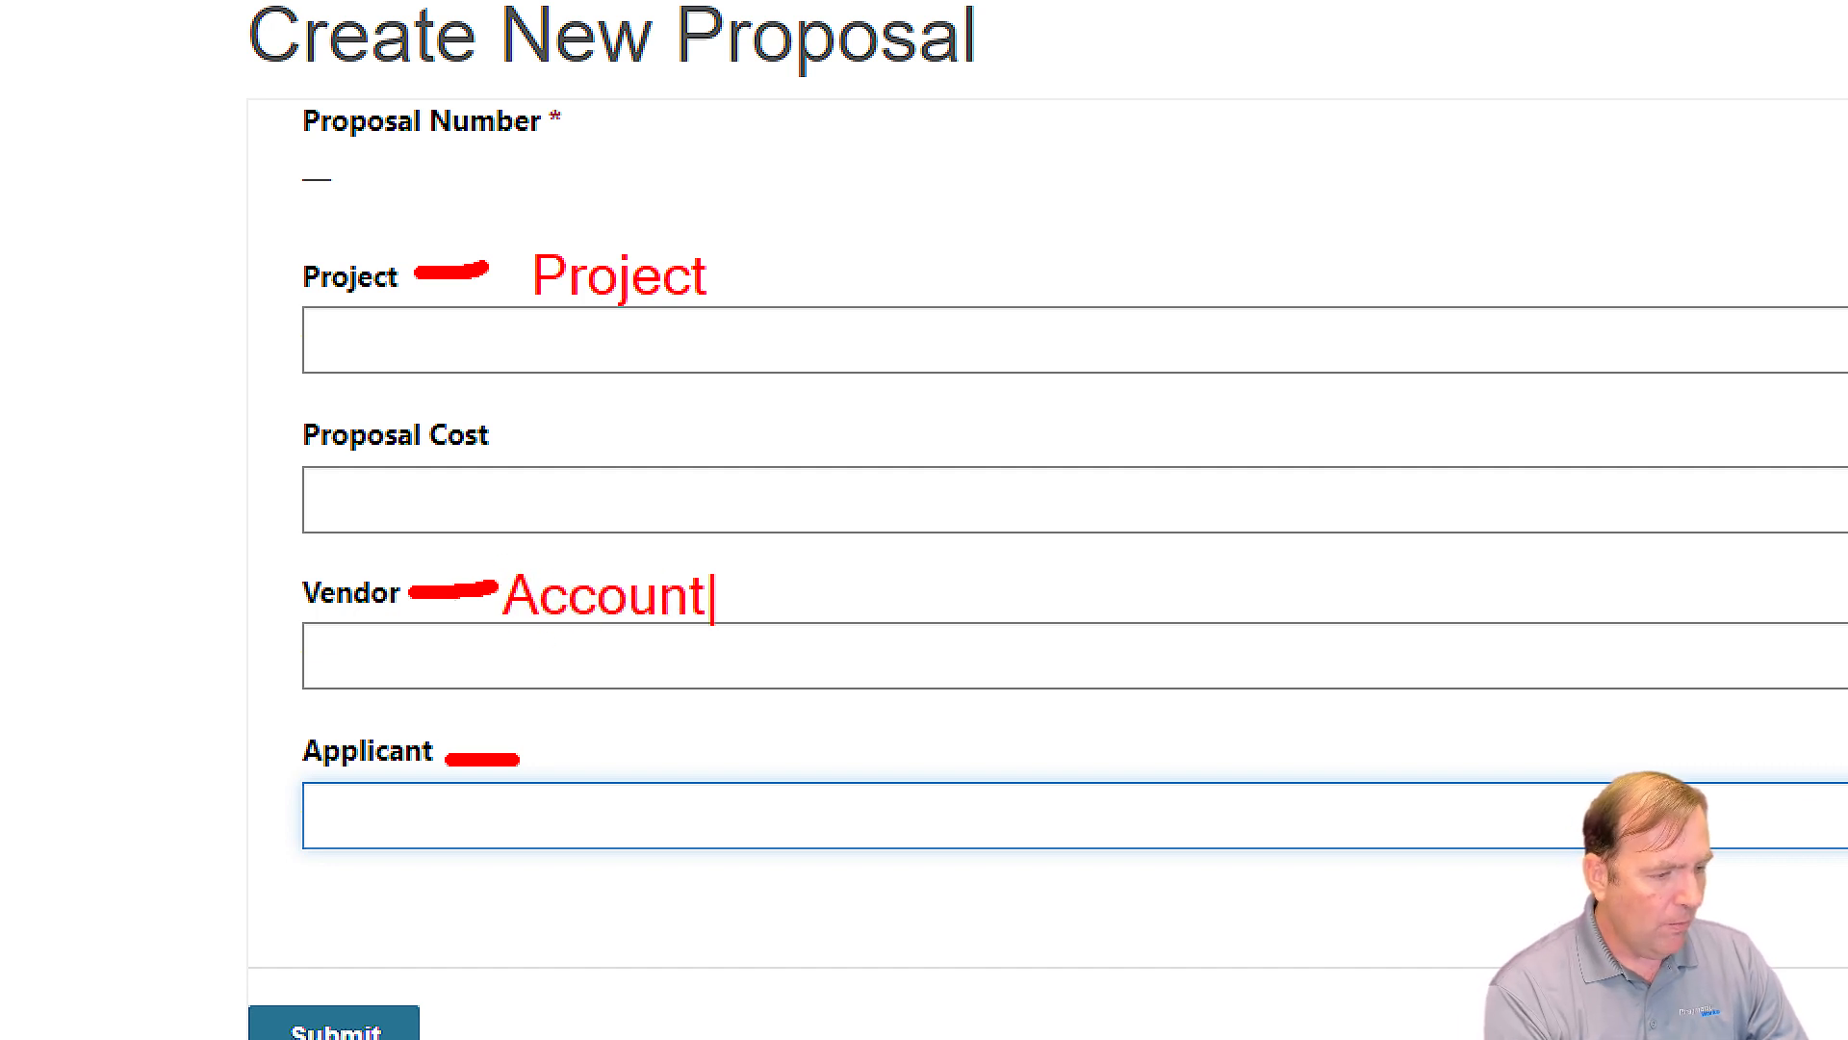
pyautogui.click(537, 741)
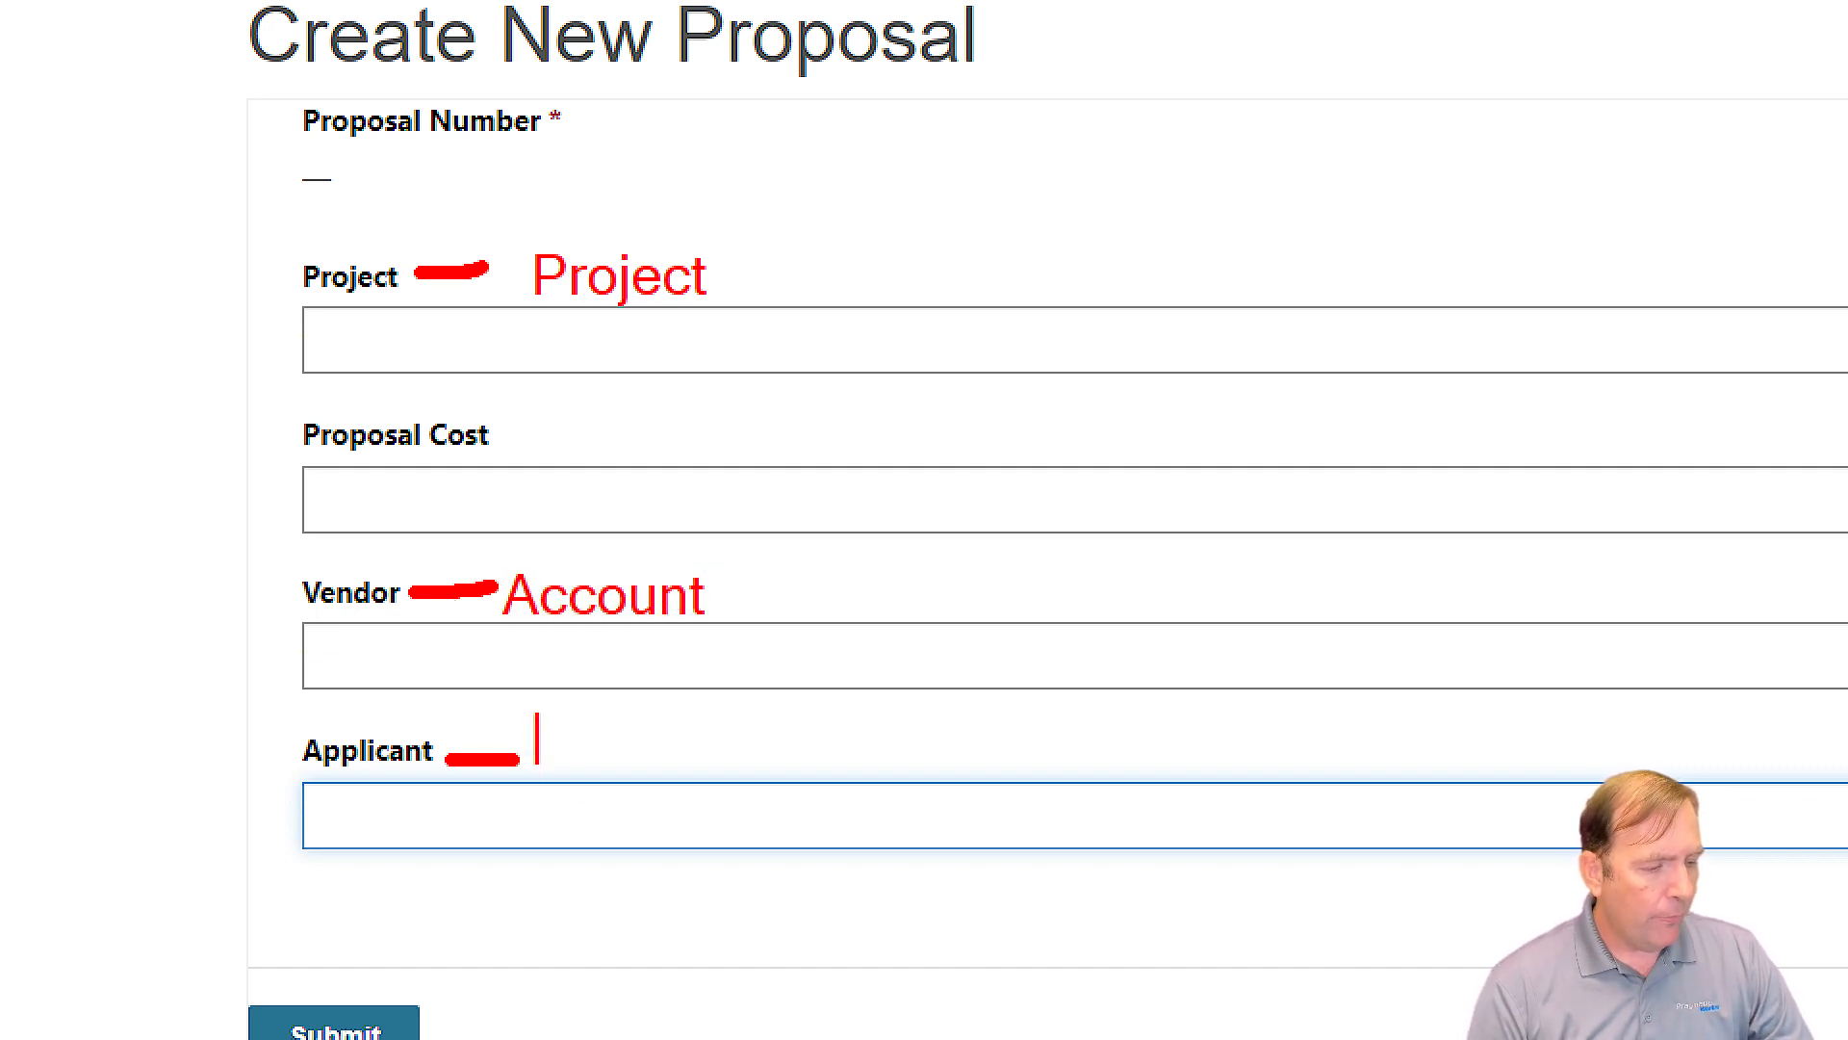
pyautogui.write('Contact')
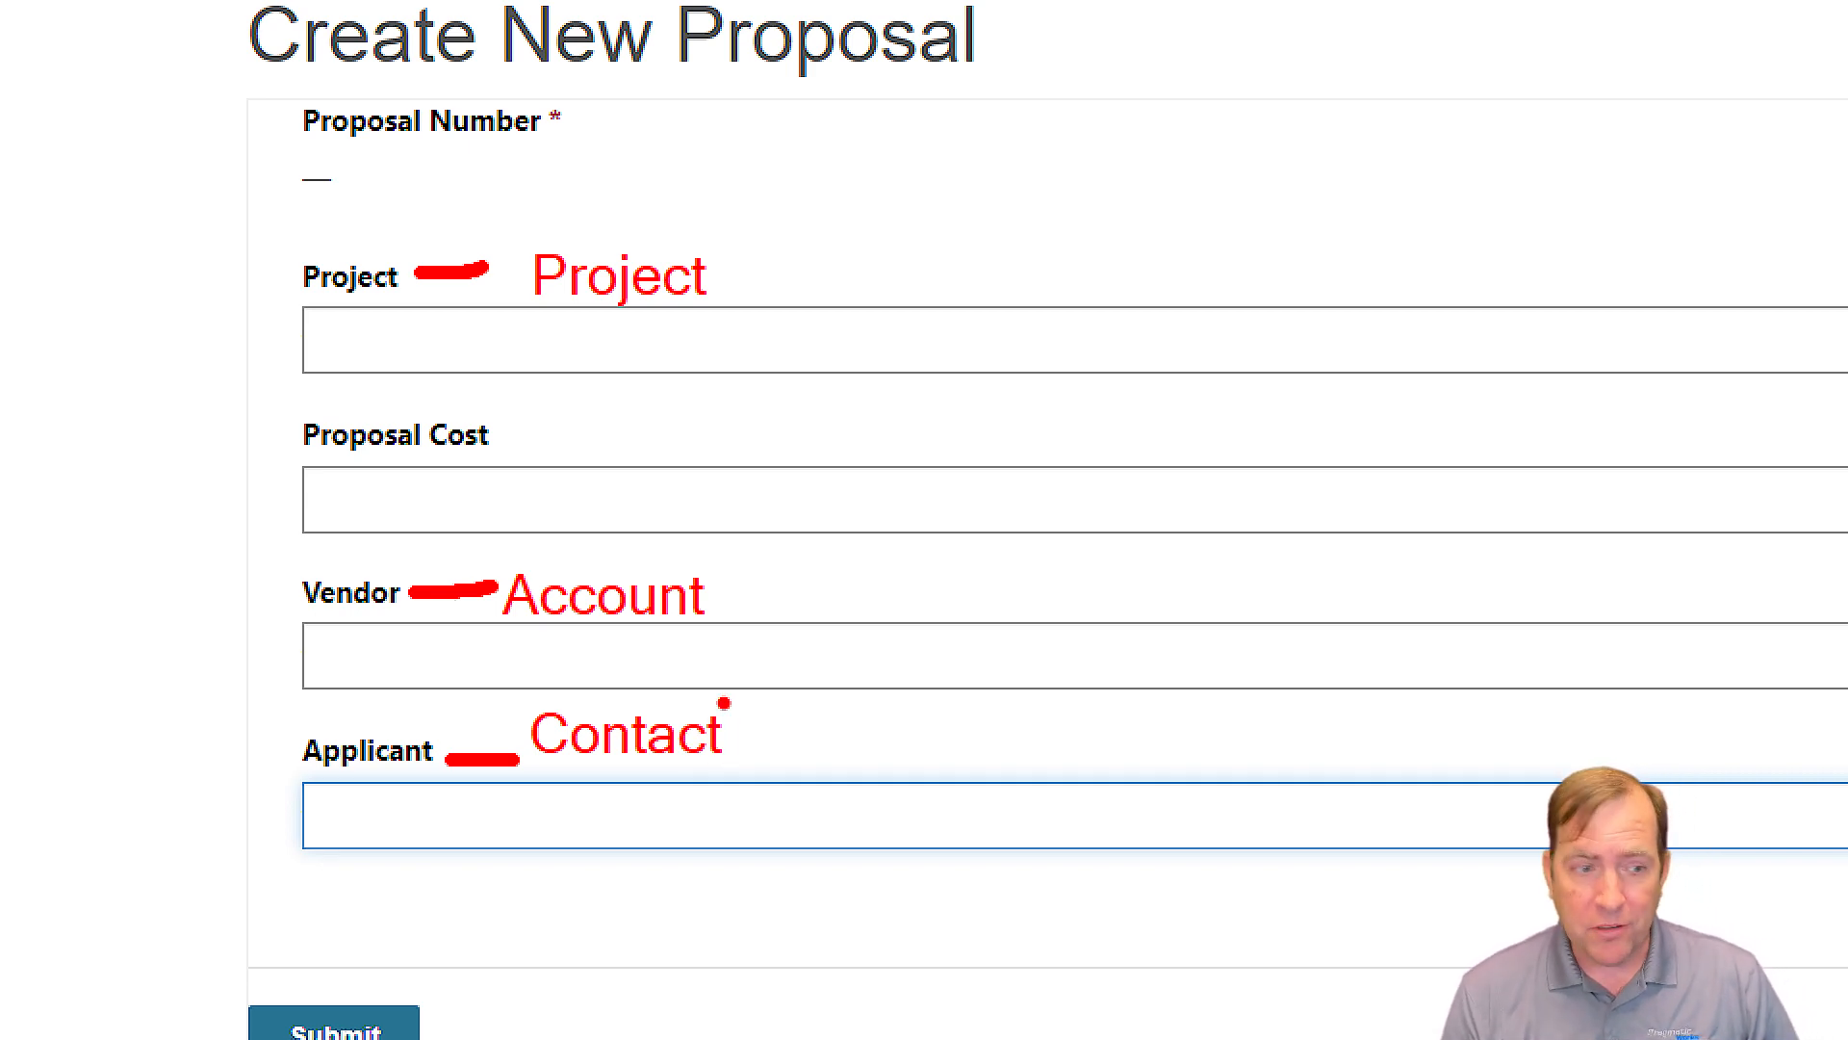
pyautogui.press('Escape')
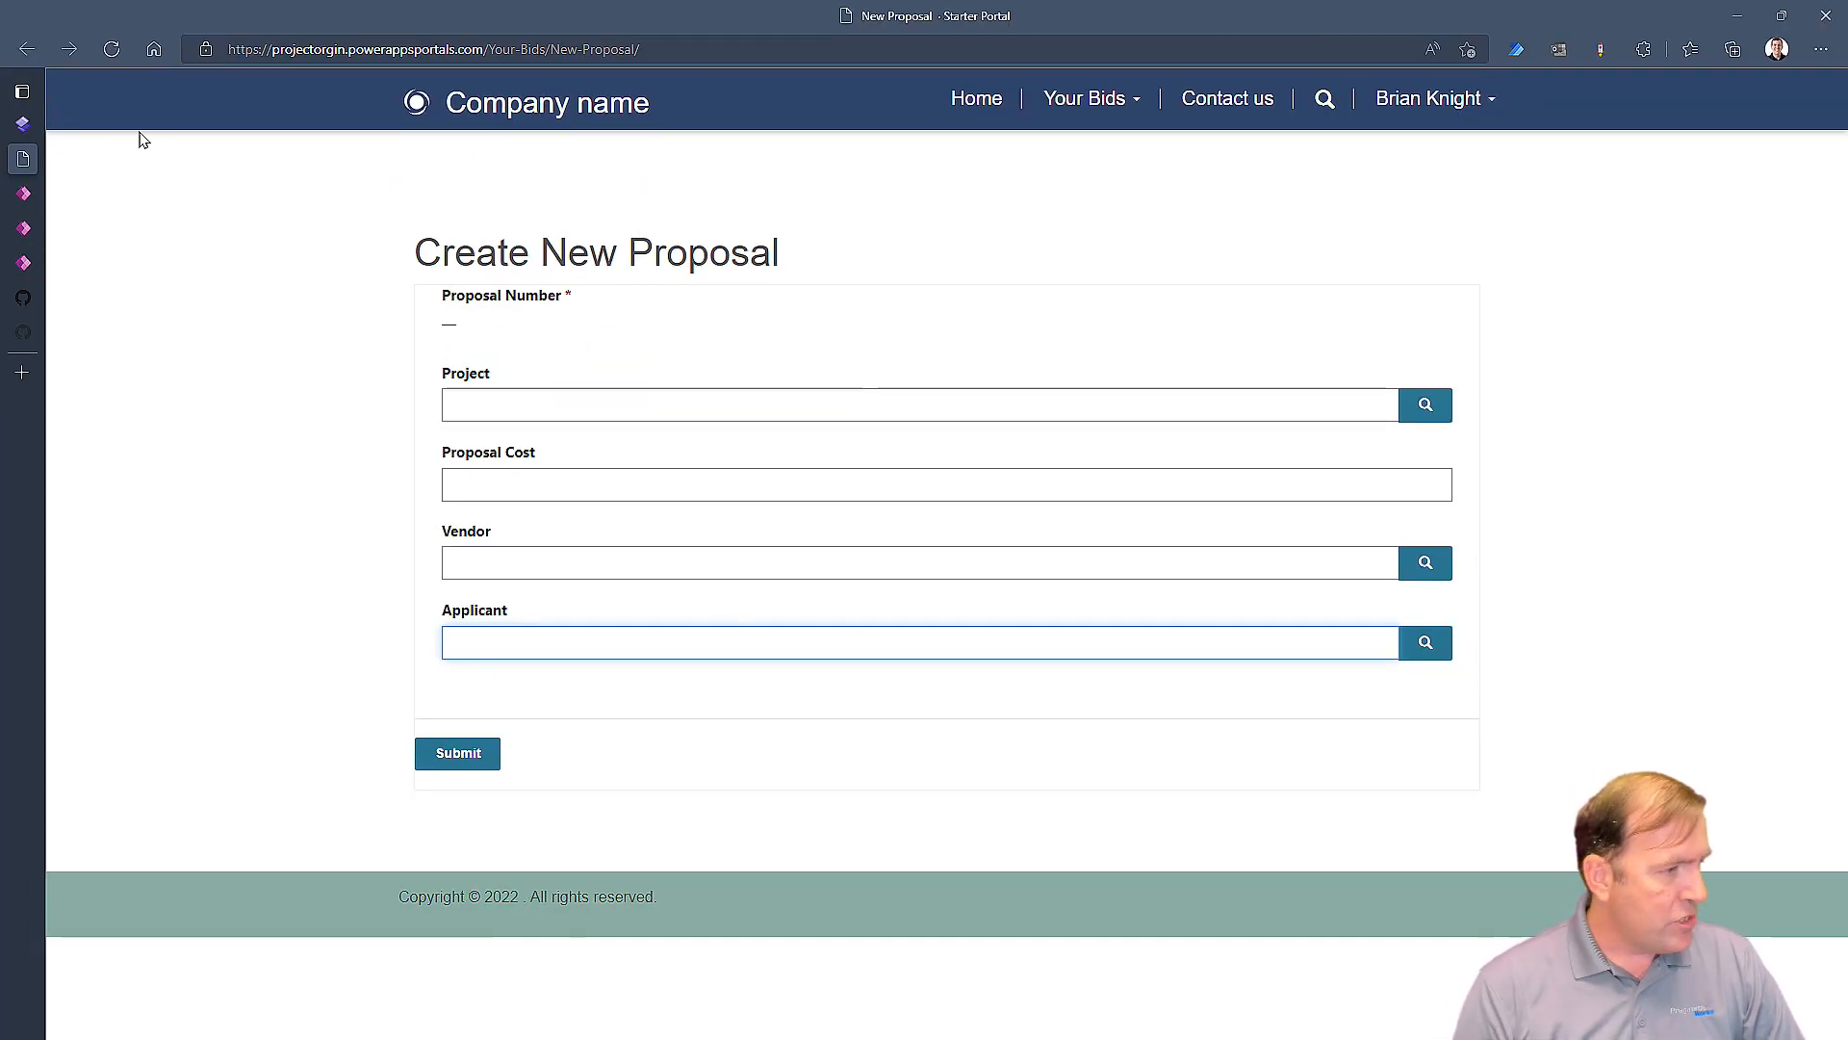
# Step: Return to the Power Pages studio and review the form's table permissions, including Contact - Proposal and its Authenticated Users role, without changing anything
pyautogui.click(23, 125)
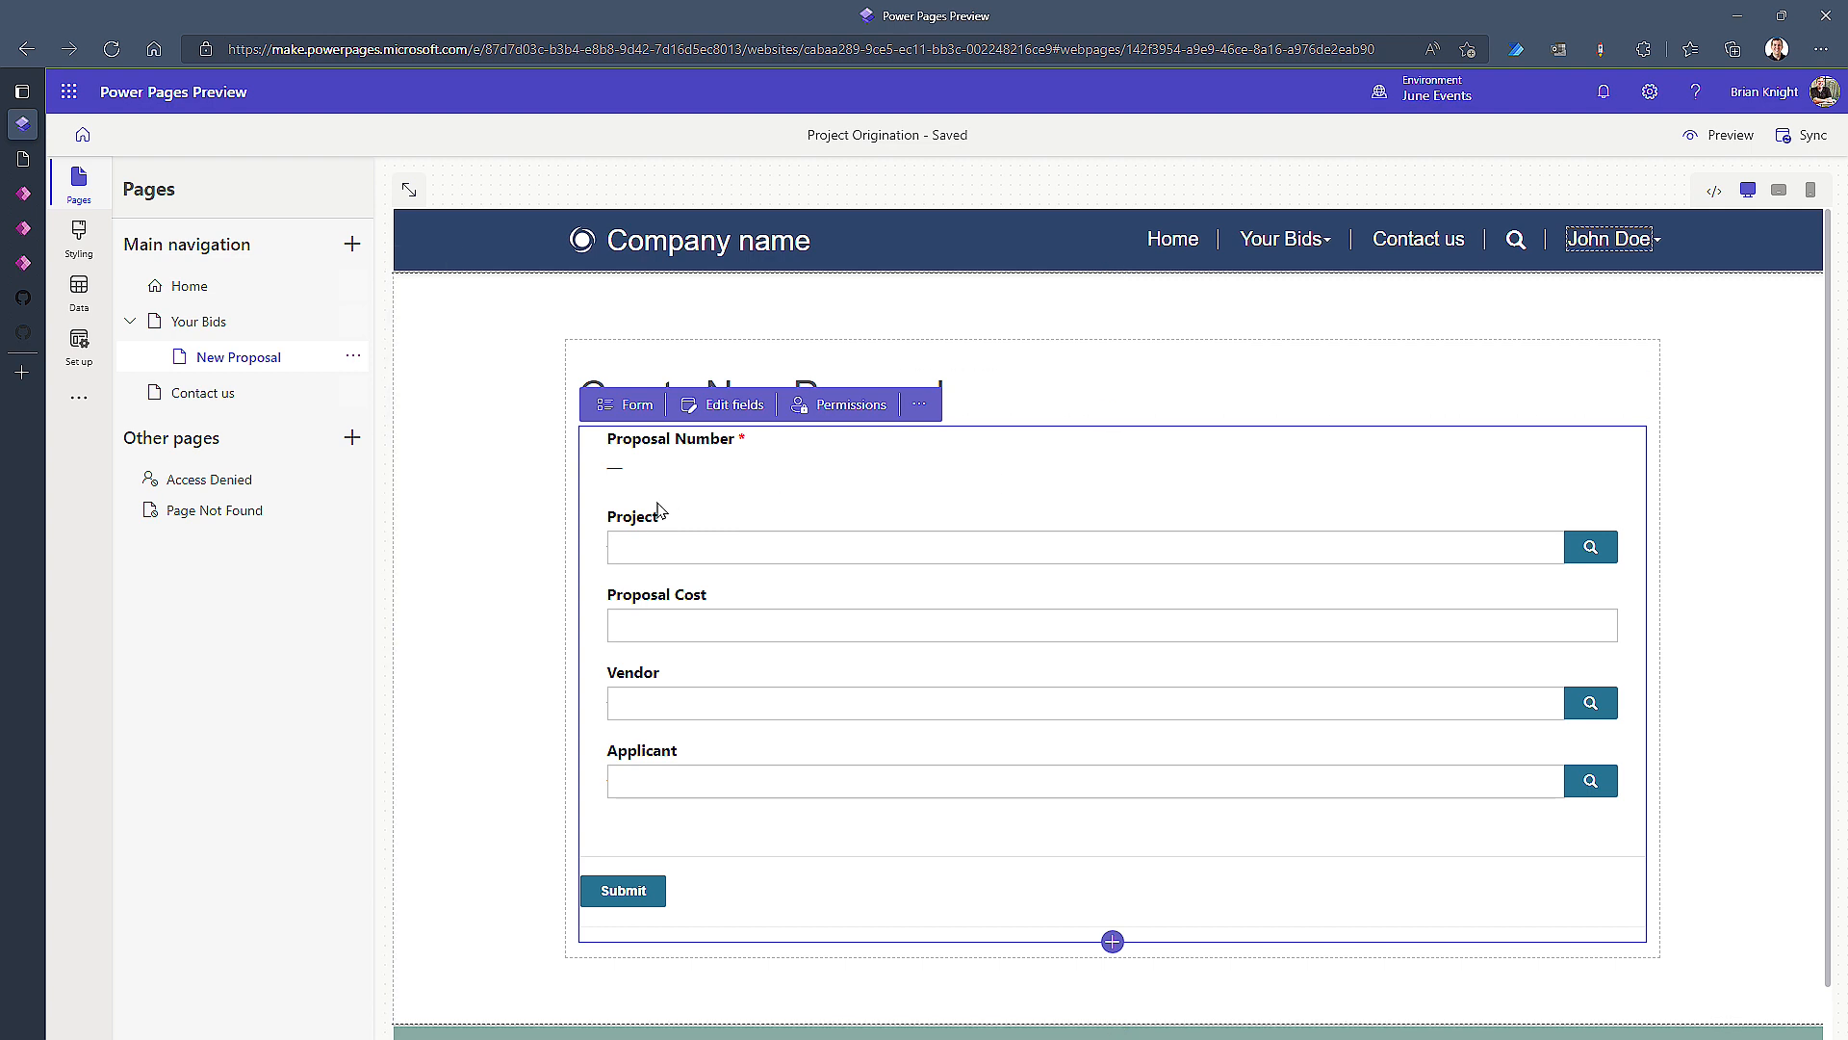
pyautogui.click(850, 406)
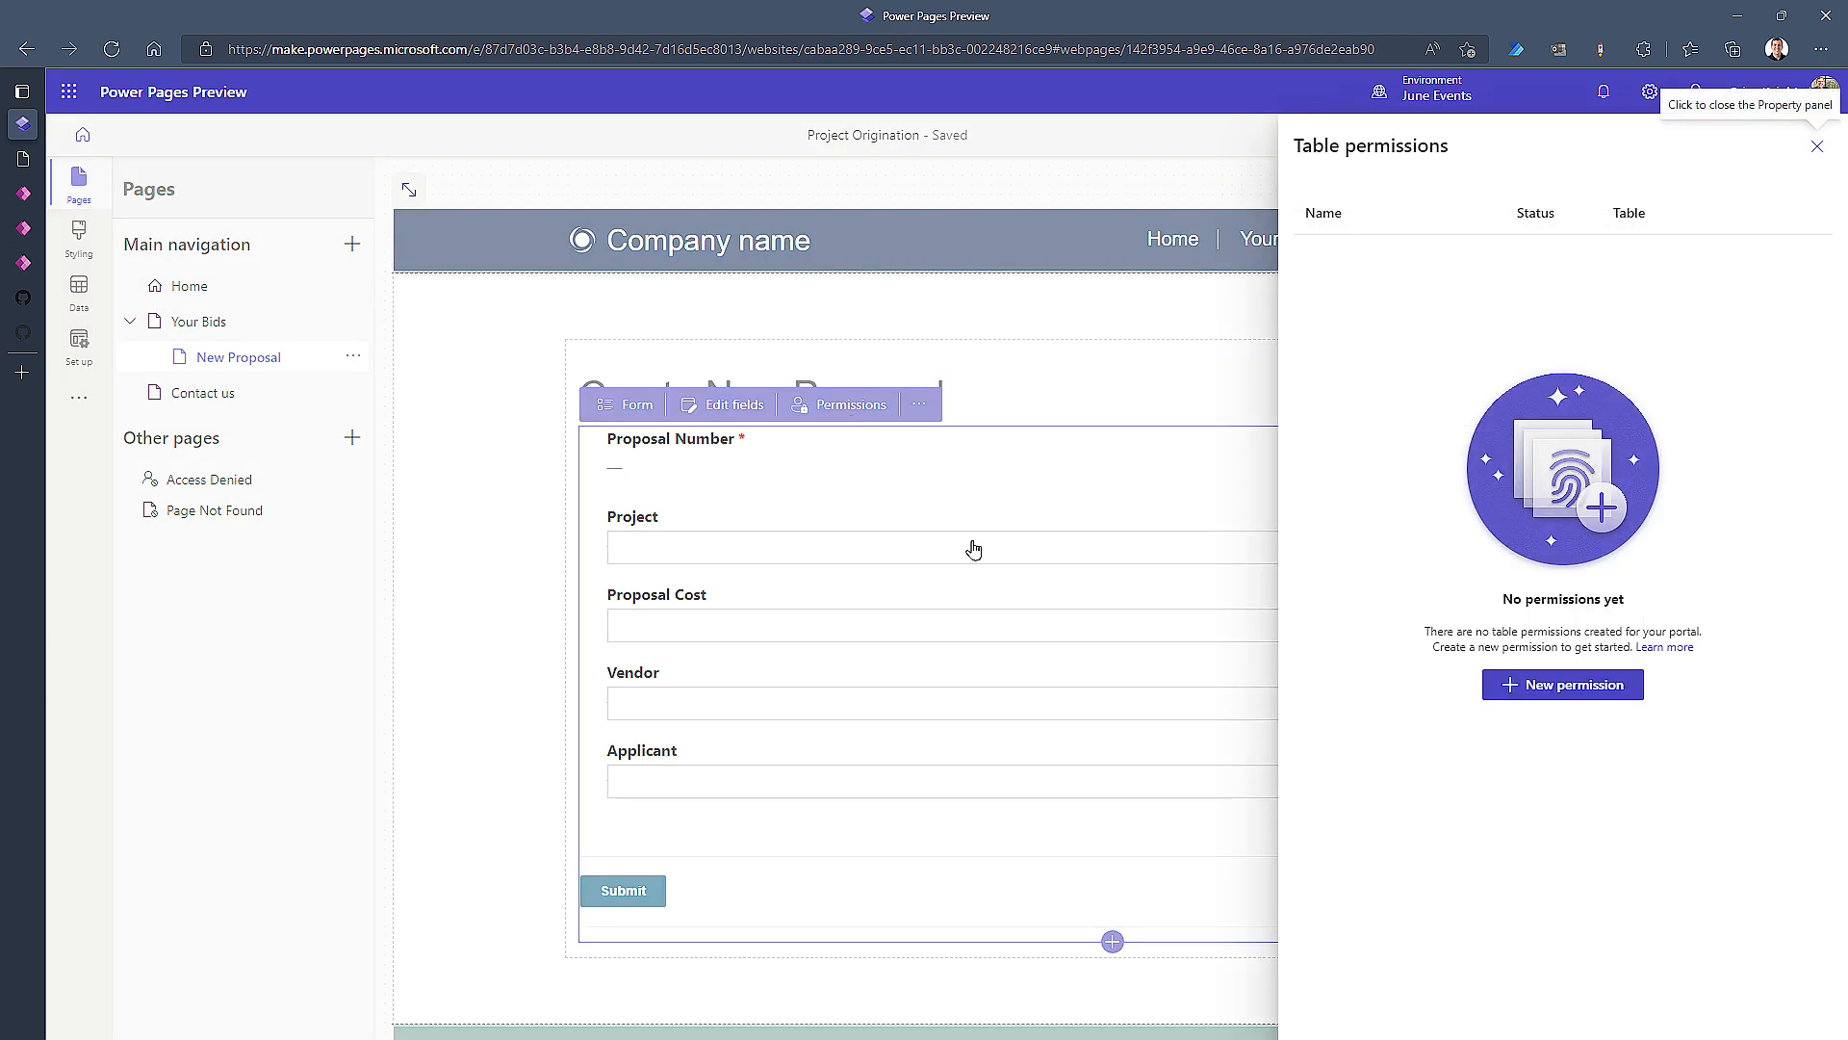
pyautogui.click(1538, 690)
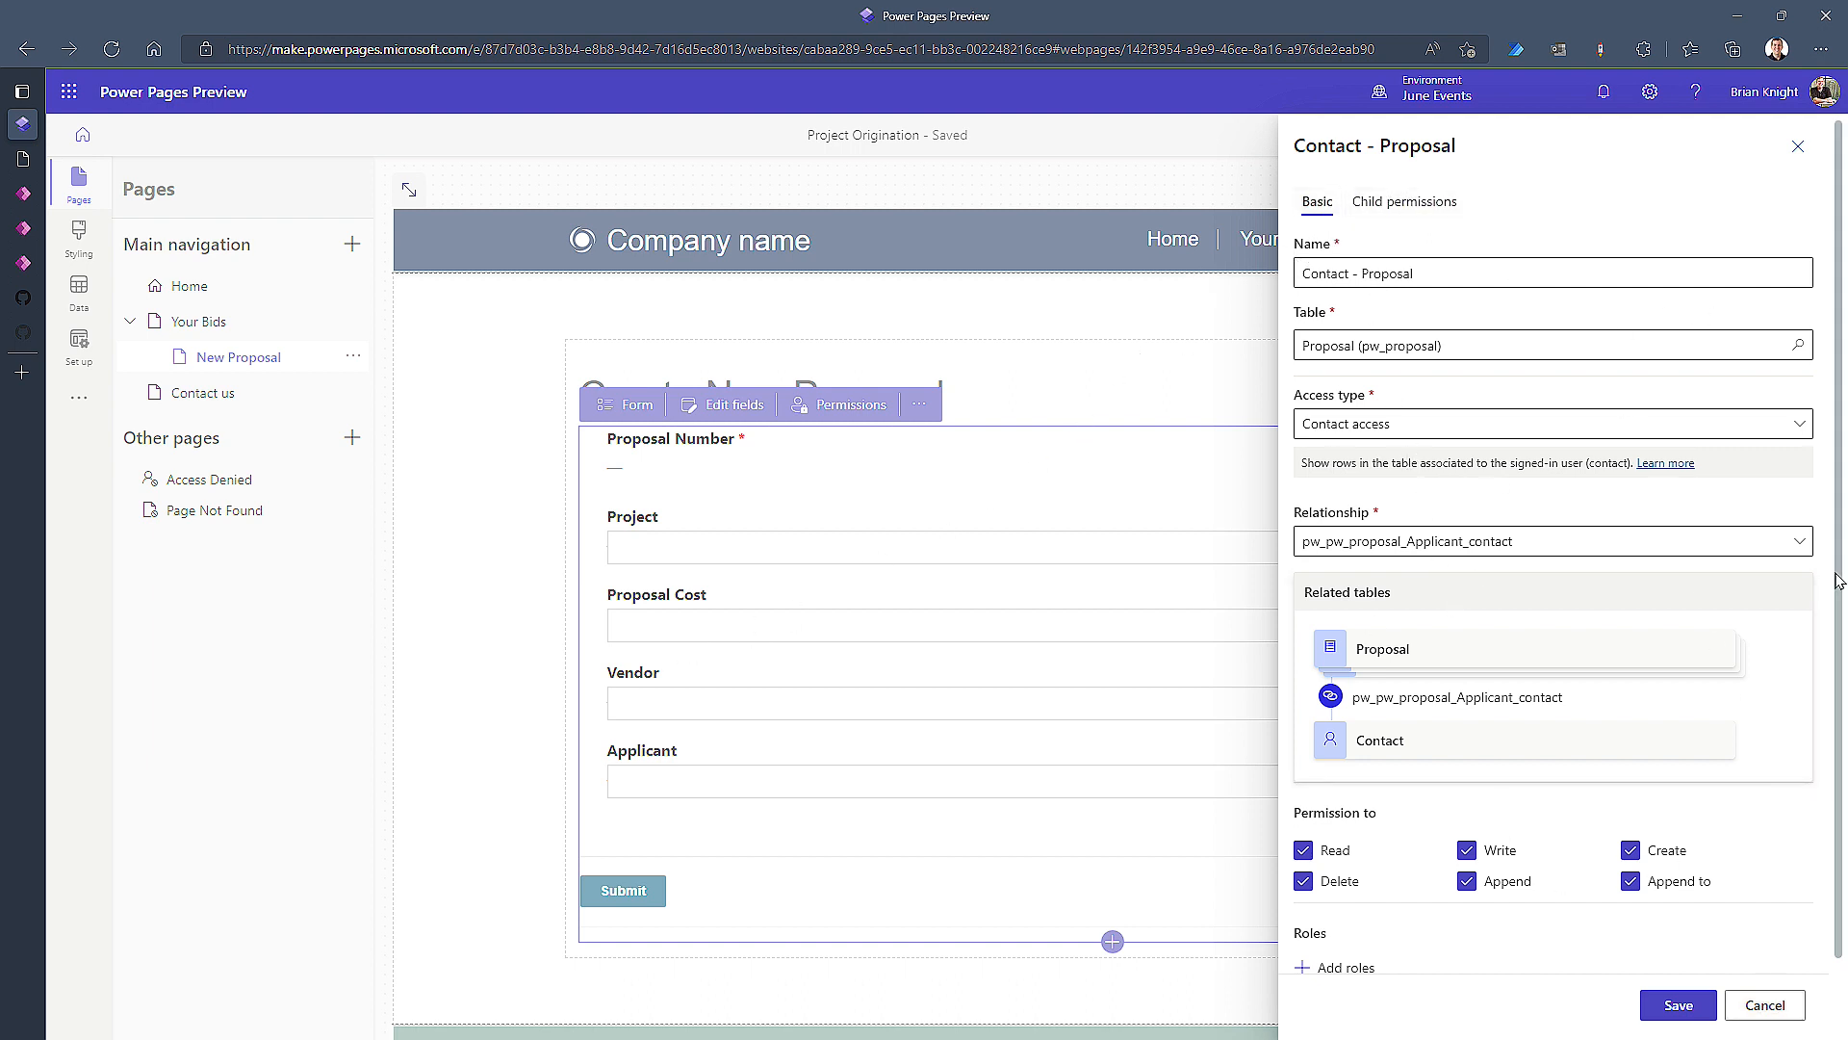
pyautogui.scroll(-1, 1498, 801)
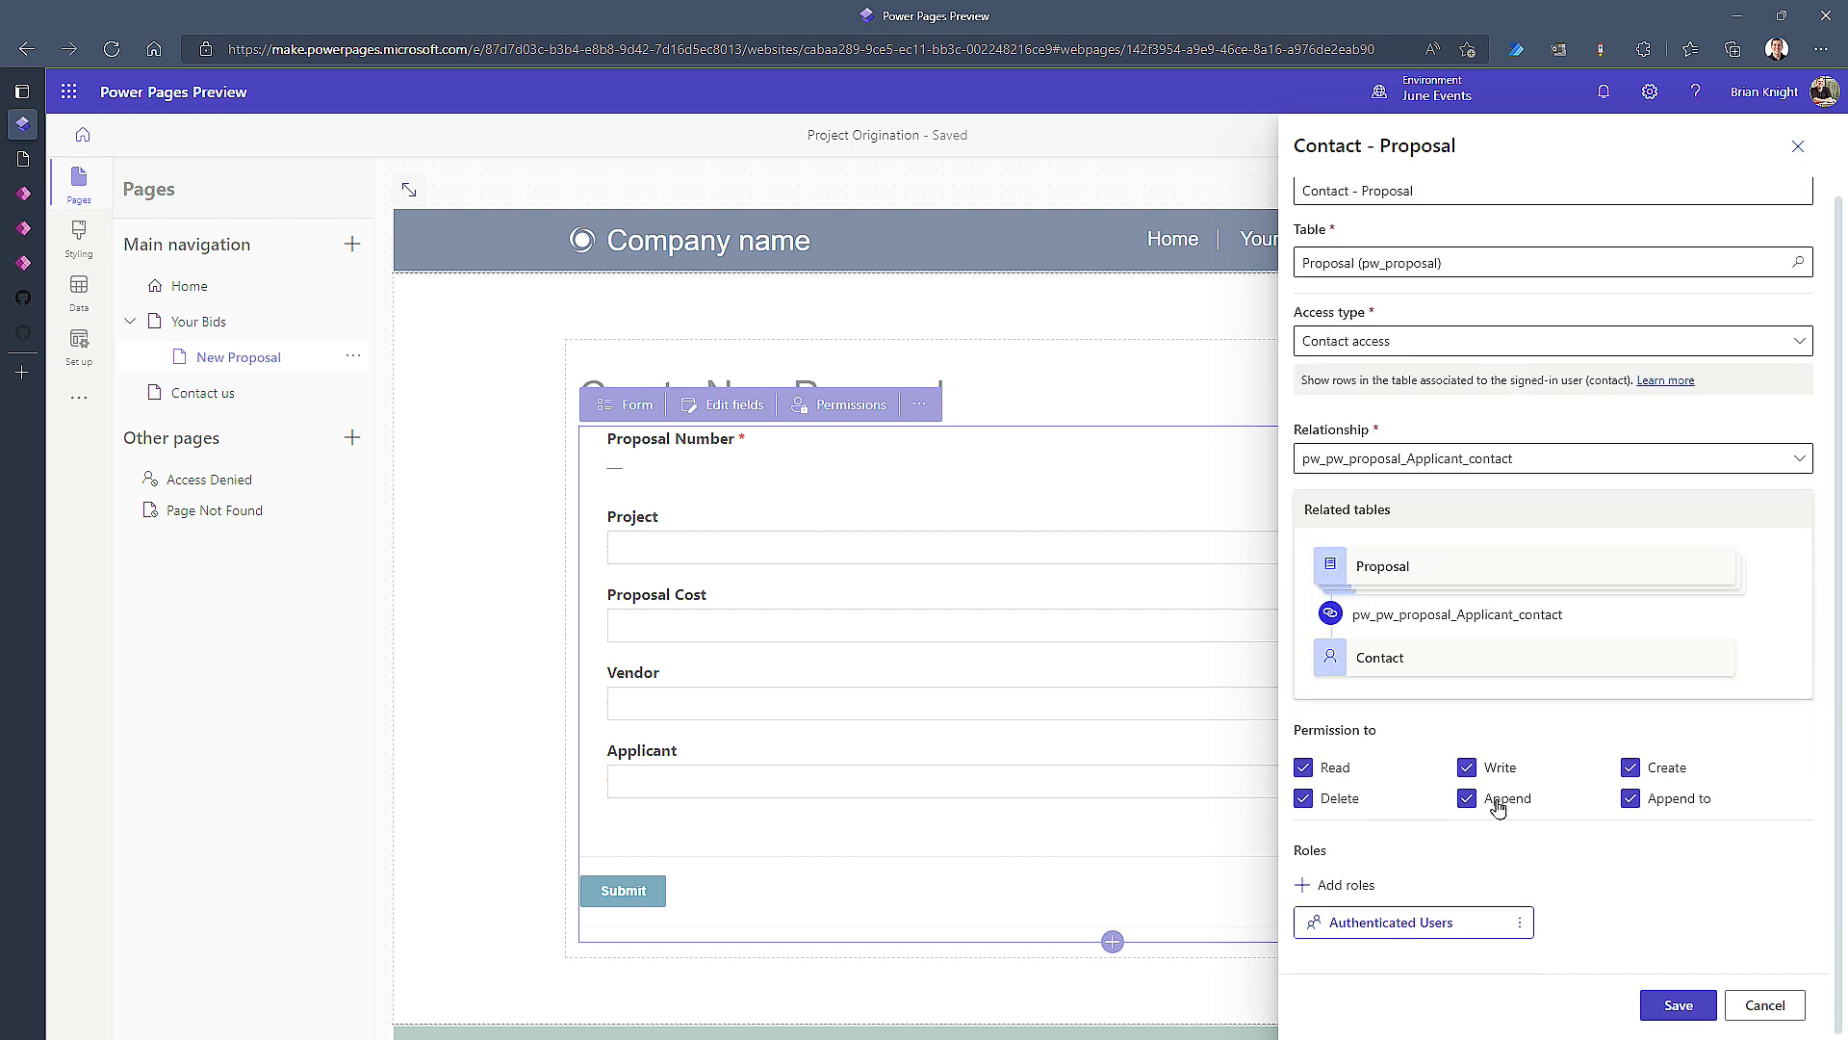
pyautogui.click(1765, 1005)
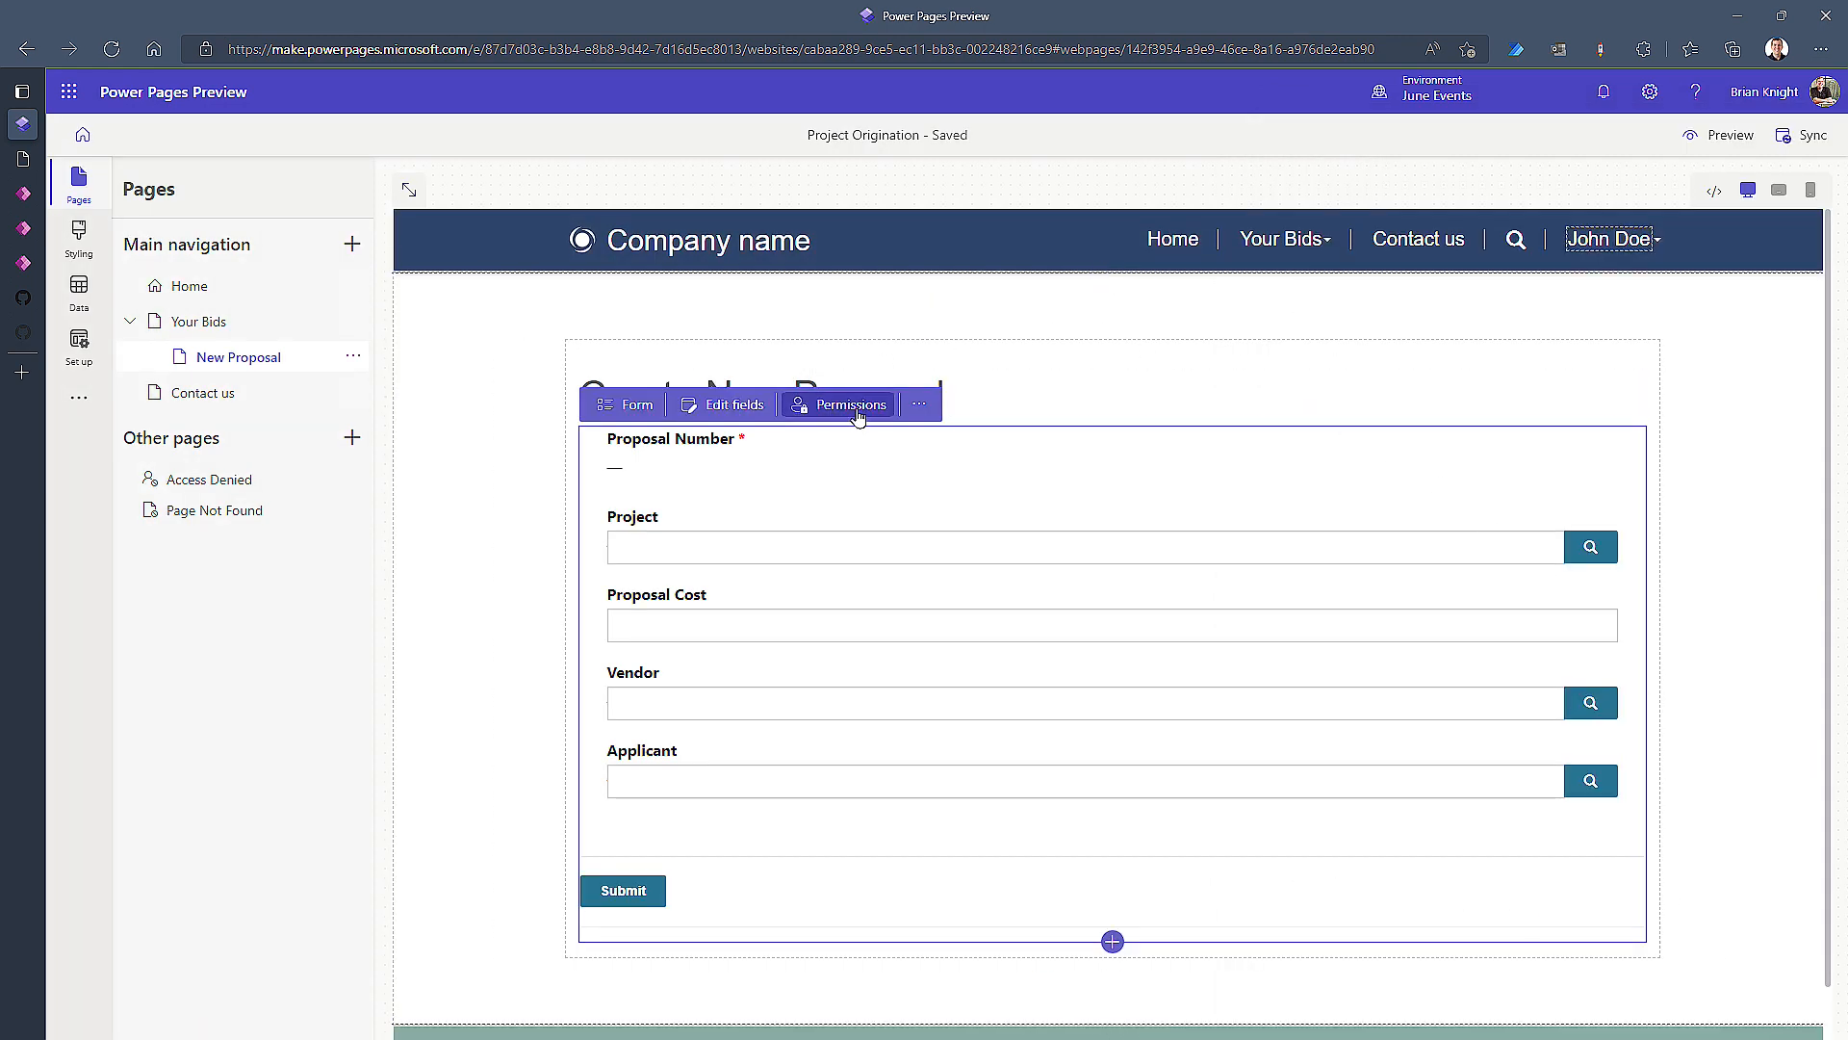
pyautogui.click(852, 408)
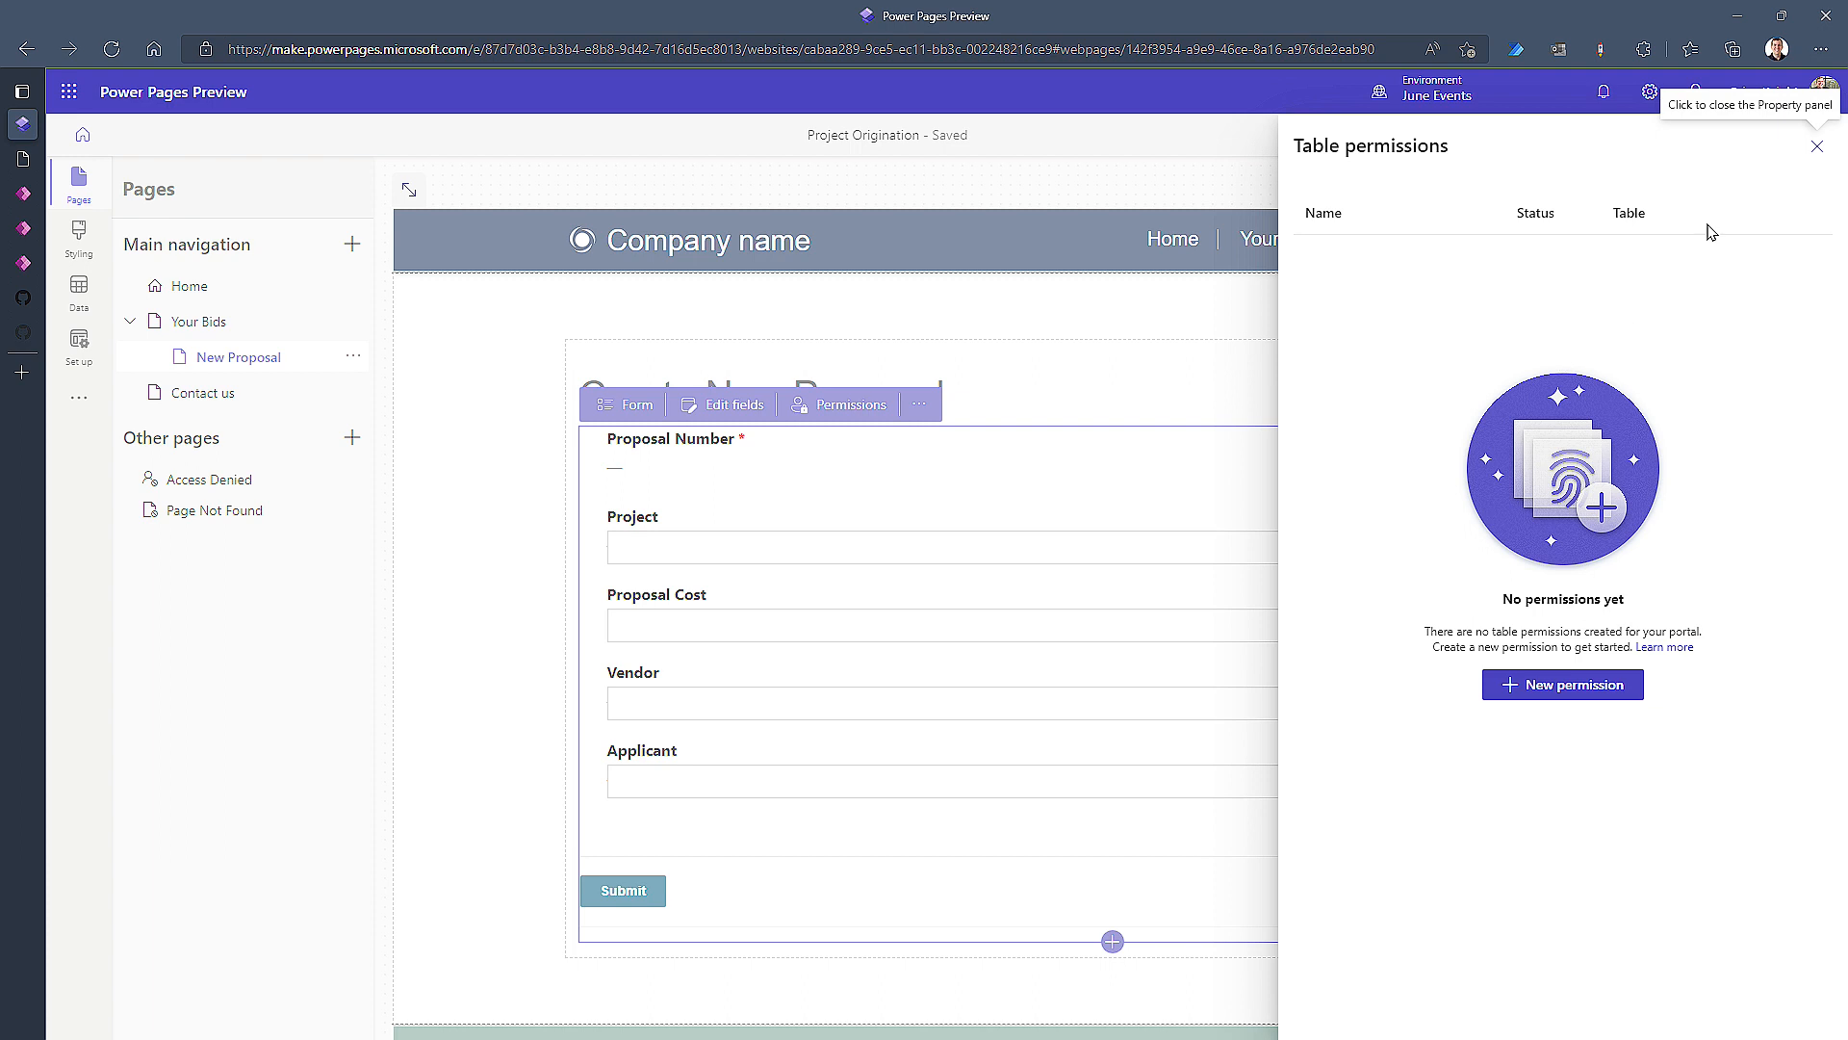
pyautogui.click(1815, 147)
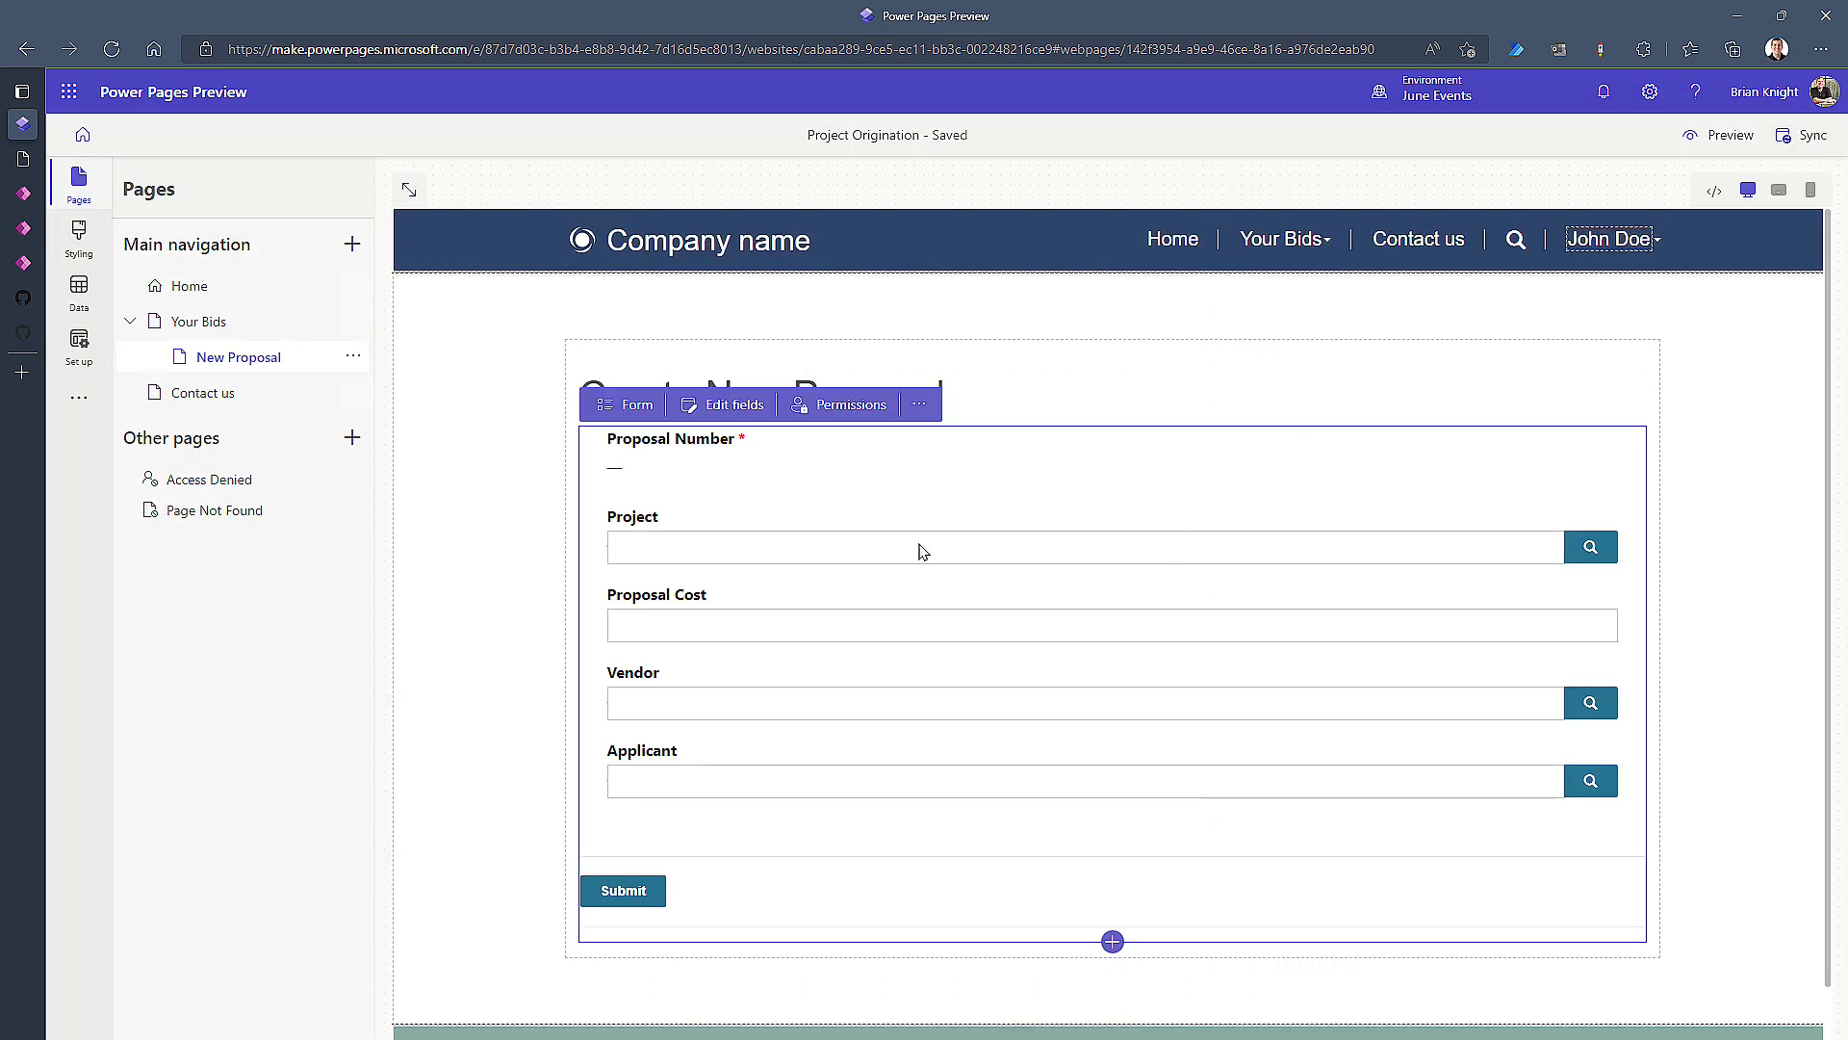
# Step: Open the Contact - Proposal permission of the form, review its privileges and roles, and close it without changes
pyautogui.click(835, 397)
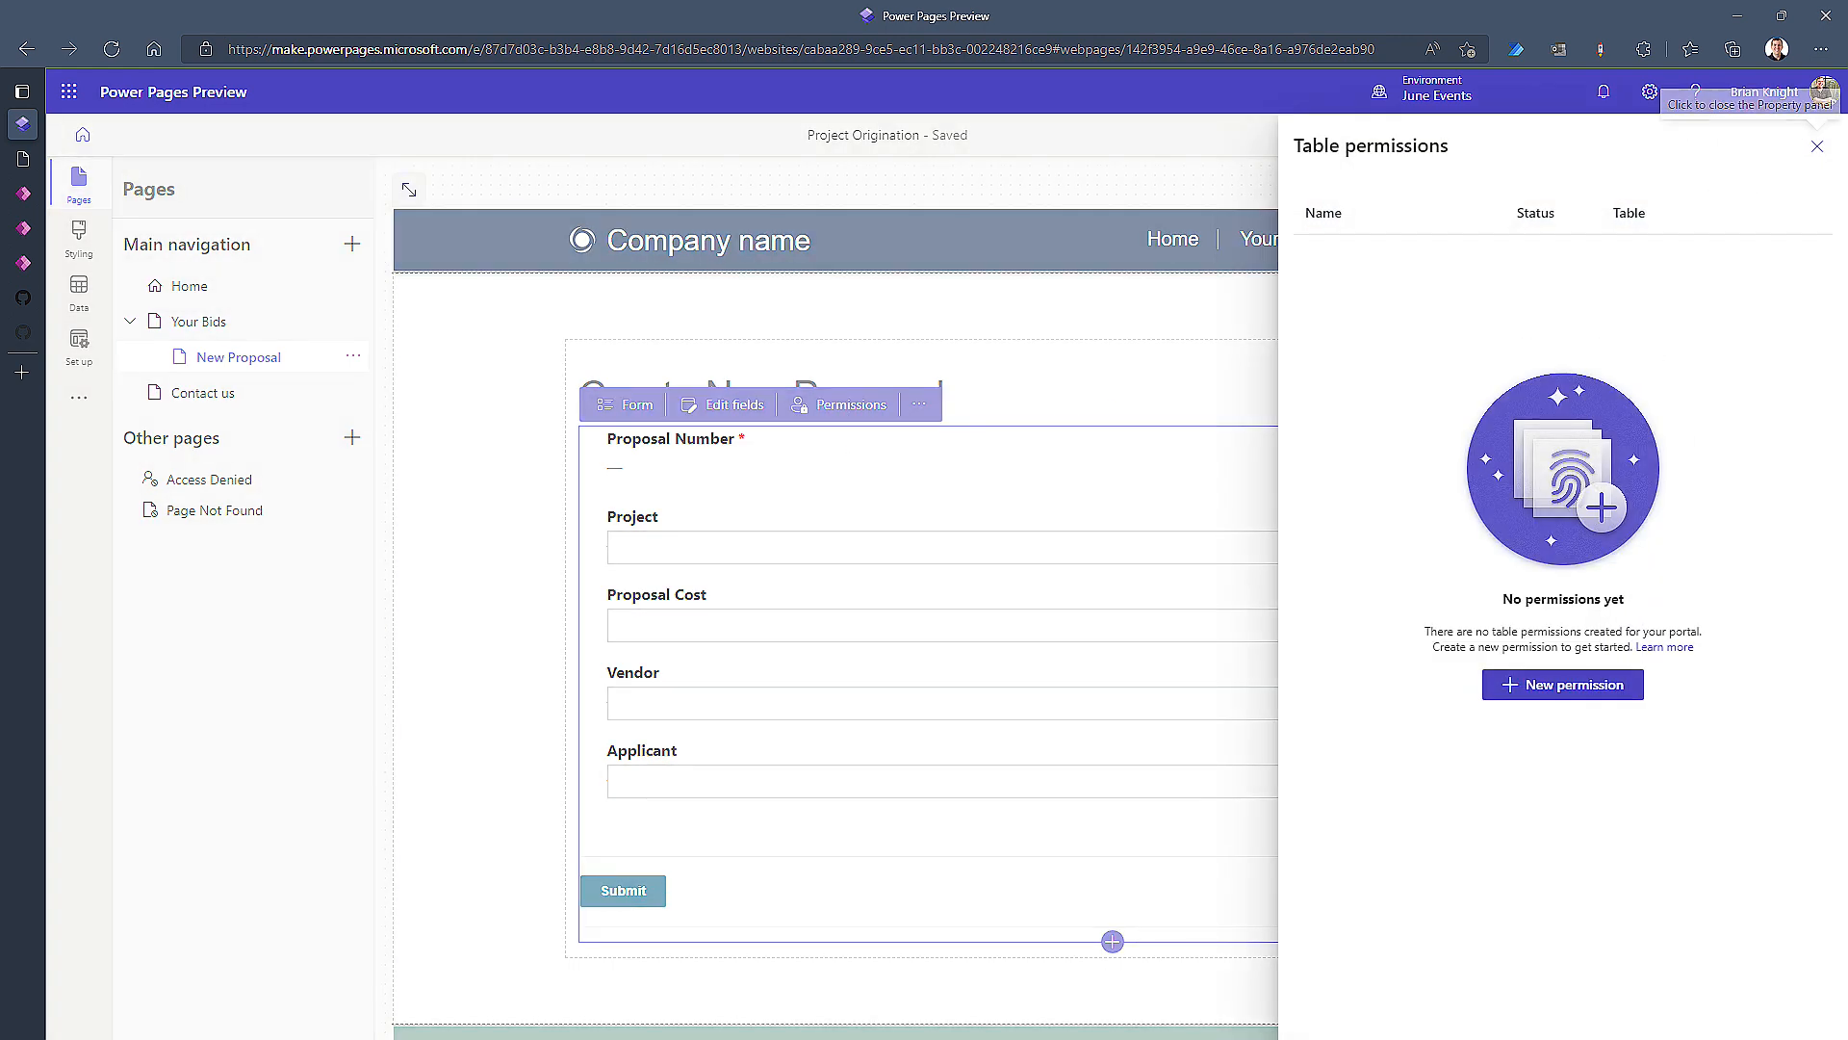
pyautogui.click(1555, 702)
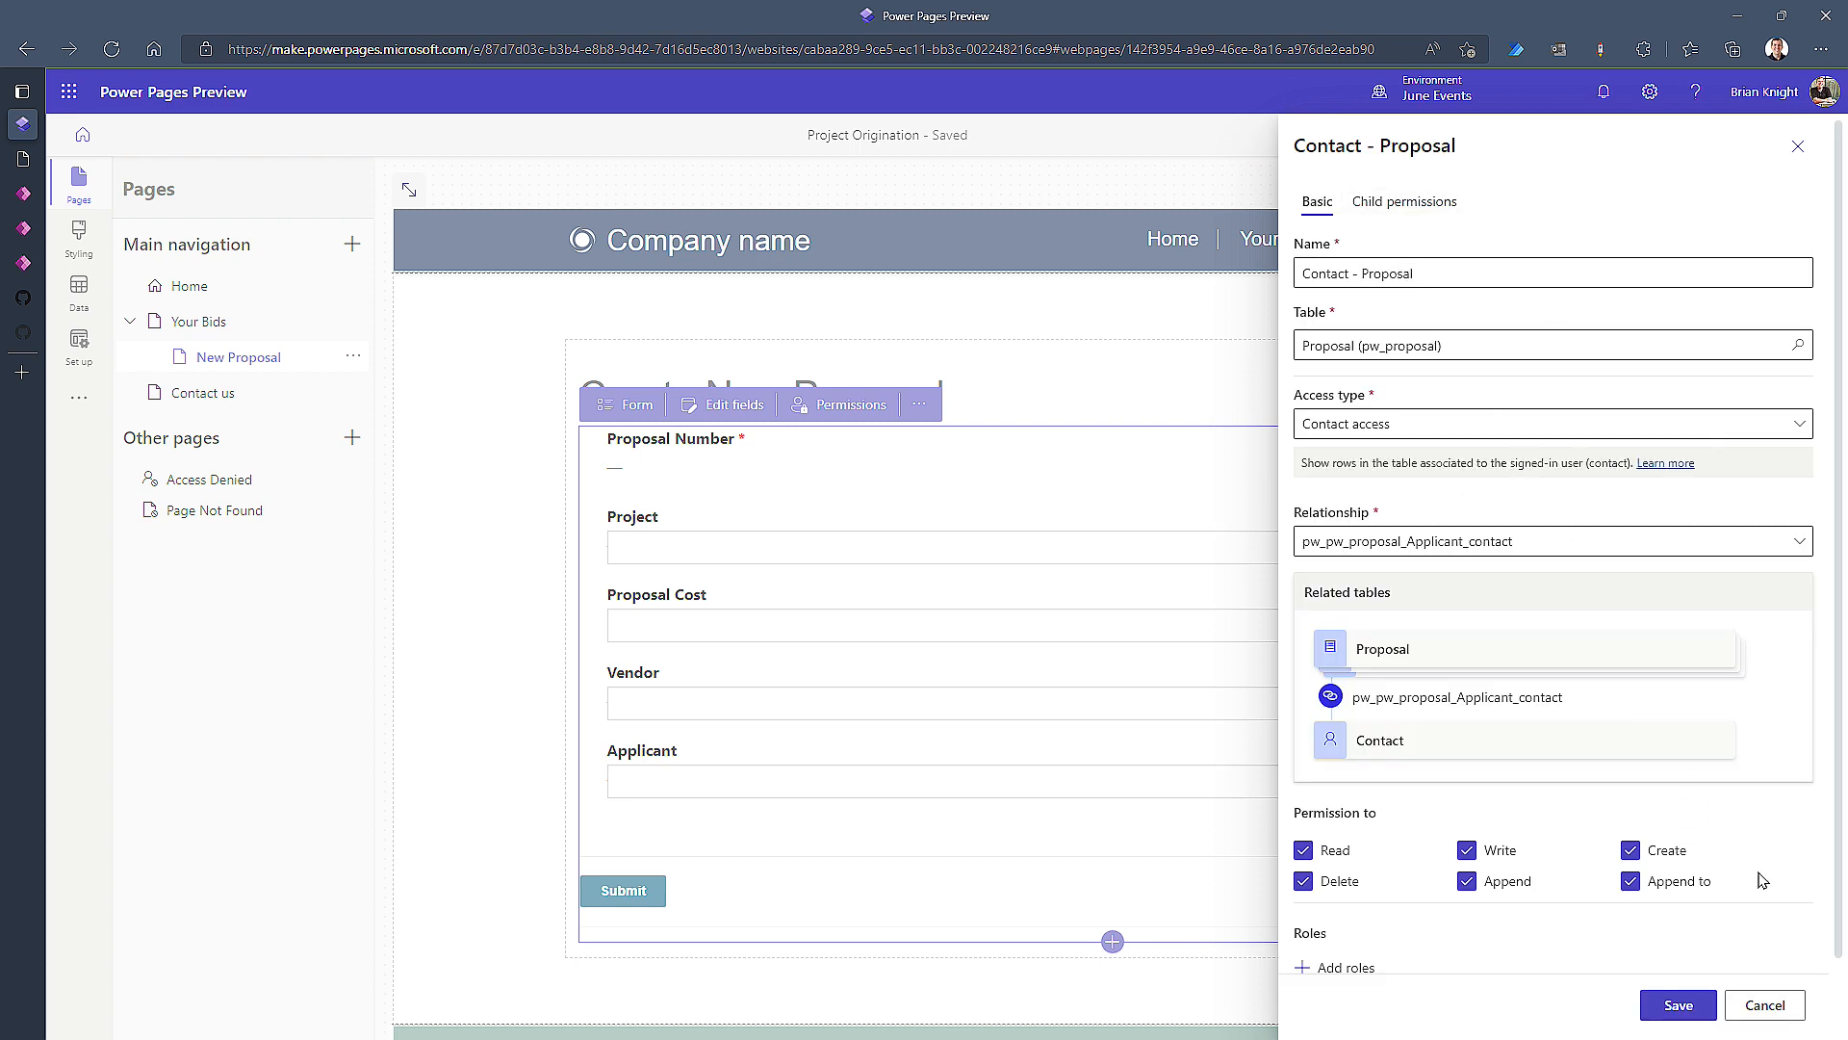
pyautogui.scroll(-2, 1534, 799)
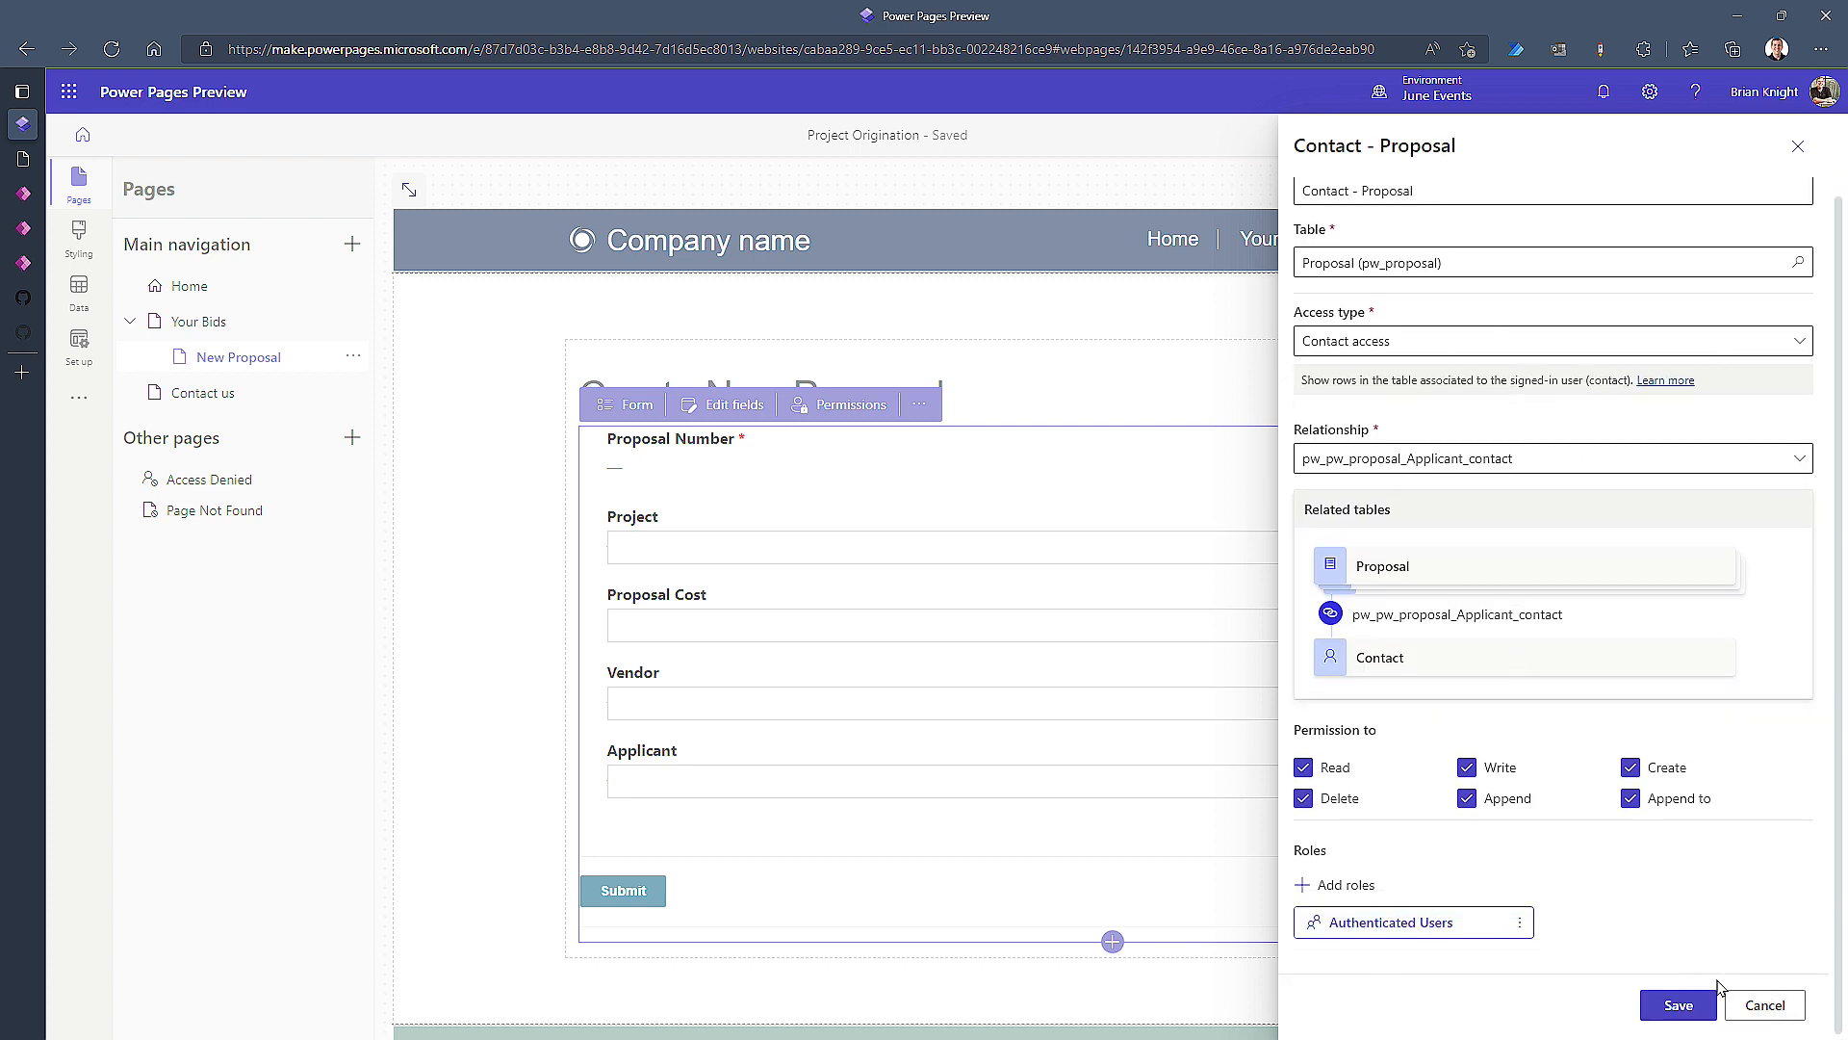
pyautogui.click(1764, 1003)
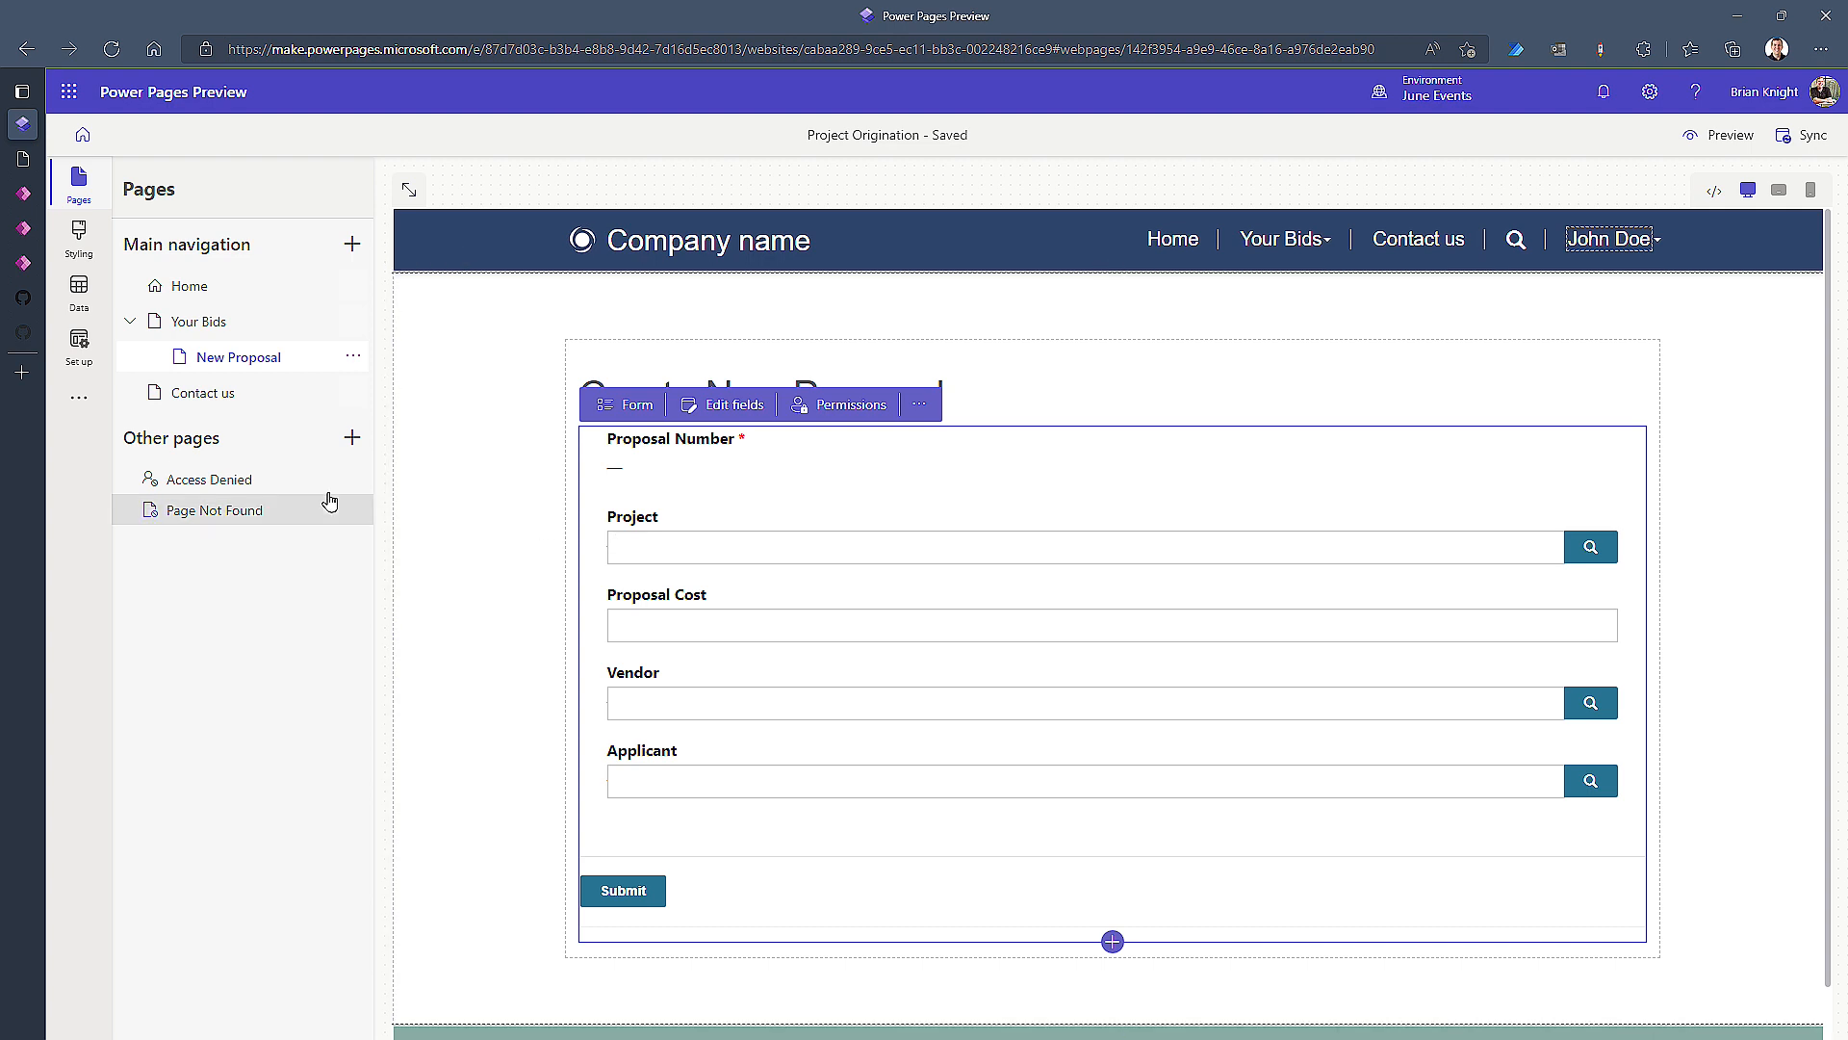
# Step: Go to the site-wide table permissions setup and start a new permission named "Contact - Account"
pyautogui.click(79, 346)
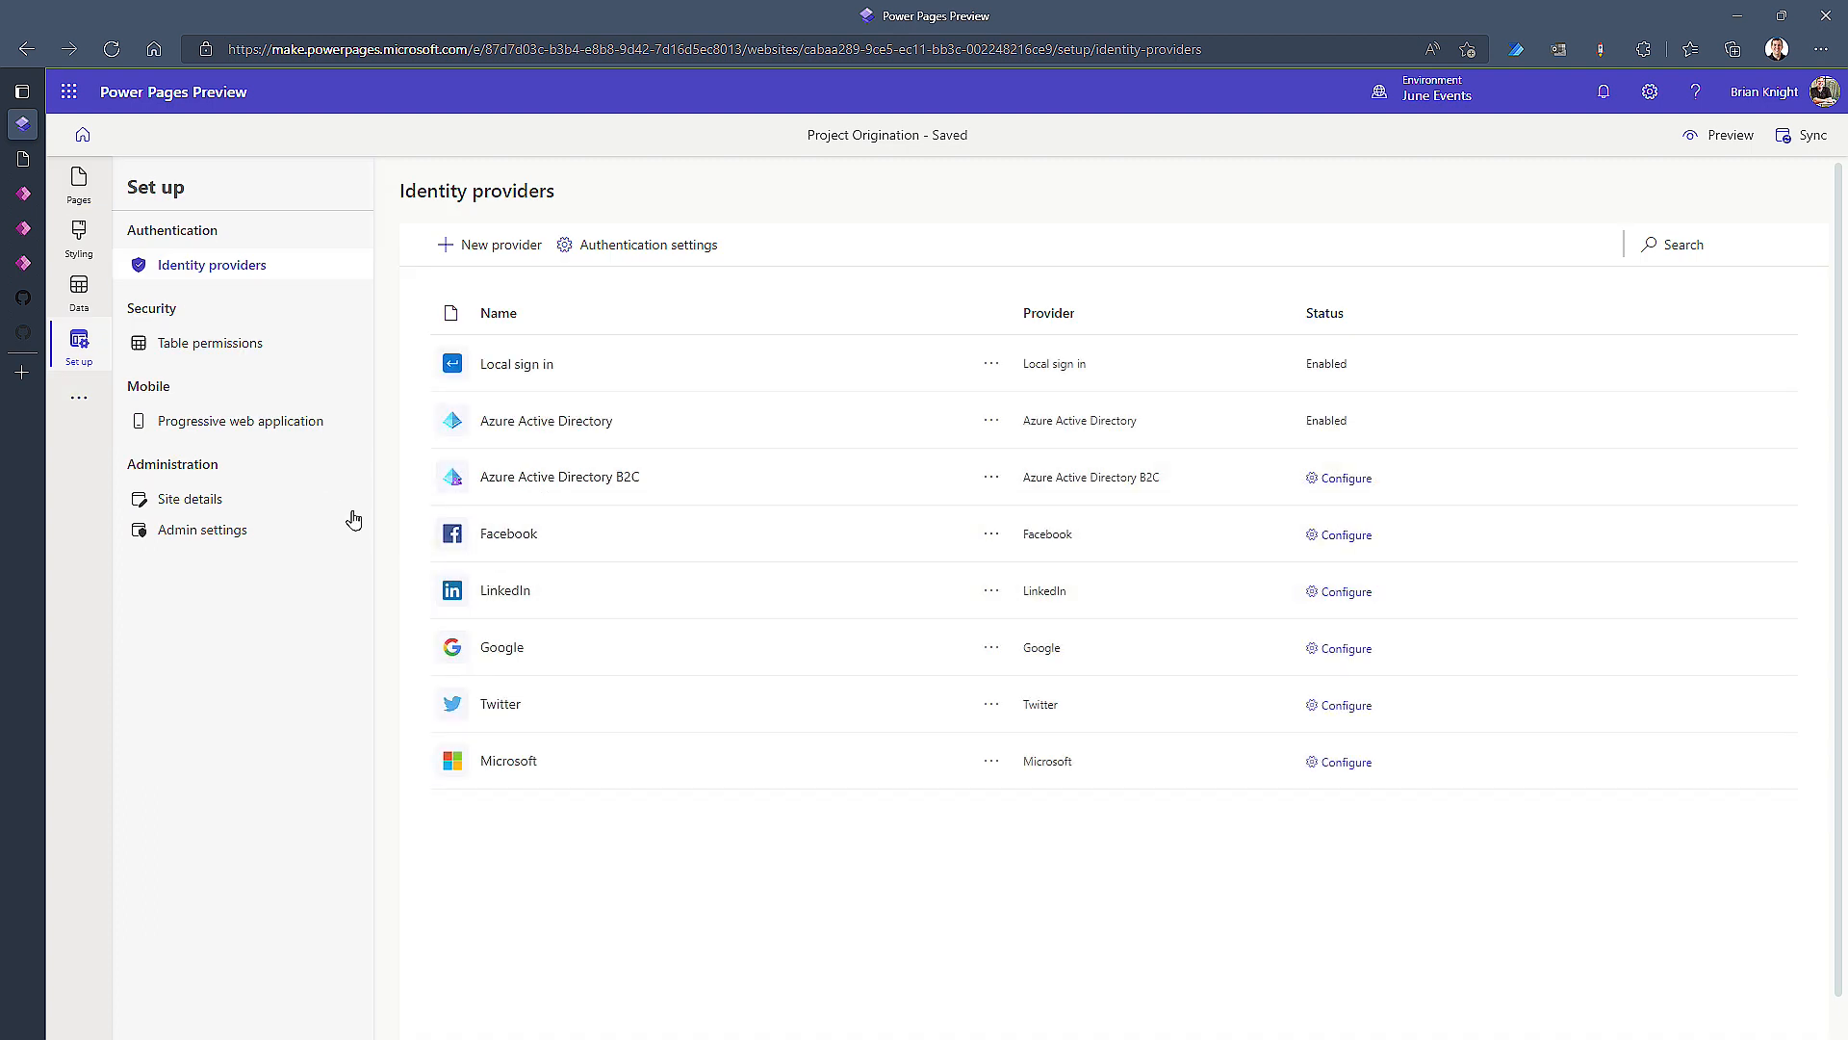
pyautogui.click(250, 349)
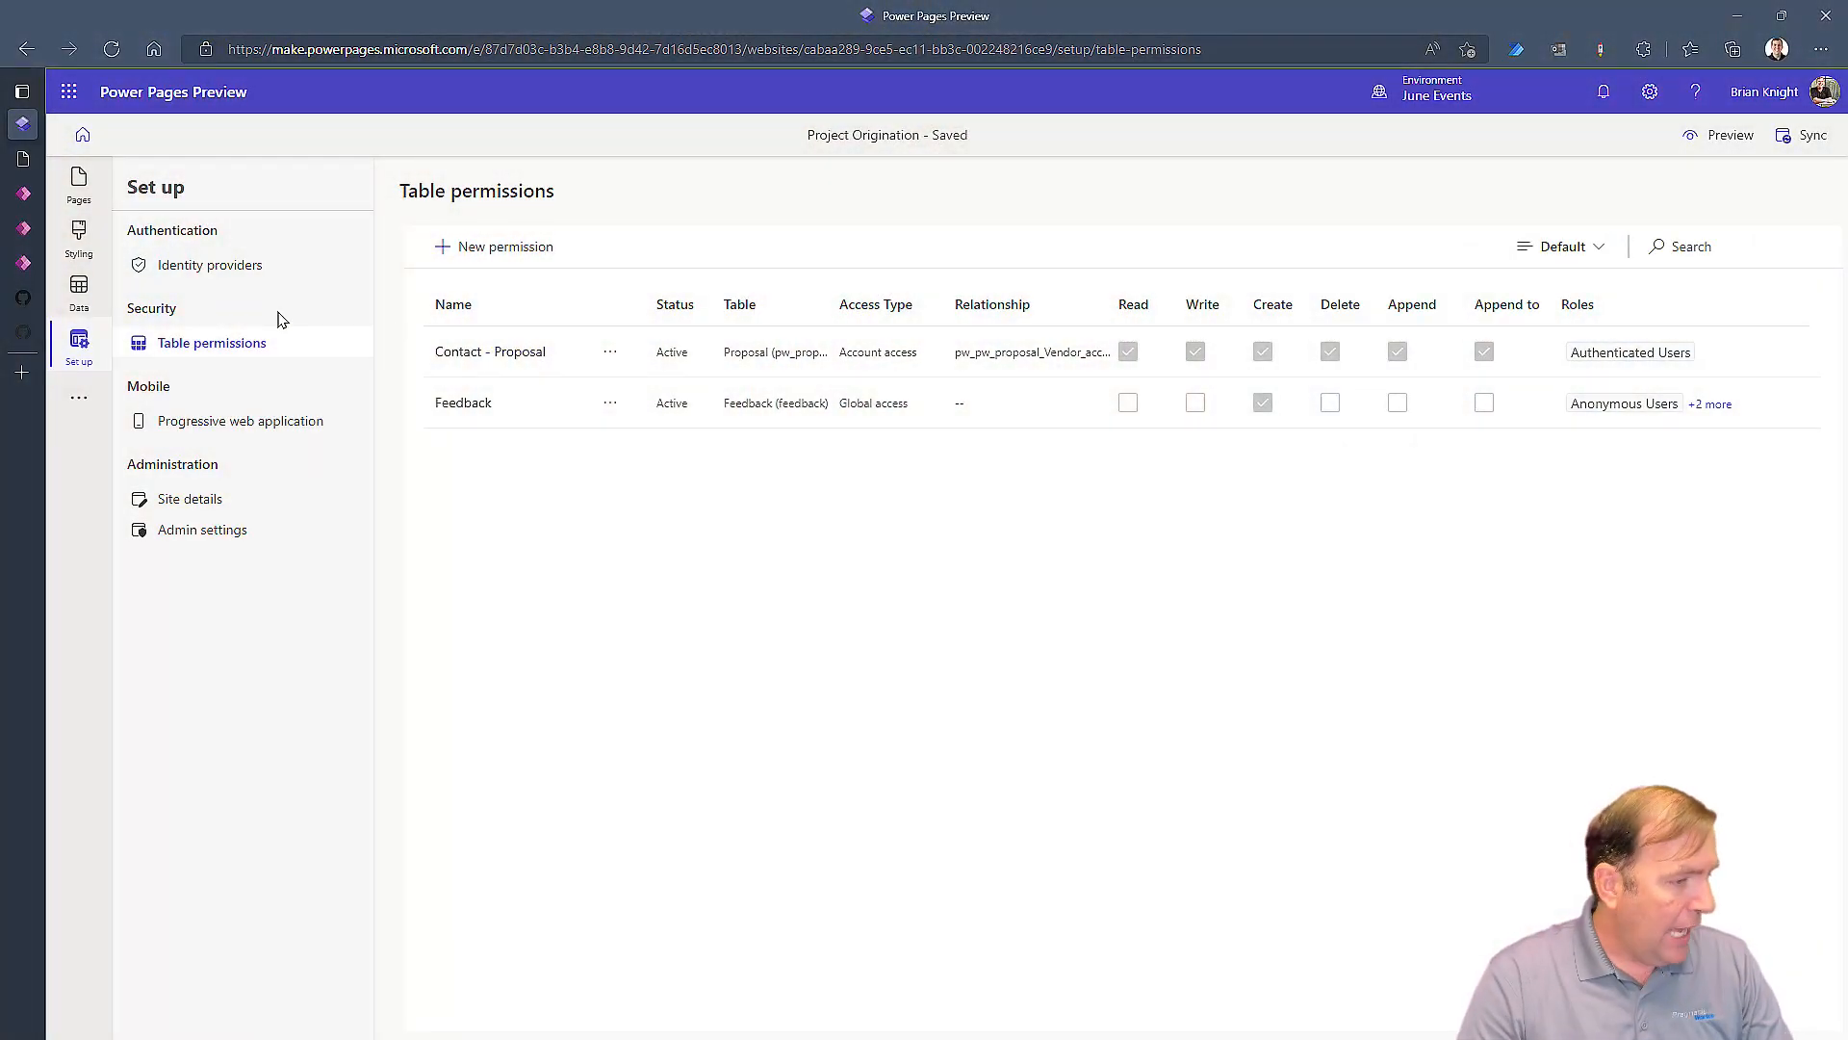
pyautogui.click(509, 247)
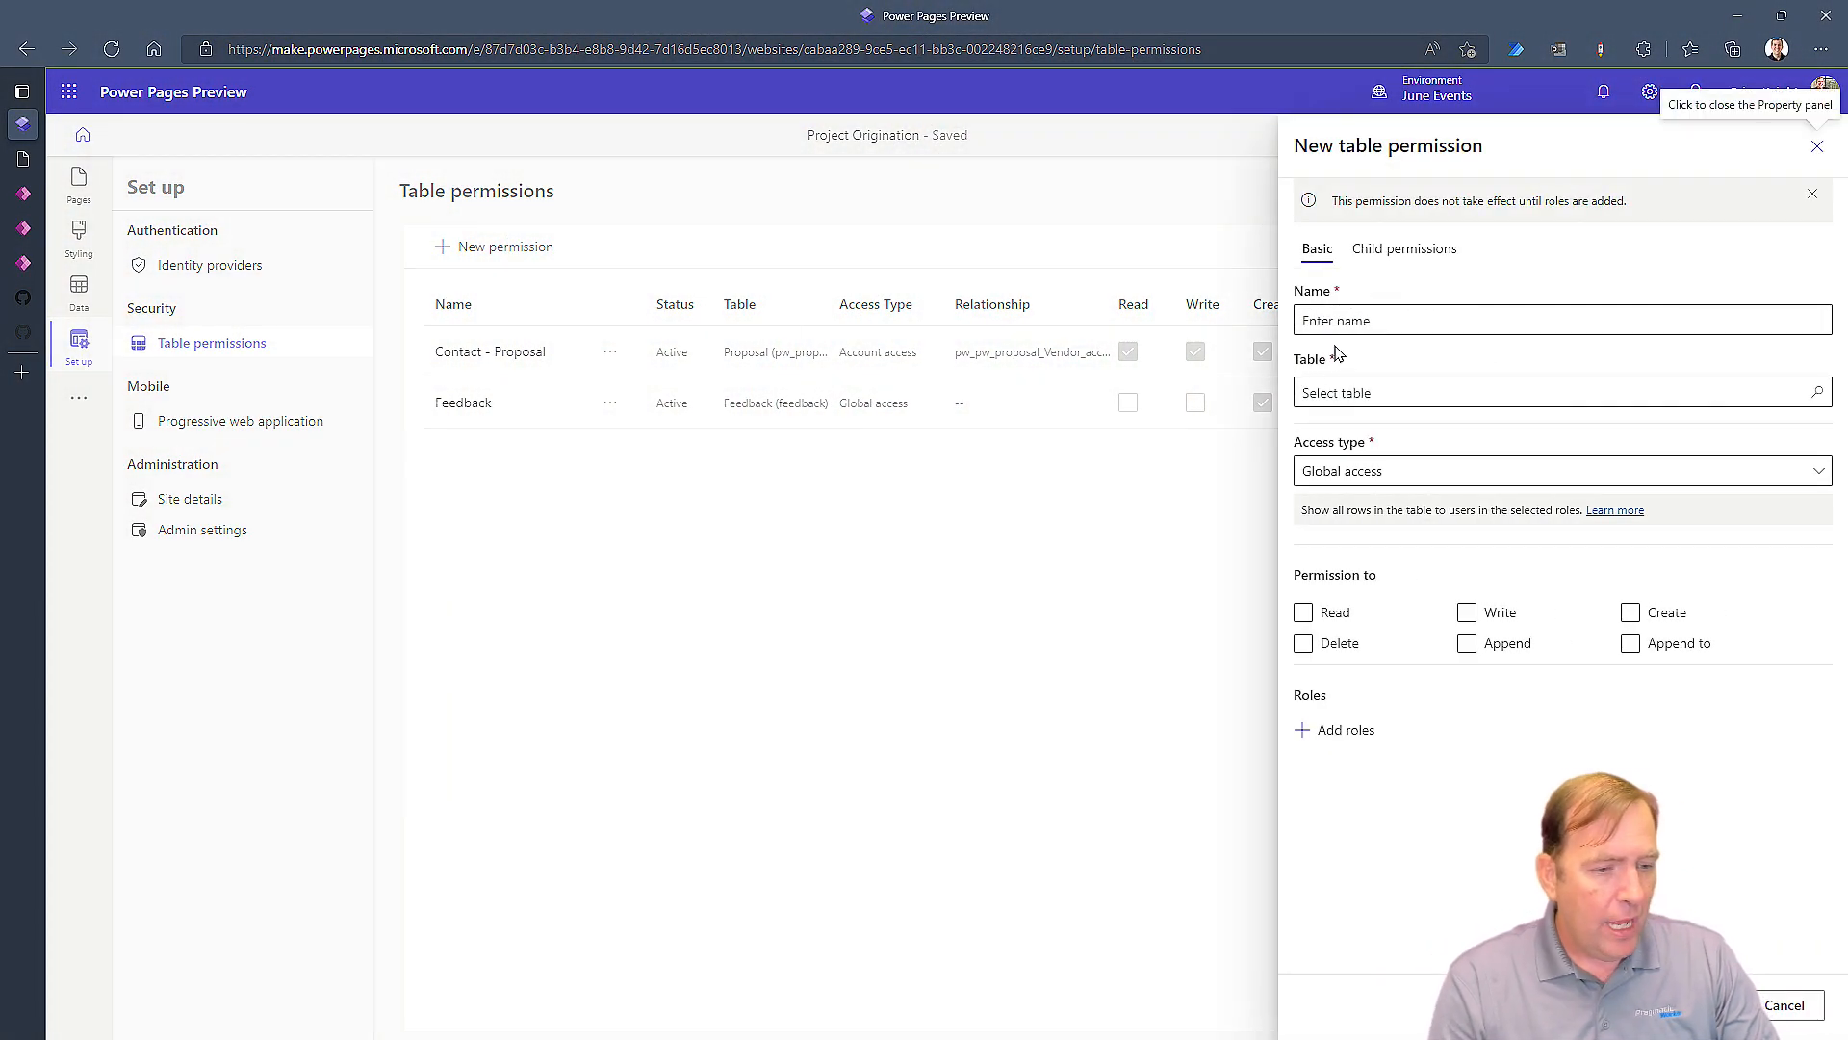
pyautogui.click(1378, 322)
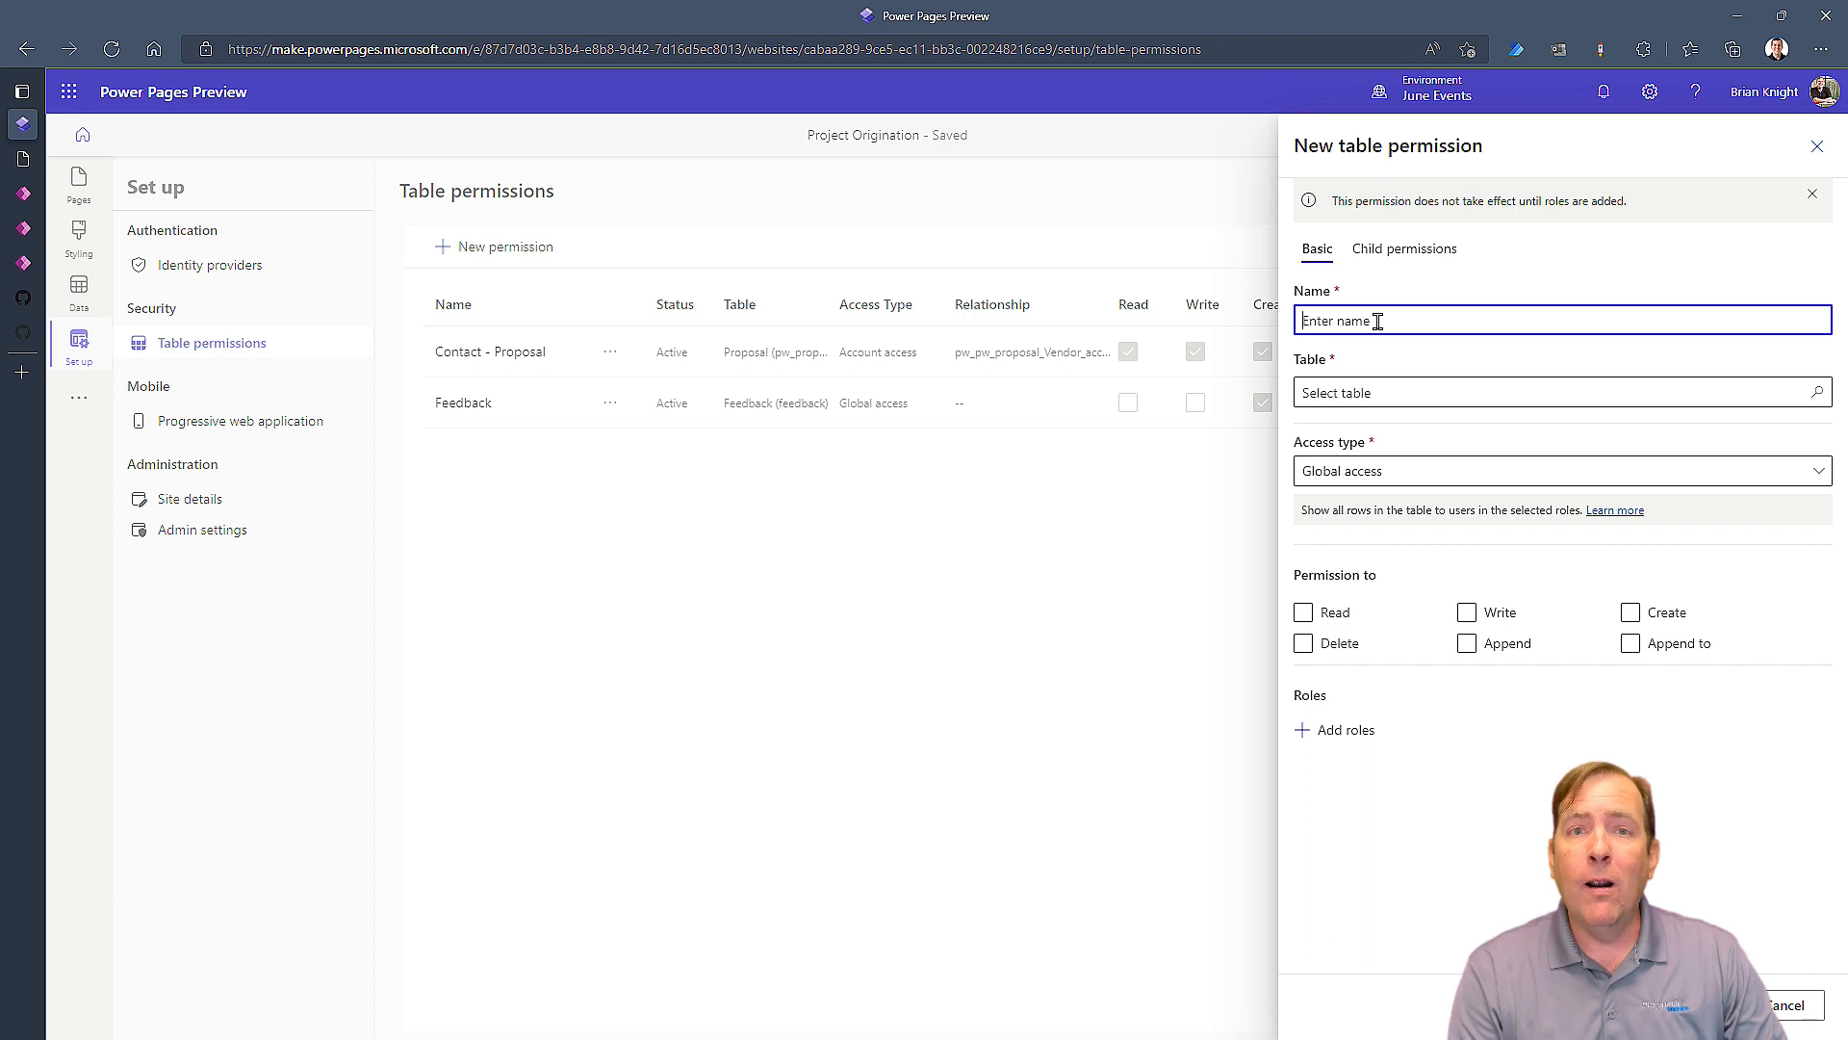
pyautogui.write('Acc')
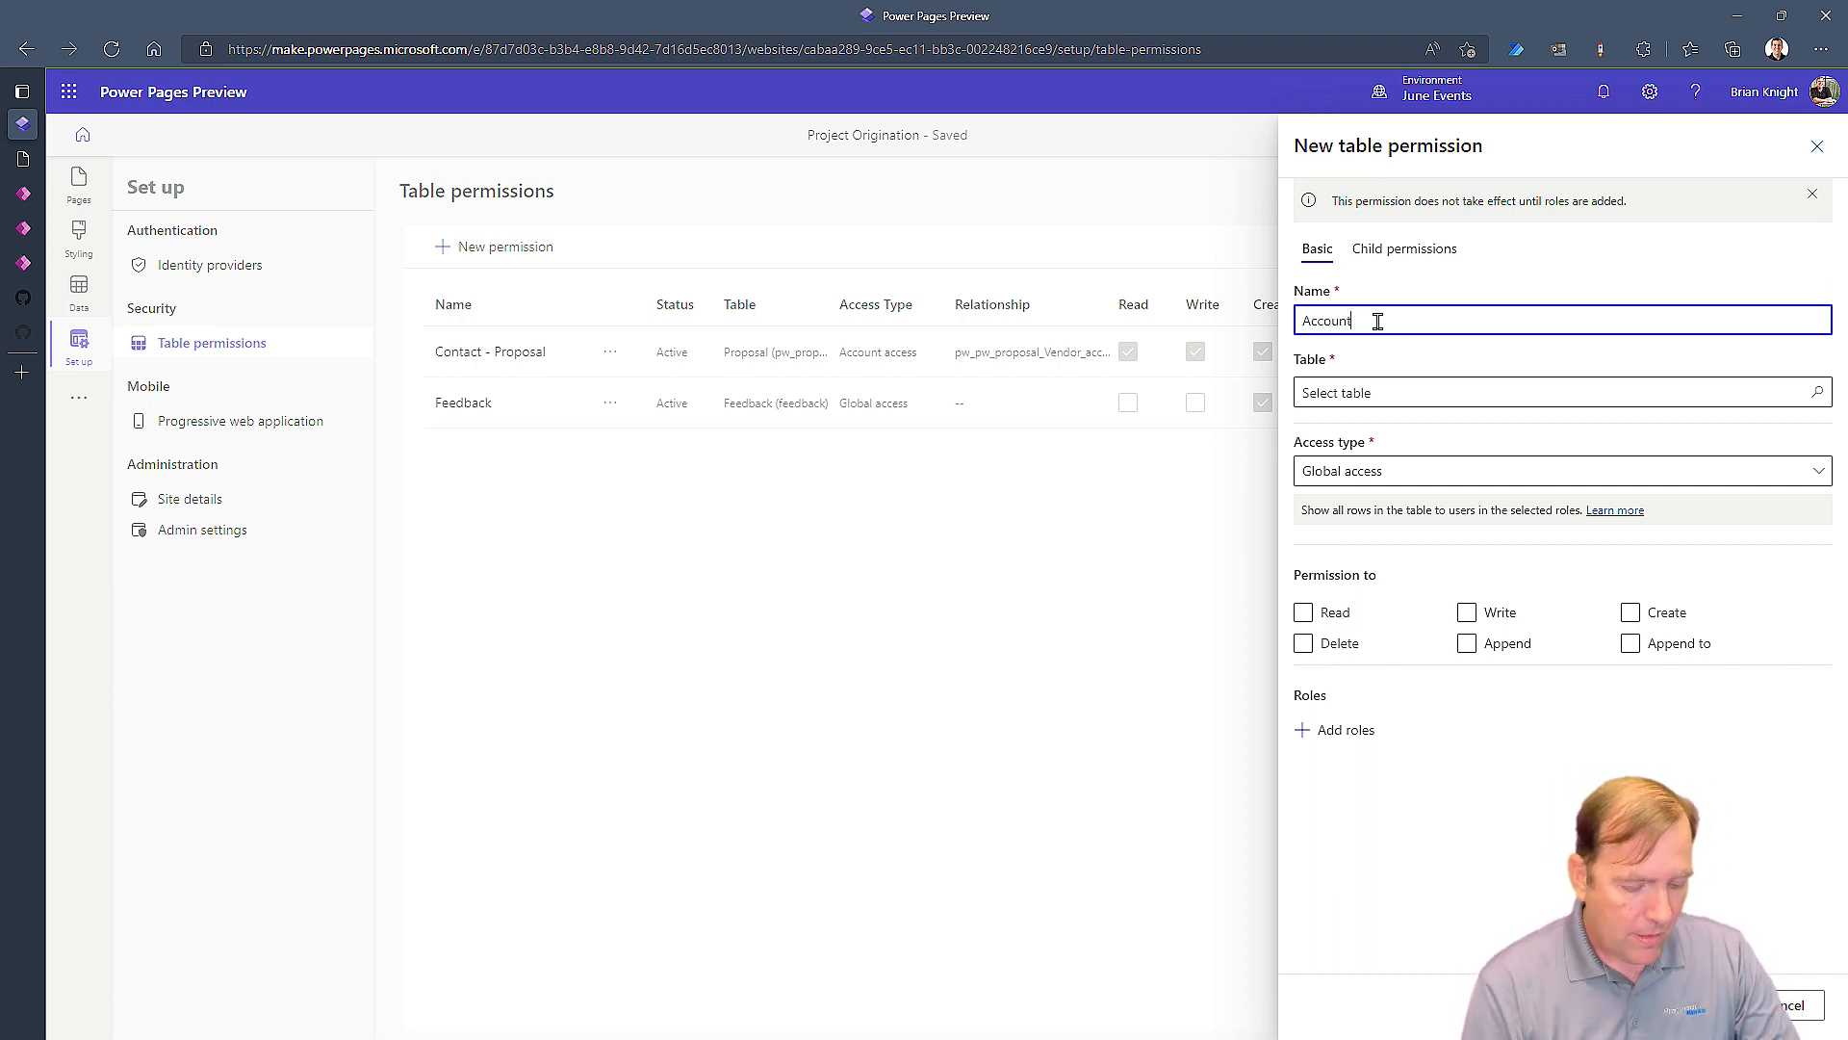
pyautogui.write('ount')
pyautogui.press('Home')
pyautogui.write('Contact -')
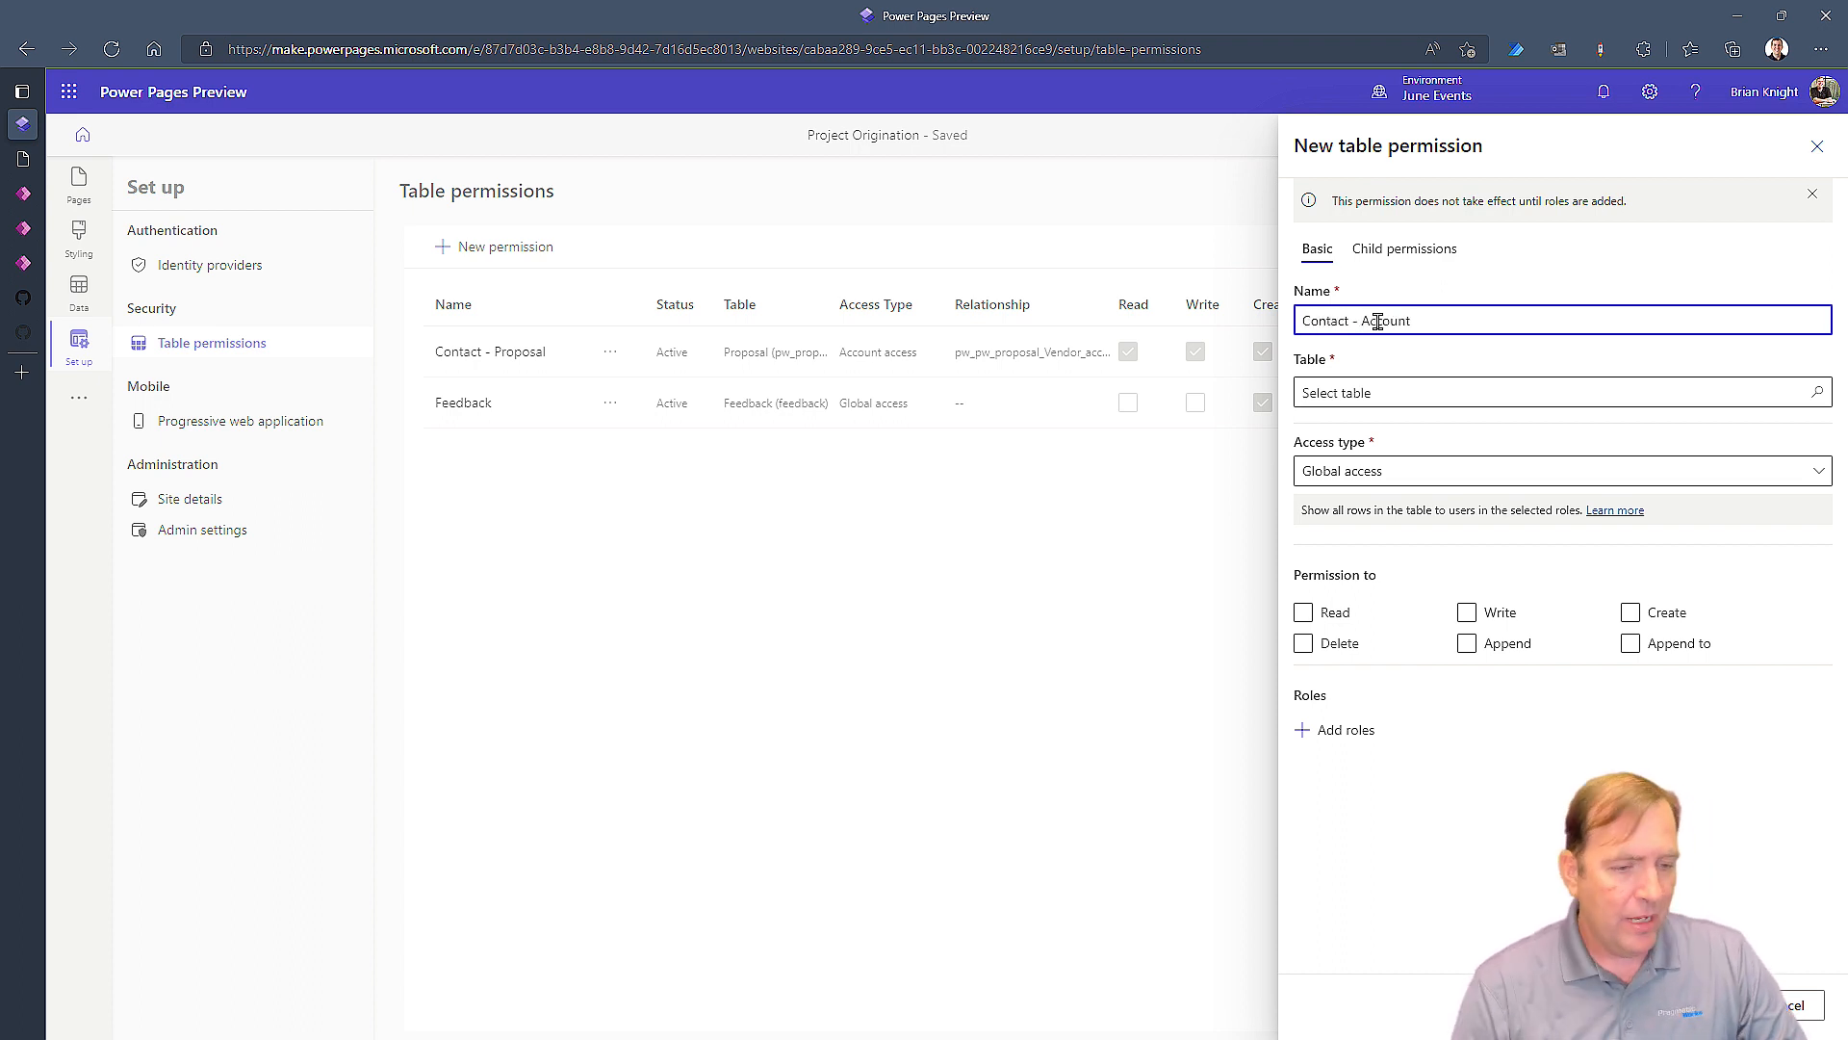
pyautogui.doubleClick(1343, 325)
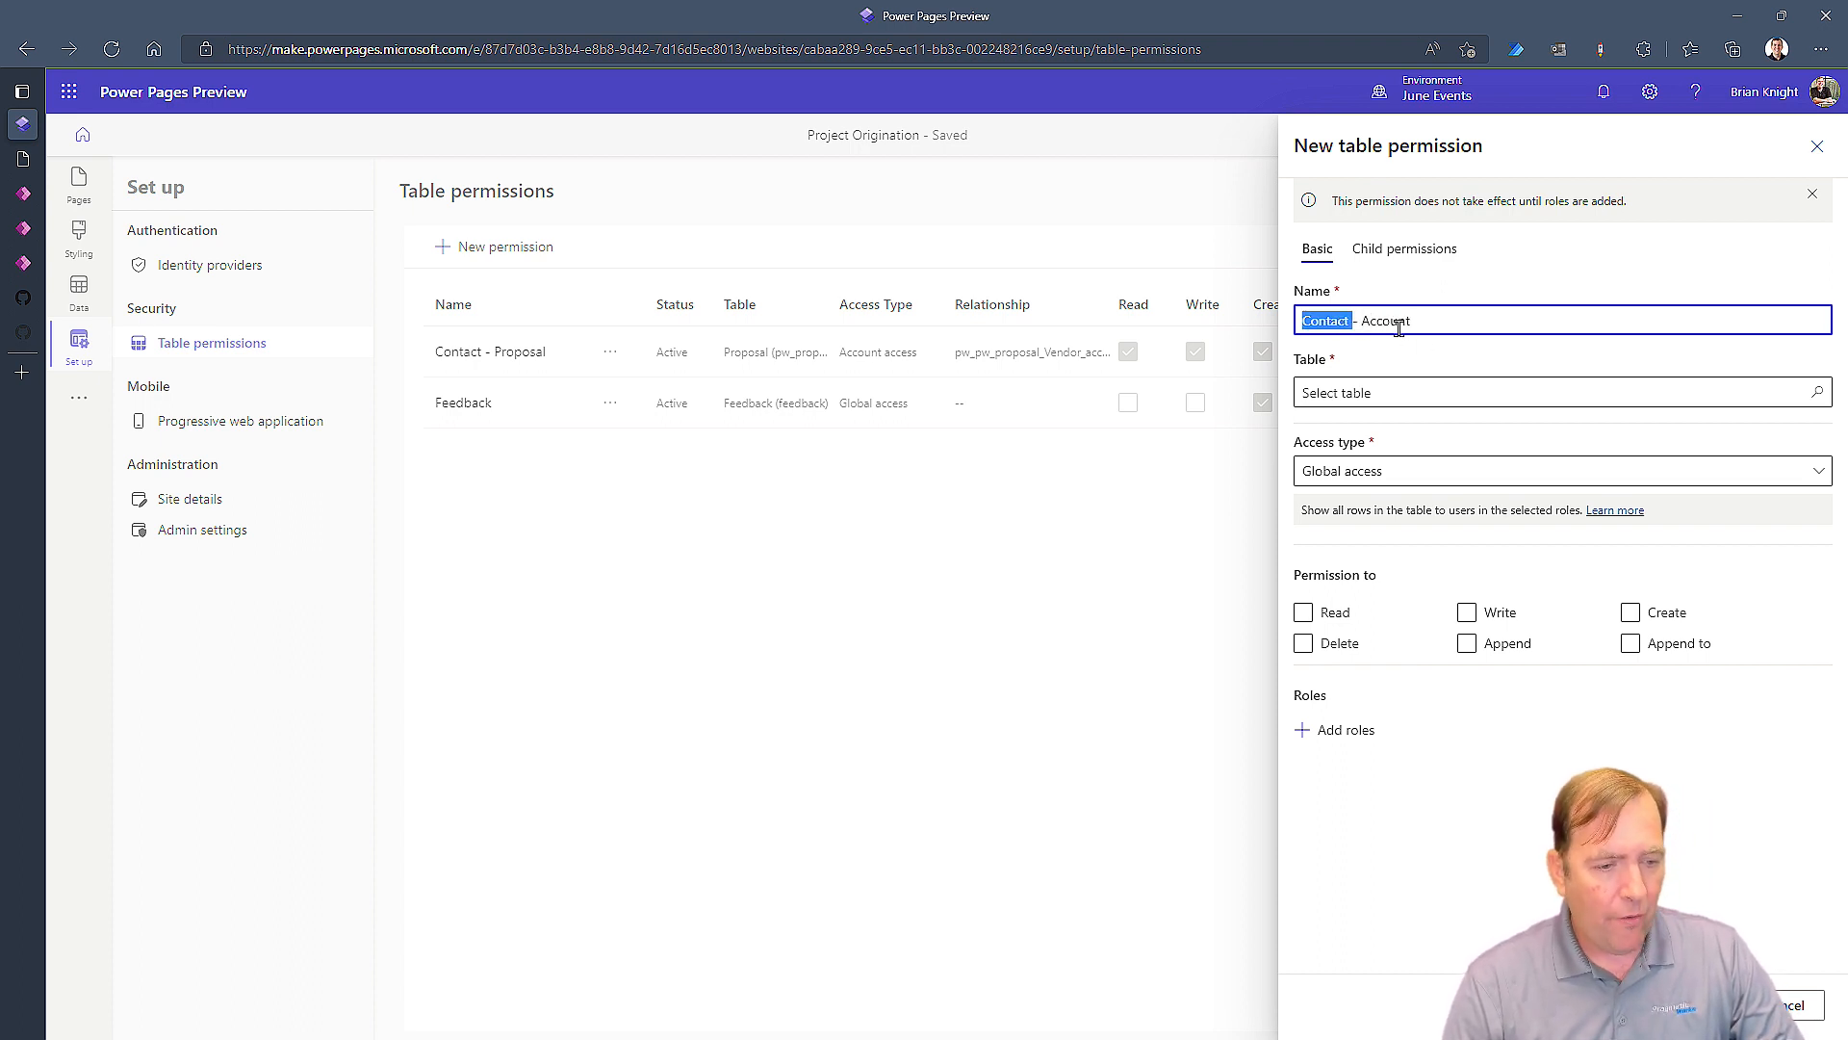
pyautogui.doubleClick(1399, 325)
# Step: Assign the permission to the Account (account) table with Contact access through the contact_customer_accounts relationship
pyautogui.click(1557, 384)
pyautogui.write('Acc')
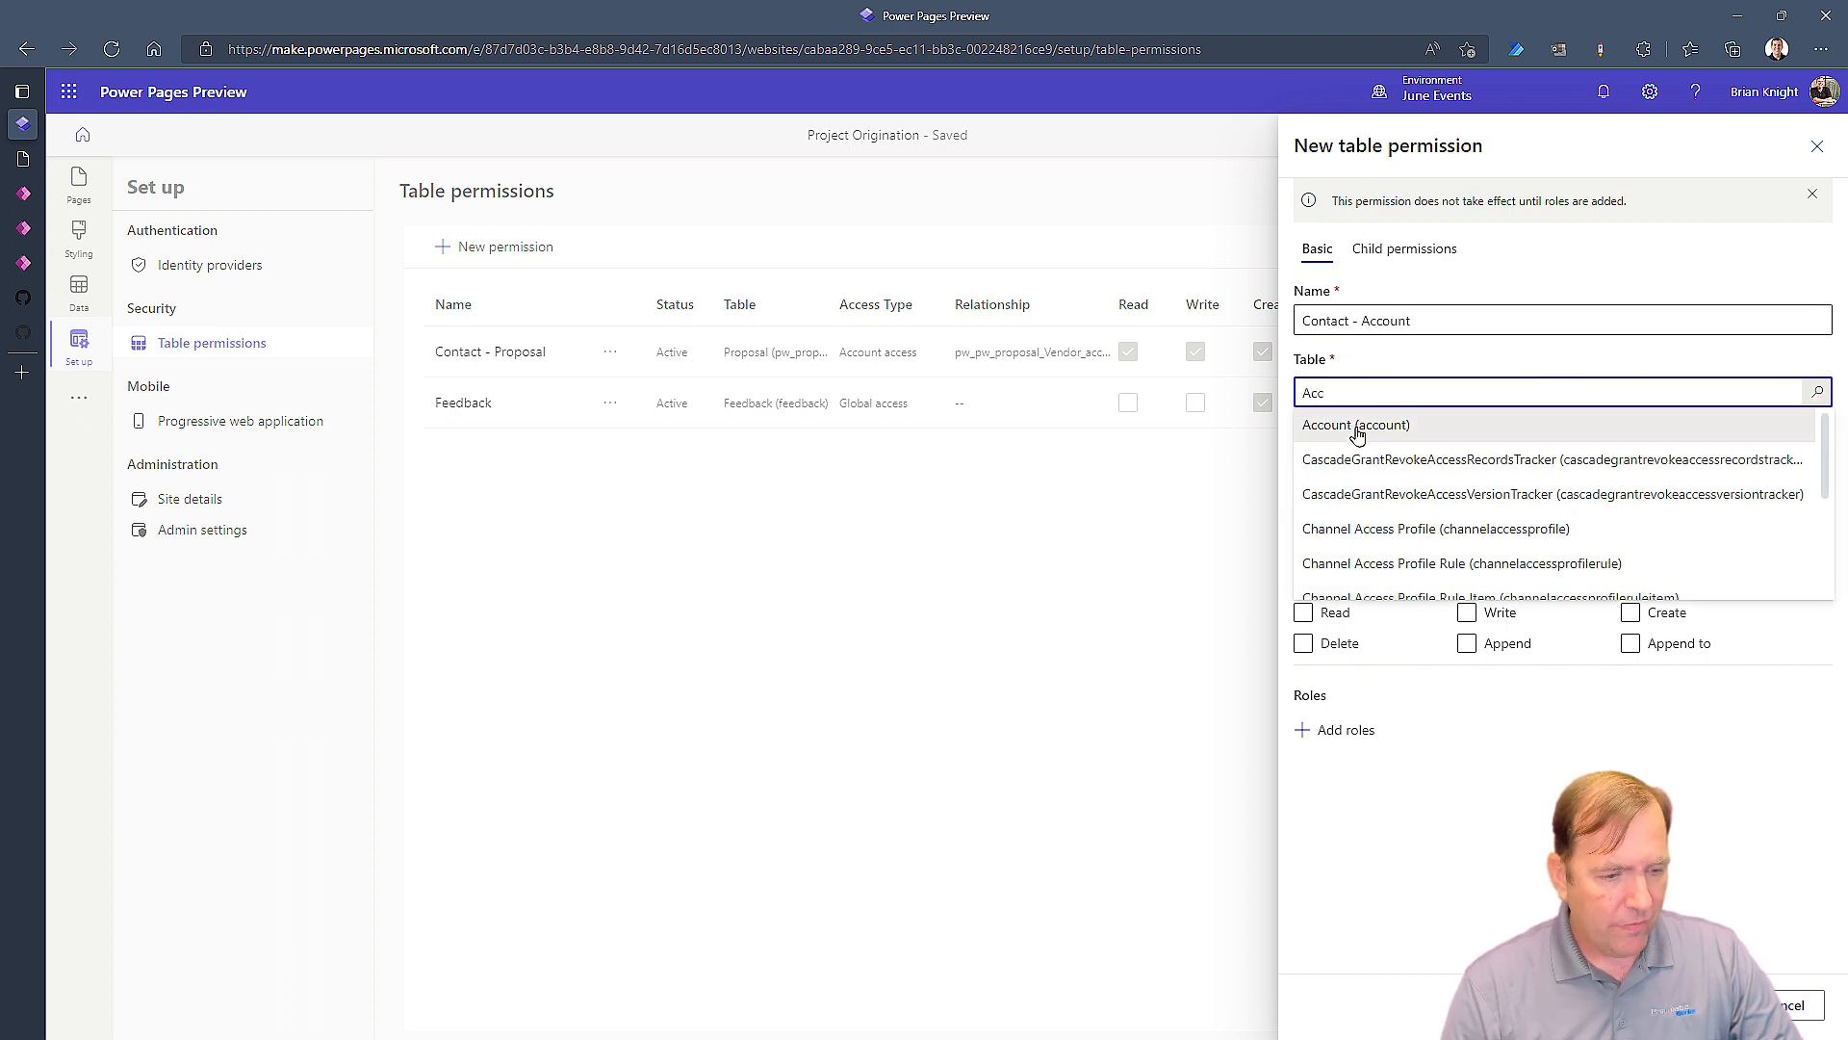
pyautogui.click(1357, 429)
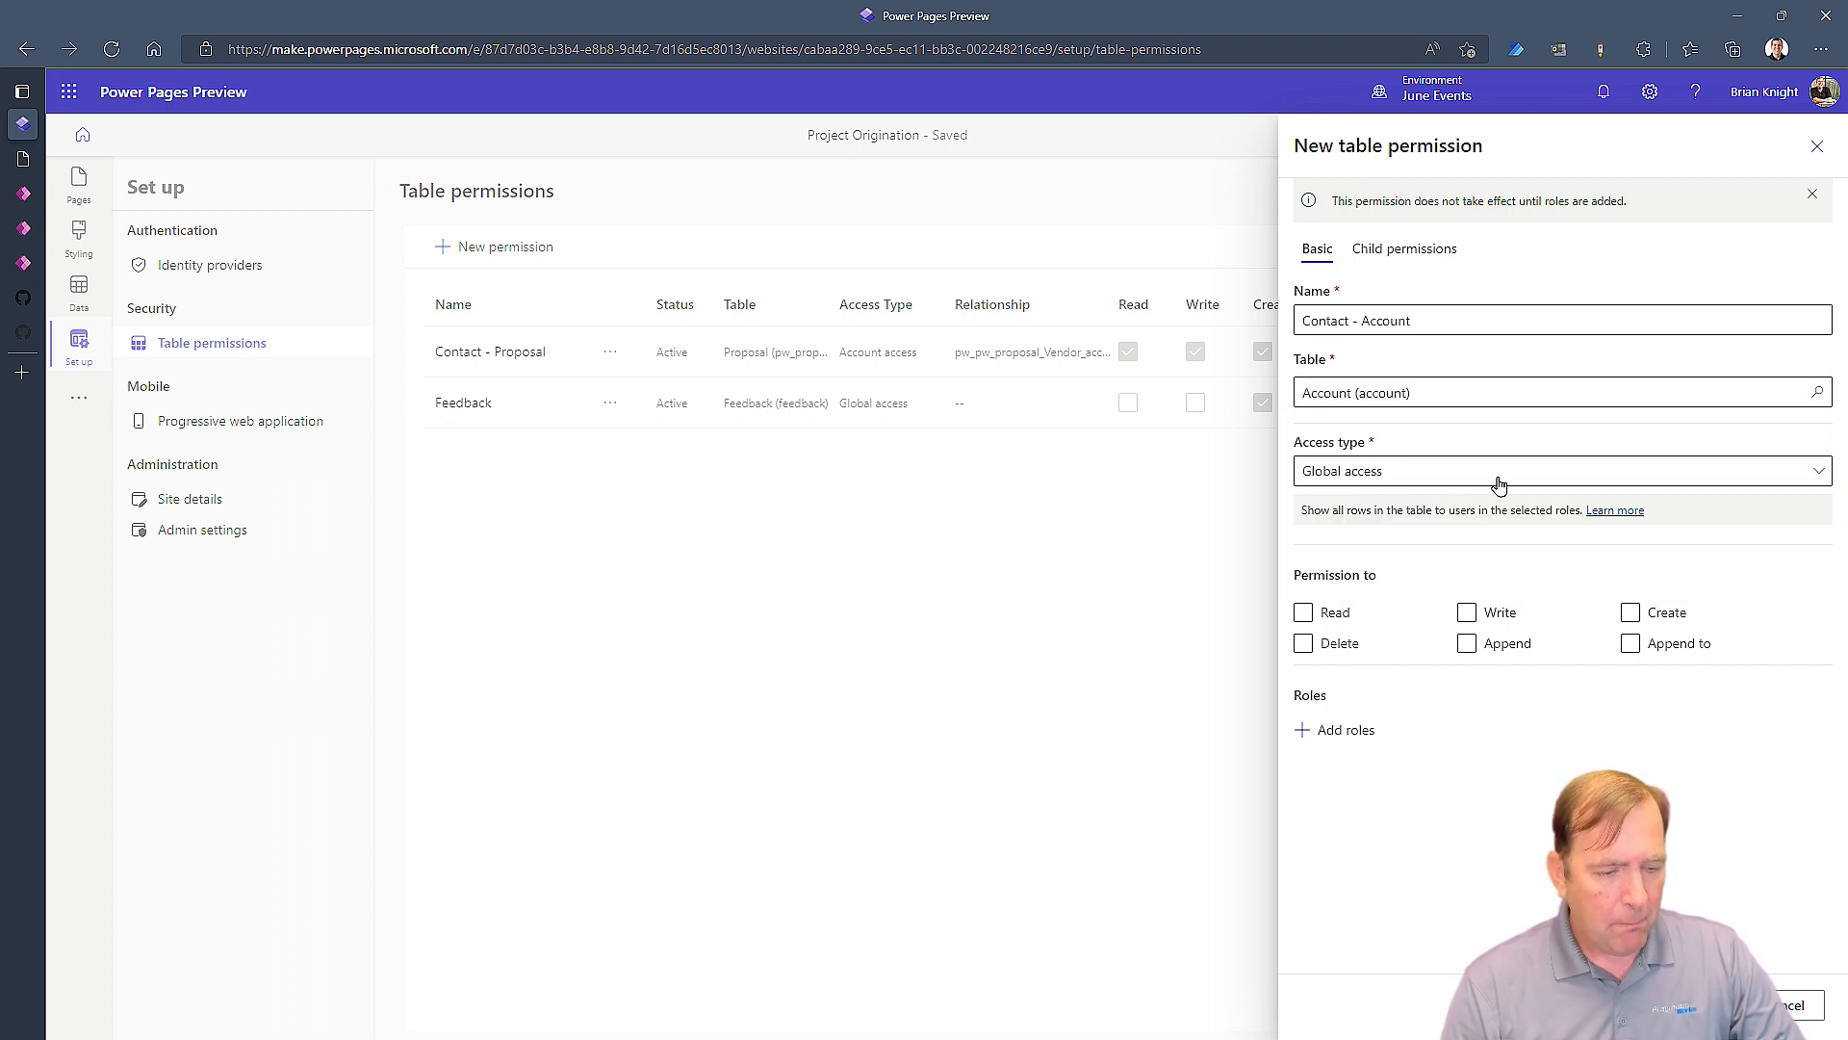
pyautogui.click(1455, 482)
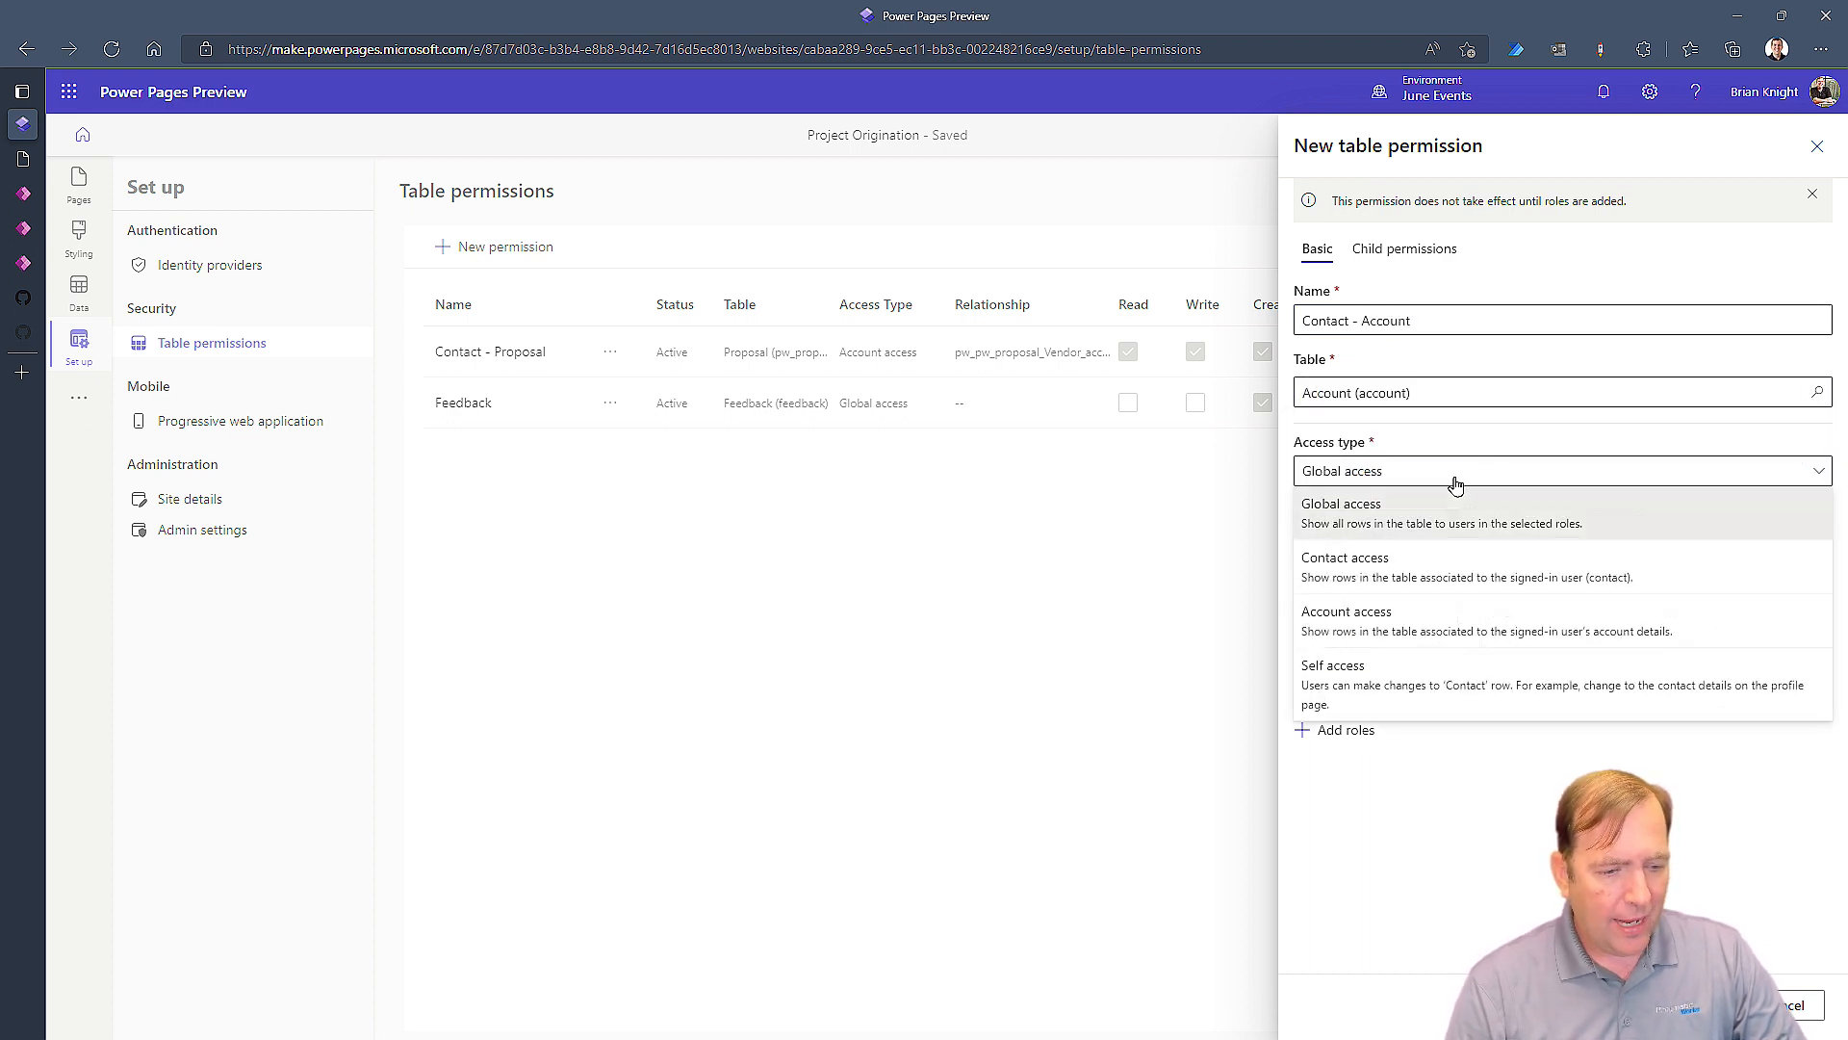
pyautogui.click(1348, 572)
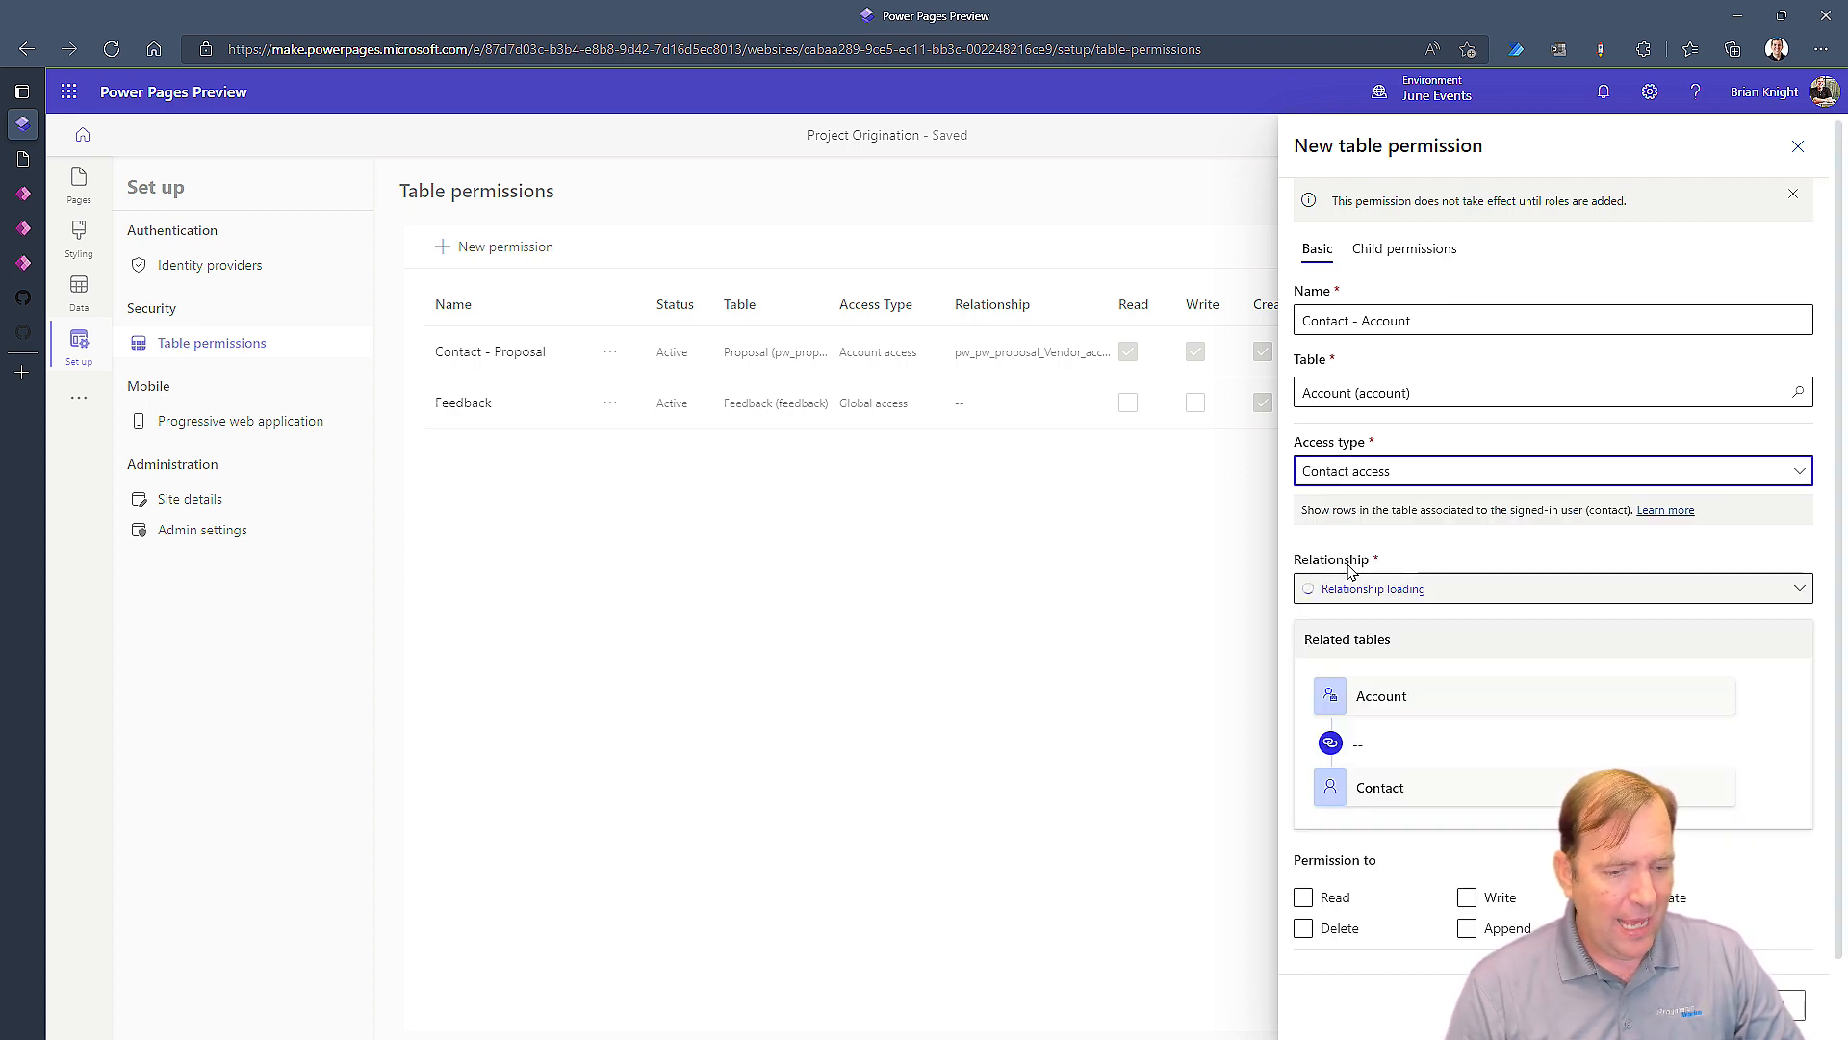
pyautogui.click(1411, 589)
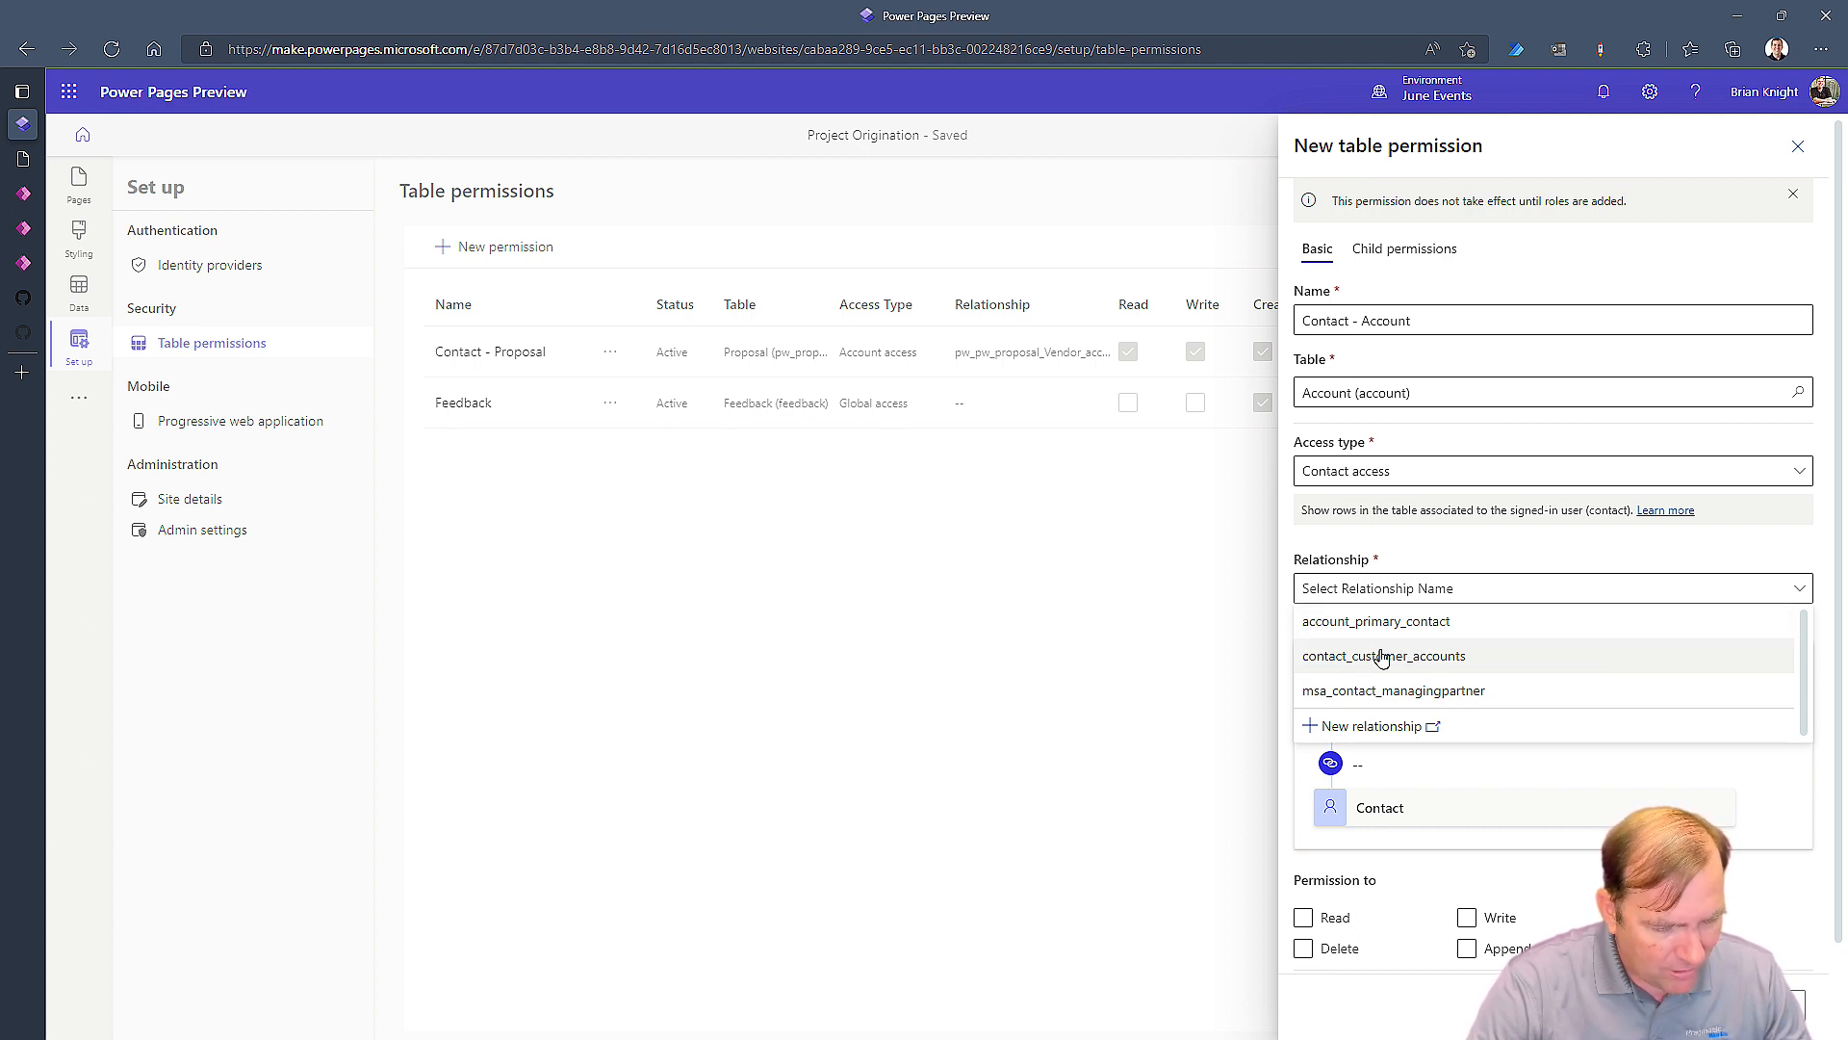
pyautogui.click(1381, 658)
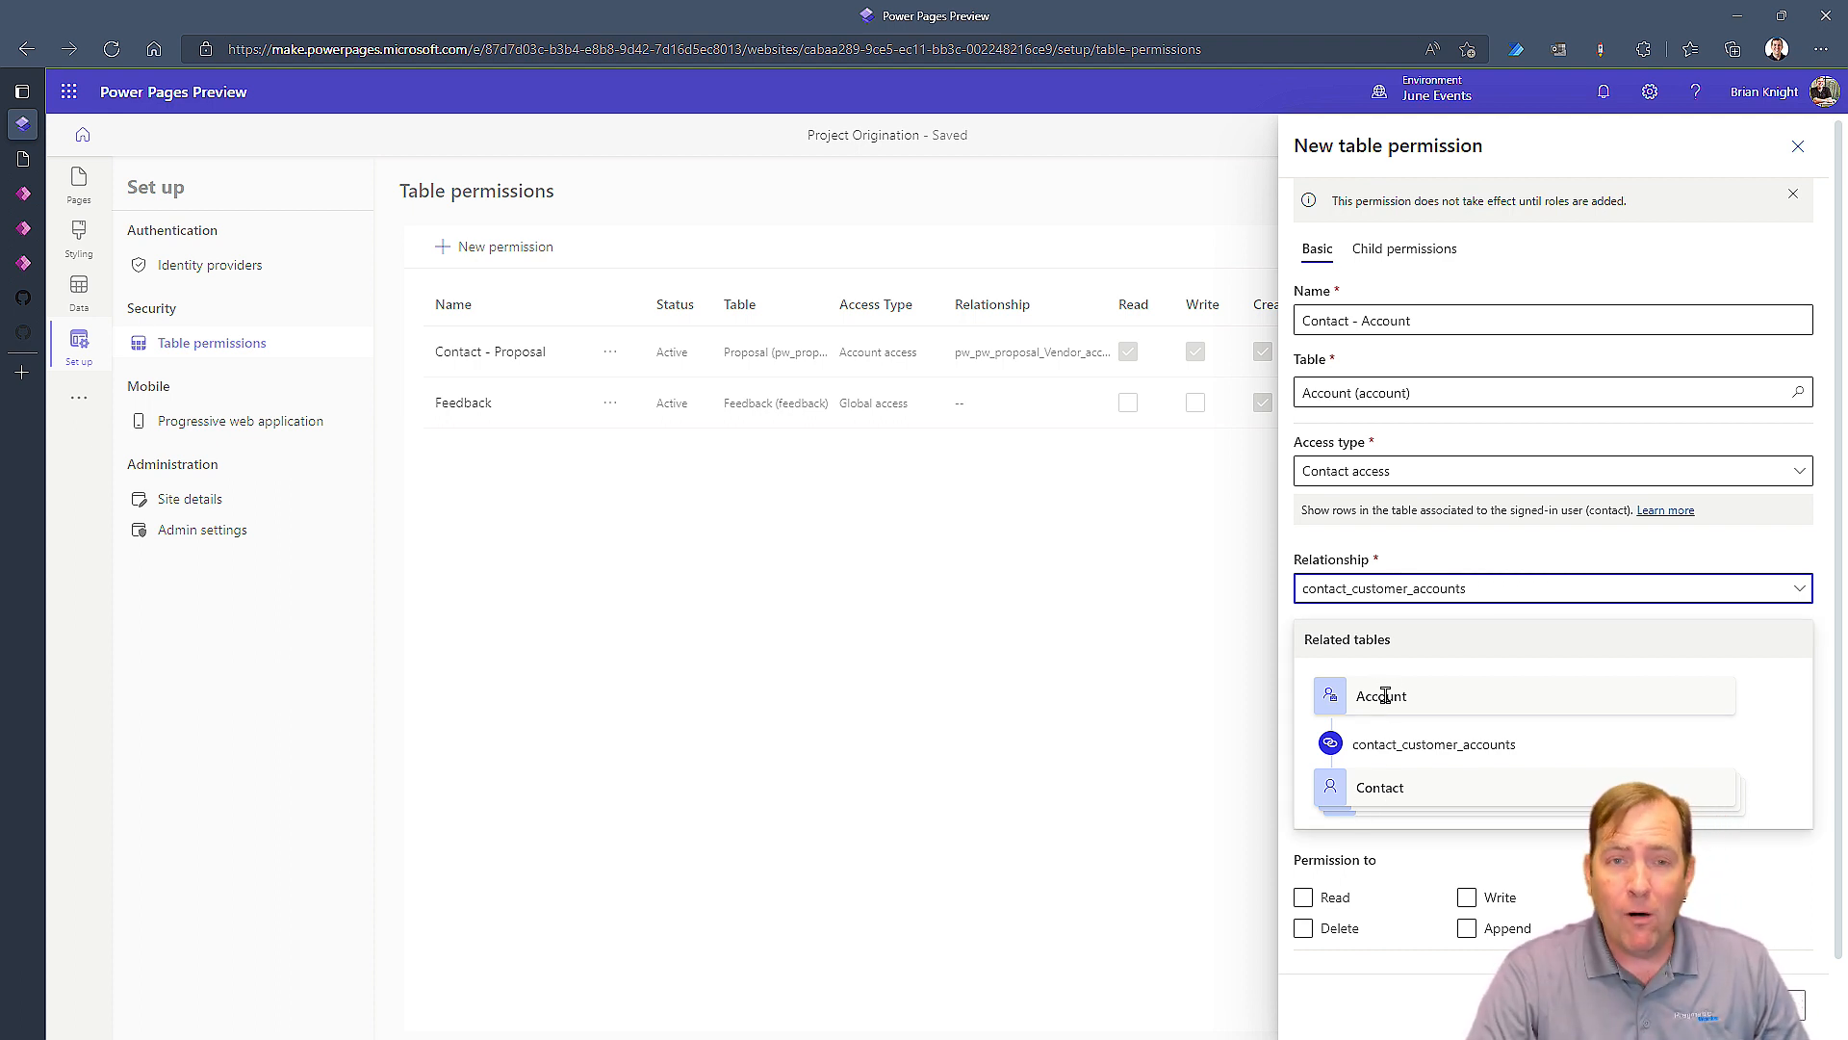
# Step: Switch to the Project Coordination app's contacts, check the account name on the first contact's record, and return to Power Pages
pyautogui.moveTo(27, 224)
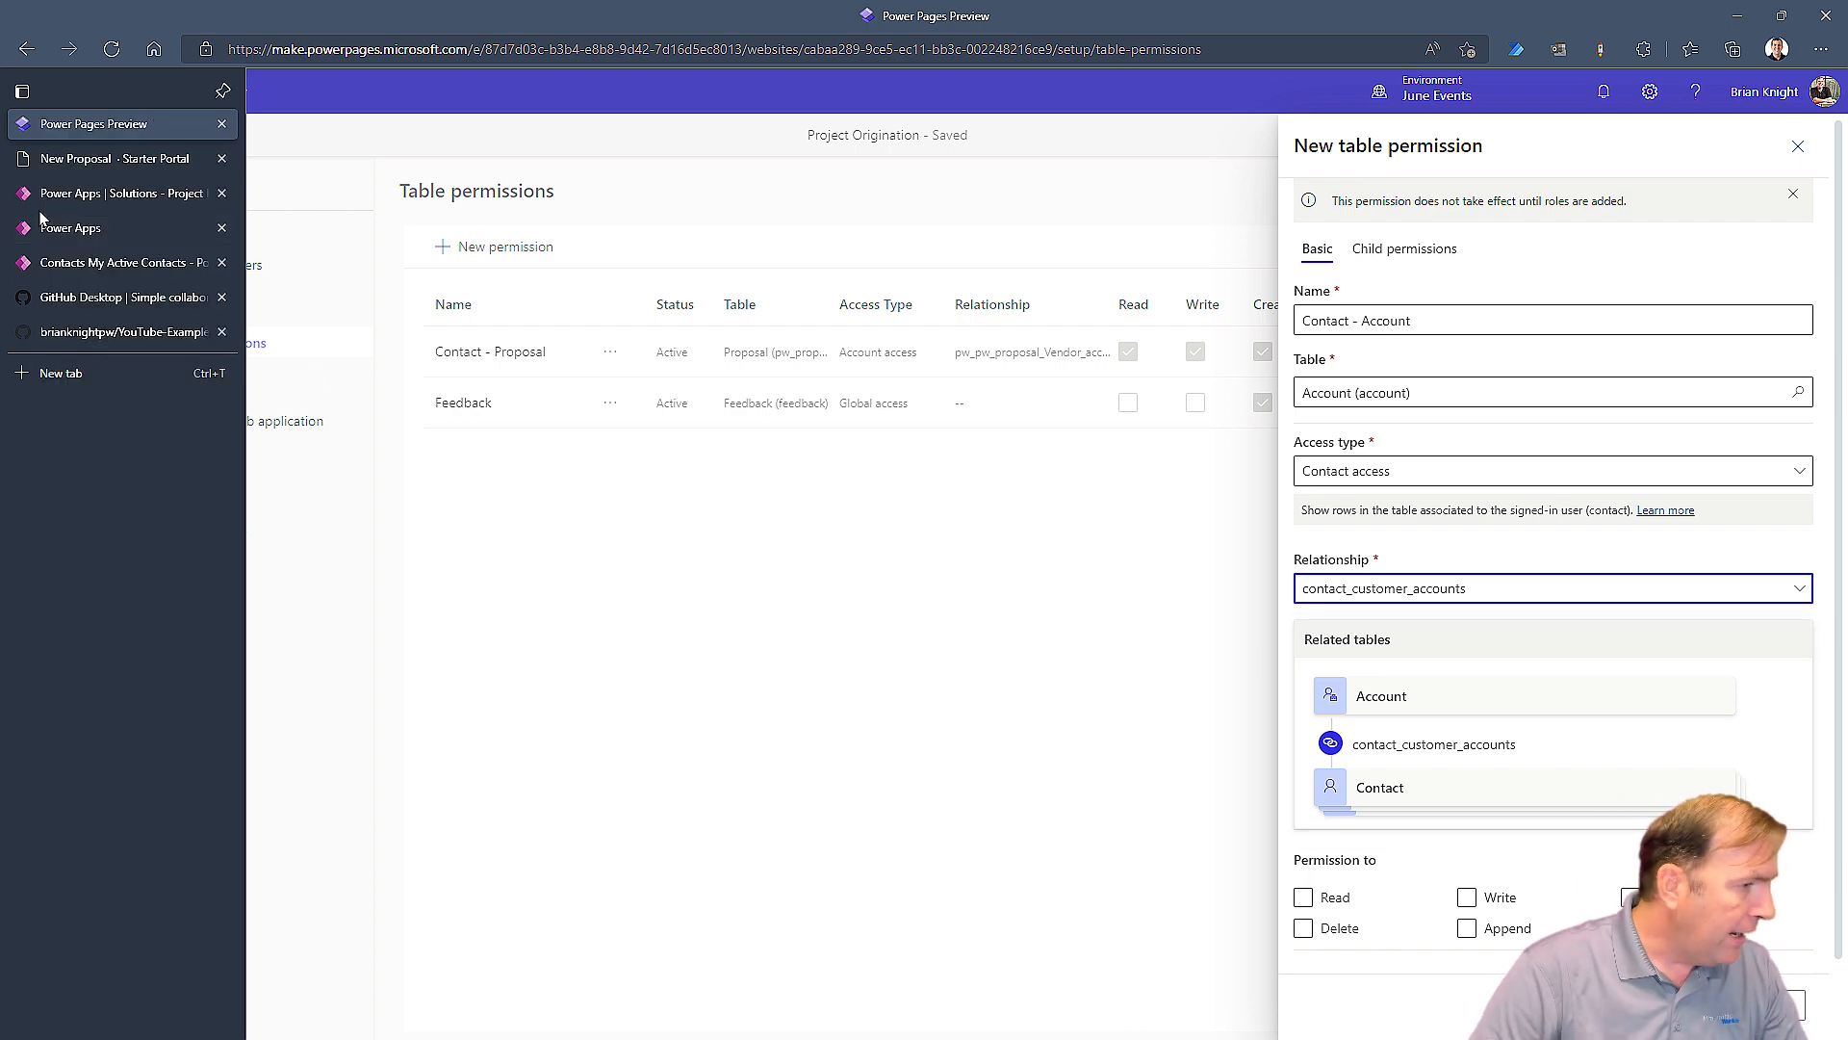
pyautogui.click(120, 263)
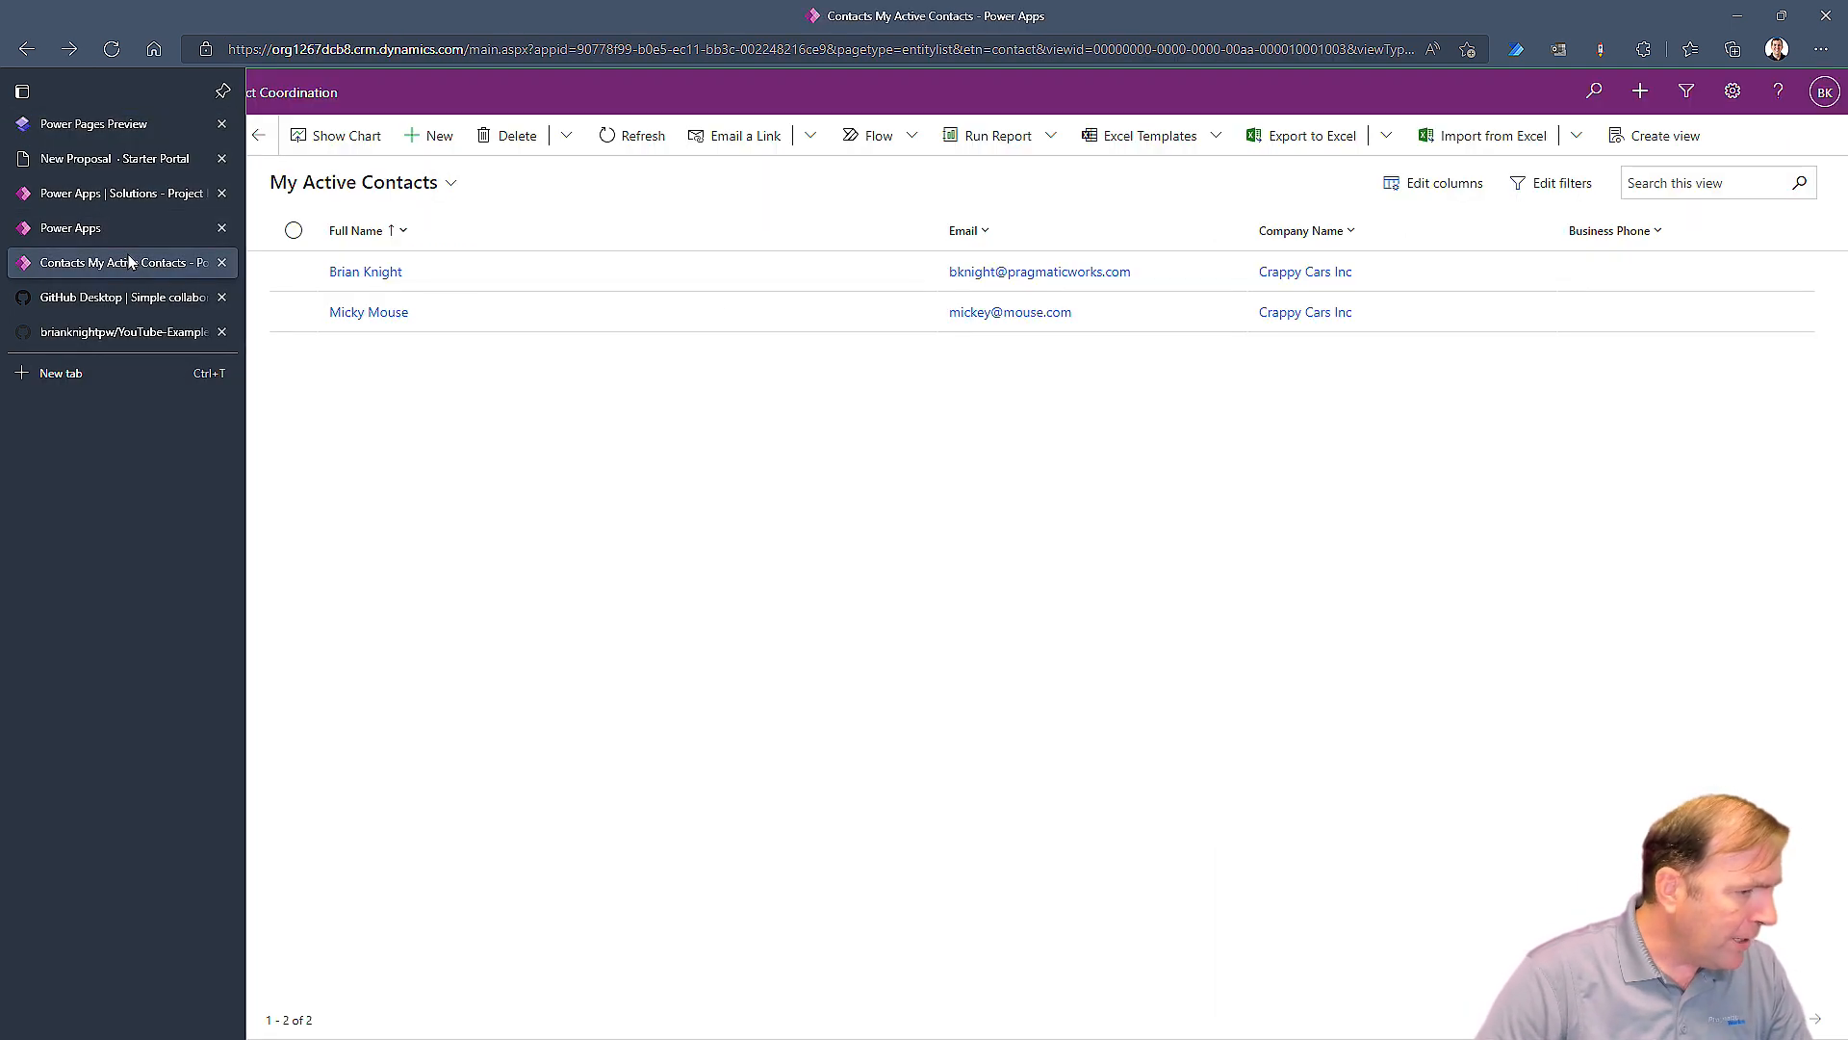
pyautogui.click(366, 273)
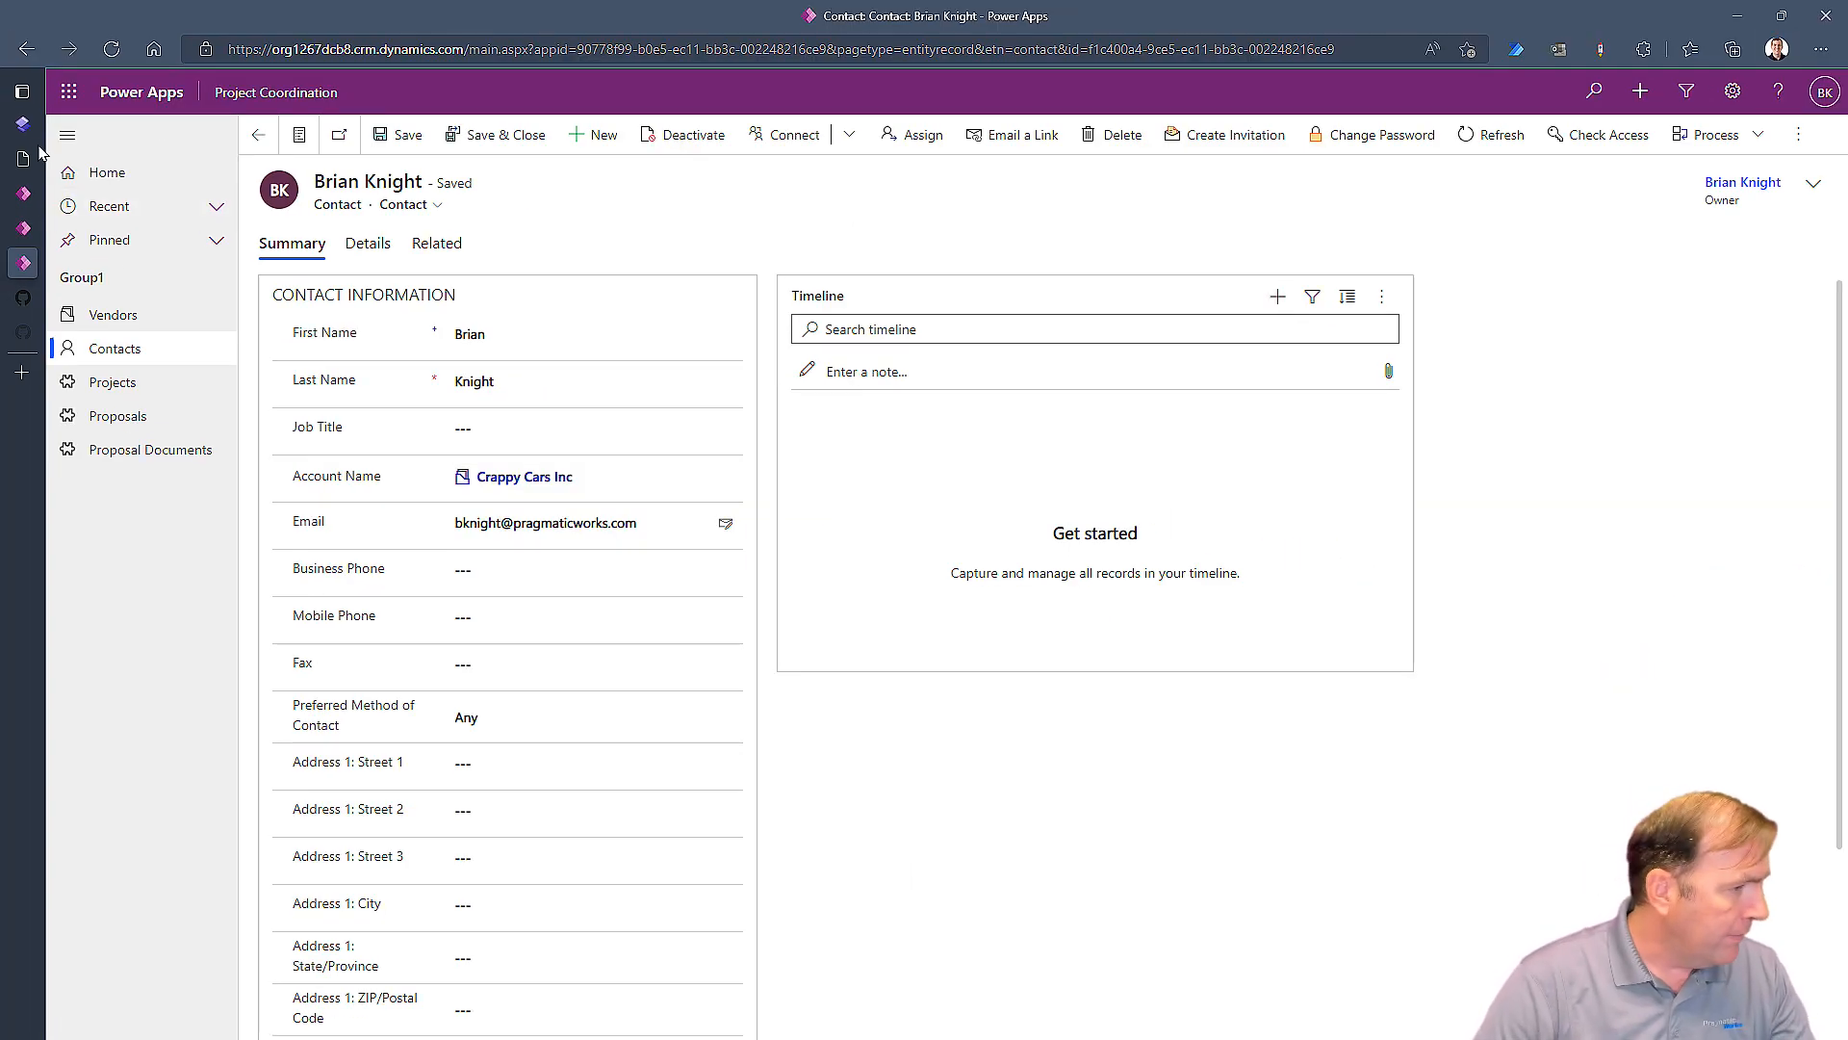
pyautogui.click(23, 124)
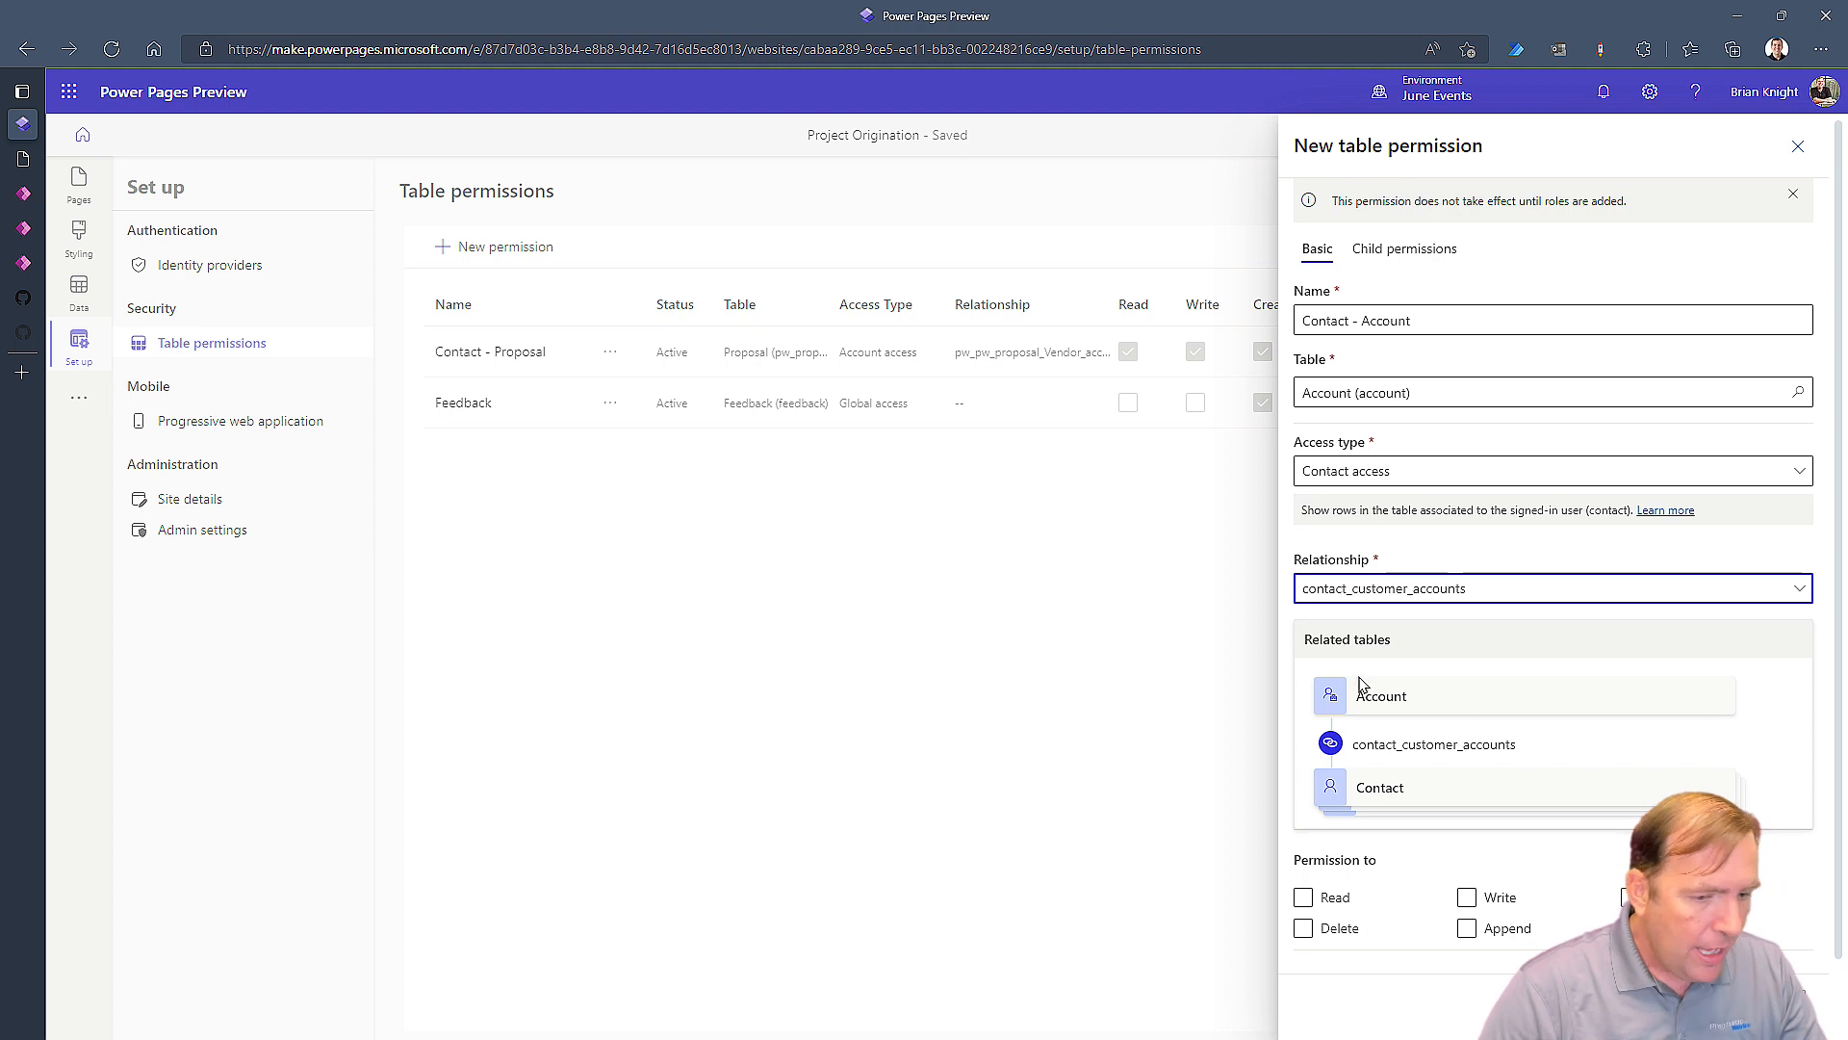
# Step: Grant Read, Append and Append to on the Contact - Account permission, and try to save it without roles
pyautogui.click(1326, 895)
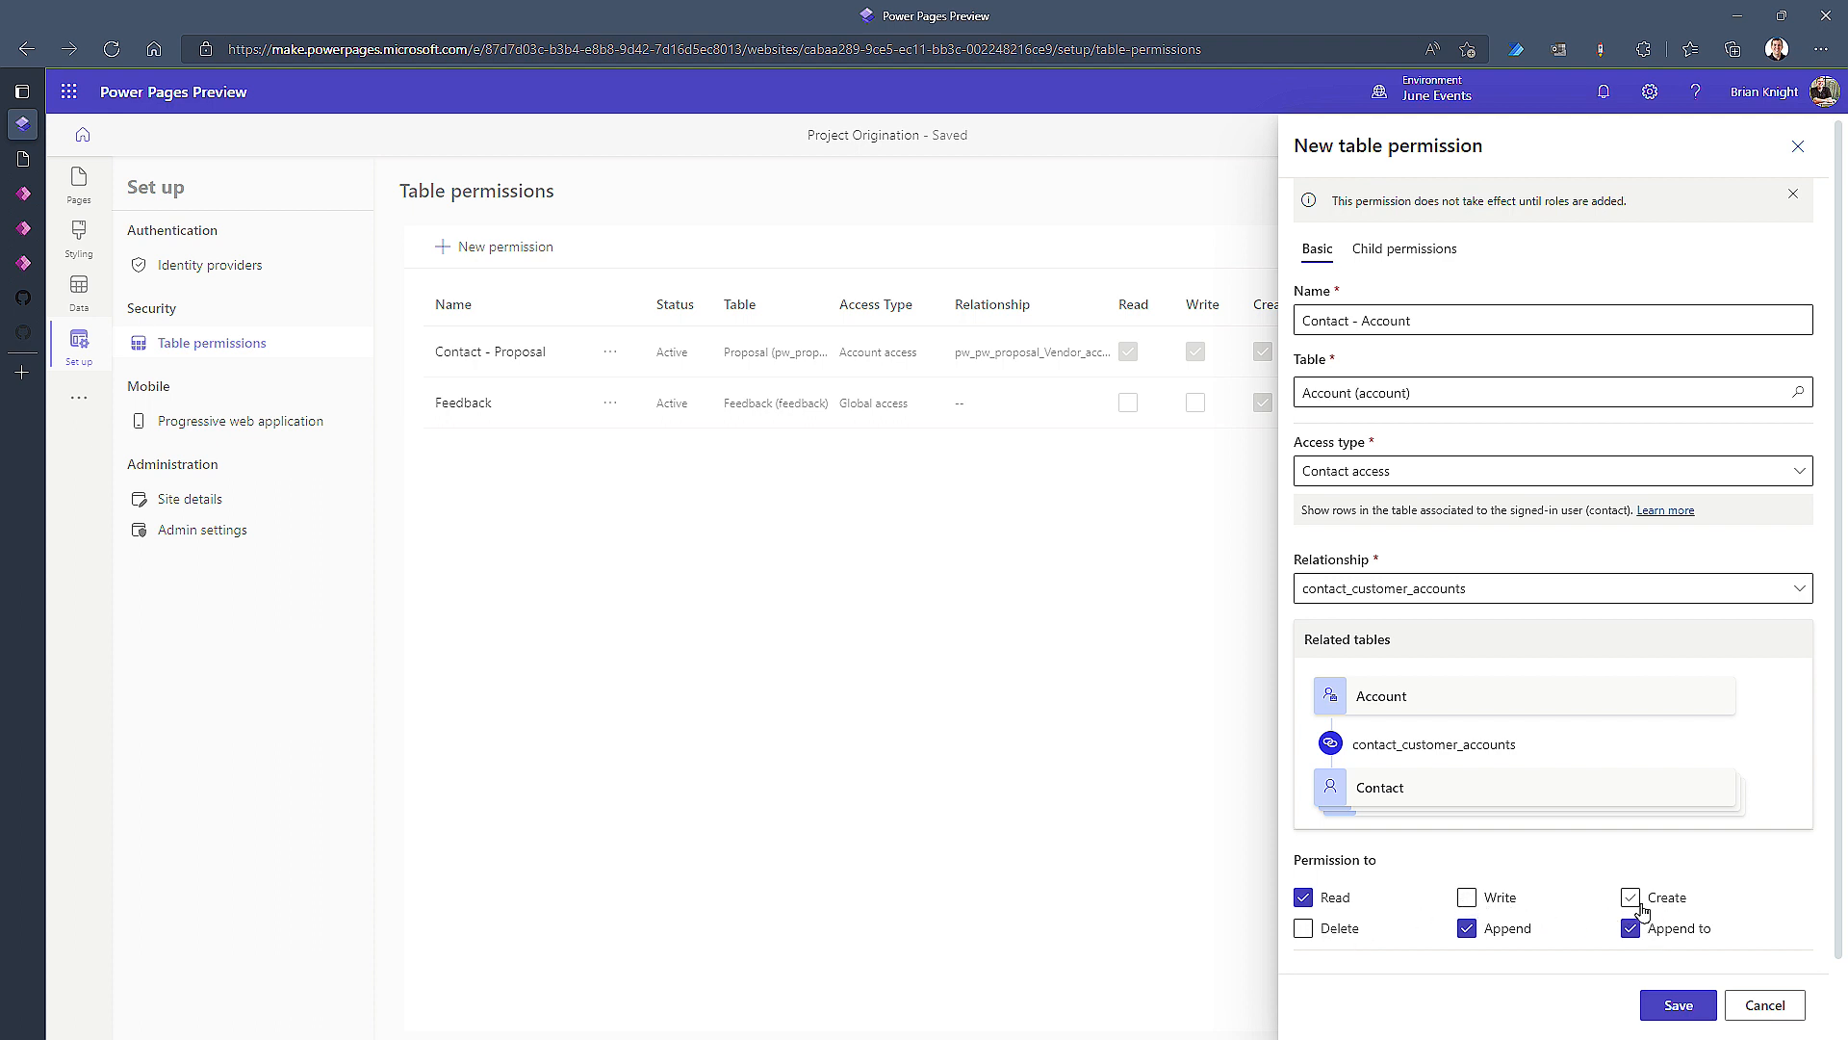
pyautogui.click(1655, 1007)
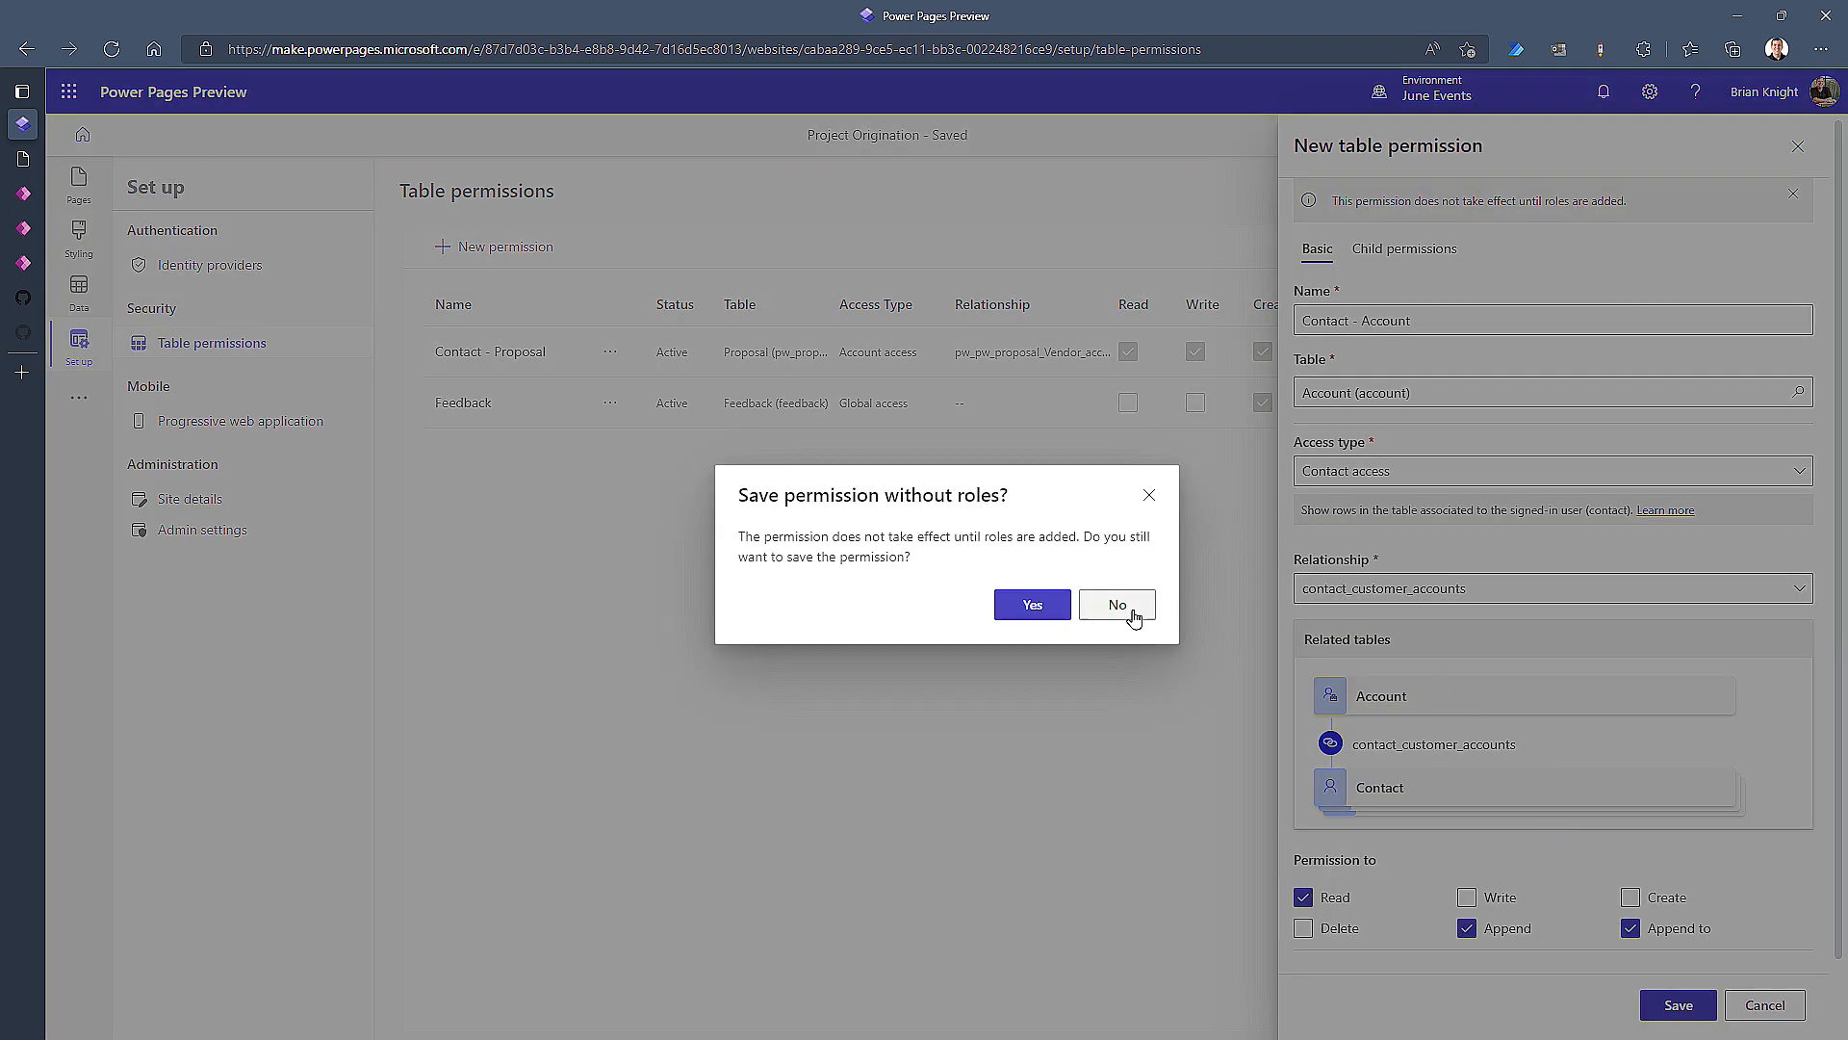
pyautogui.click(1032, 606)
pyautogui.click(1137, 608)
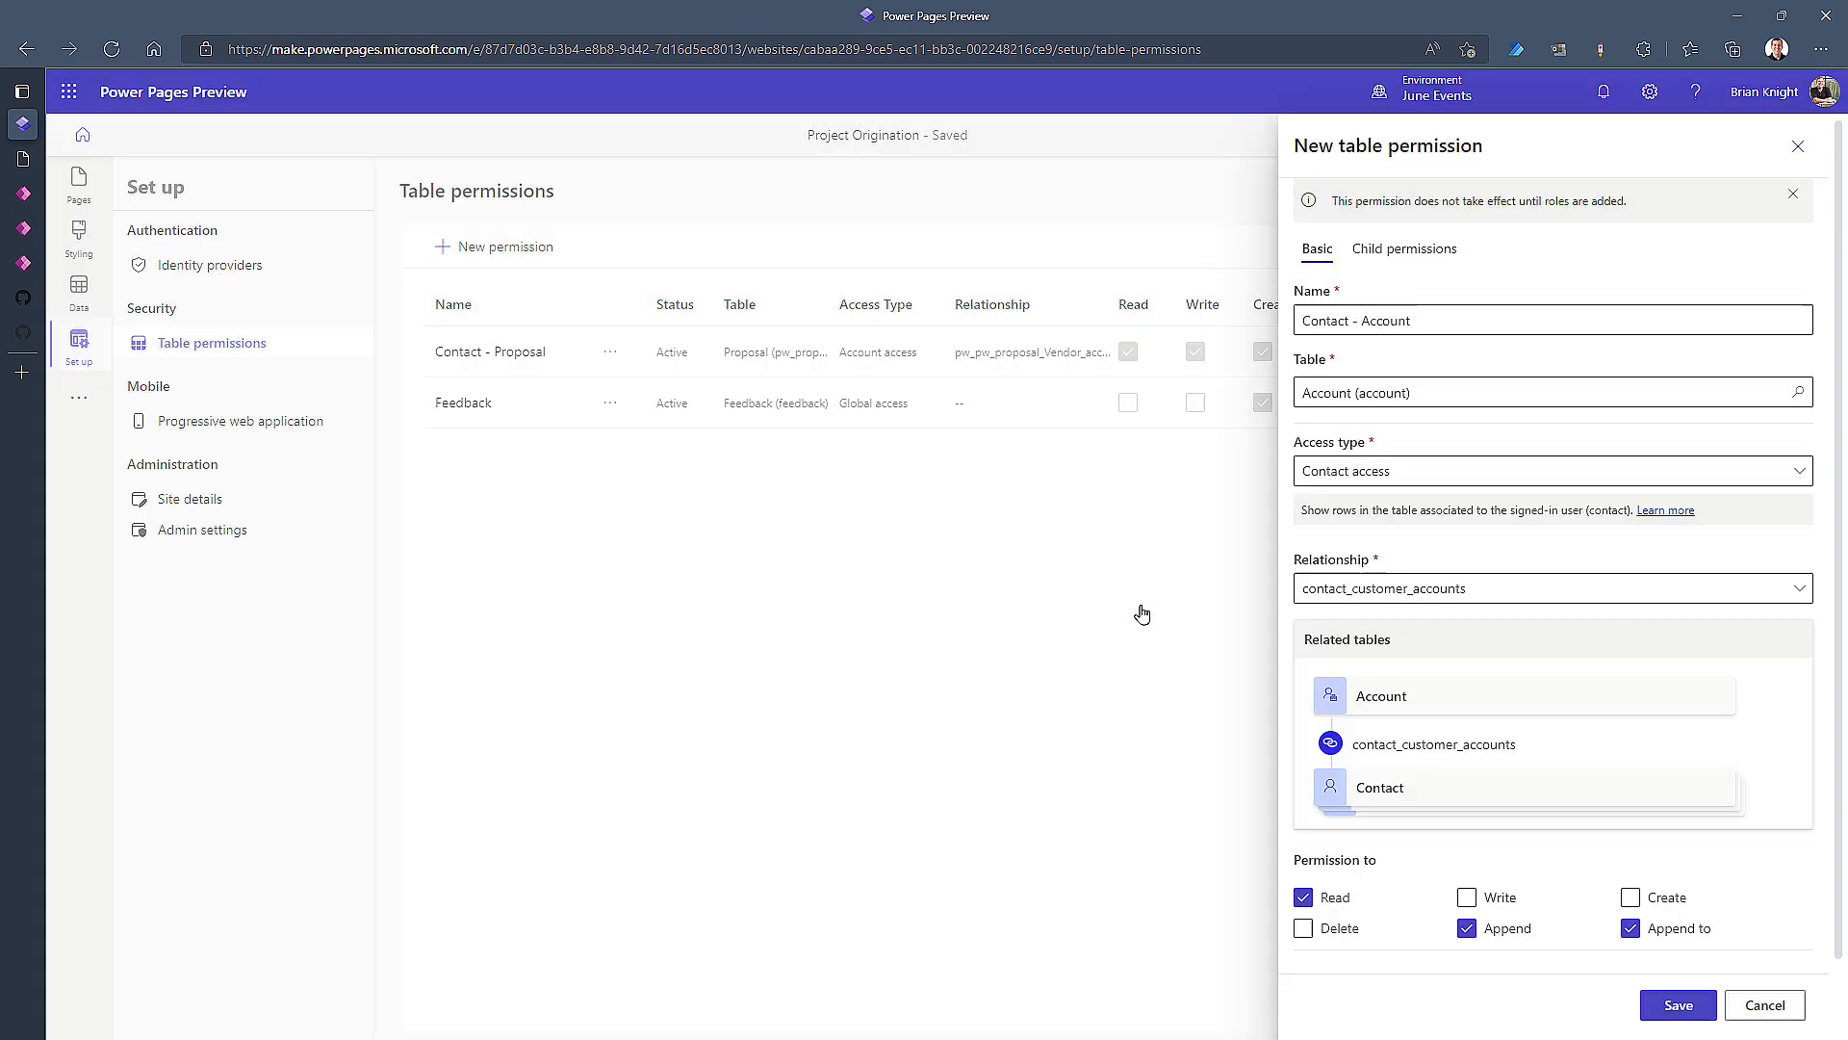
# Step: Add the Authenticated Users role to the Contact - Account permission and save it
pyautogui.scroll(-1, 1522, 885)
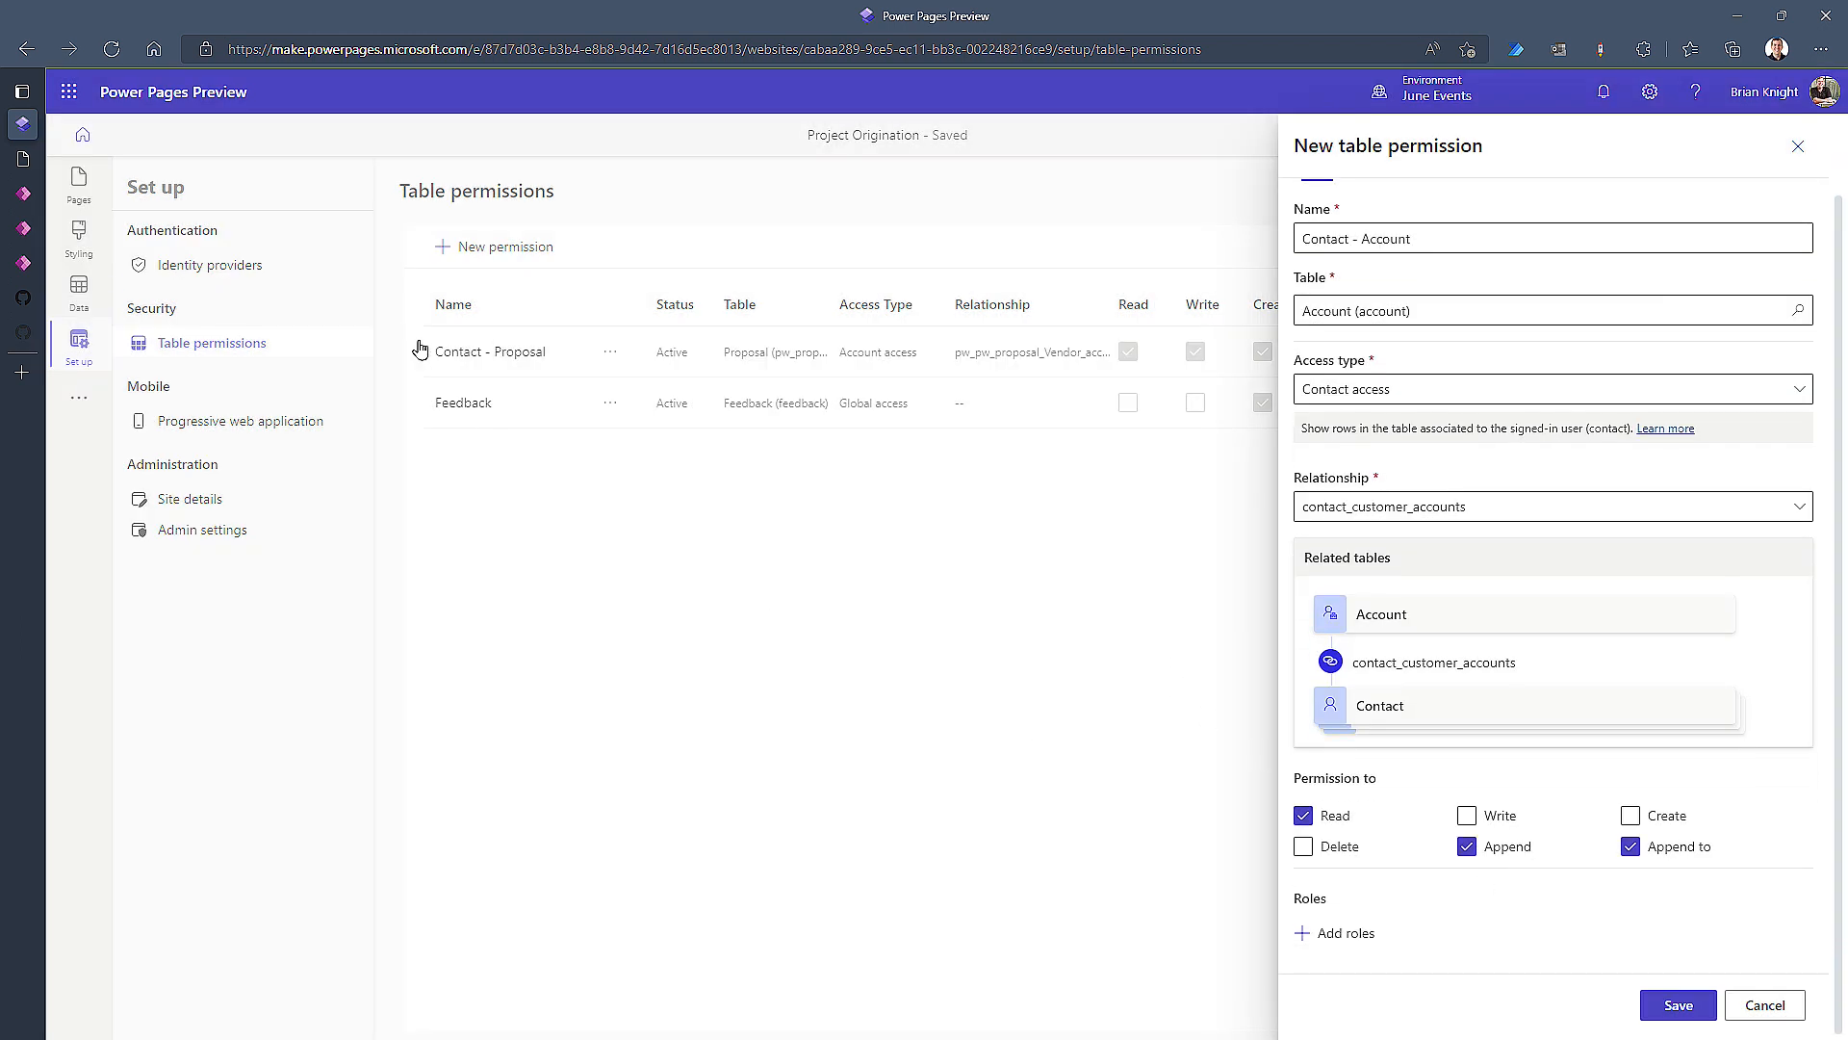
pyautogui.click(1325, 934)
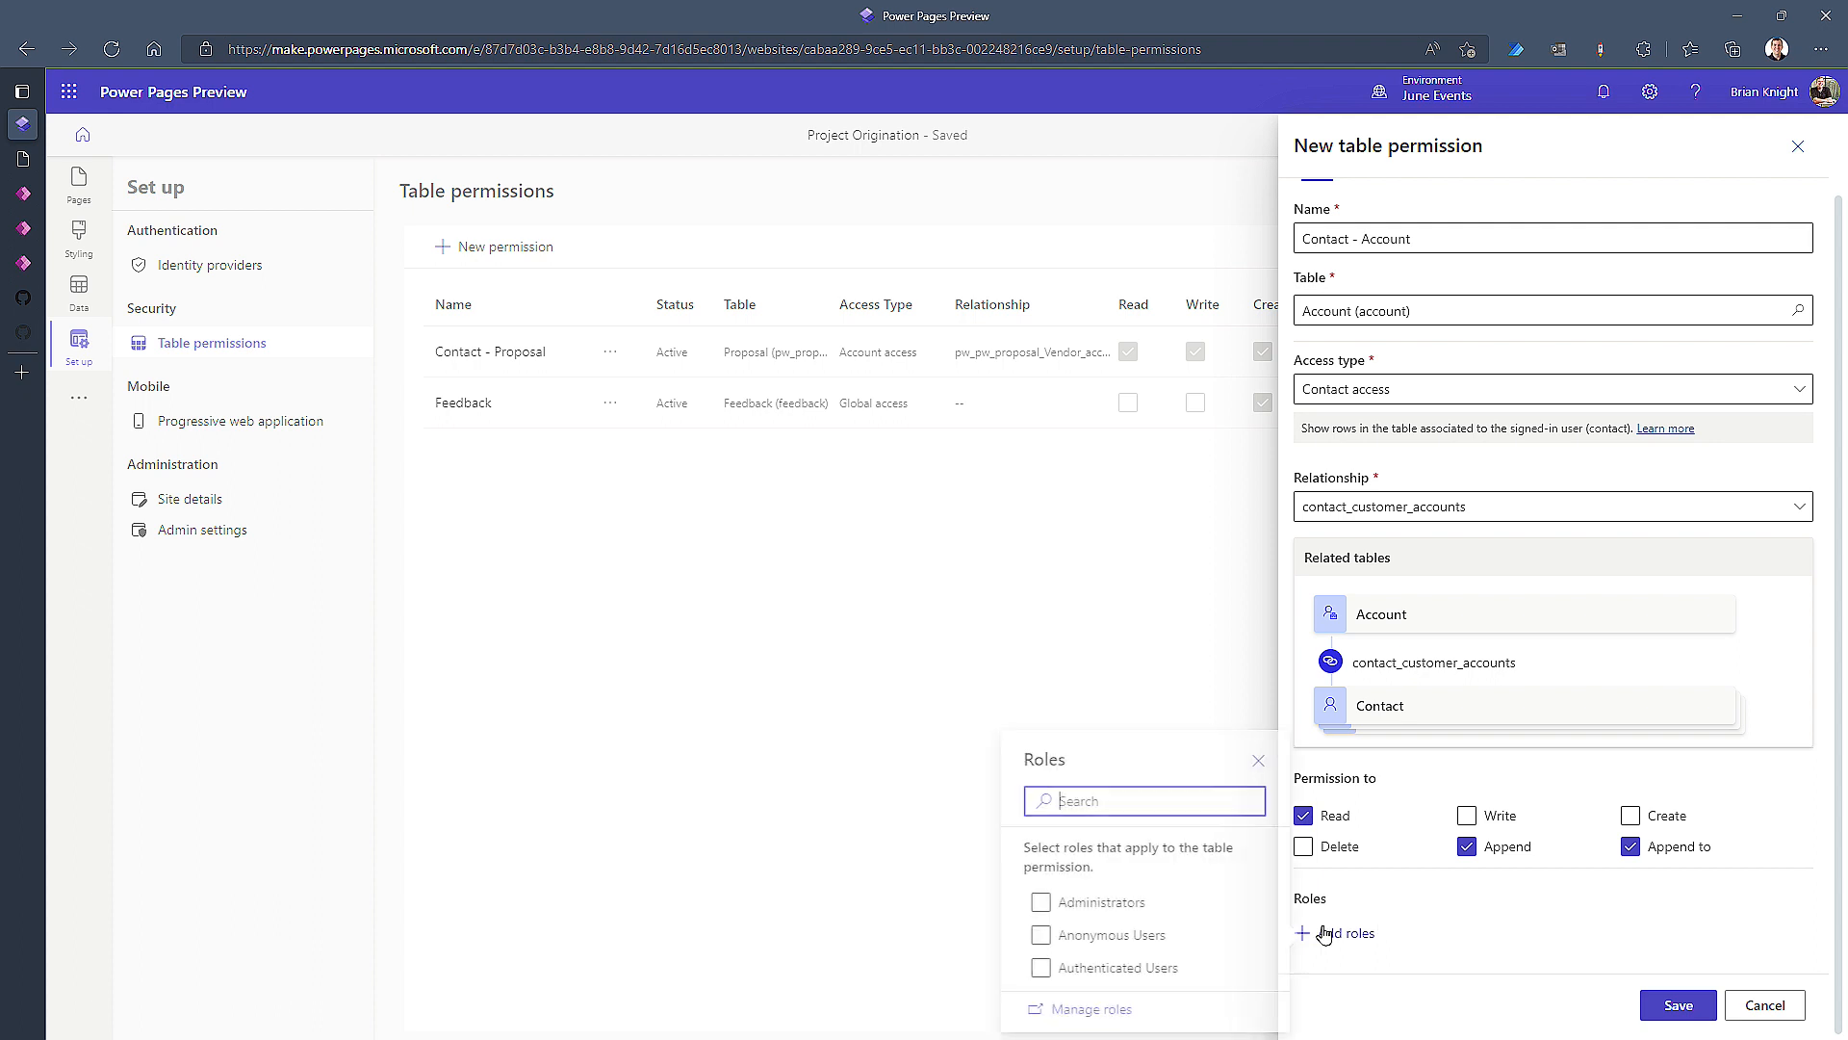
pyautogui.click(1096, 968)
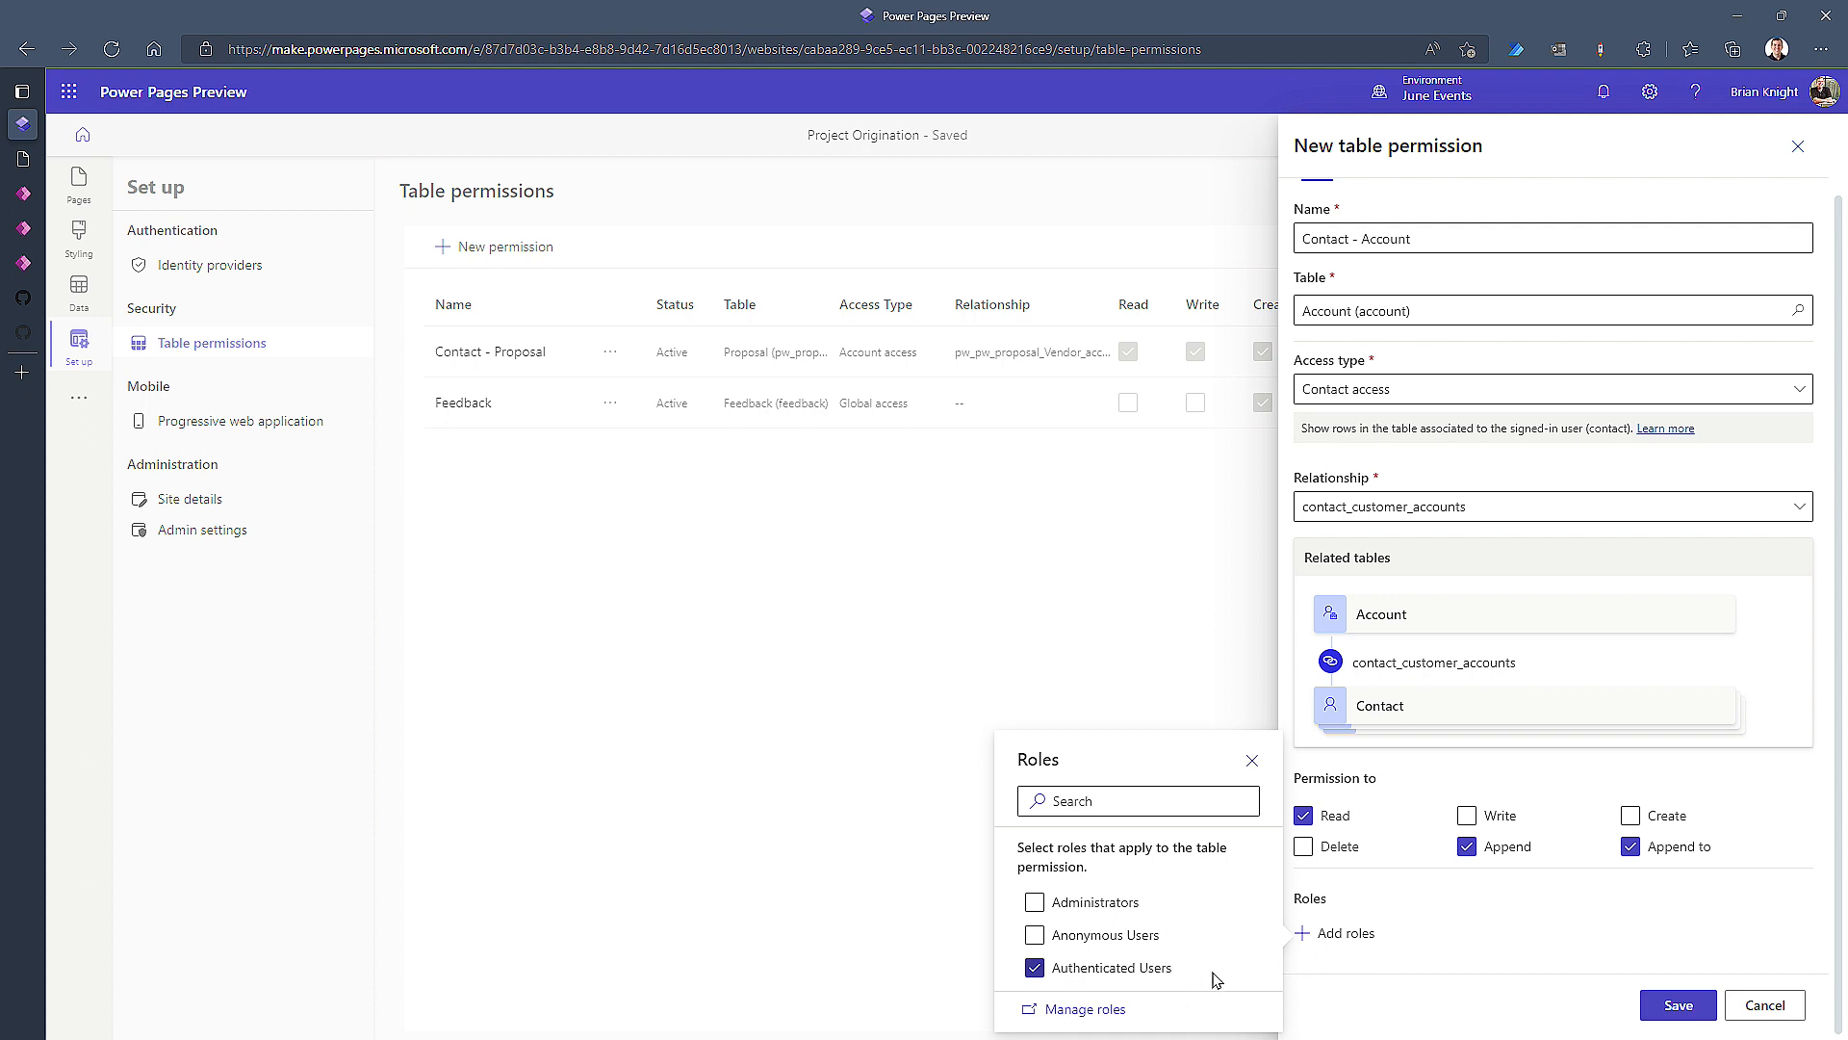
pyautogui.click(1665, 1007)
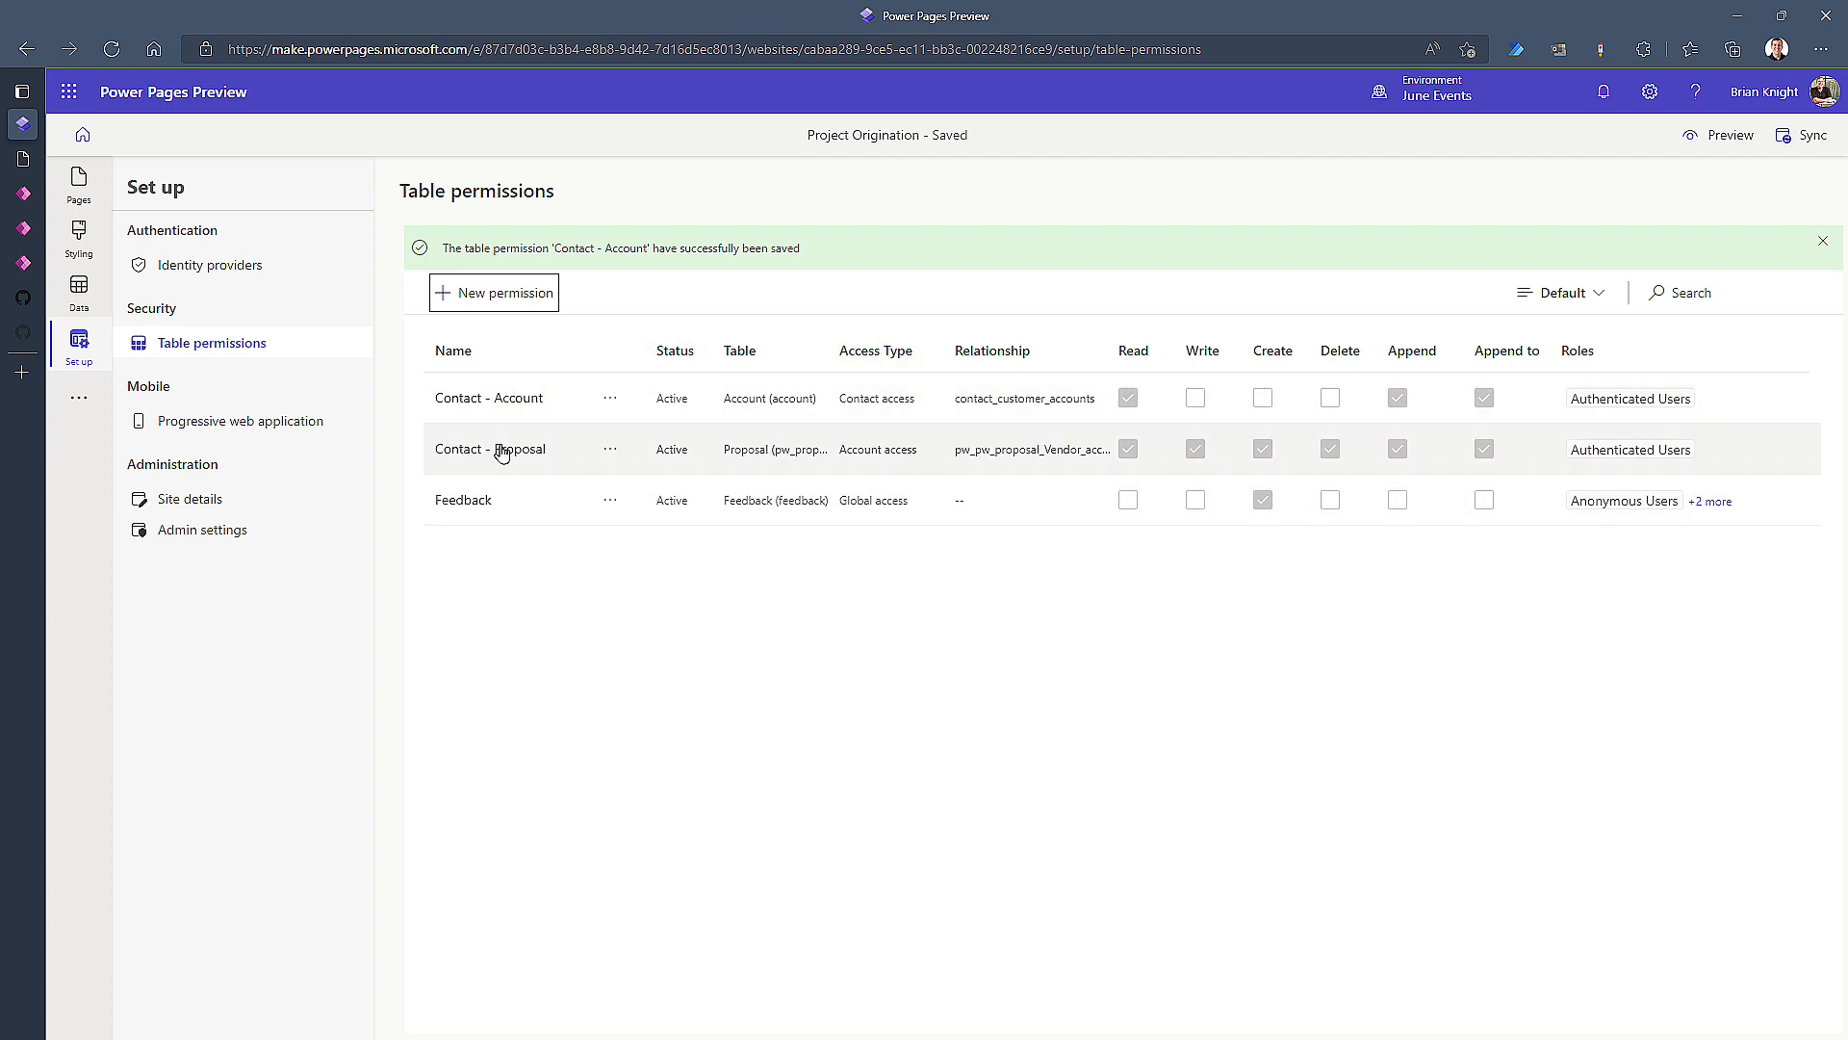
# Step: Preview the site at desktop size, check the Vendor lookup records on the New Proposal page, and cancel the lookup
pyautogui.click(1691, 156)
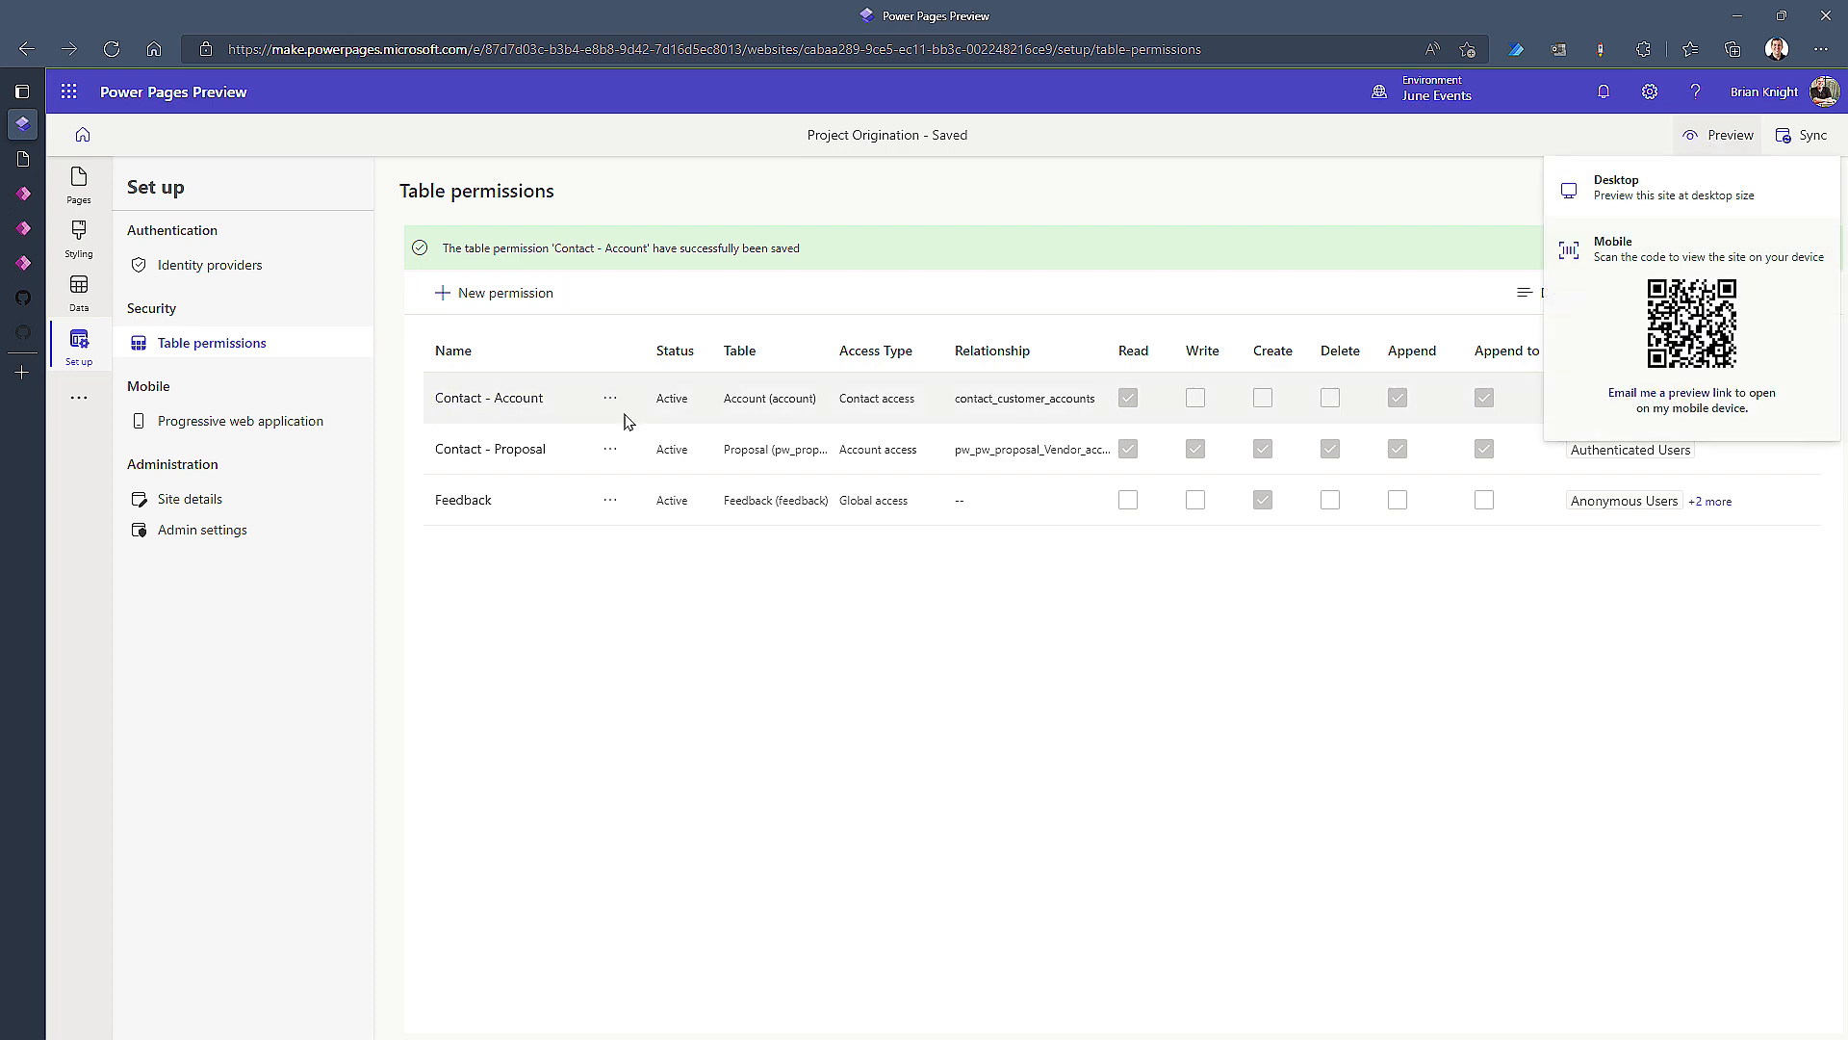
pyautogui.click(1617, 204)
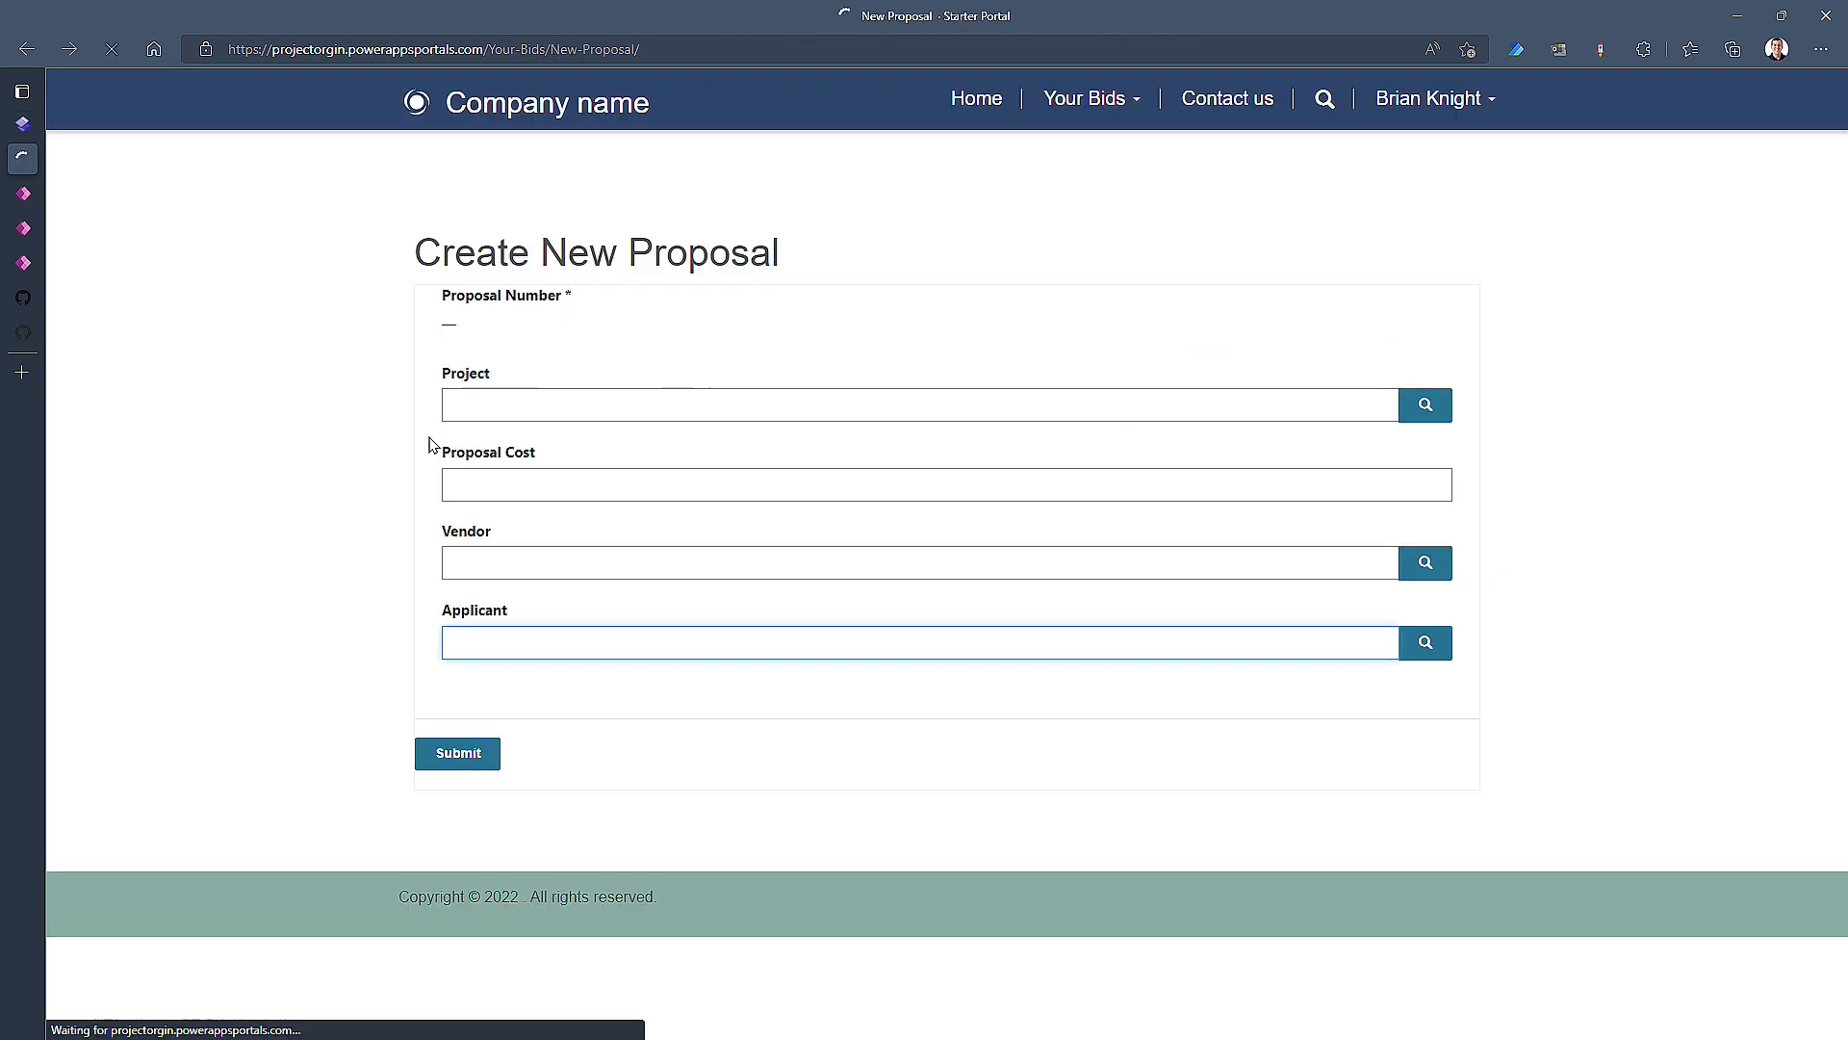
pyautogui.moveTo(442, 531); pyautogui.dragTo(488, 532)
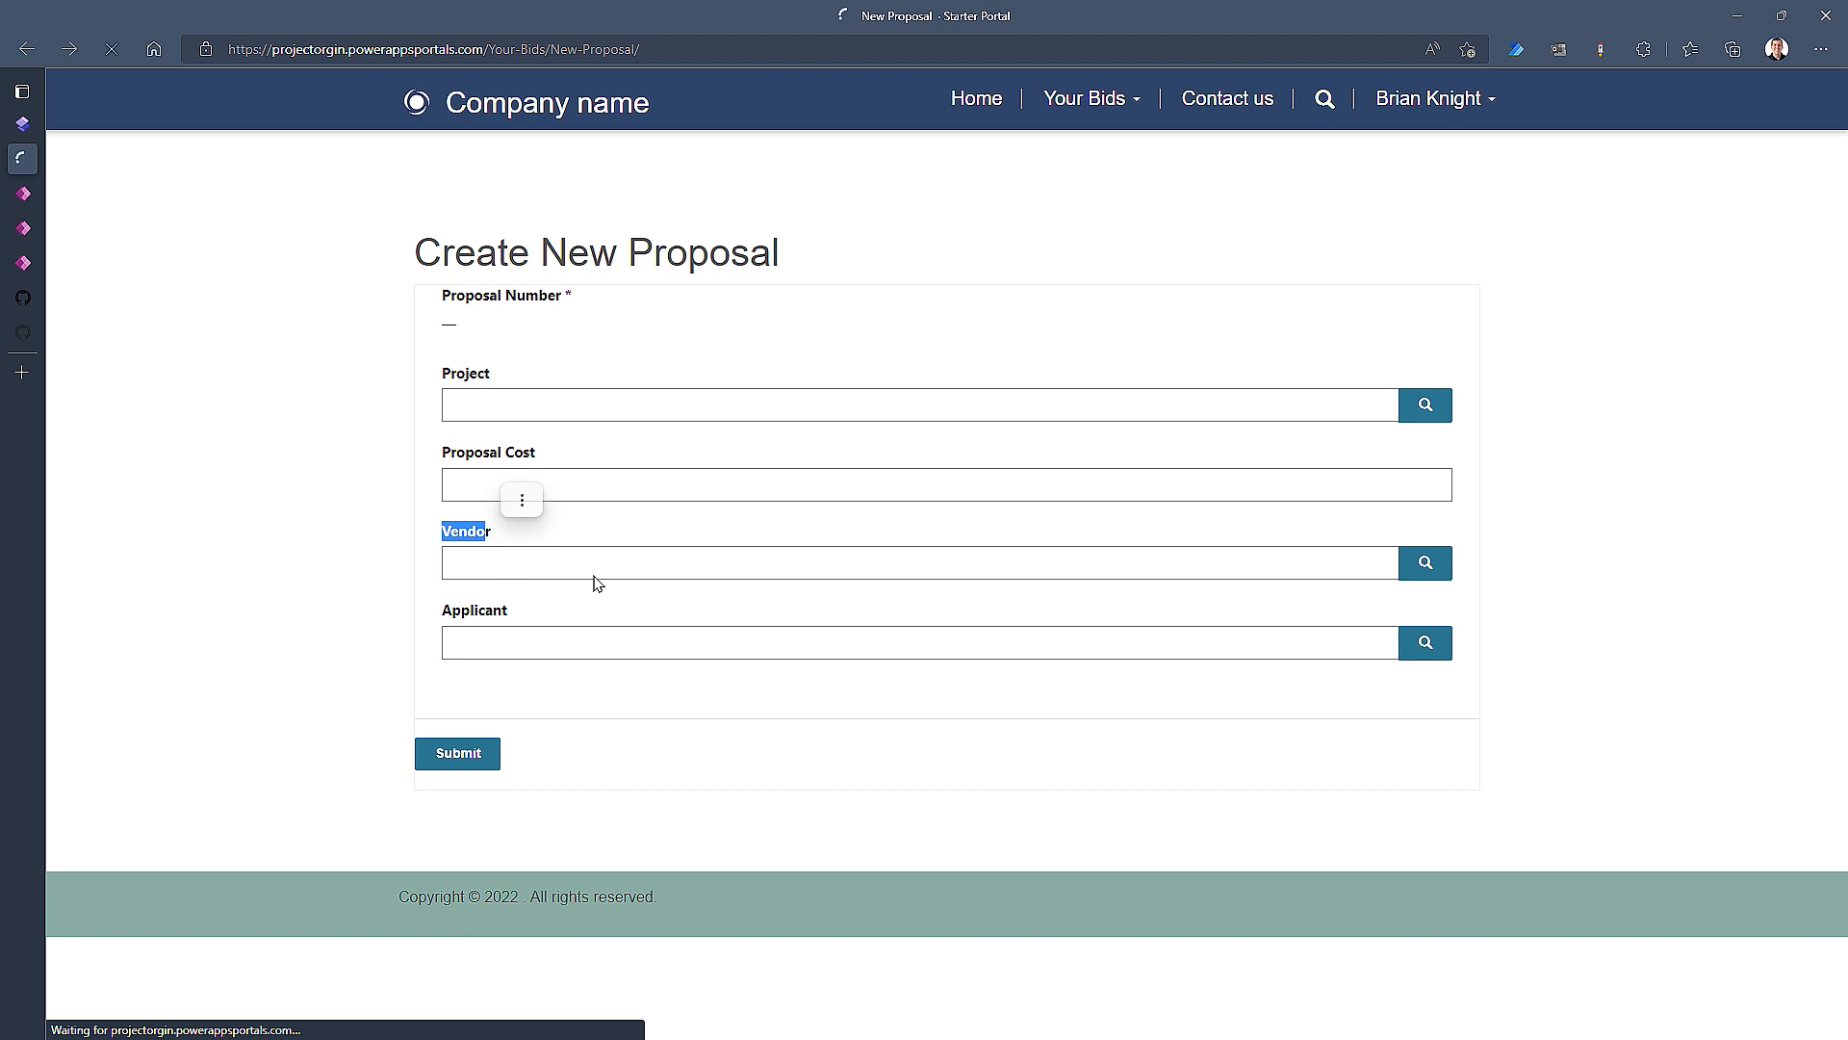
pyautogui.click(1422, 563)
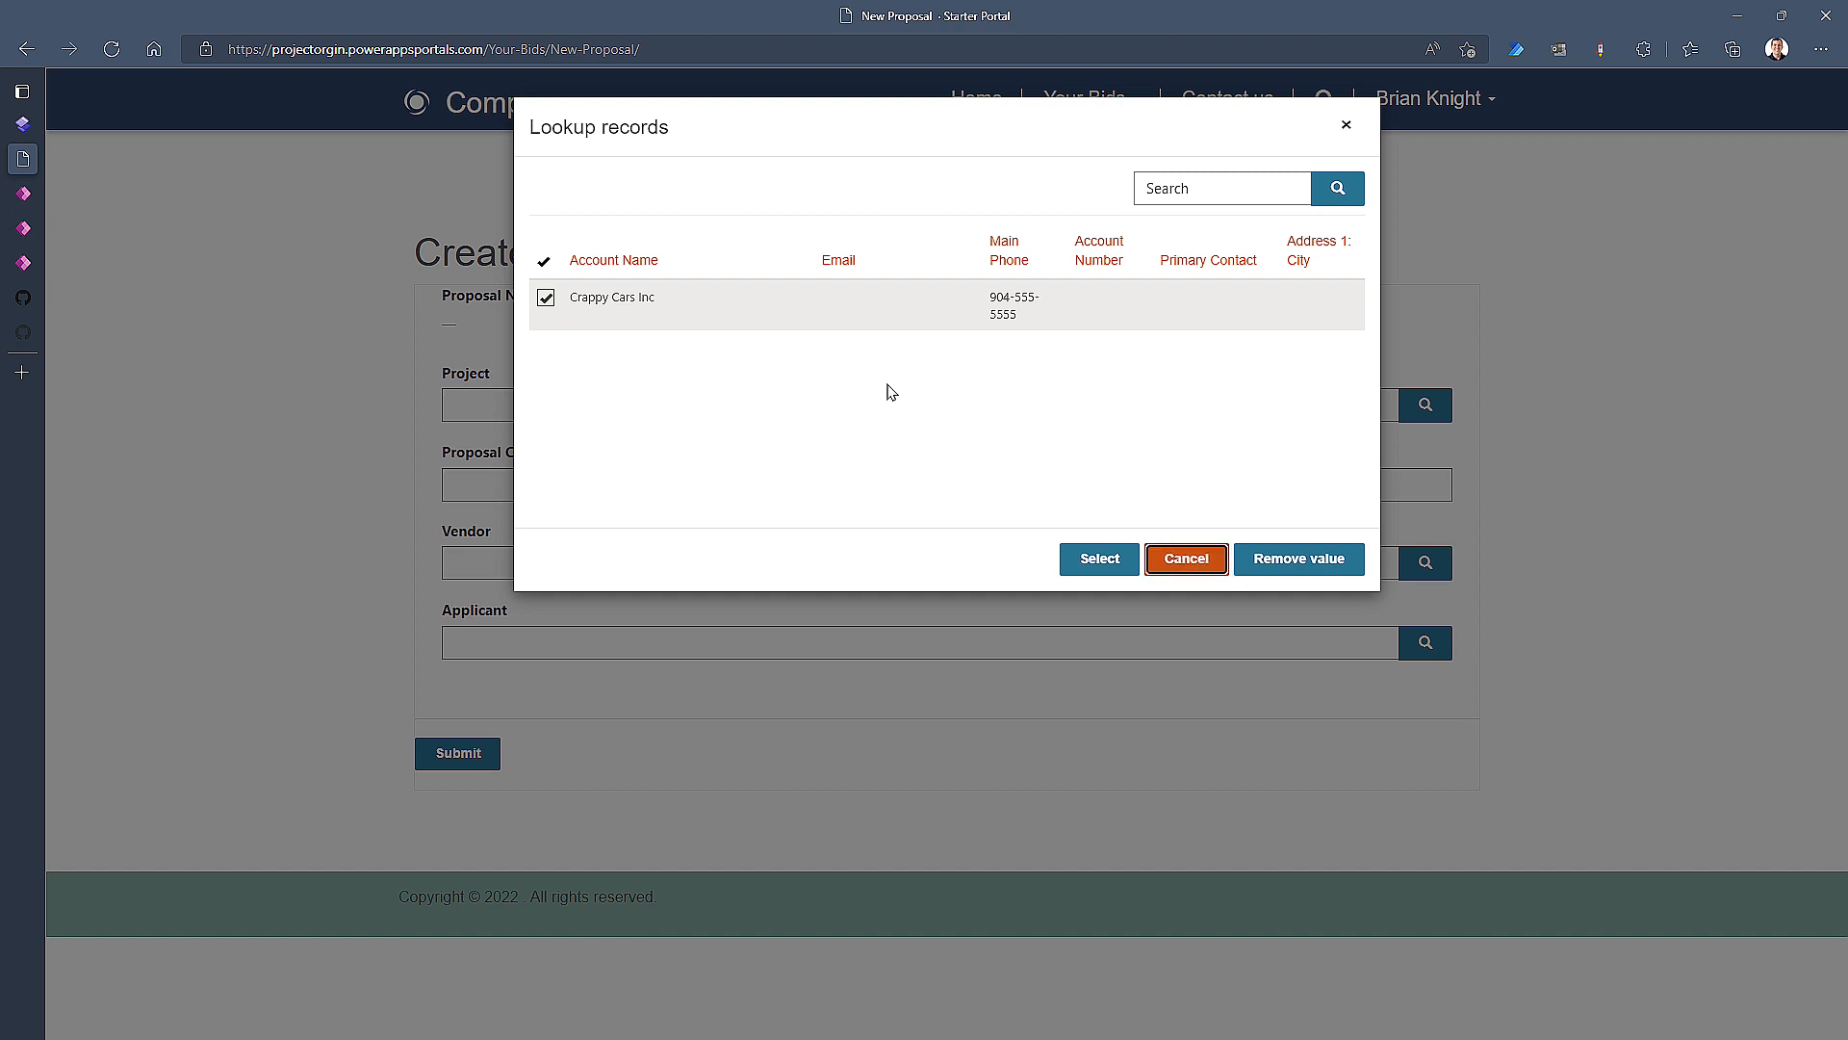
pyautogui.click(1200, 564)
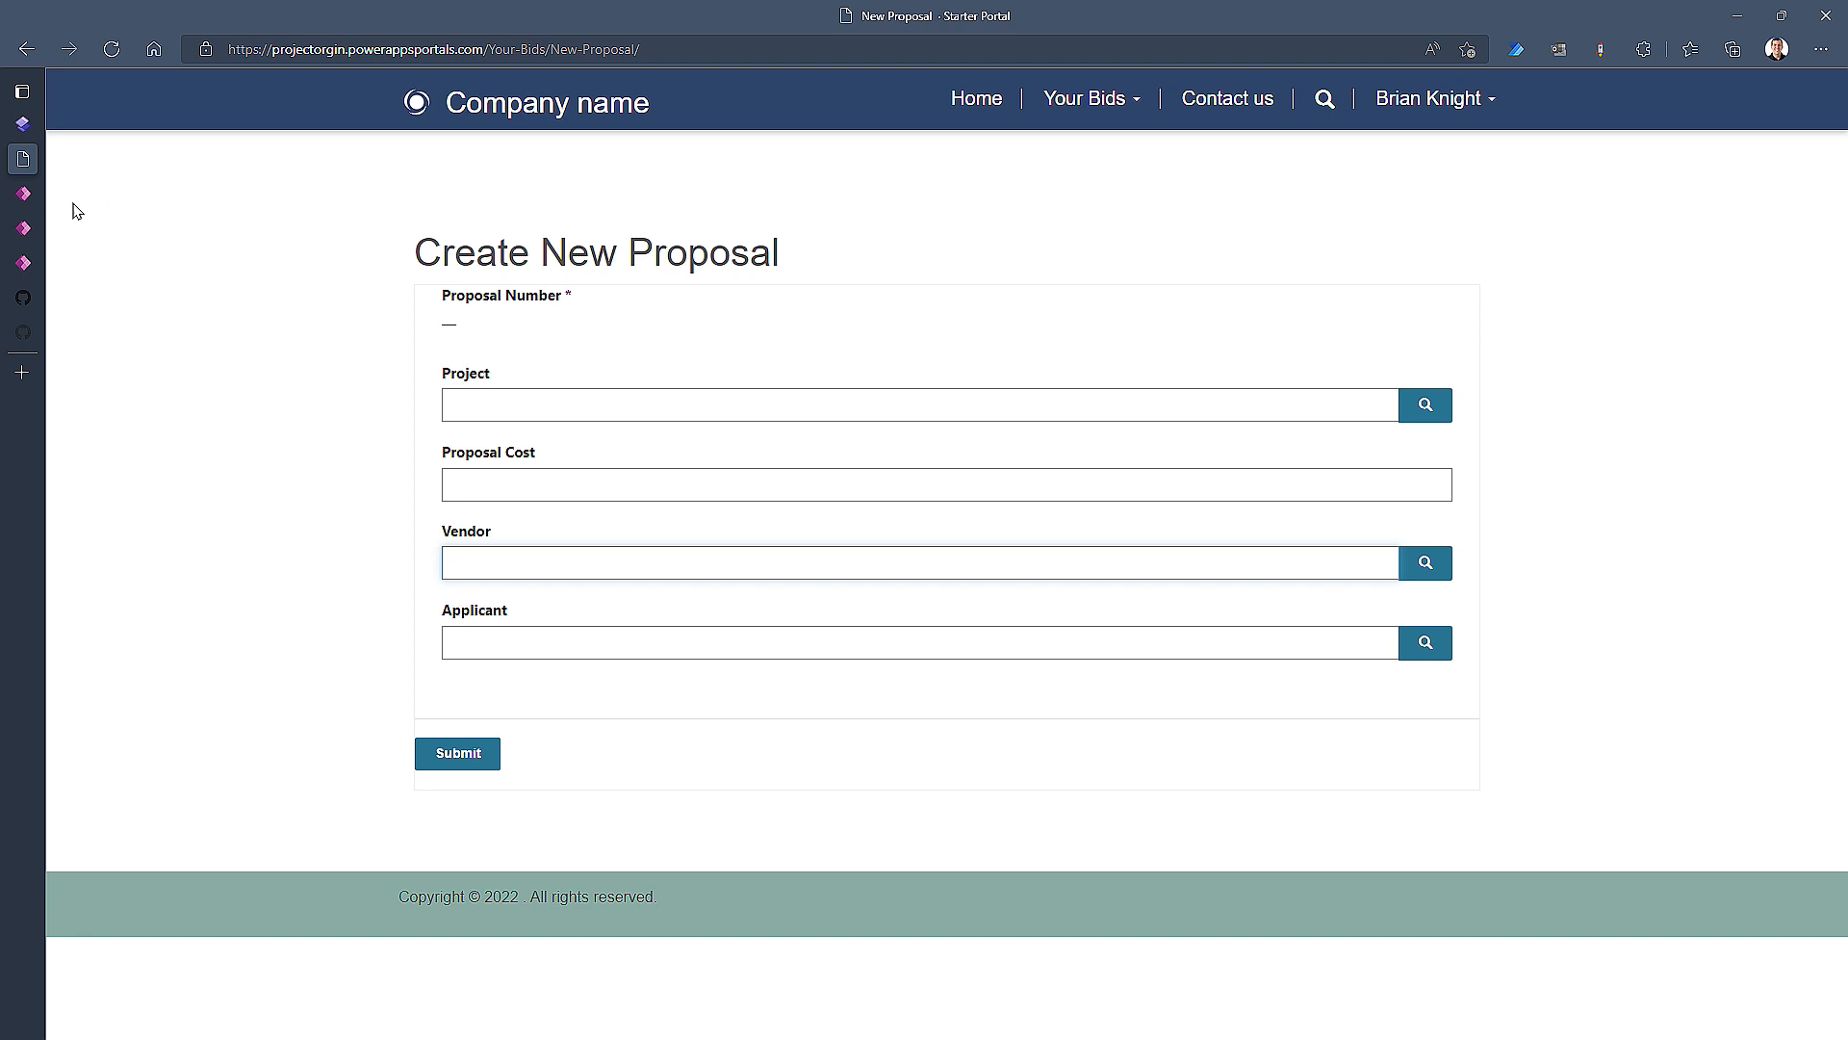
# Step: Switch to Power Pages, dismiss the saved notice, and start a new table permission named "Global - Project"
pyautogui.click(32, 129)
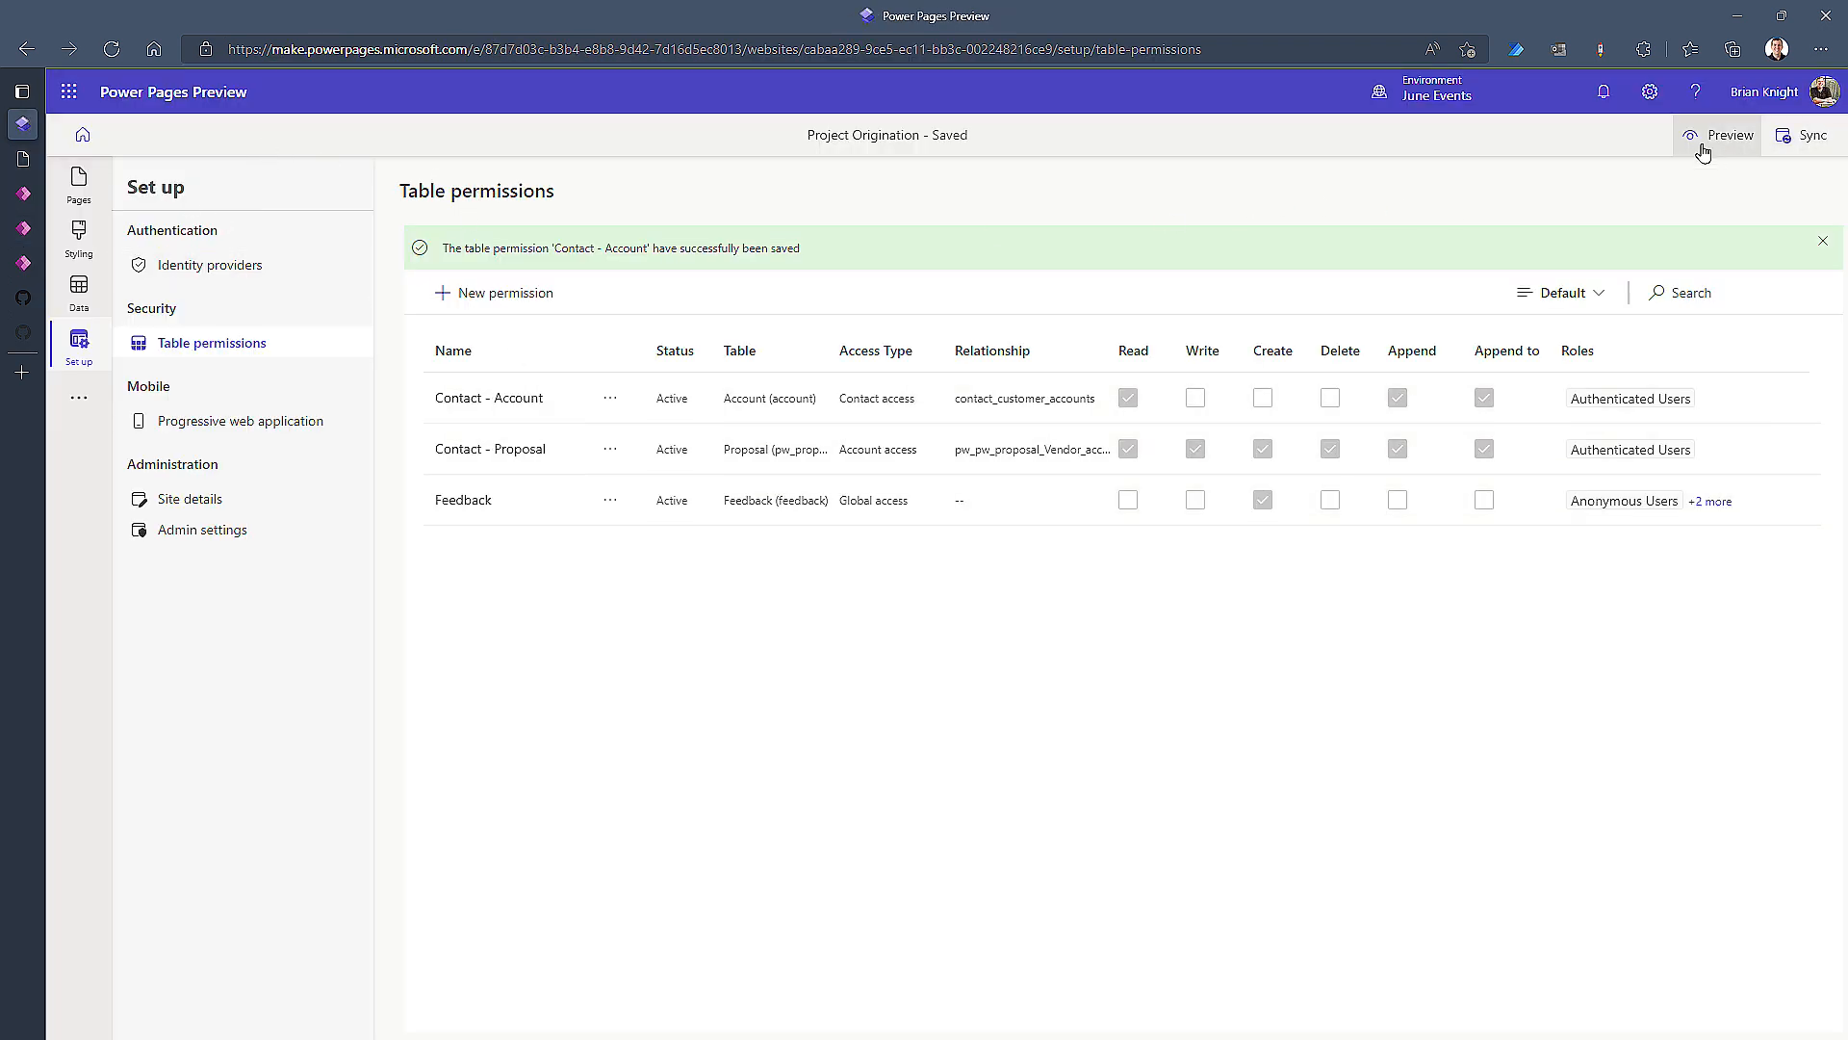
pyautogui.click(1822, 242)
pyautogui.click(460, 247)
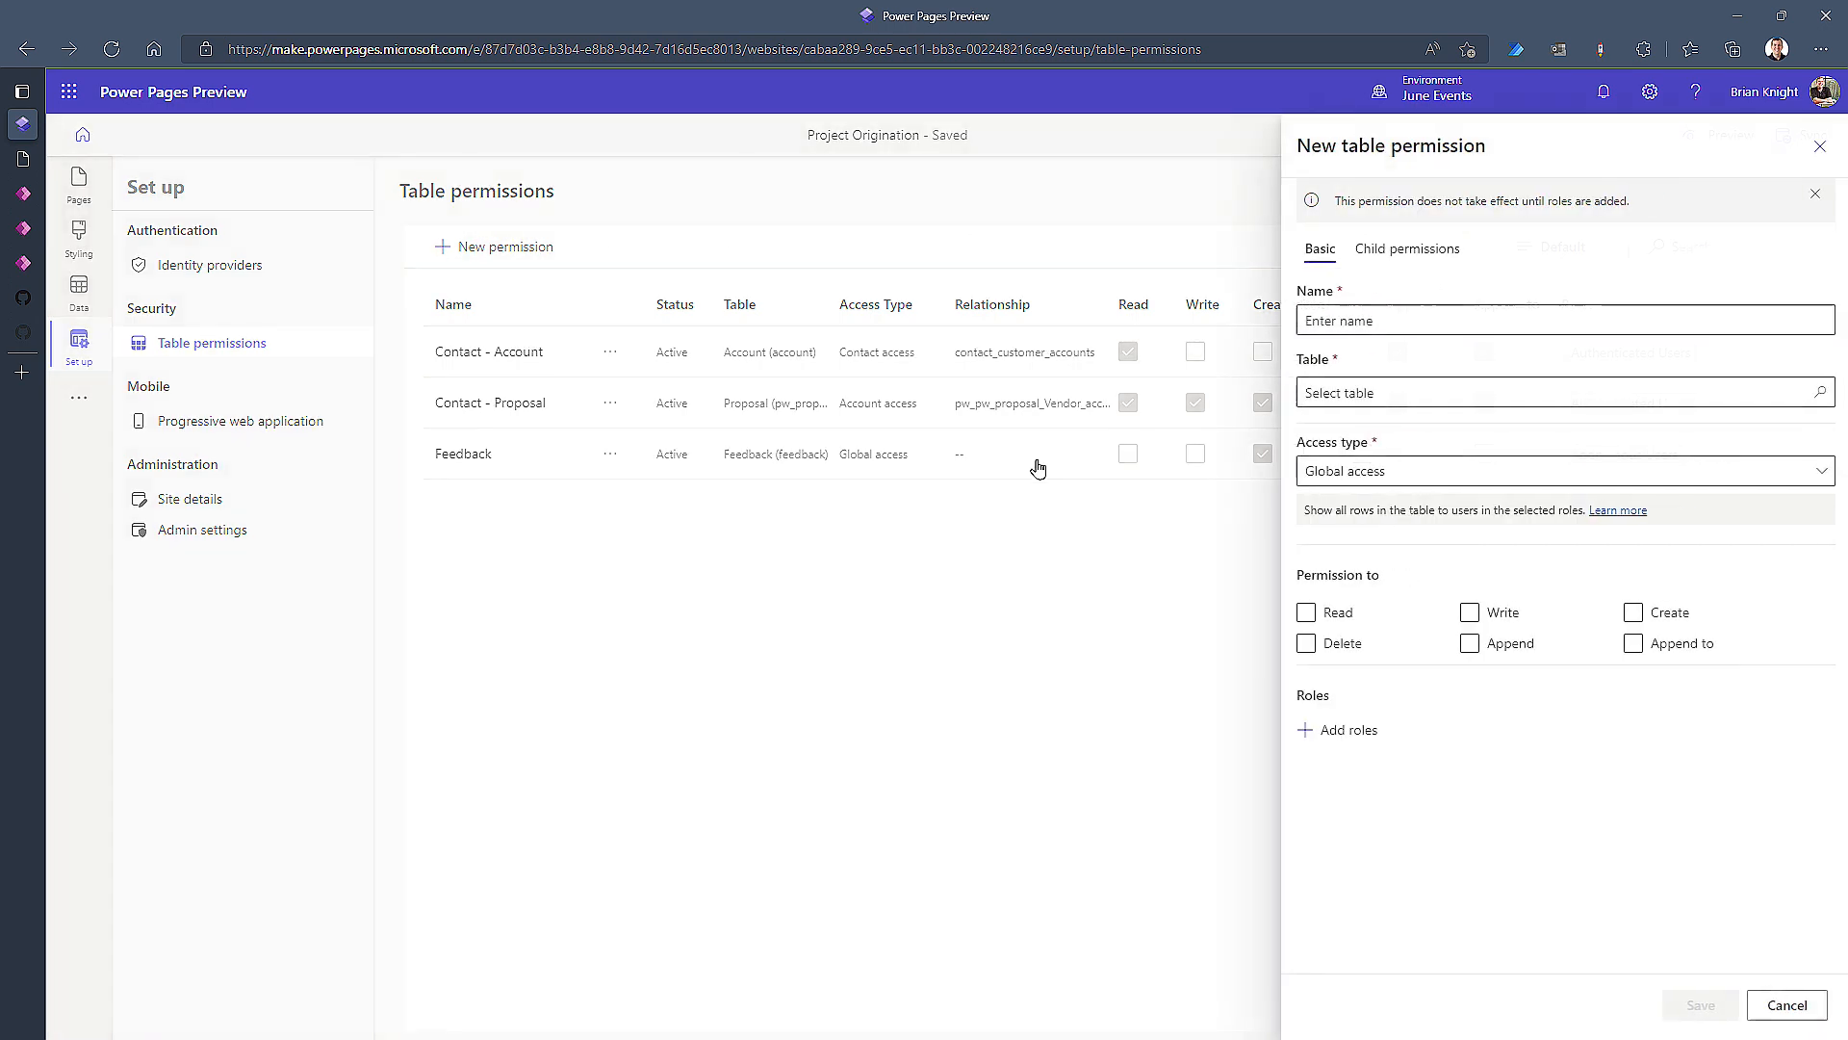
pyautogui.click(1374, 319)
pyautogui.write('C')
pyautogui.press('BackSpace')
pyautogui.write('Global - Project')
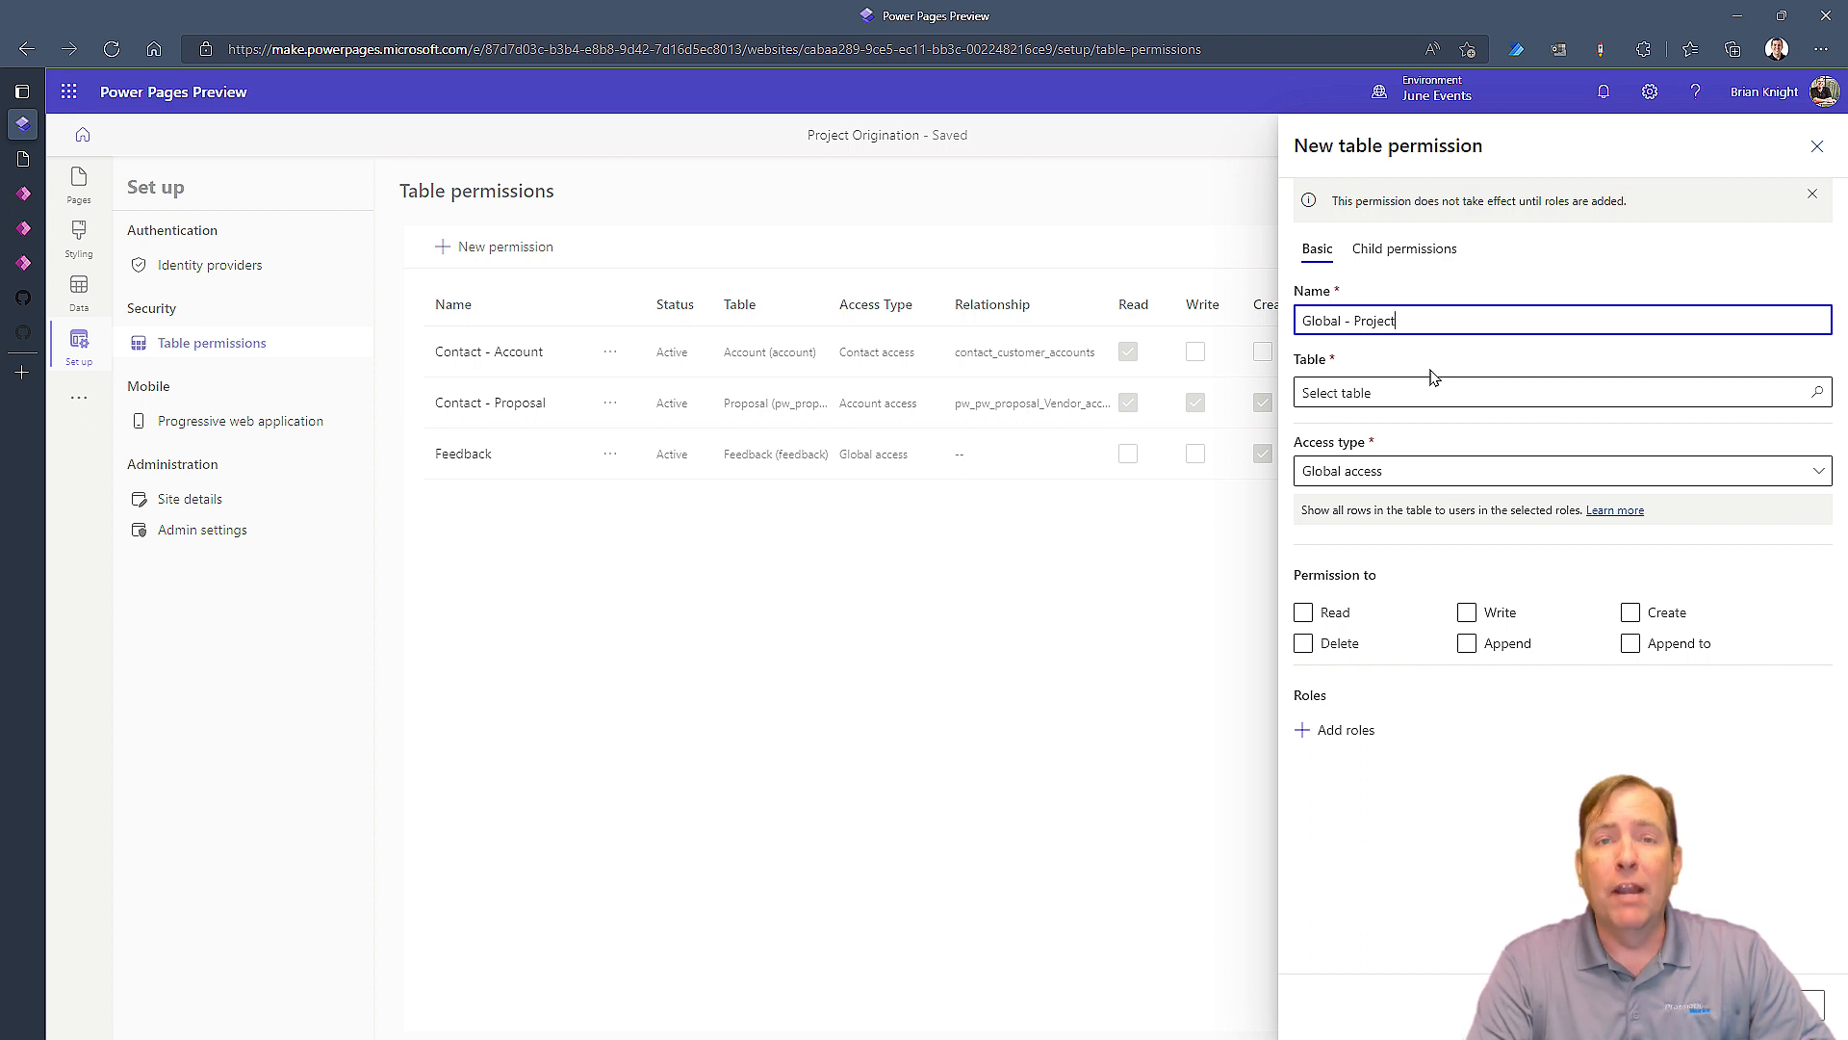
# Step: Set the new permission's access type to Global access and its table to Project (pw_project)
pyautogui.click(1388, 472)
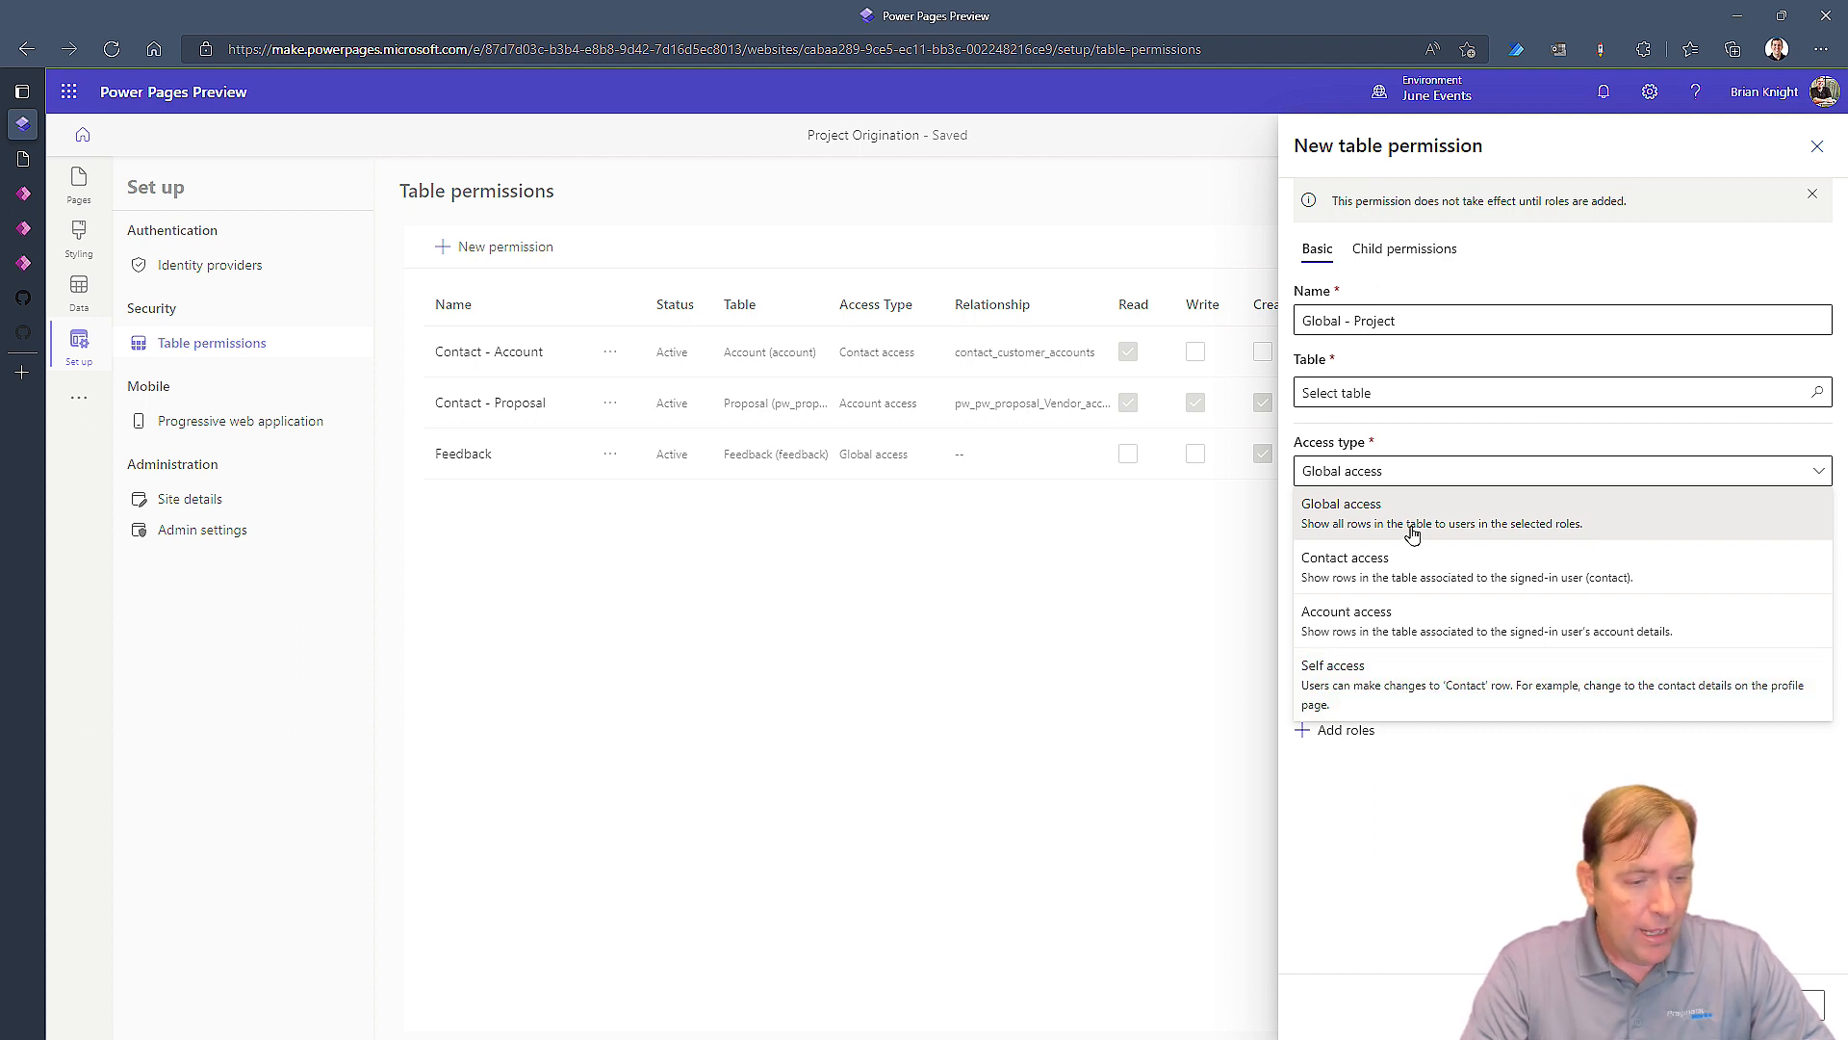
pyautogui.click(1428, 504)
pyautogui.click(1584, 381)
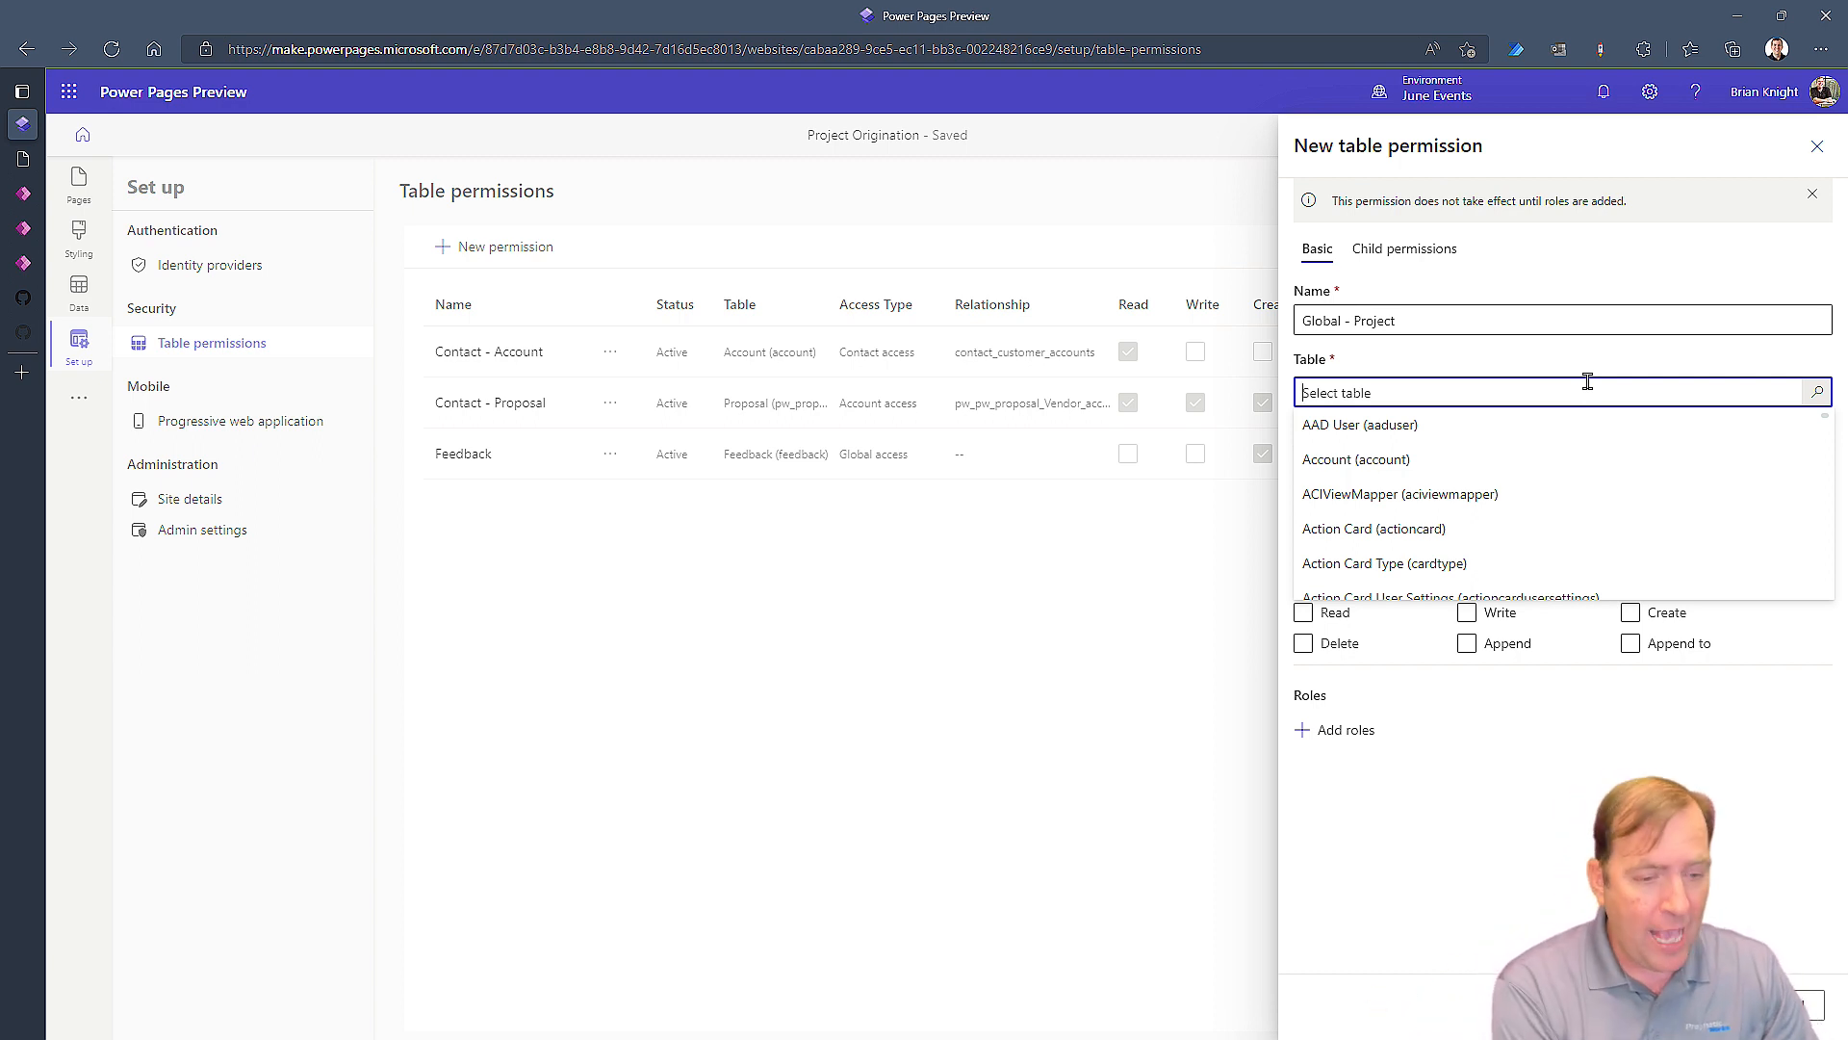
pyautogui.write('projec')
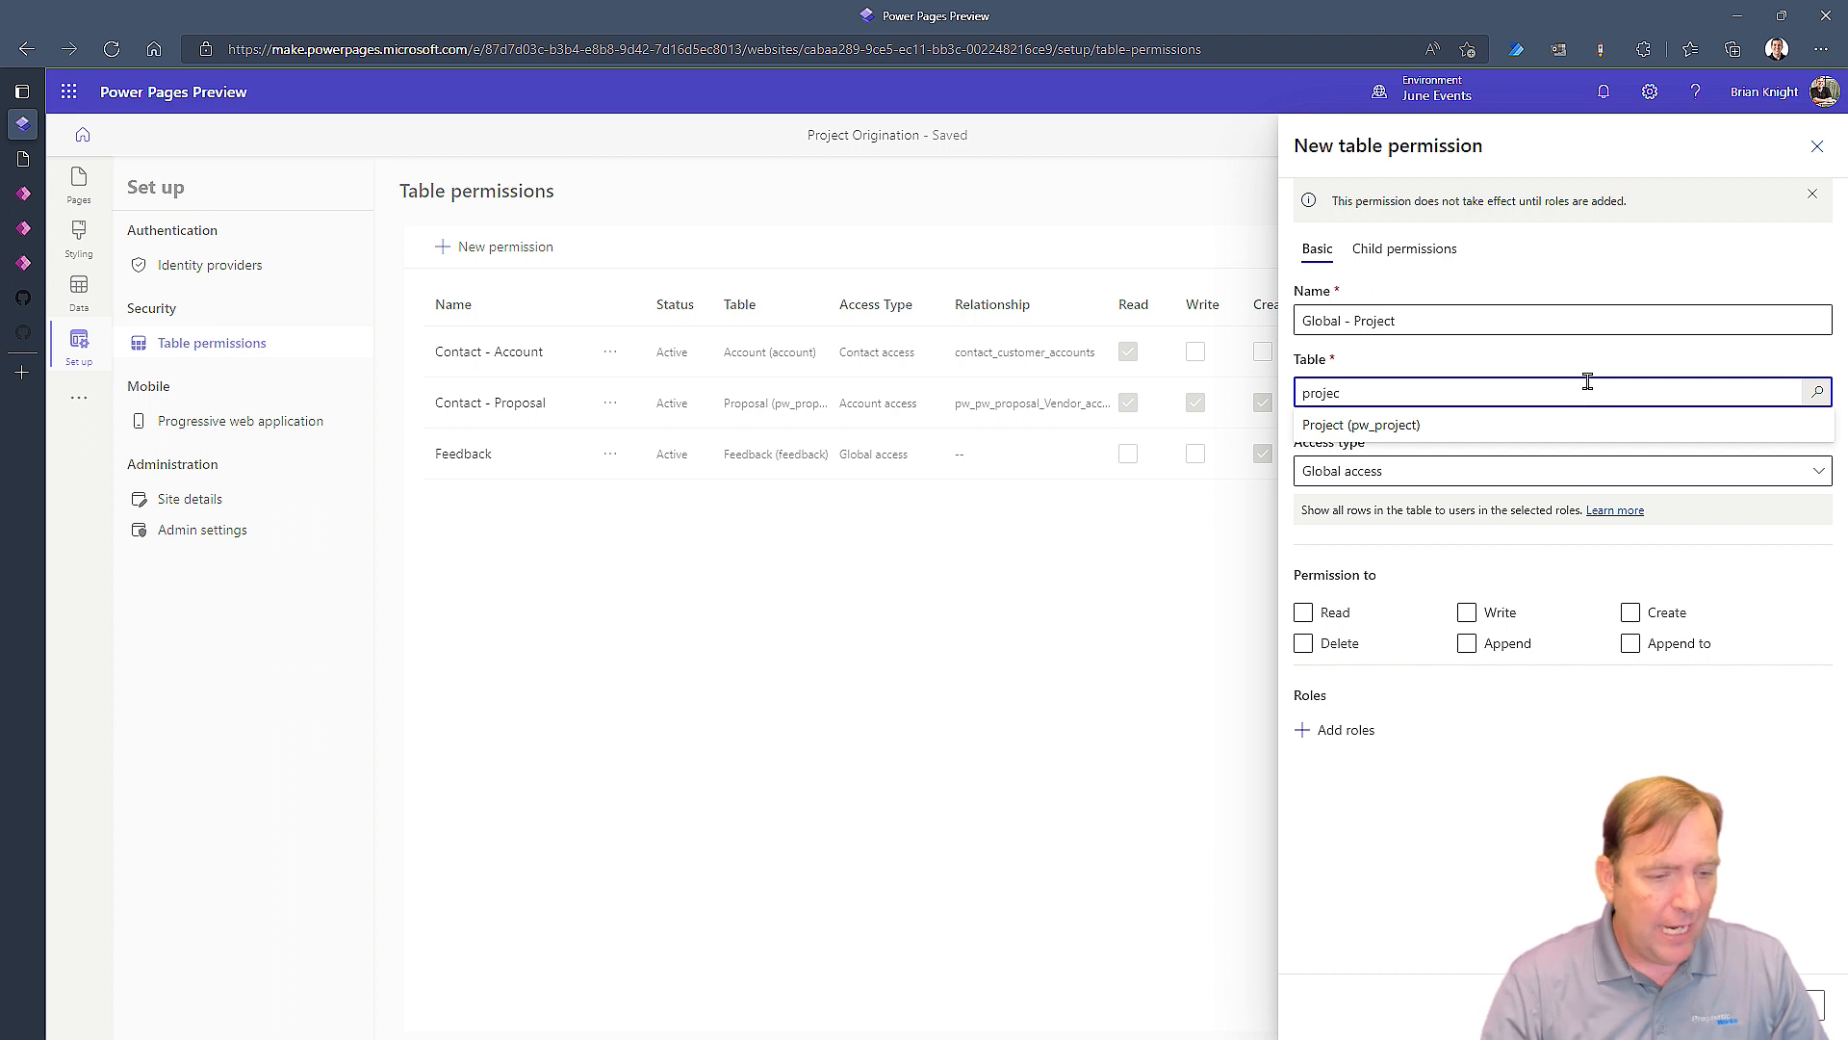
pyautogui.click(1498, 427)
# Step: Grant Read, Append and Append to on the Global - Project permission
pyautogui.click(1370, 643)
pyautogui.click(1304, 613)
pyautogui.click(1489, 645)
pyautogui.click(1654, 645)
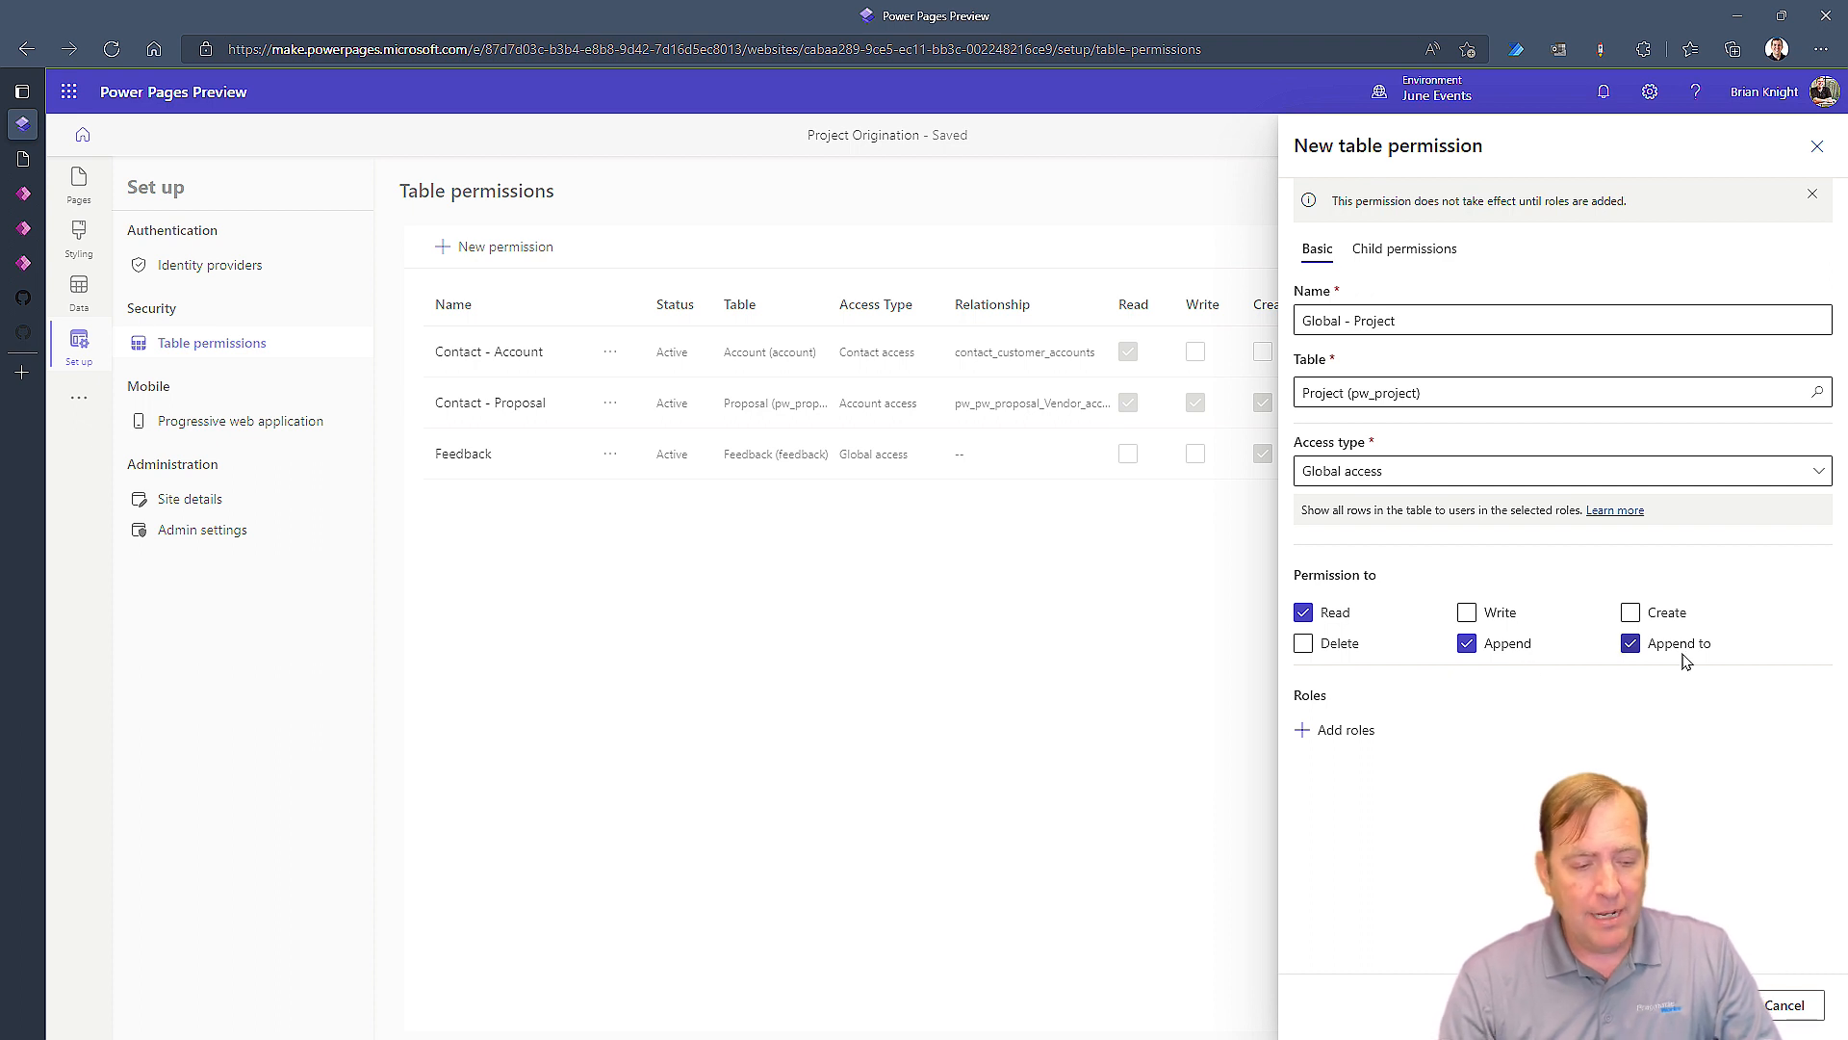
# Step: Add the Authenticated Users role to the Global - Project permission and save it
pyautogui.click(1323, 732)
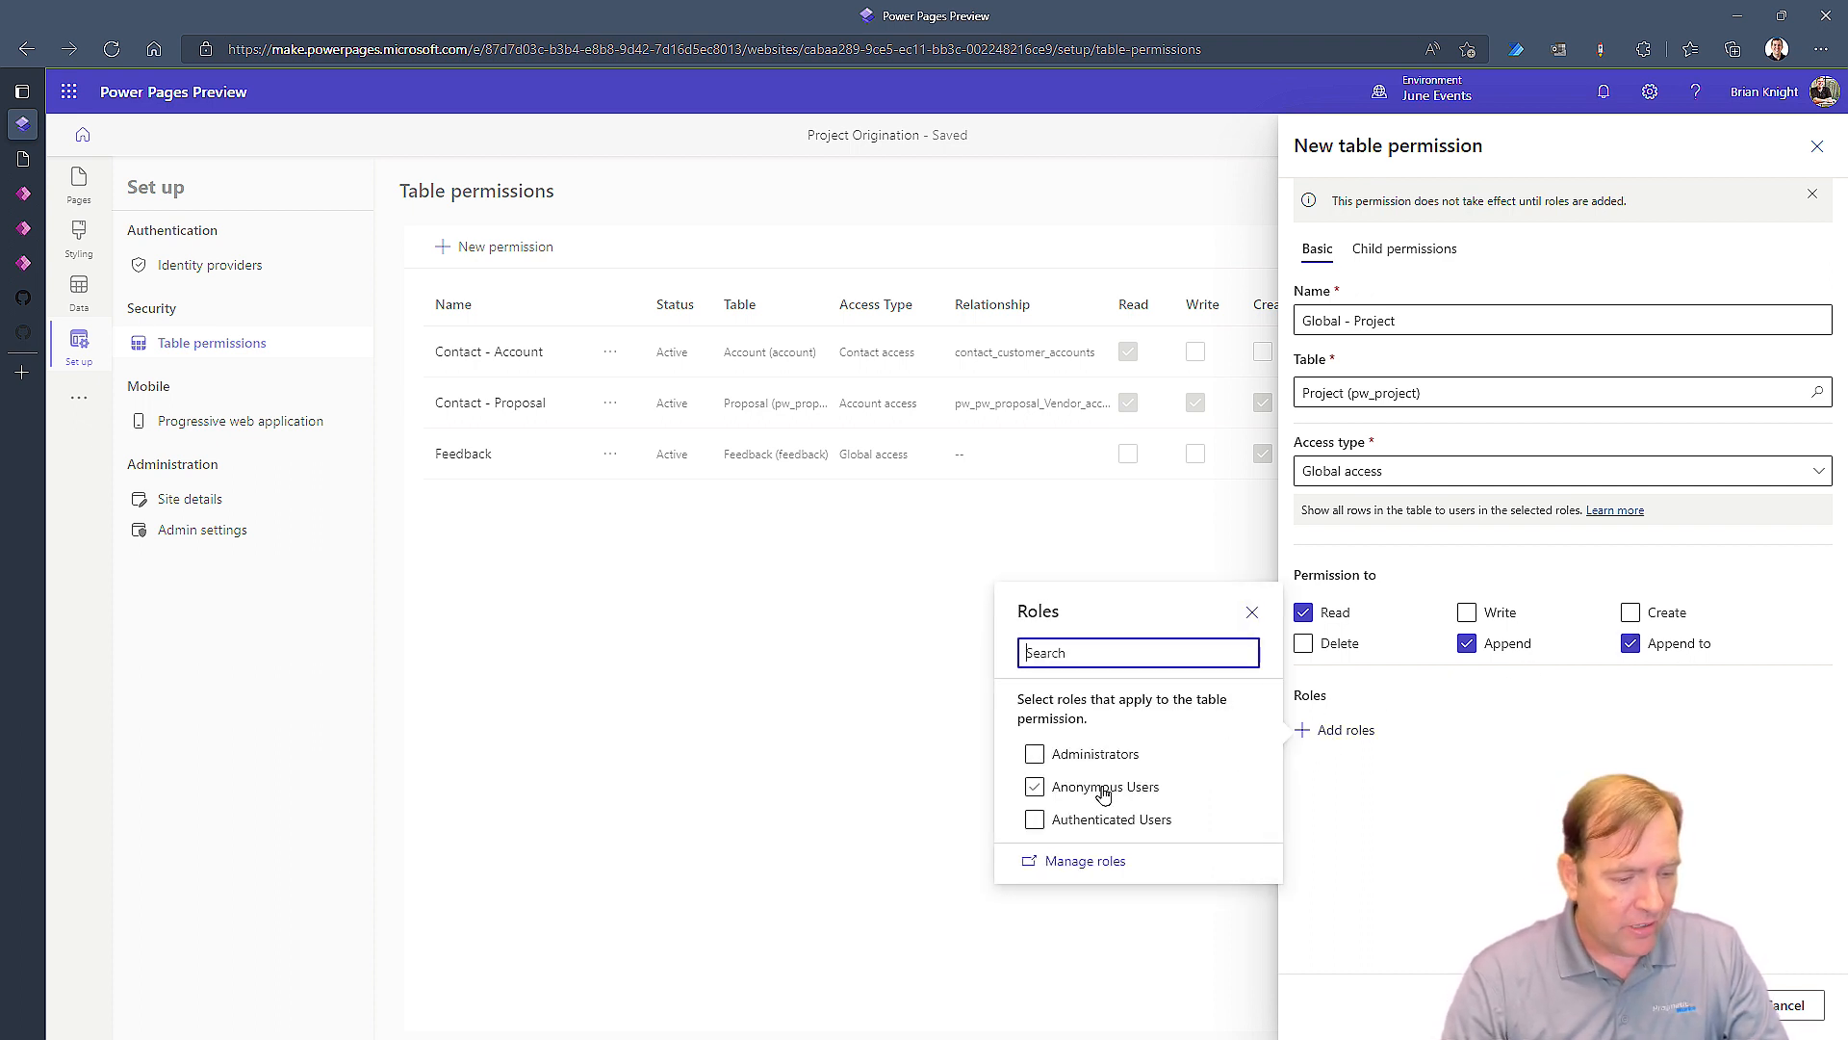
pyautogui.click(1103, 819)
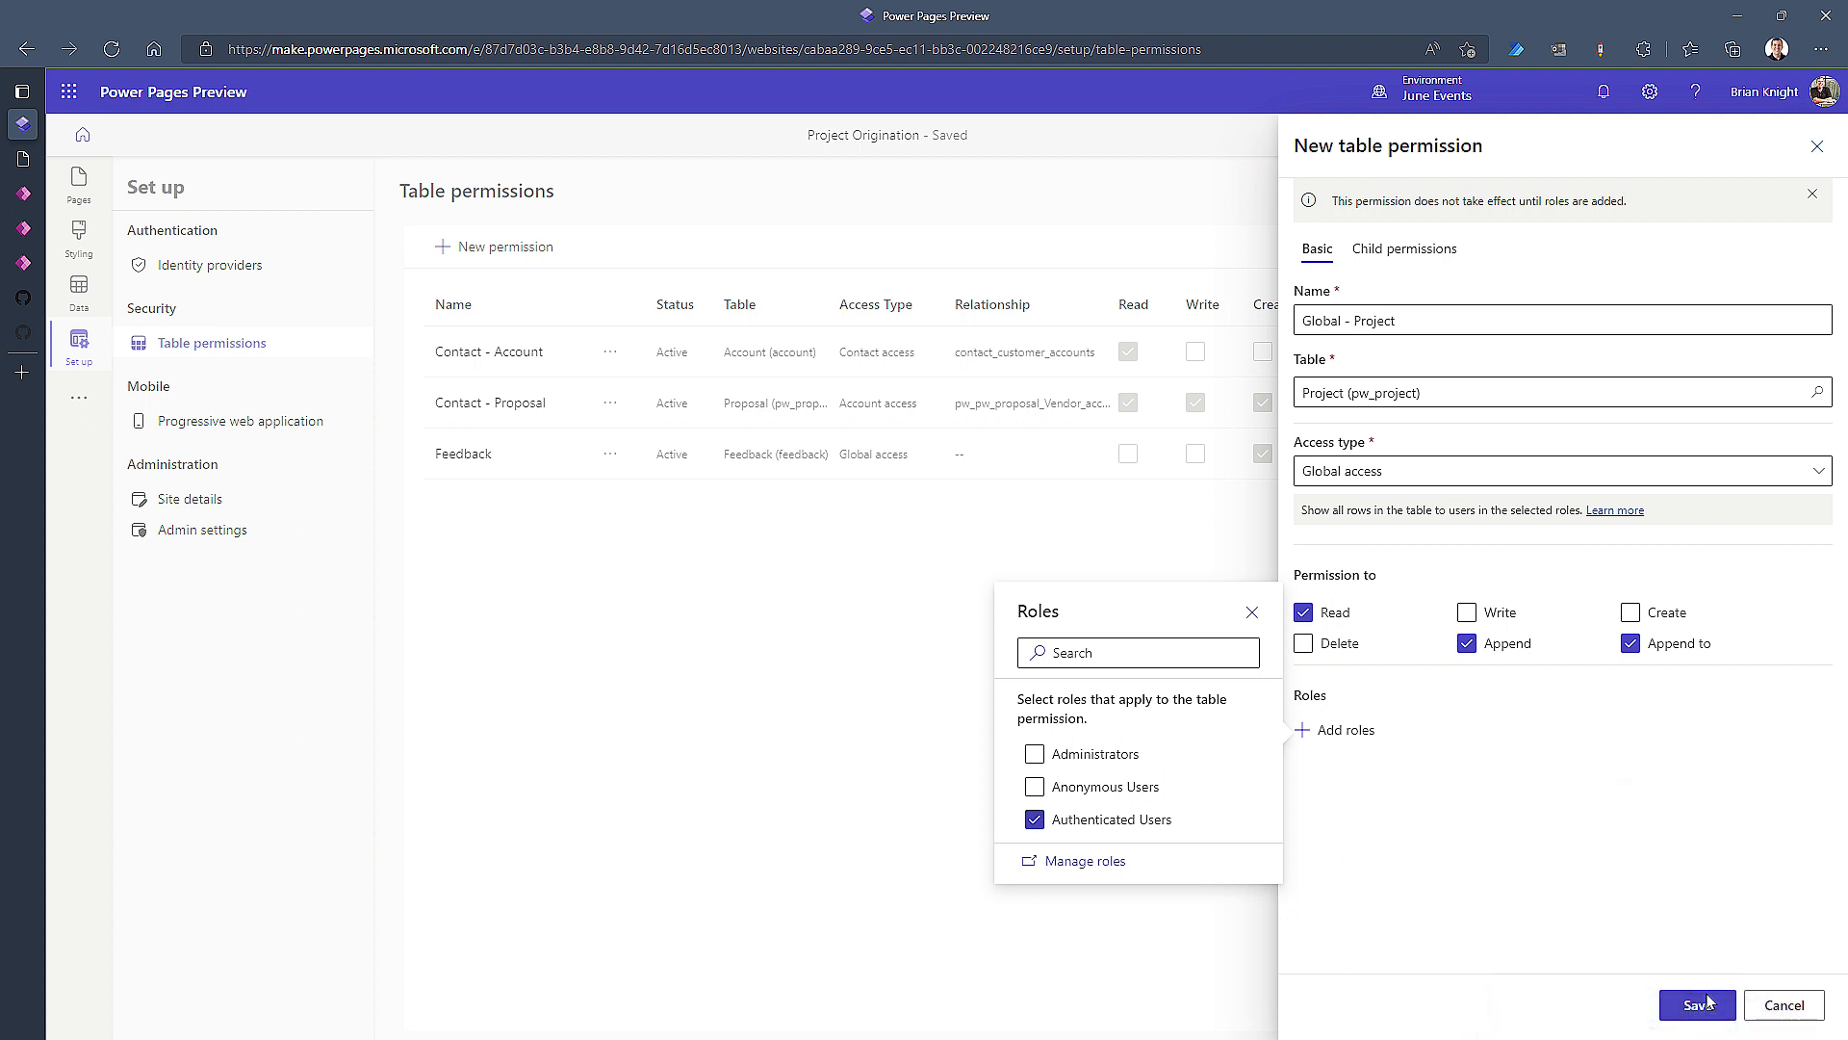
pyautogui.click(1698, 1006)
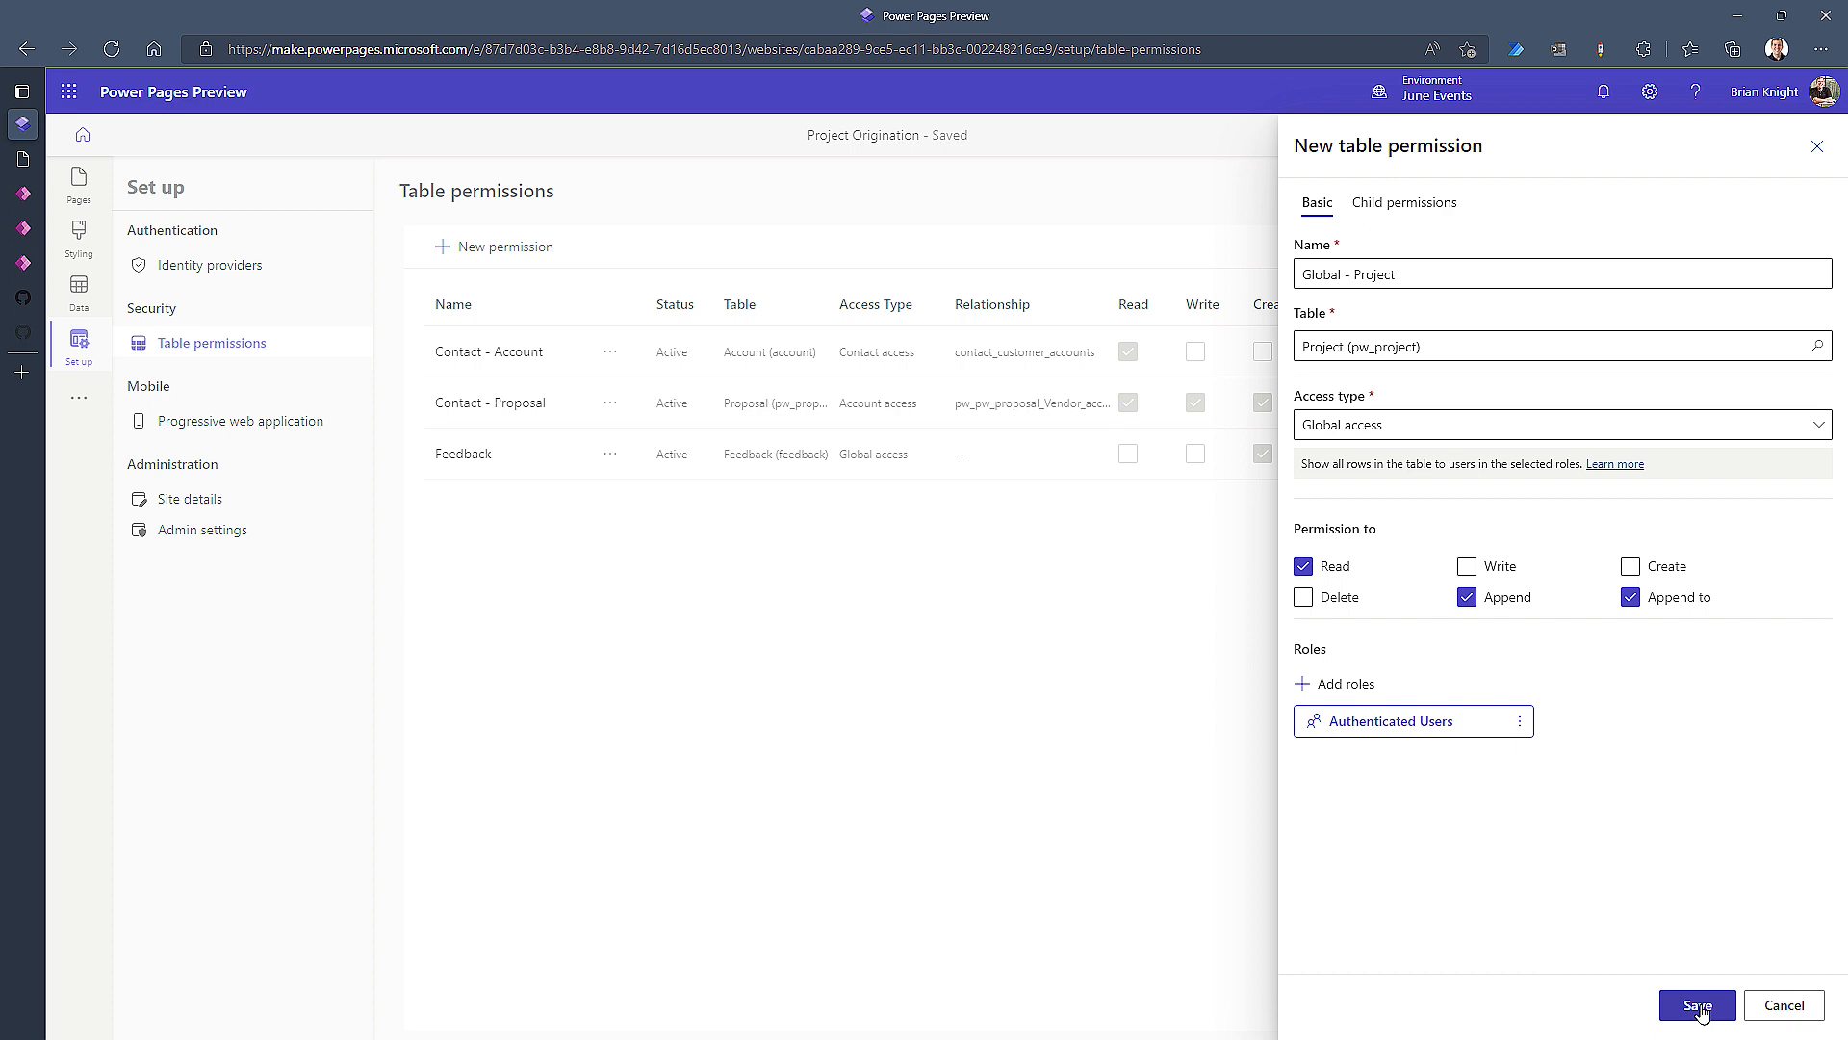
pyautogui.click(1698, 1005)
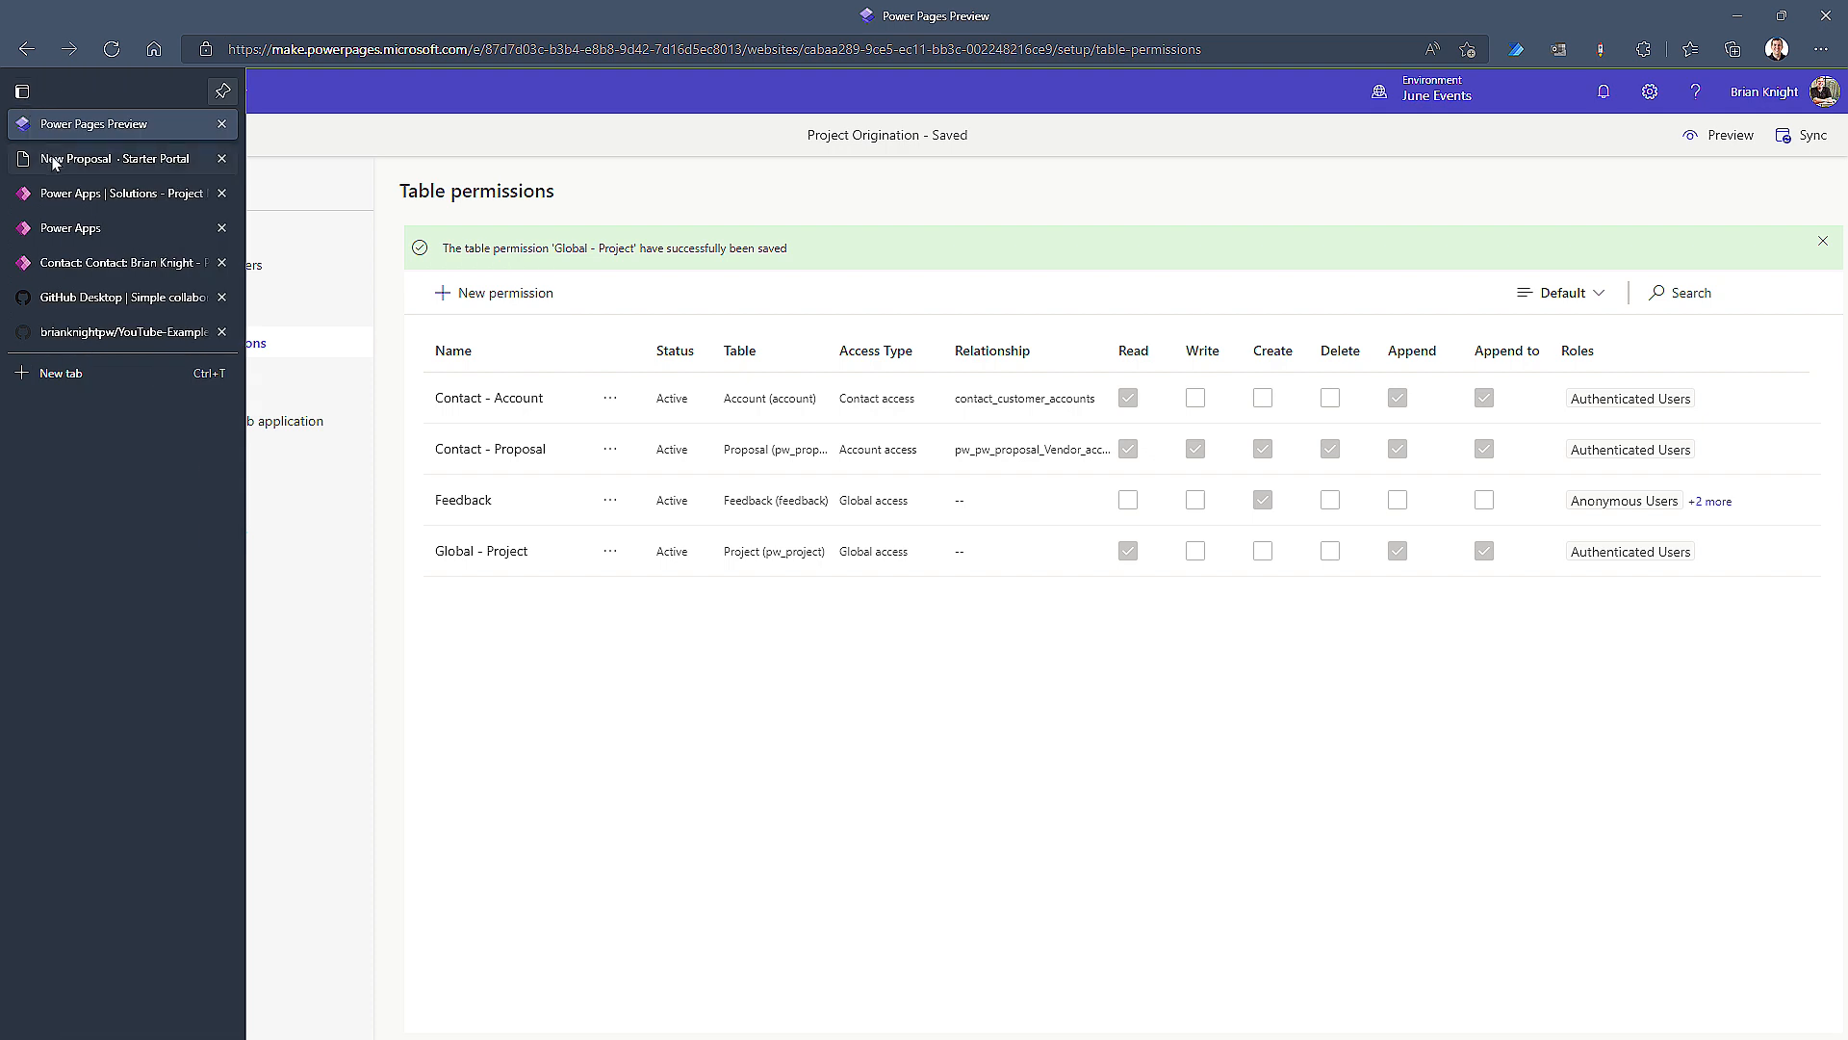
# Step: Reload the New Proposal page in the portal, check the Project lookup records, and cancel the lookup
pyautogui.click(53, 159)
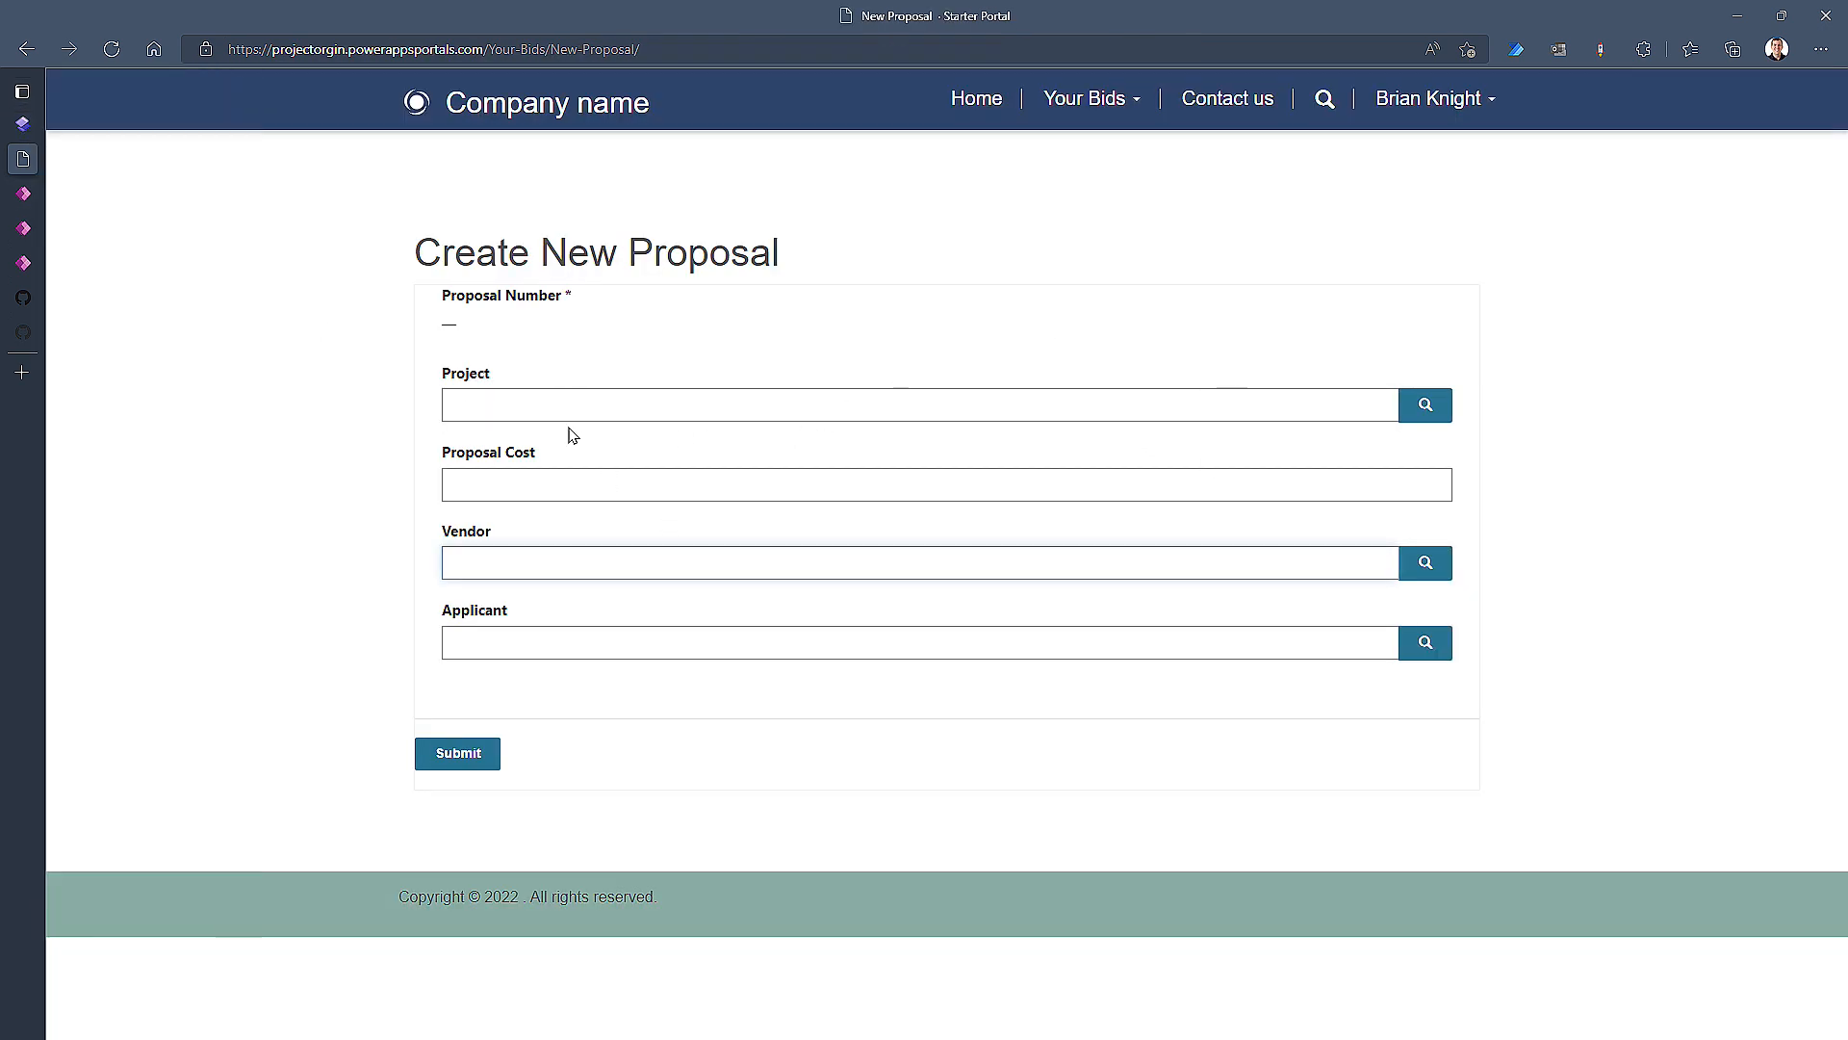
pyautogui.click(115, 53)
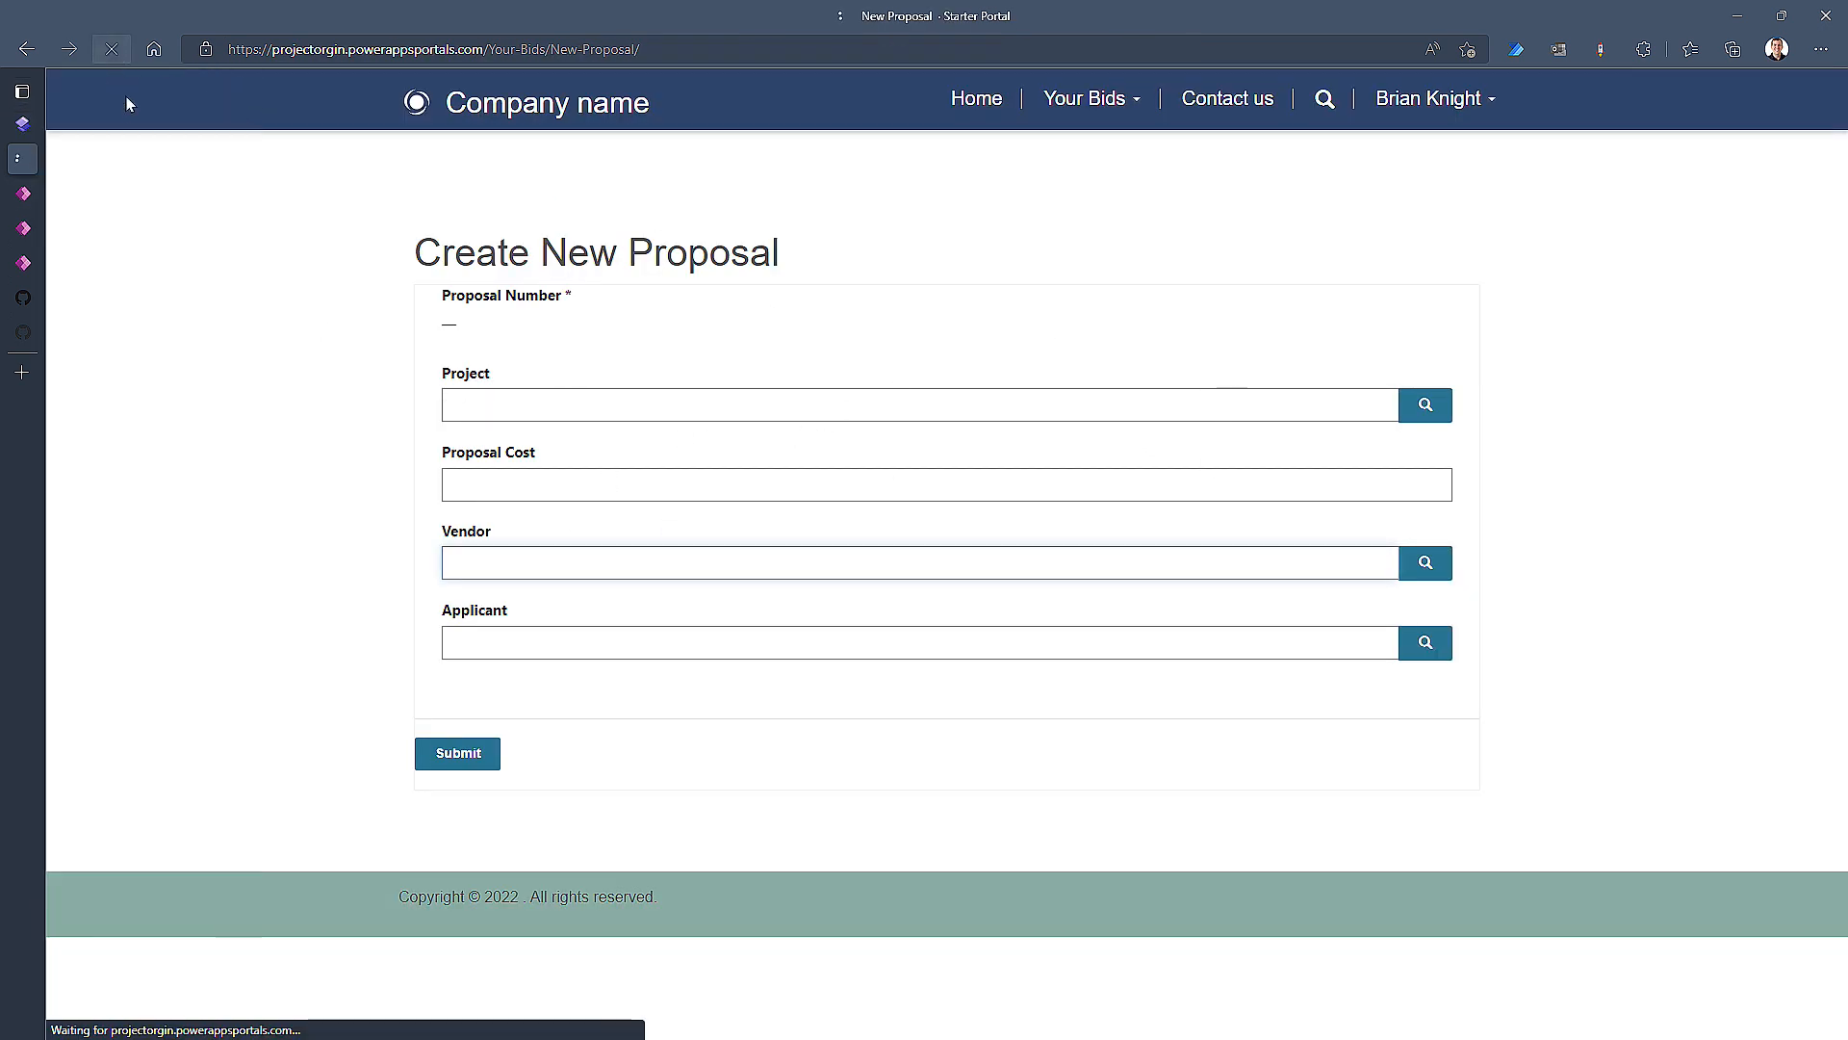
pyautogui.click(1427, 405)
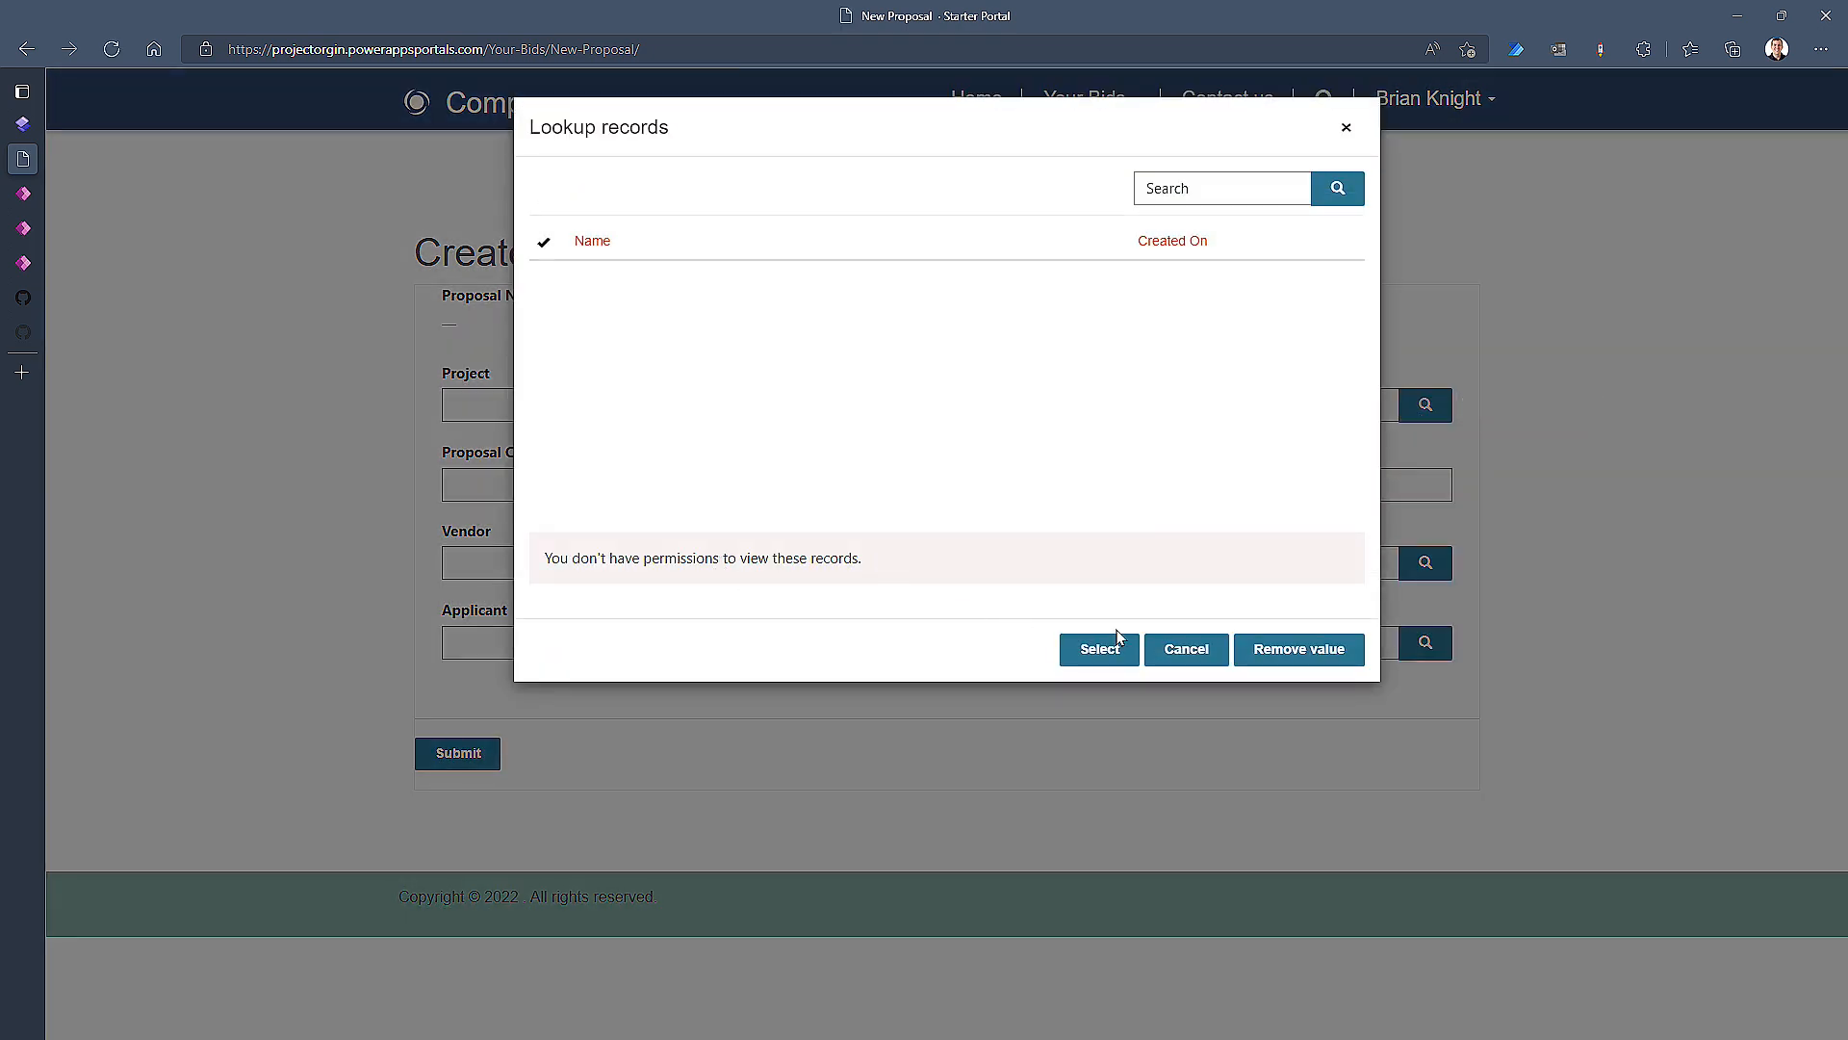
pyautogui.click(1187, 648)
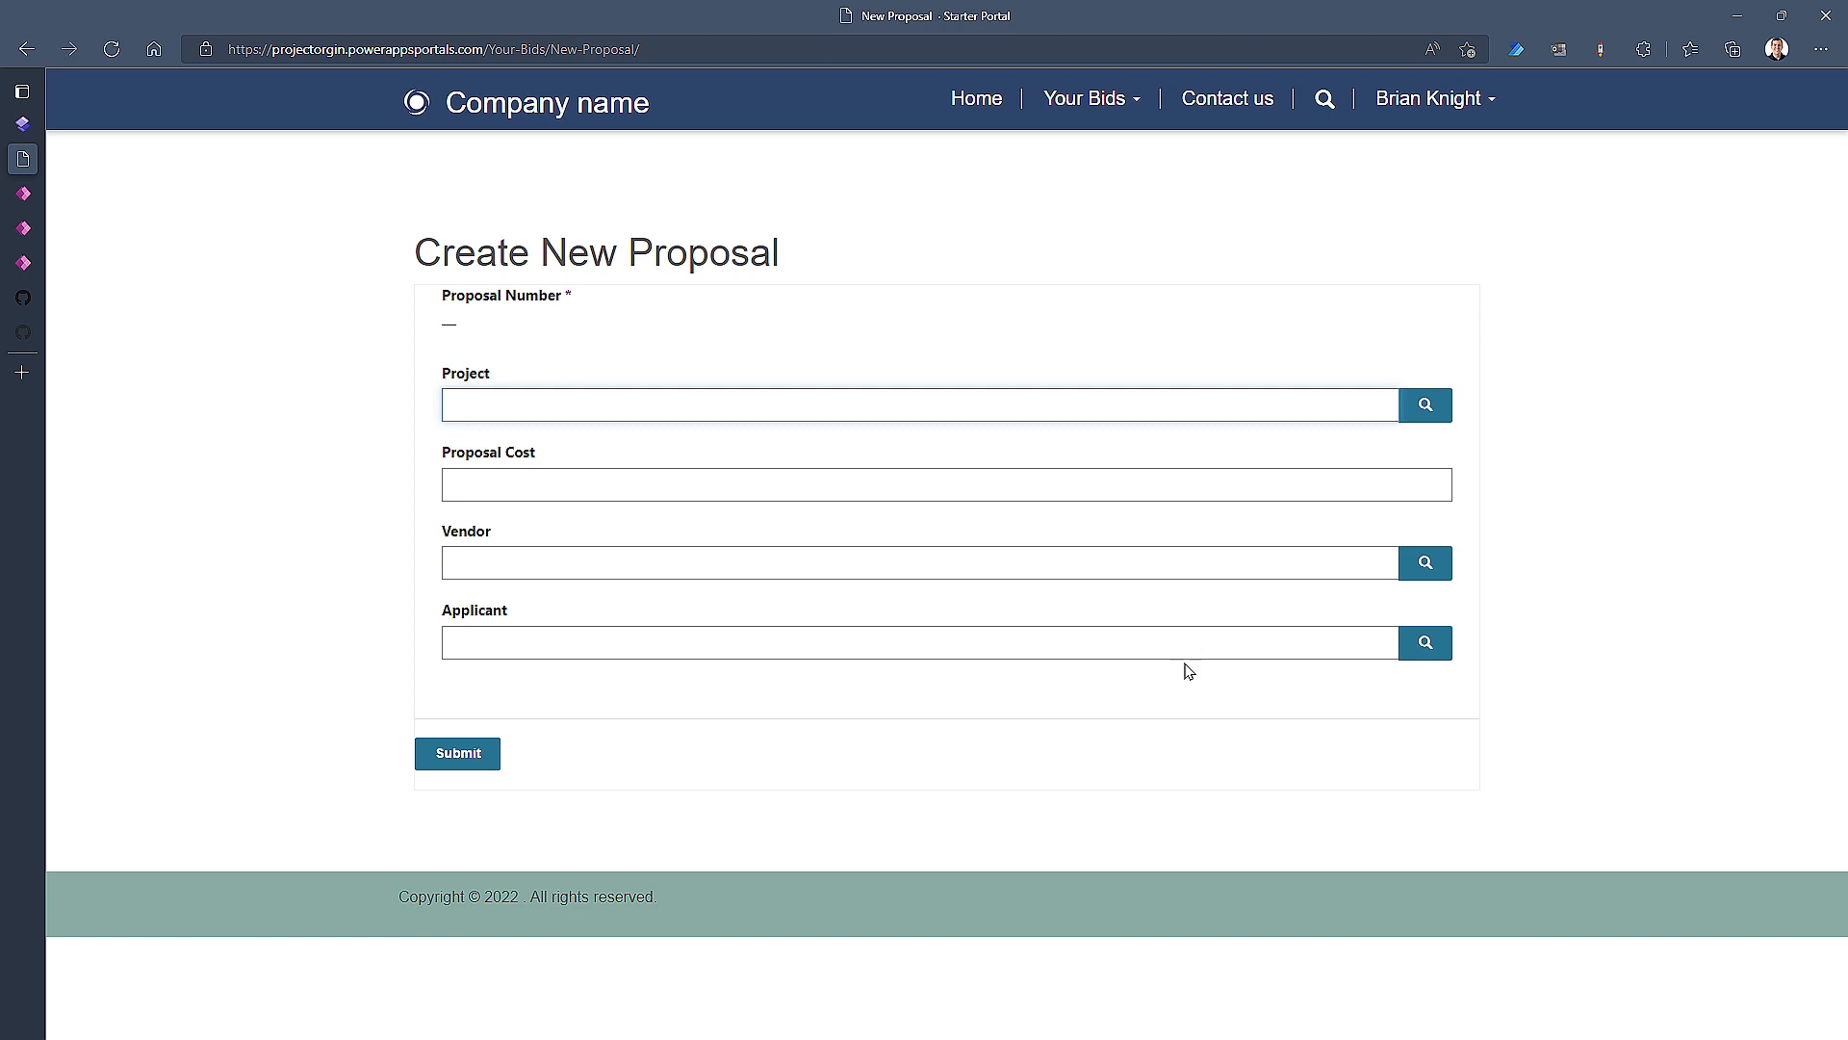
pyautogui.doubleClick(511, 614)
# Step: Return to Power Pages and start a table permission named "Self - Contact" on the Contact (contact) table
pyautogui.moveTo(79, 194)
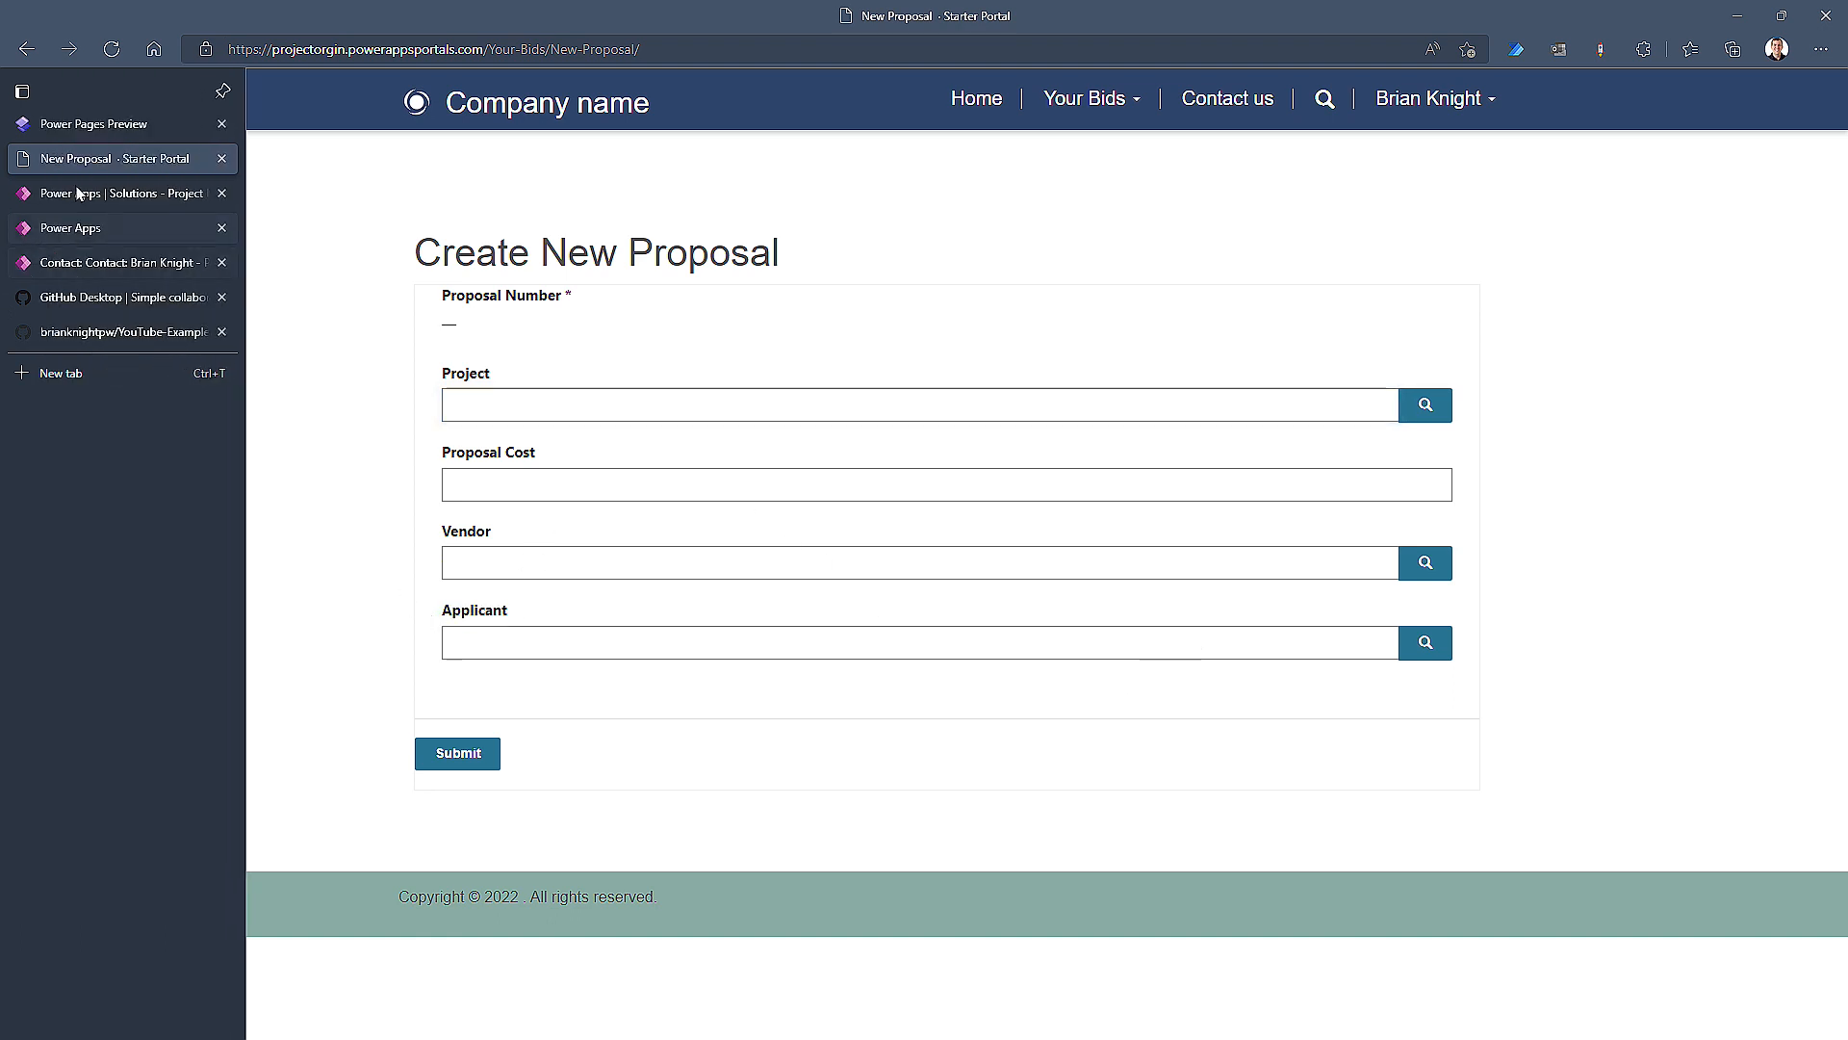
pyautogui.click(77, 124)
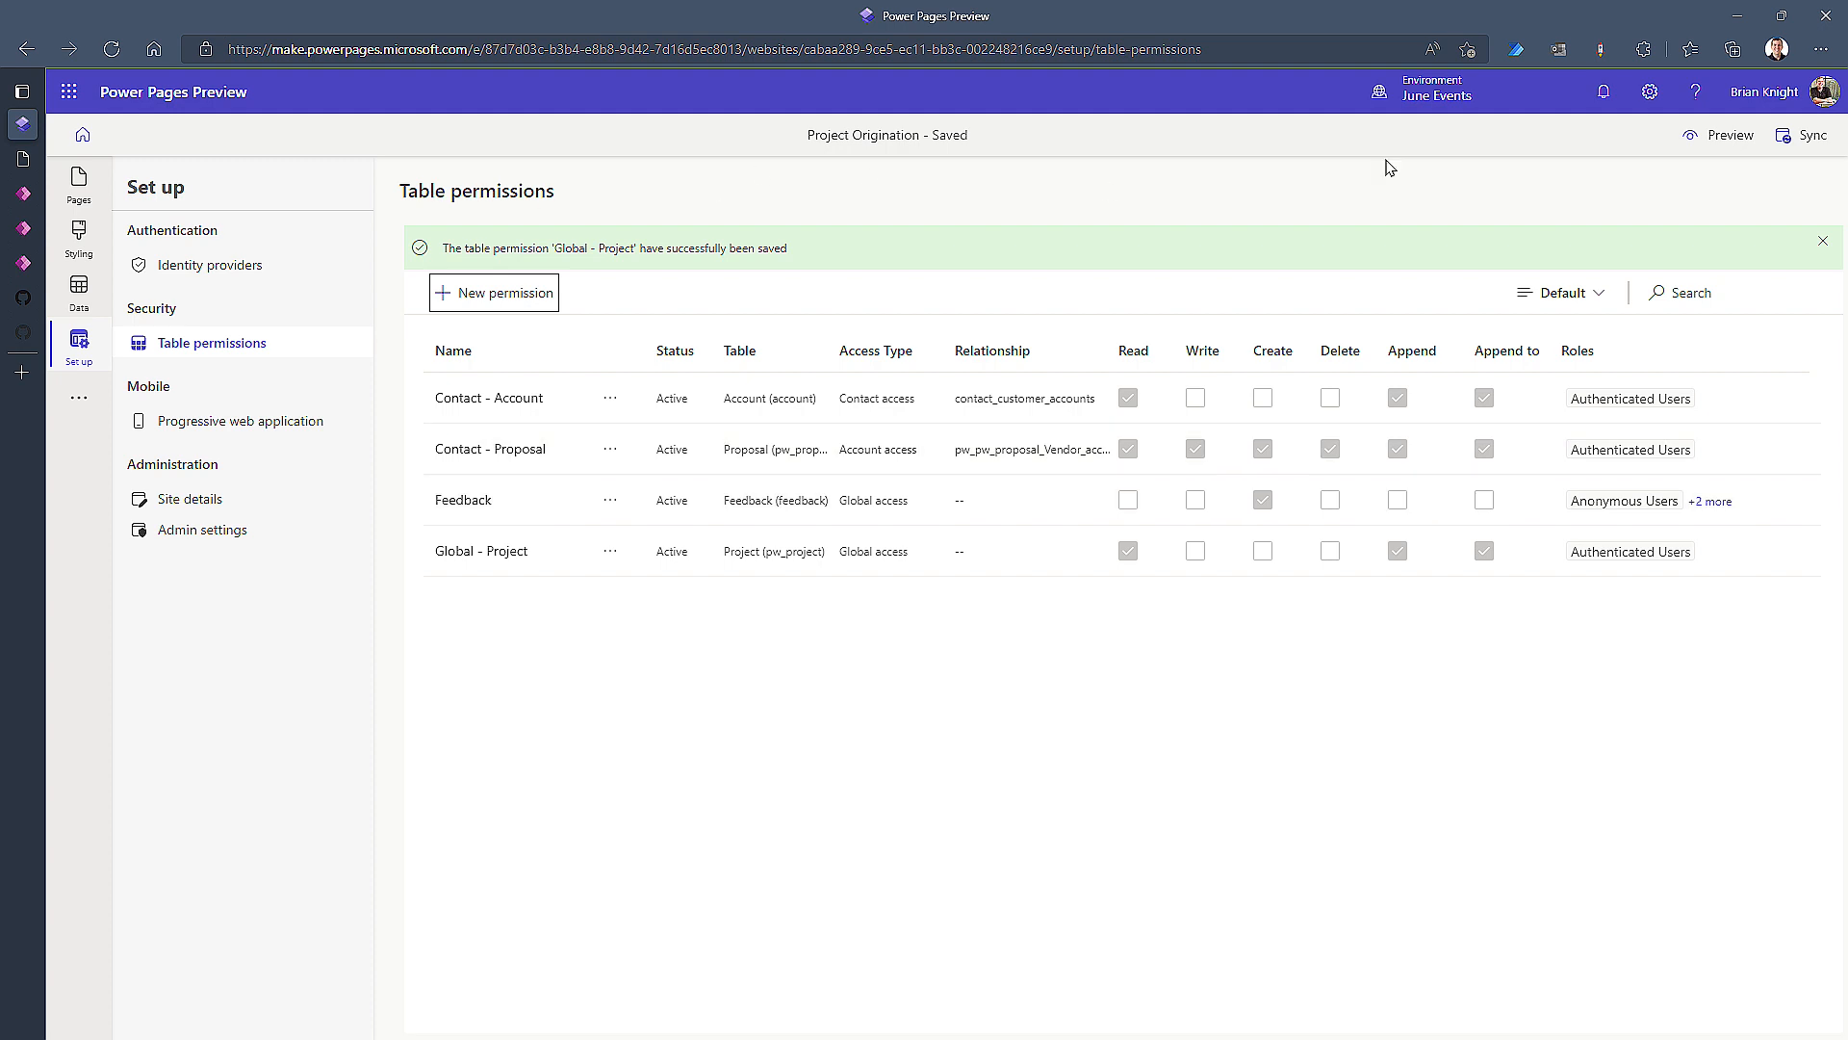
pyautogui.click(505, 294)
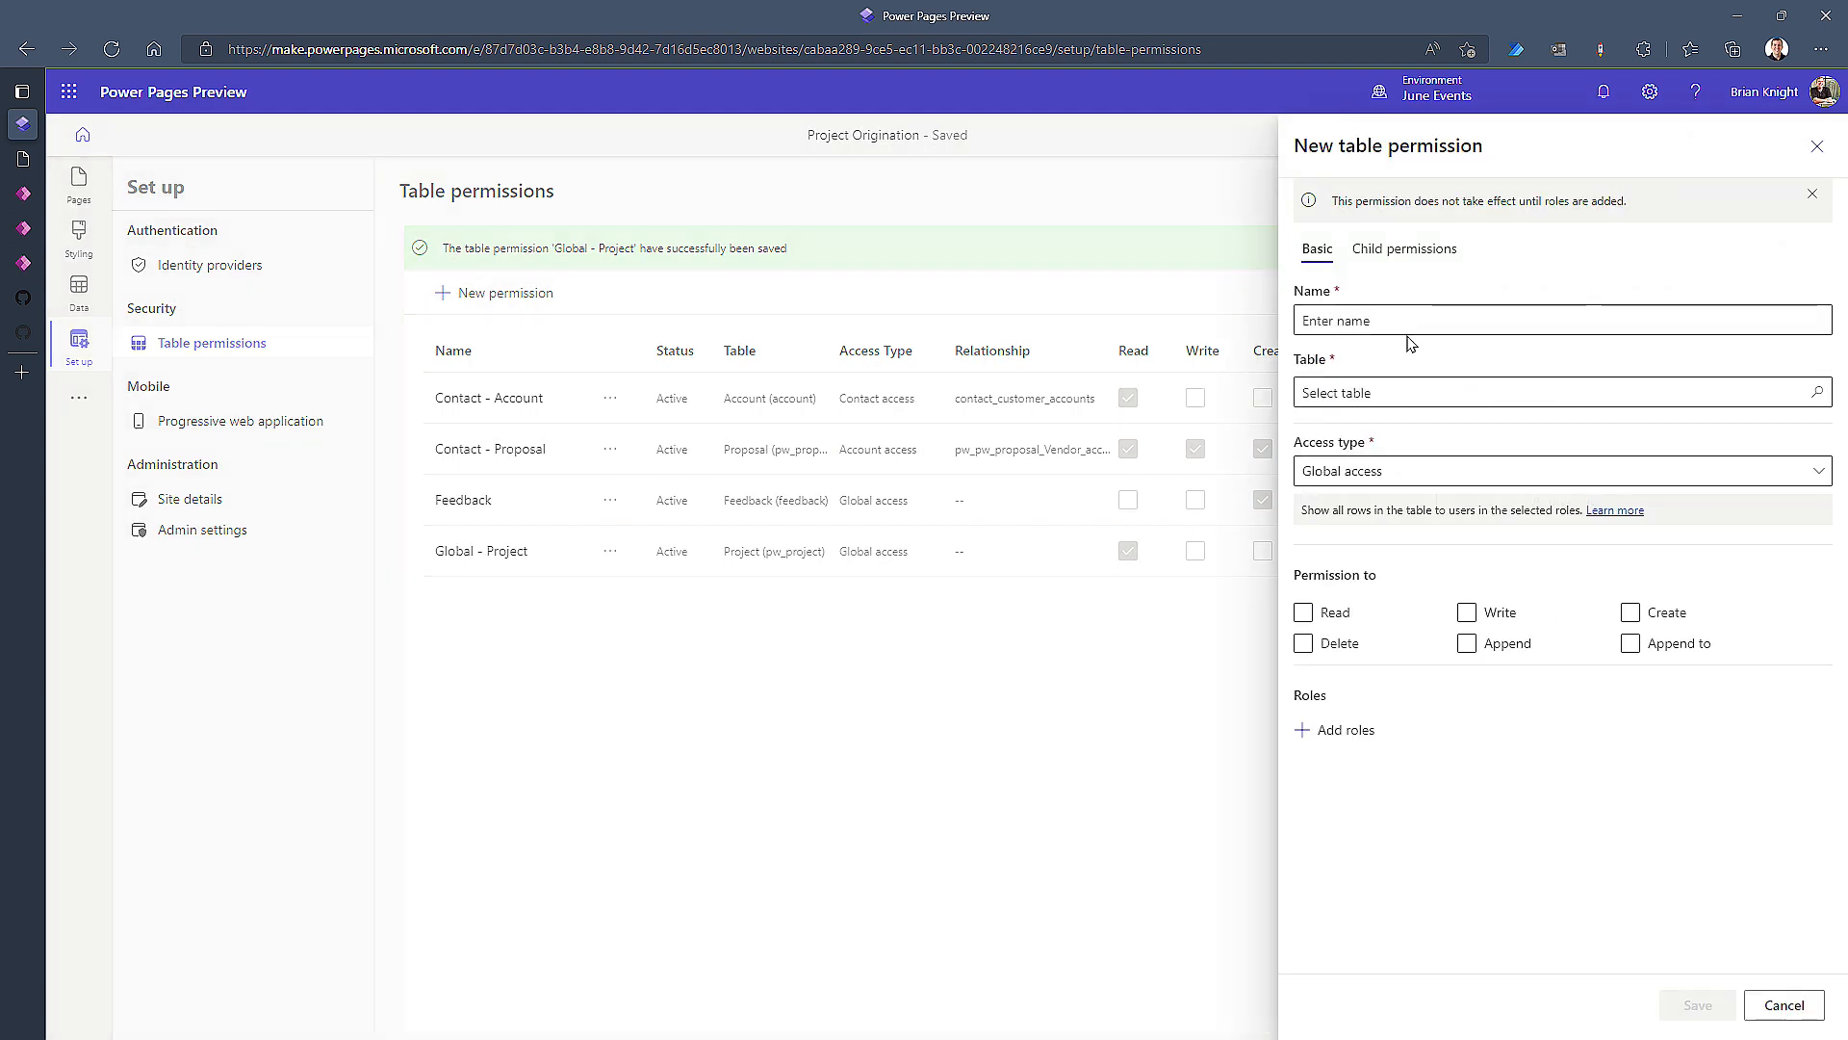
pyautogui.click(1408, 326)
pyautogui.write('Self -')
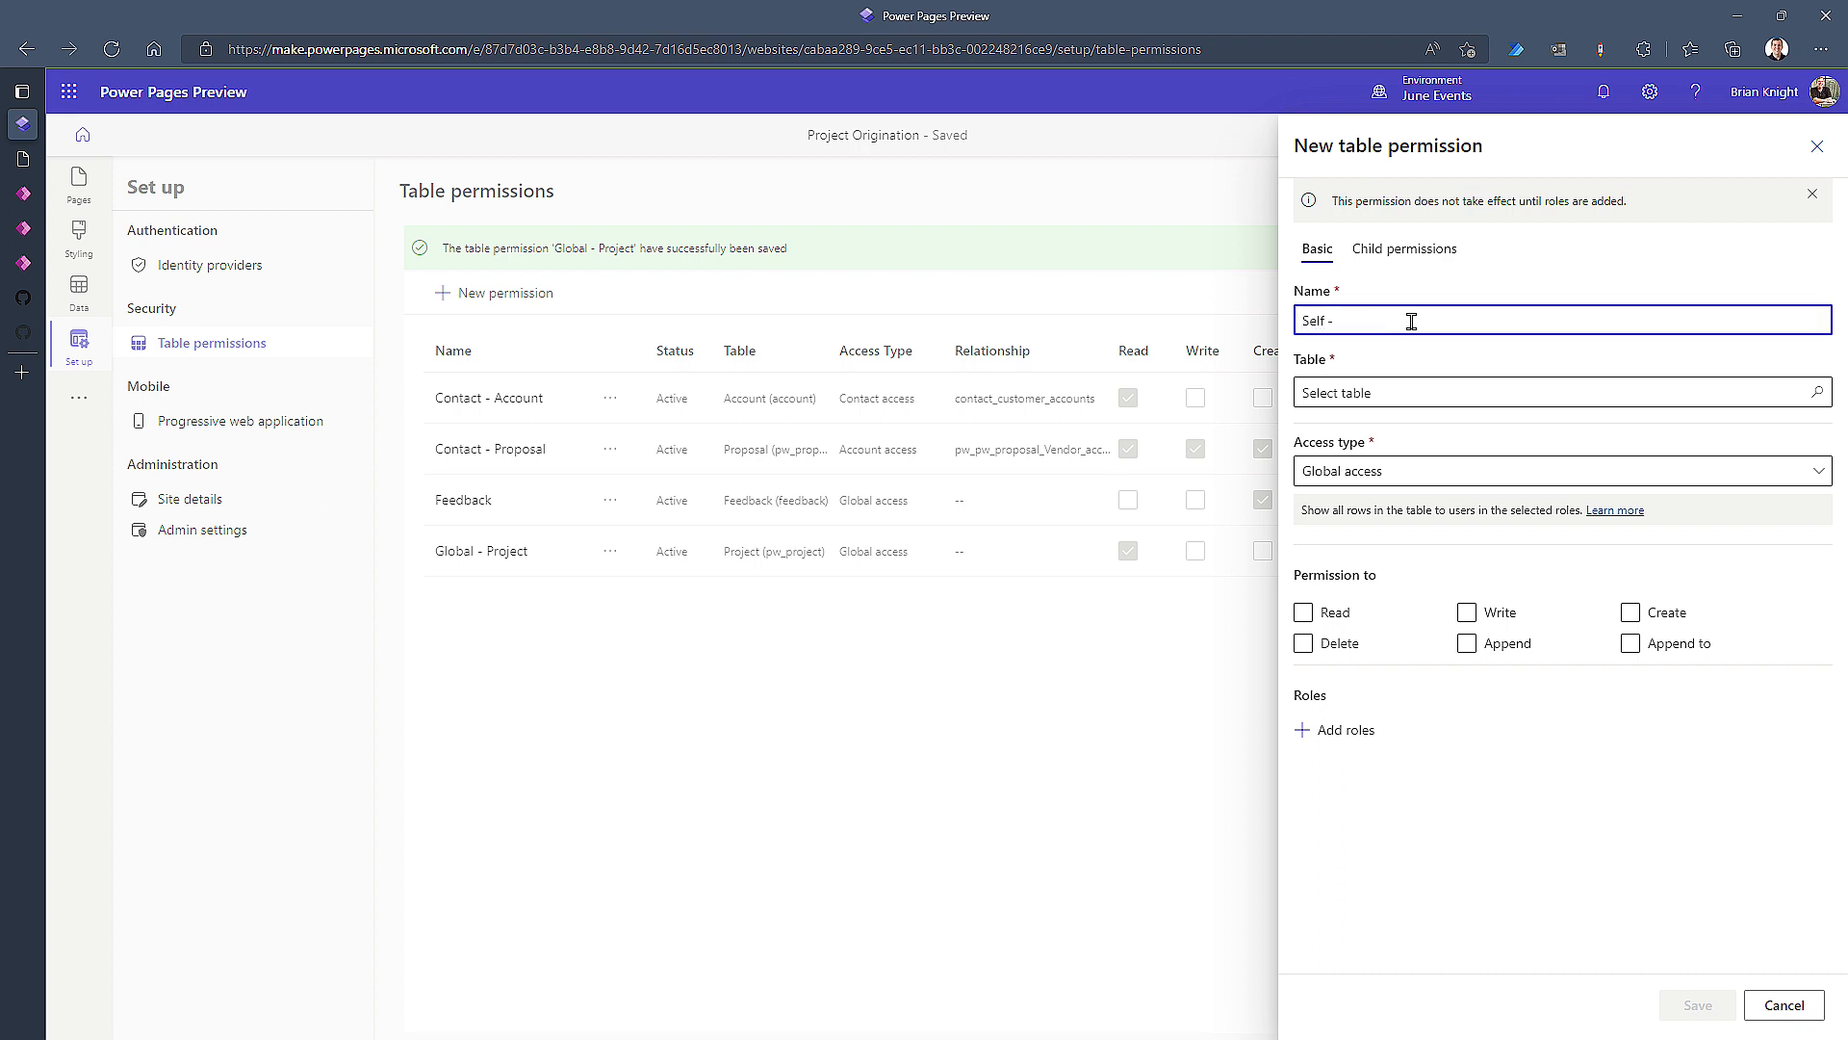
pyautogui.click(1452, 392)
pyautogui.write('Contact (contact')
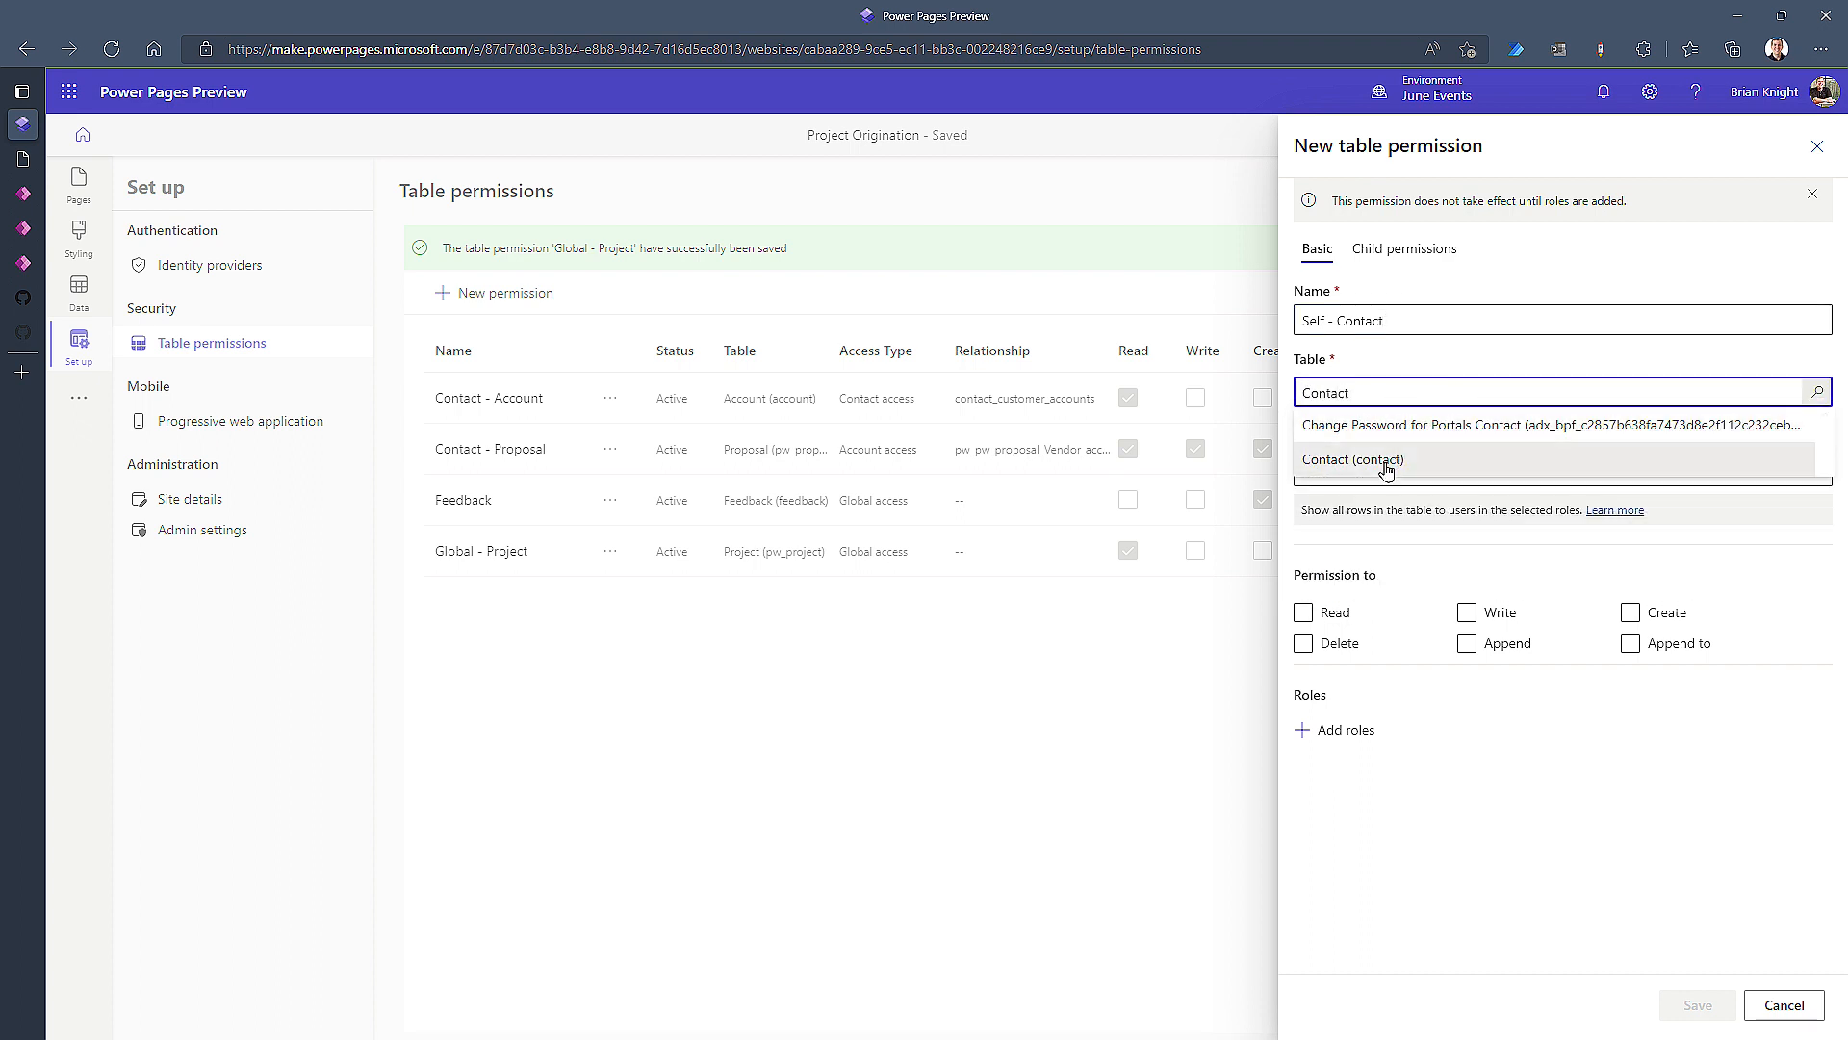
pyautogui.click(1382, 460)
# Step: Set the Self - Contact permission's access type to Self access and add the Authenticated Users role
pyautogui.click(1420, 475)
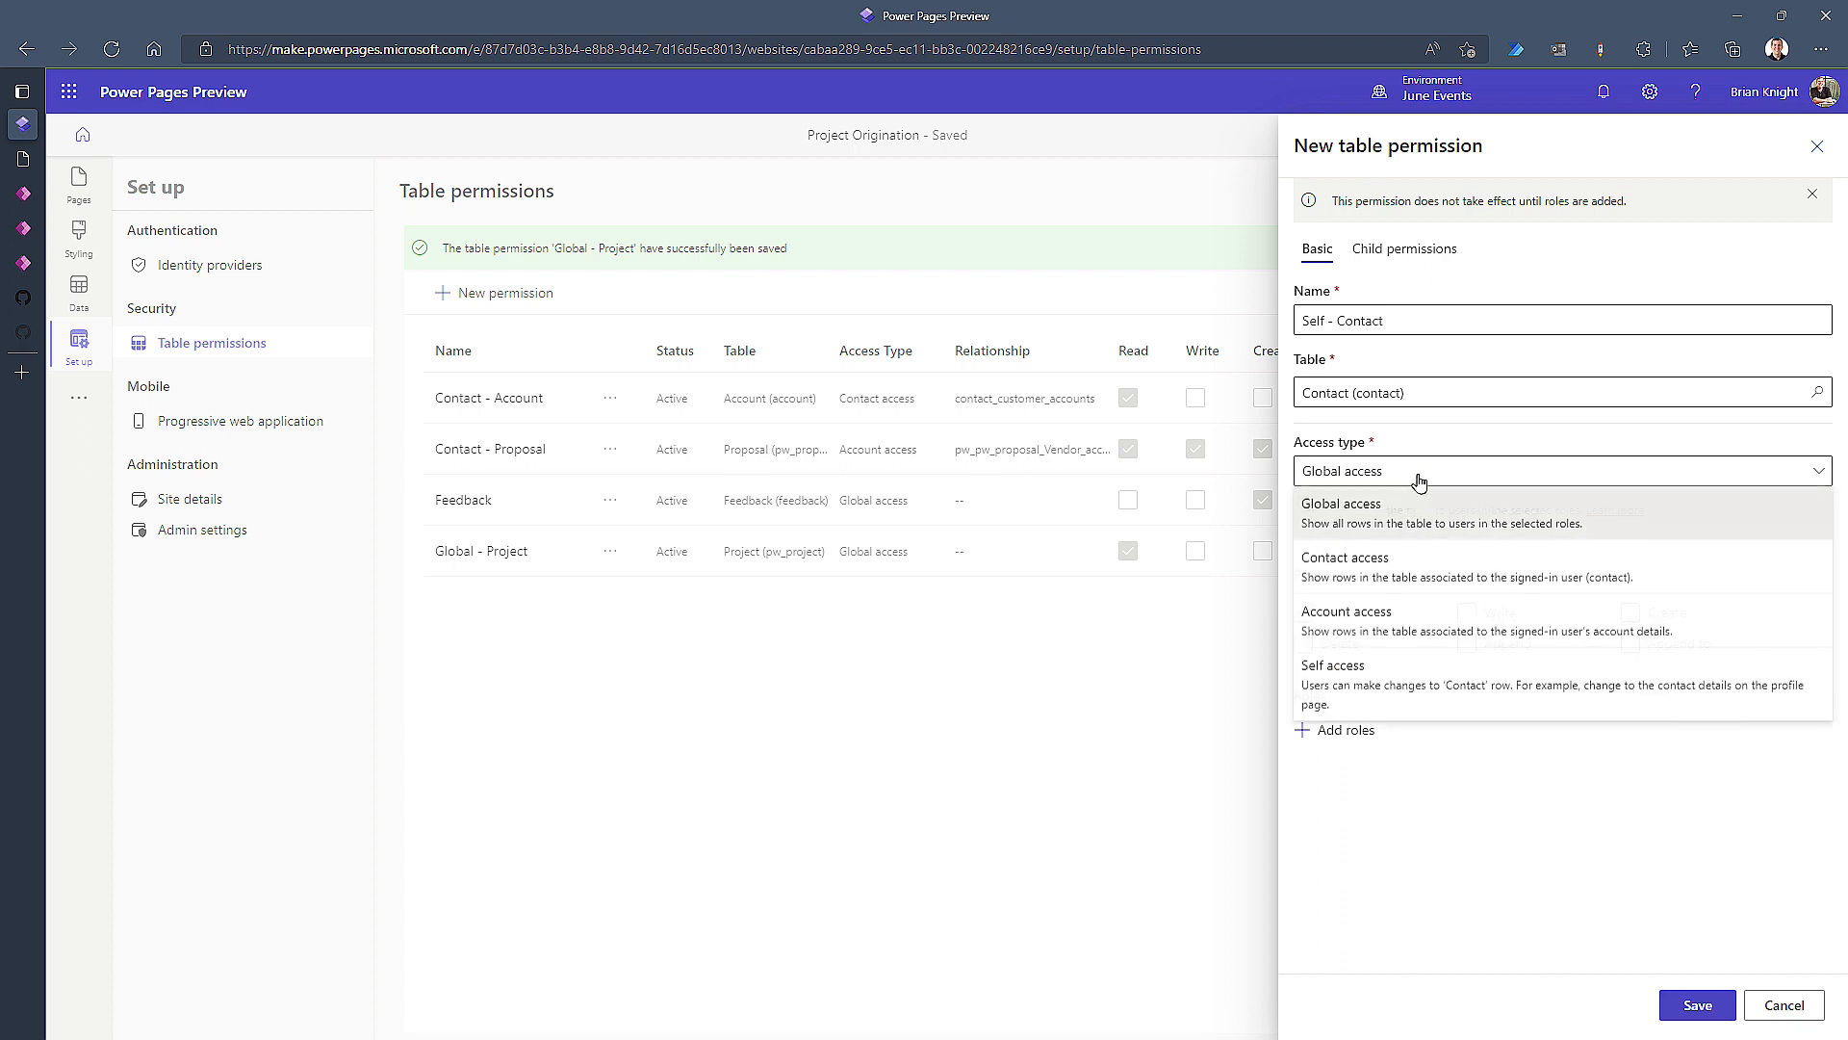
pyautogui.click(1382, 688)
pyautogui.click(1328, 747)
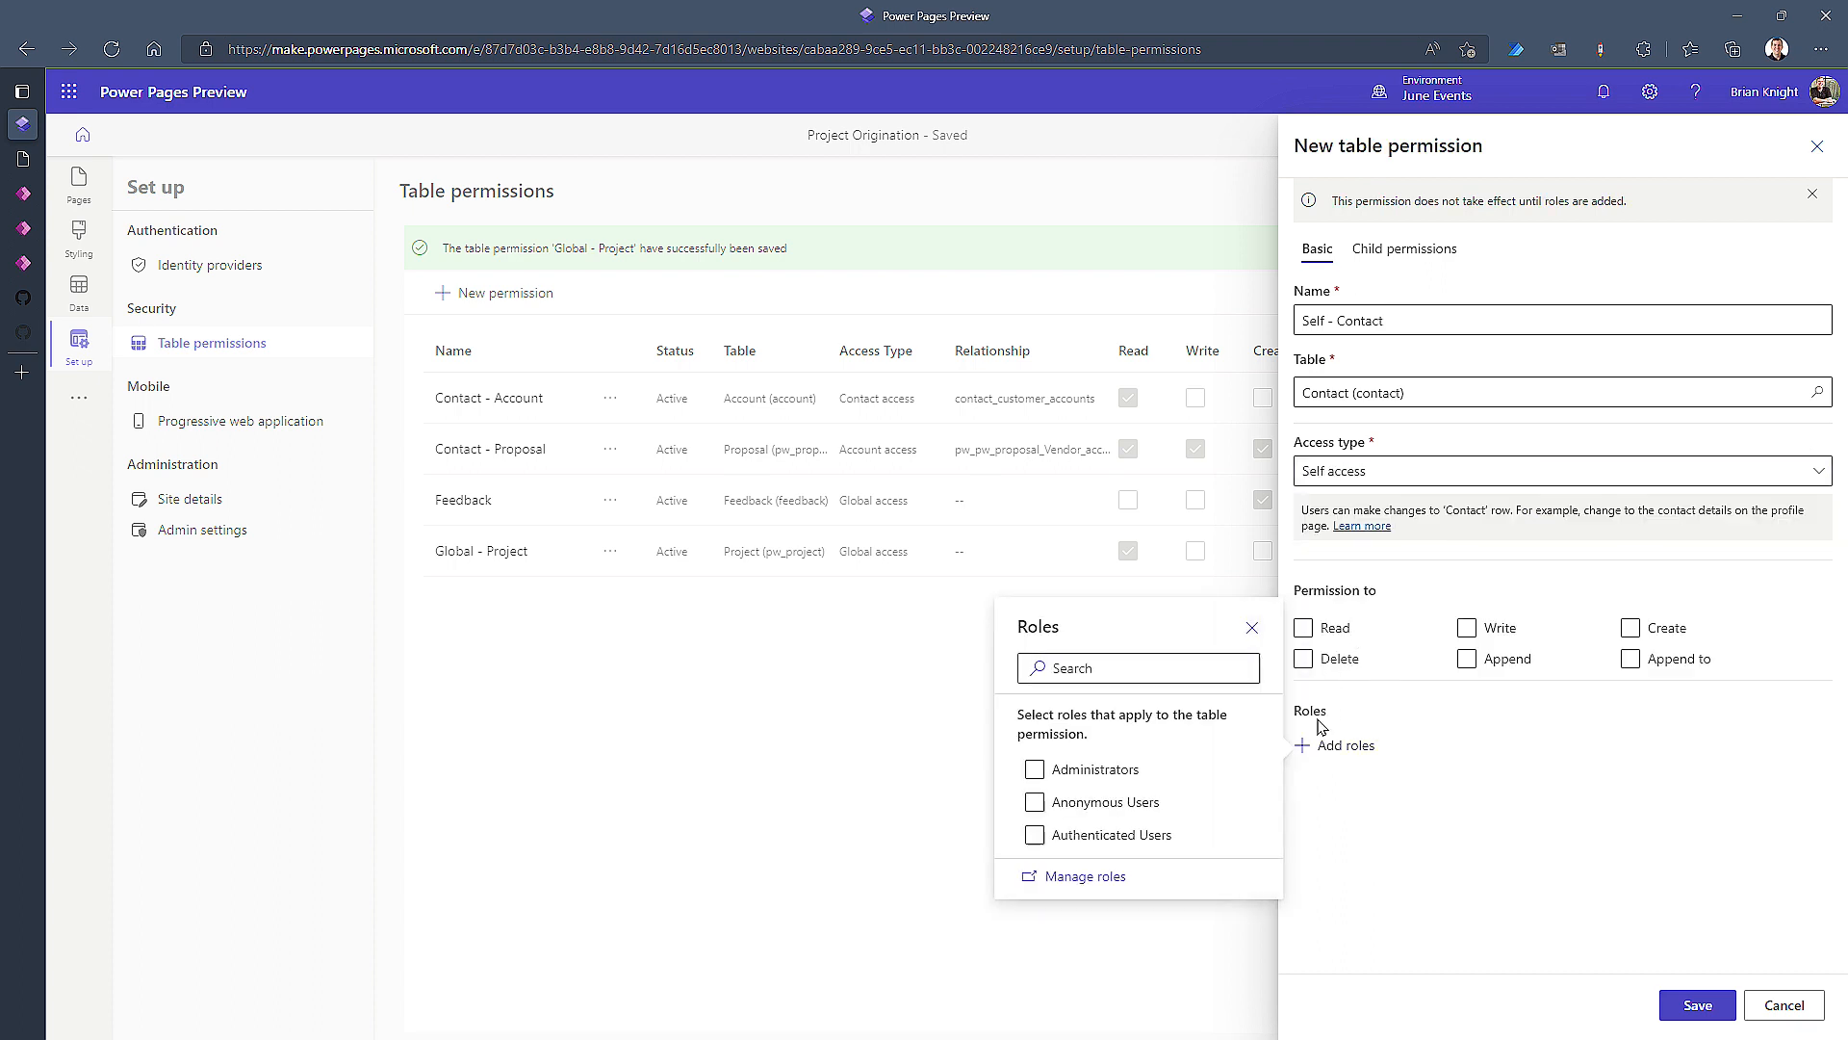
pyautogui.click(1107, 847)
pyautogui.click(1440, 839)
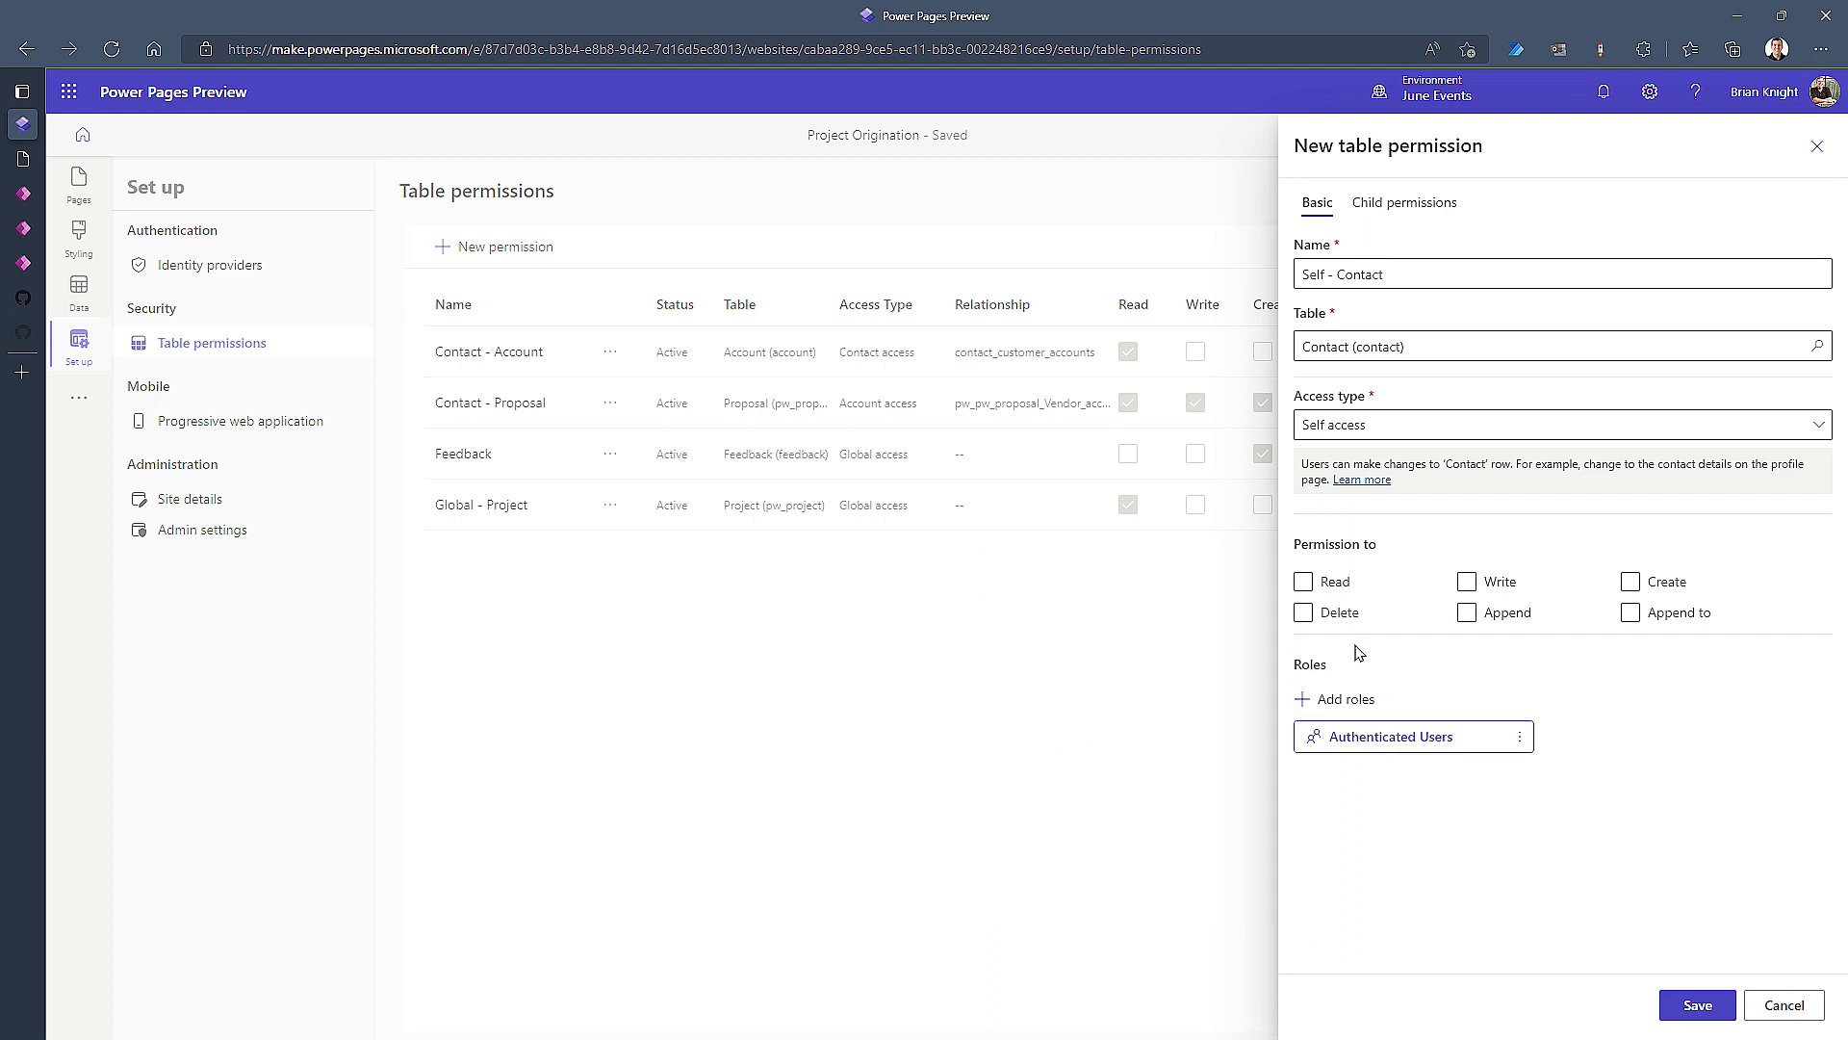
# Step: Grant Read, Write, Create, Delete, Append and Append to on the Self - Contact permission and save it
pyautogui.click(1336, 587)
pyautogui.click(1334, 616)
pyautogui.click(1352, 616)
pyautogui.click(1505, 586)
pyautogui.click(1505, 616)
pyautogui.click(1642, 614)
pyautogui.click(1630, 589)
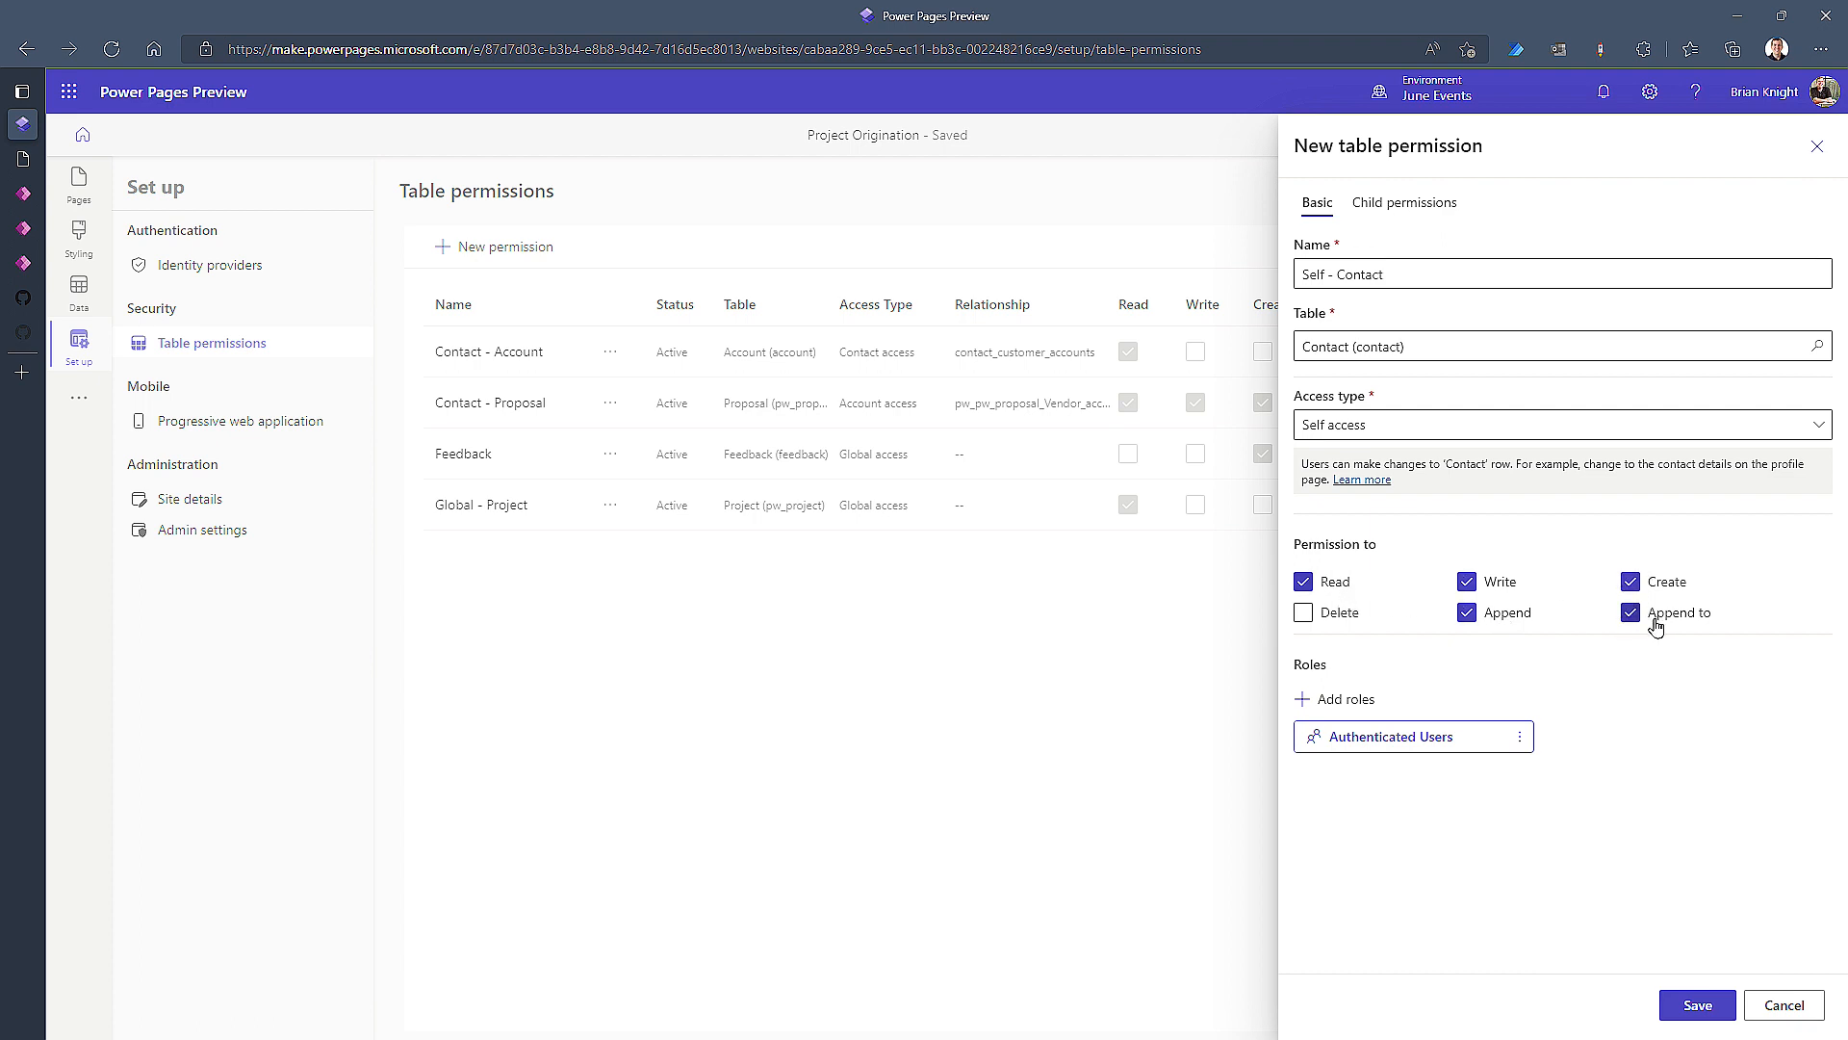
pyautogui.click(1340, 613)
pyautogui.click(1699, 1006)
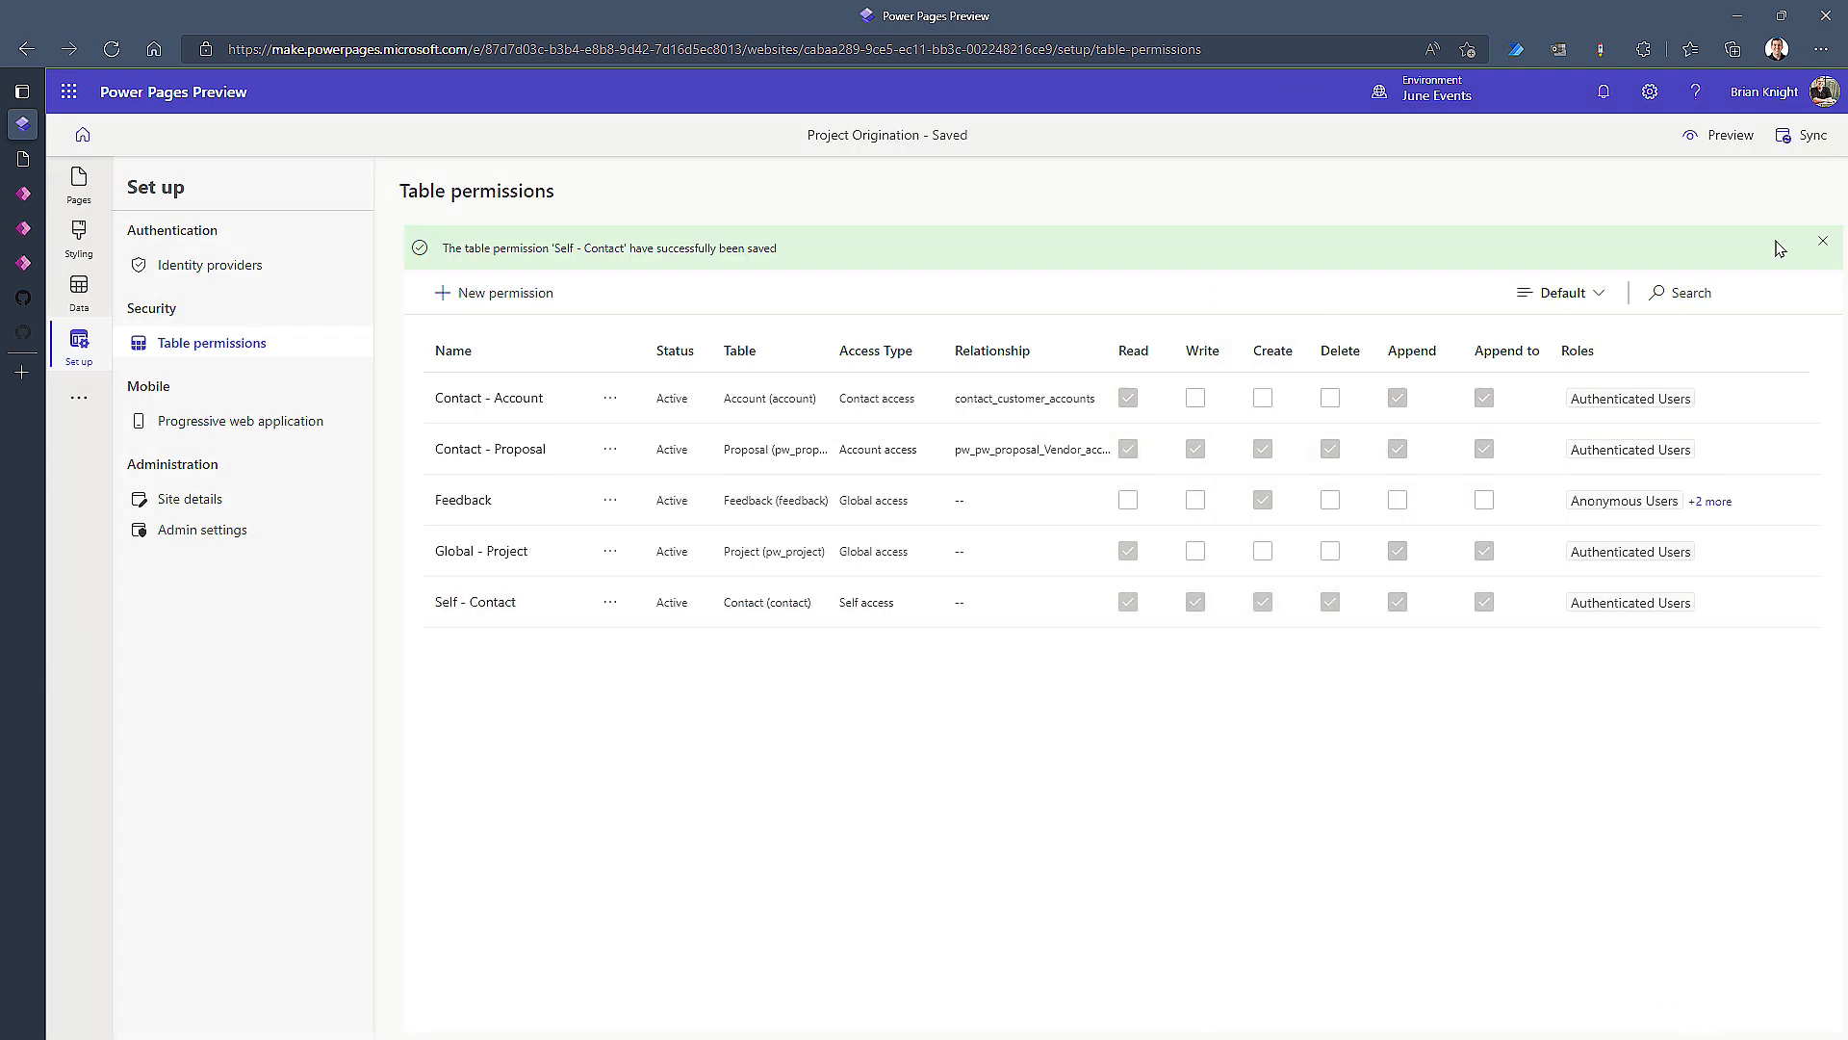
# Step: Preview the site at desktop size, return to Power Pages to open the New Proposal page, and preview it again at desktop size
pyautogui.click(1720, 135)
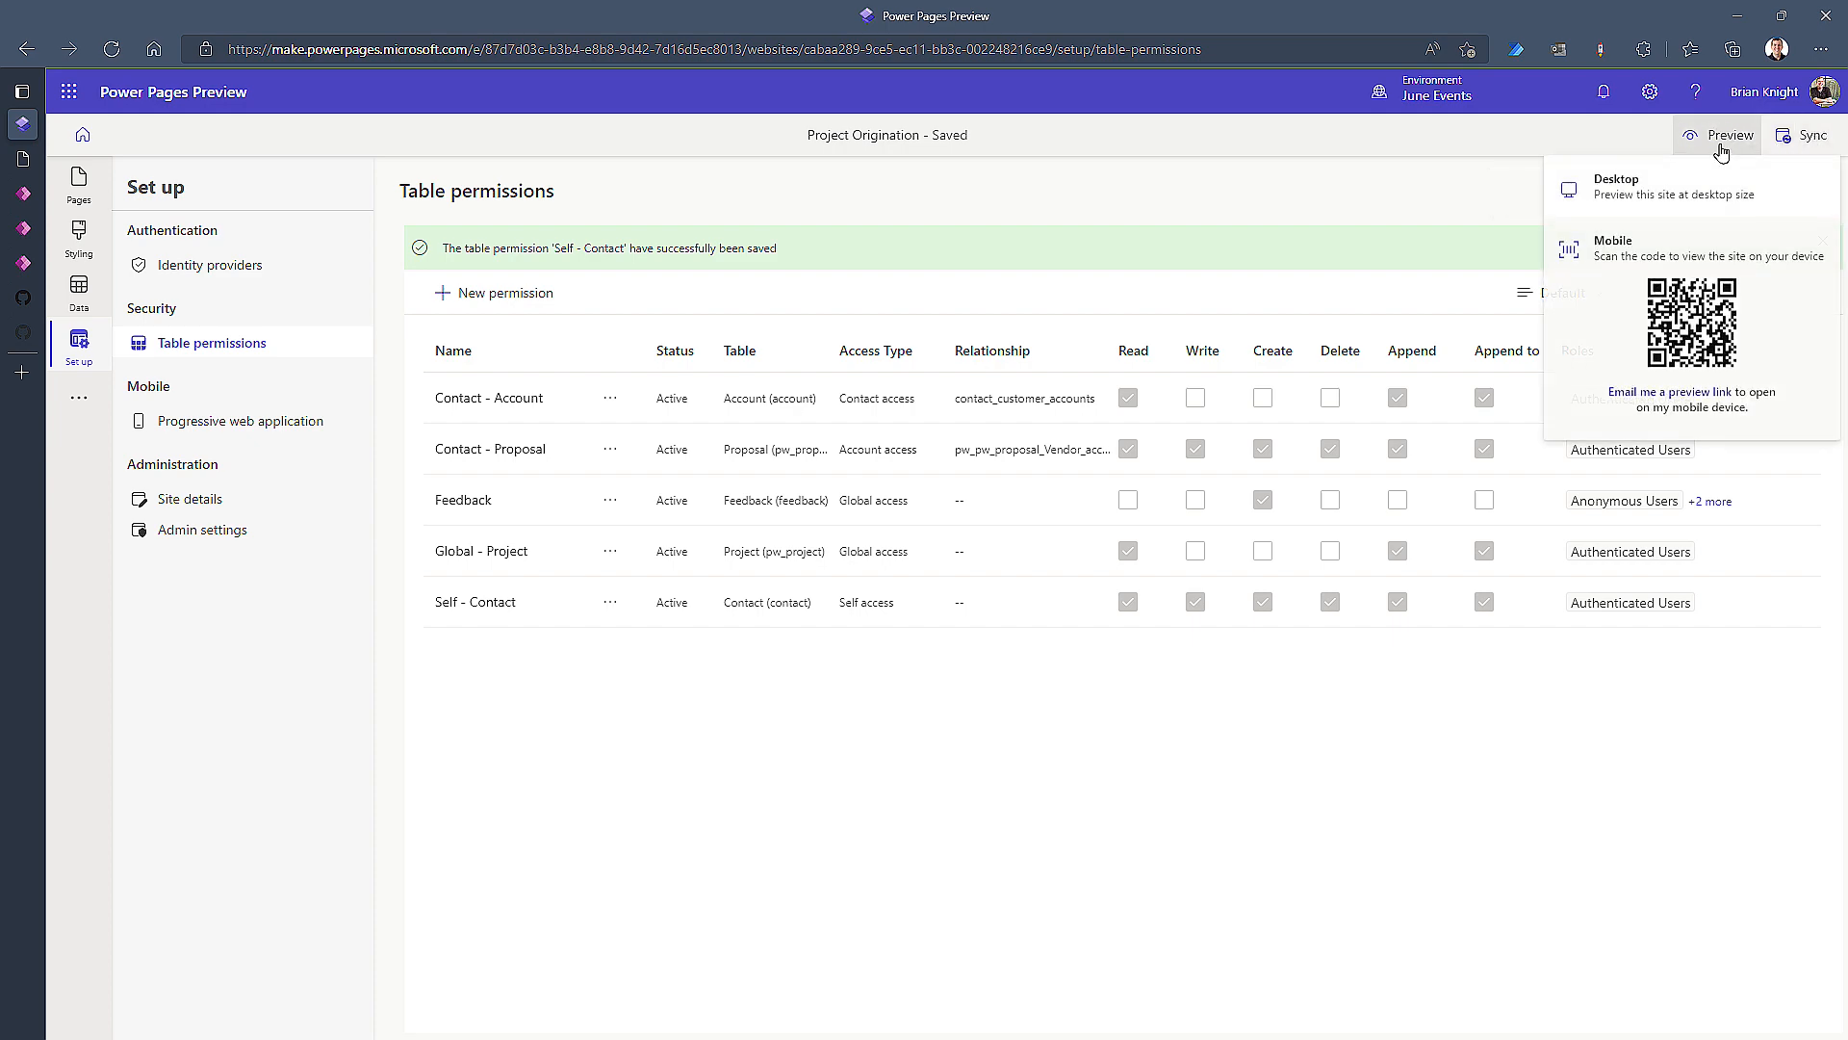
pyautogui.click(1673, 198)
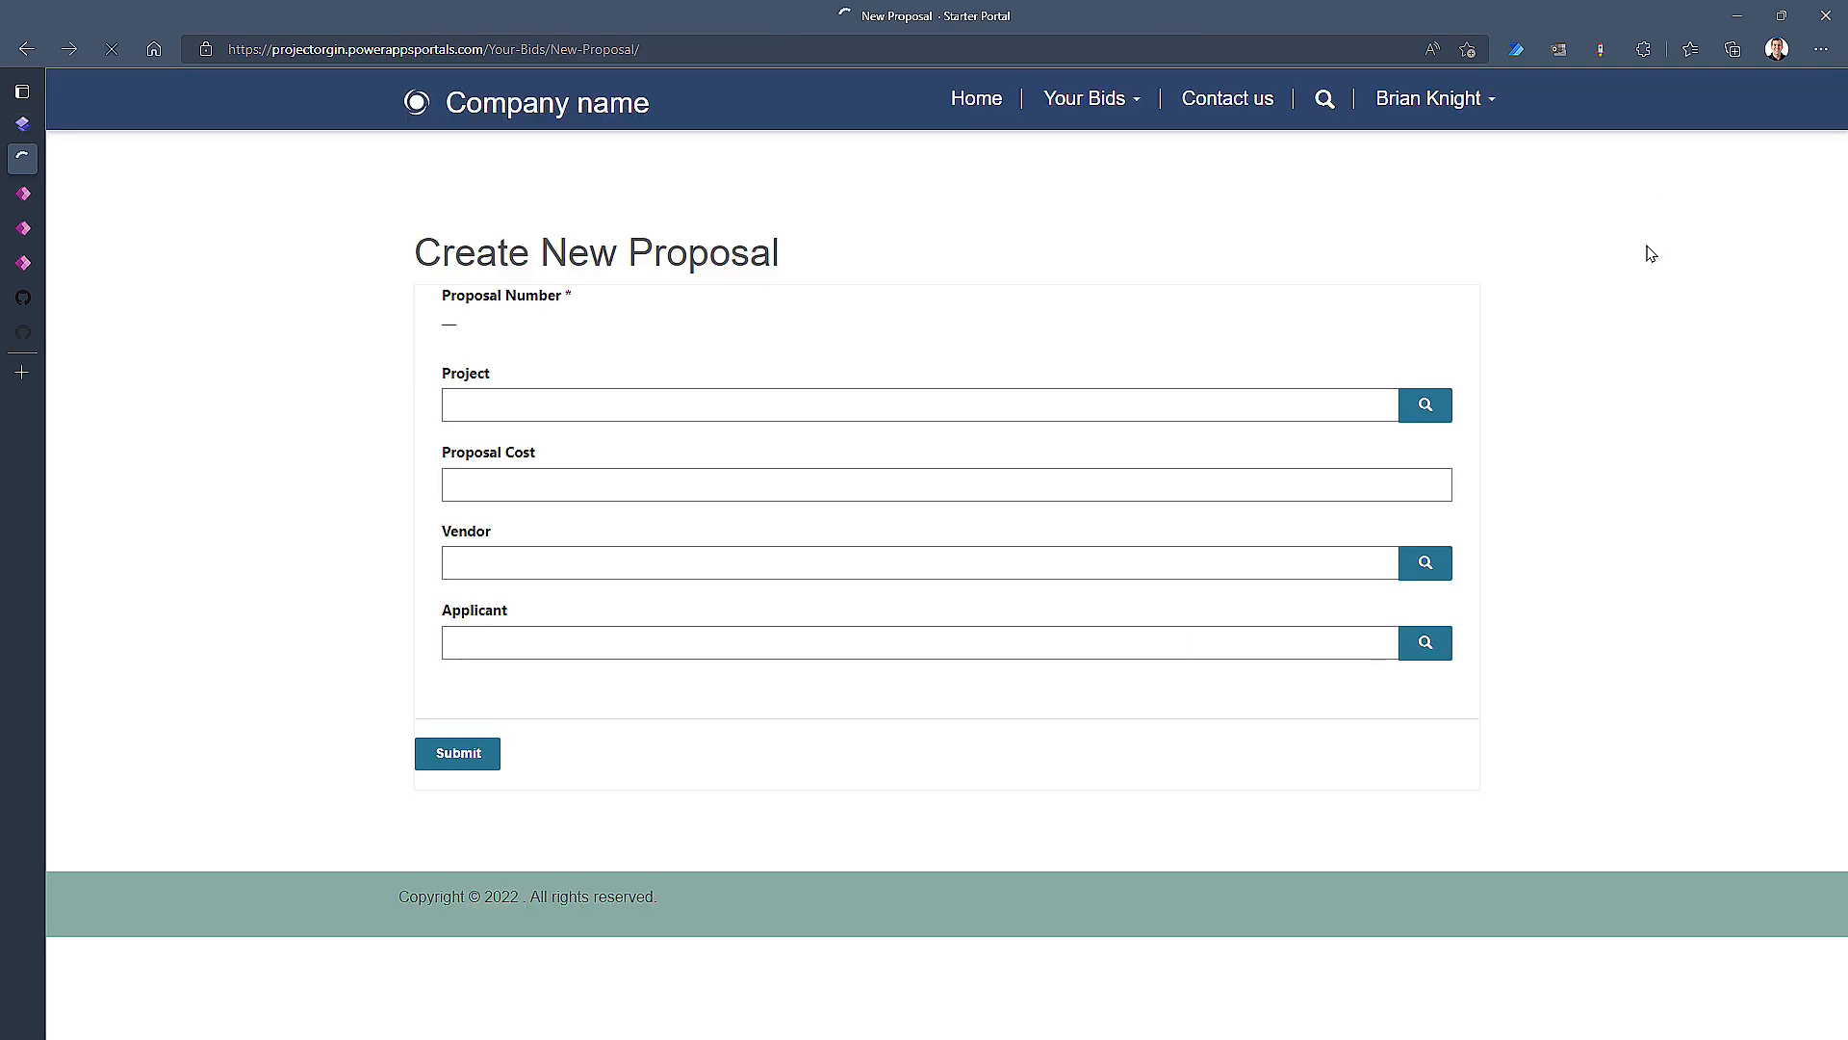
pyautogui.click(23, 123)
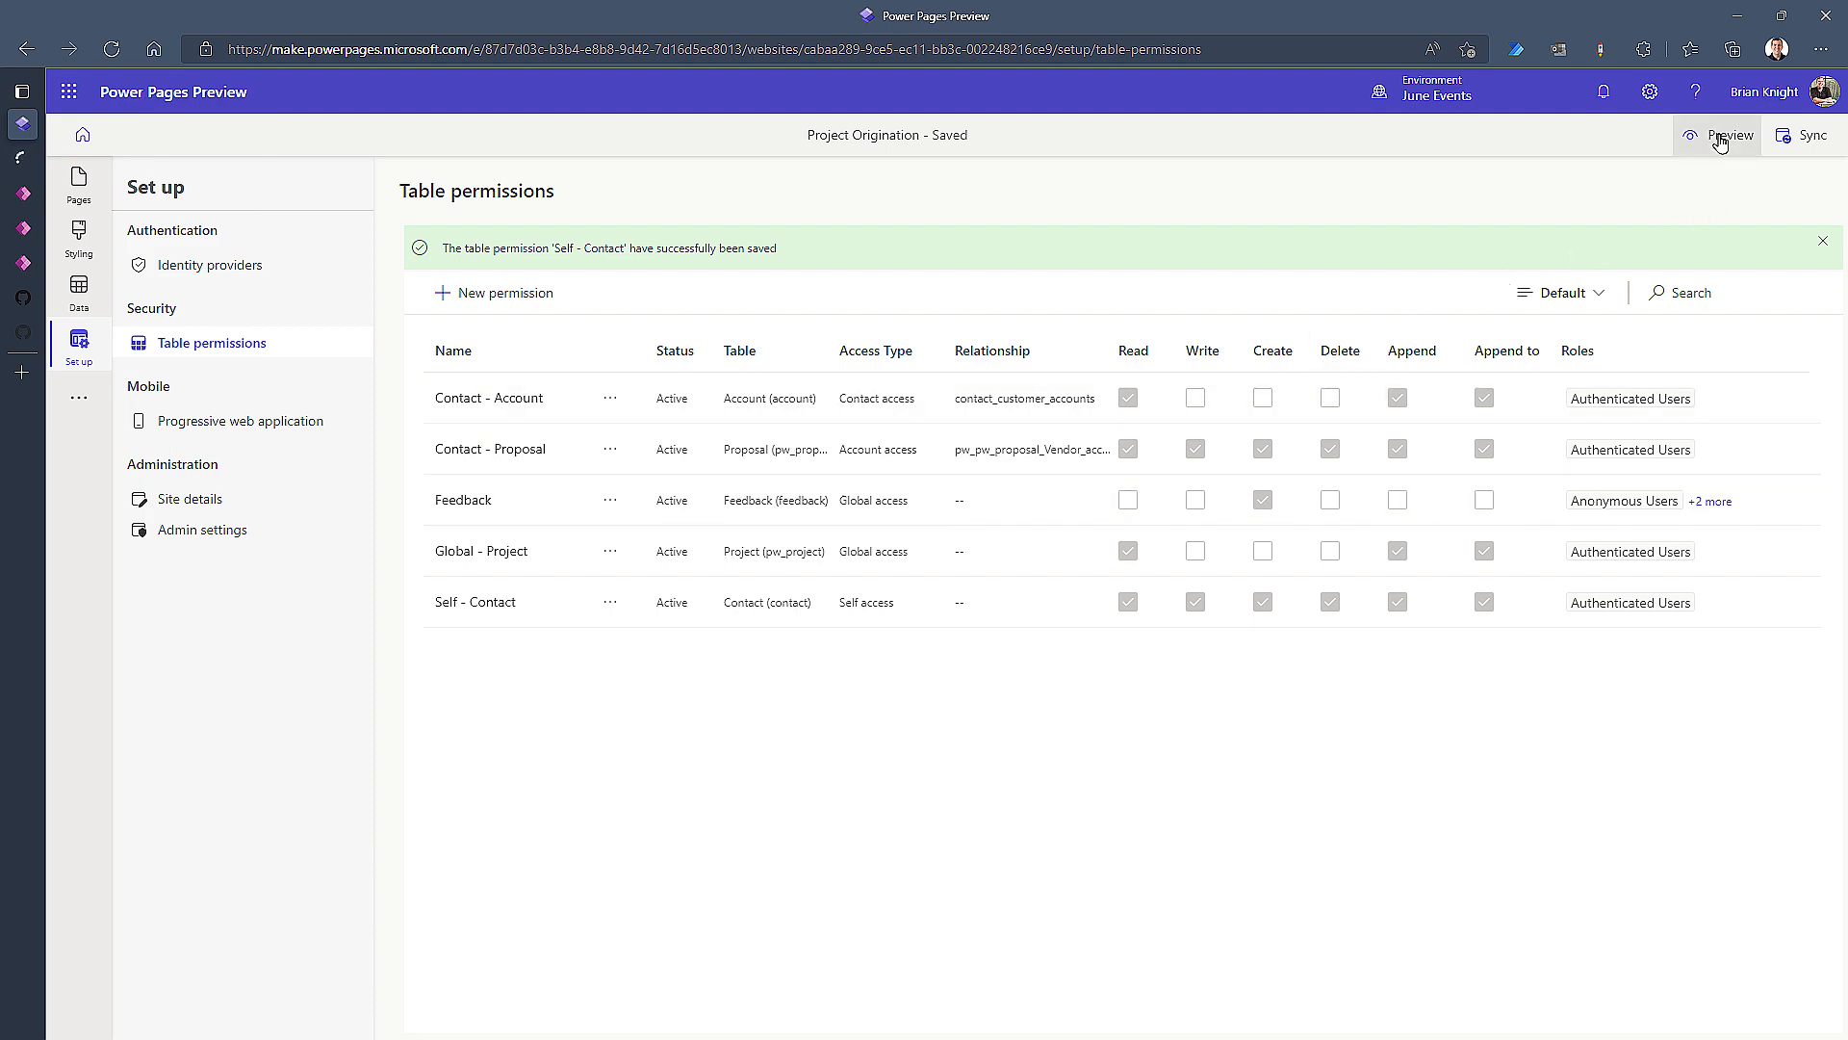
pyautogui.click(79, 183)
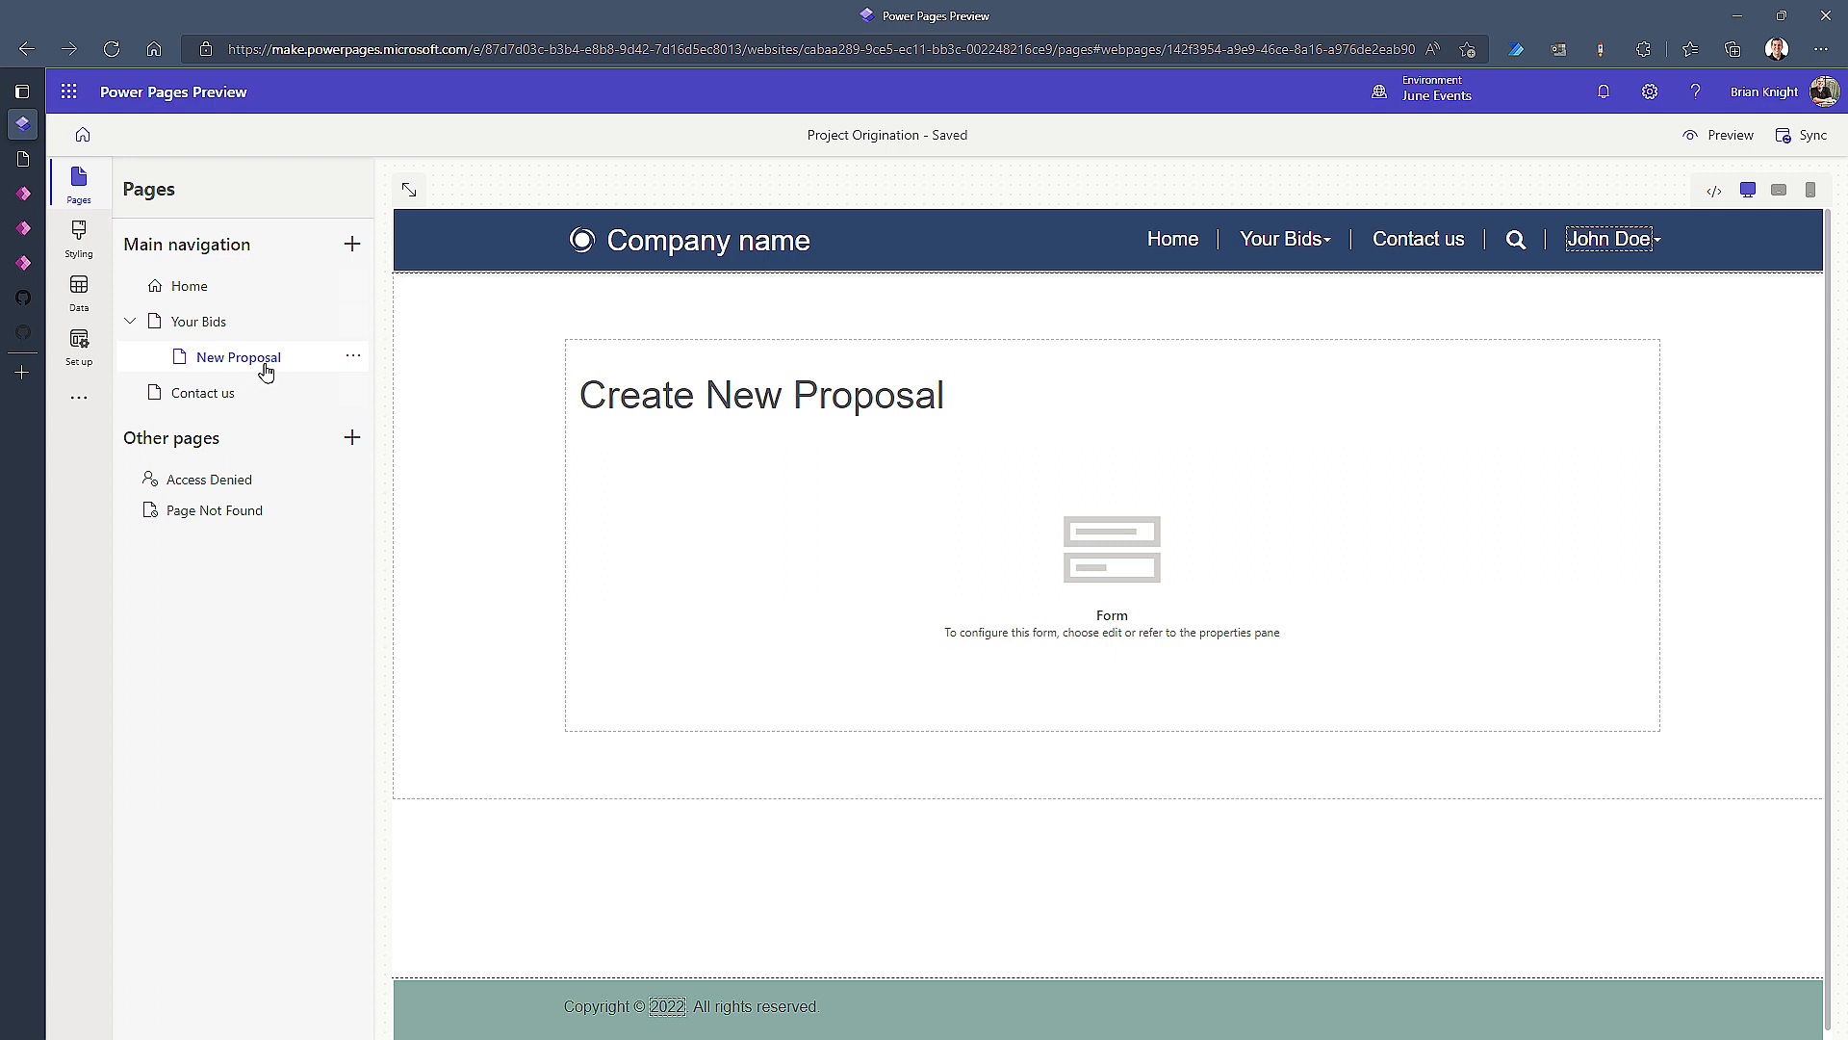
pyautogui.click(1714, 140)
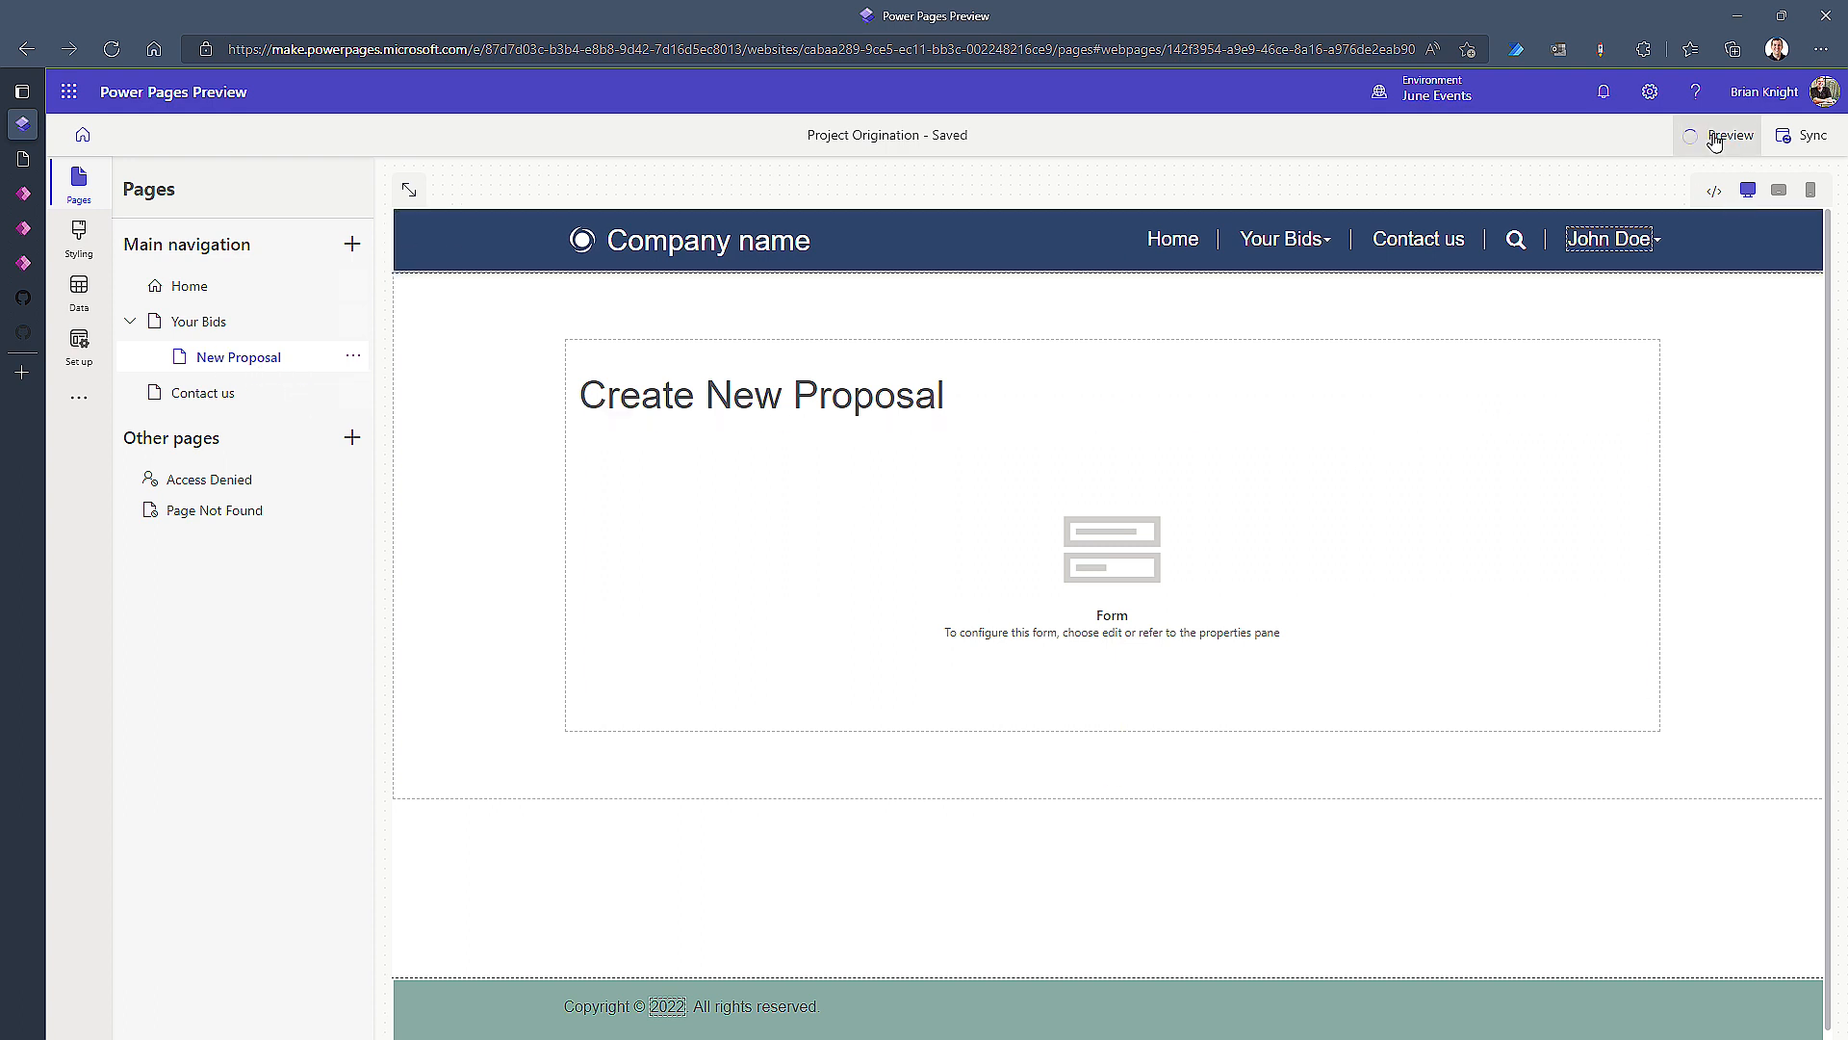
pyautogui.click(1639, 204)
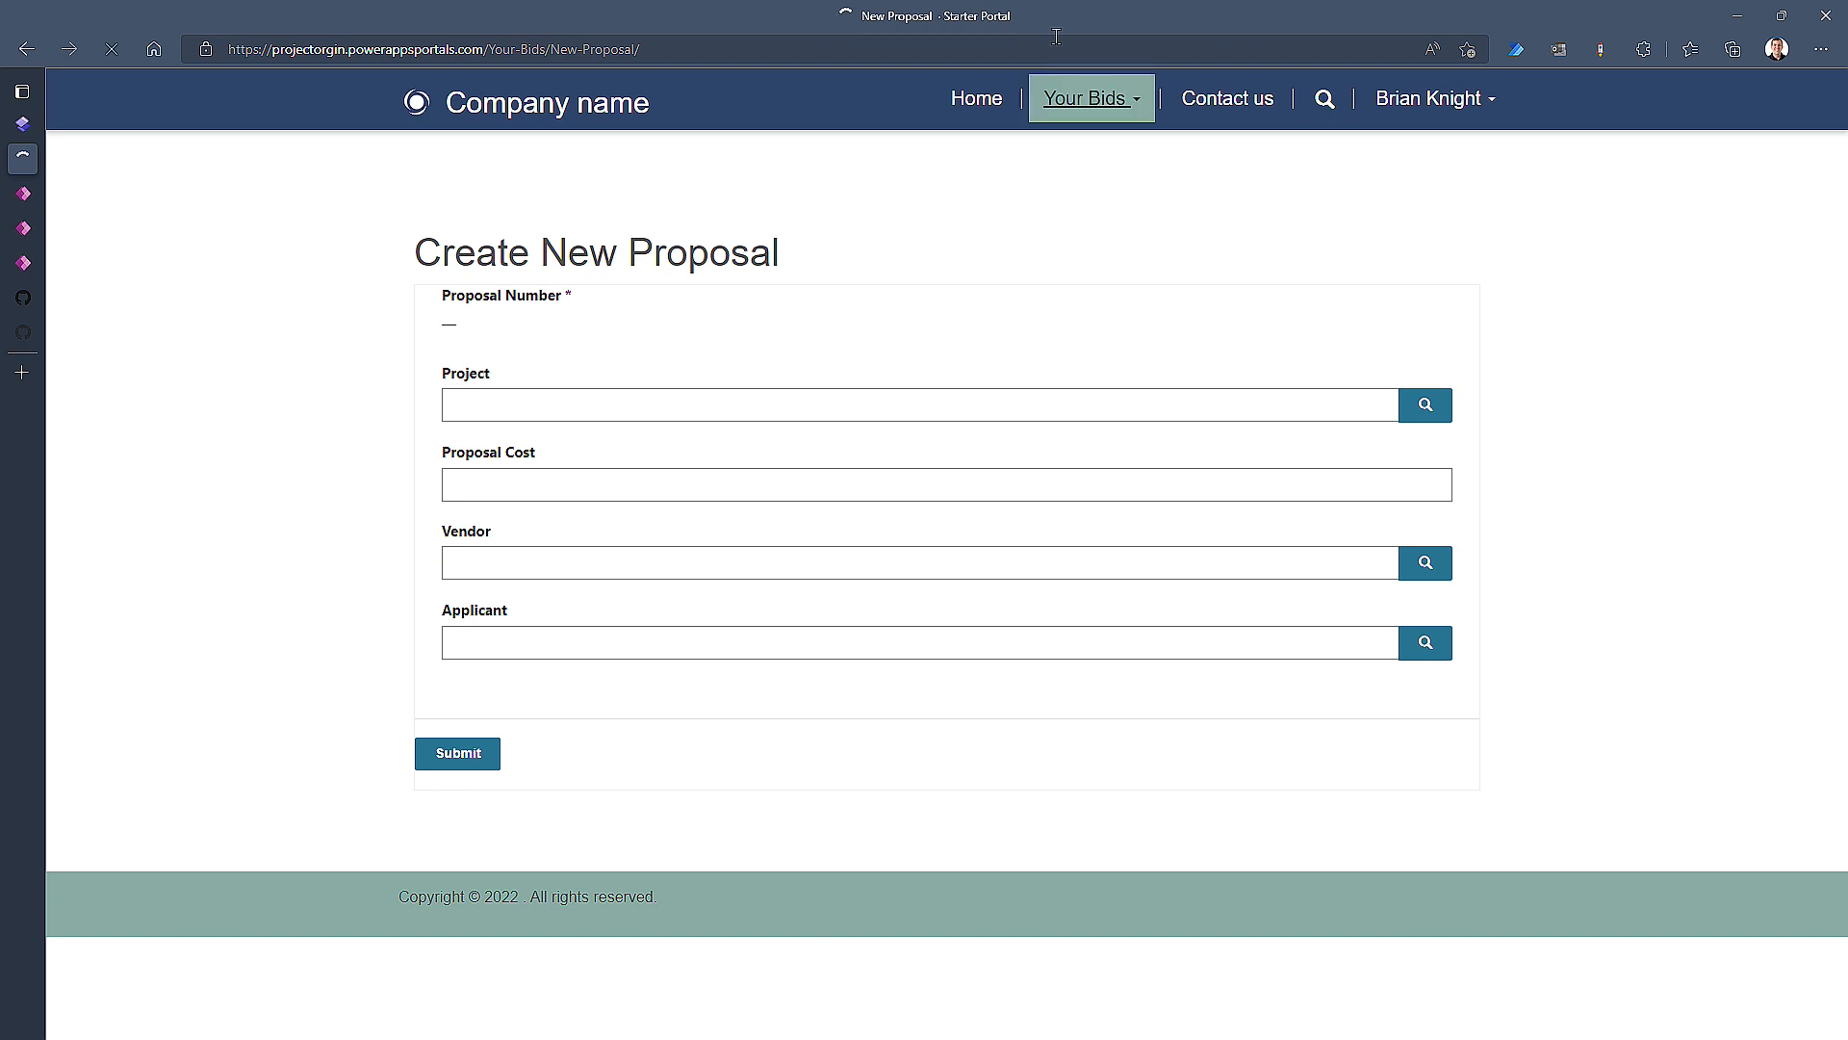
# Step: Choose the New Crappy Car record as the proposal's Project and enter 55 as the Proposal Cost
pyautogui.click(1415, 402)
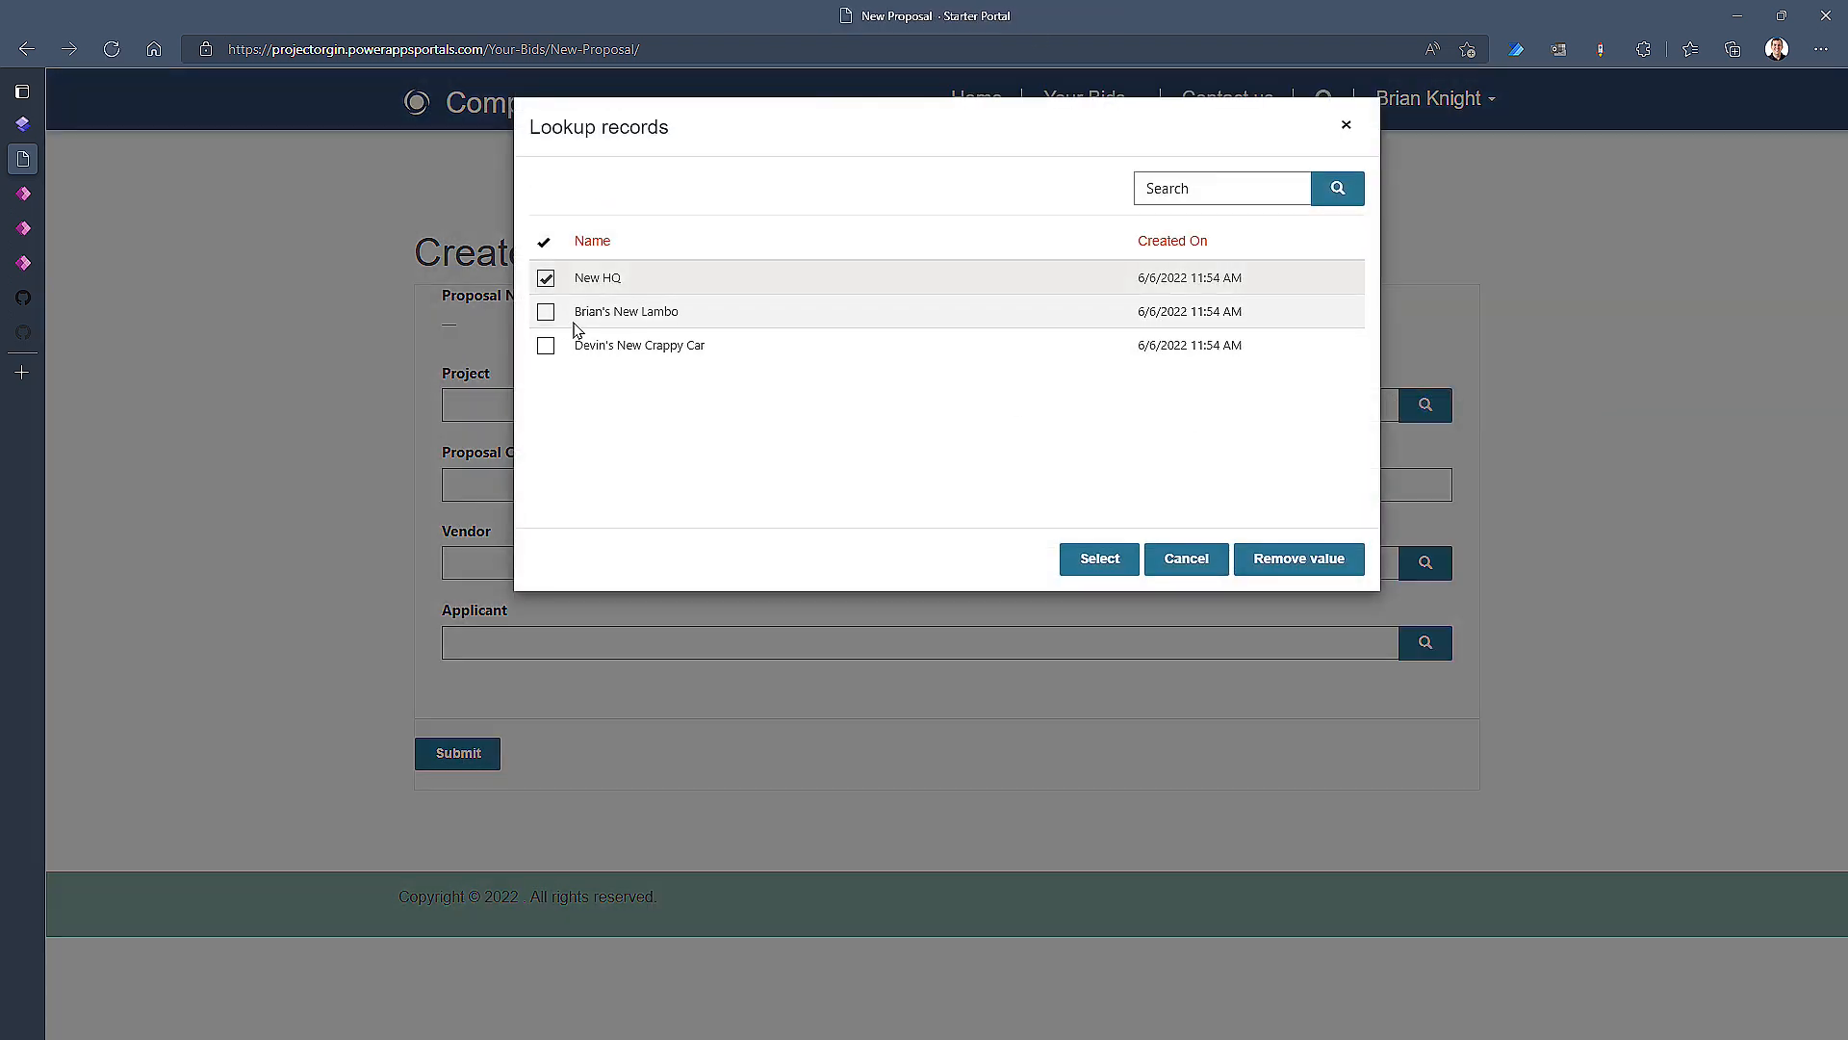
pyautogui.click(545, 344)
pyautogui.click(1067, 563)
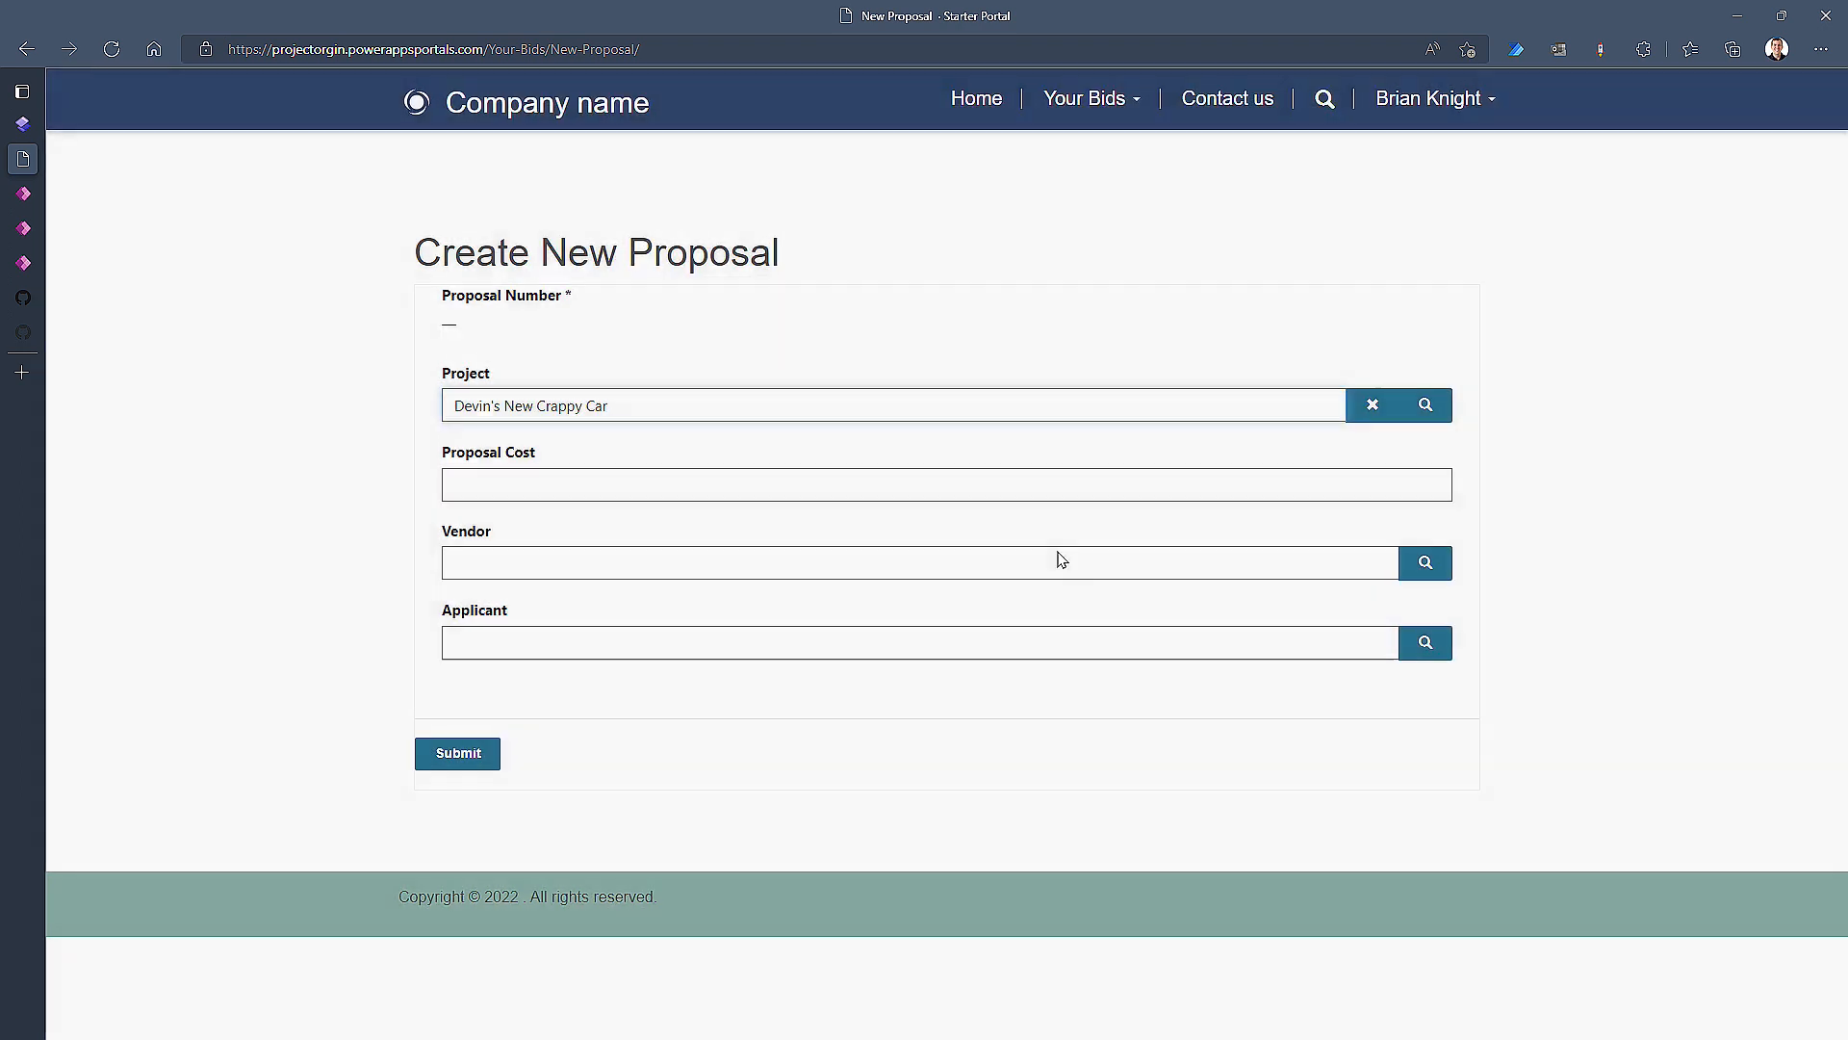
pyautogui.click(1381, 497)
pyautogui.write('55')
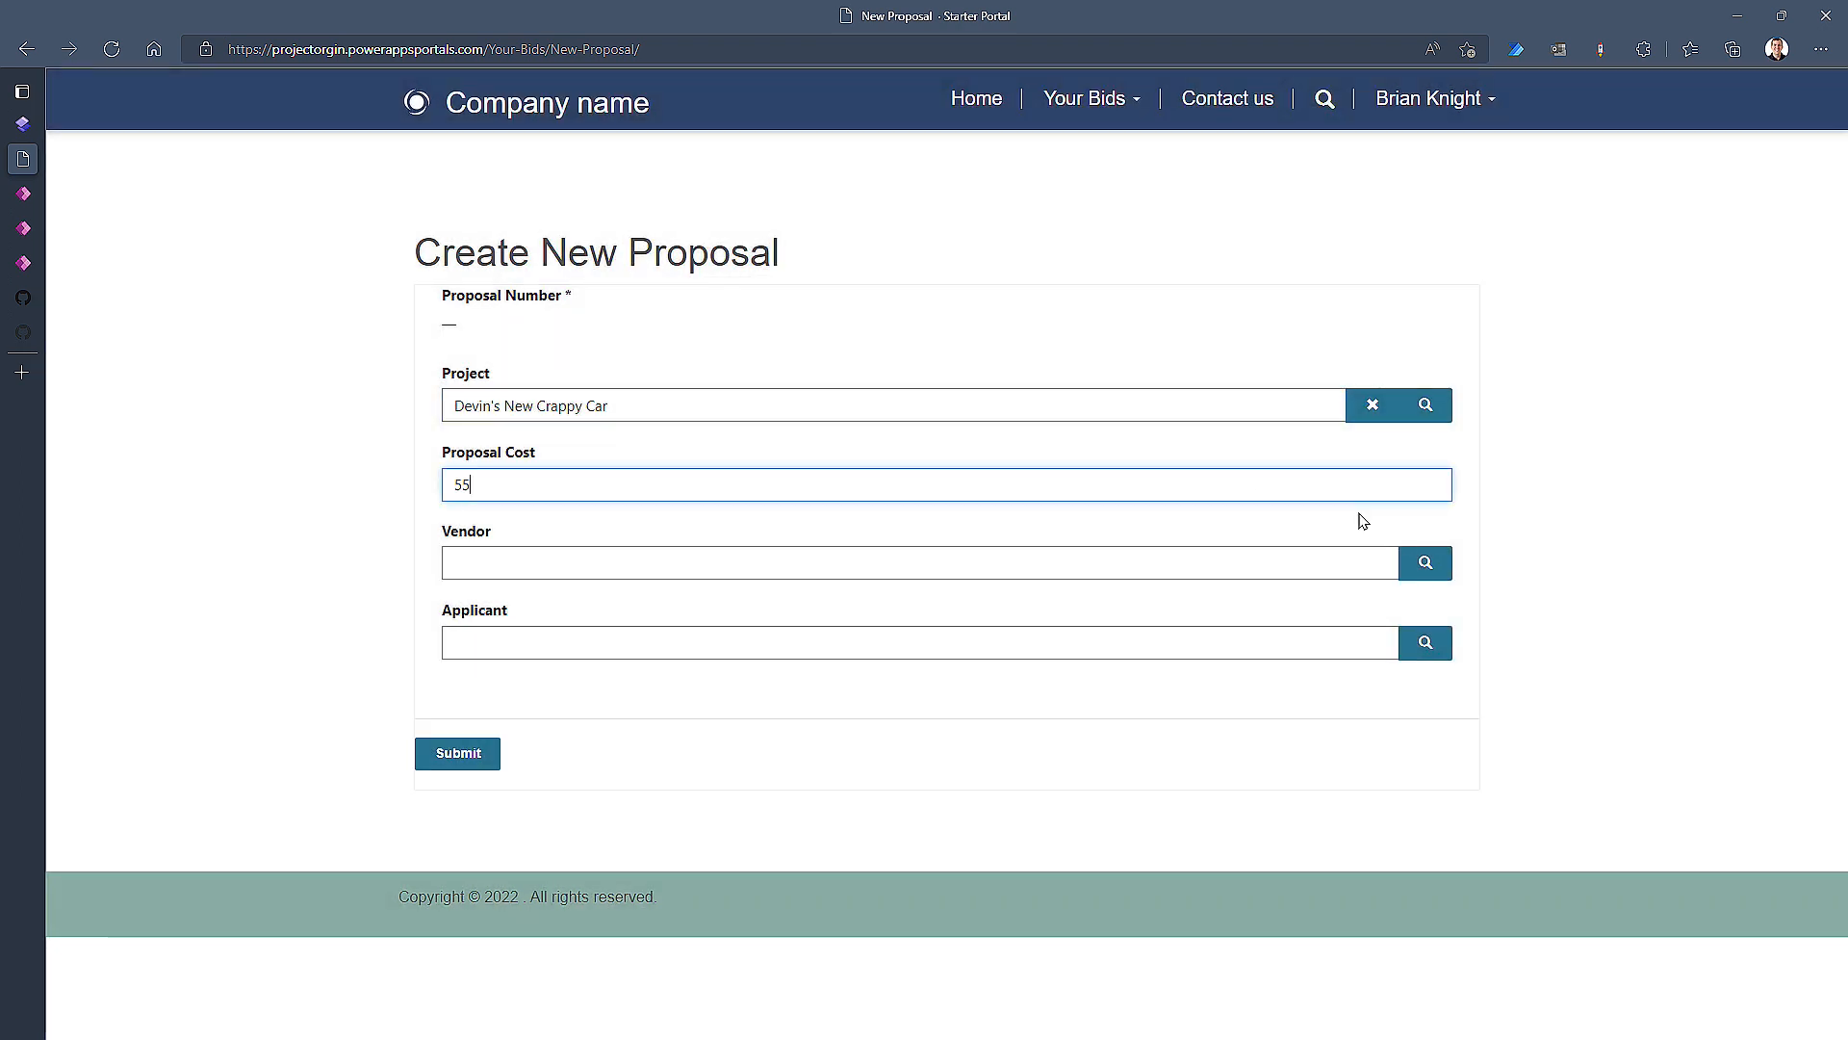
# Step: Choose Crappy Cars Inc as the proposal's Vendor, select the contact record as Applicant, and submit the proposal
pyautogui.click(1425, 563)
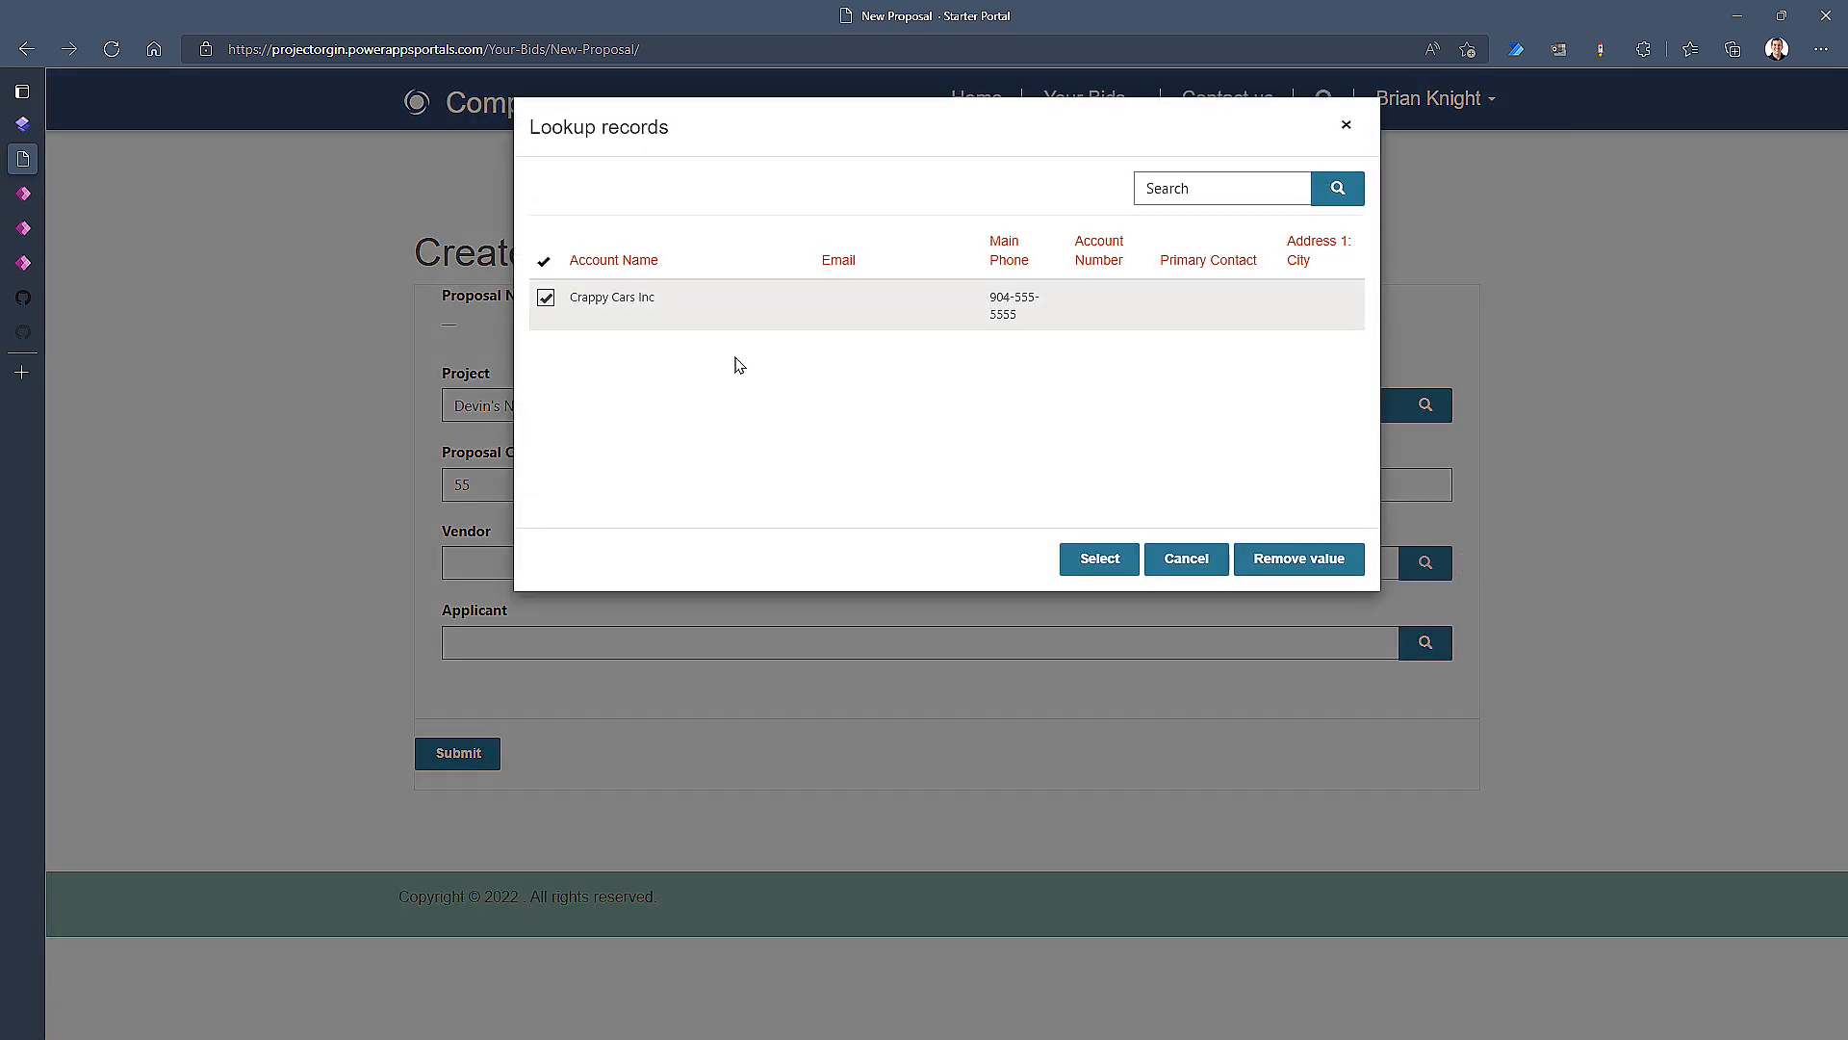
pyautogui.click(1093, 558)
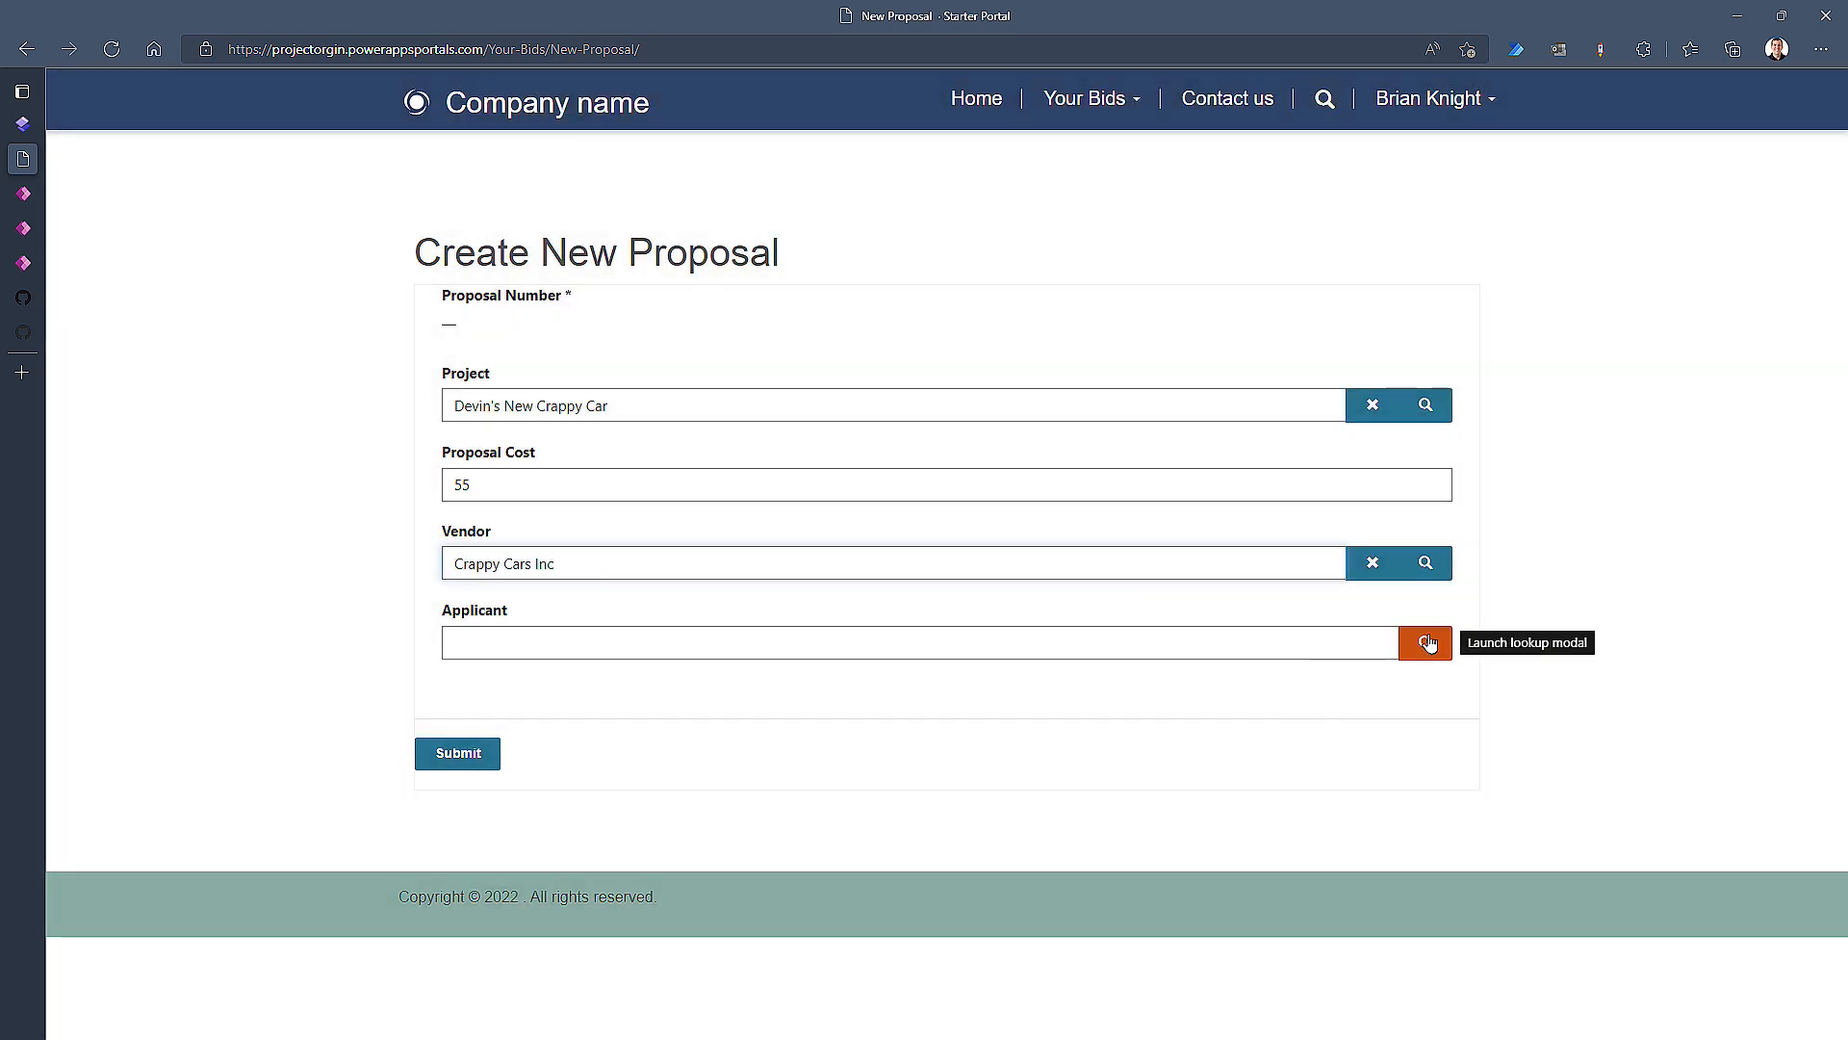
pyautogui.click(1425, 642)
pyautogui.click(718, 306)
pyautogui.click(1109, 568)
pyautogui.click(448, 753)
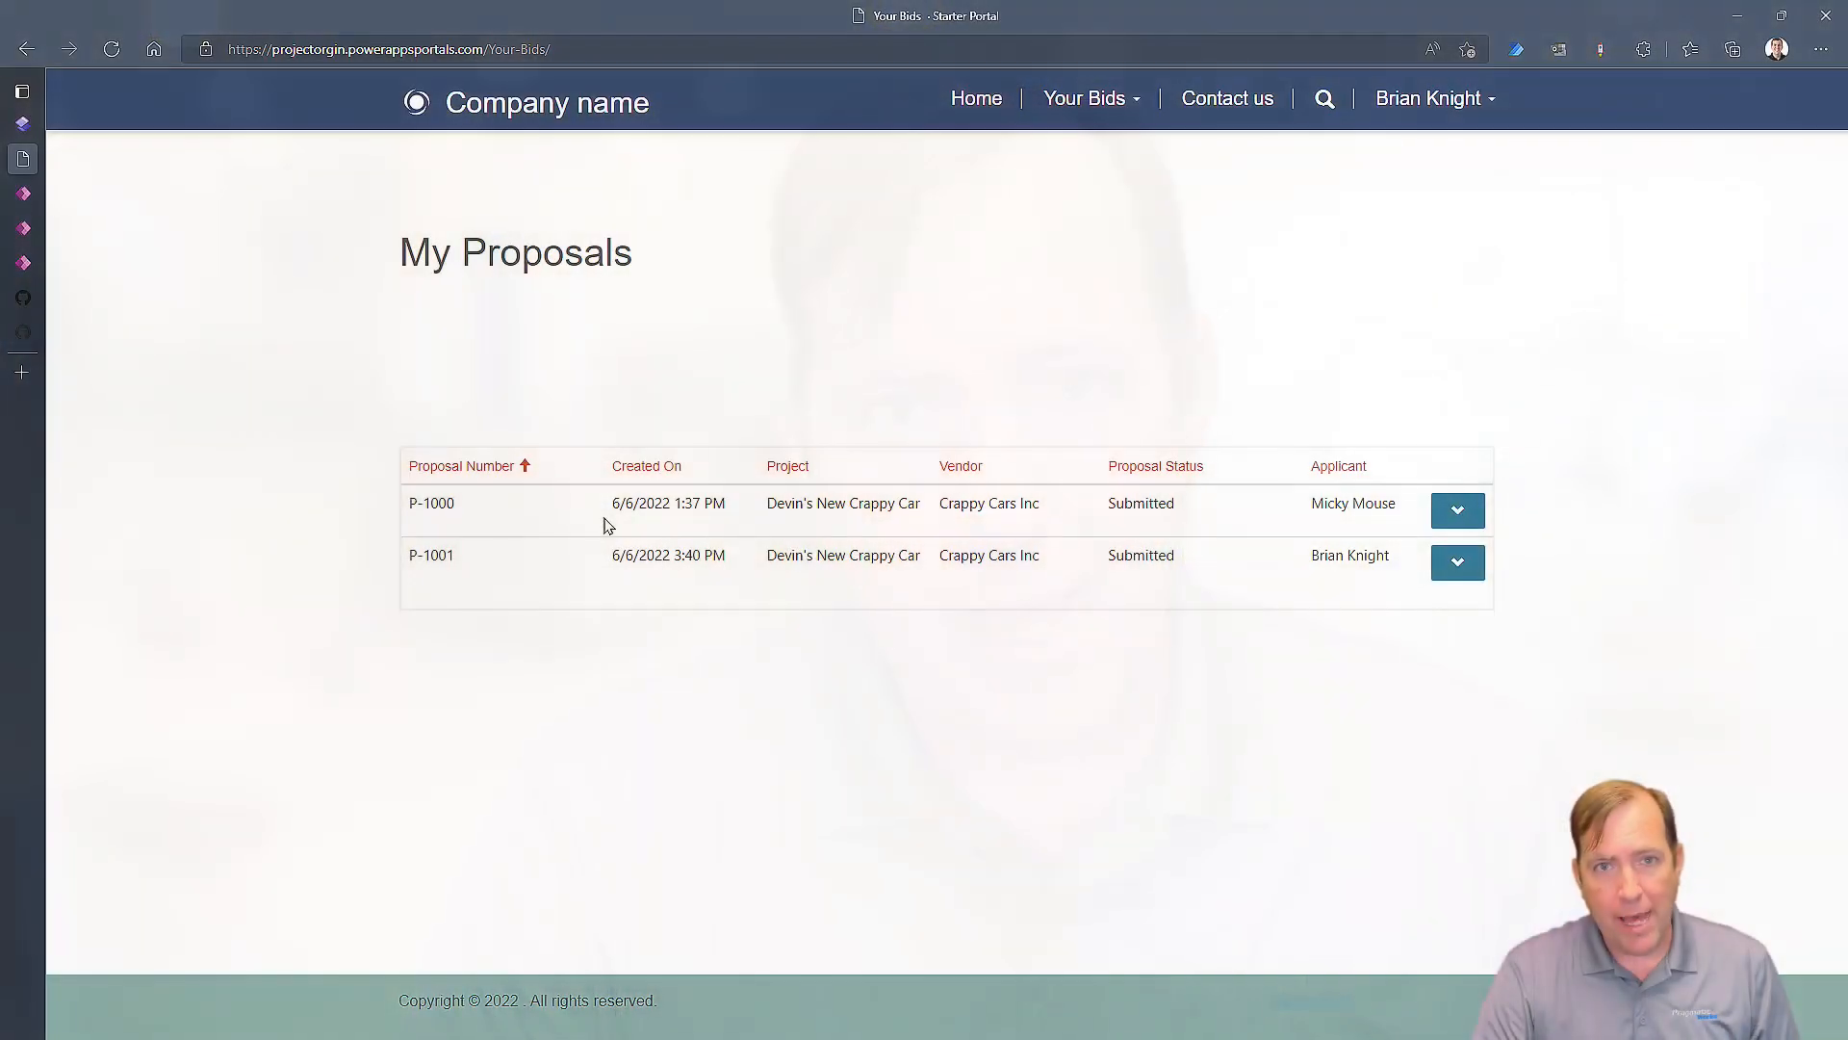
# Step: From Power Pages, open Portal Management and the Create New Portal Proposal basic form, and review its On Success Settings and Form Options
pyautogui.click(23, 125)
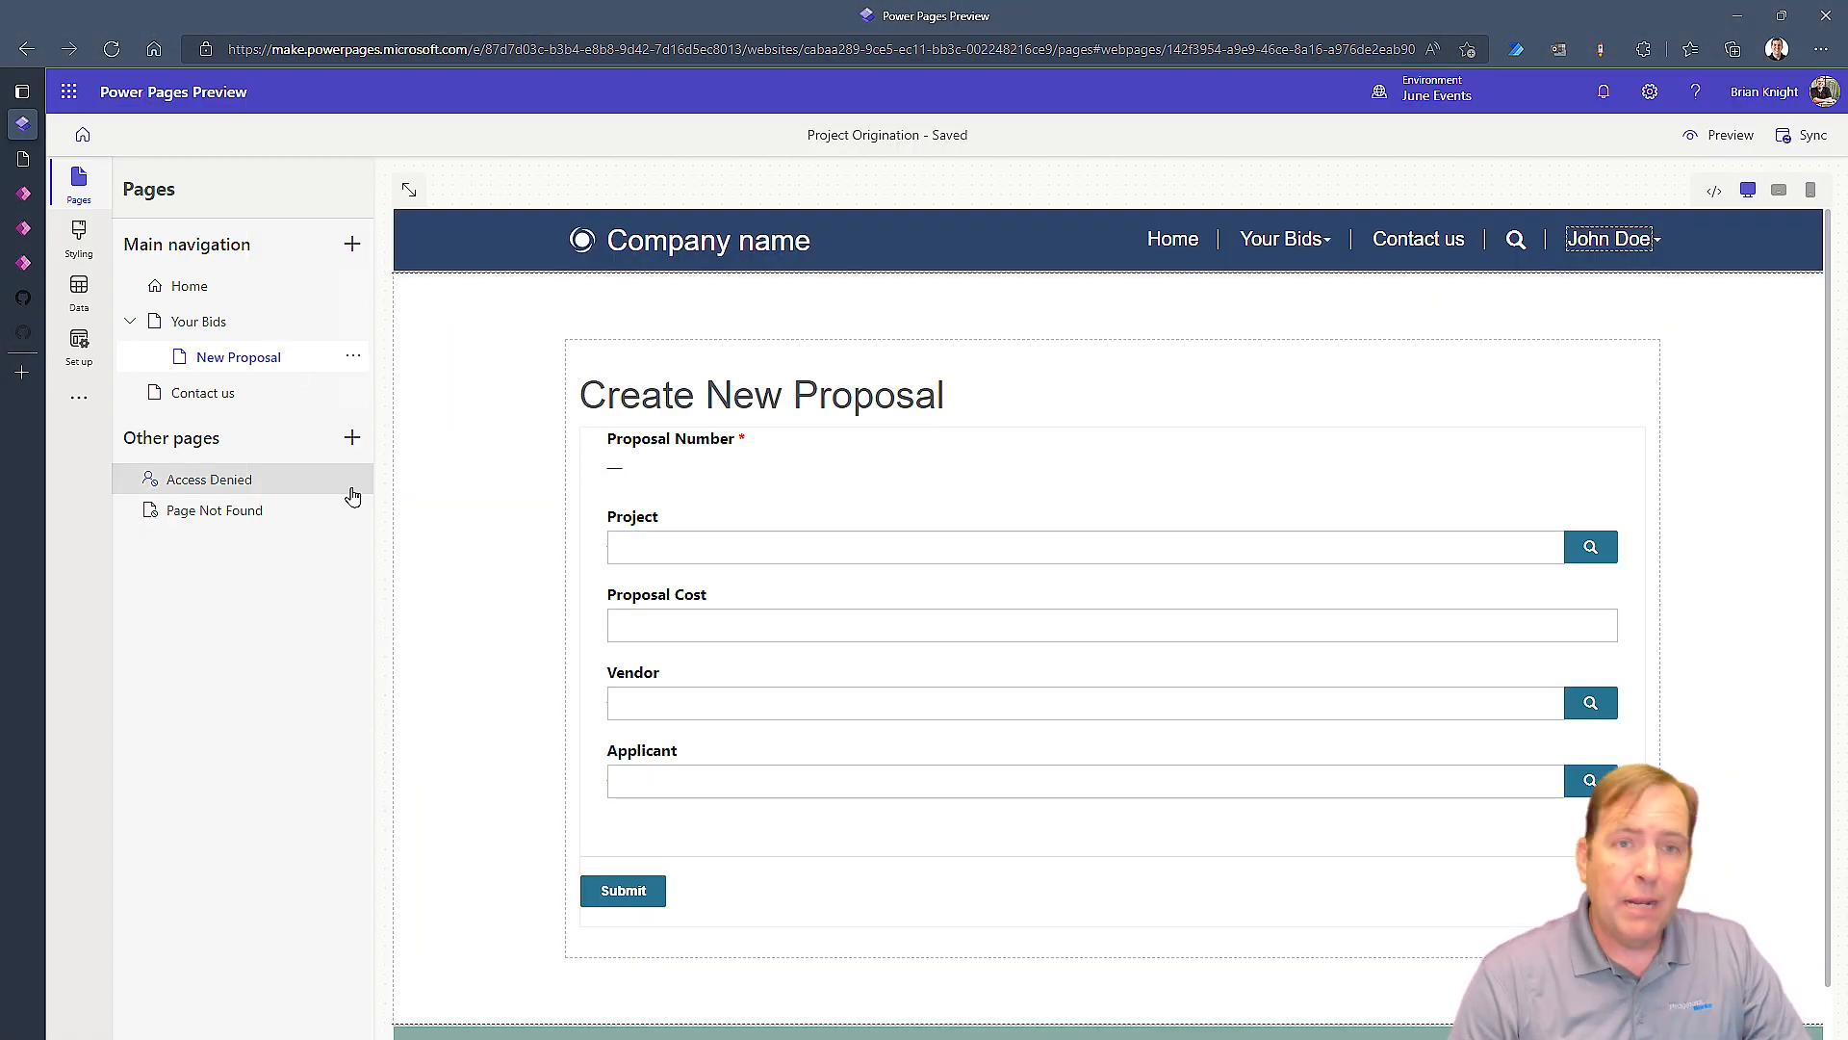
pyautogui.click(82, 401)
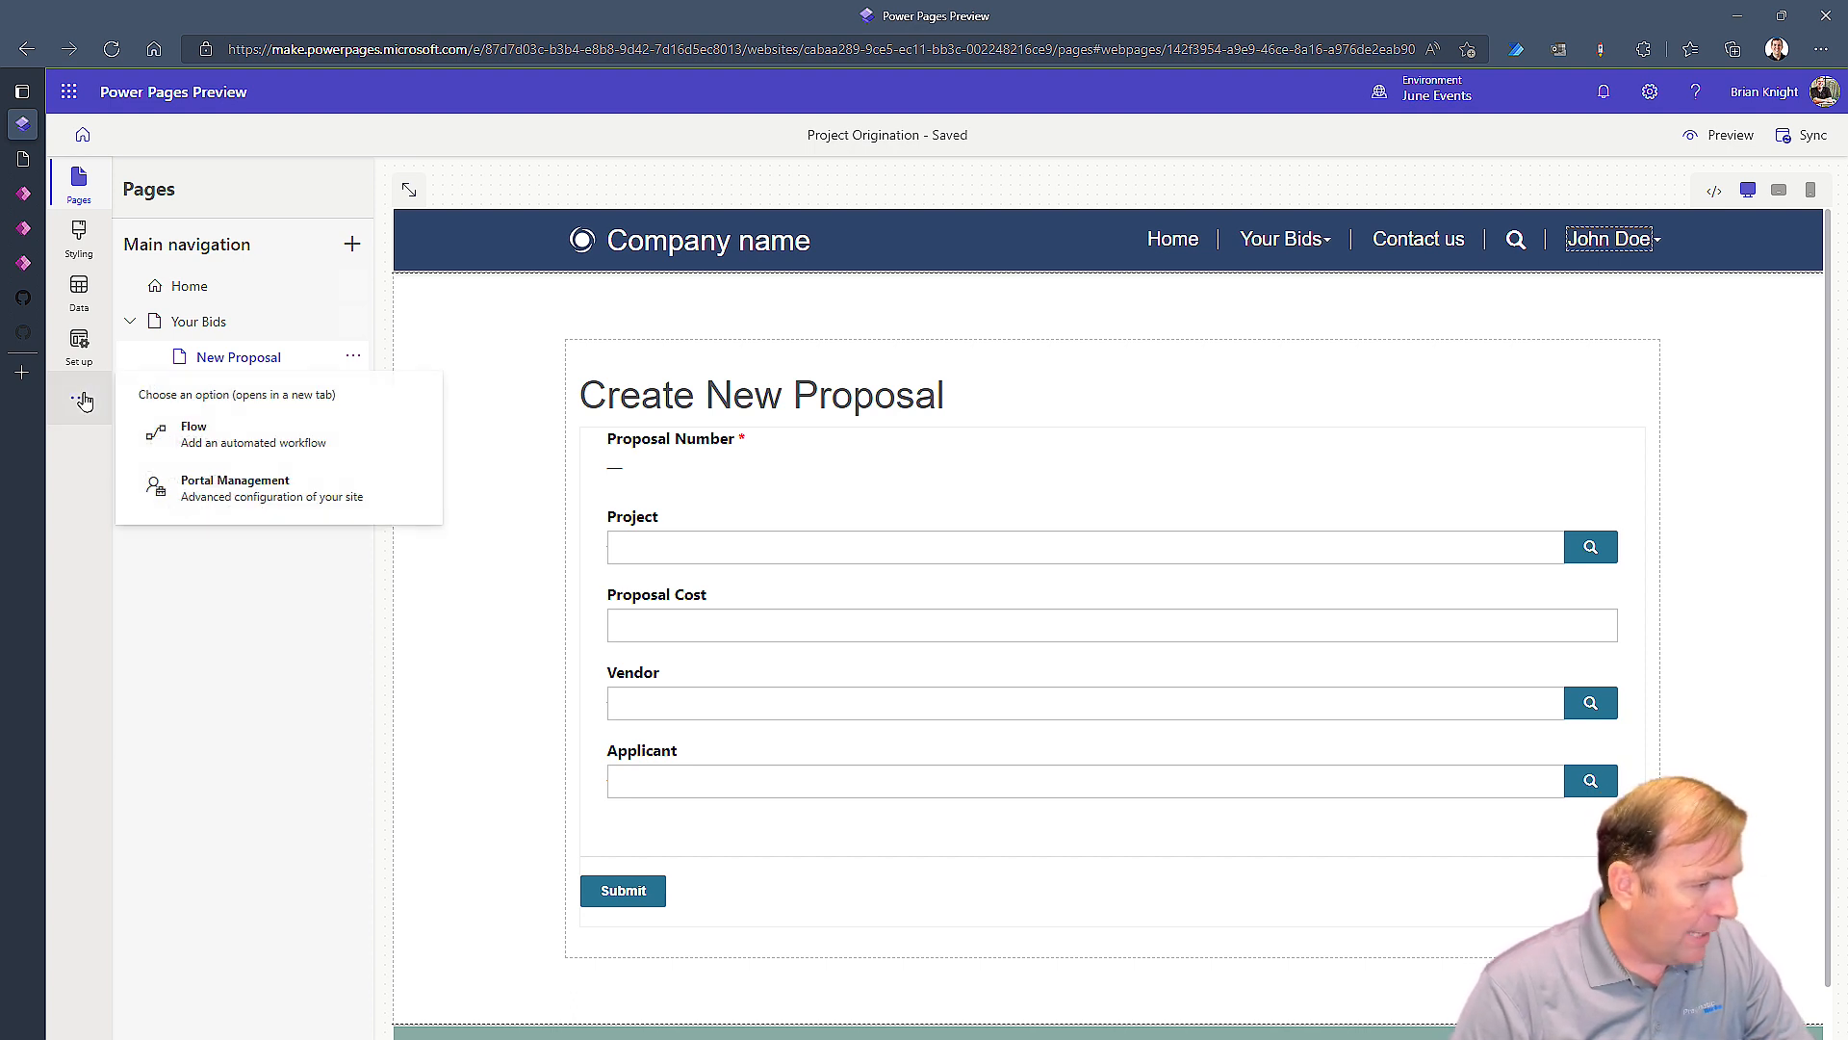
pyautogui.click(291, 499)
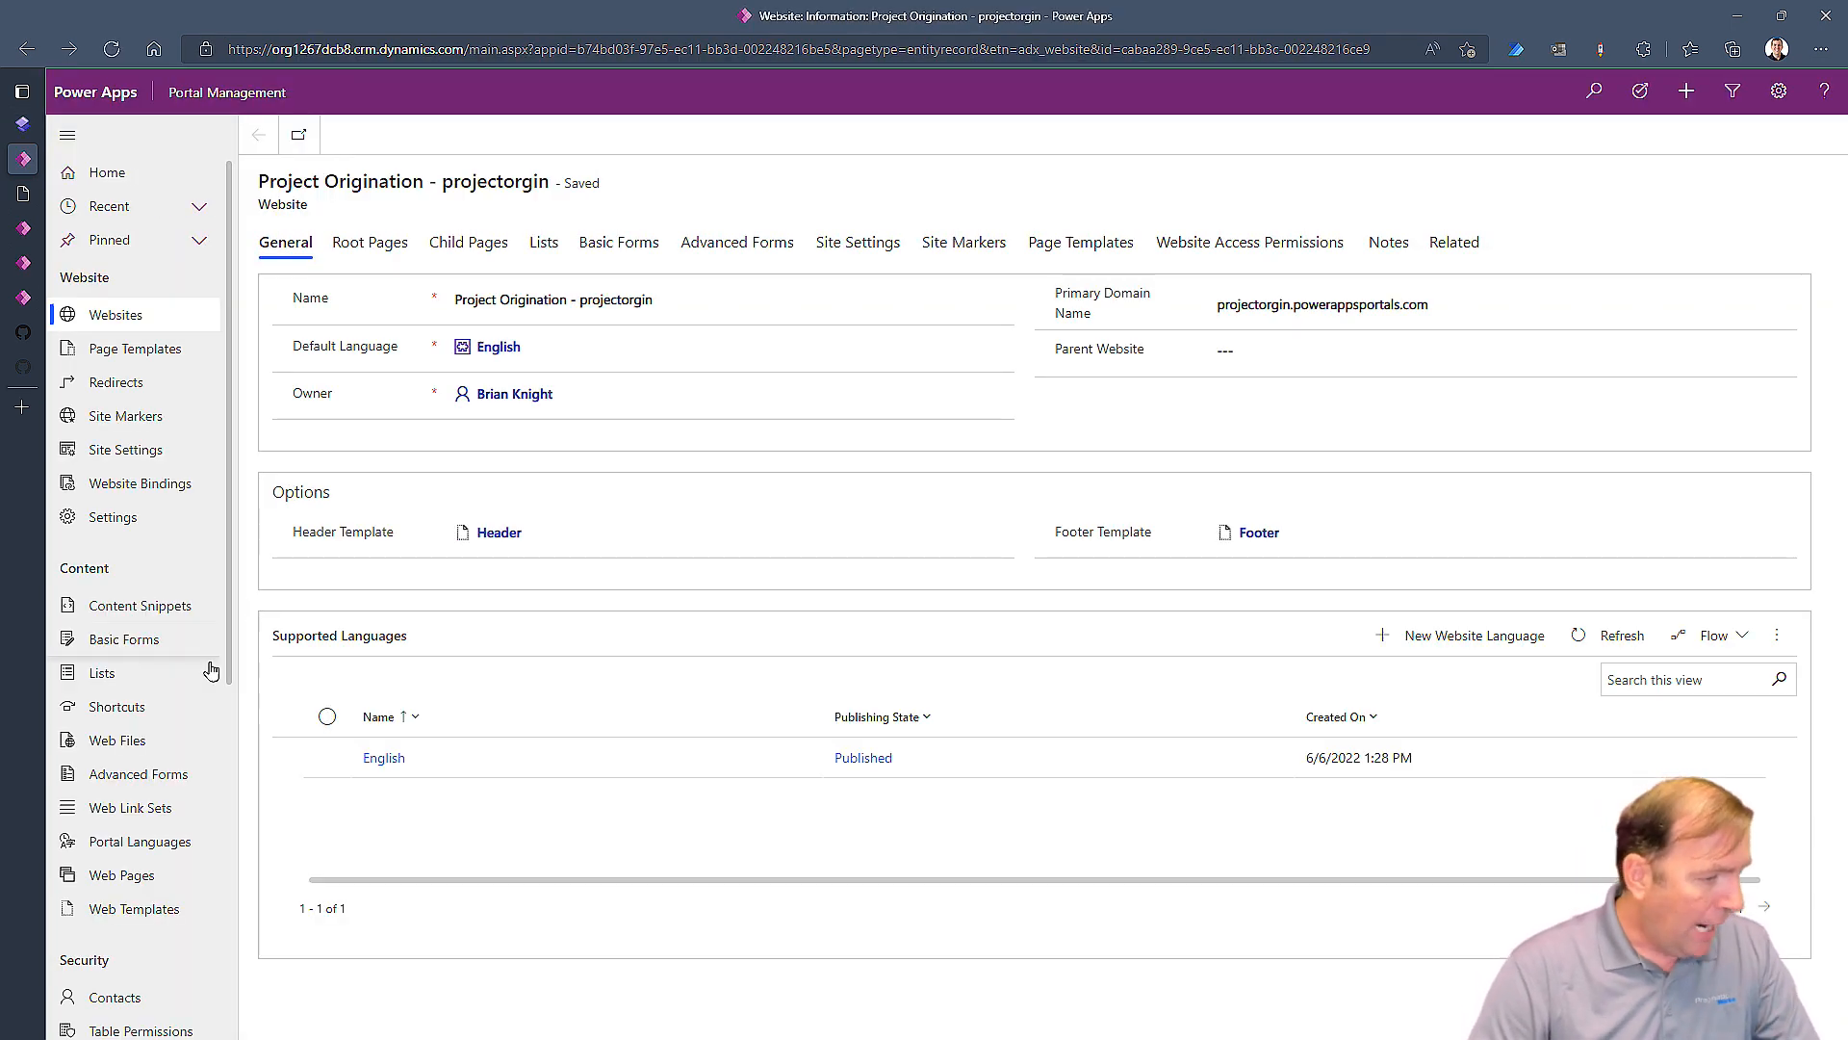
pyautogui.click(160, 639)
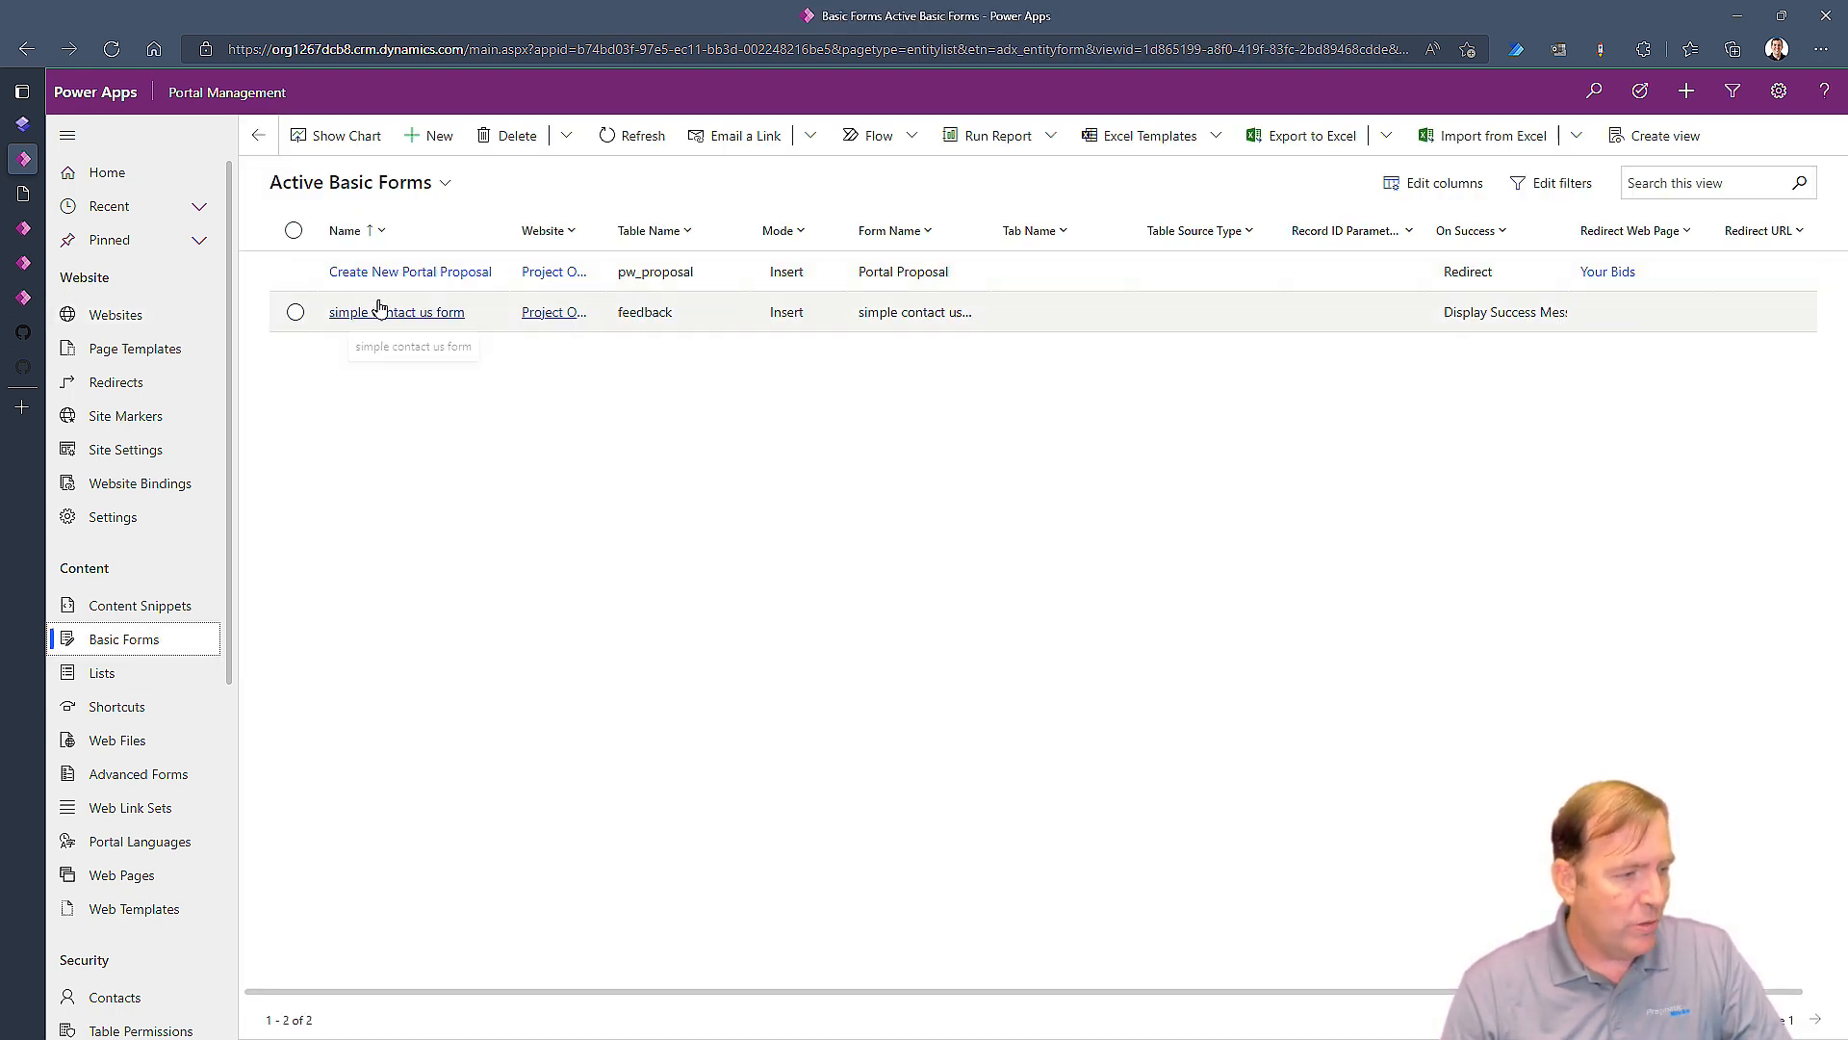
pyautogui.click(430, 273)
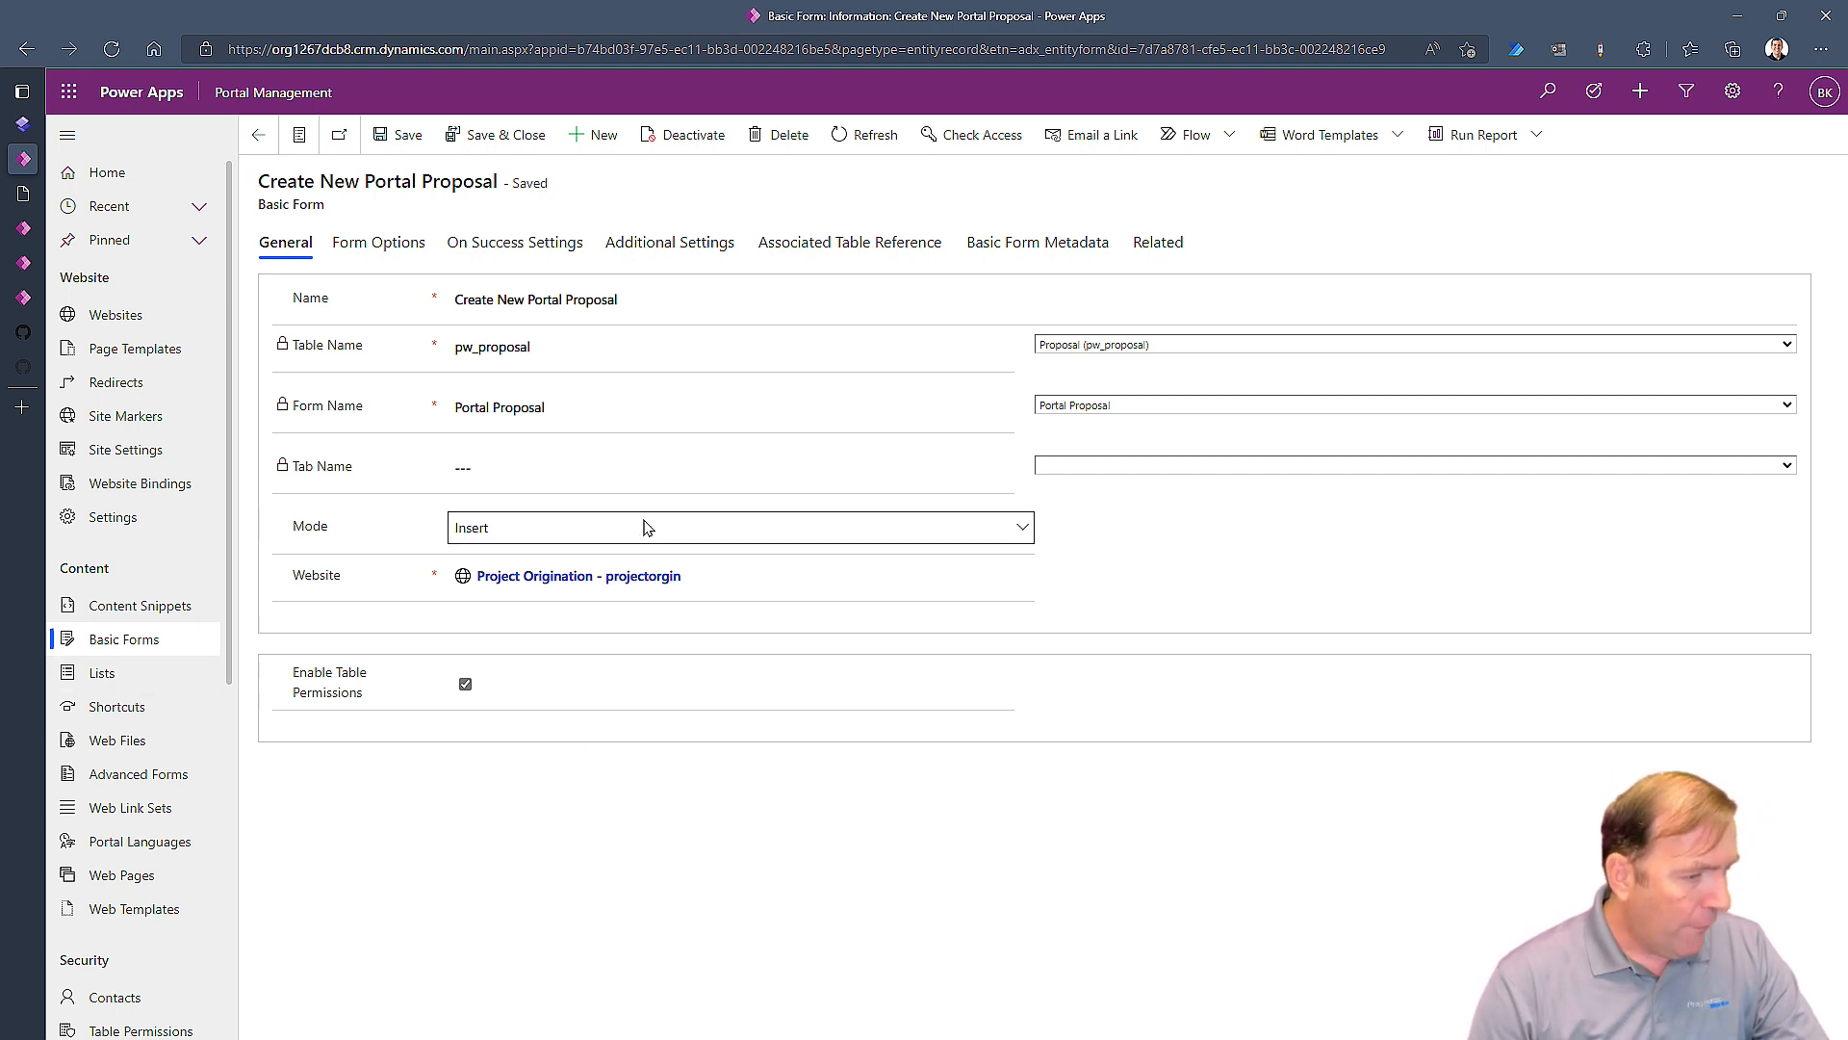
pyautogui.click(473, 241)
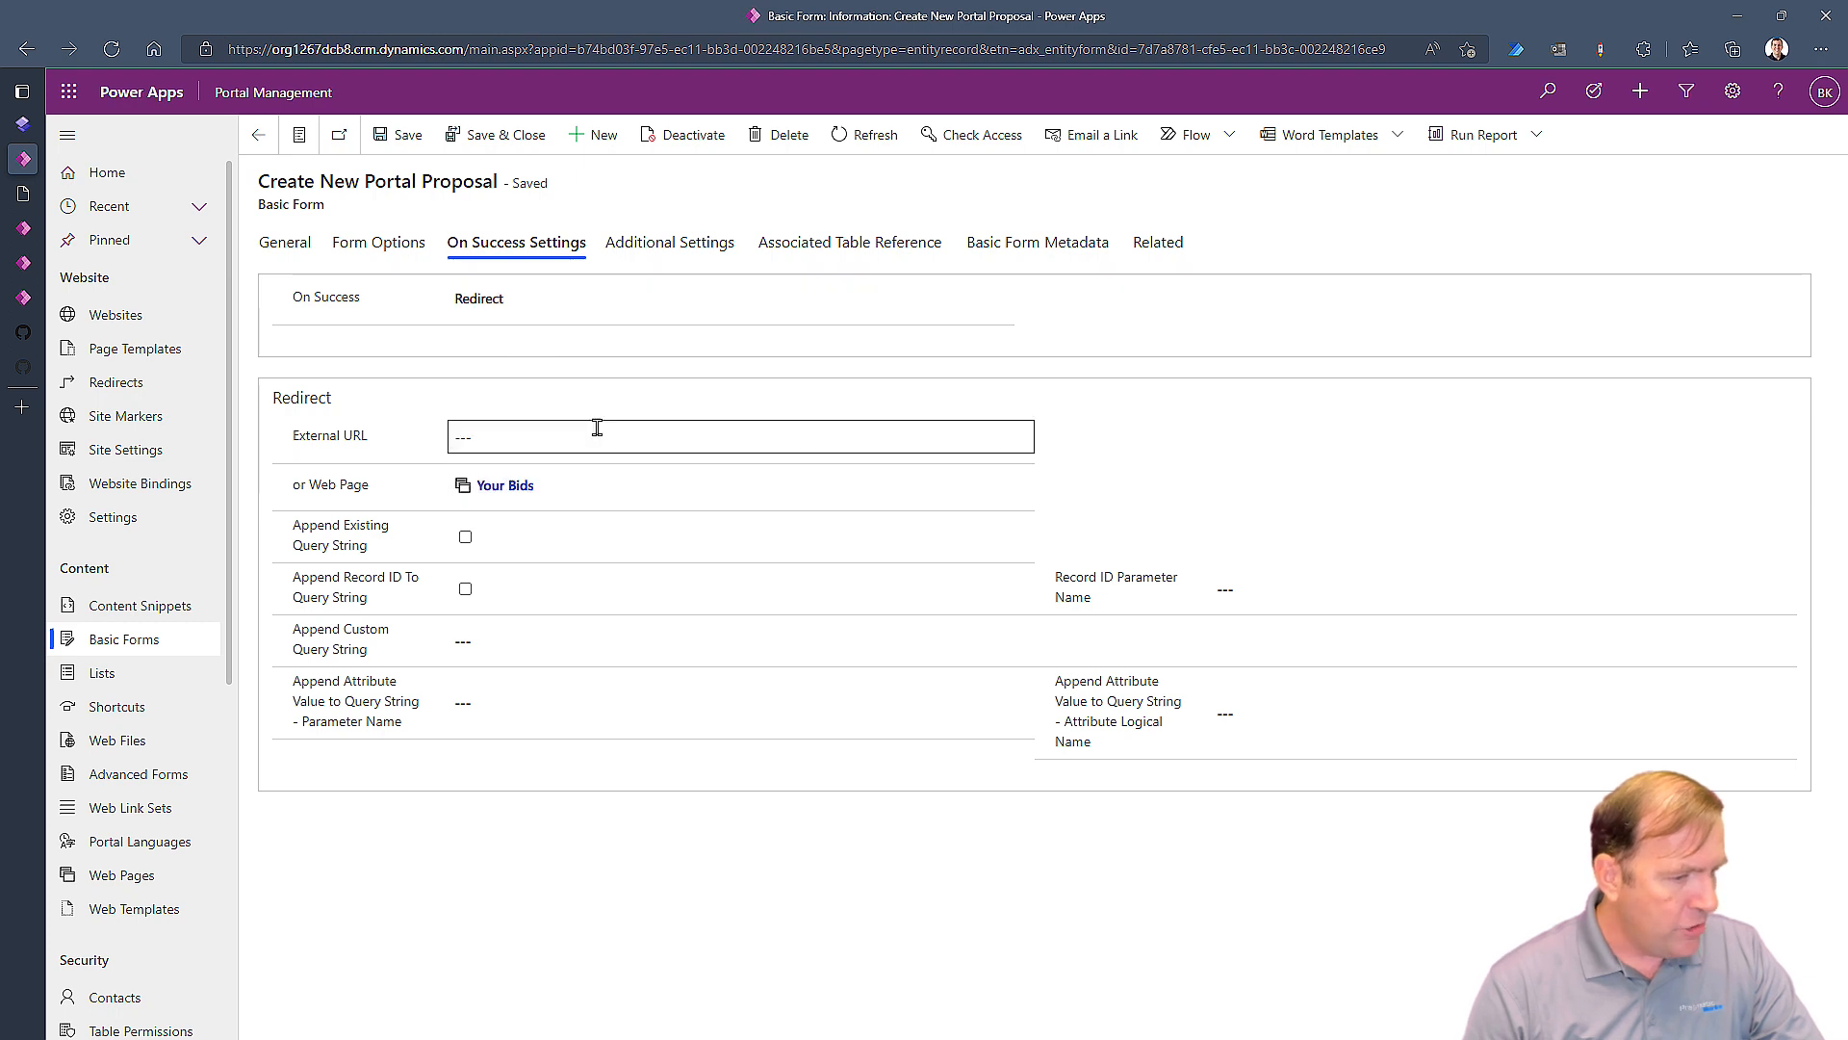
pyautogui.click(380, 242)
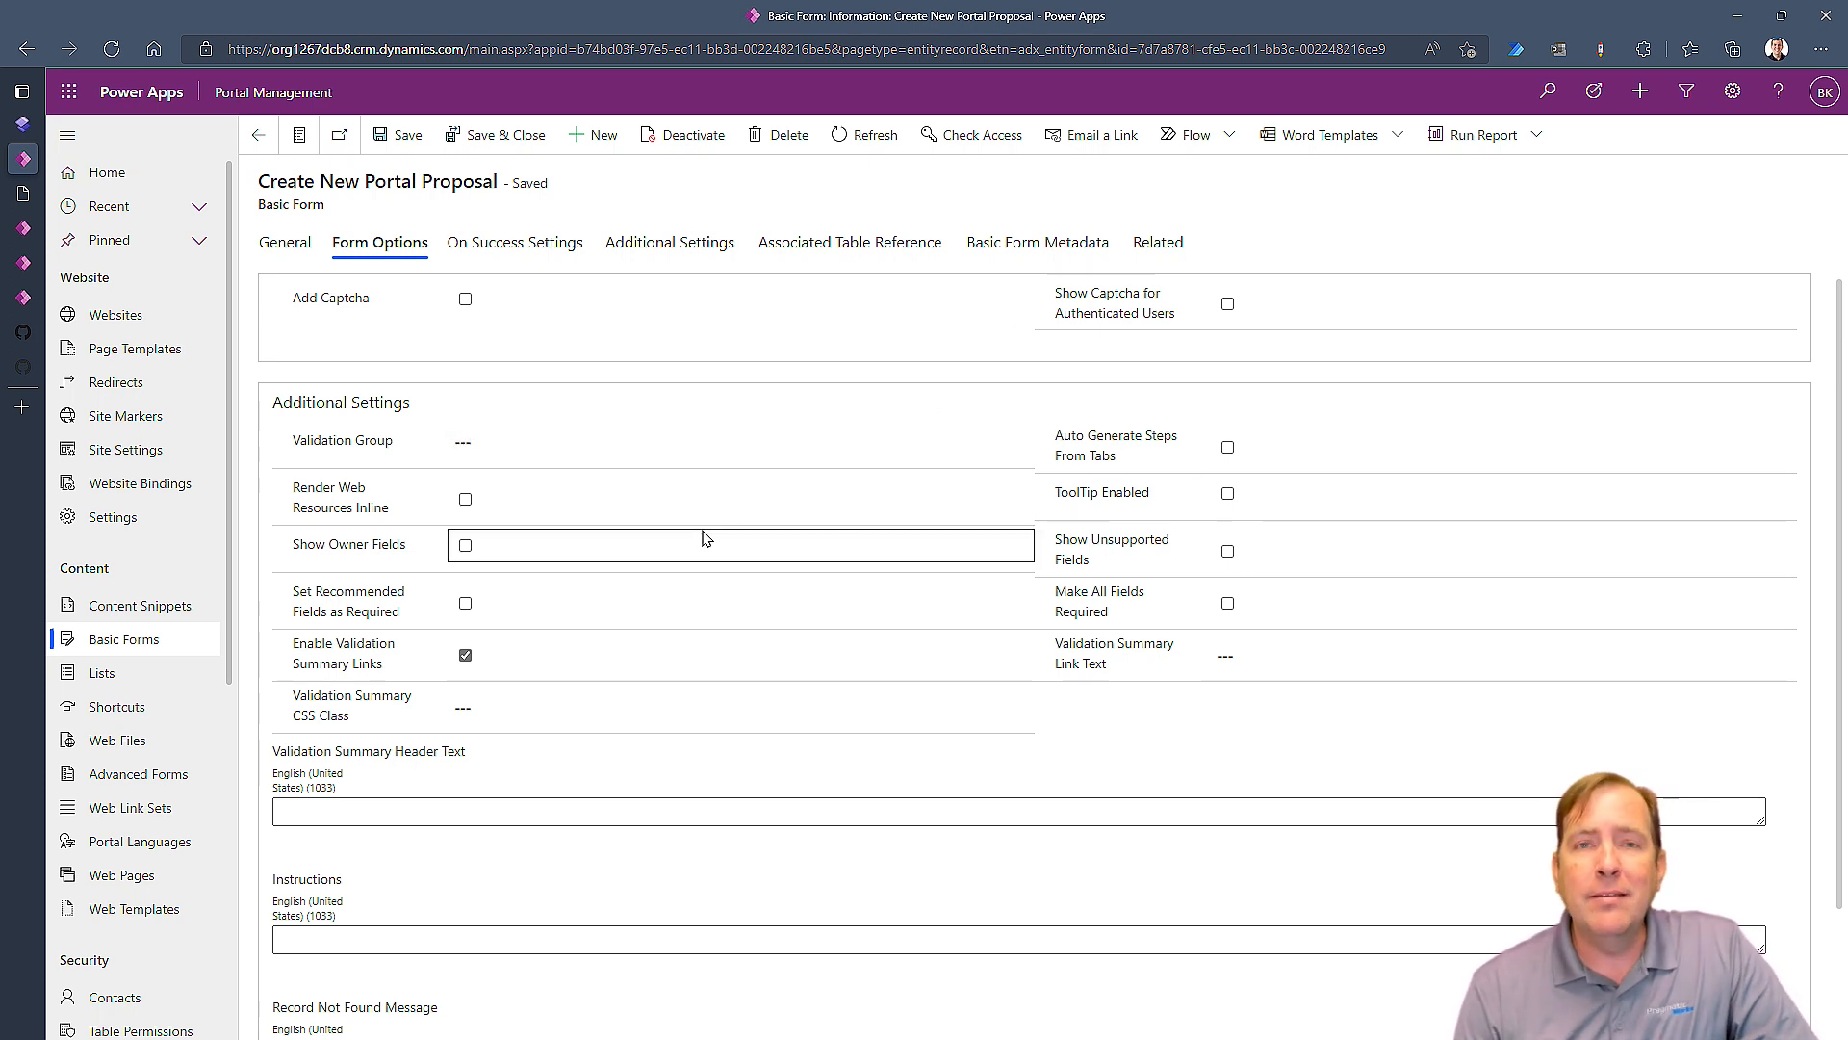
pyautogui.scroll(-2, 707, 549)
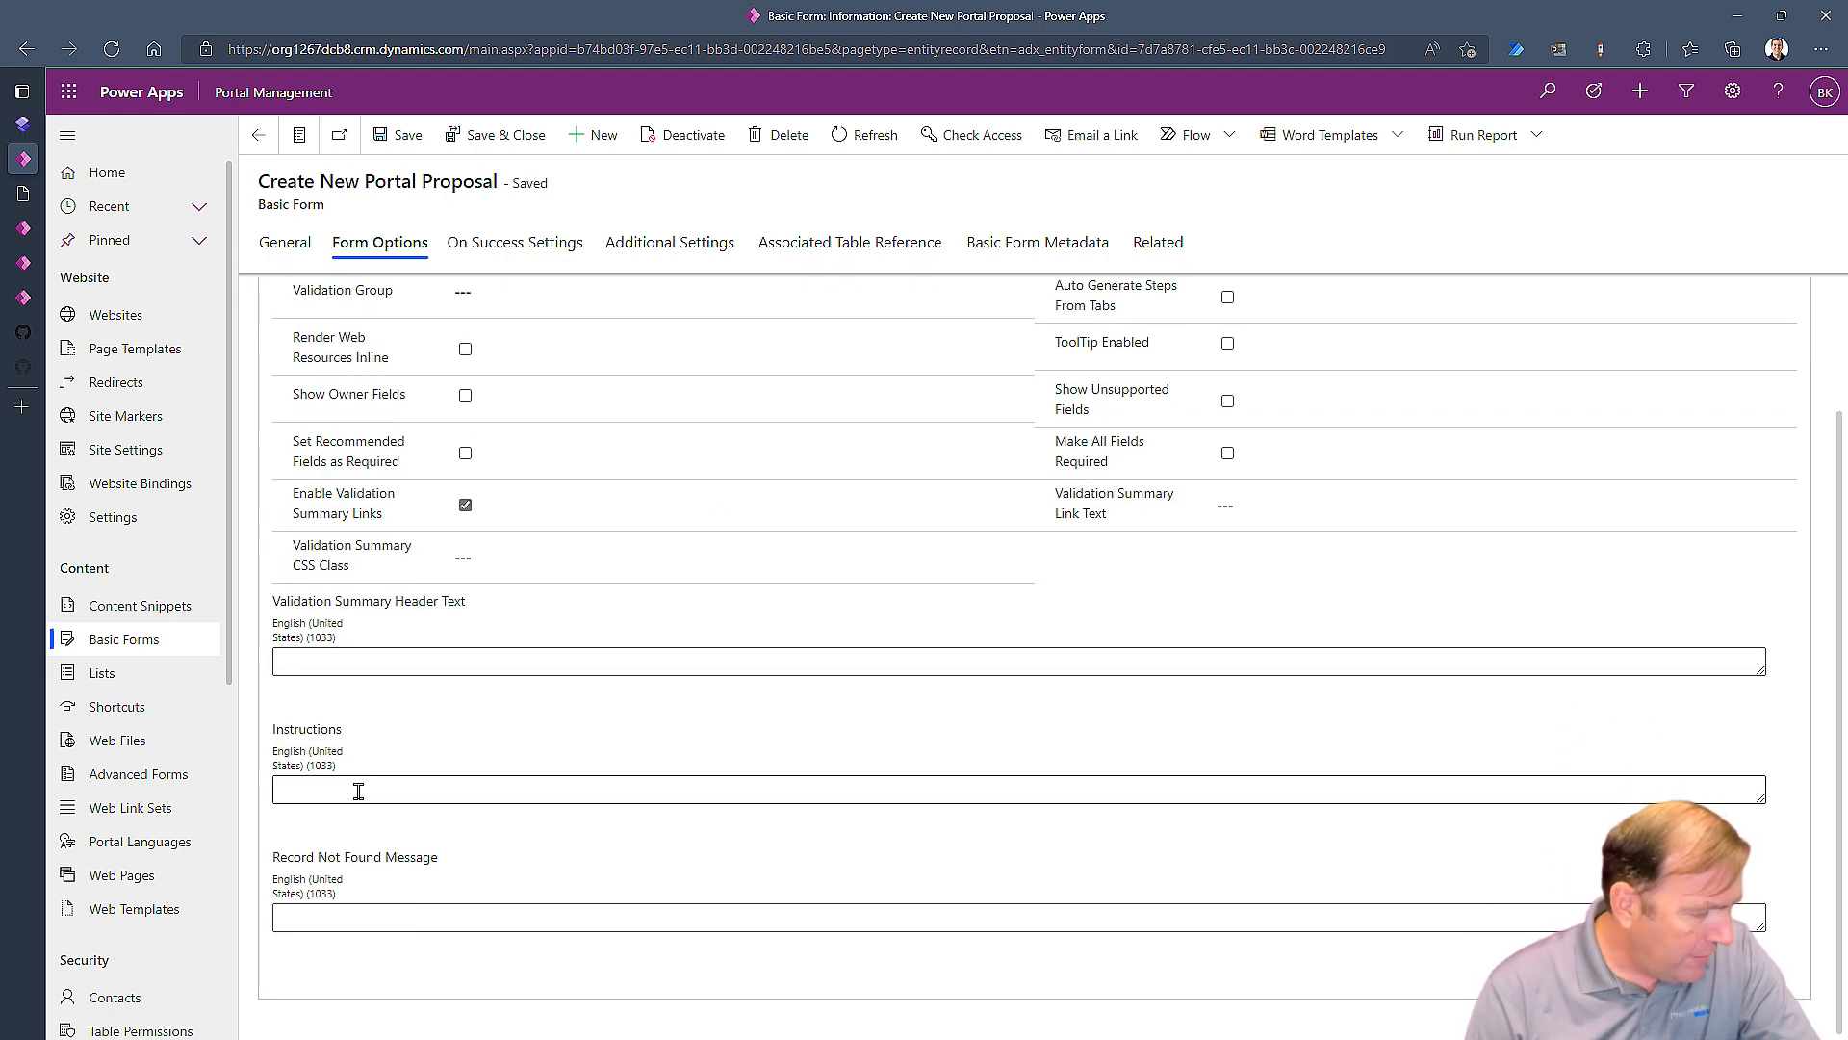
# Step: In the form's Additional Settings, enable Associate Current Portal User with Applicant (pw_applicant) as the Portal User Lookup Column
pyautogui.click(705, 253)
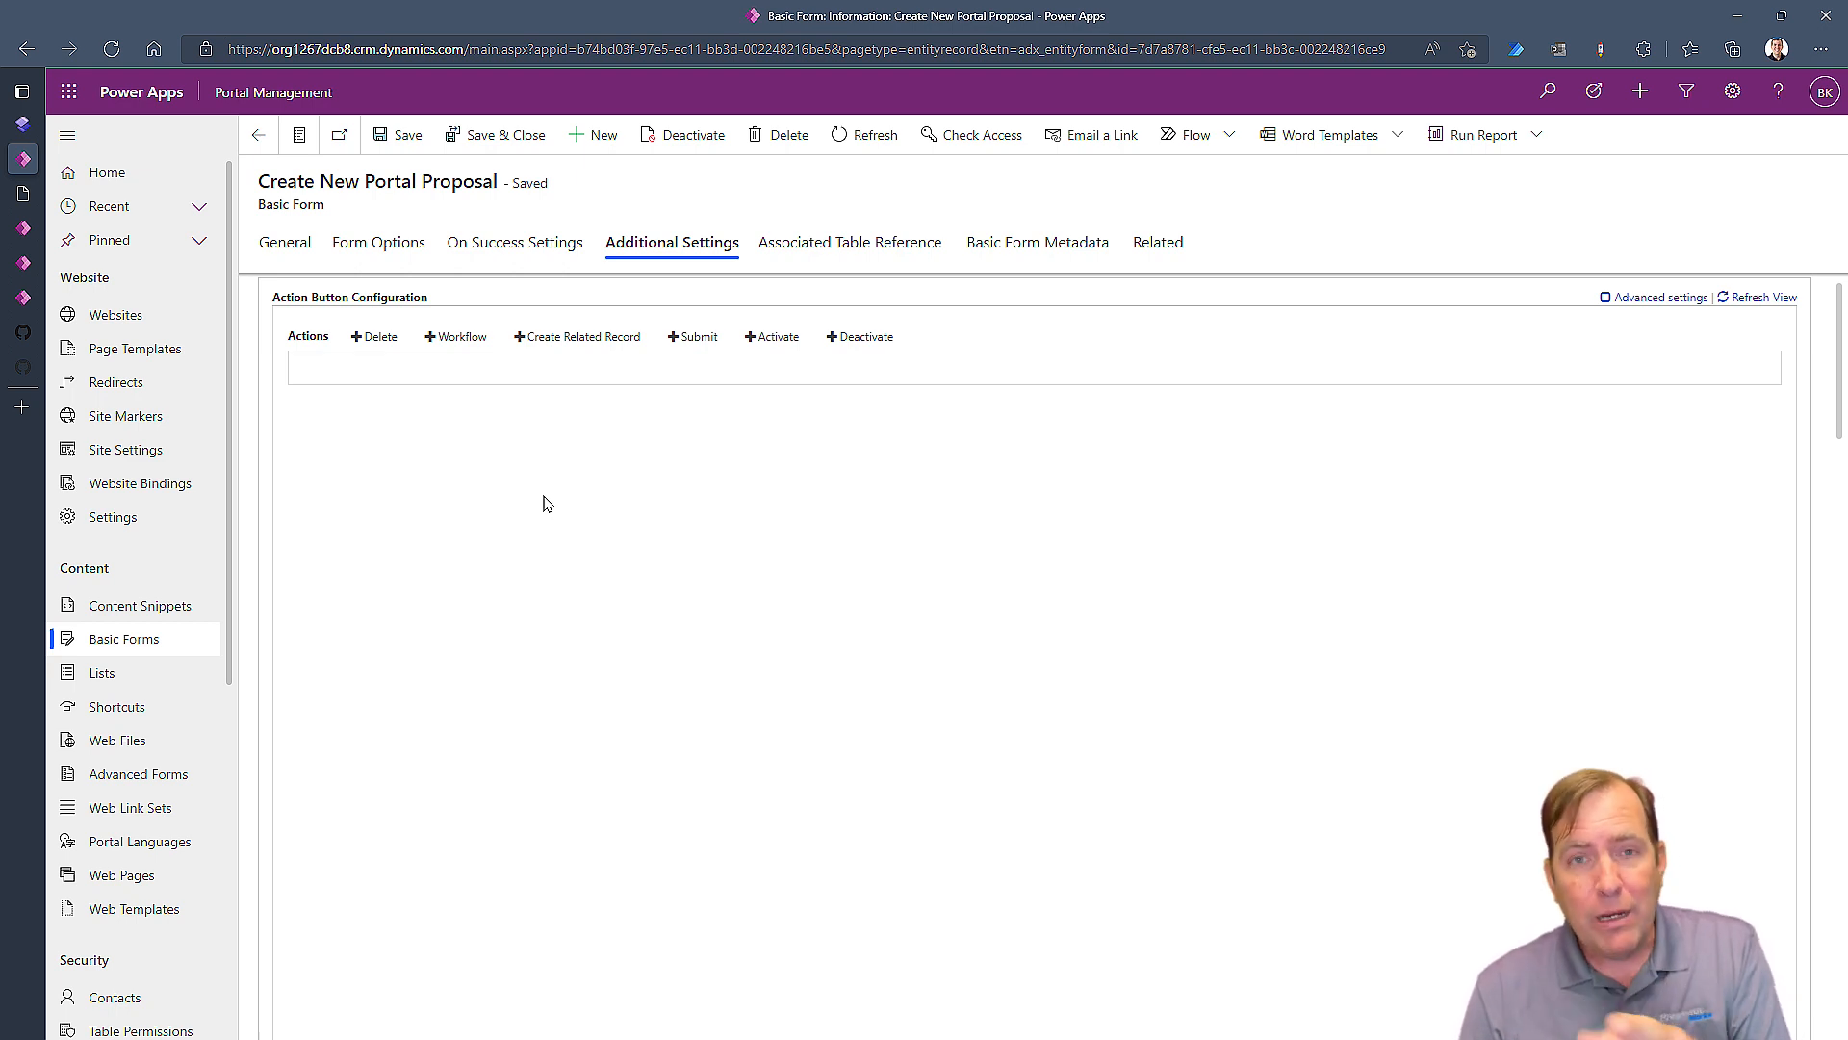
pyautogui.scroll(-5, 547, 503)
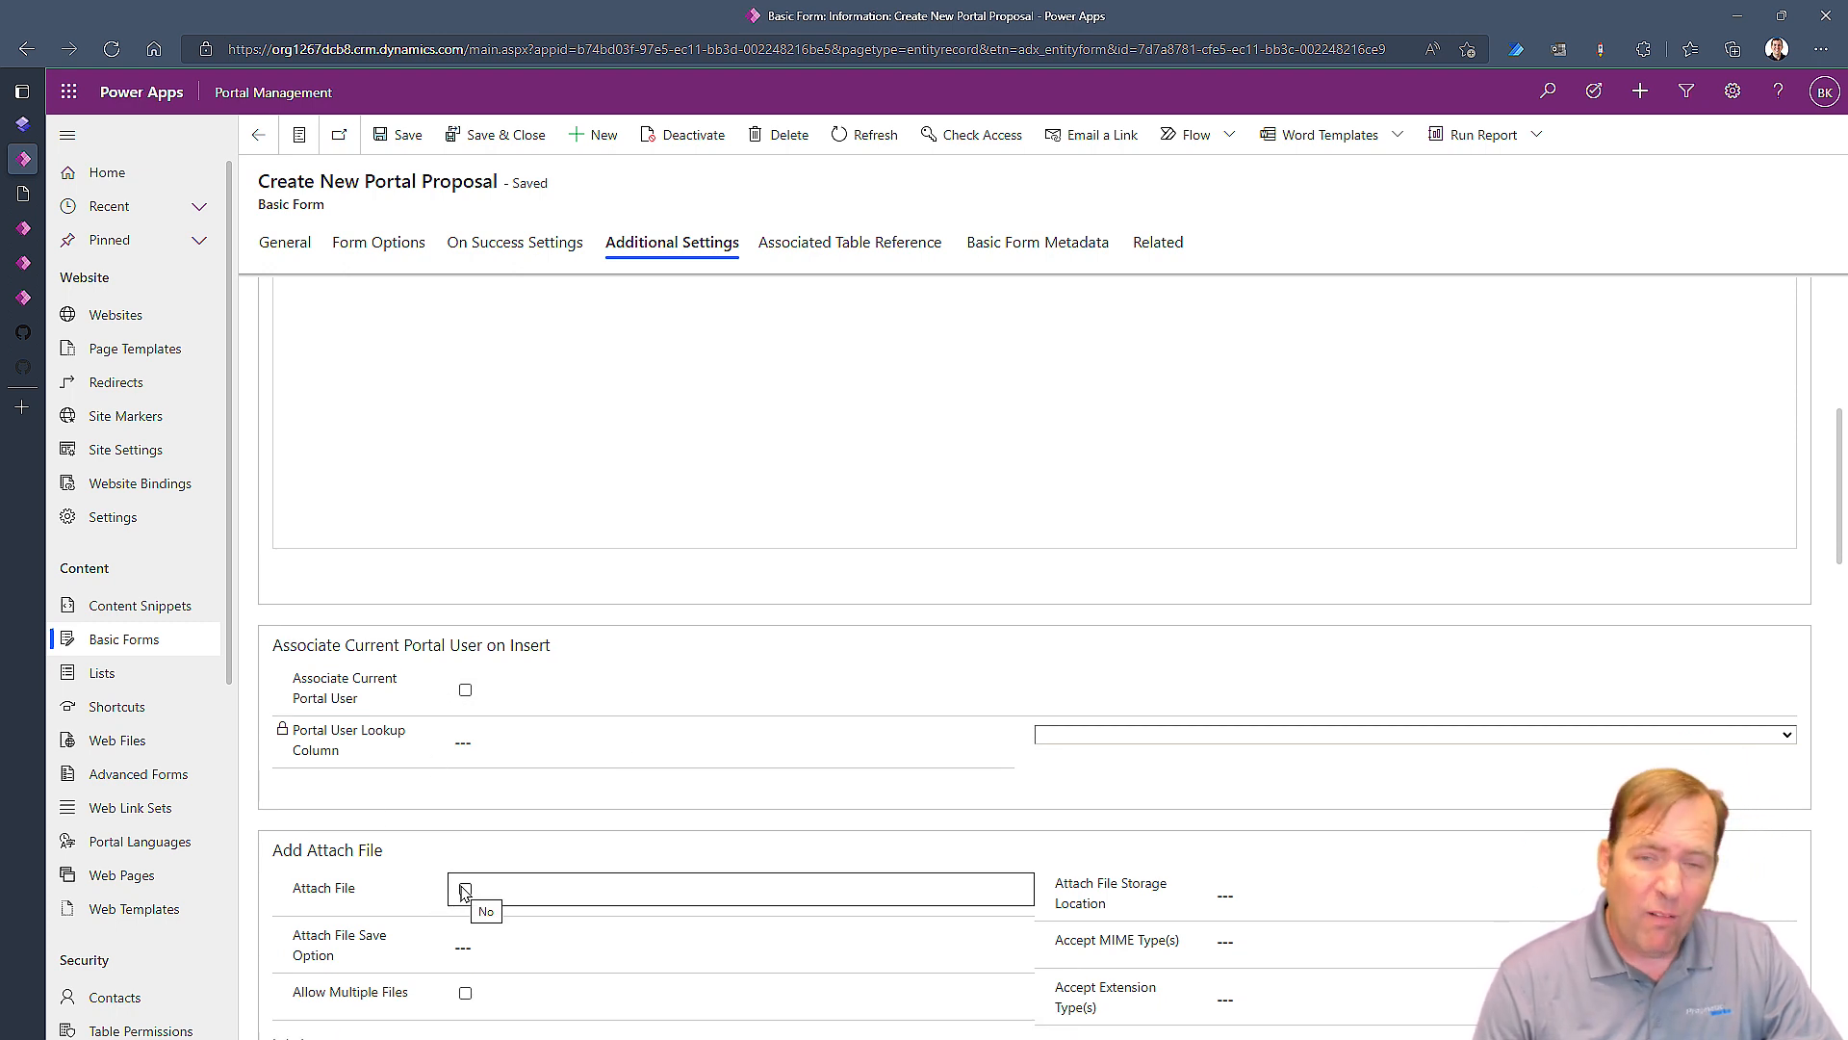
pyautogui.scroll(-2, 484, 871)
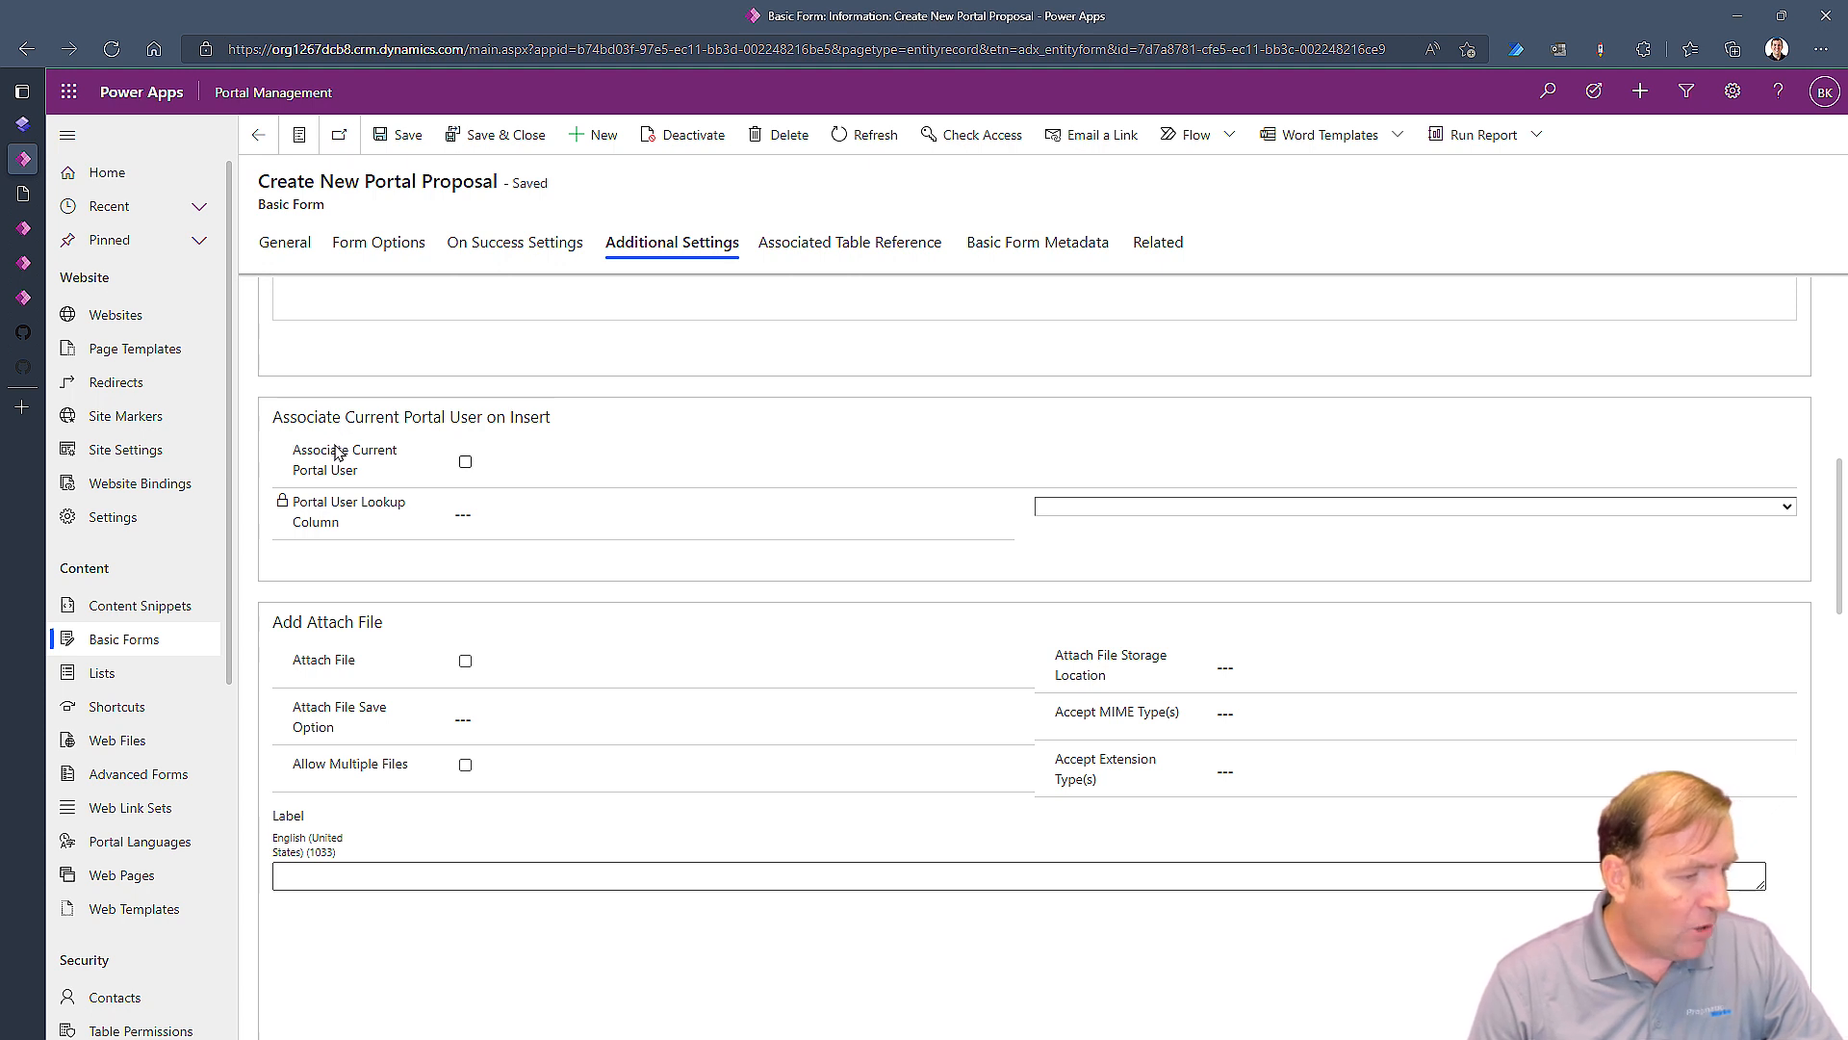
pyautogui.click(465, 462)
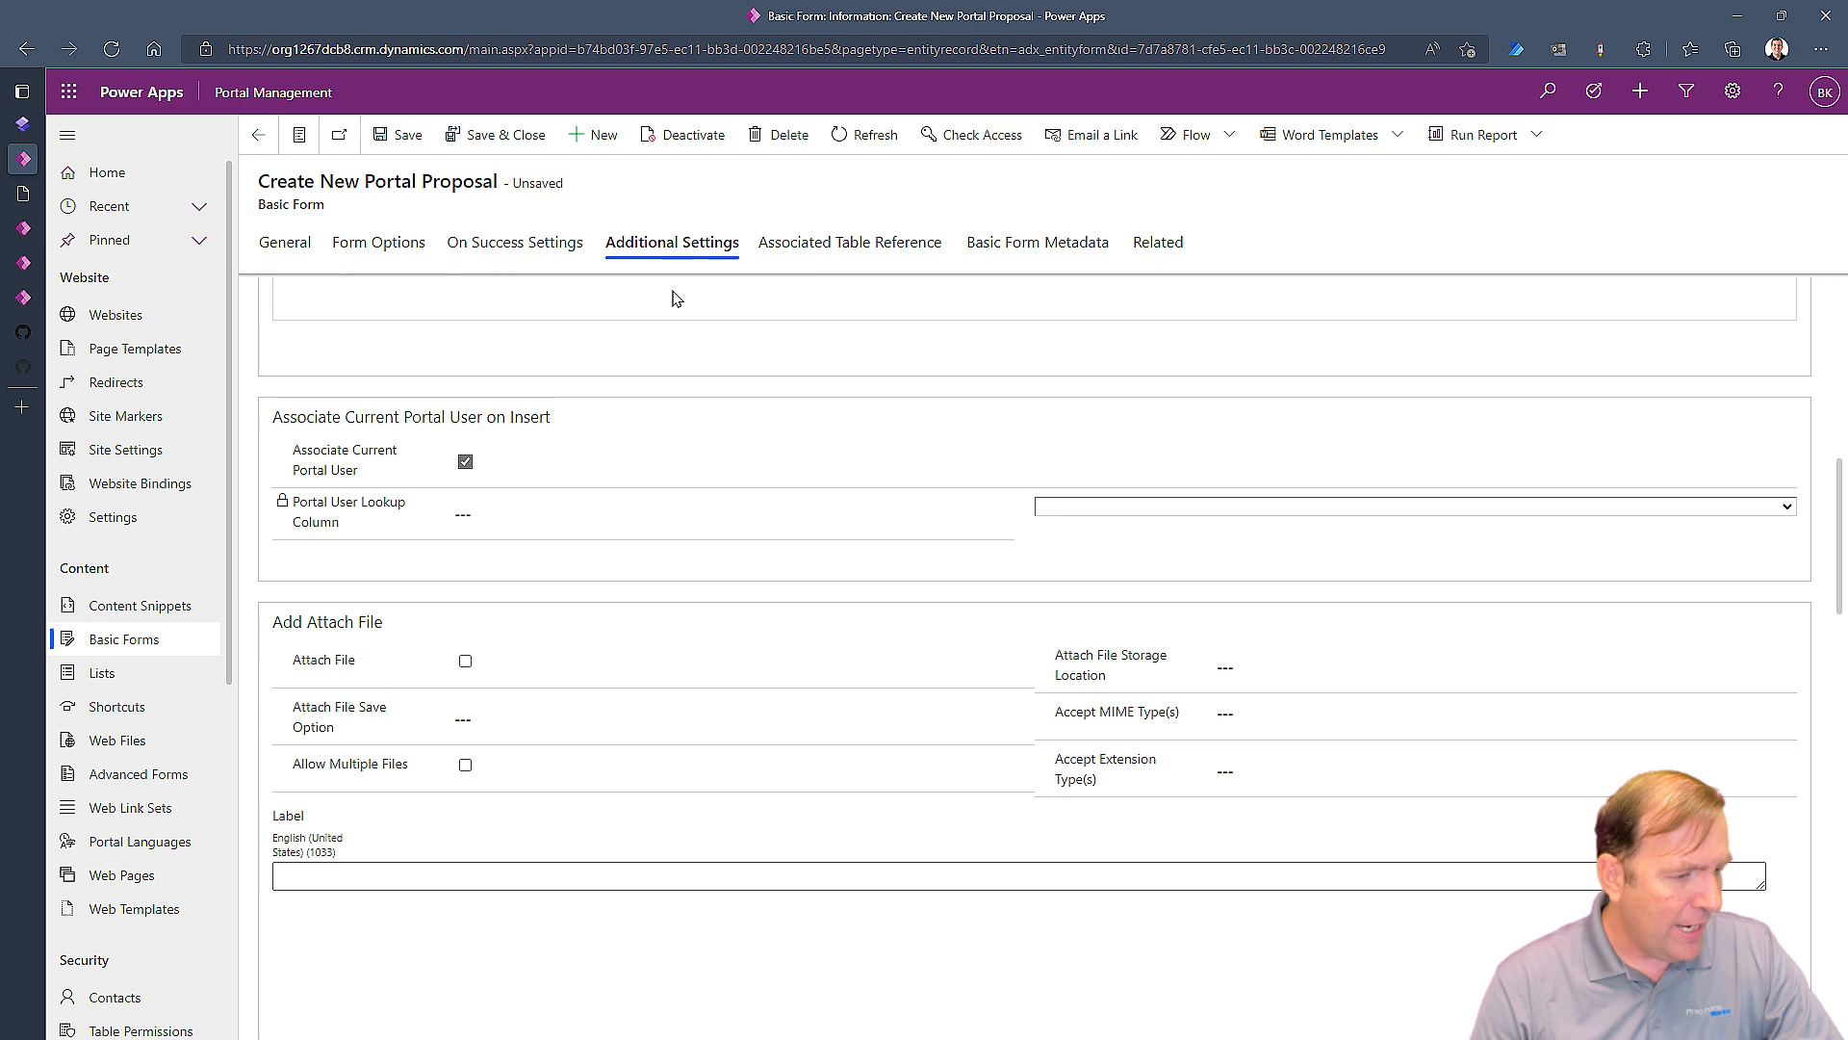
pyautogui.click(1110, 508)
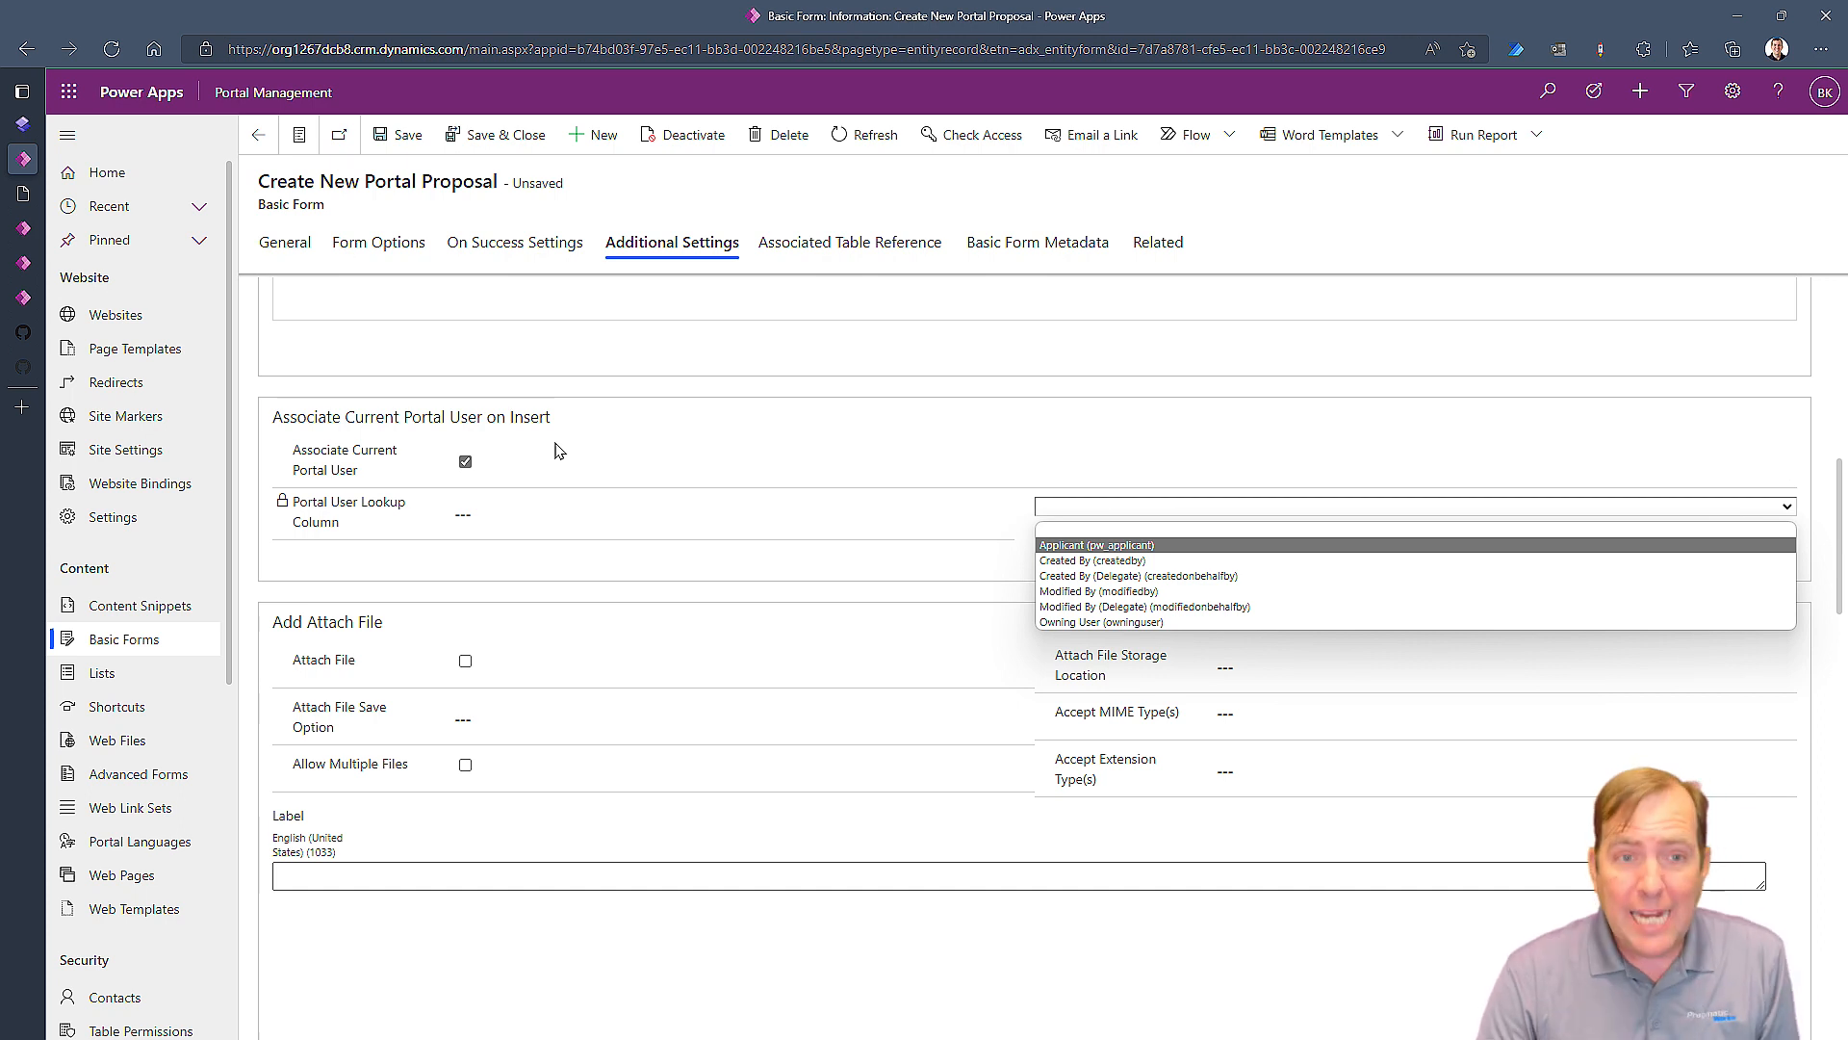
pyautogui.click(1078, 546)
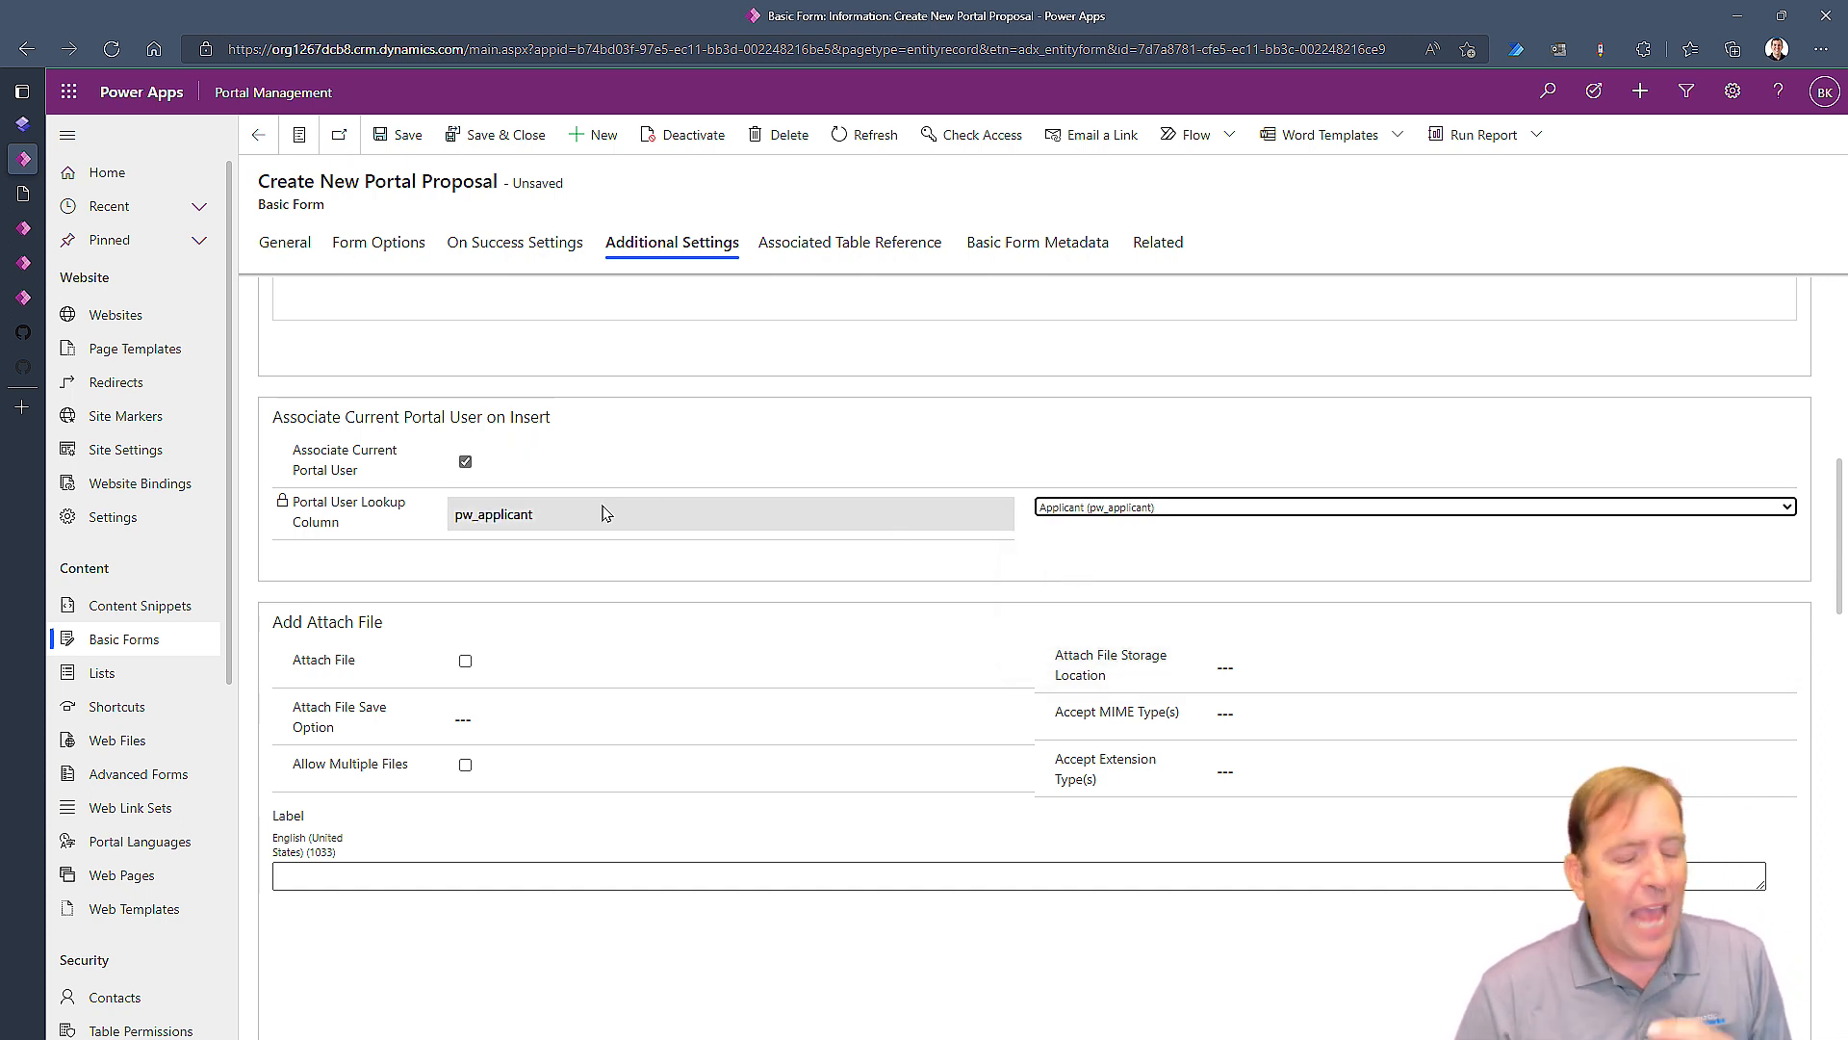
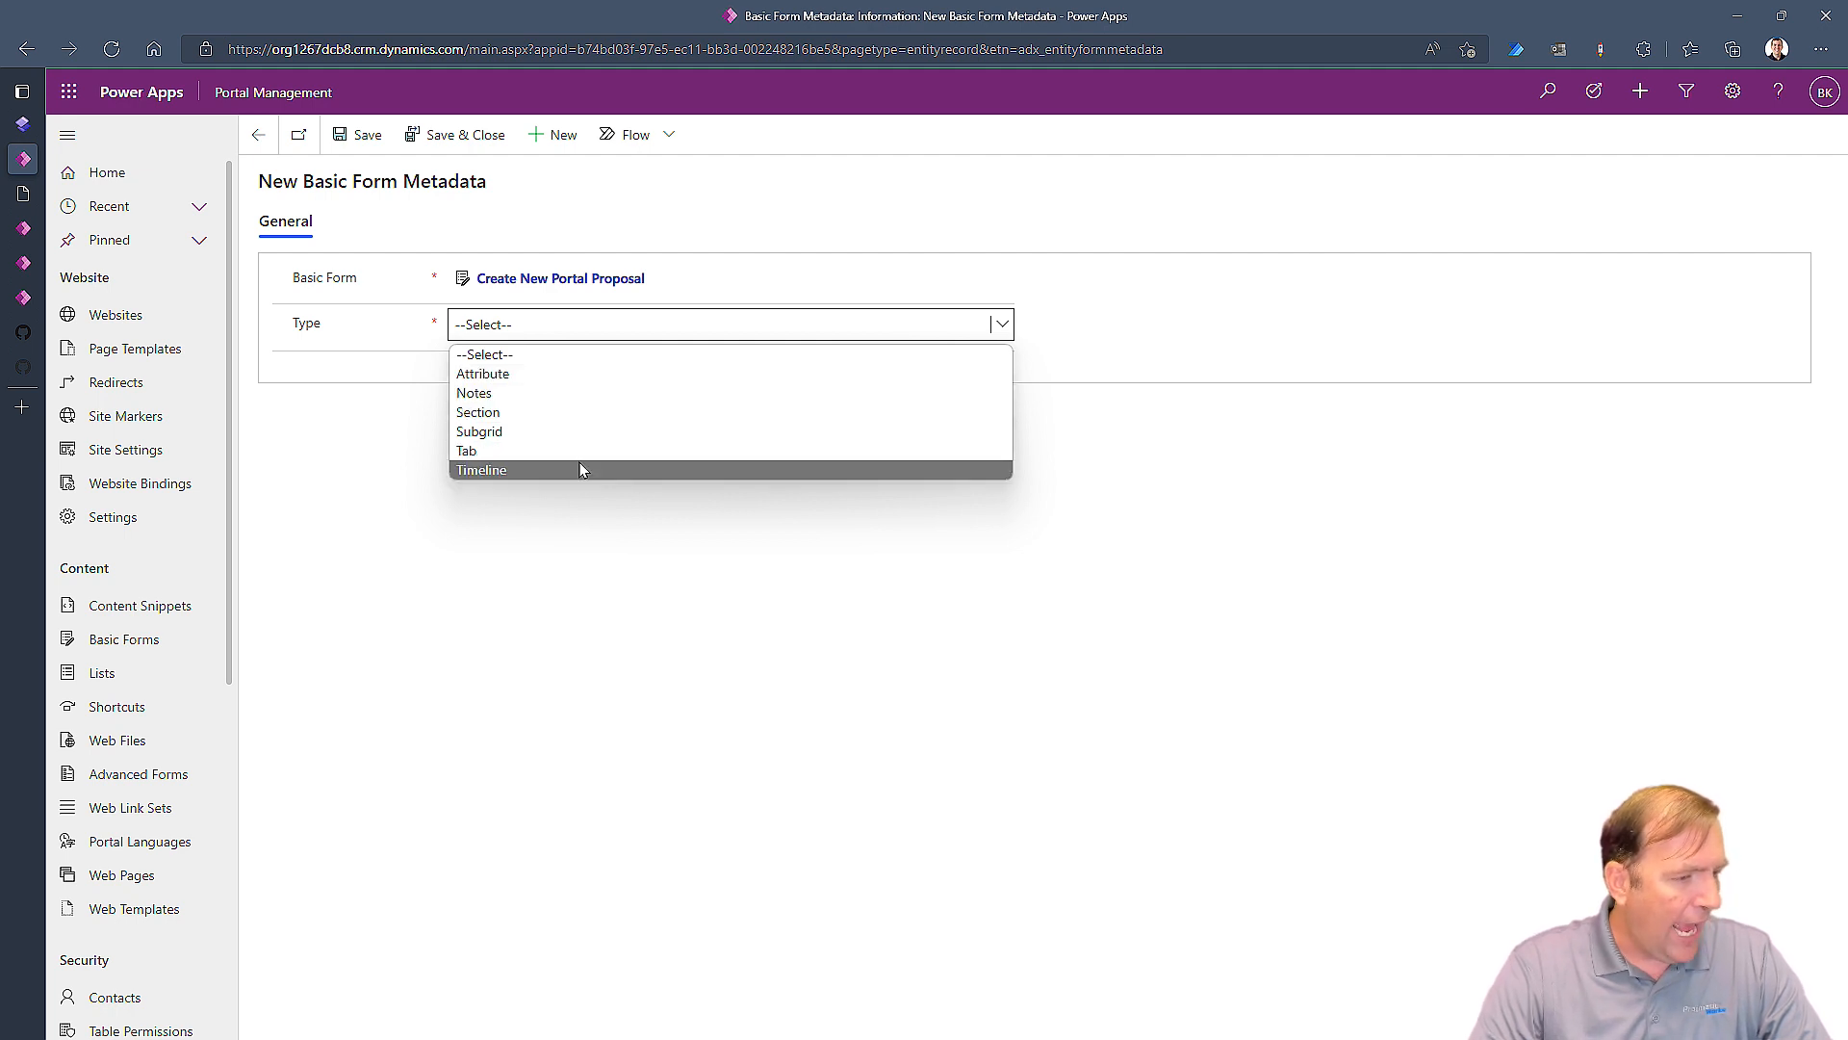
# Step: Set the new basic form metadata to type Attribute for Vendor (pw_vendor), and check the available Control Style options
pyautogui.click(584, 379)
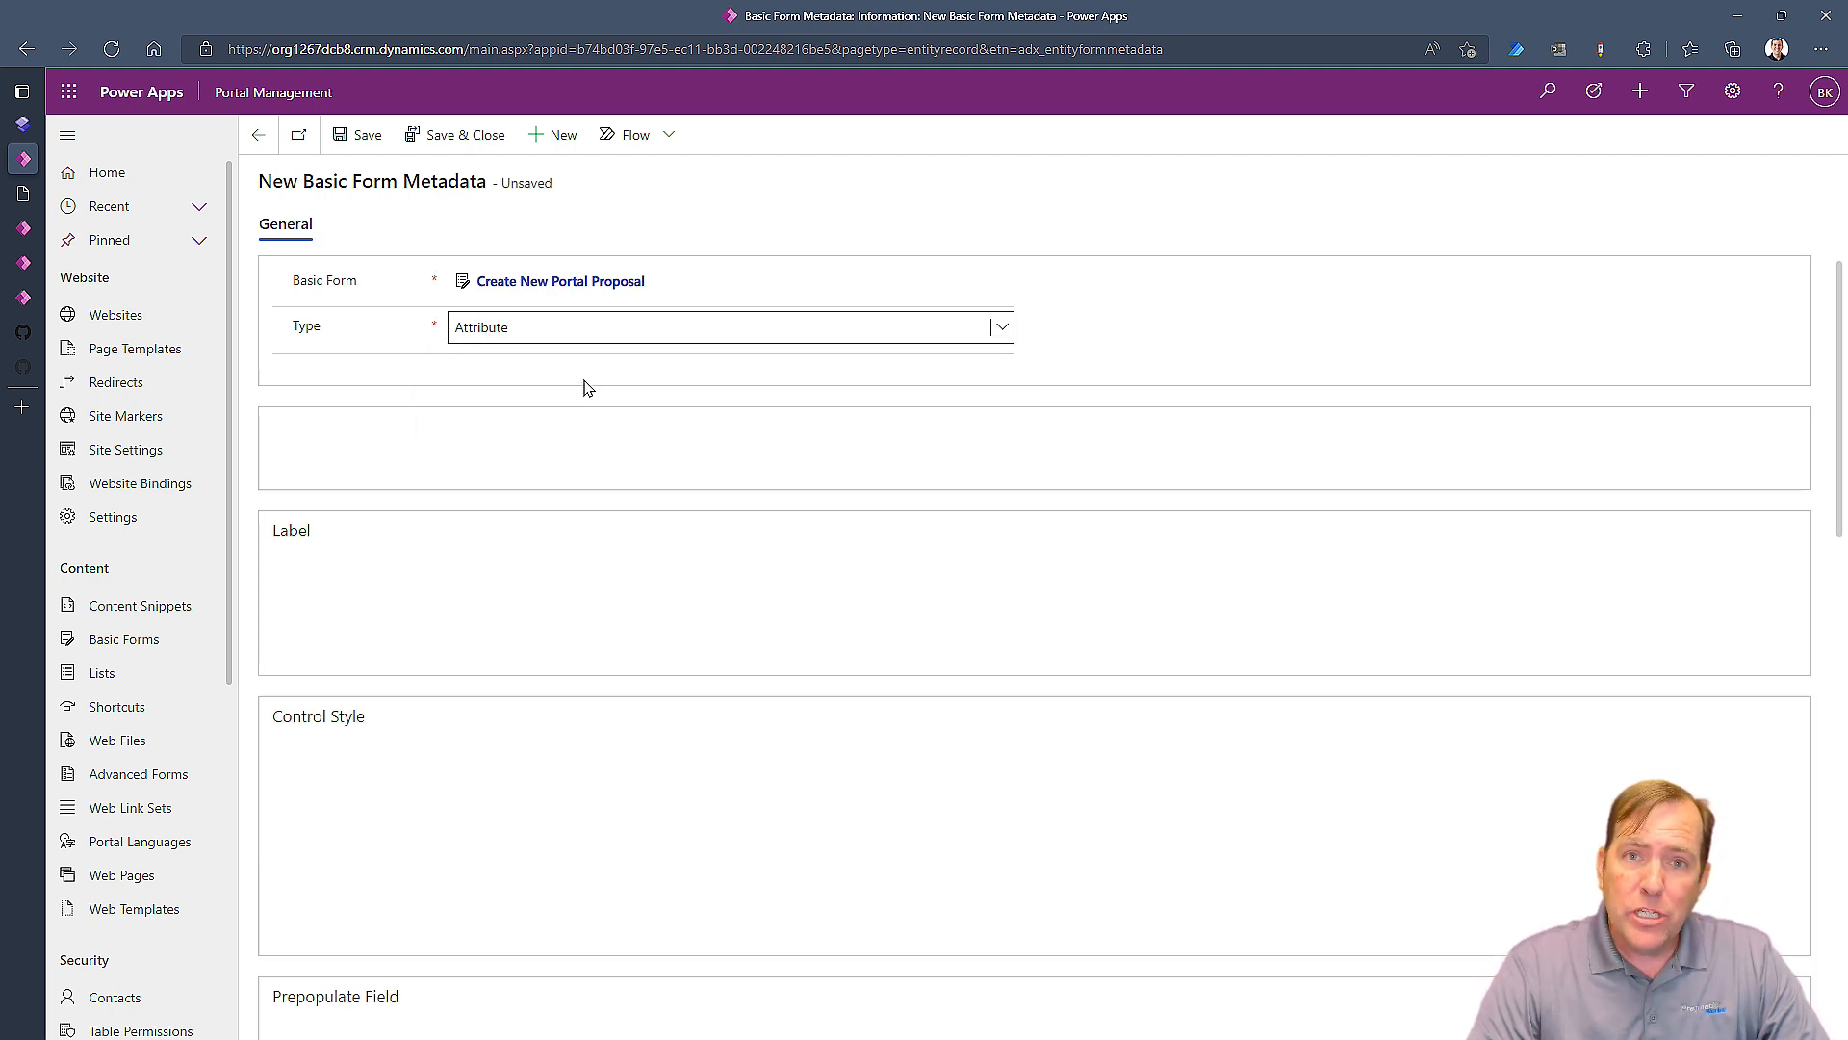
pyautogui.click(1094, 429)
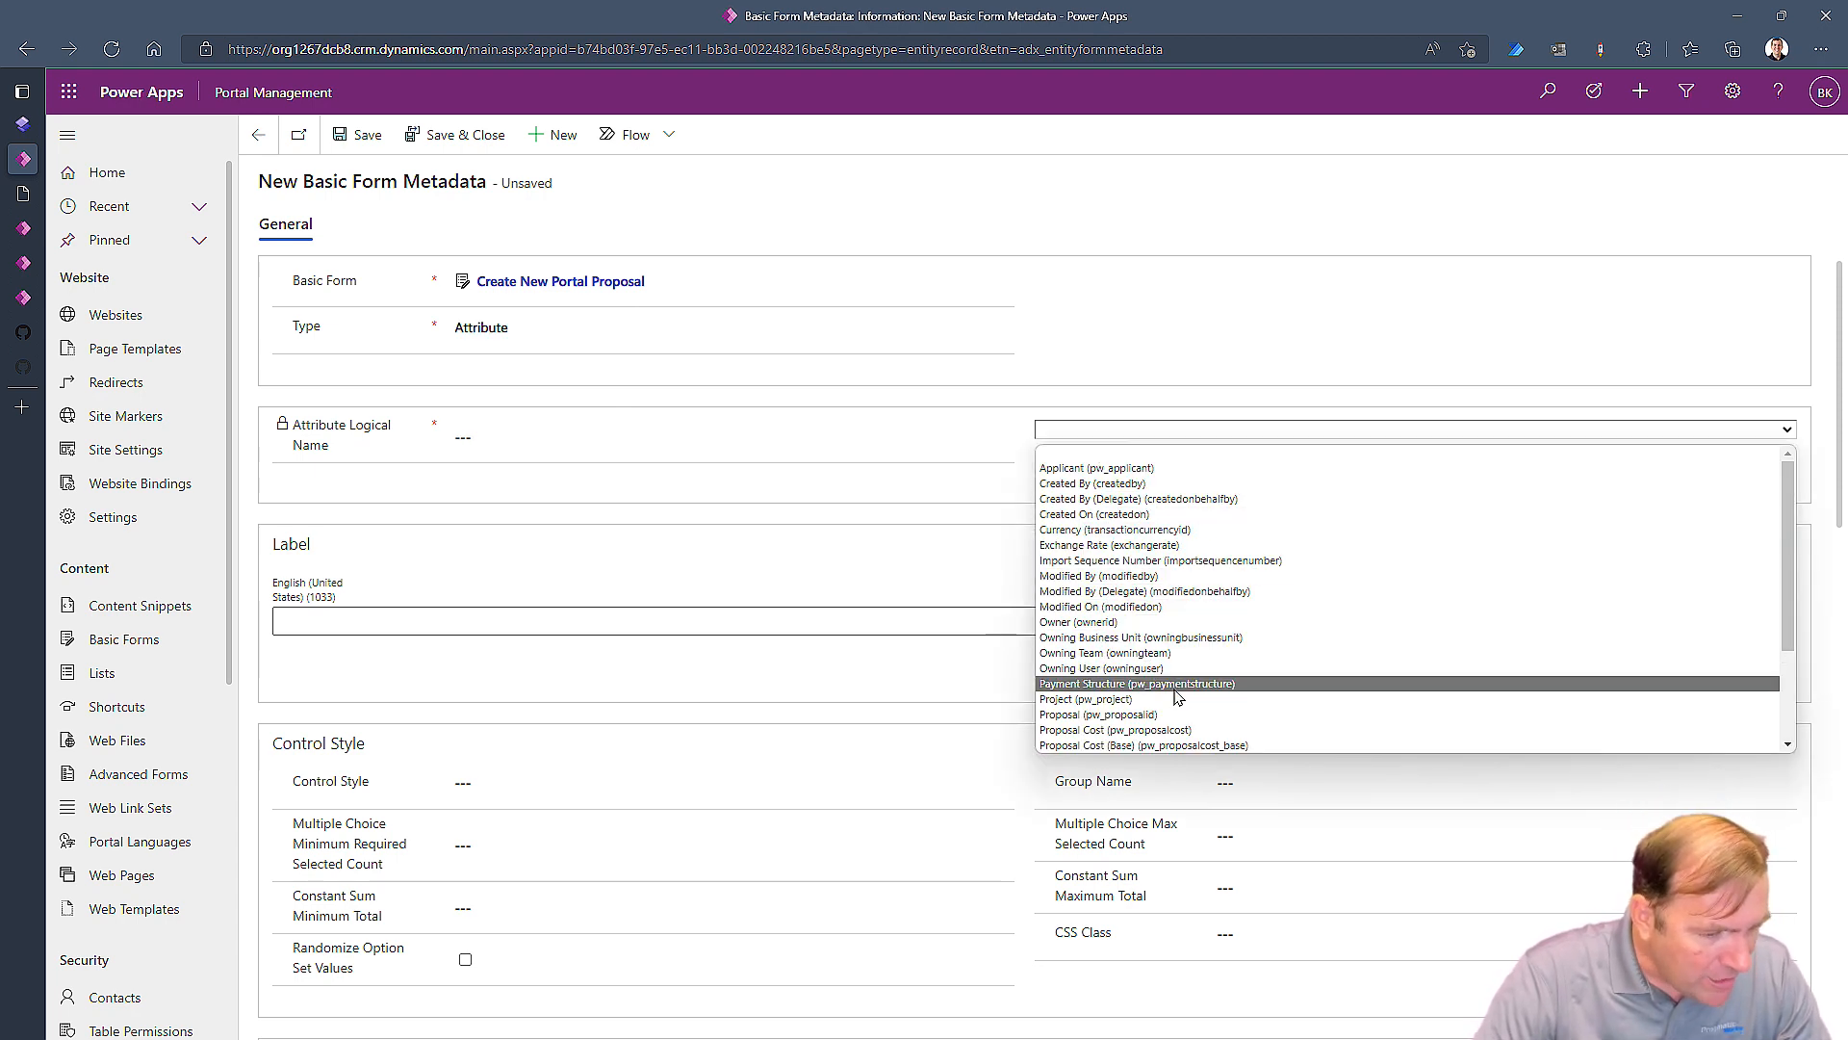
pyautogui.scroll(-3, 1156, 683)
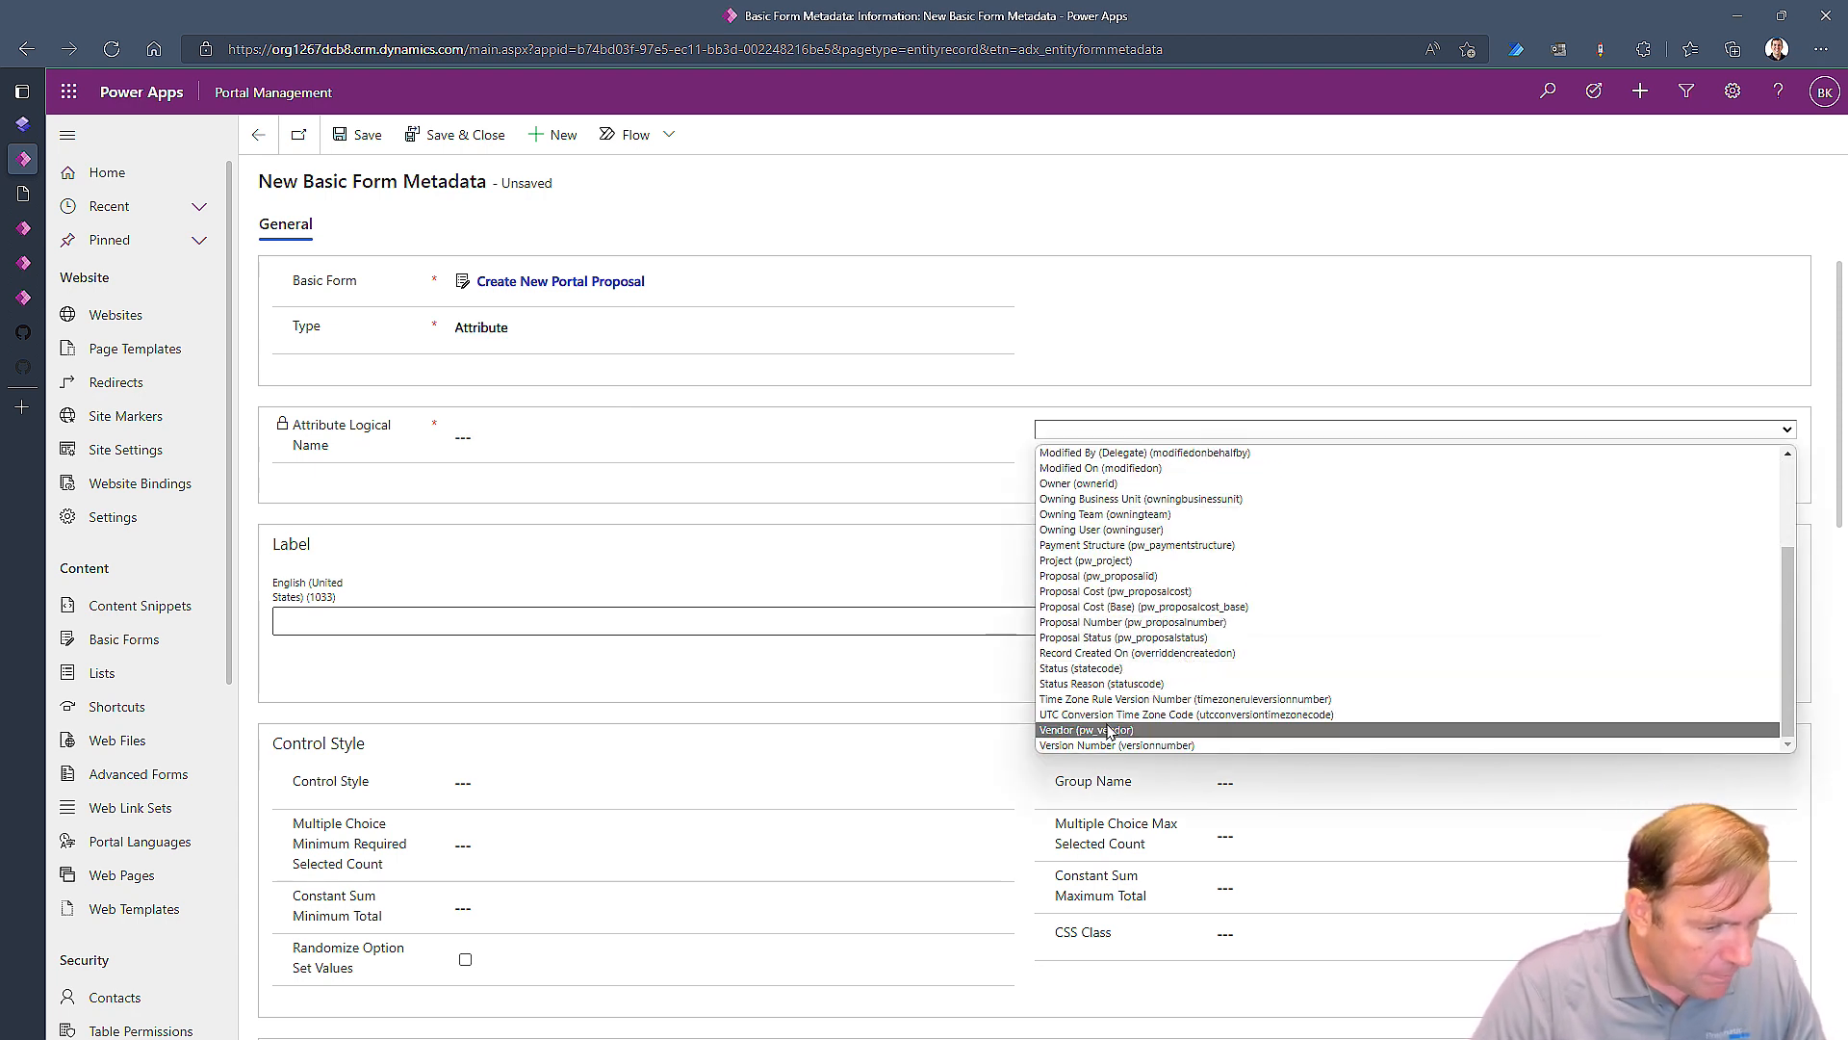
pyautogui.click(1115, 728)
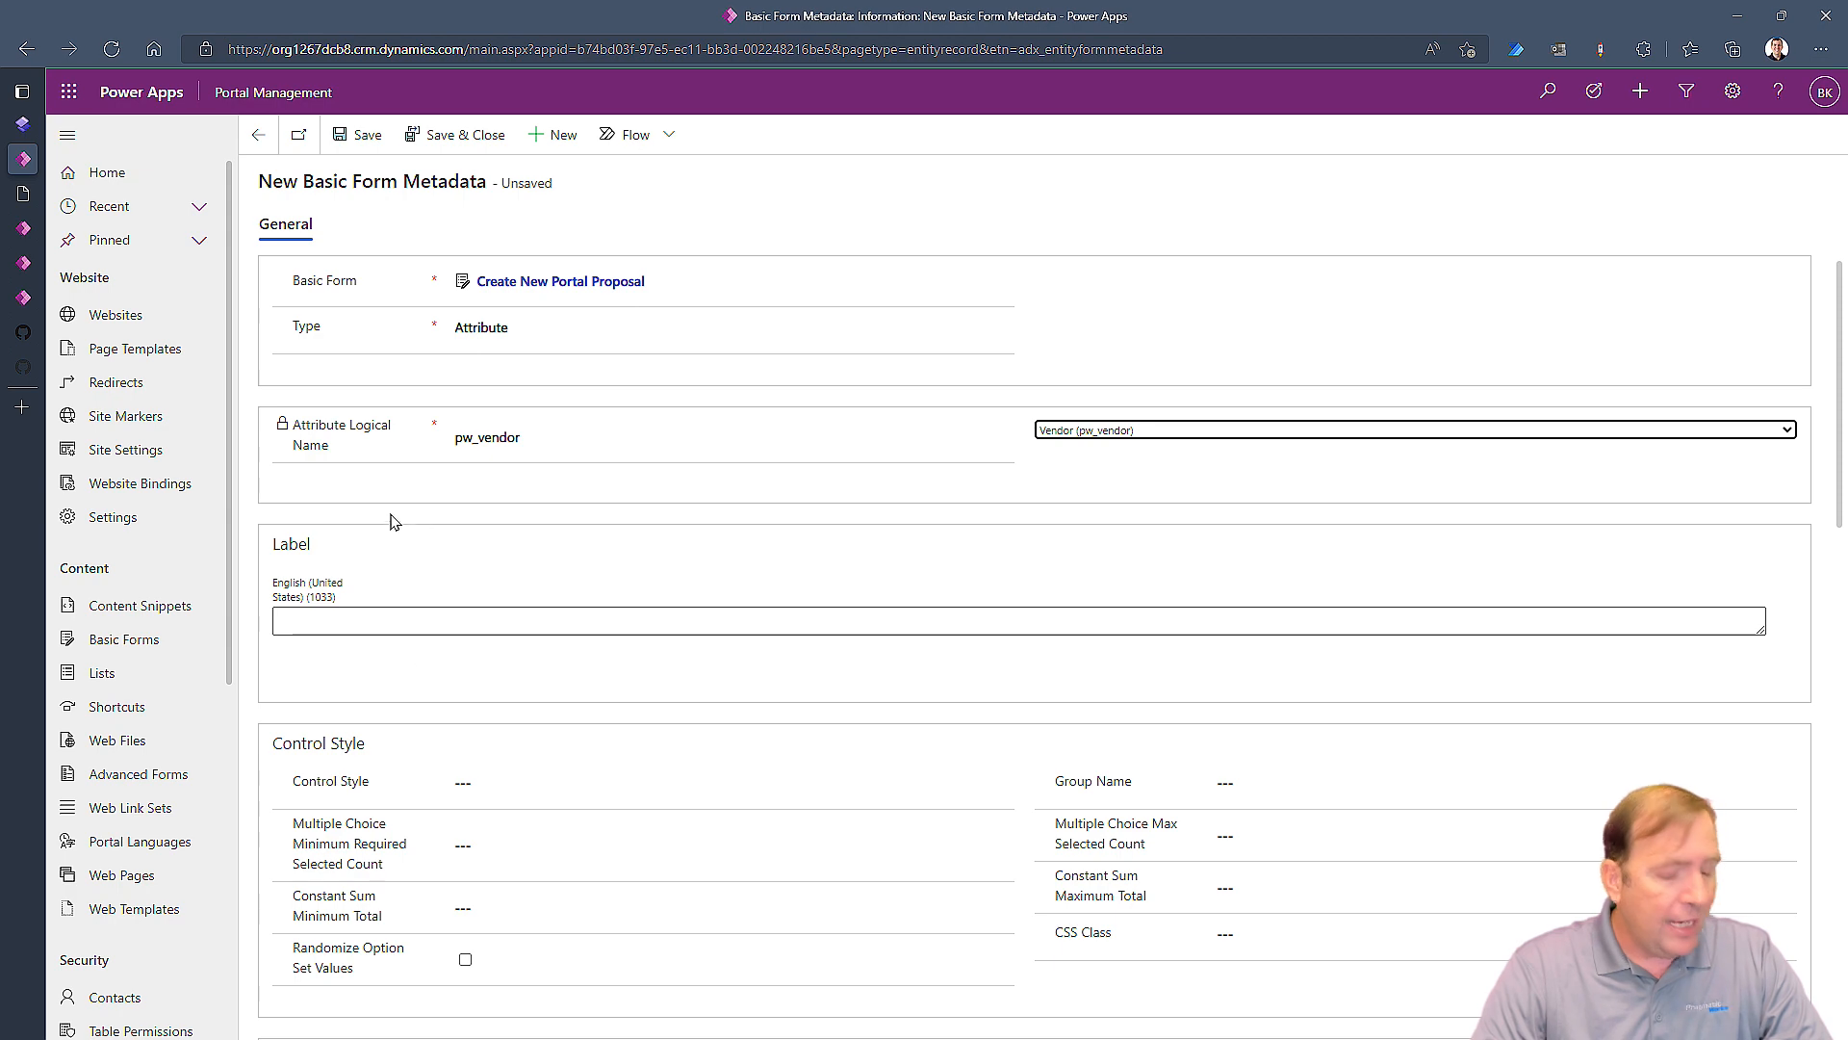
pyautogui.scroll(-4, 403, 570)
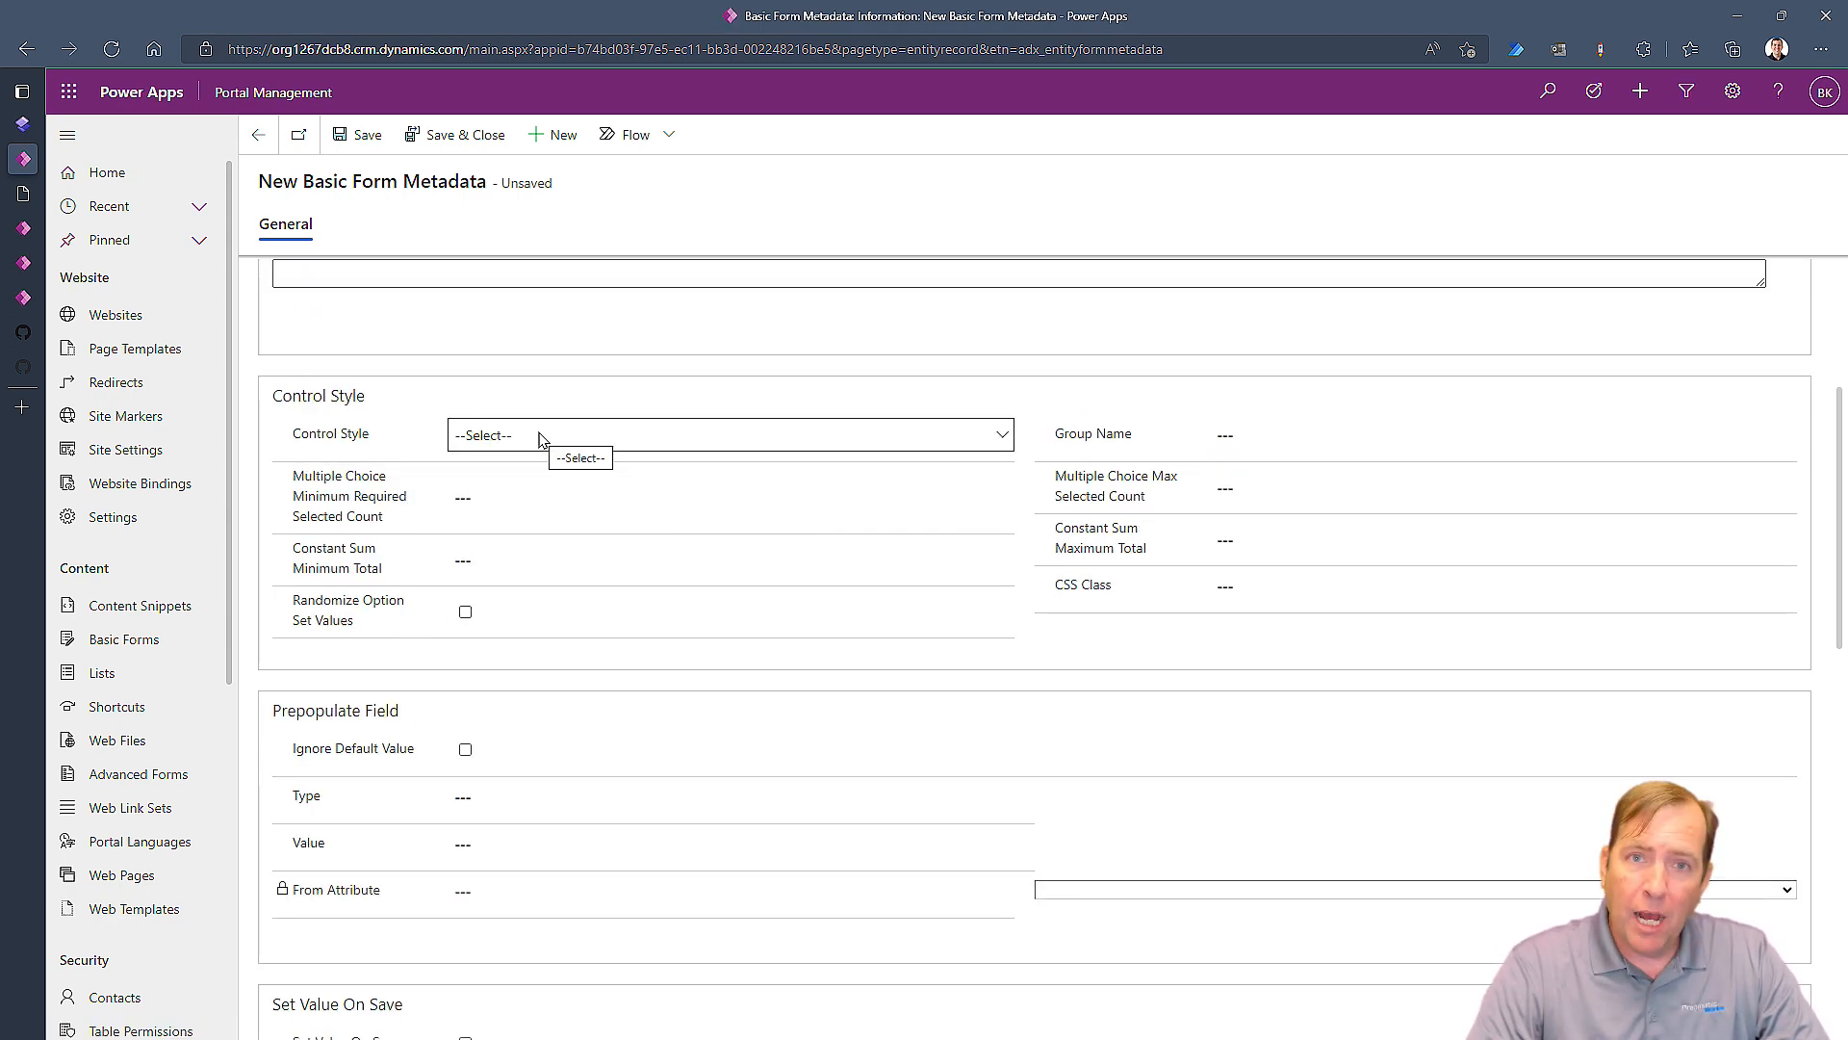
pyautogui.click(539, 438)
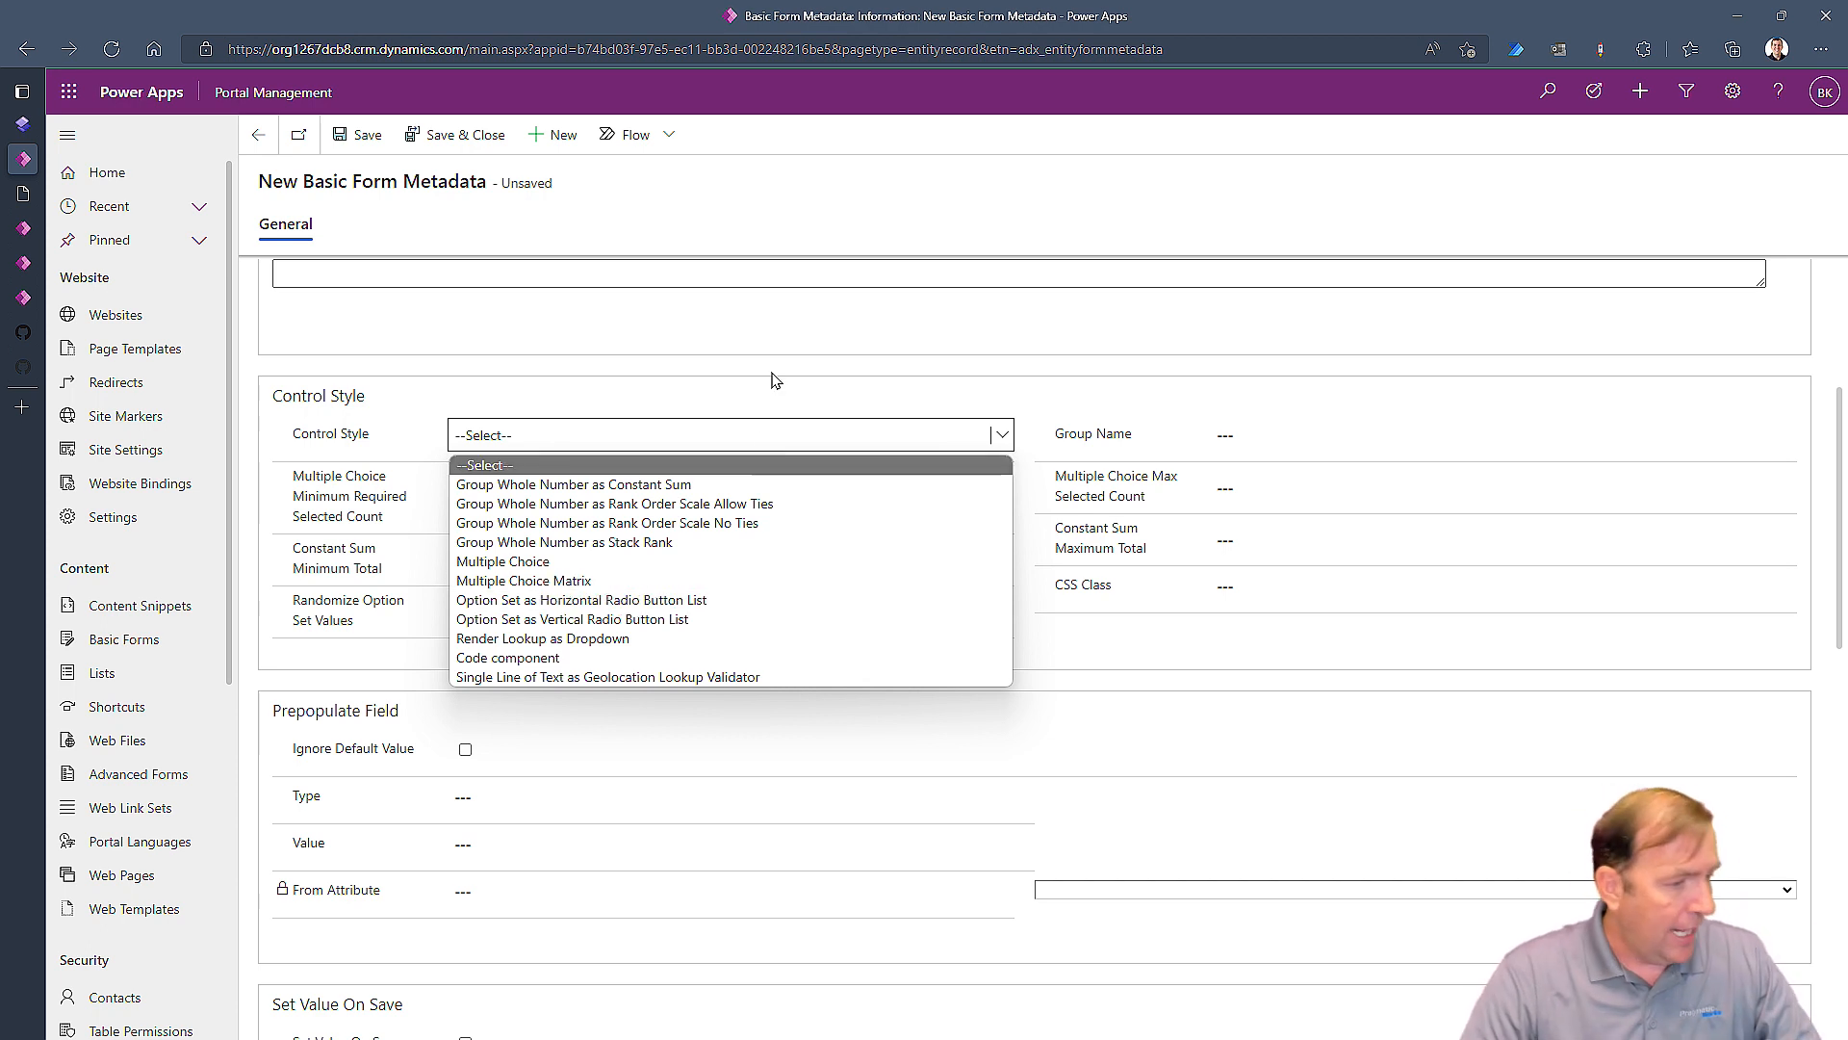
pyautogui.click(787, 403)
# Step: Enable Set Value On Save for the Vendor attribute and set its type to Current Portal User
pyautogui.scroll(-4, 636, 693)
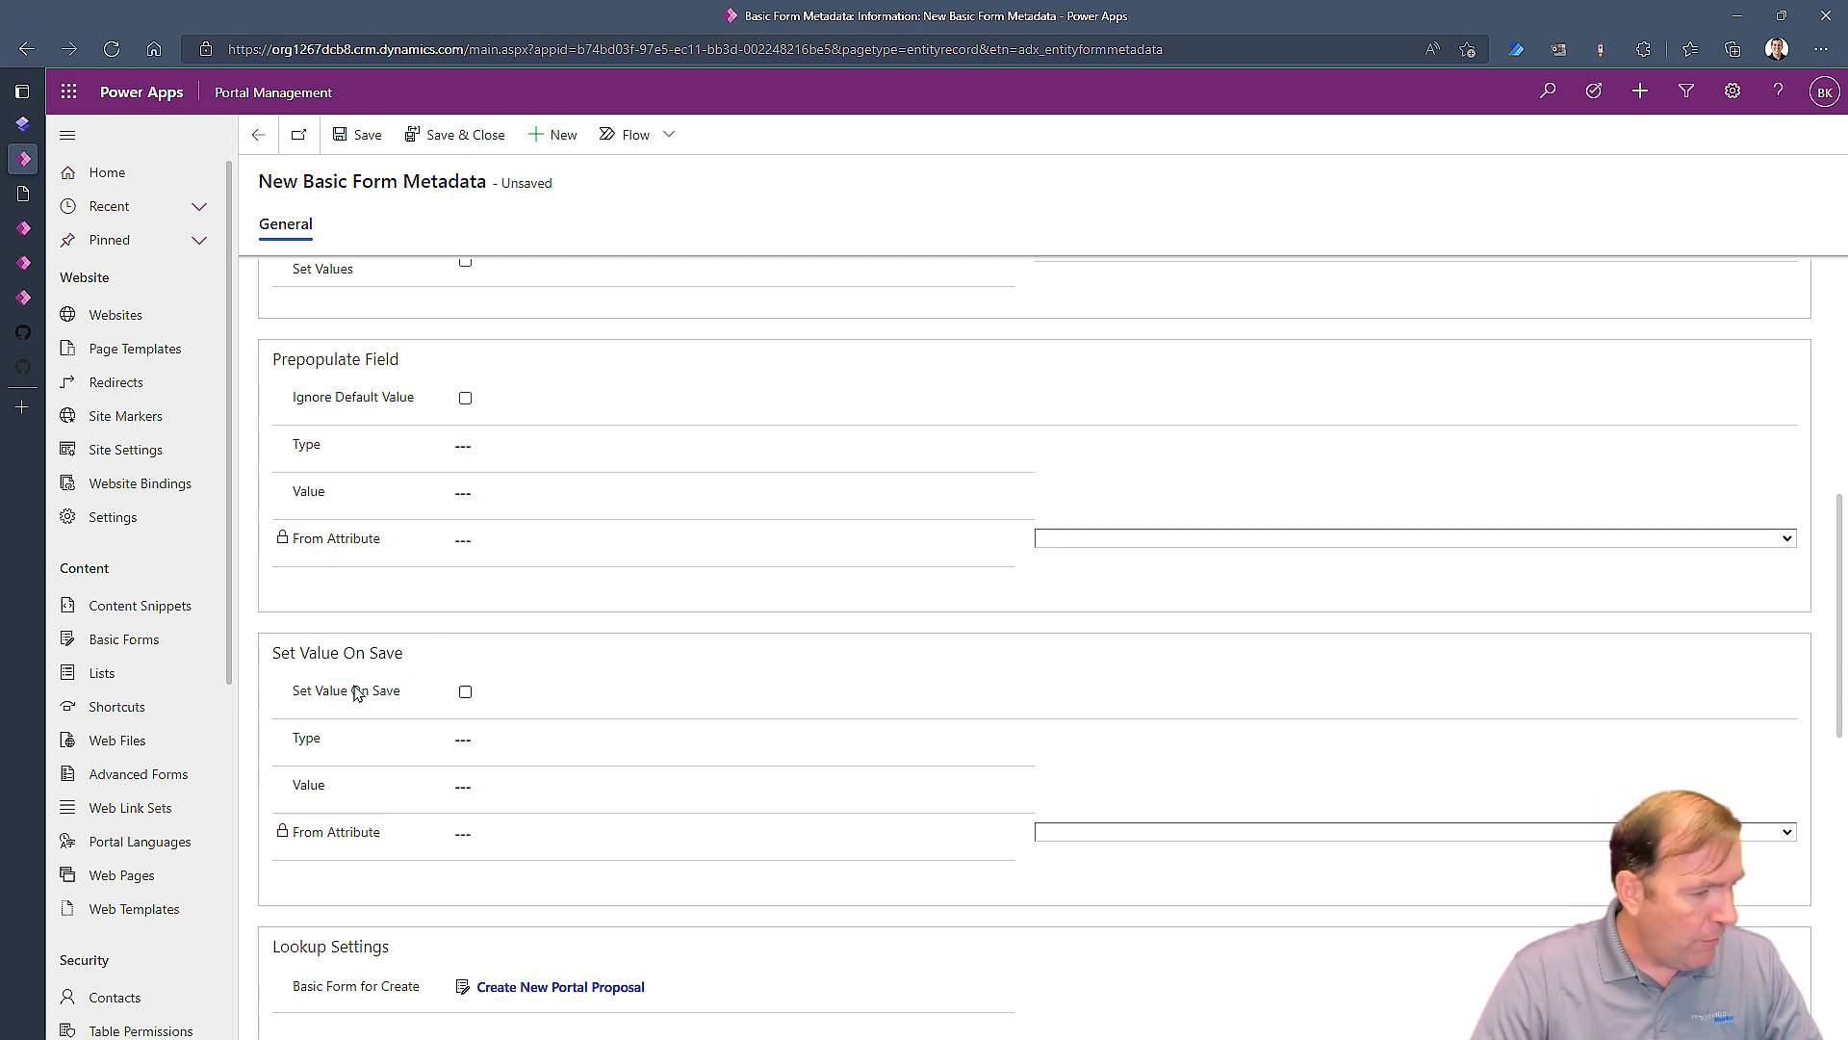
pyautogui.click(465, 691)
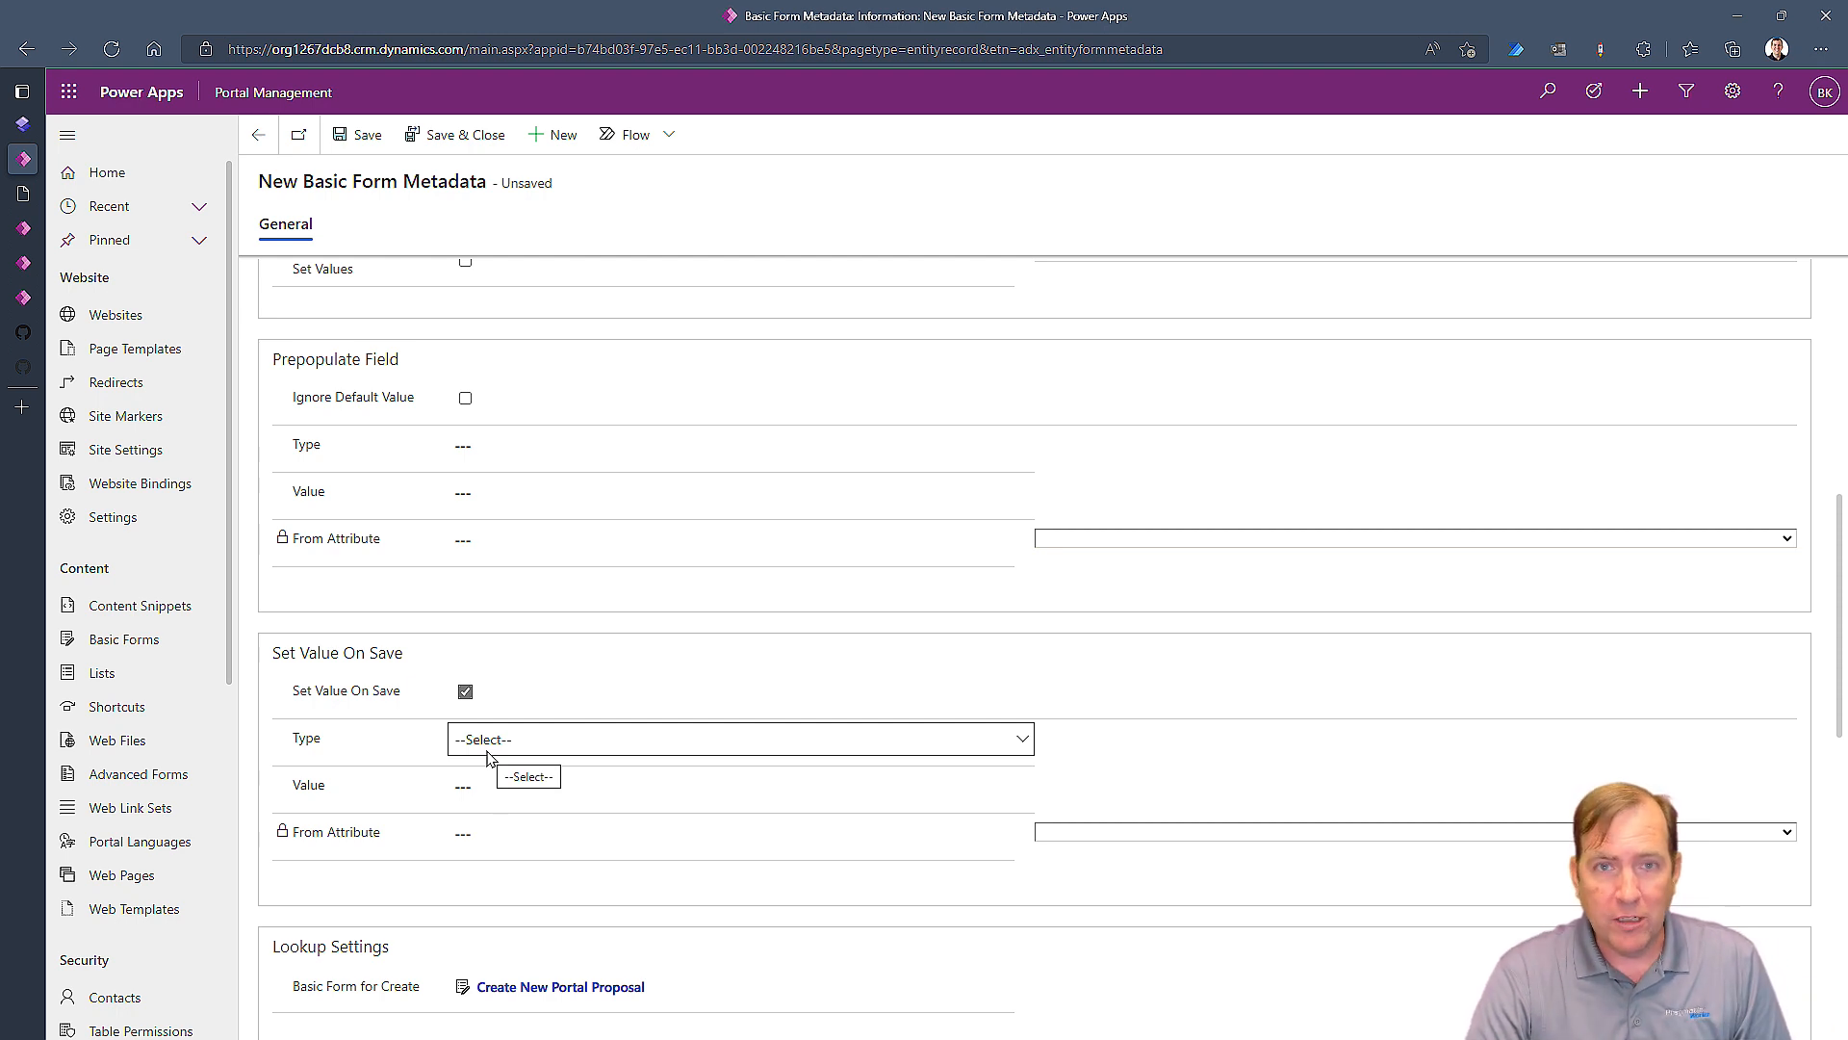
pyautogui.click(535, 741)
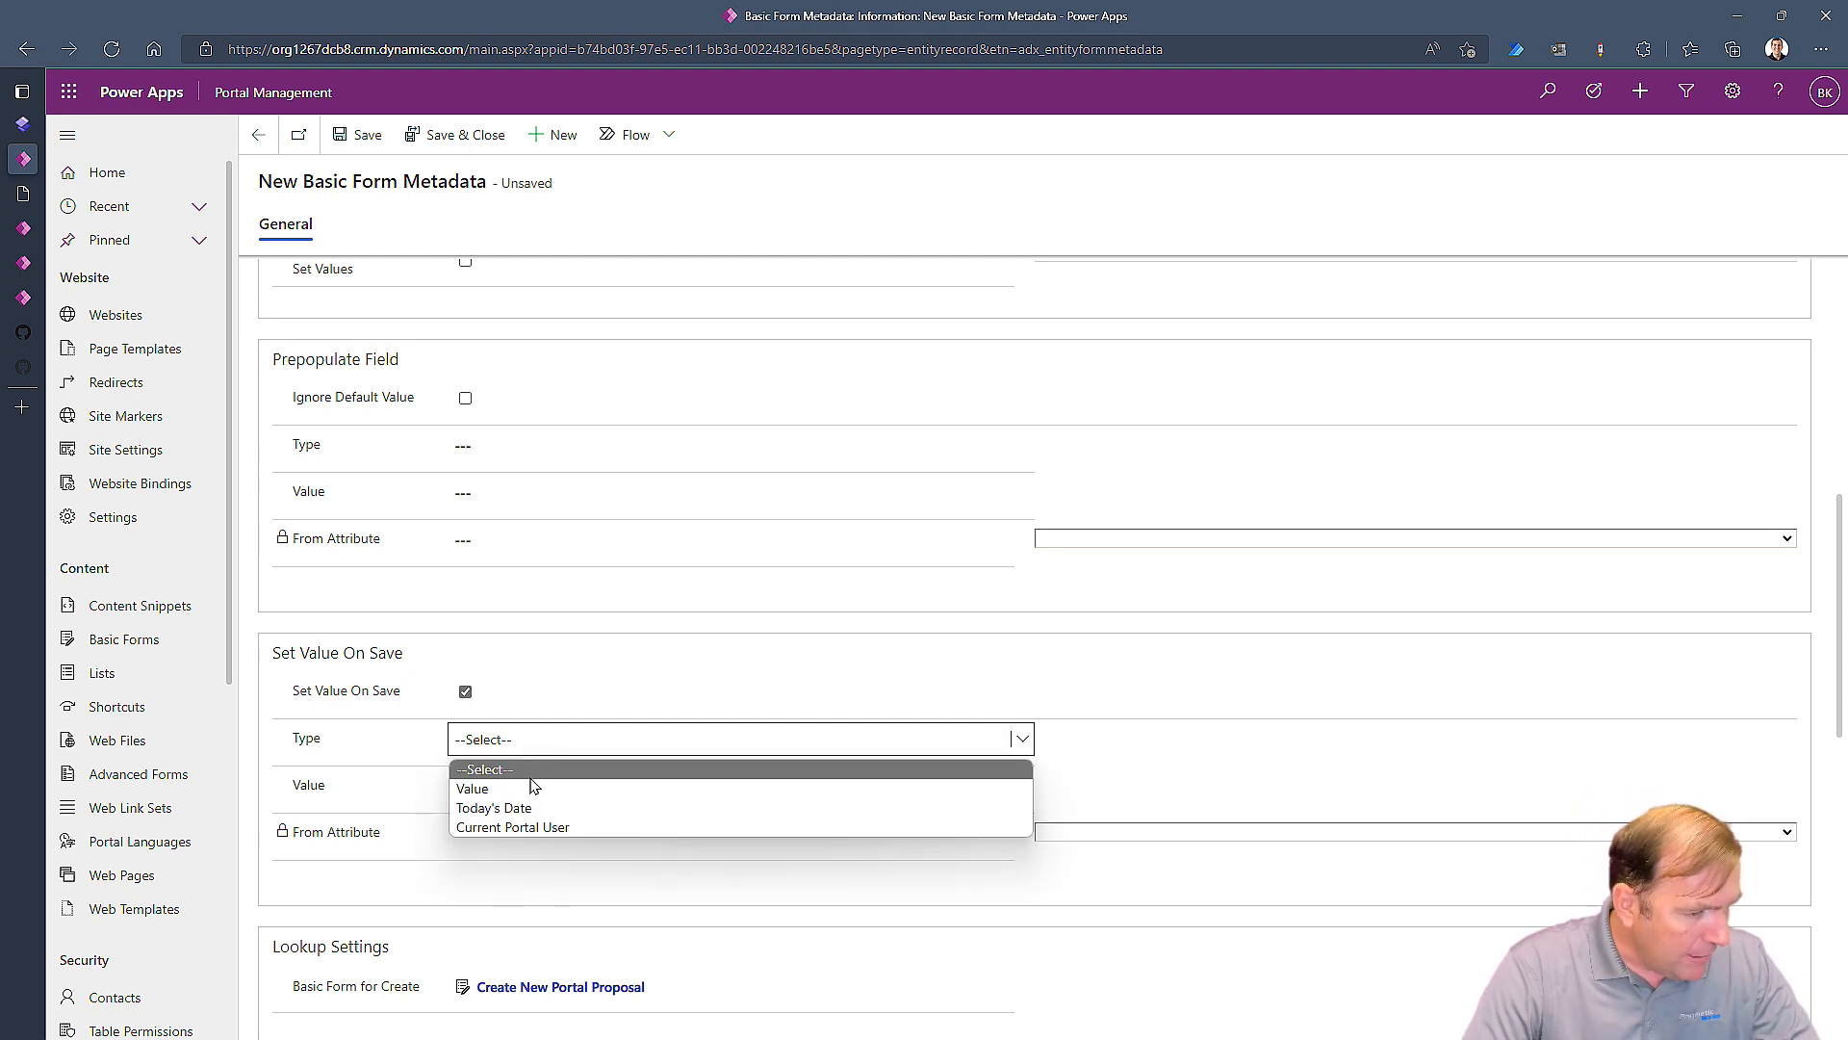
pyautogui.click(517, 830)
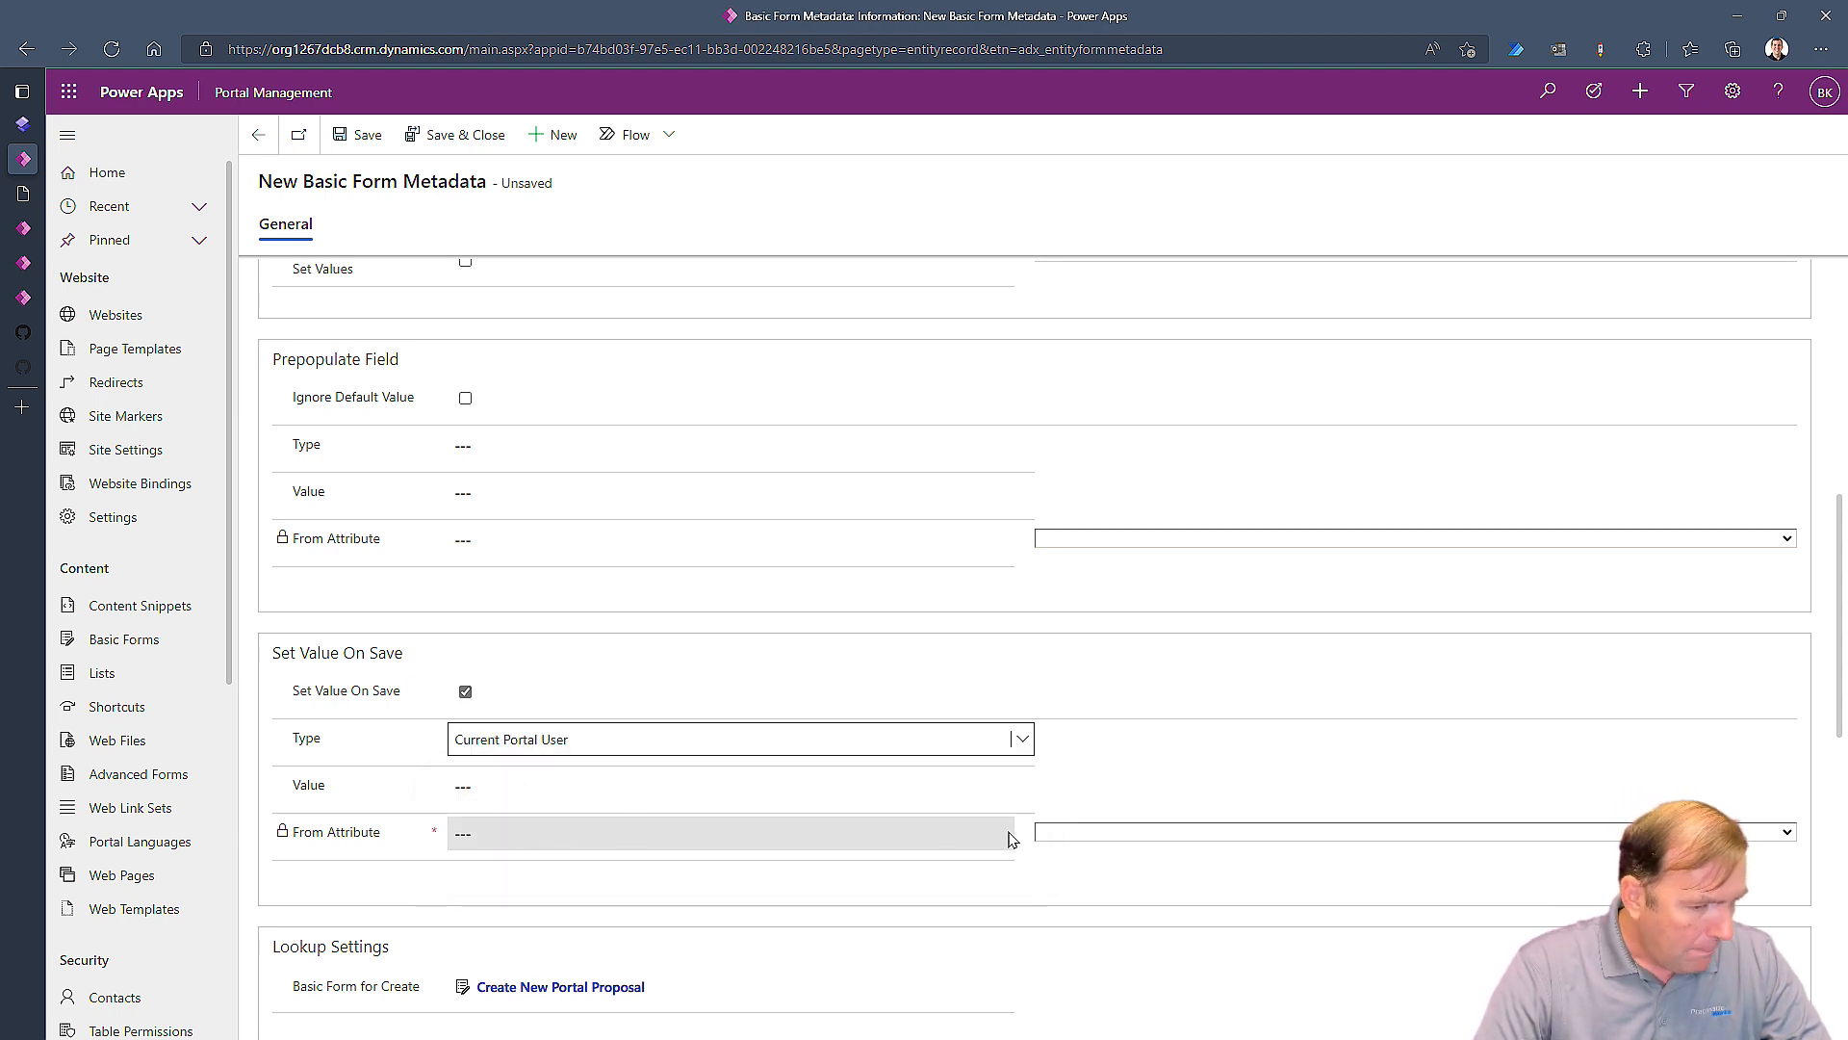
pyautogui.click(501, 791)
pyautogui.click(501, 788)
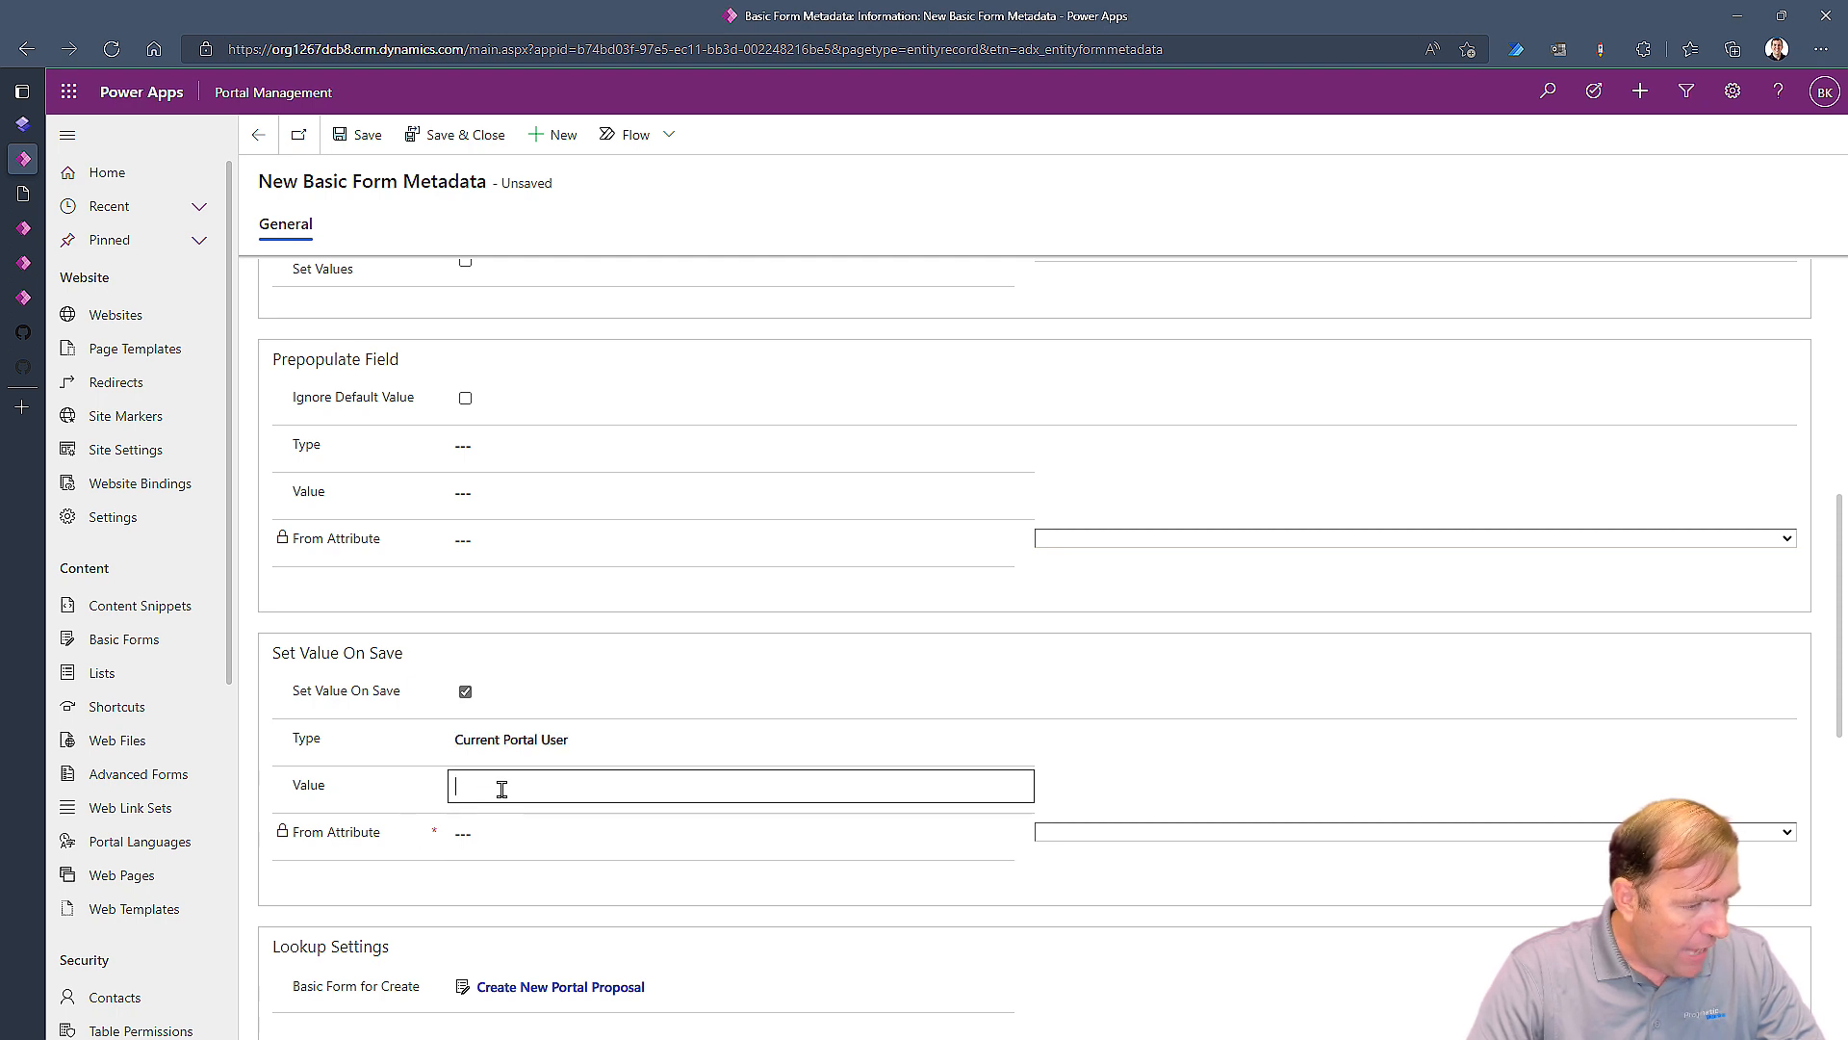
pyautogui.click(530, 835)
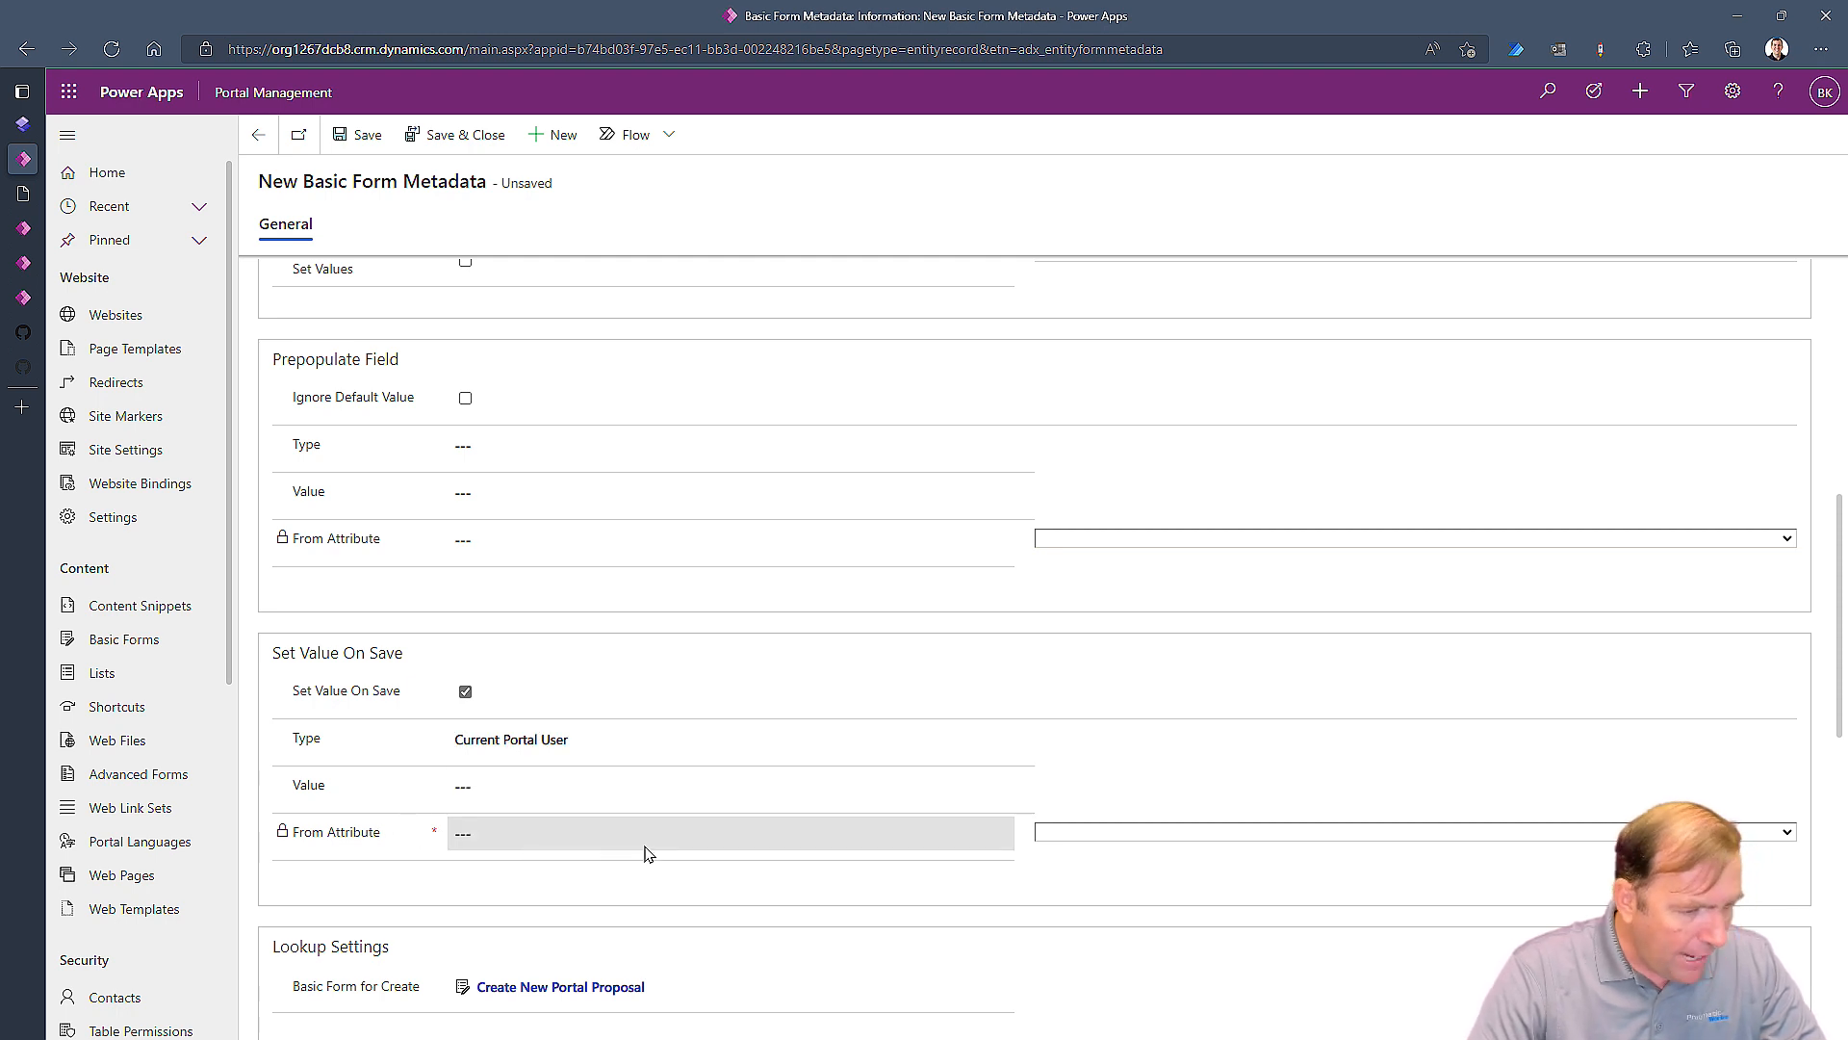
# Step: Choose Company Name (parentcustomerid) as the From Attribute for Set Value On Save
pyautogui.click(1283, 833)
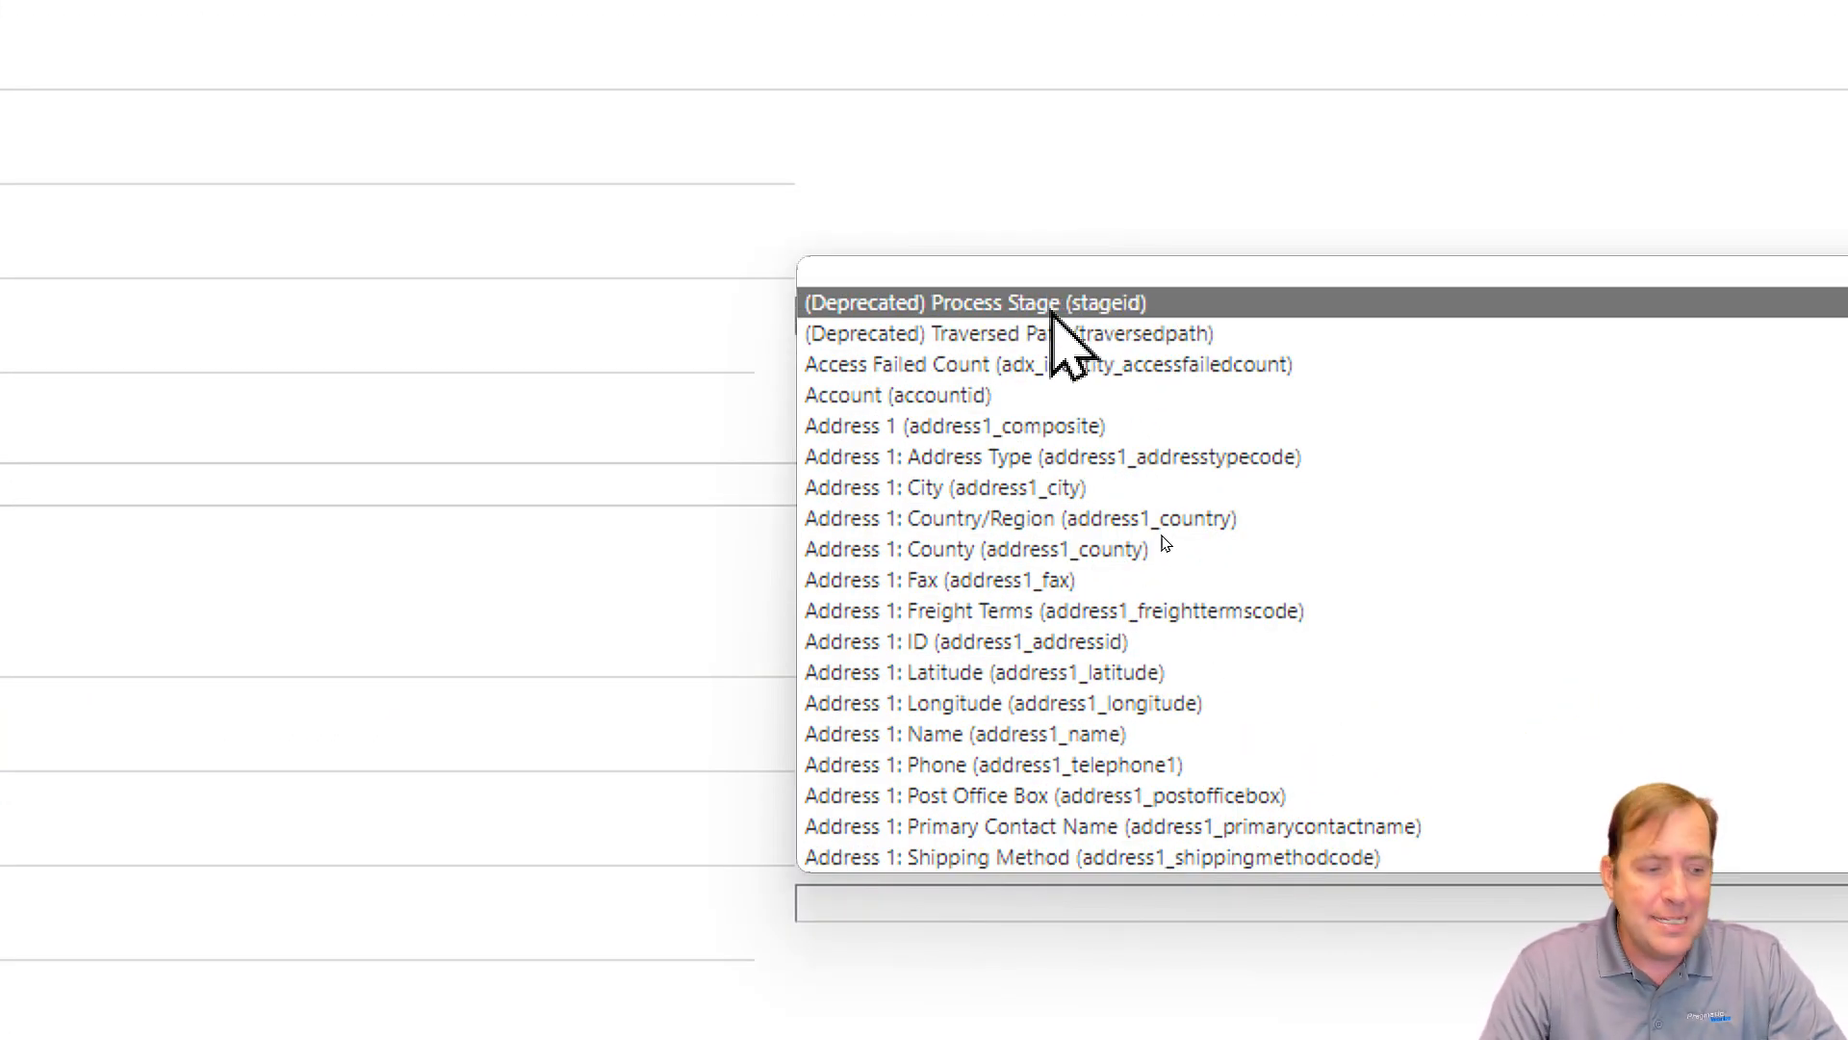
pyautogui.scroll(-12, 1065, 549)
pyautogui.scroll(-20, 1047, 616)
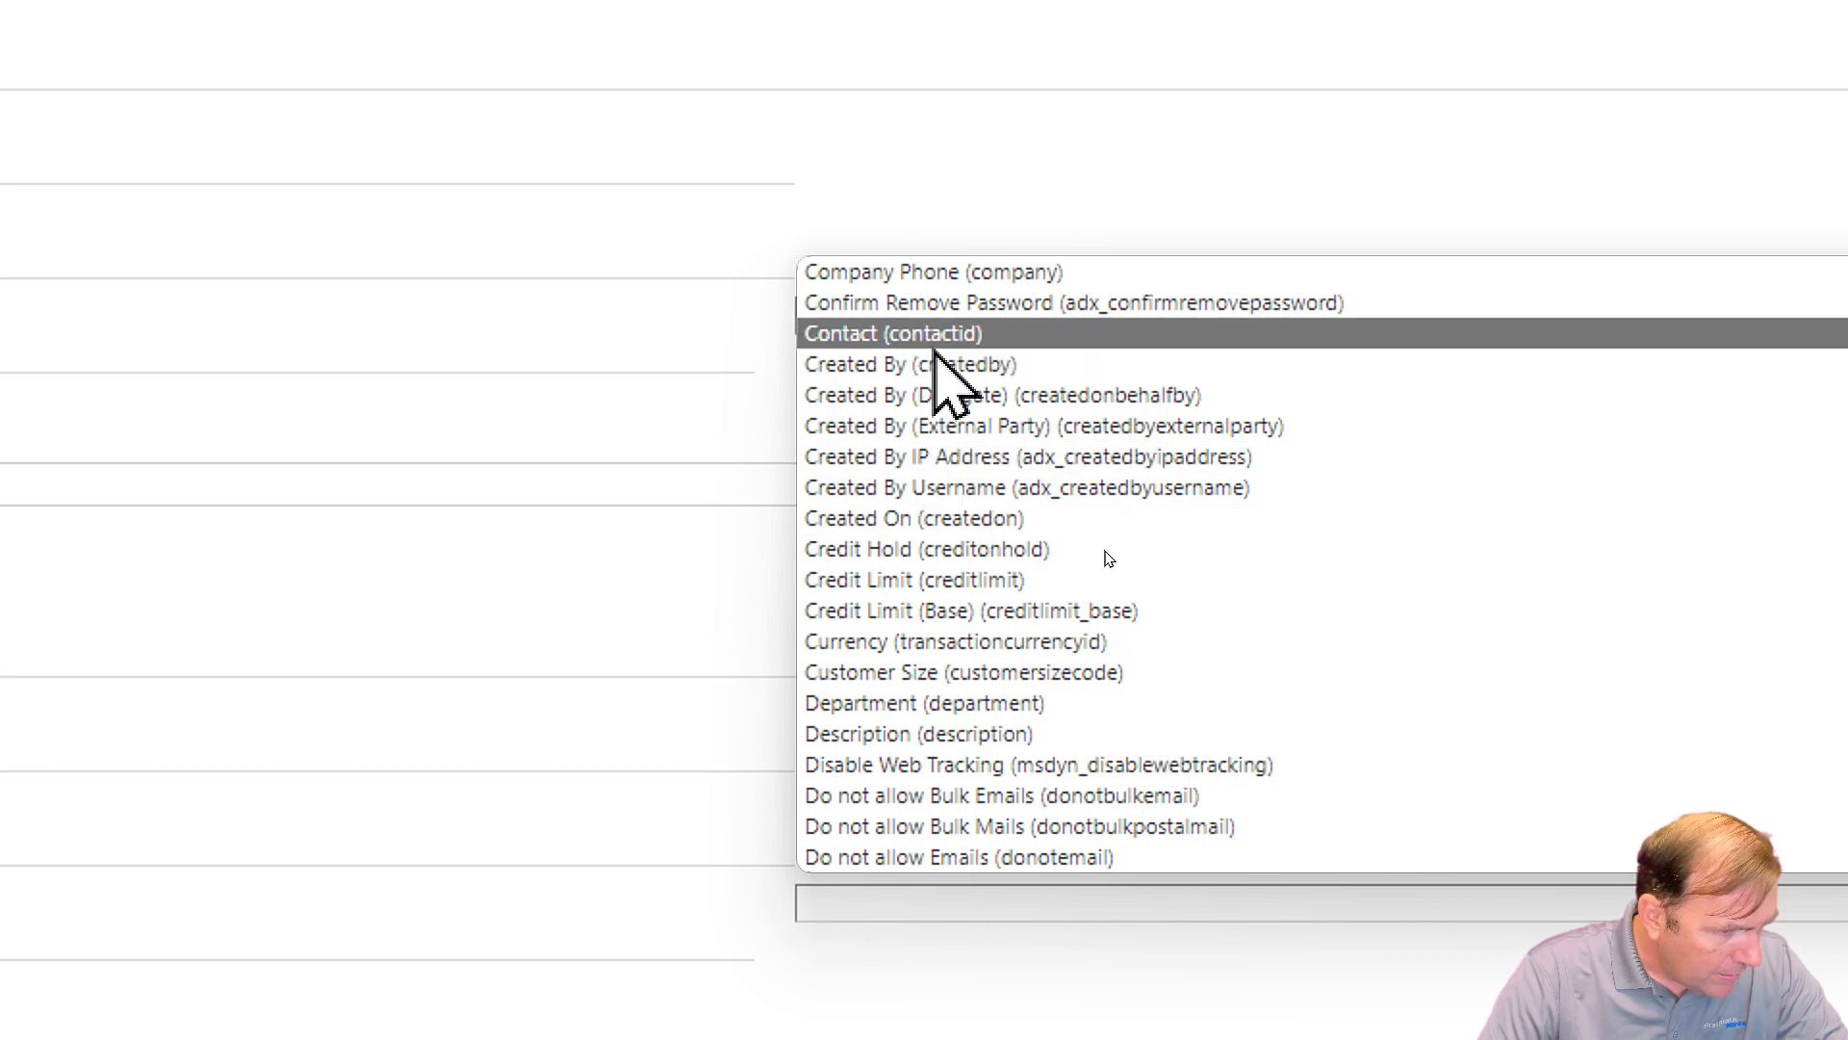
pyautogui.scroll(1, 999, 354)
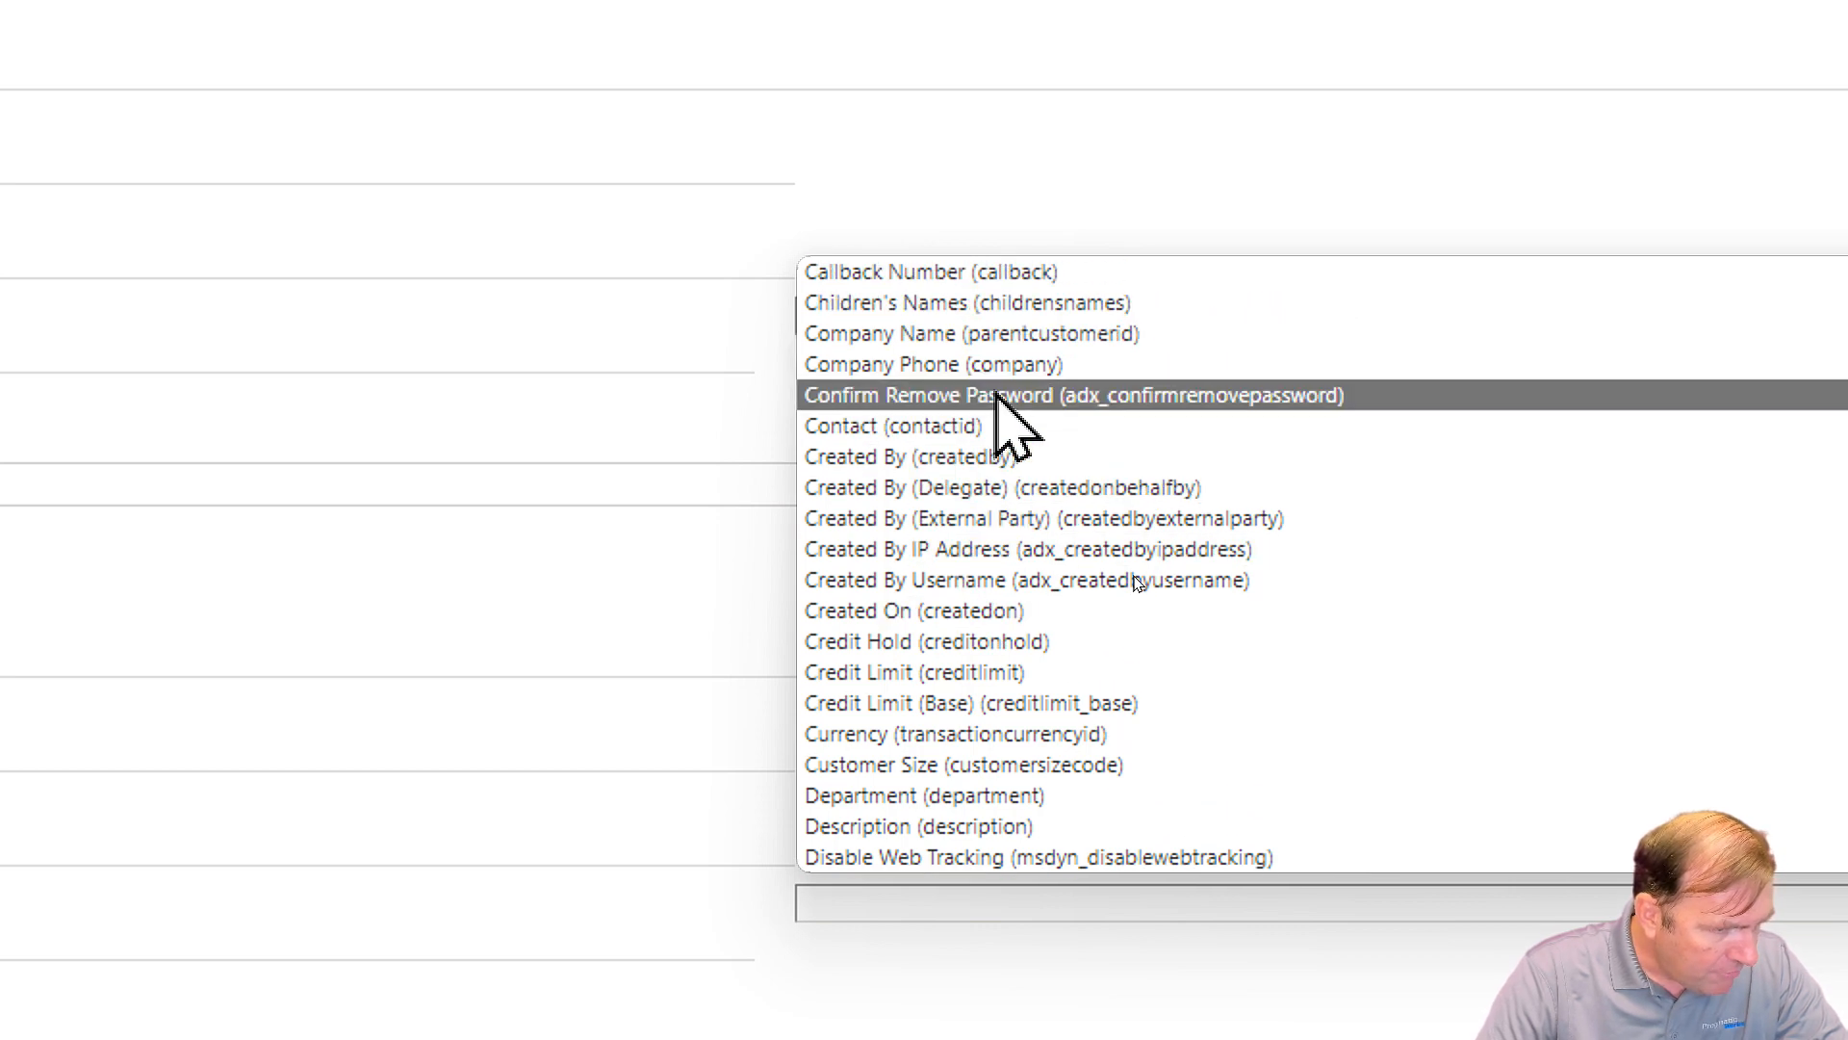
pyautogui.click(988, 335)
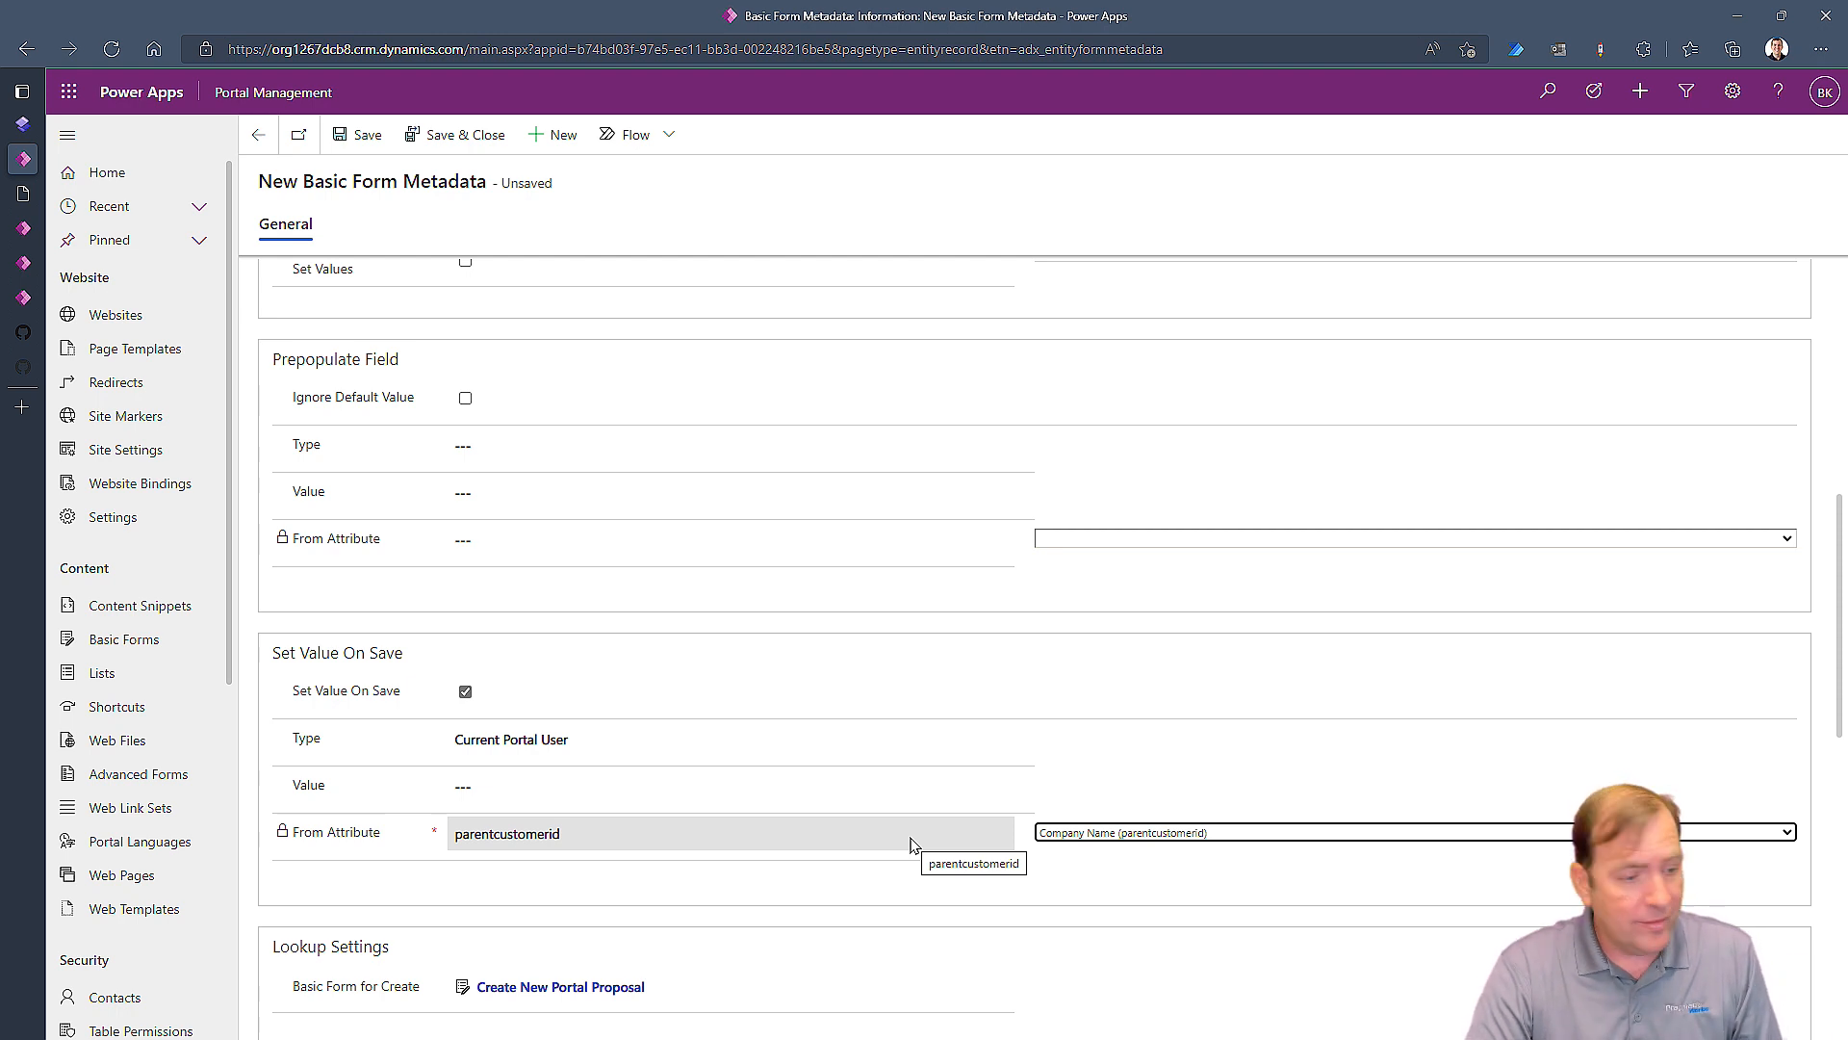
pyautogui.scroll(-3, 743, 921)
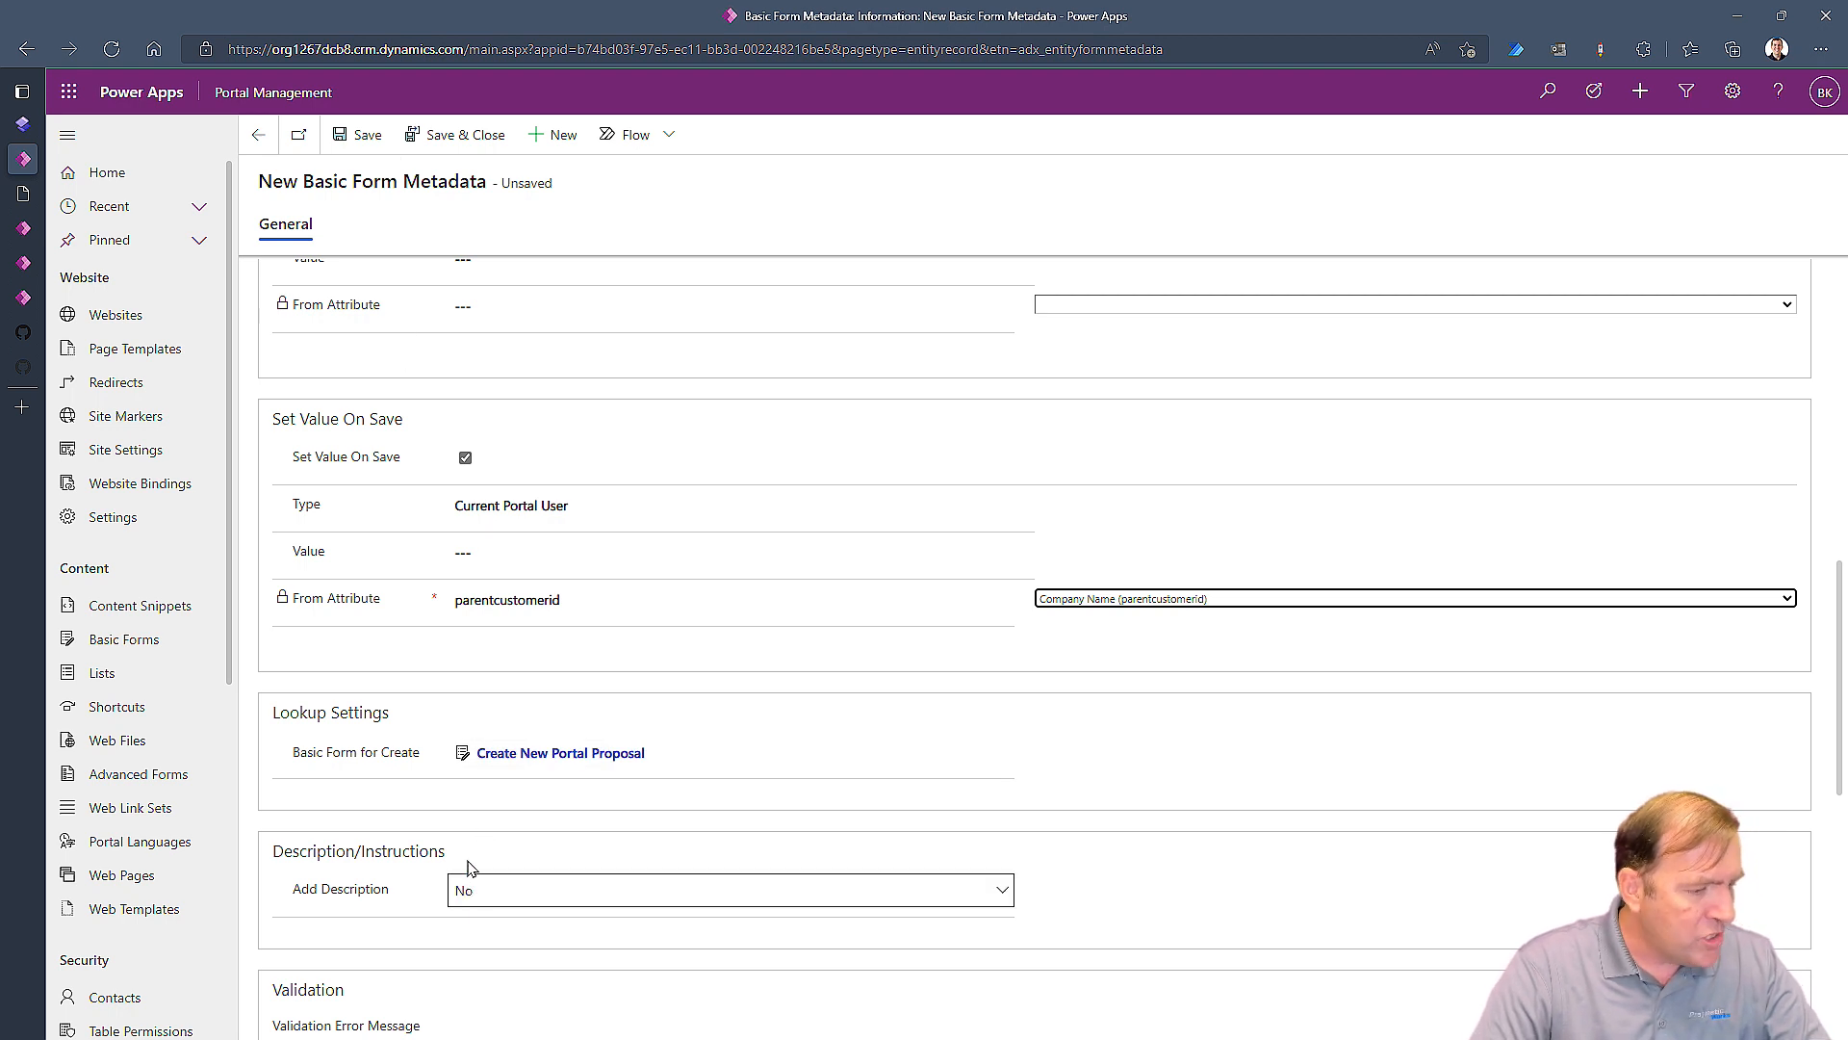
# Step: Save and close the Vendor metadata record, and check the commands available for it in the basic form's metadata list
pyautogui.click(480, 135)
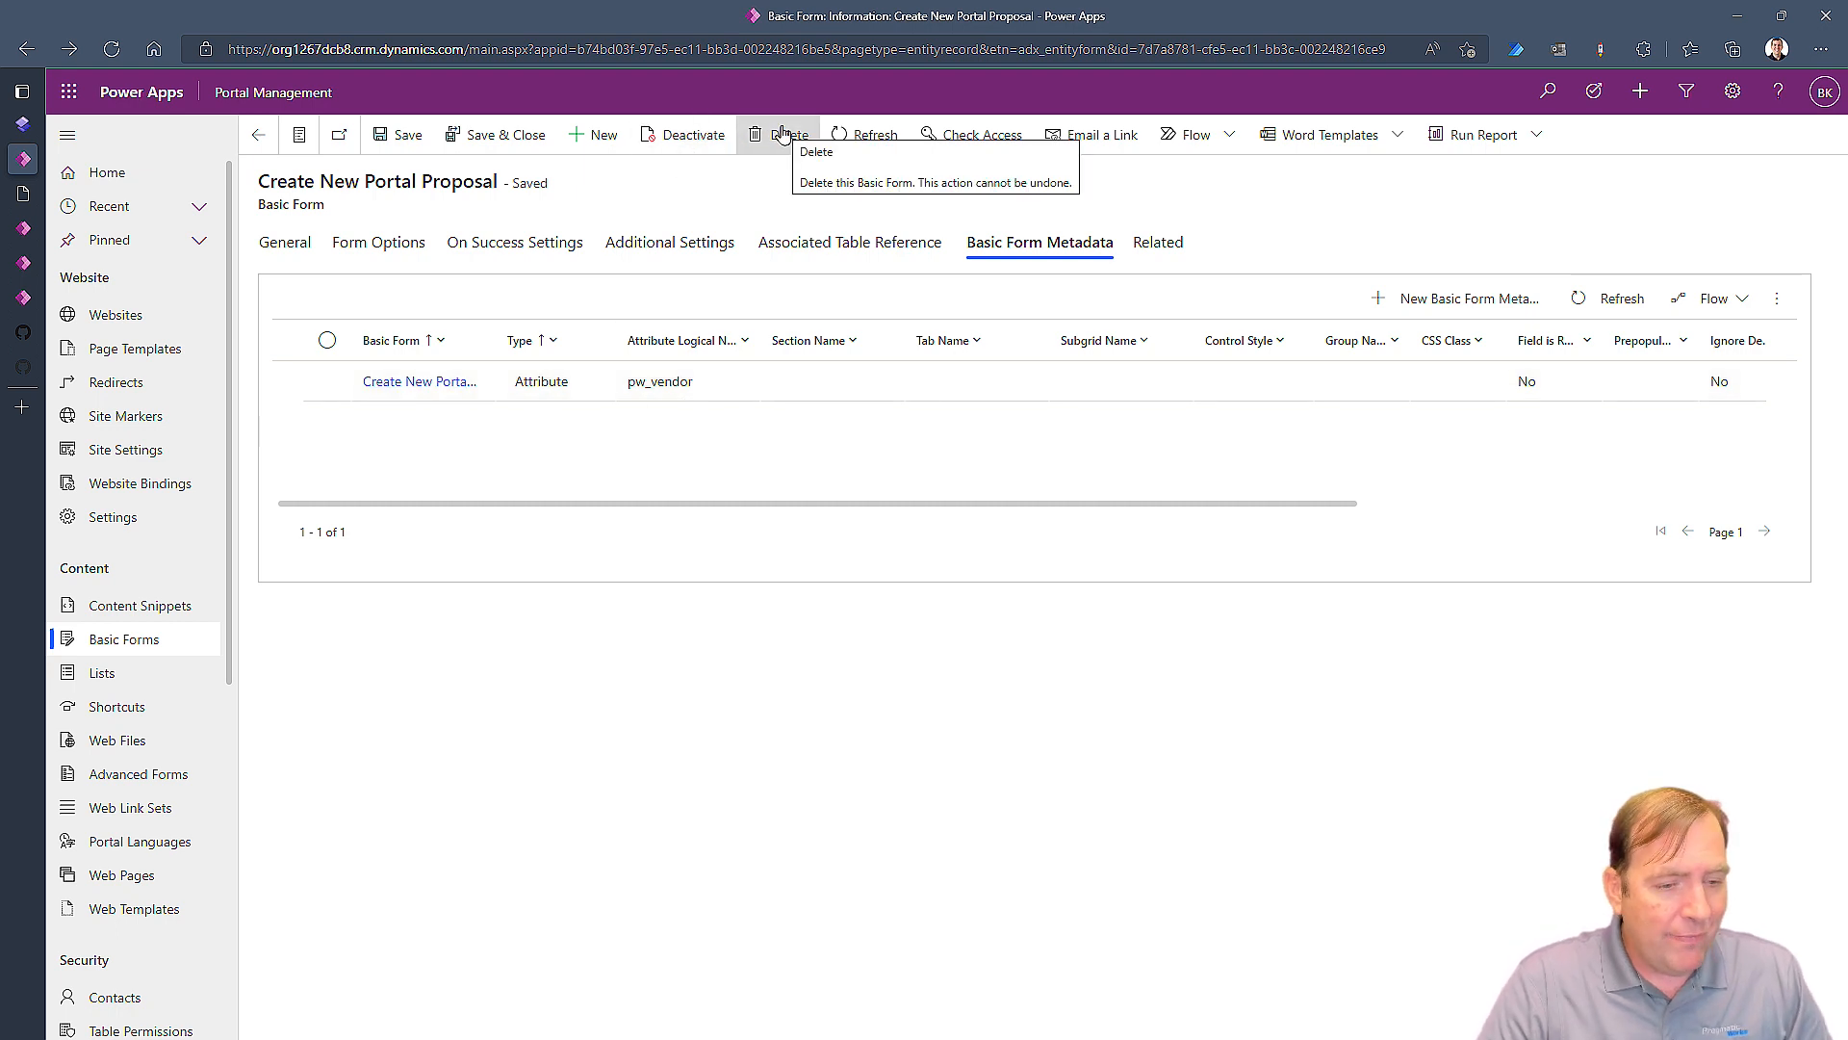
pyautogui.click(328, 383)
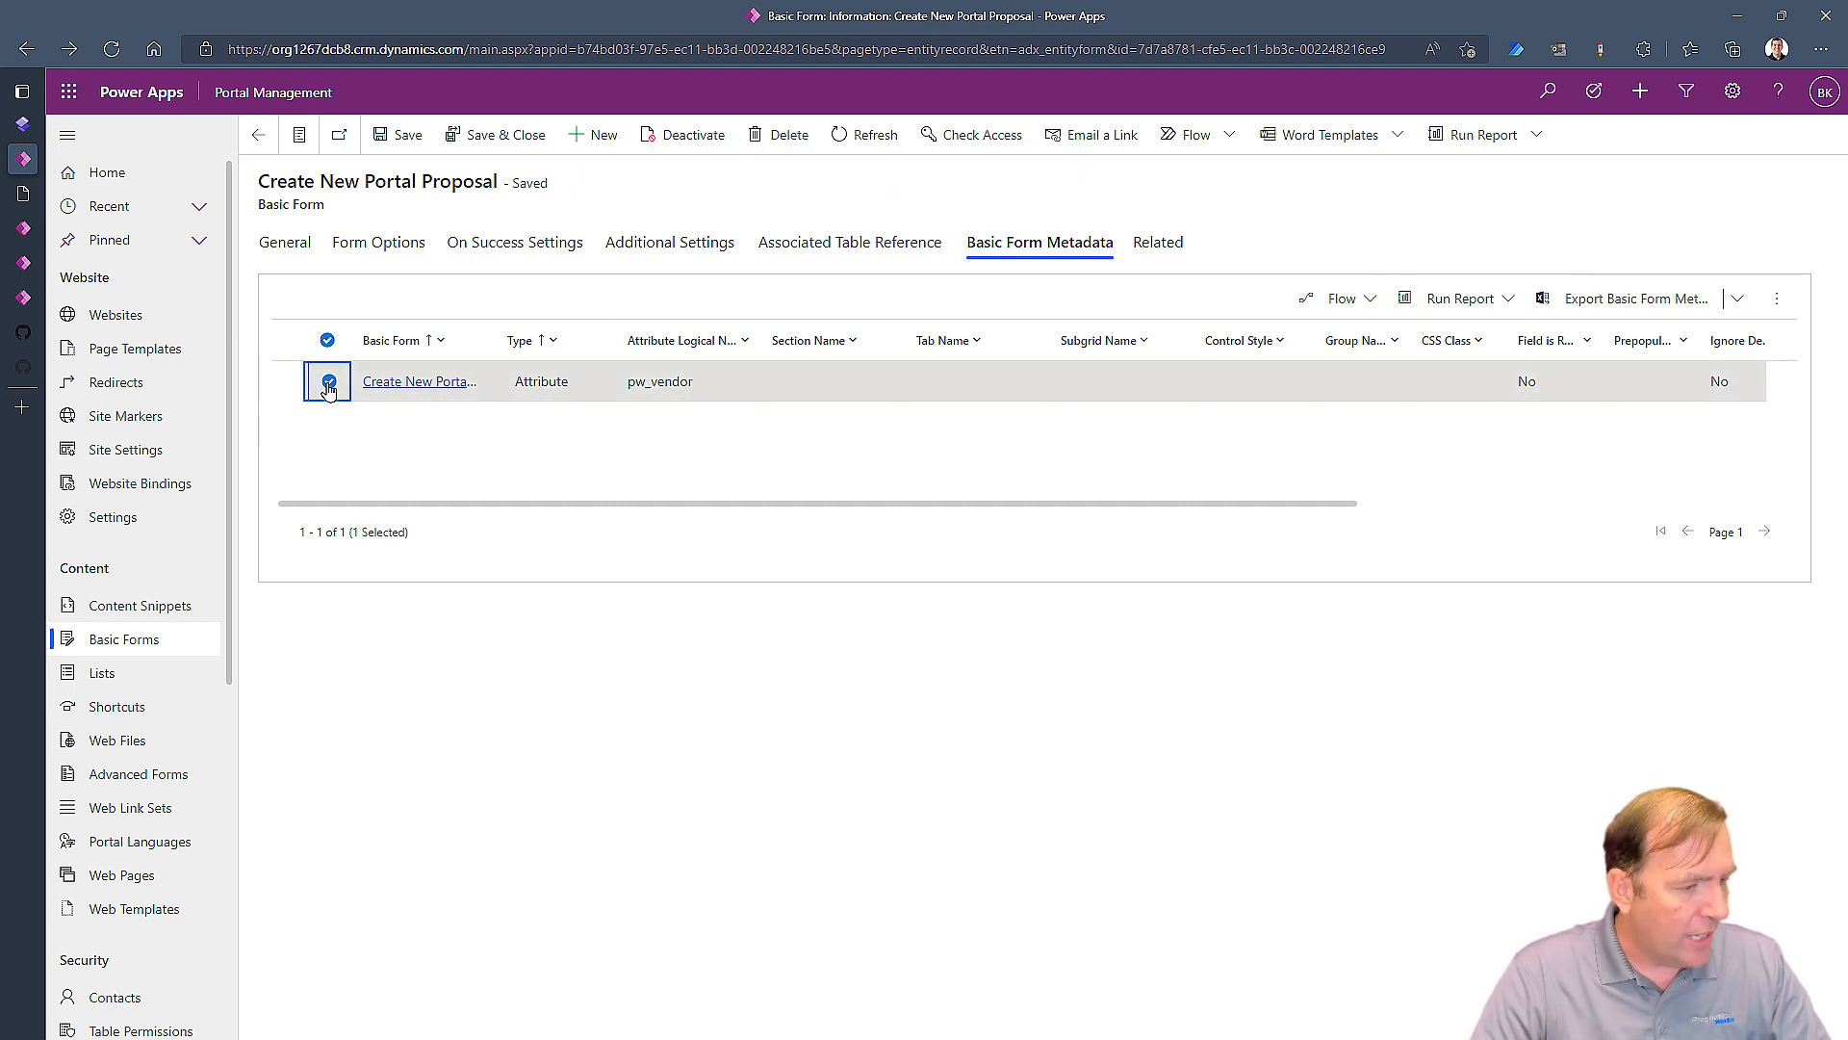
pyautogui.click(1776, 303)
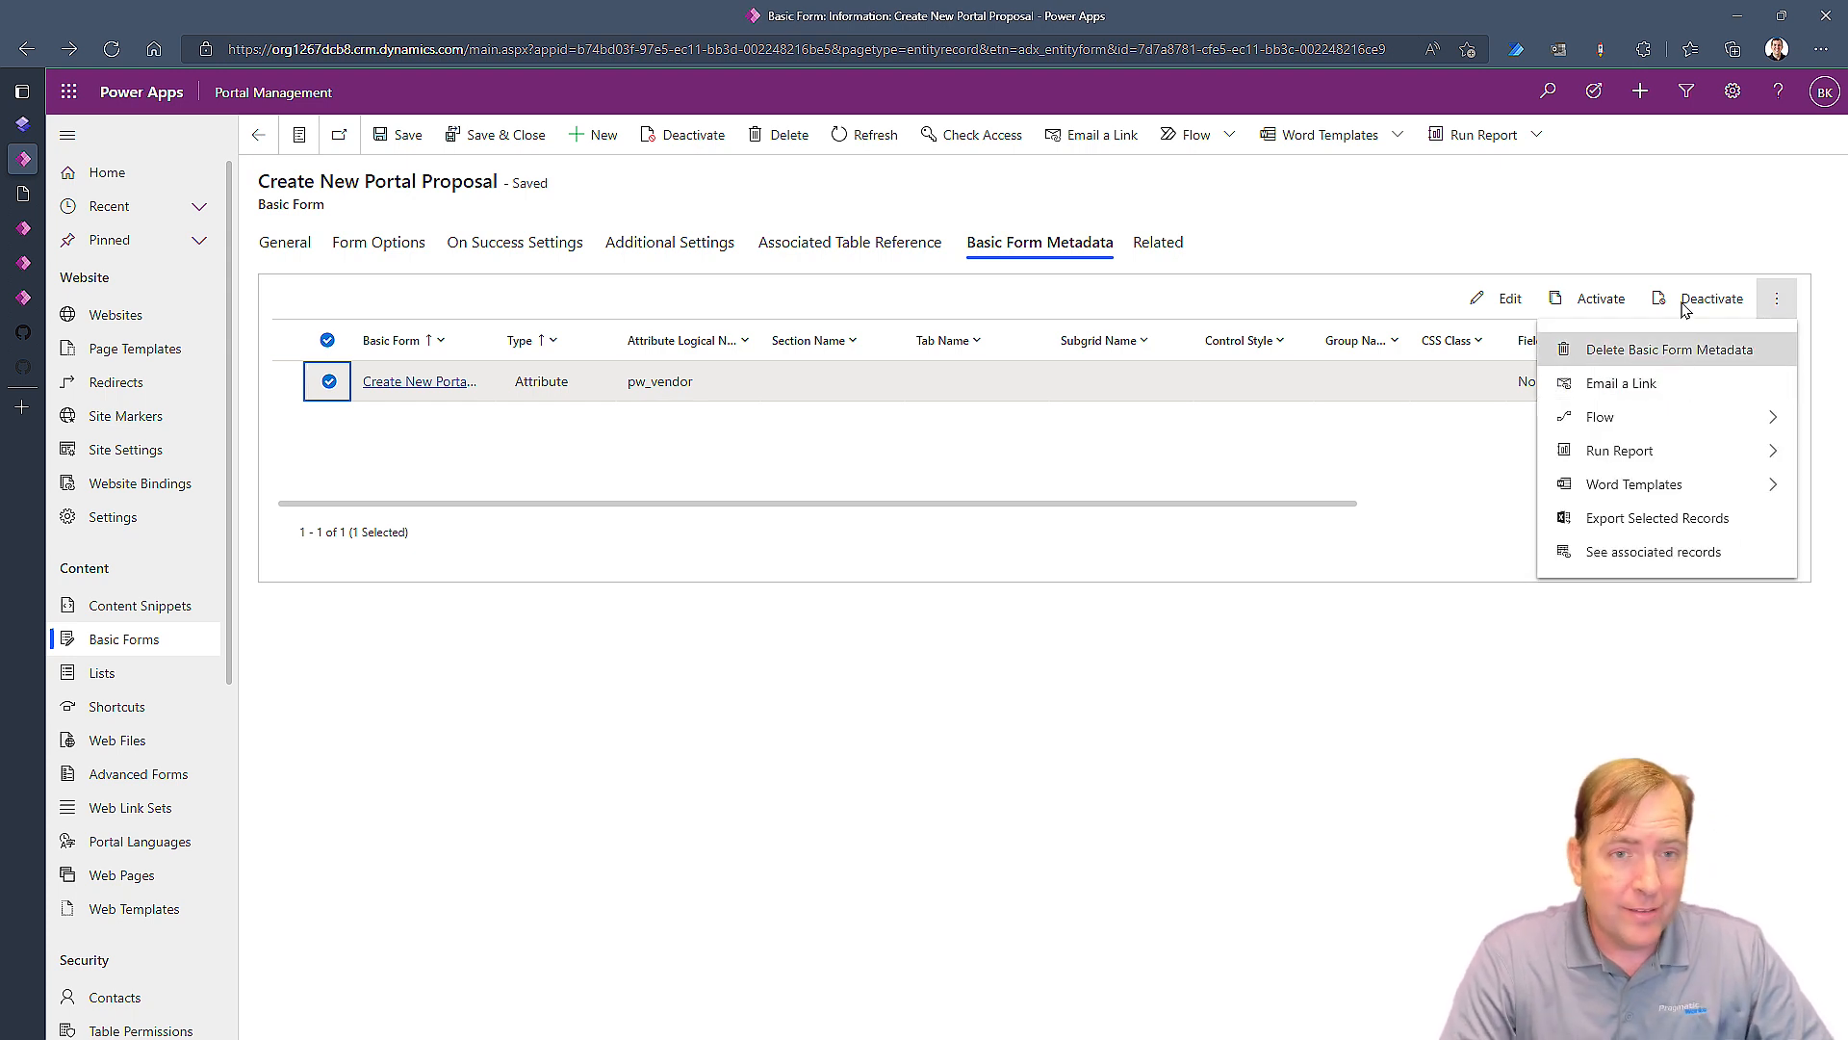
pyautogui.click(1682, 220)
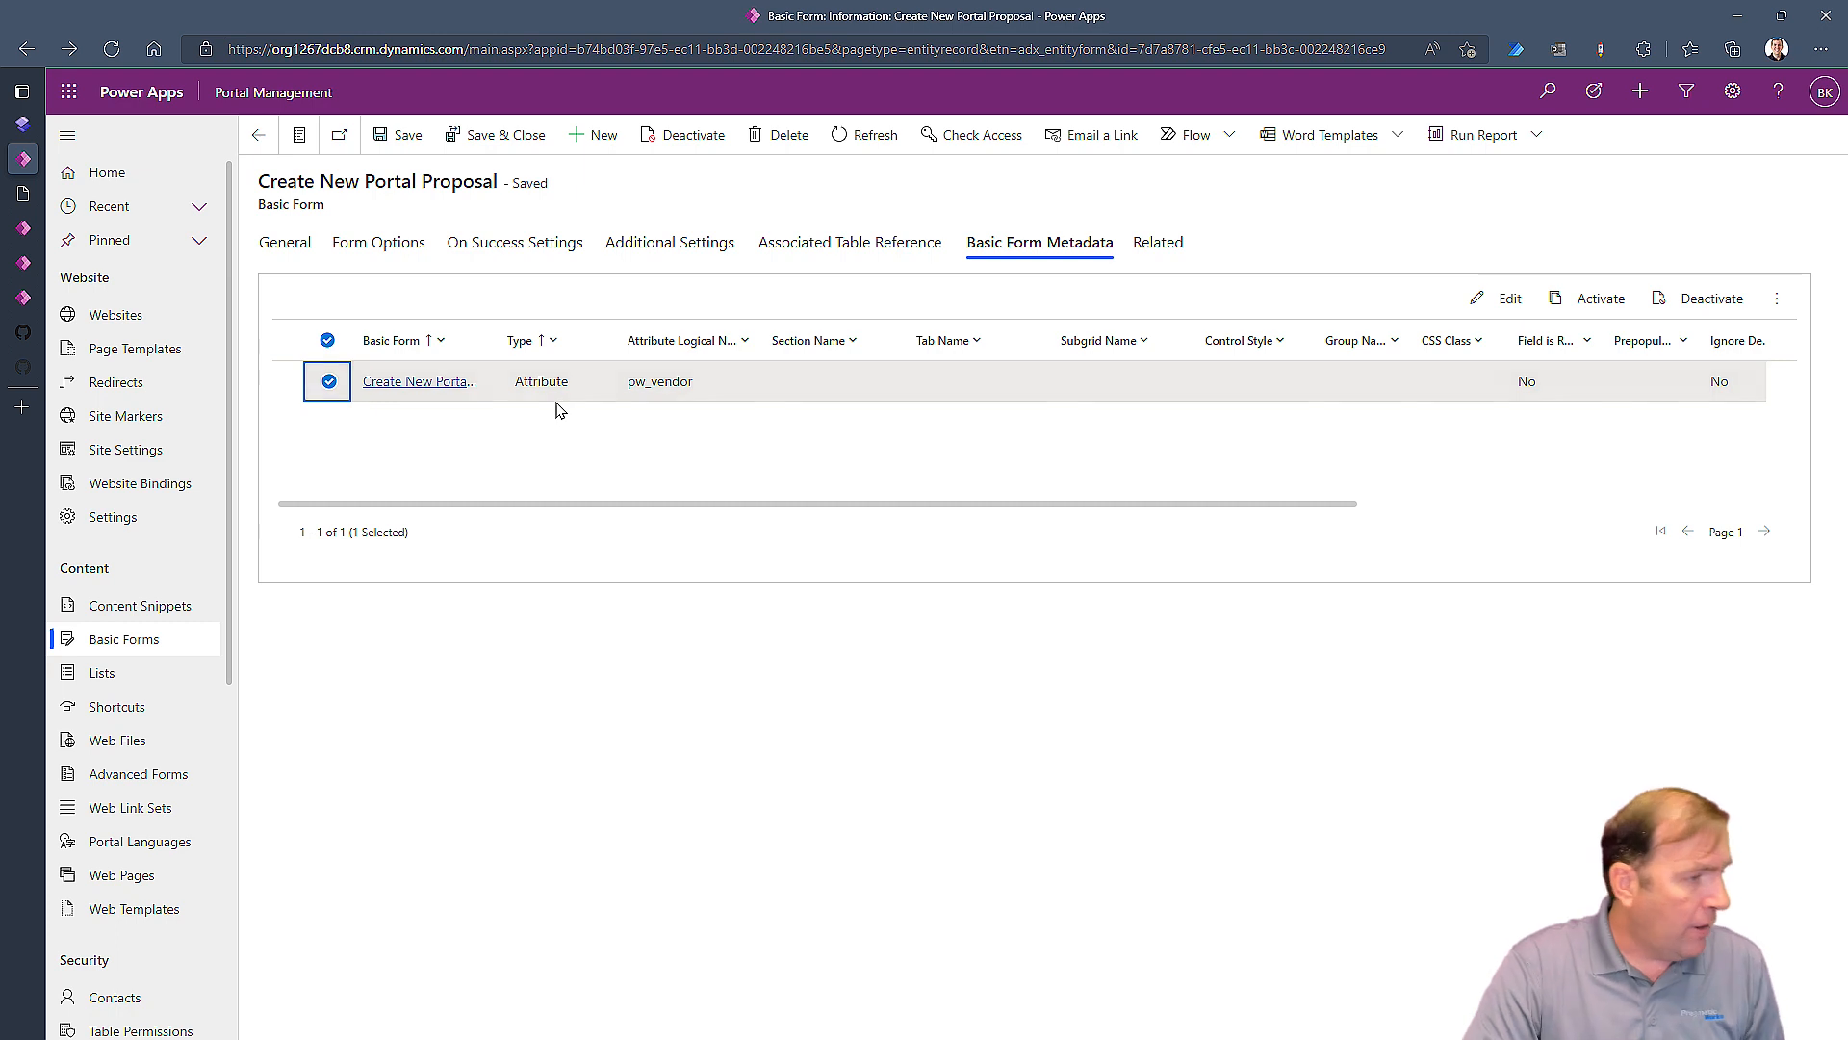
# Step: Remove the Applicant and Vendor fields from the Proposal table's Portal Proposal main form, and save and publish the form
pyautogui.click(32, 231)
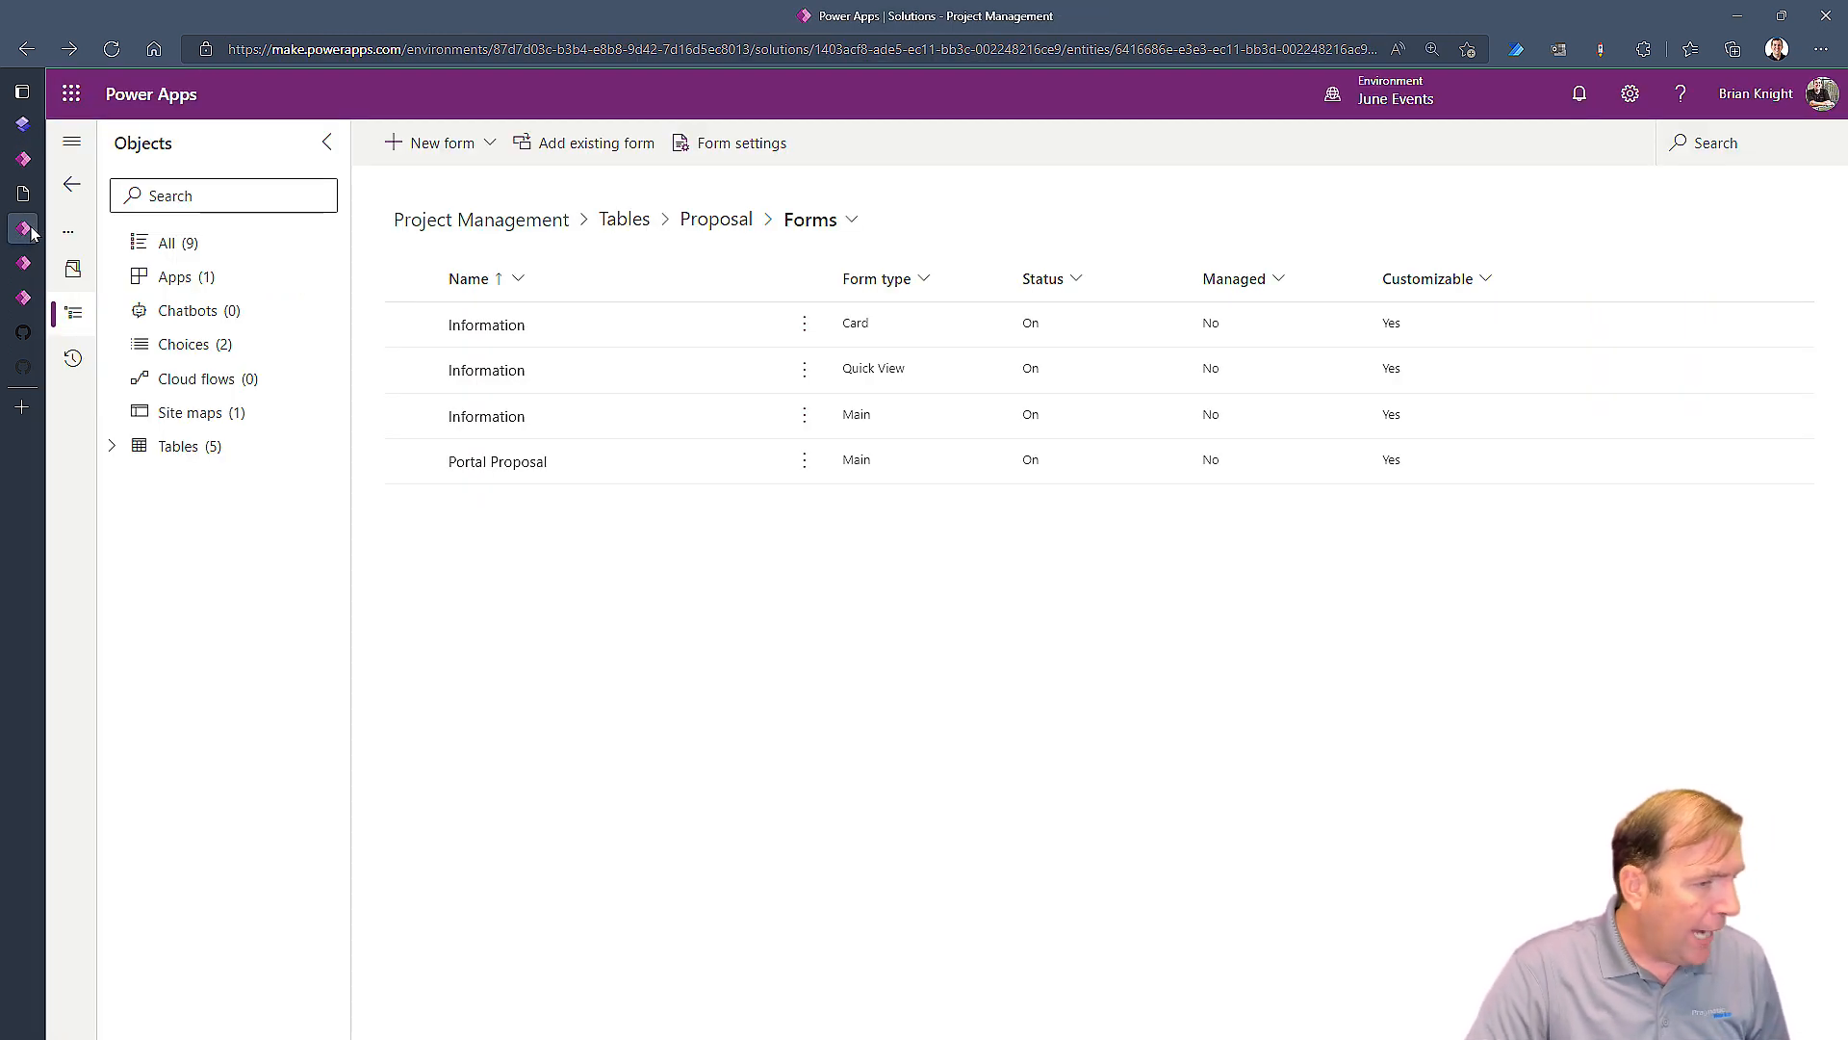
pyautogui.click(501, 468)
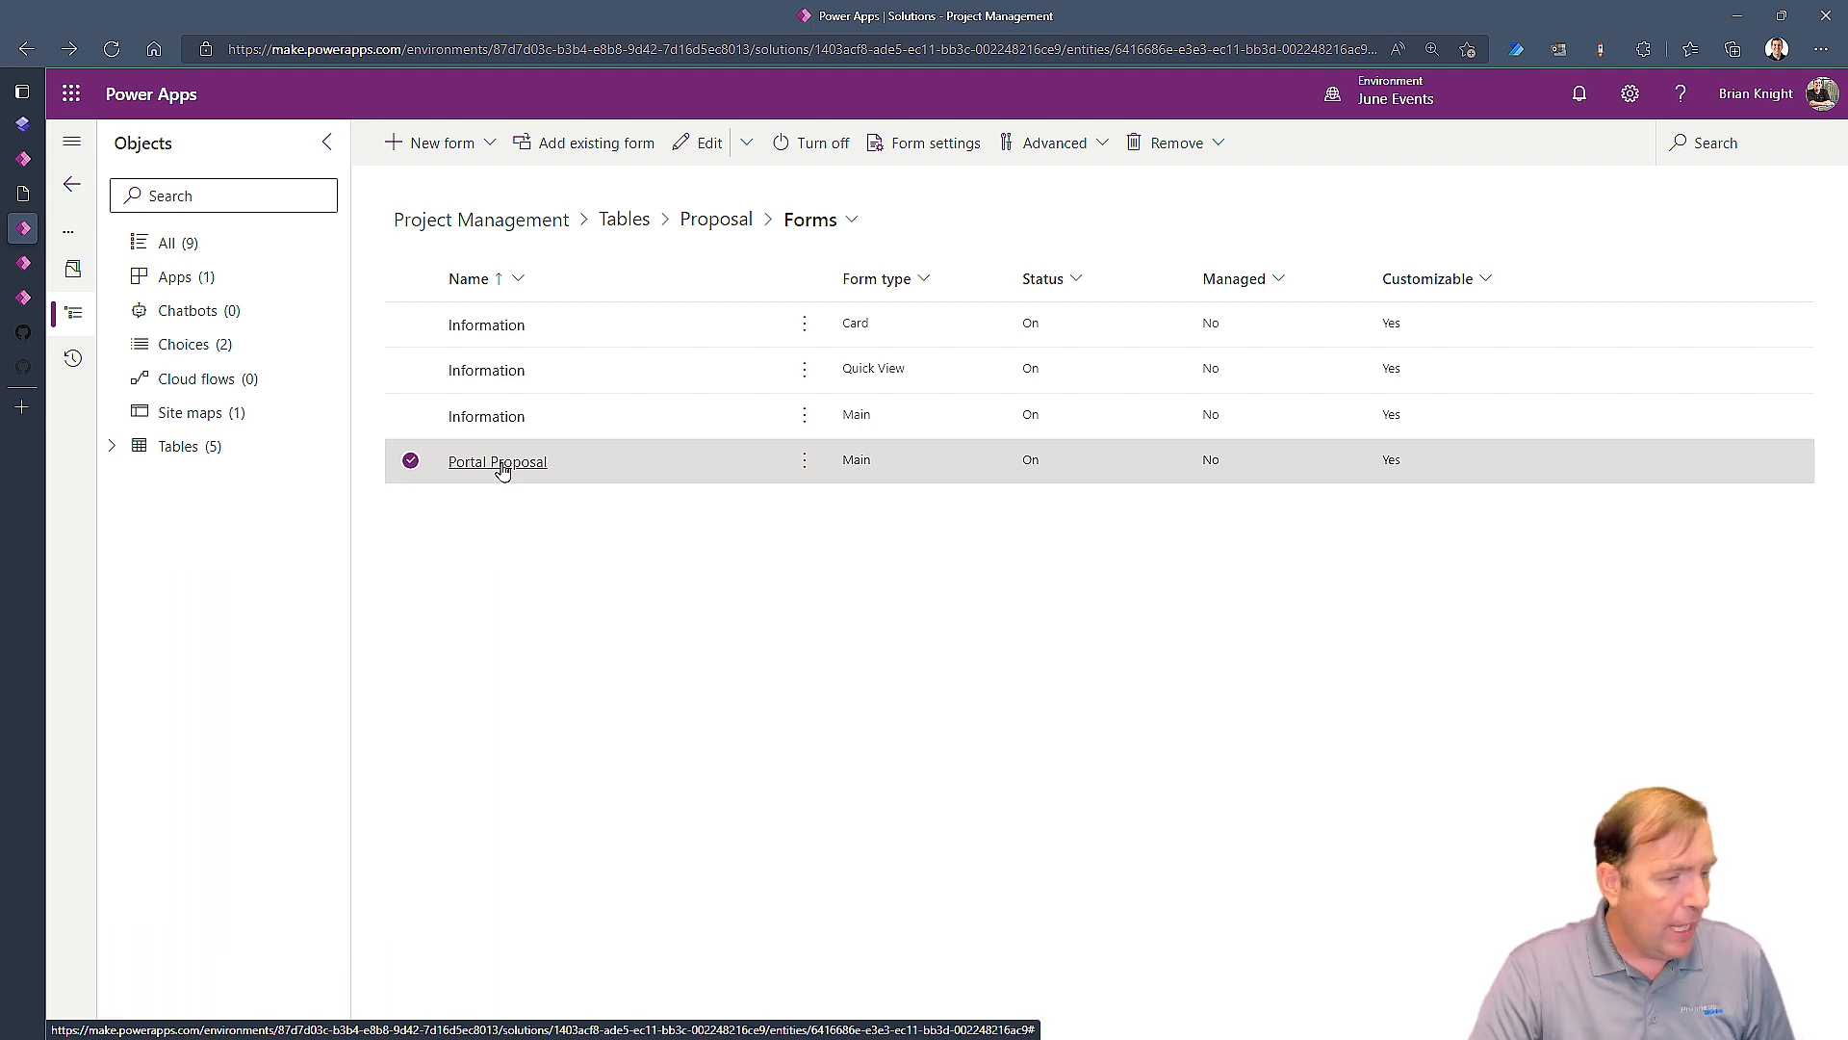
pyautogui.click(502, 463)
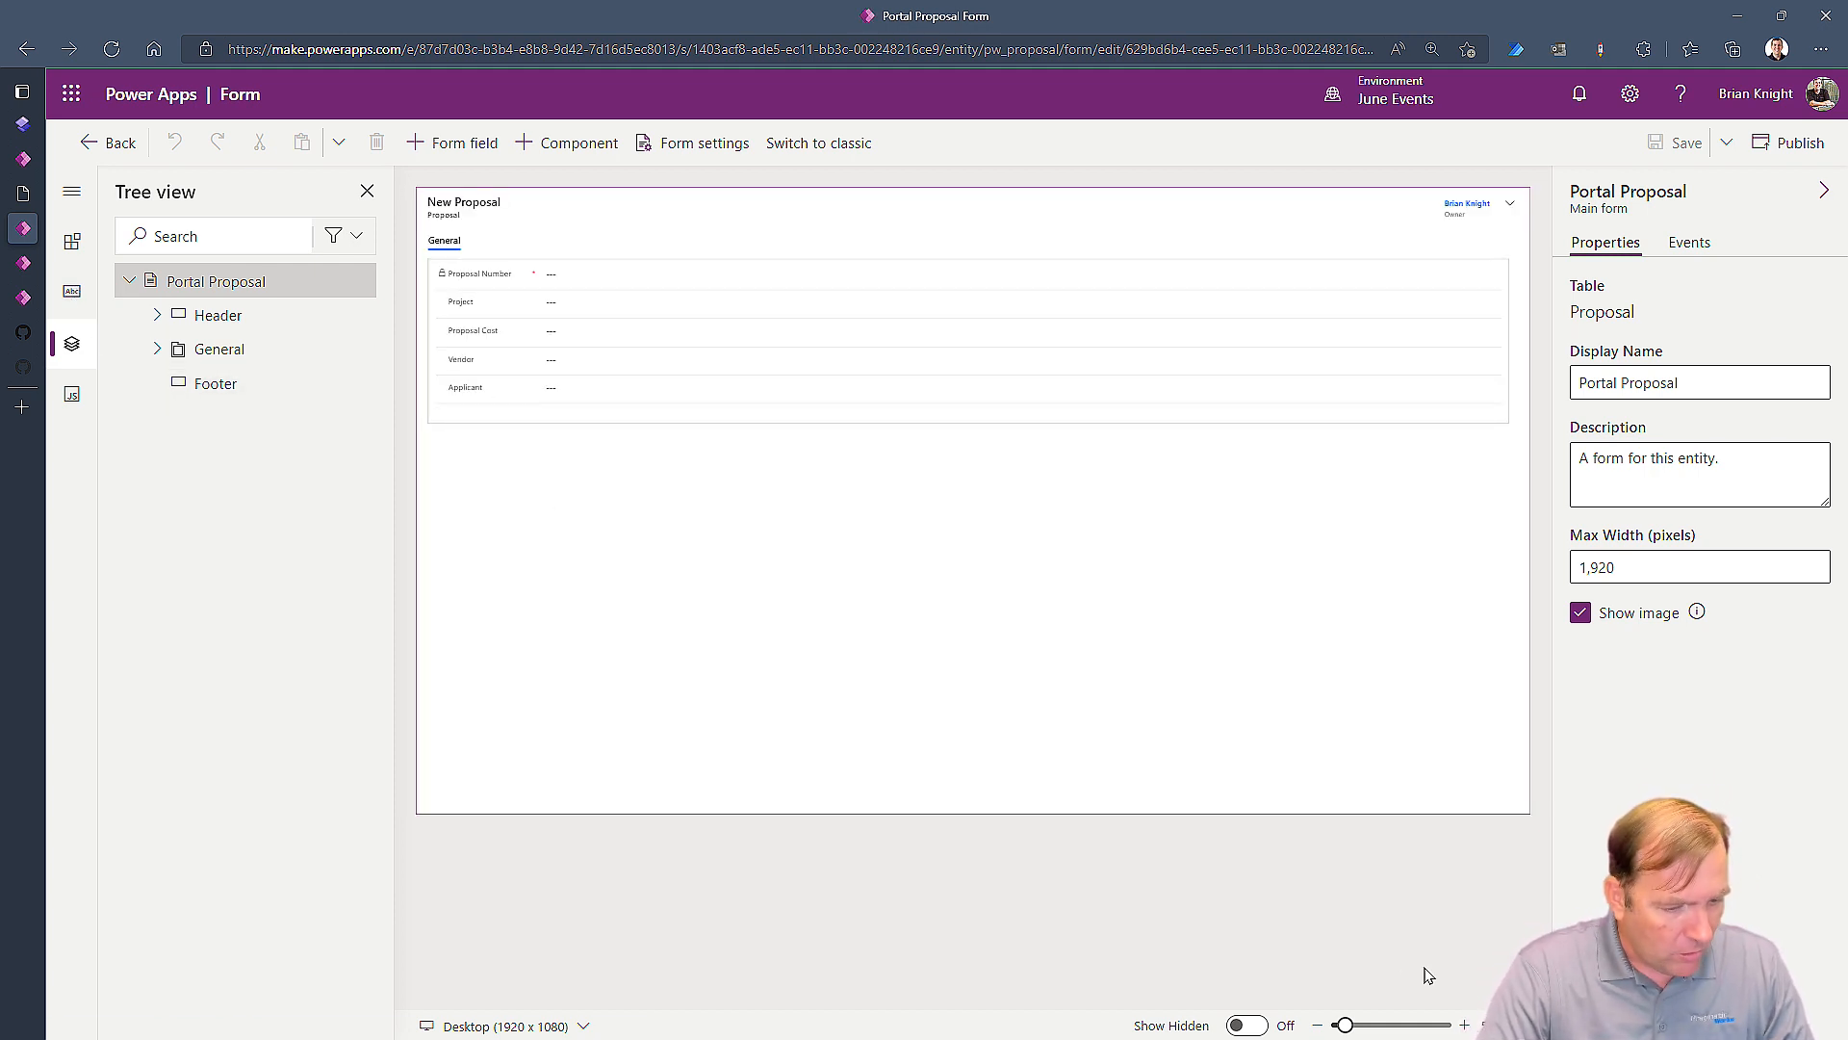
pyautogui.click(1381, 1024)
pyautogui.click(577, 807)
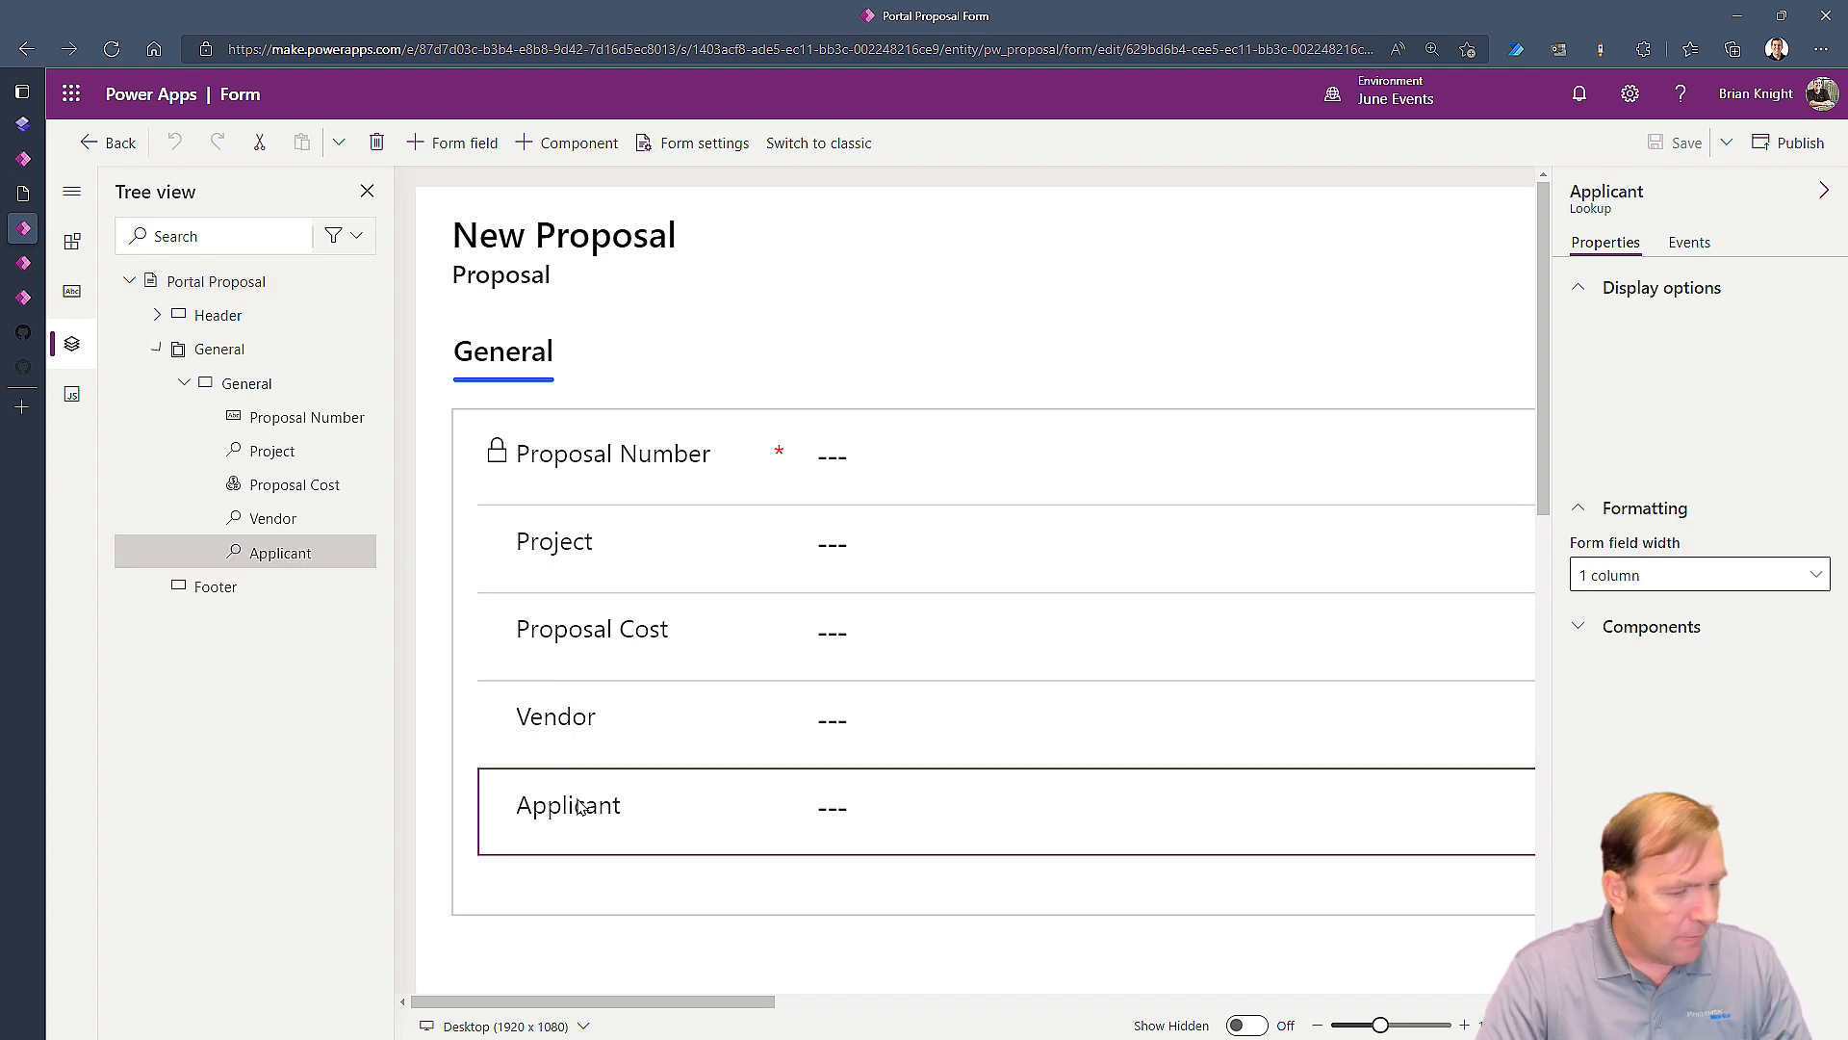
pyautogui.press('Delete')
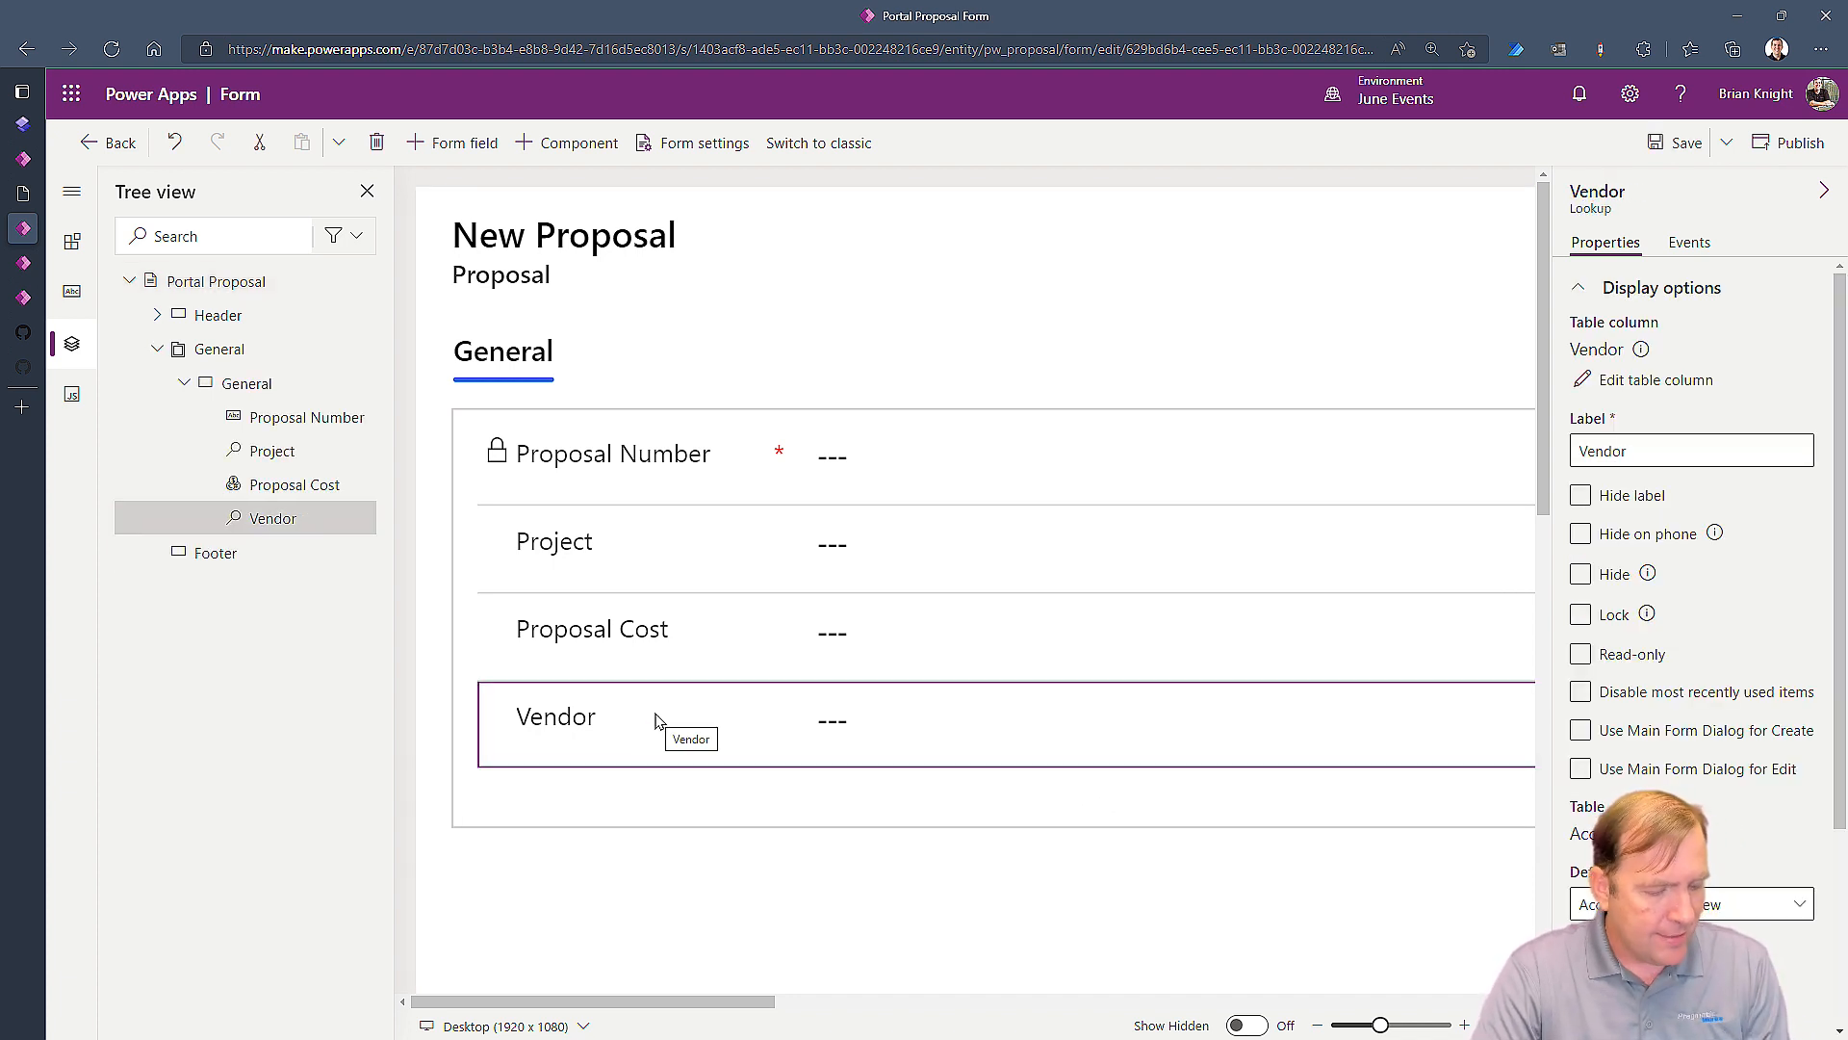
pyautogui.press('Delete')
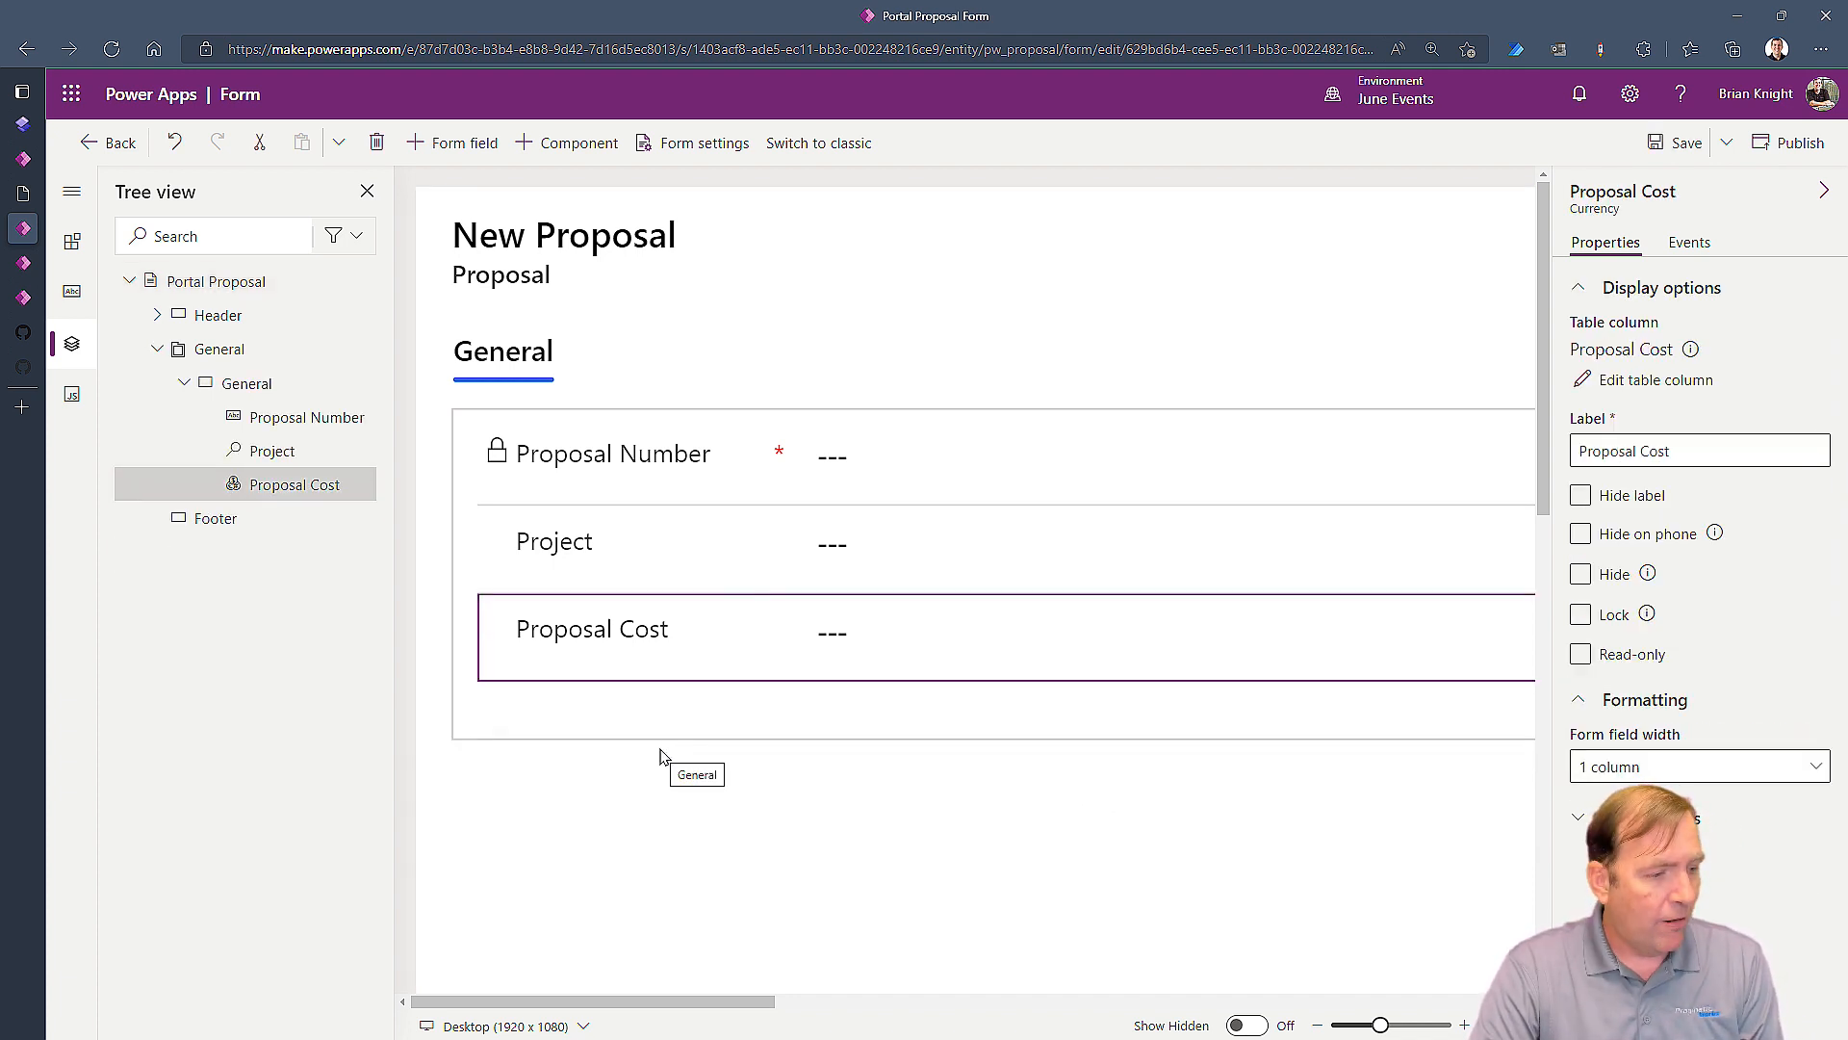
pyautogui.click(1683, 148)
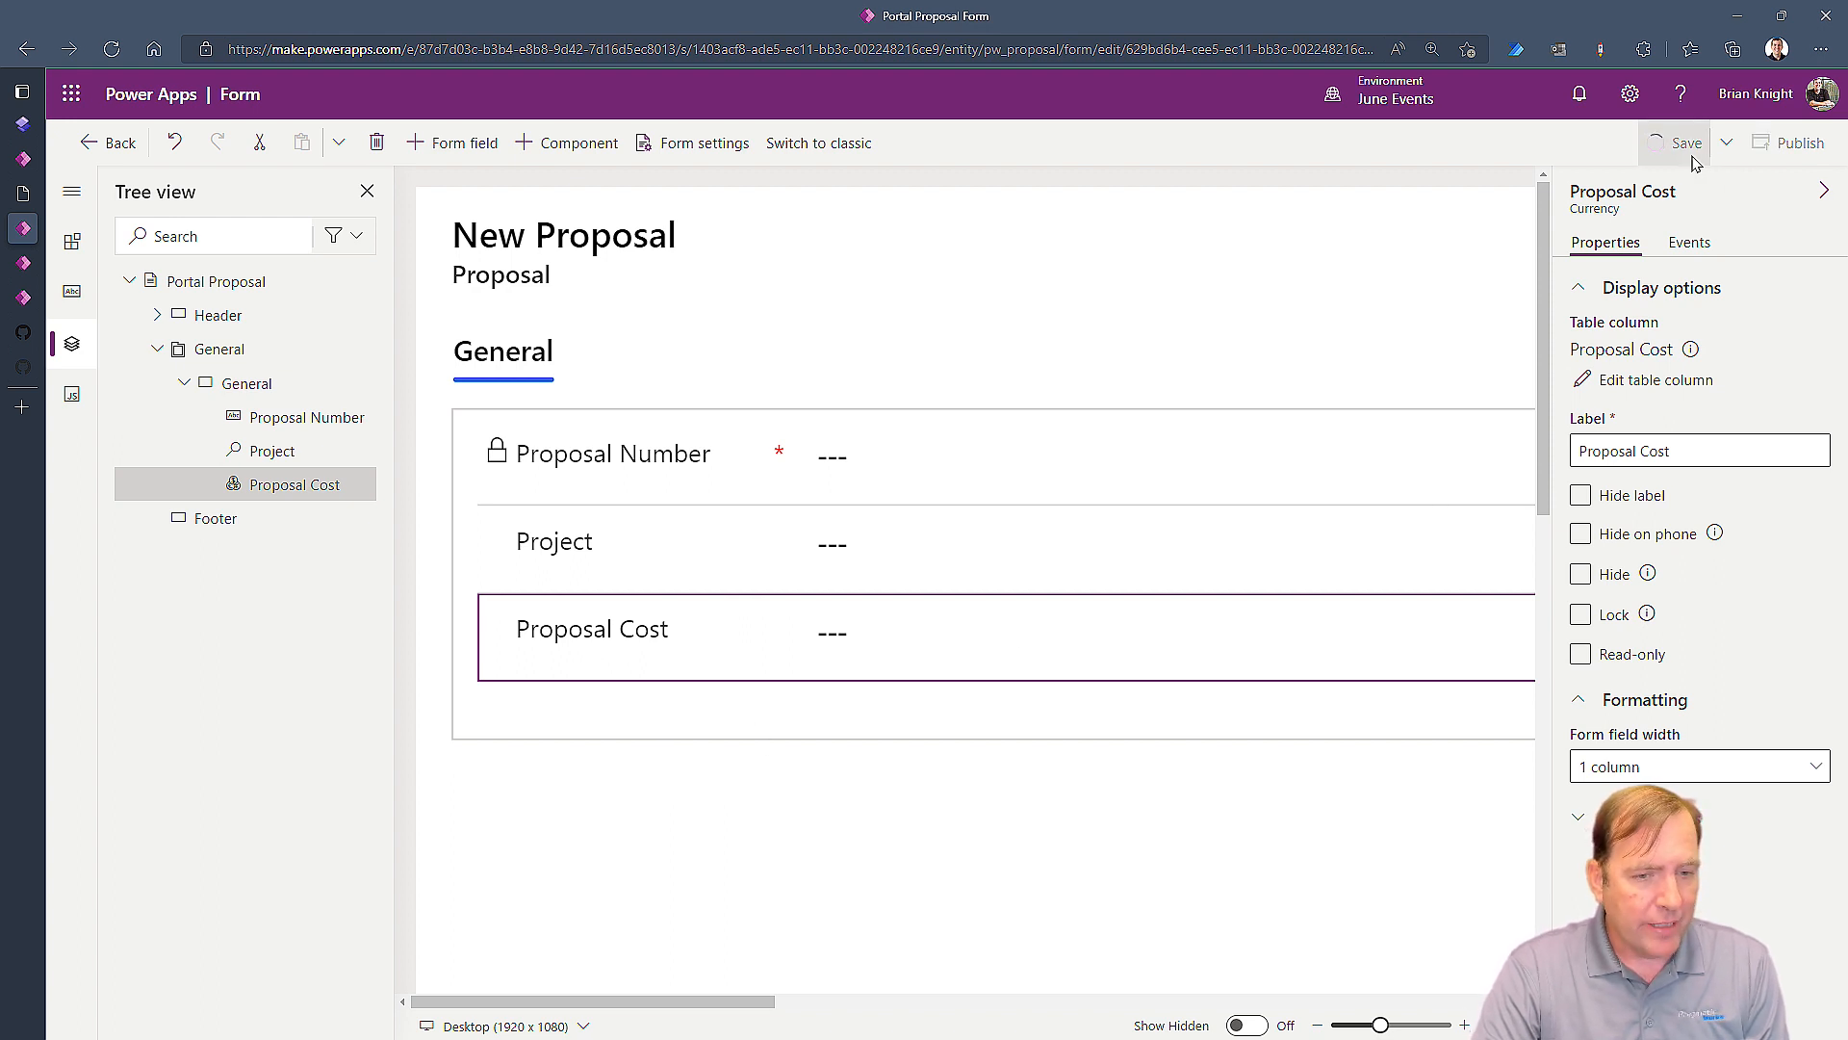
pyautogui.click(1792, 147)
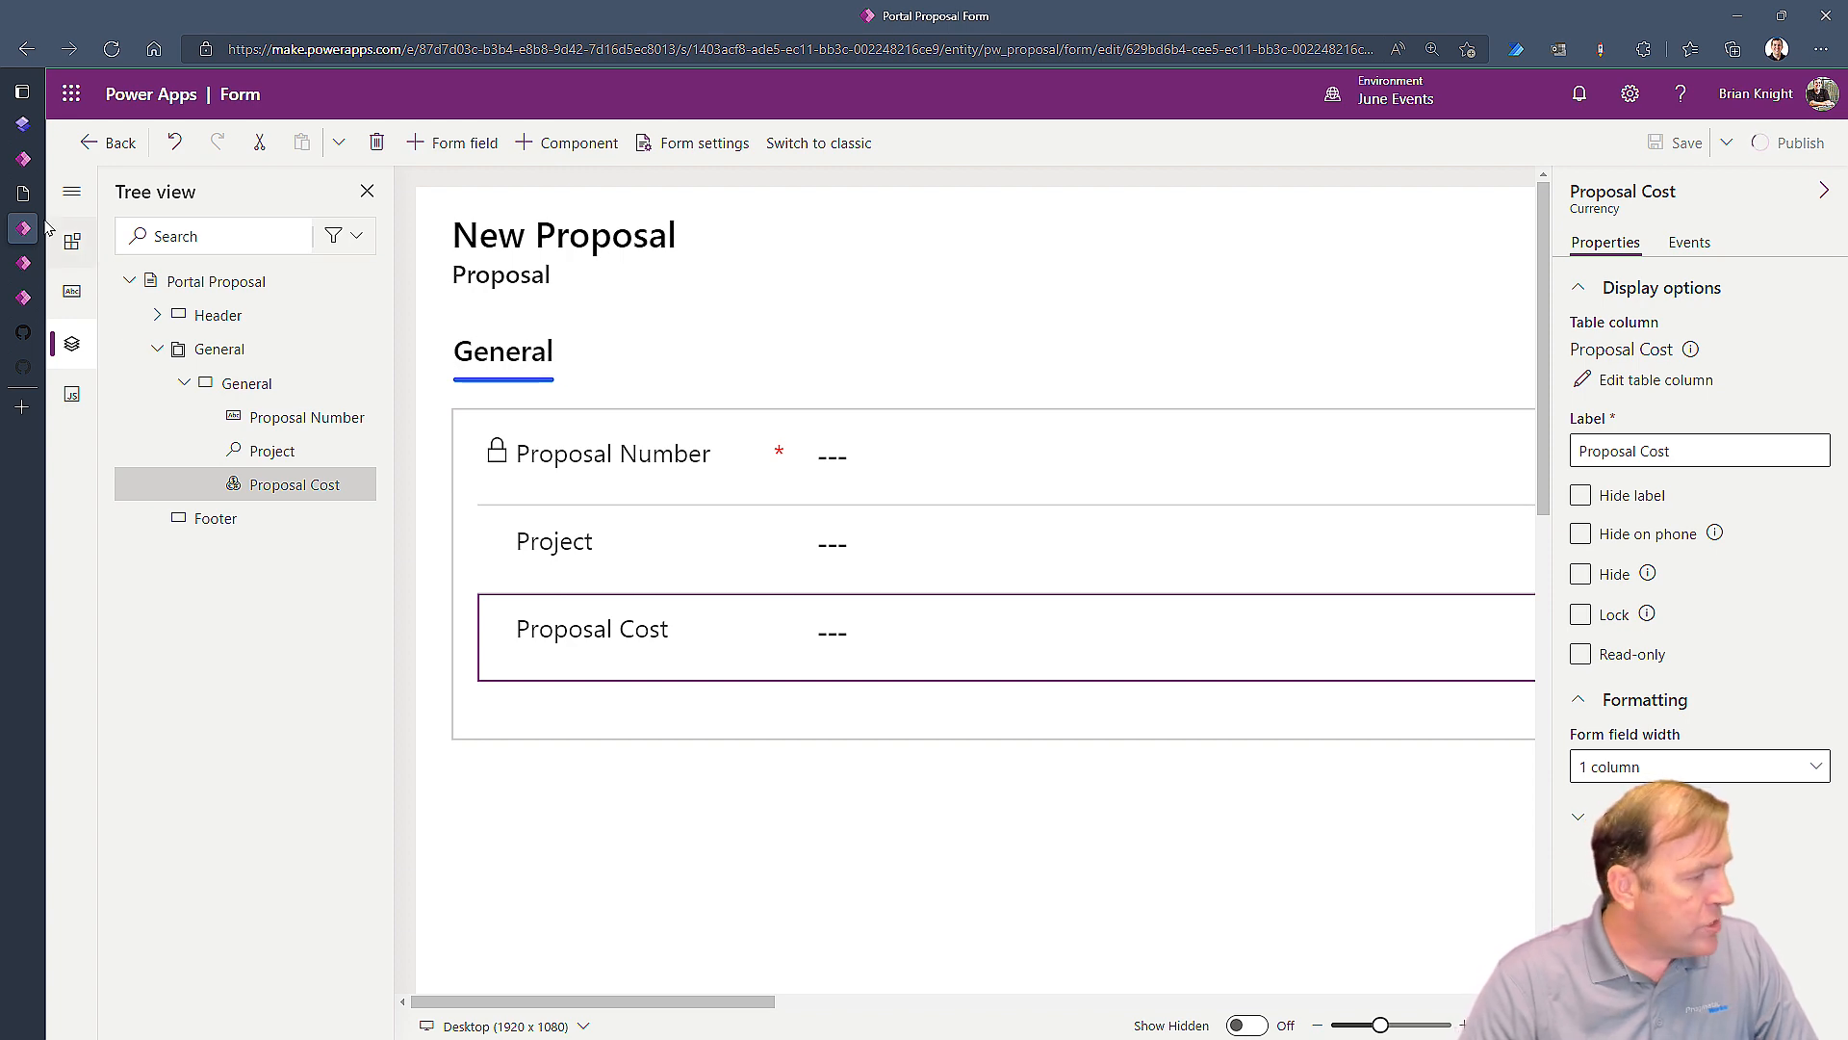
# Step: Switch to Power Pages, sync the Project Origination site, and preview the New Proposal page at desktop size
pyautogui.moveTo(27, 159)
pyautogui.click(36, 127)
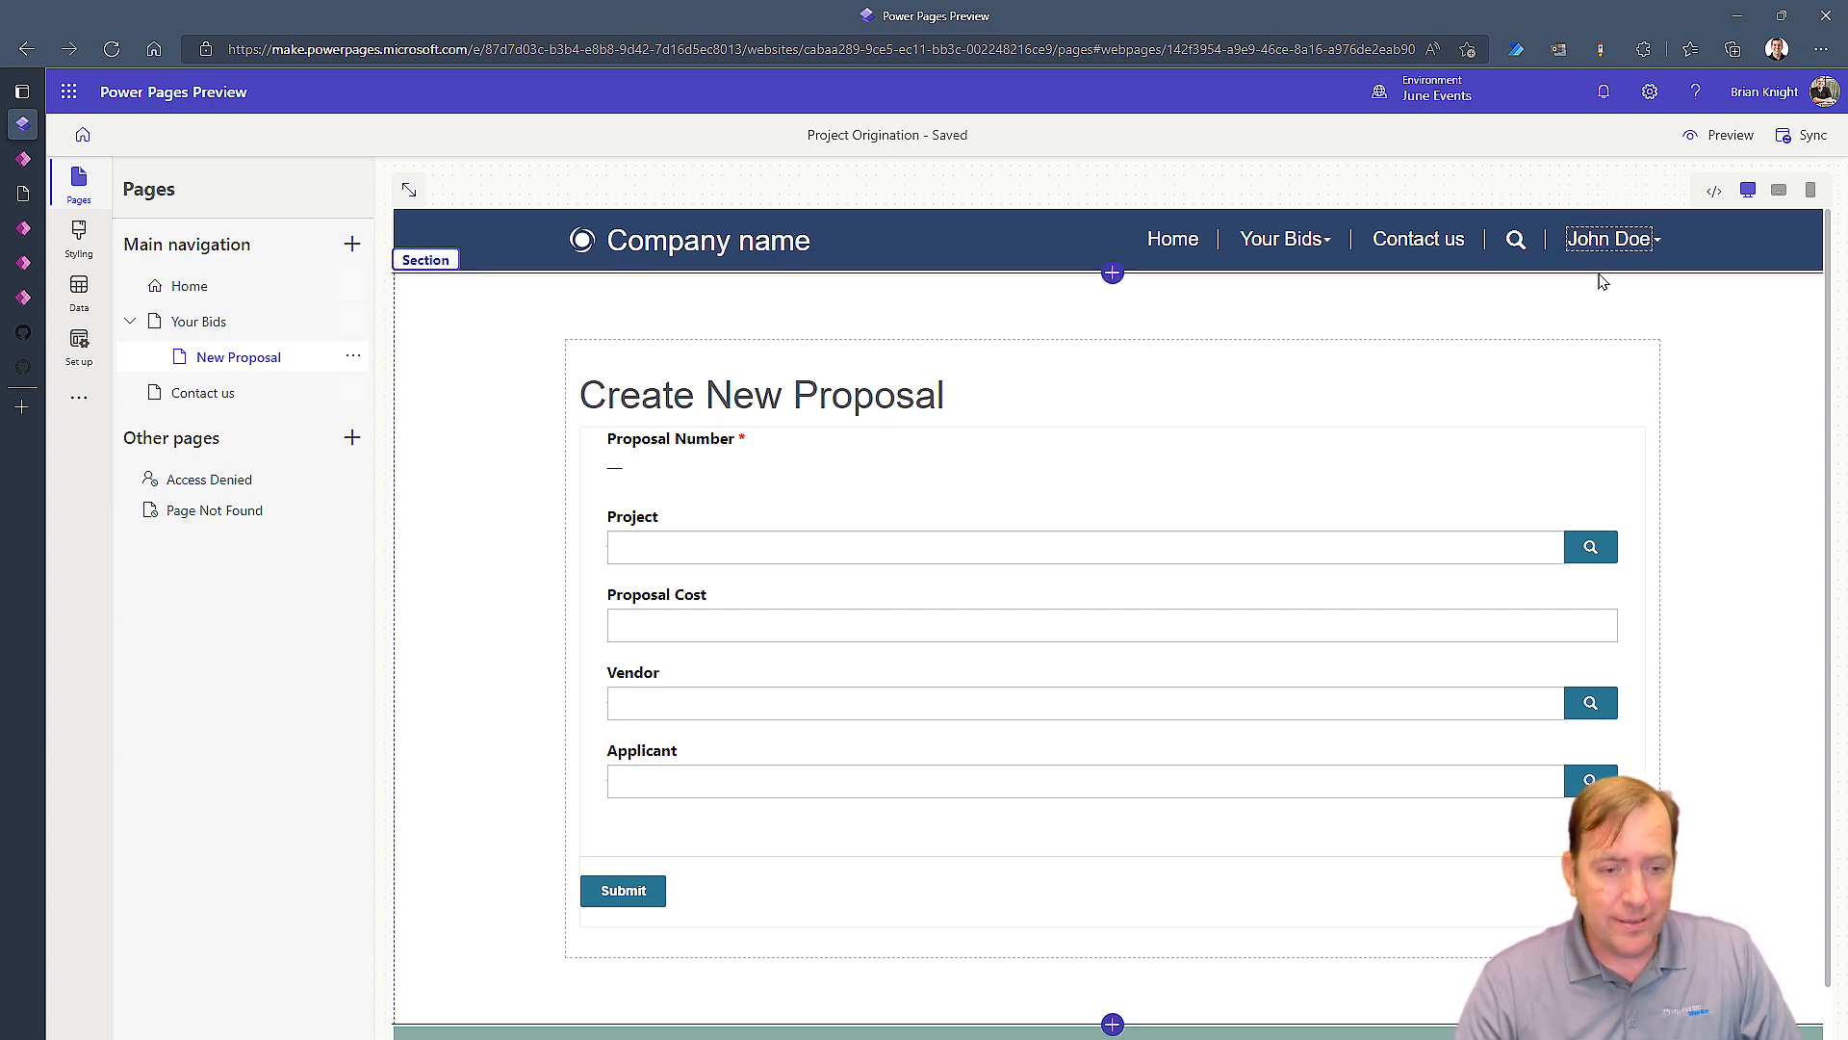
pyautogui.click(1803, 136)
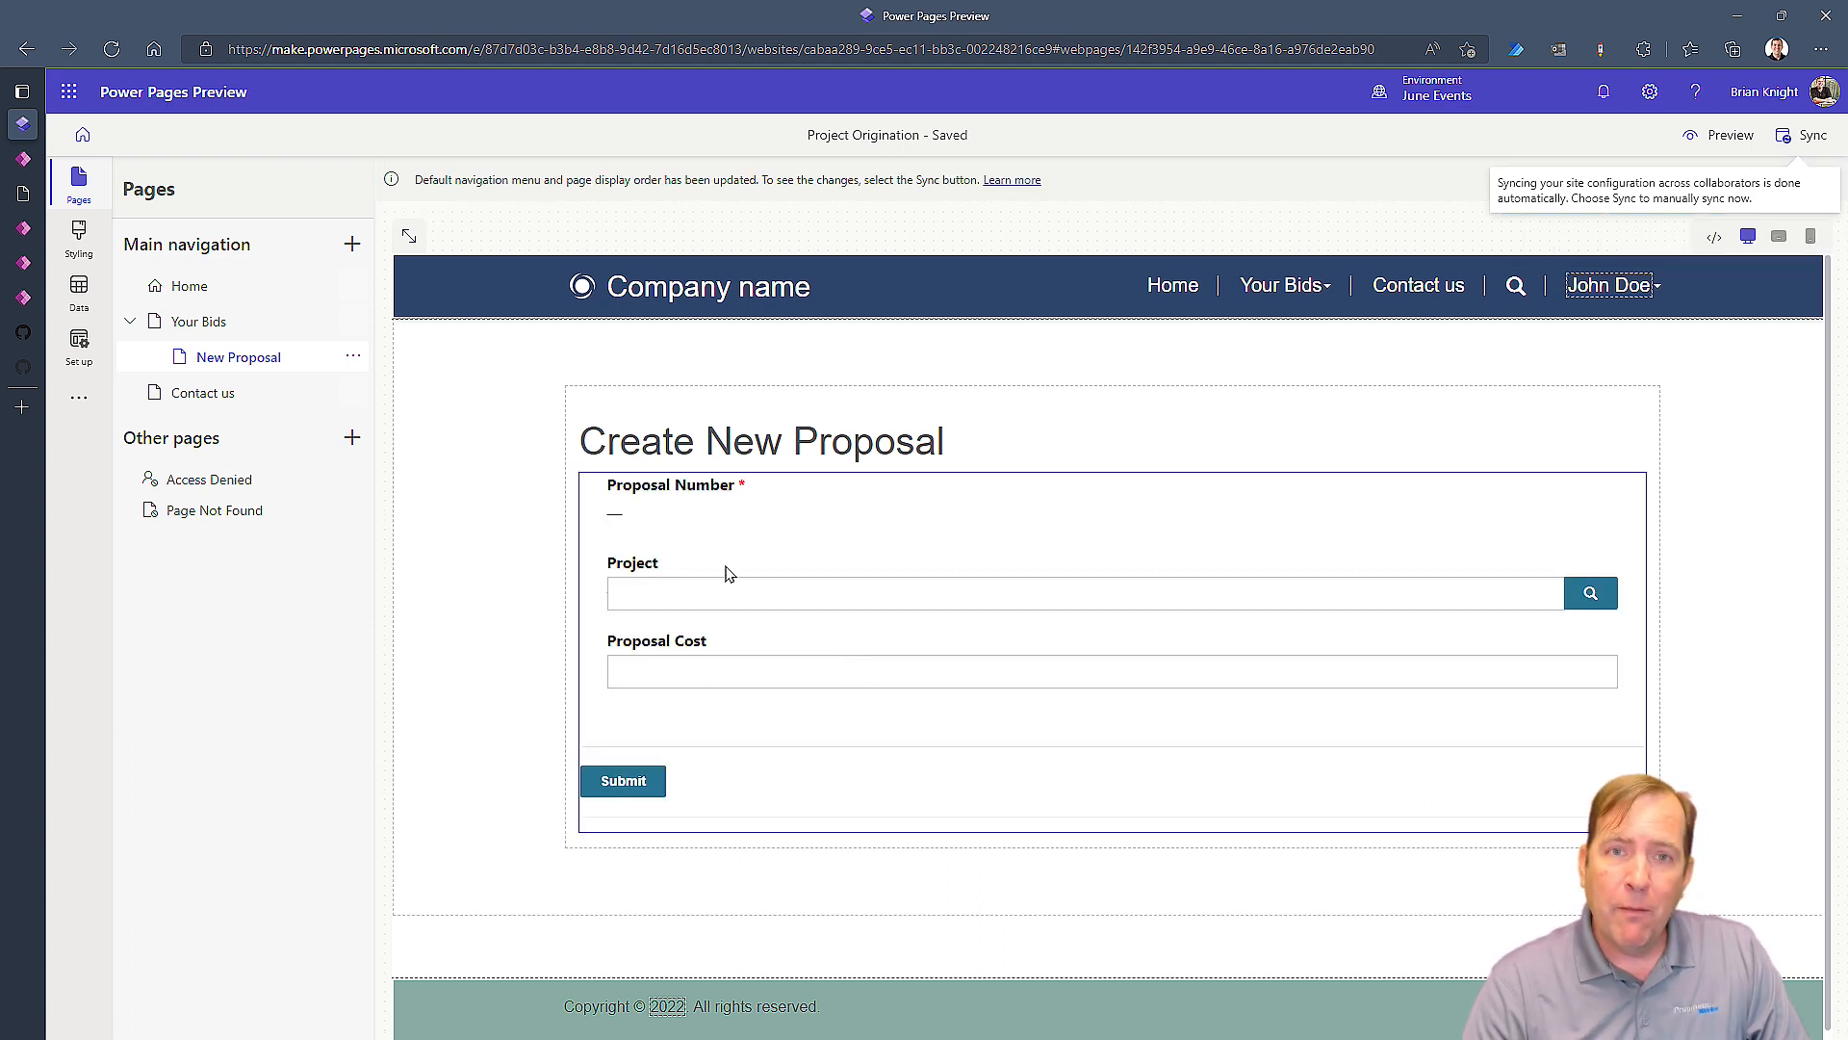
pyautogui.click(1709, 135)
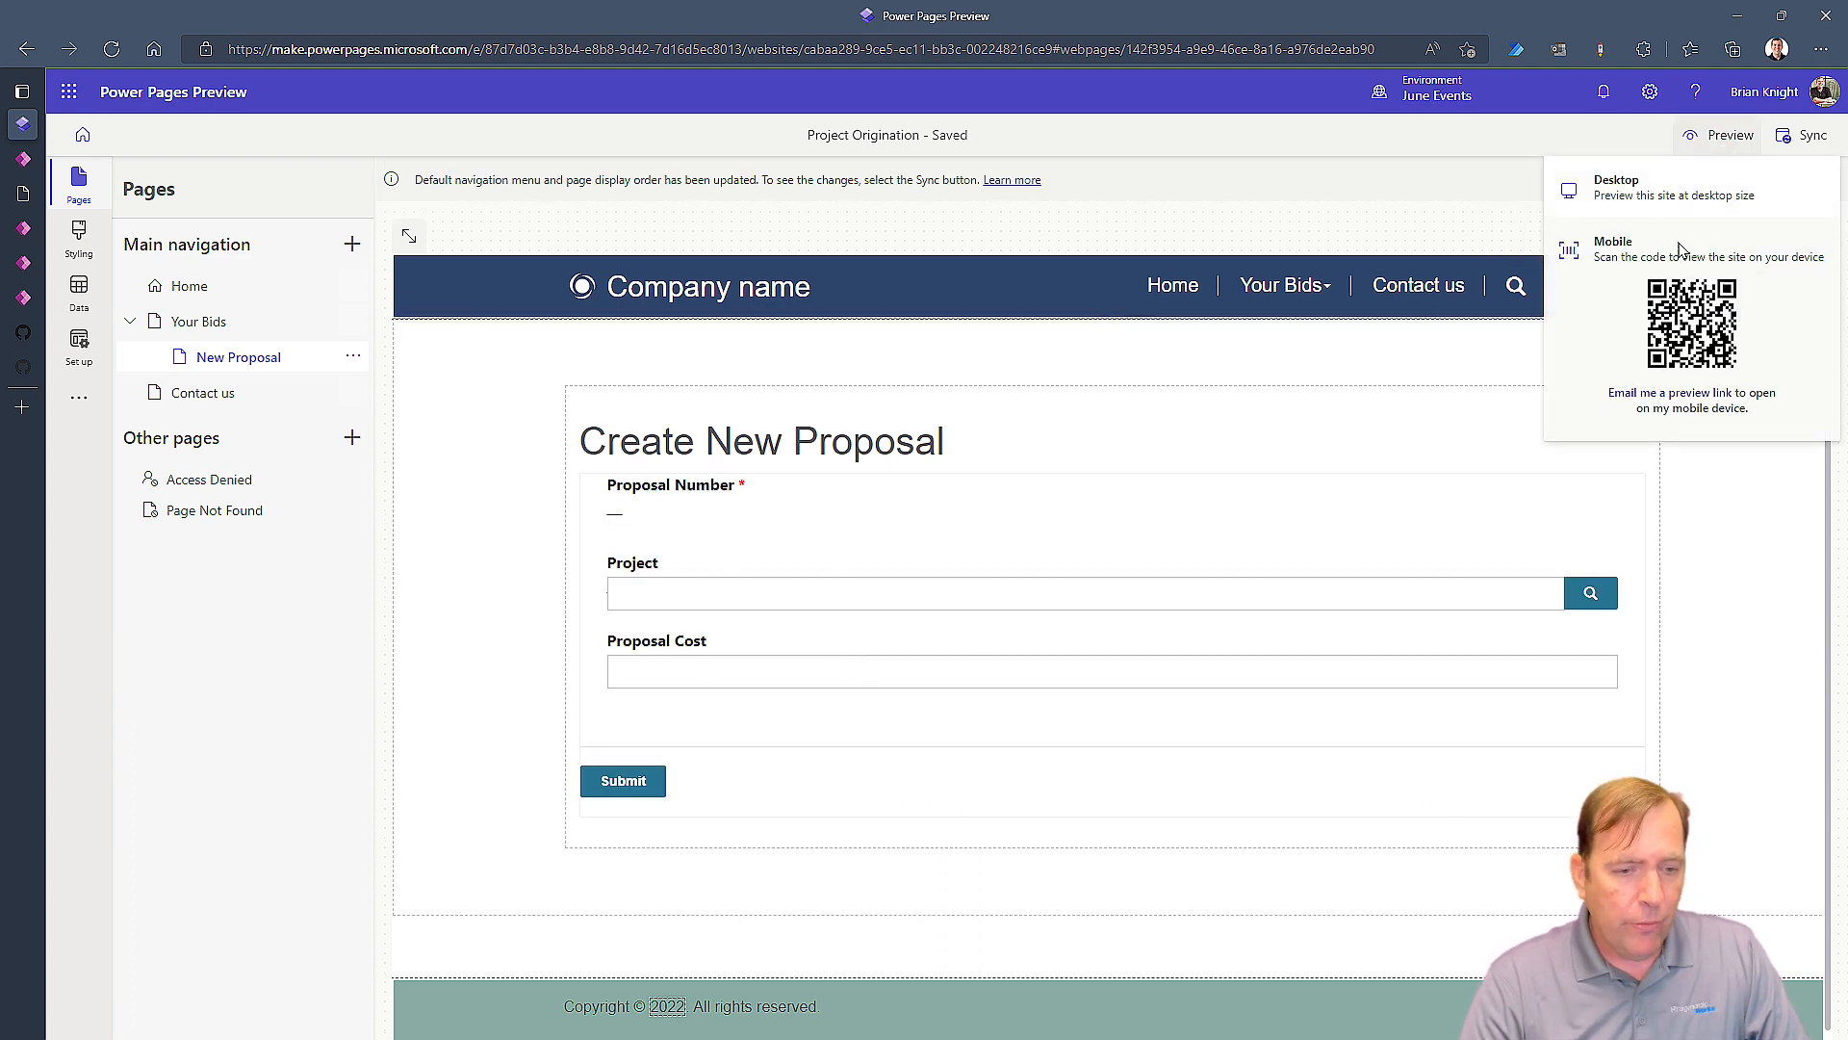
pyautogui.click(1662, 195)
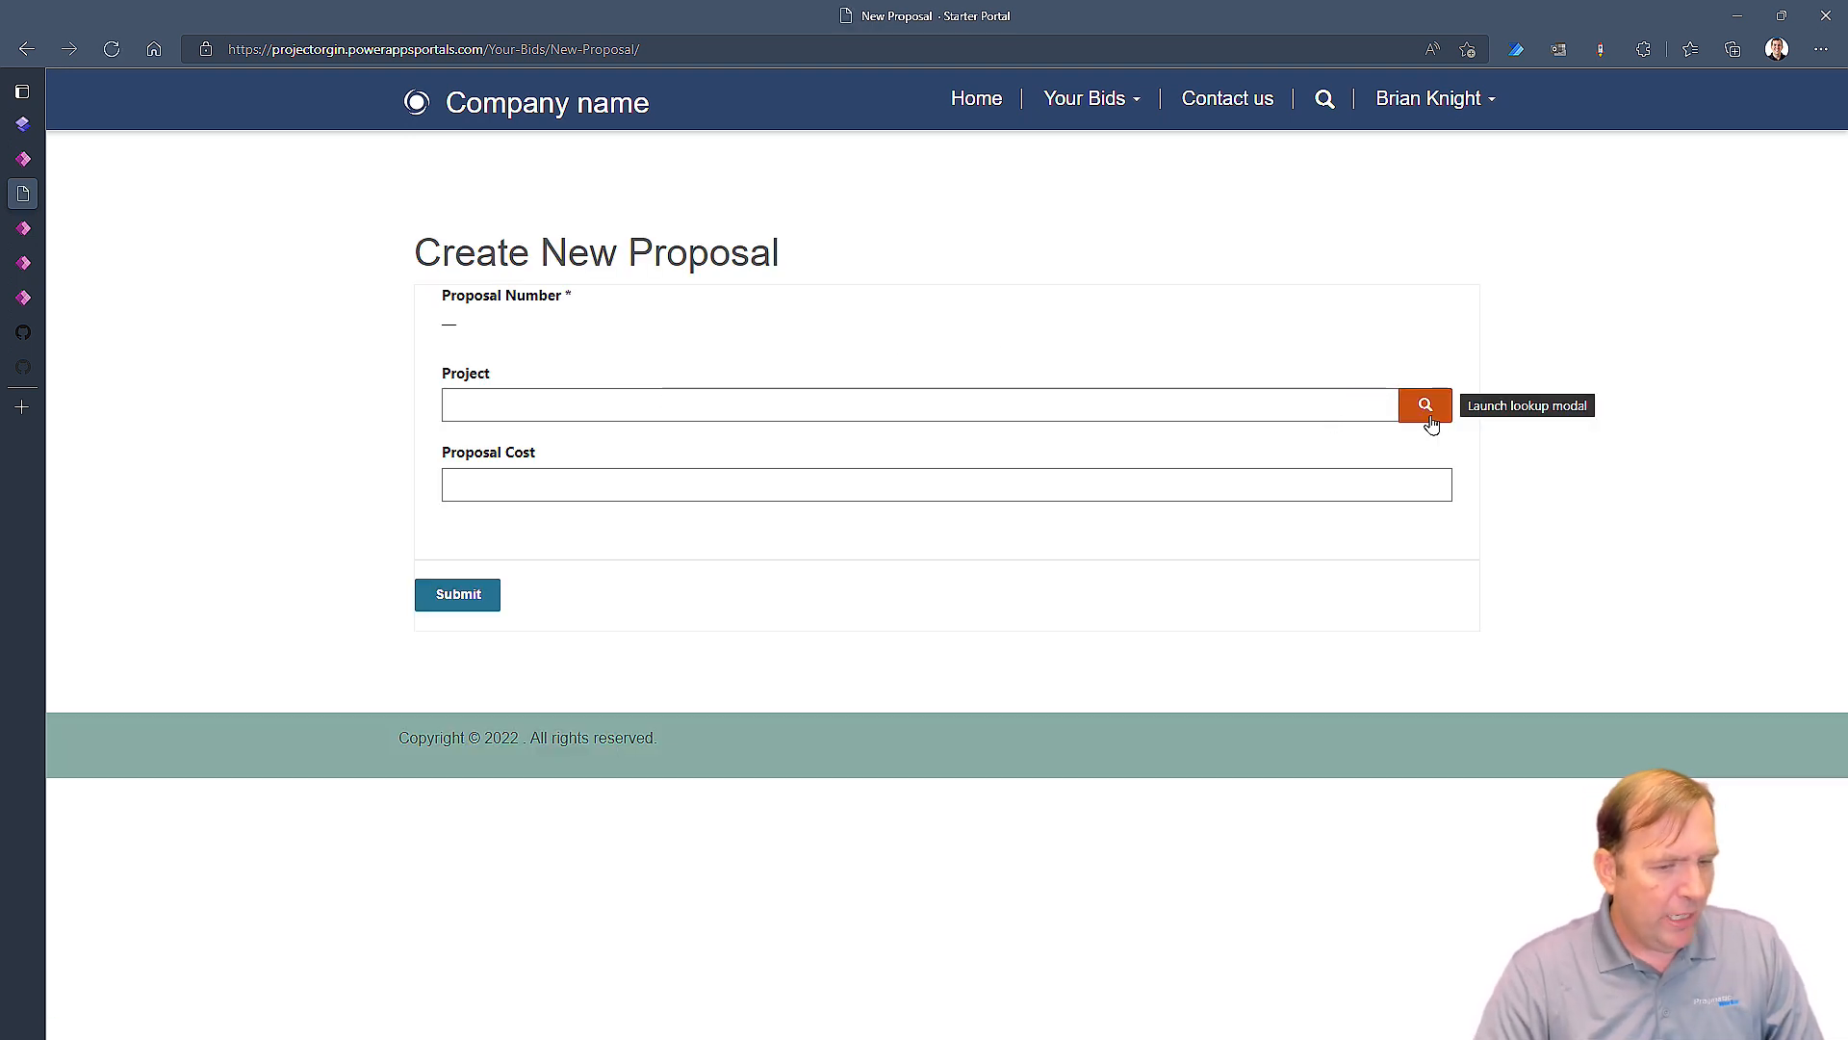
# Step: Submit a new proposal for the New Lambo project with a Proposal Cost of 50000
pyautogui.click(1425, 405)
pyautogui.click(606, 314)
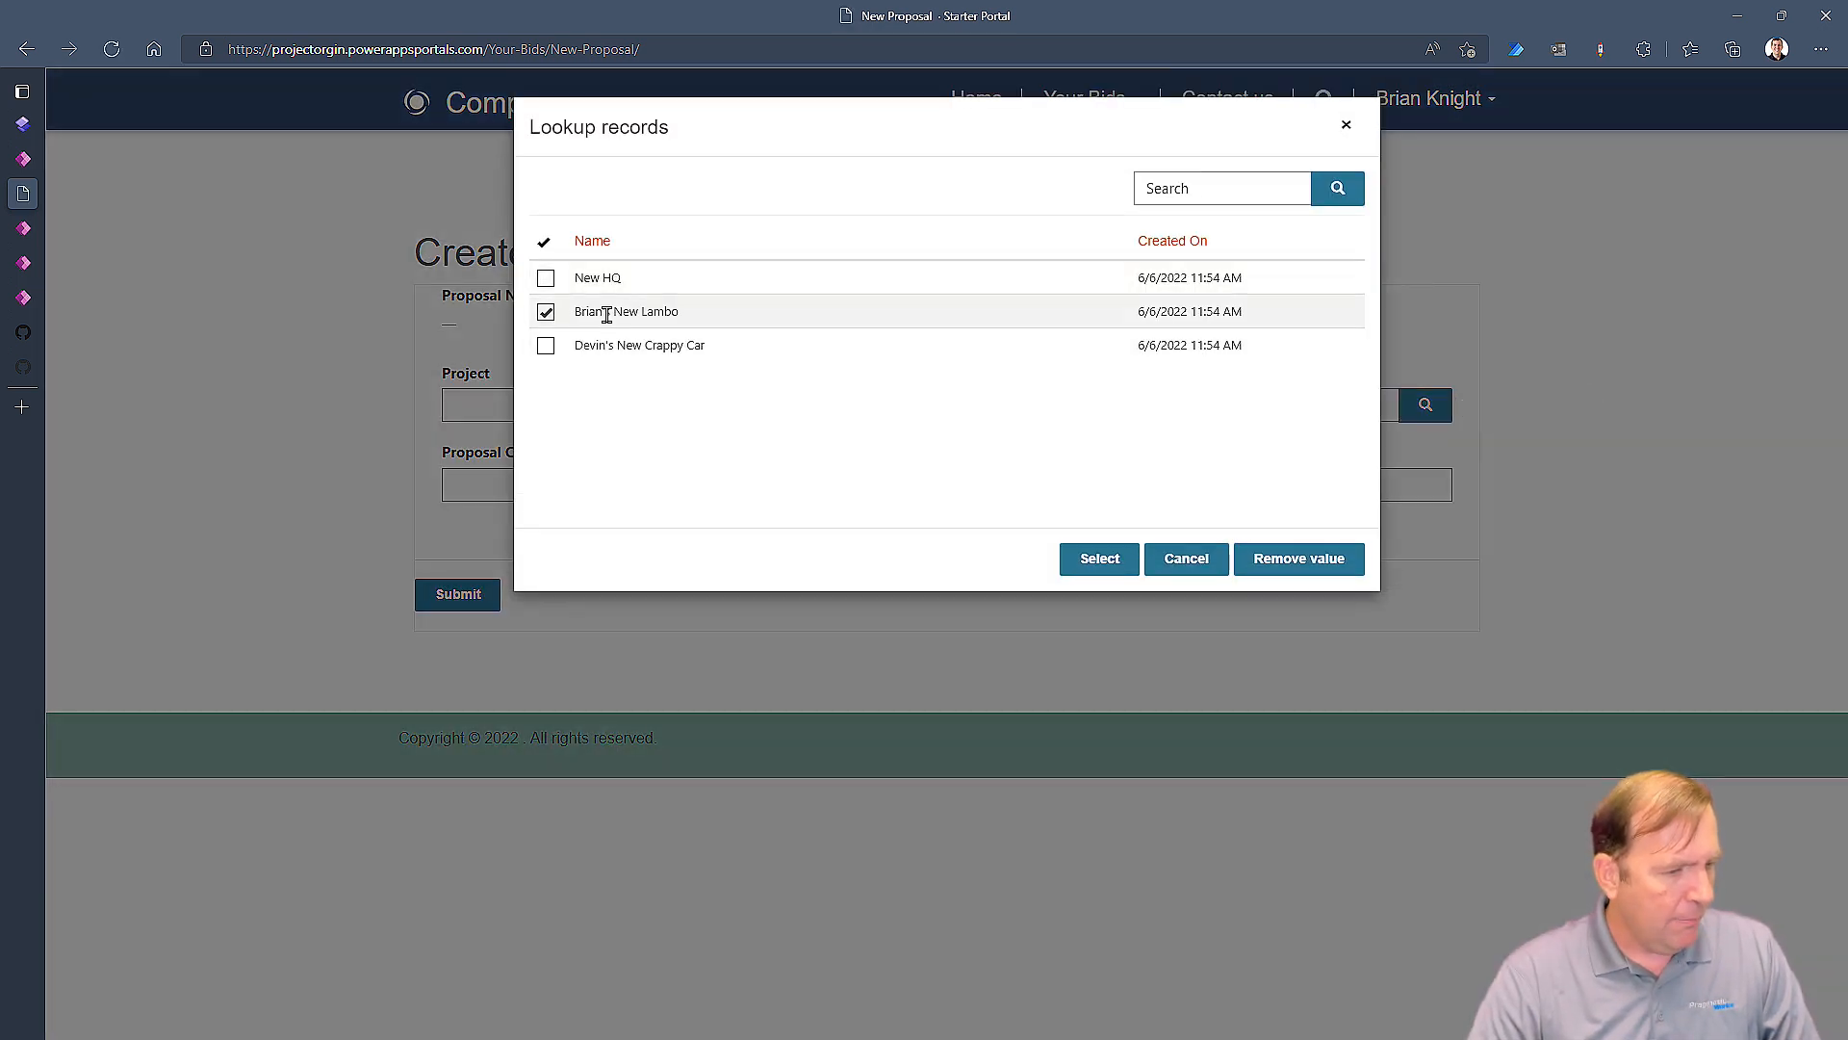
pyautogui.click(1097, 558)
pyautogui.click(708, 478)
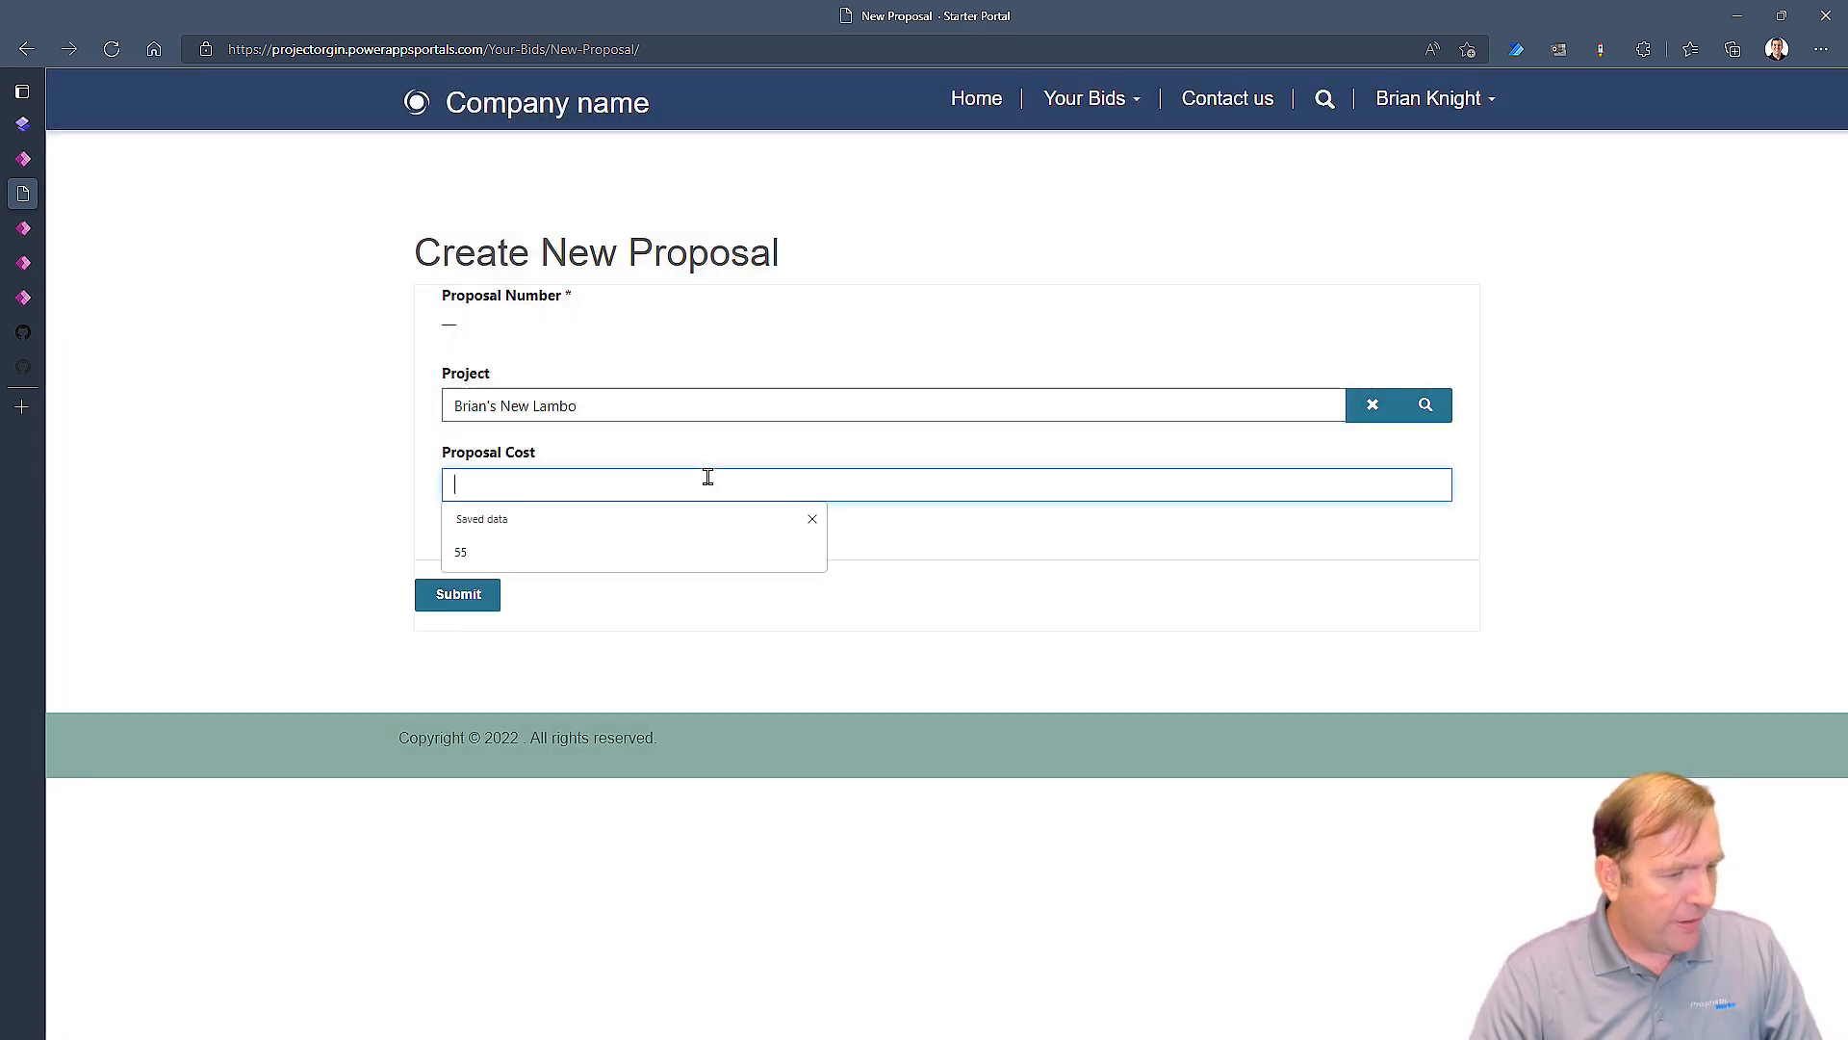
pyautogui.write('50000')
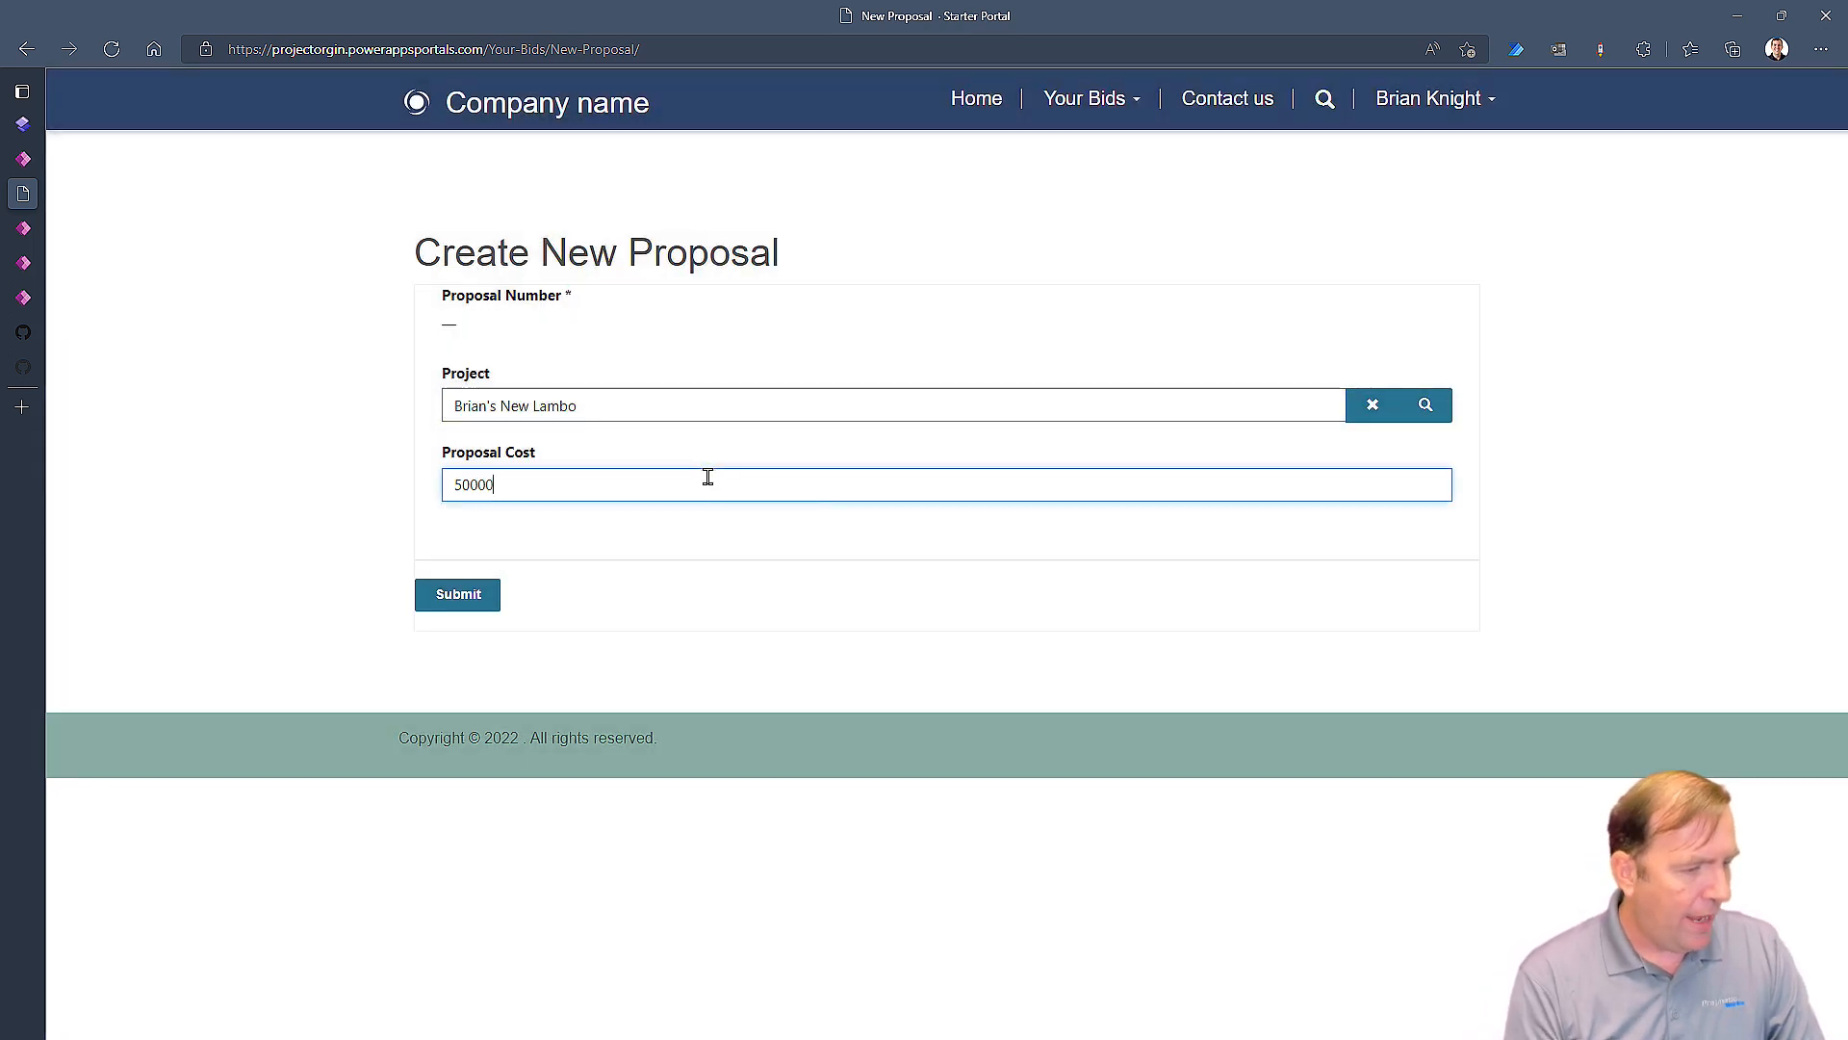
pyautogui.click(453, 595)
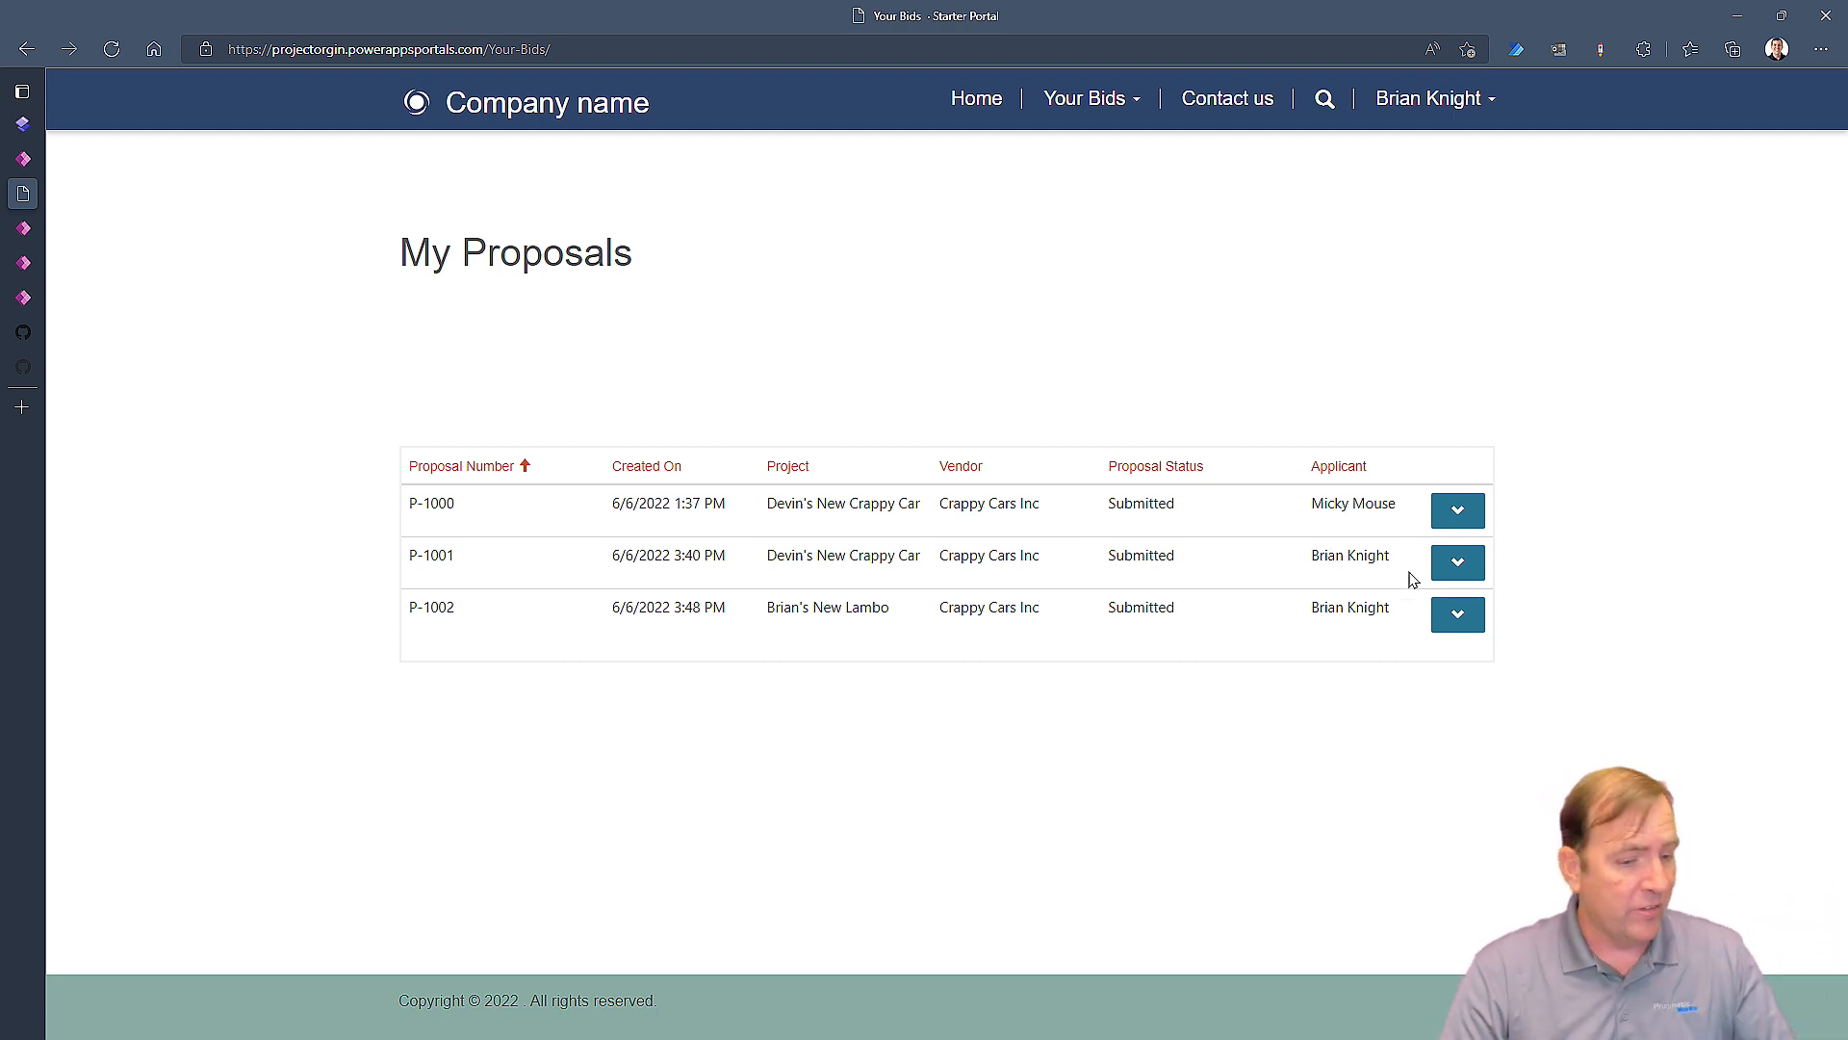
# Step: Delete proposal P-1001 from the My Proposals list and dismiss the notification
pyautogui.click(1444, 568)
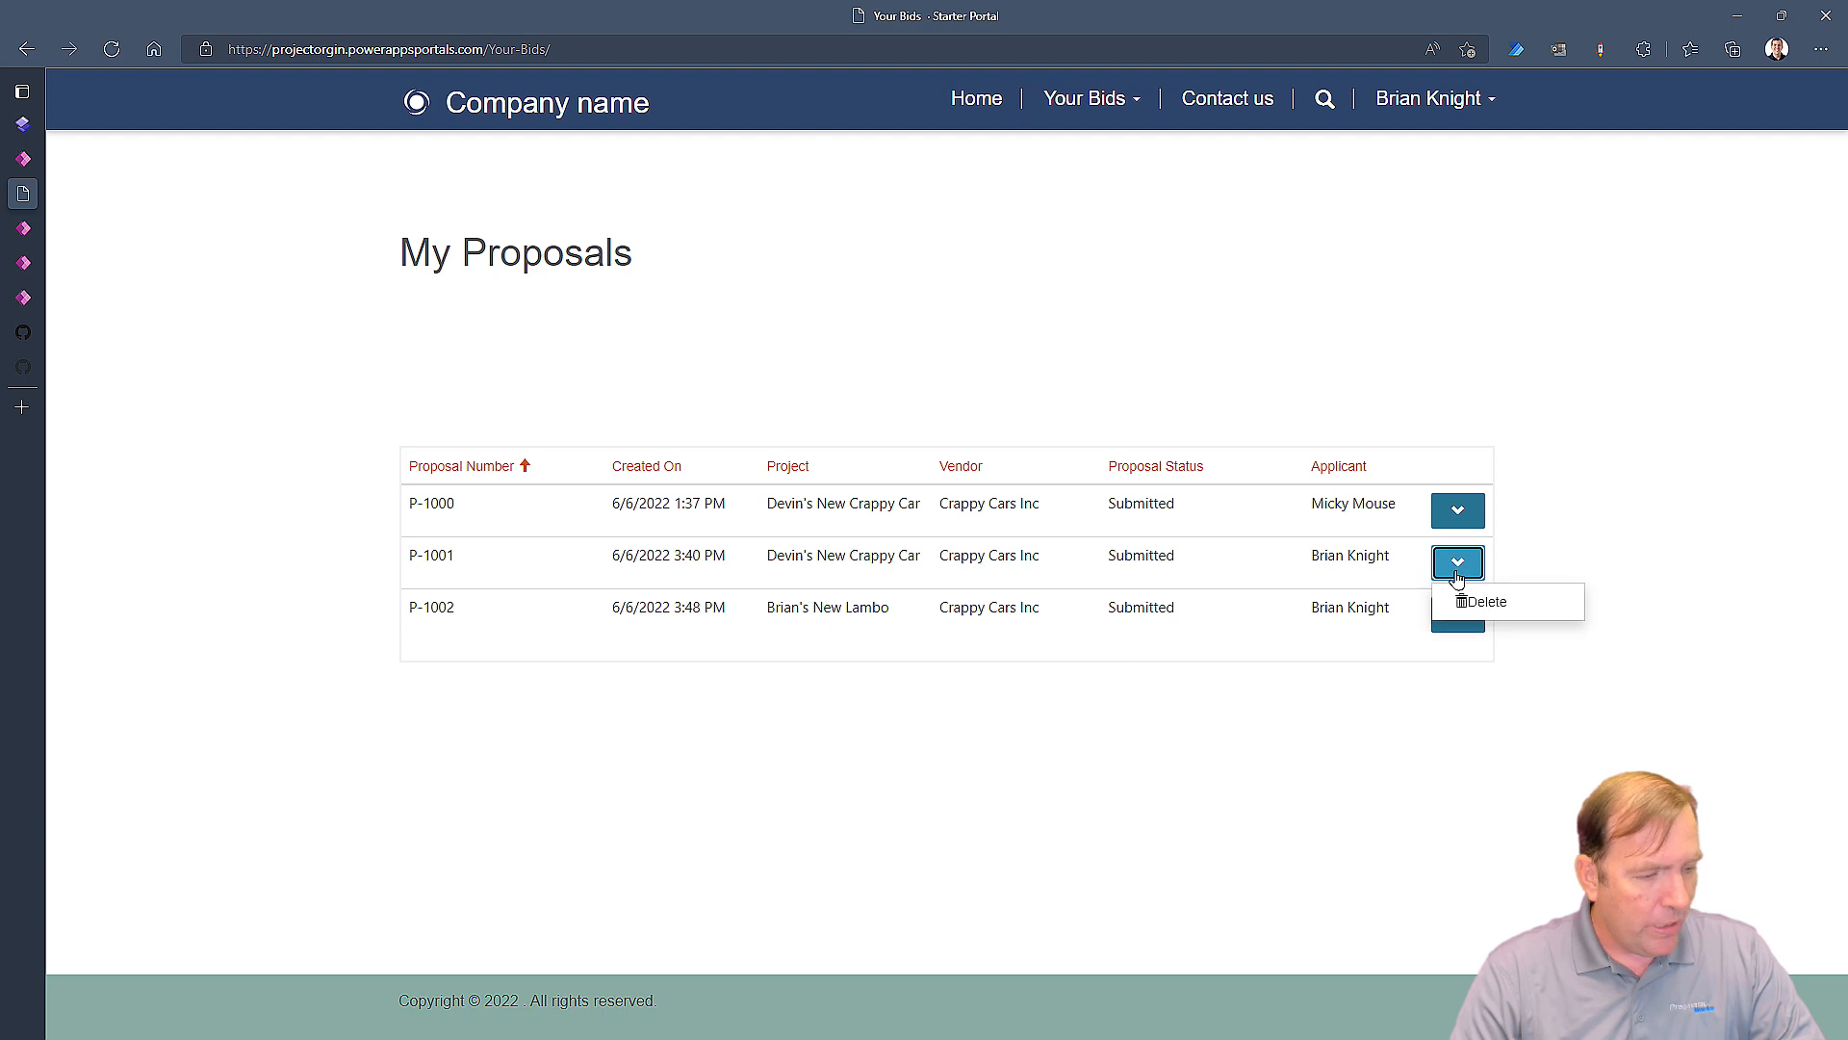
pyautogui.click(1511, 621)
pyautogui.click(1100, 248)
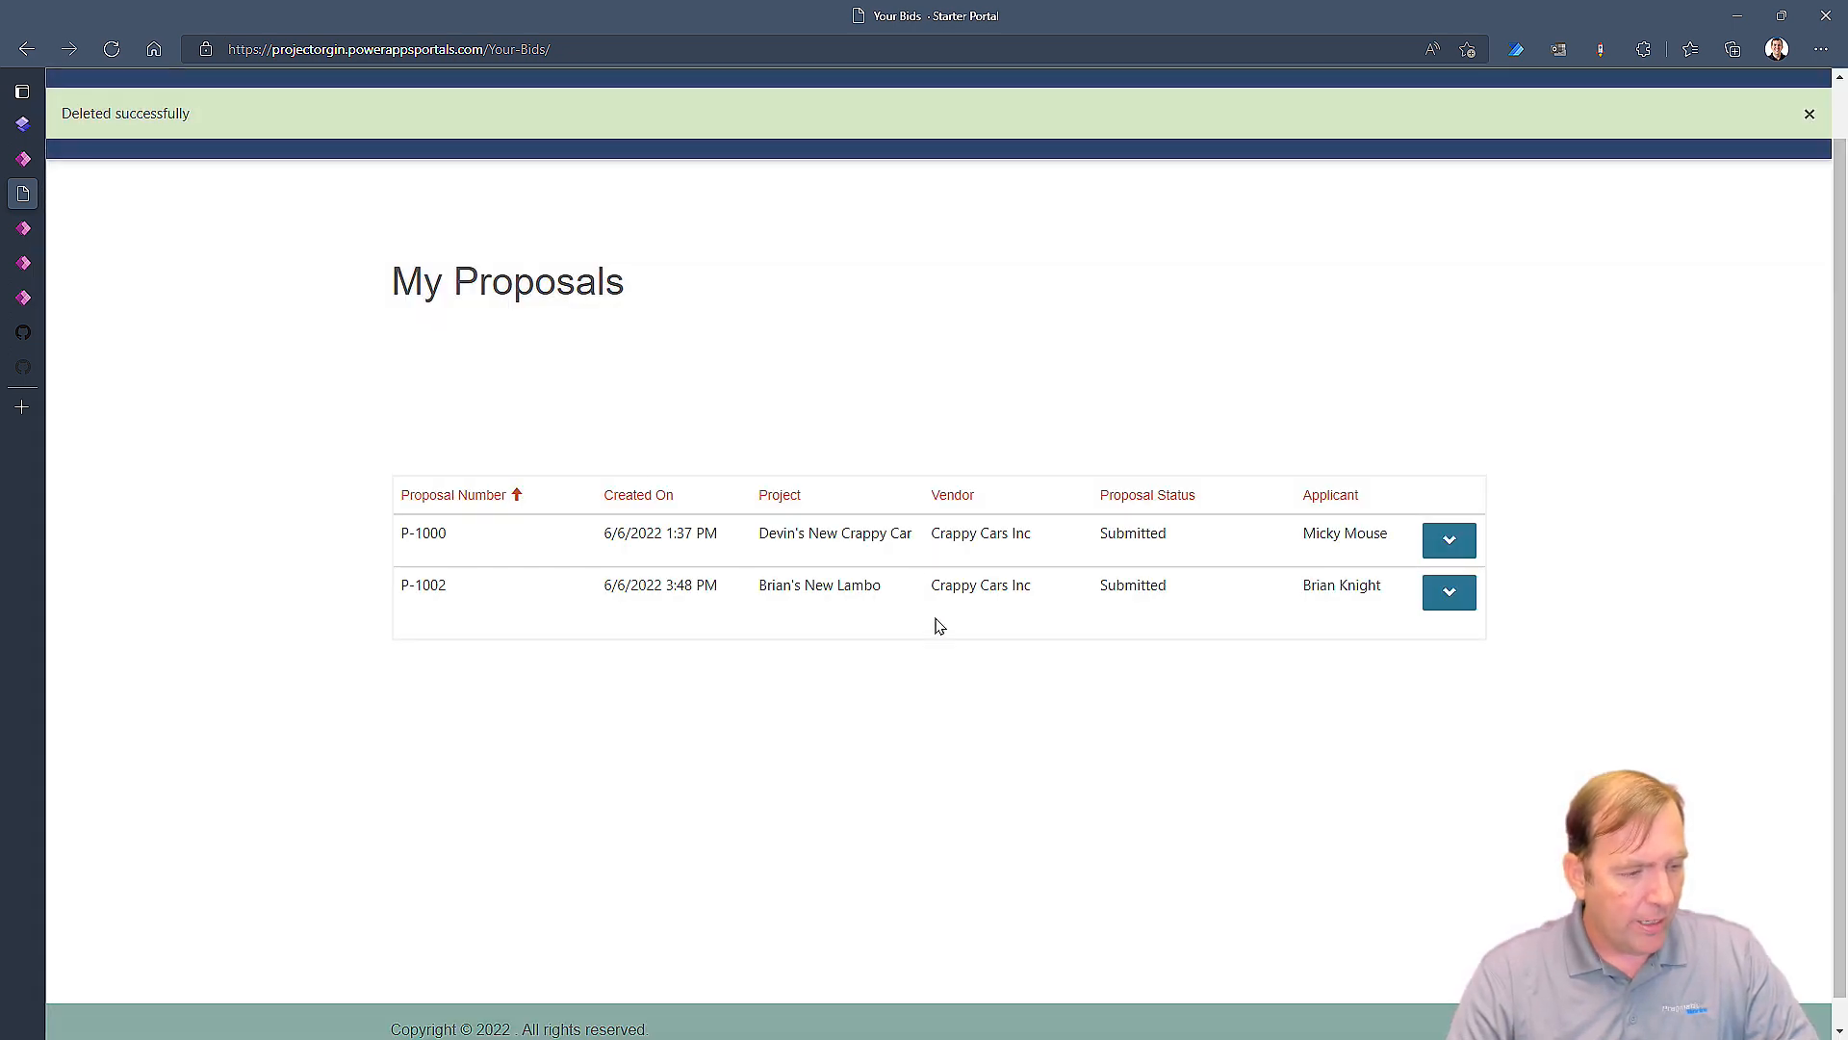
pyautogui.click(1809, 113)
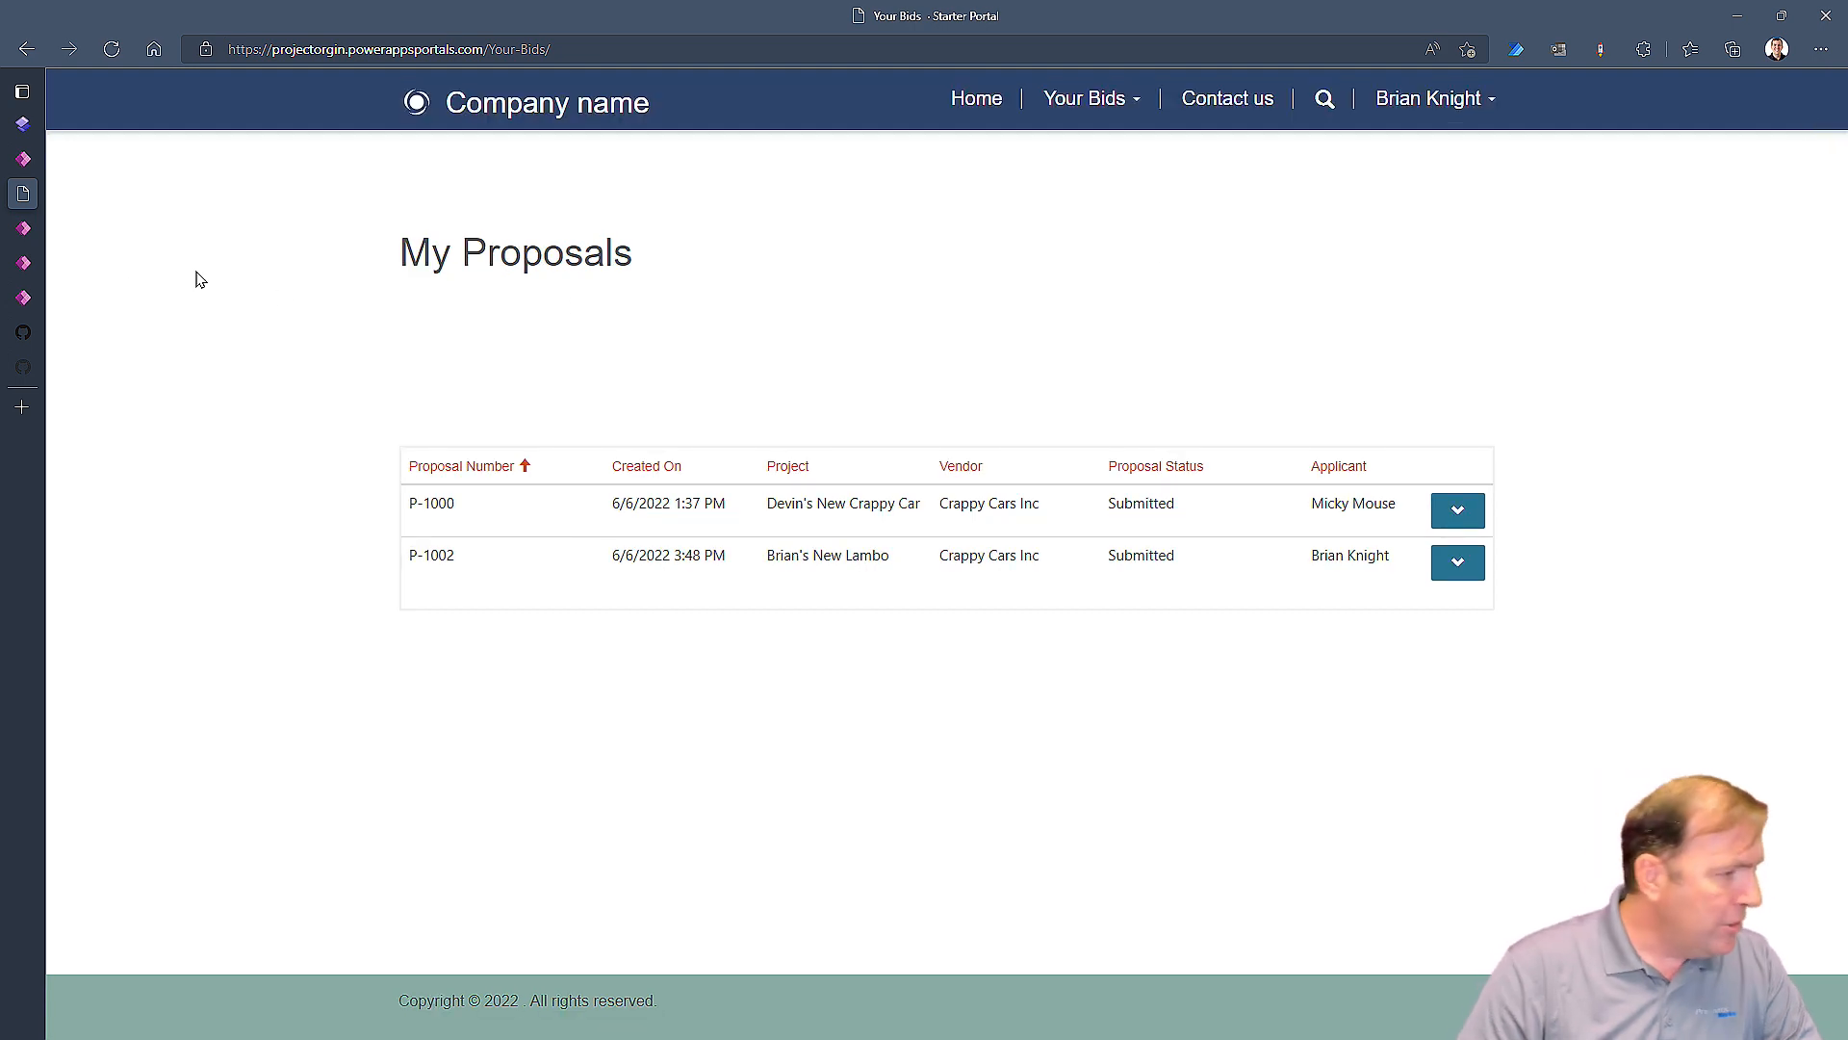
# Step: Switch to the Project Coordination app and view the Active Proposals list
pyautogui.click(24, 228)
pyautogui.click(24, 262)
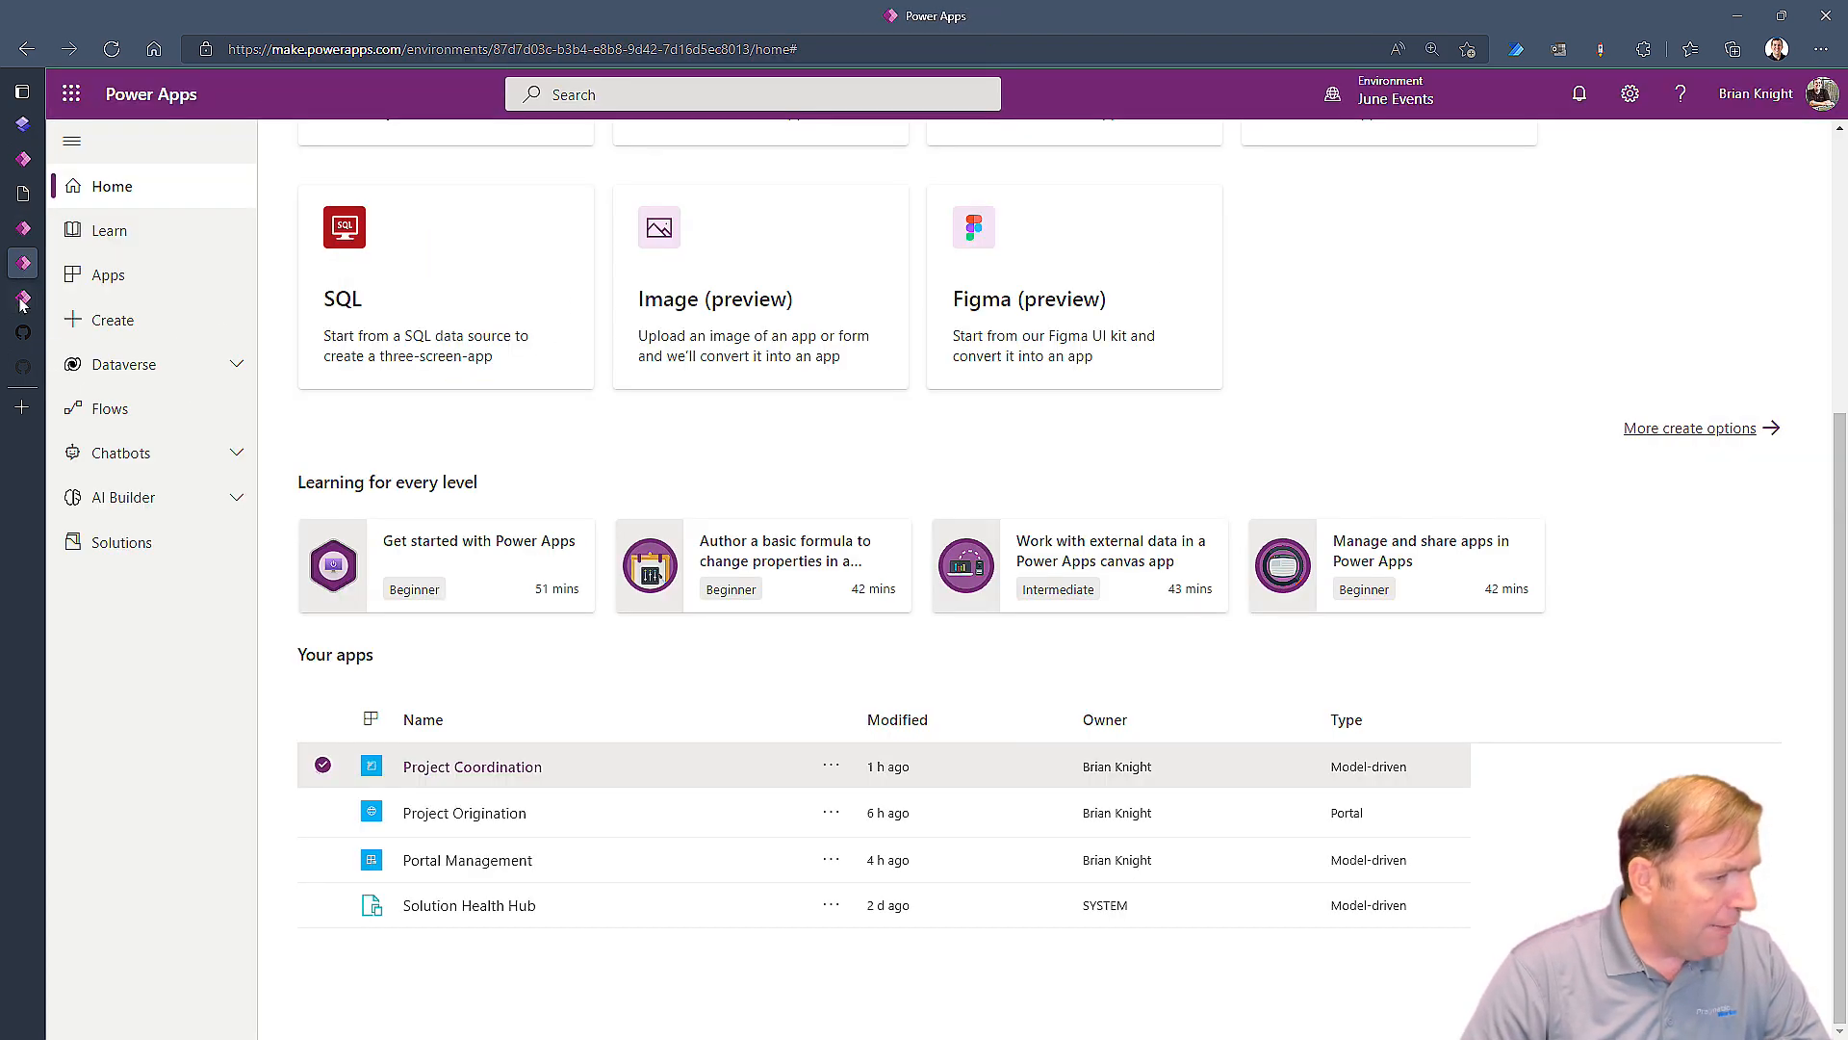
pyautogui.click(24, 298)
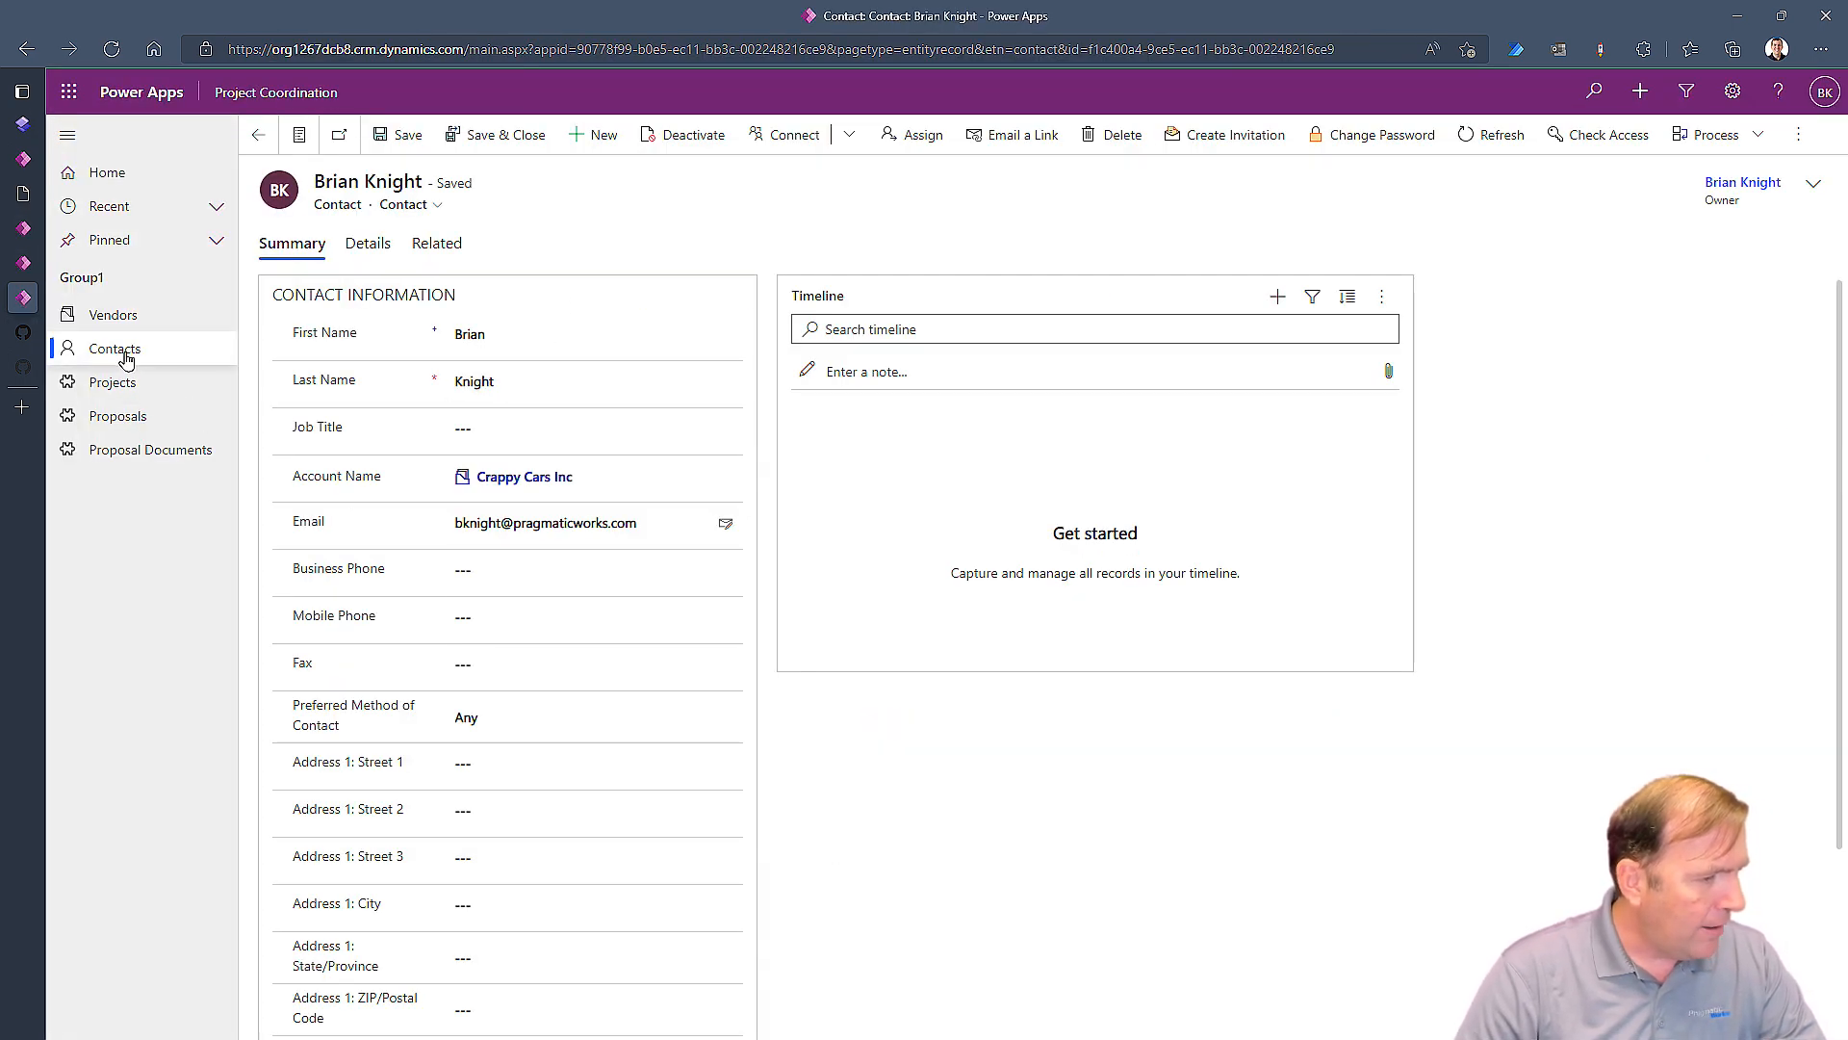
pyautogui.click(144, 415)
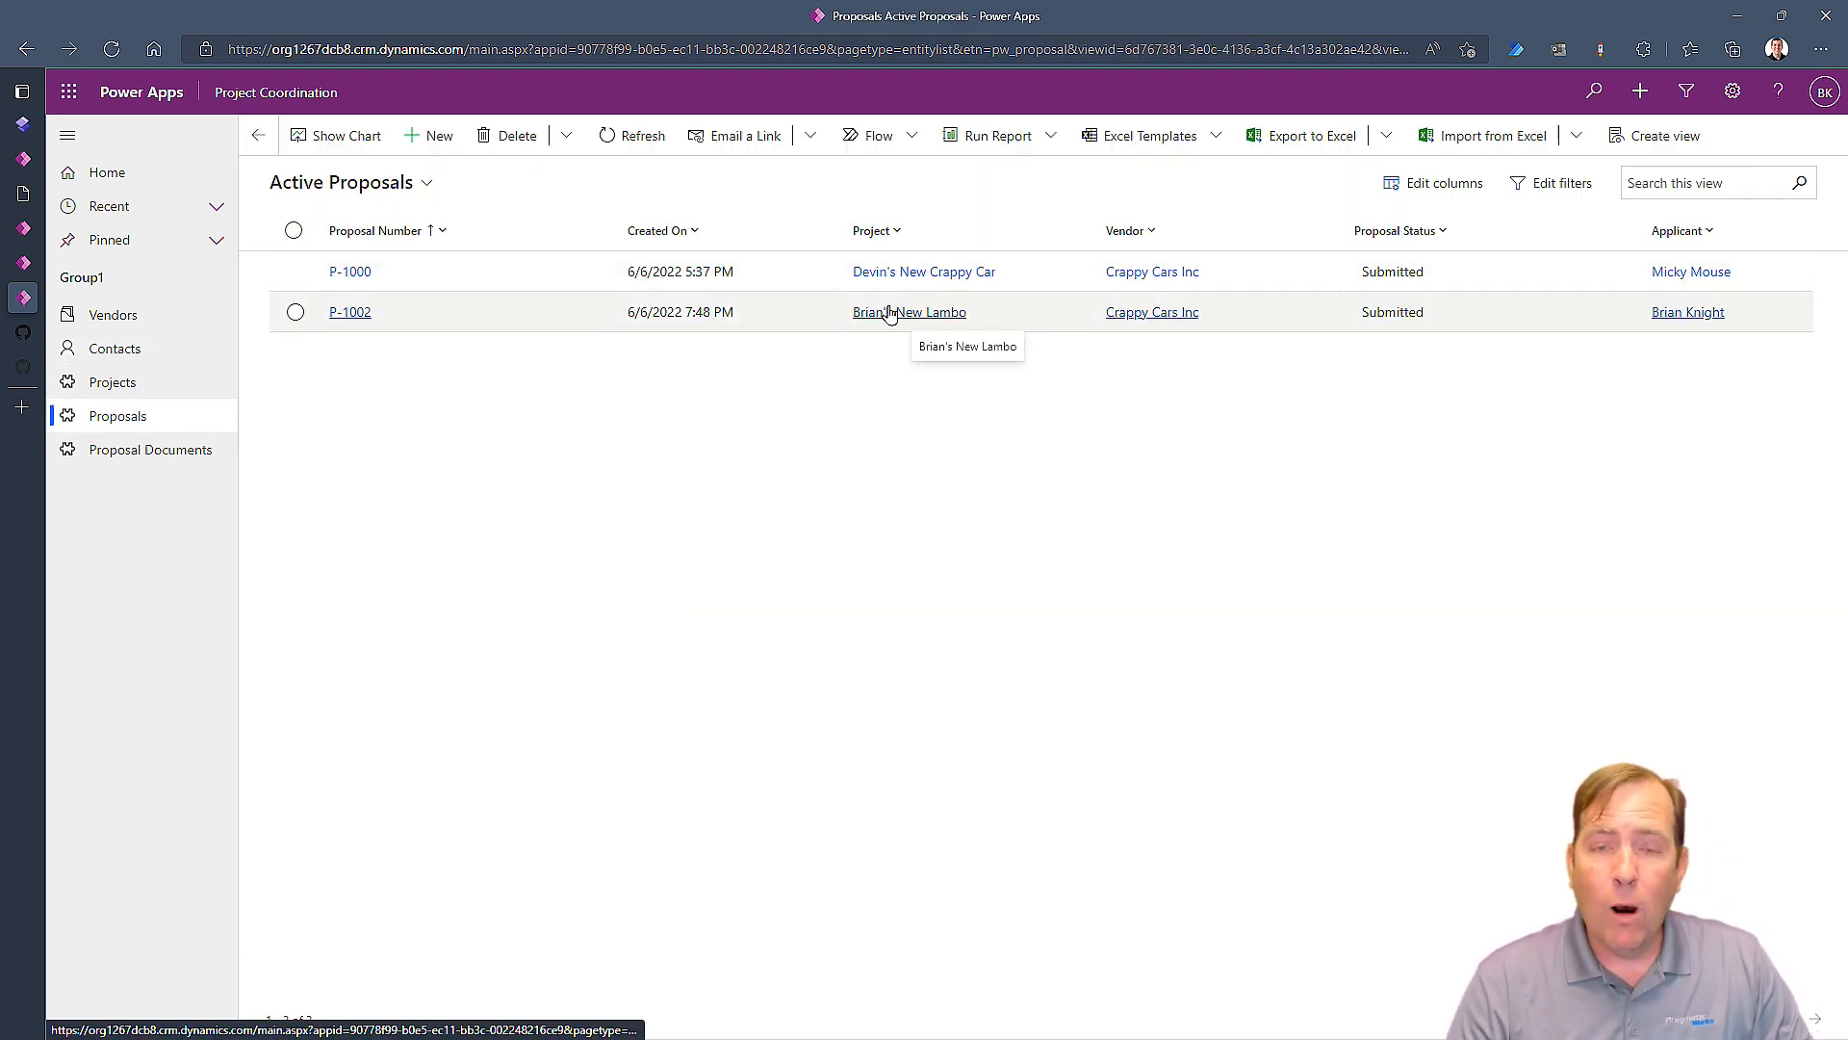
pyautogui.click(1738, 16)
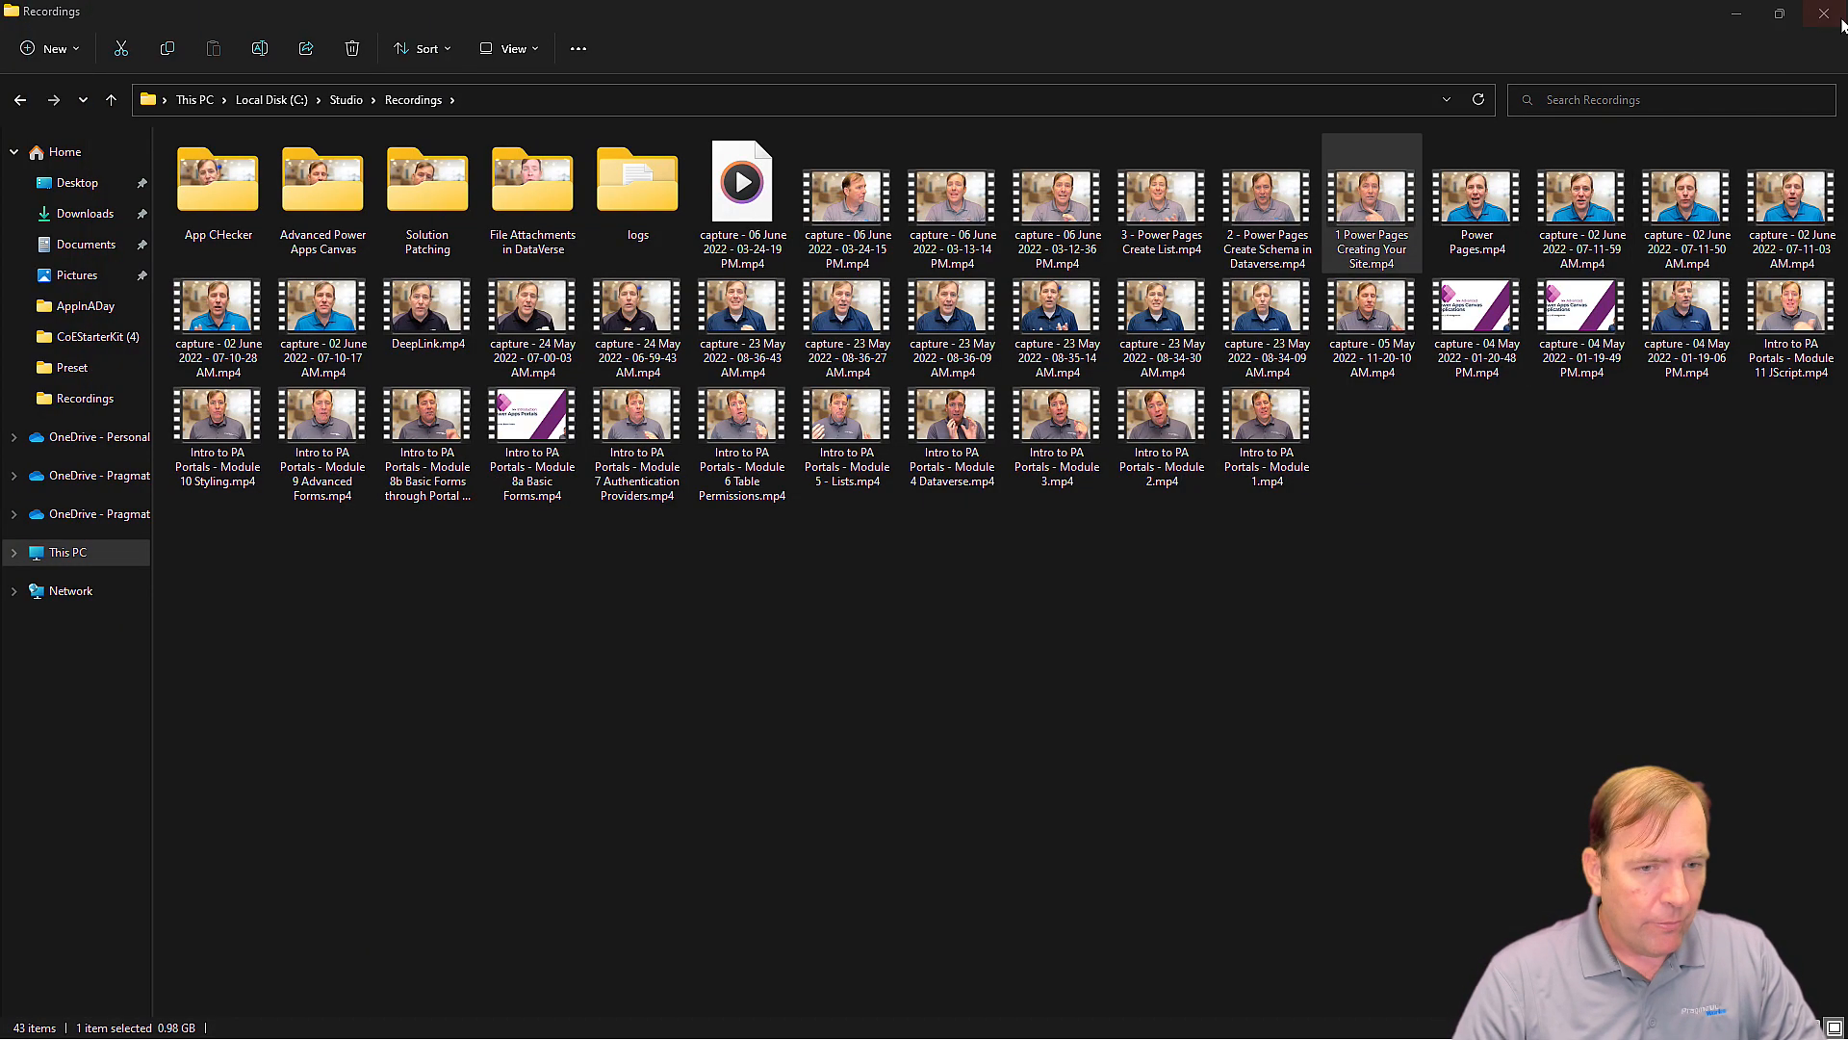
pyautogui.click(1736, 15)
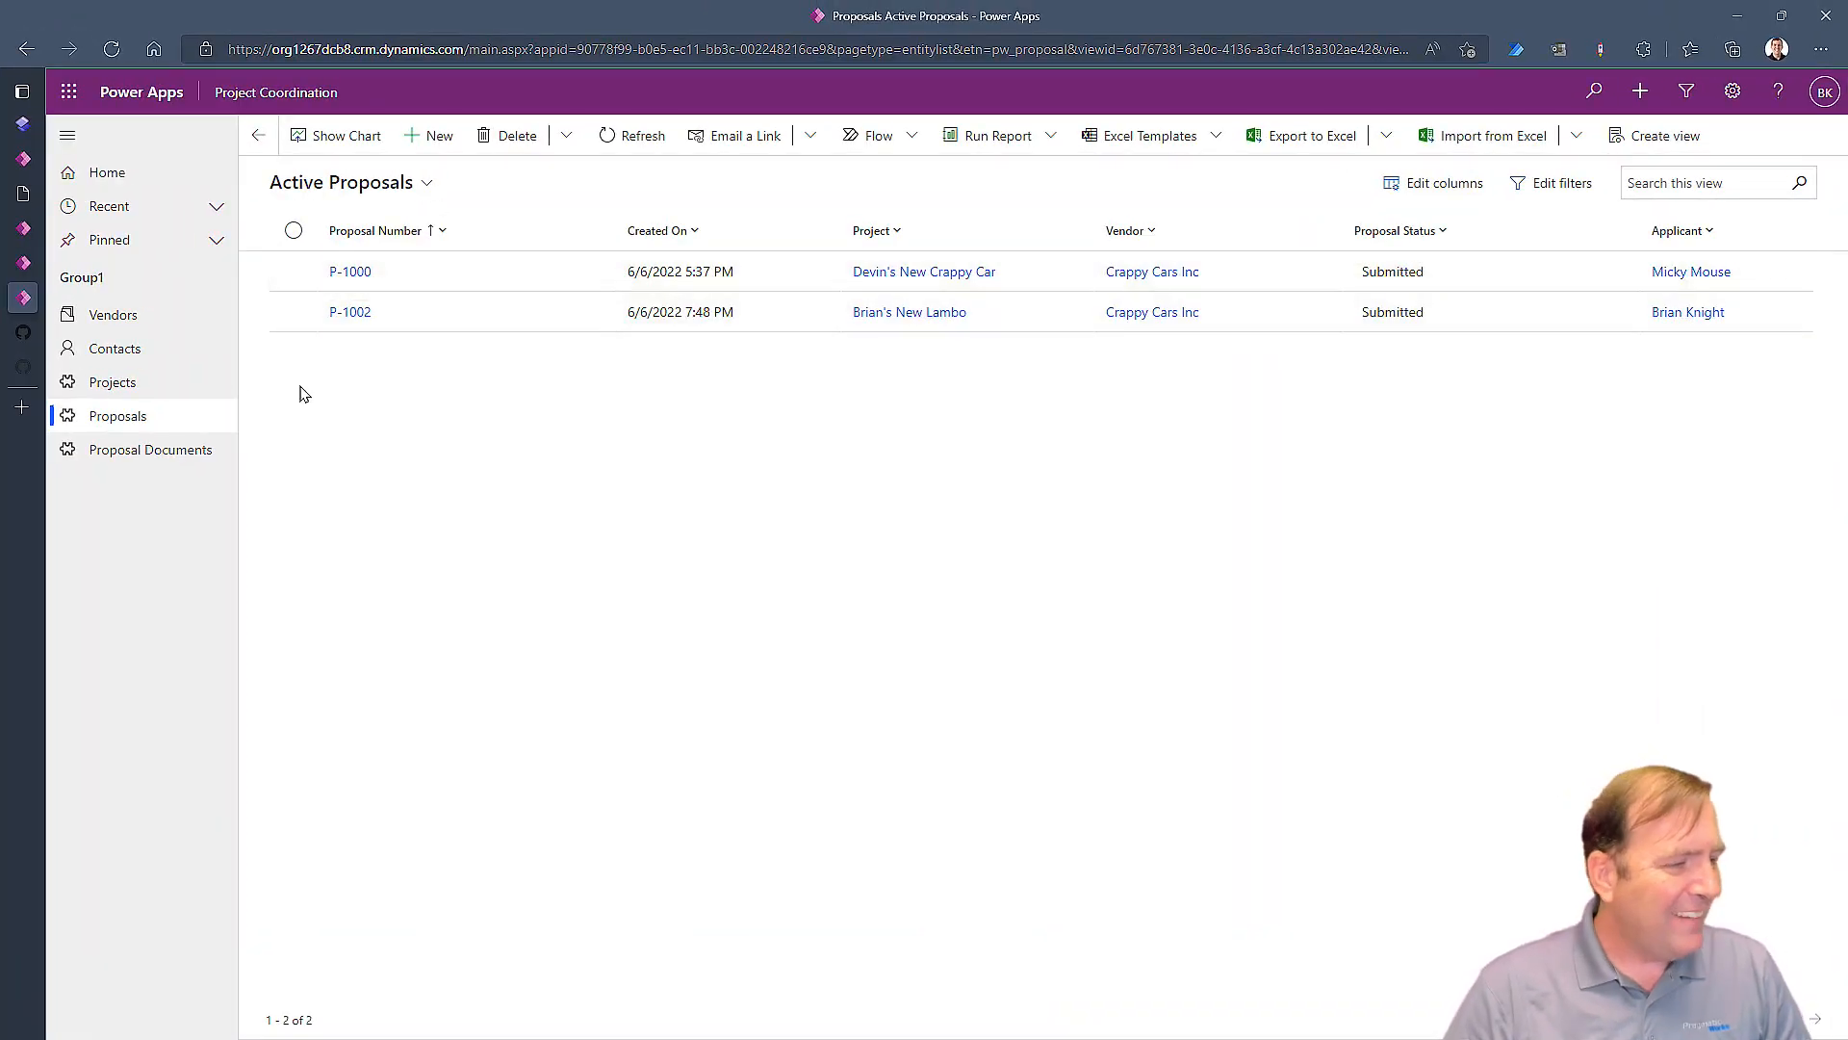
# Step: Review the Portal Proposal form, the New Proposal page and the active proposals, and deselect the pw_vendor row in the basic form's metadata list
pyautogui.click(23, 229)
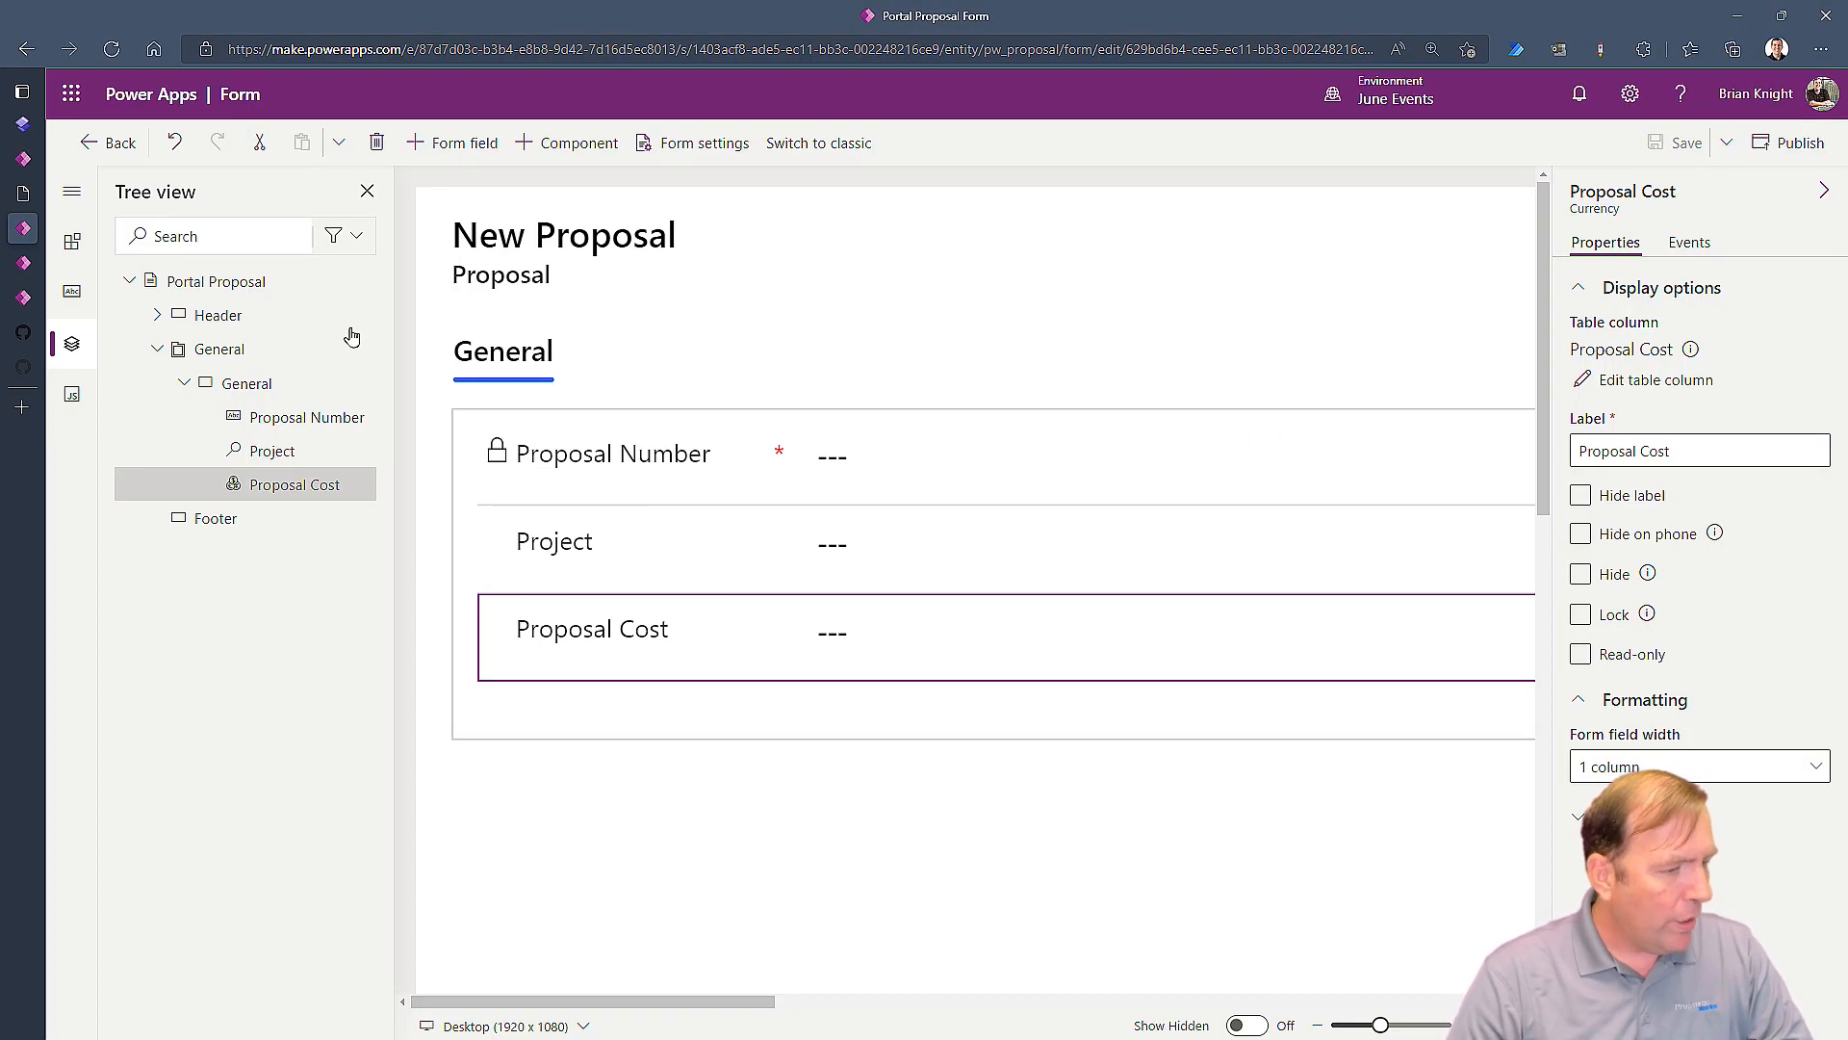
pyautogui.click(23, 158)
pyautogui.click(23, 125)
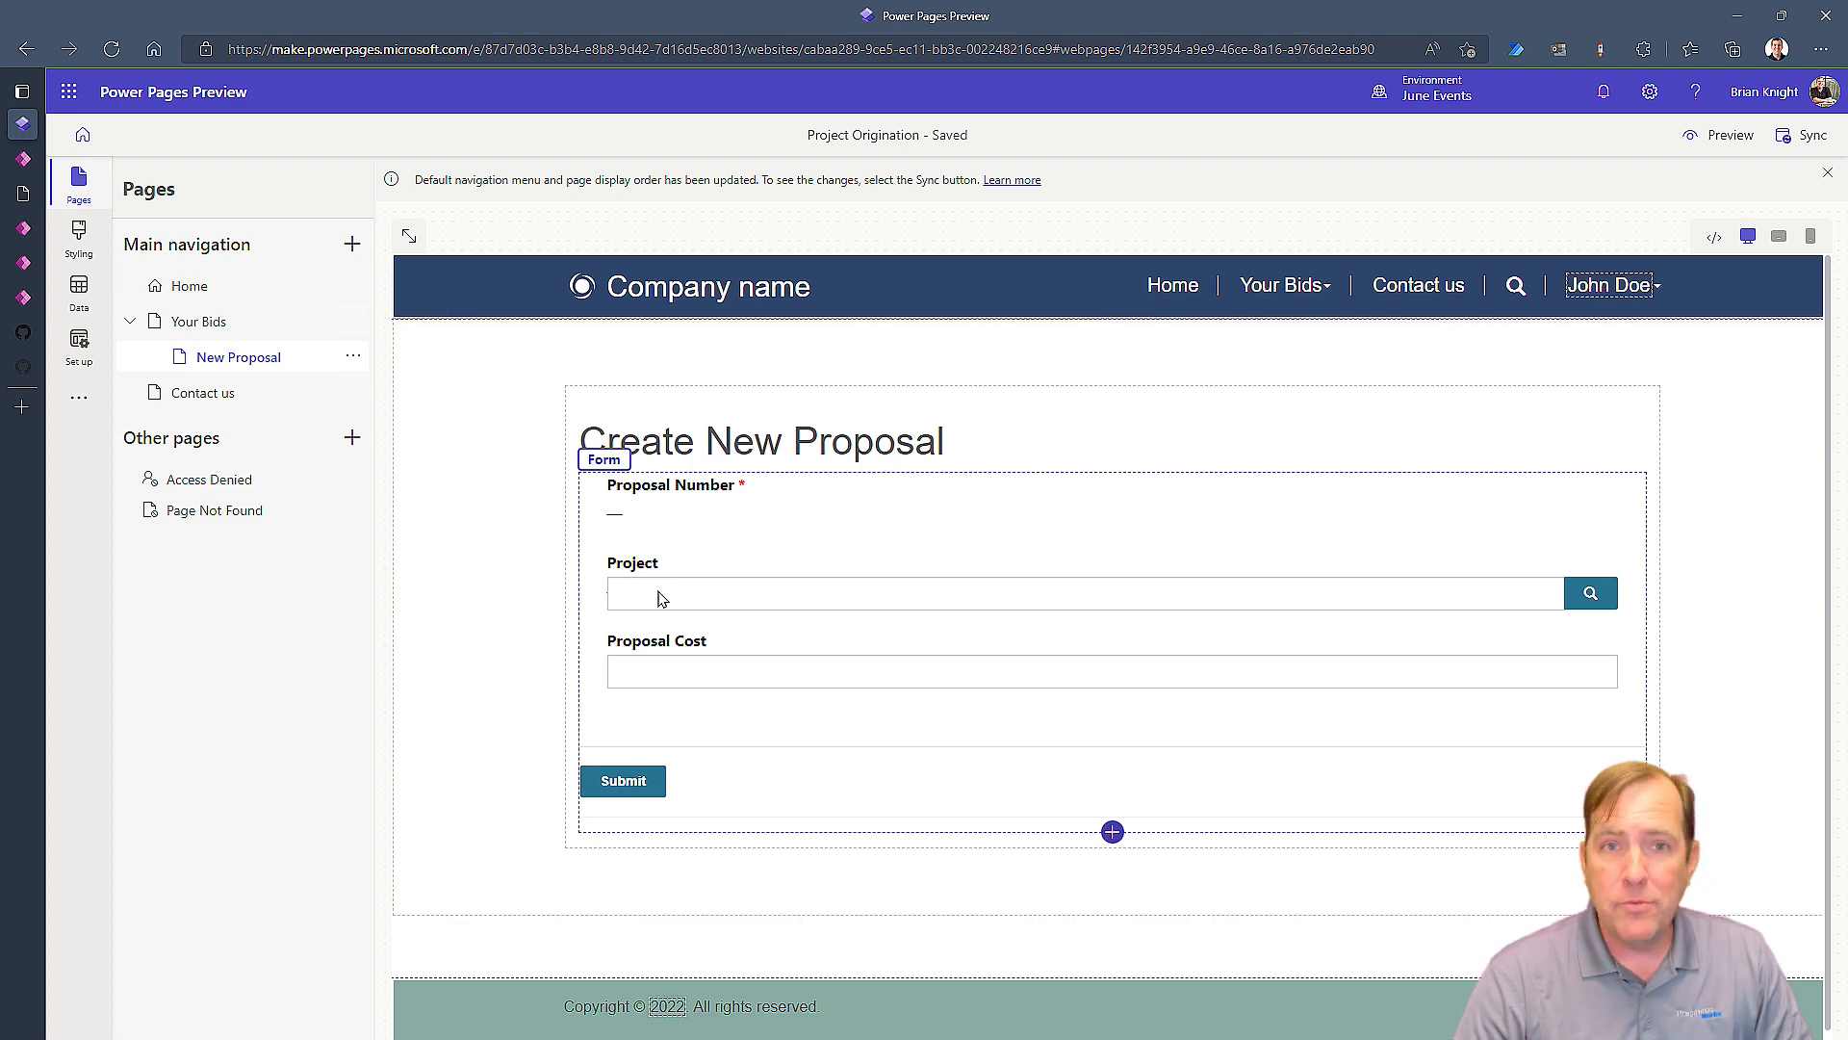
pyautogui.click(24, 229)
pyautogui.click(23, 262)
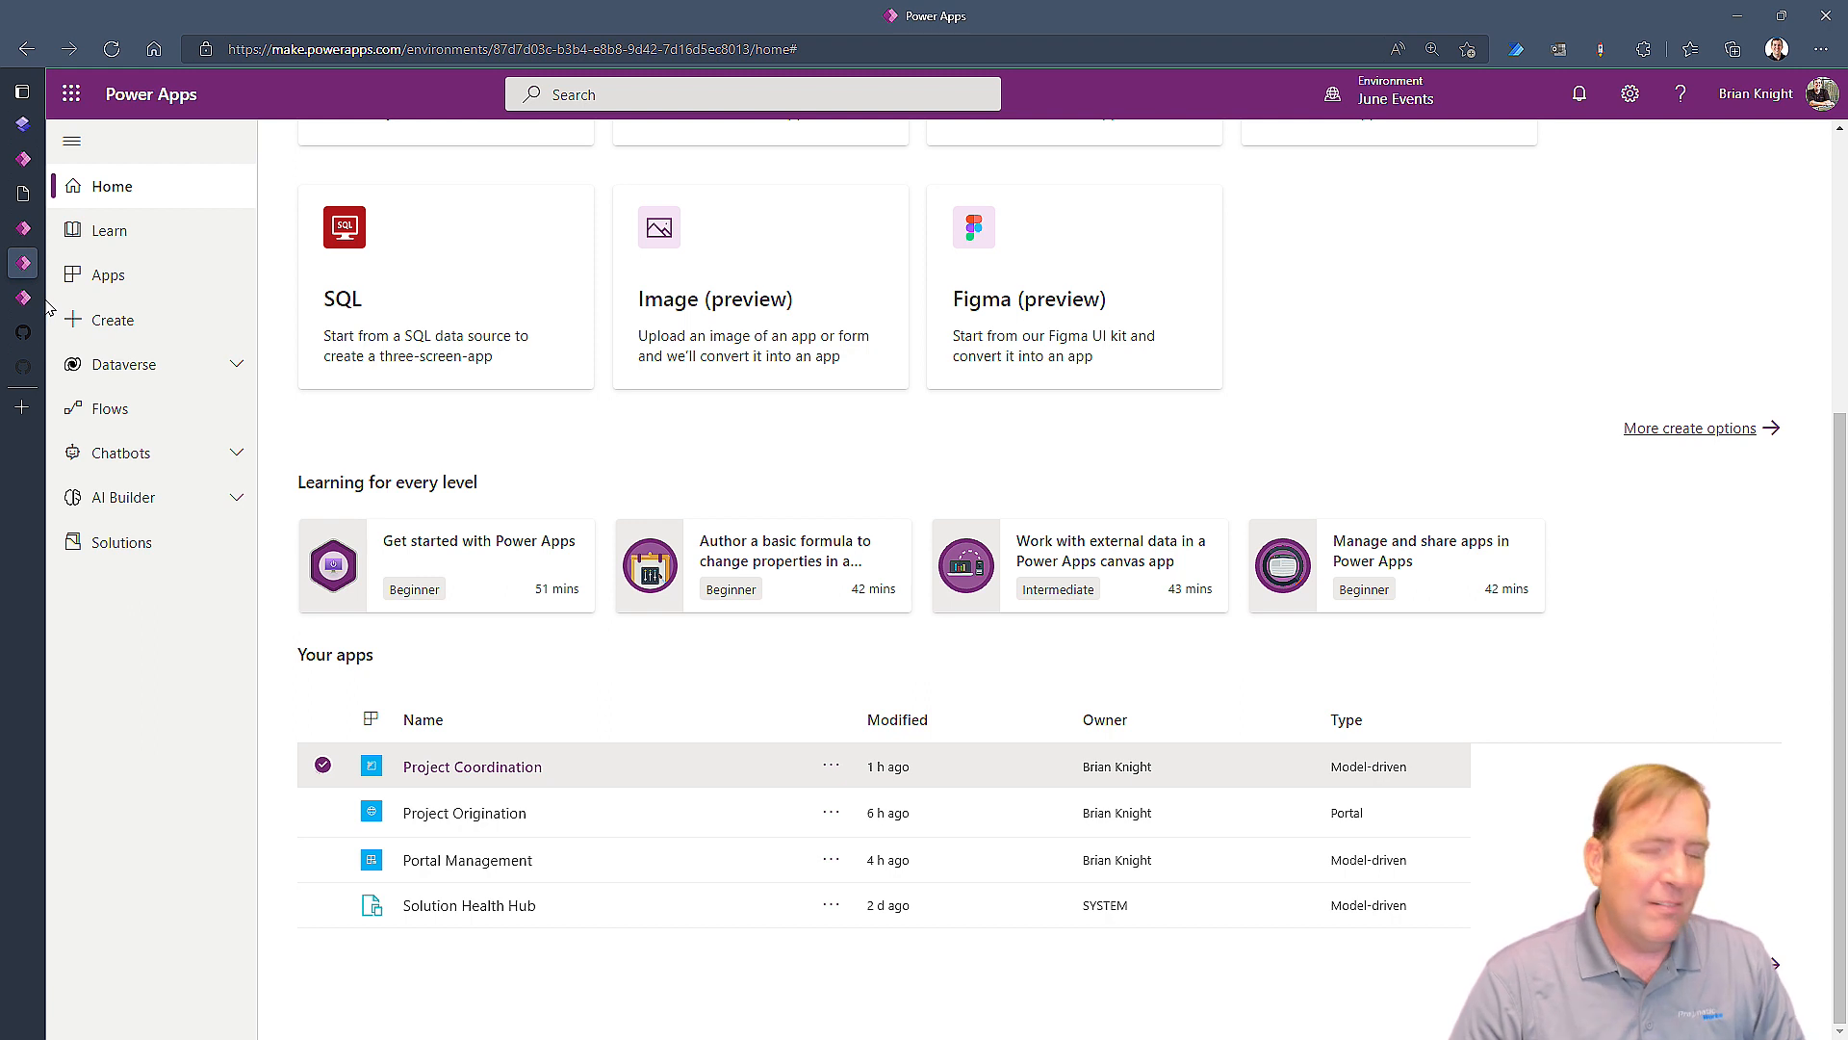
pyautogui.moveTo(45, 319)
pyautogui.click(123, 294)
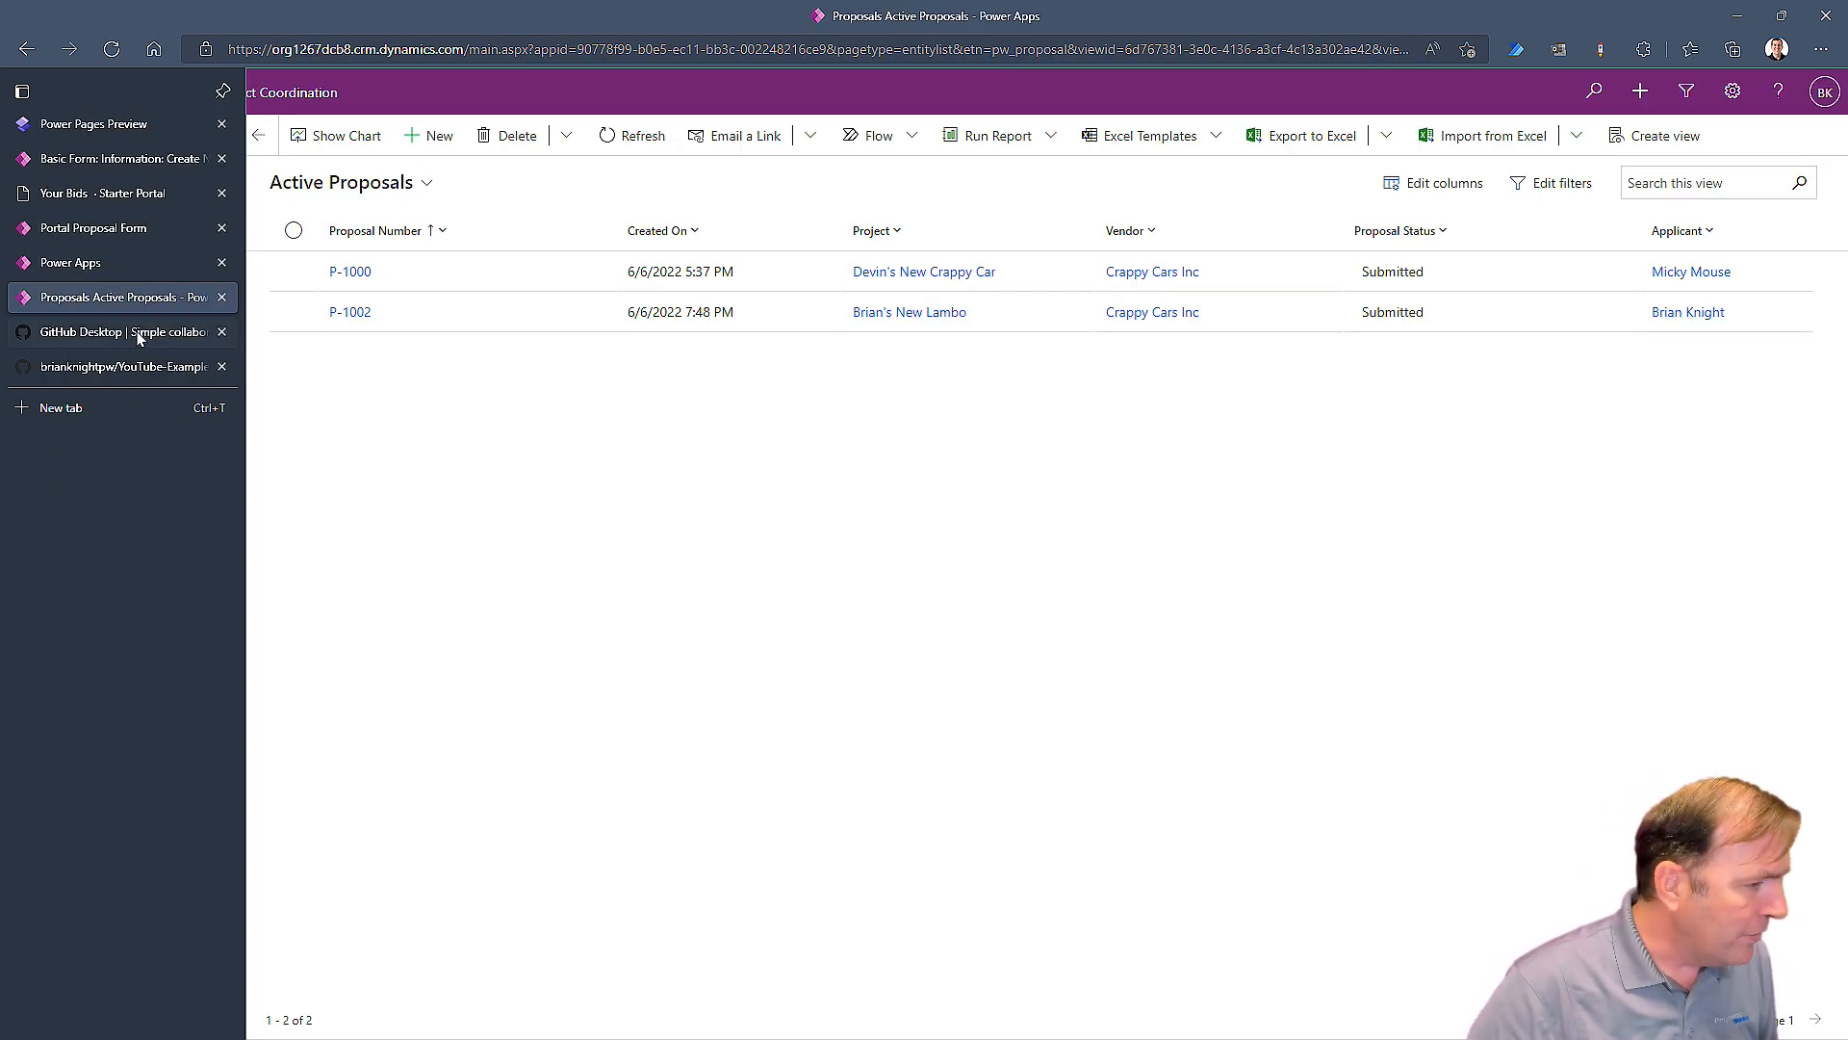
pyautogui.click(137, 231)
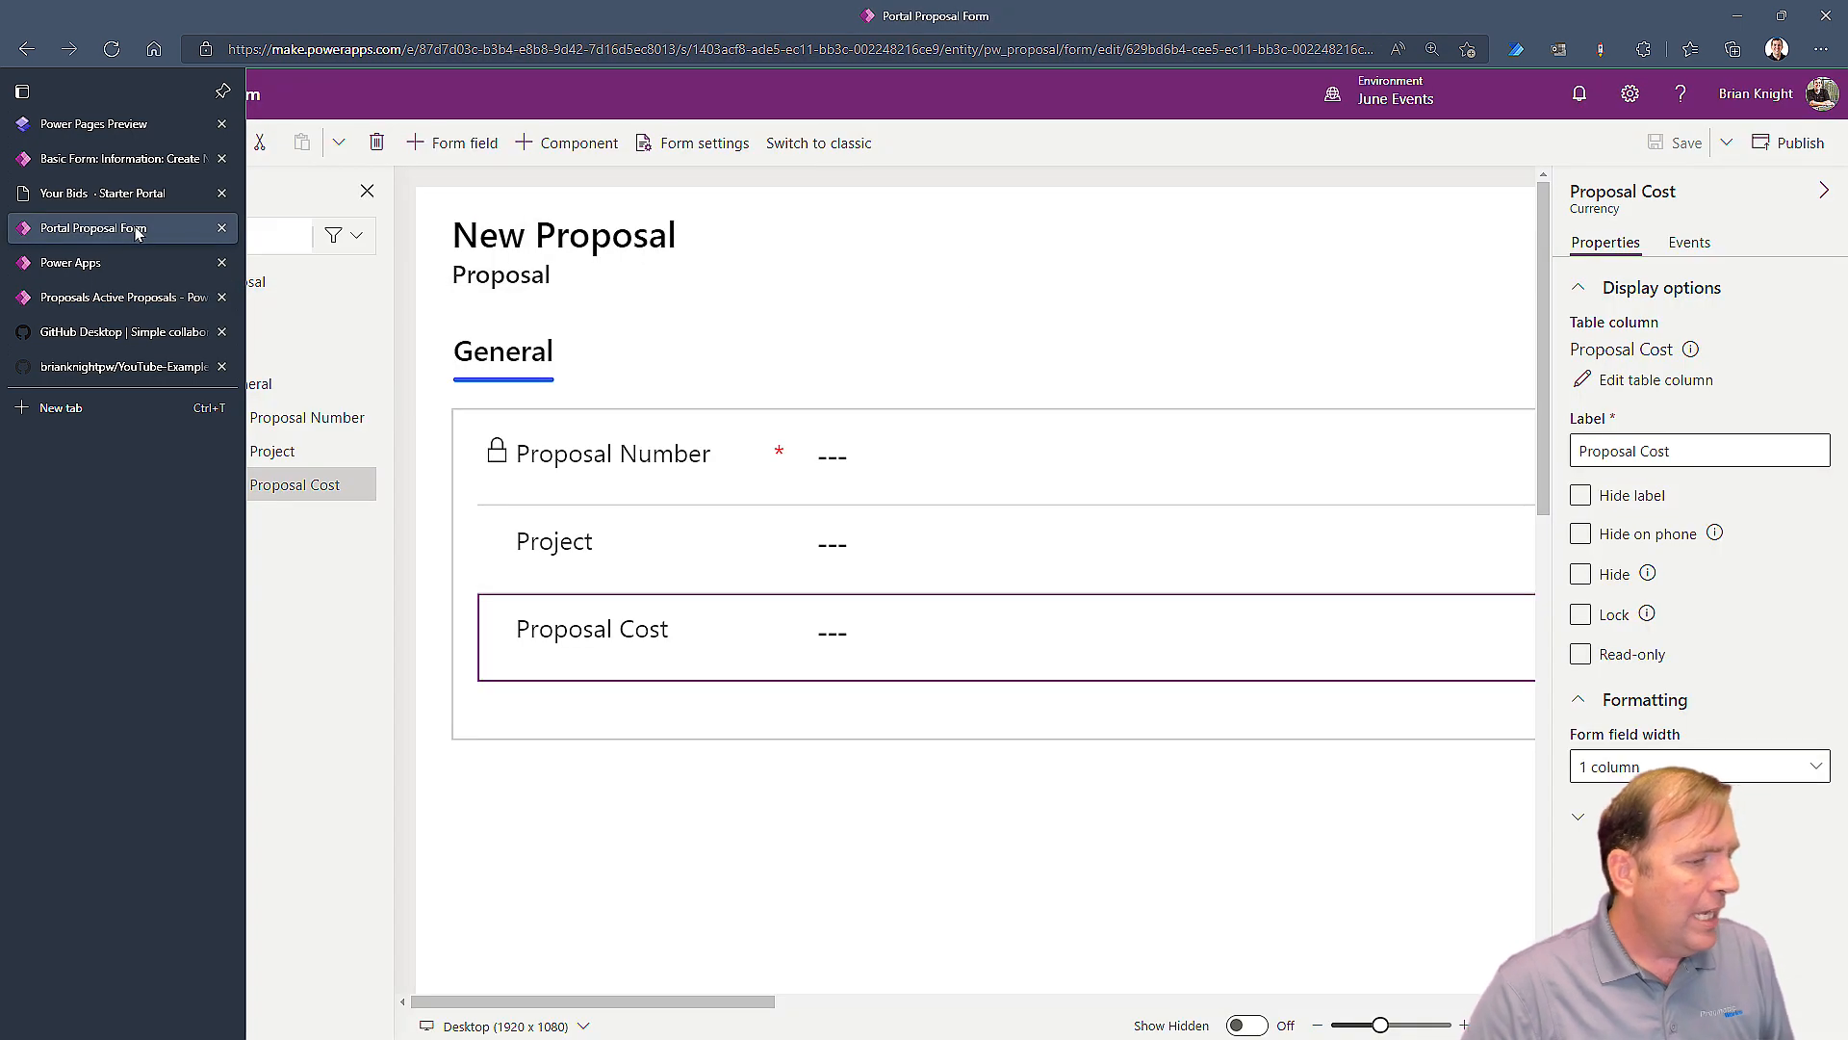
pyautogui.click(131, 157)
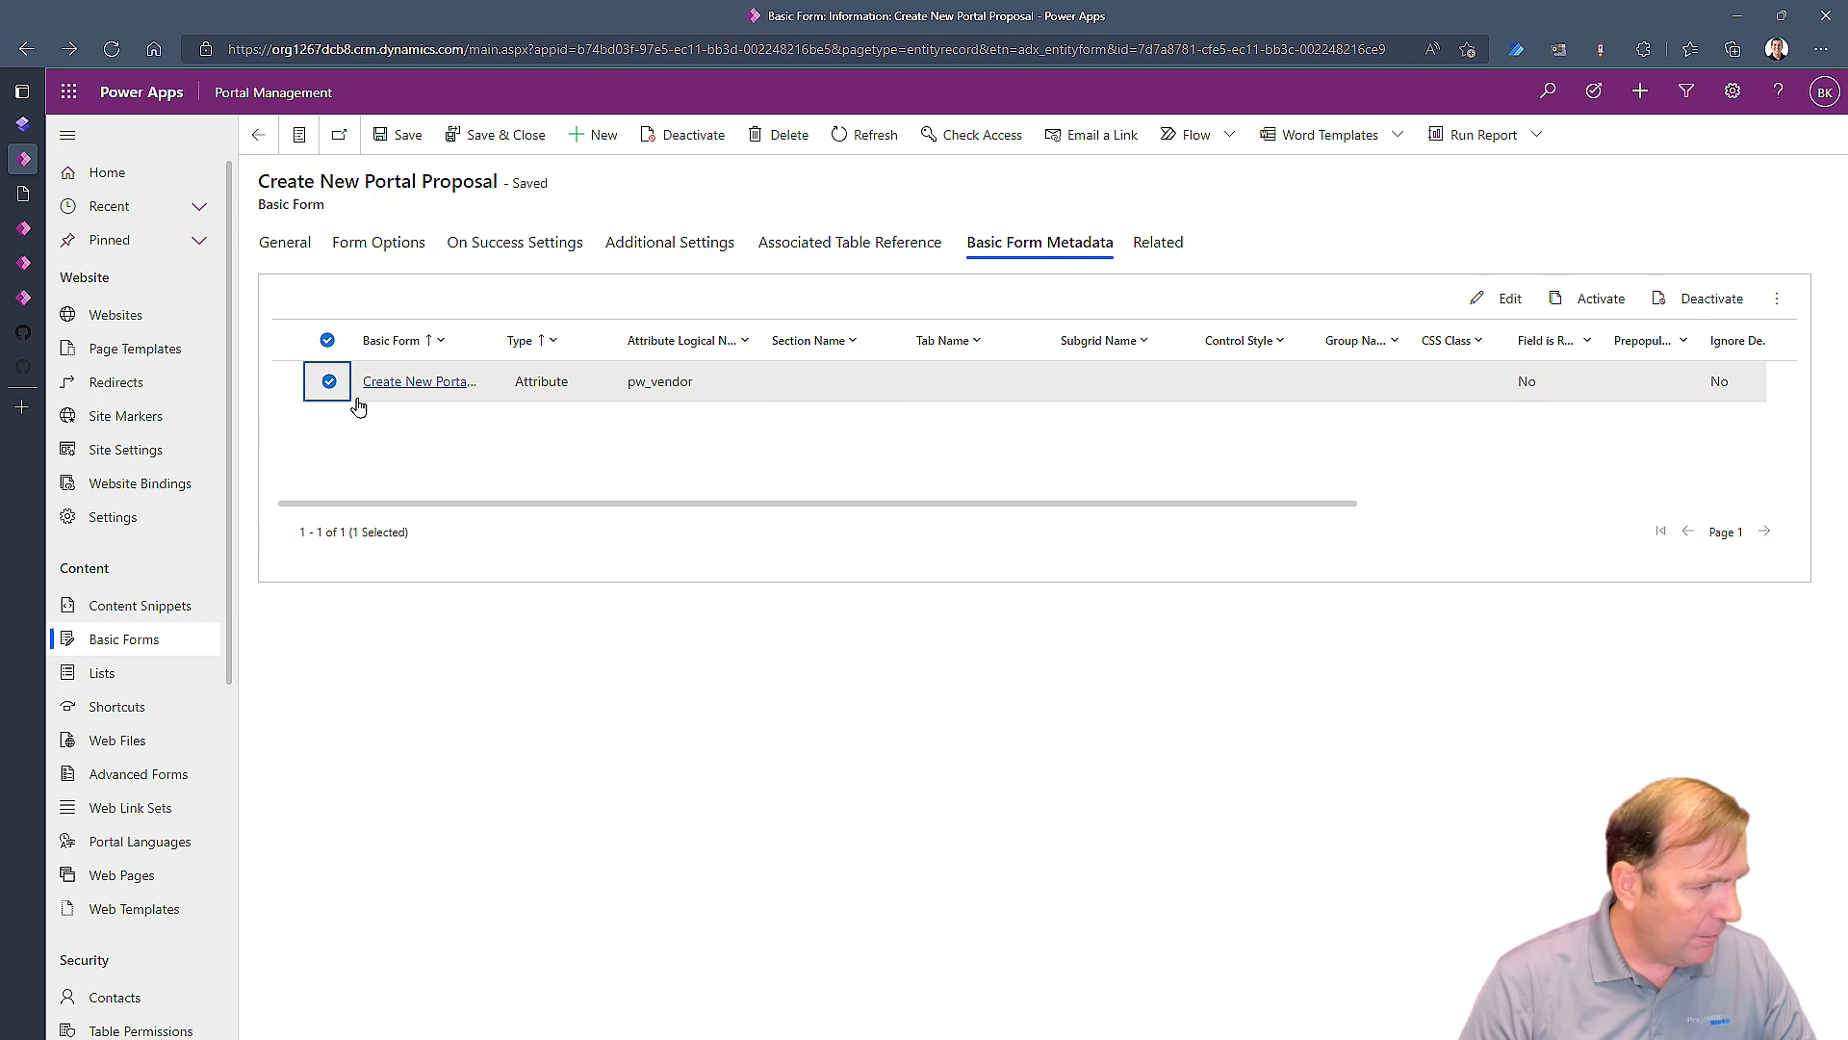
pyautogui.click(328, 381)
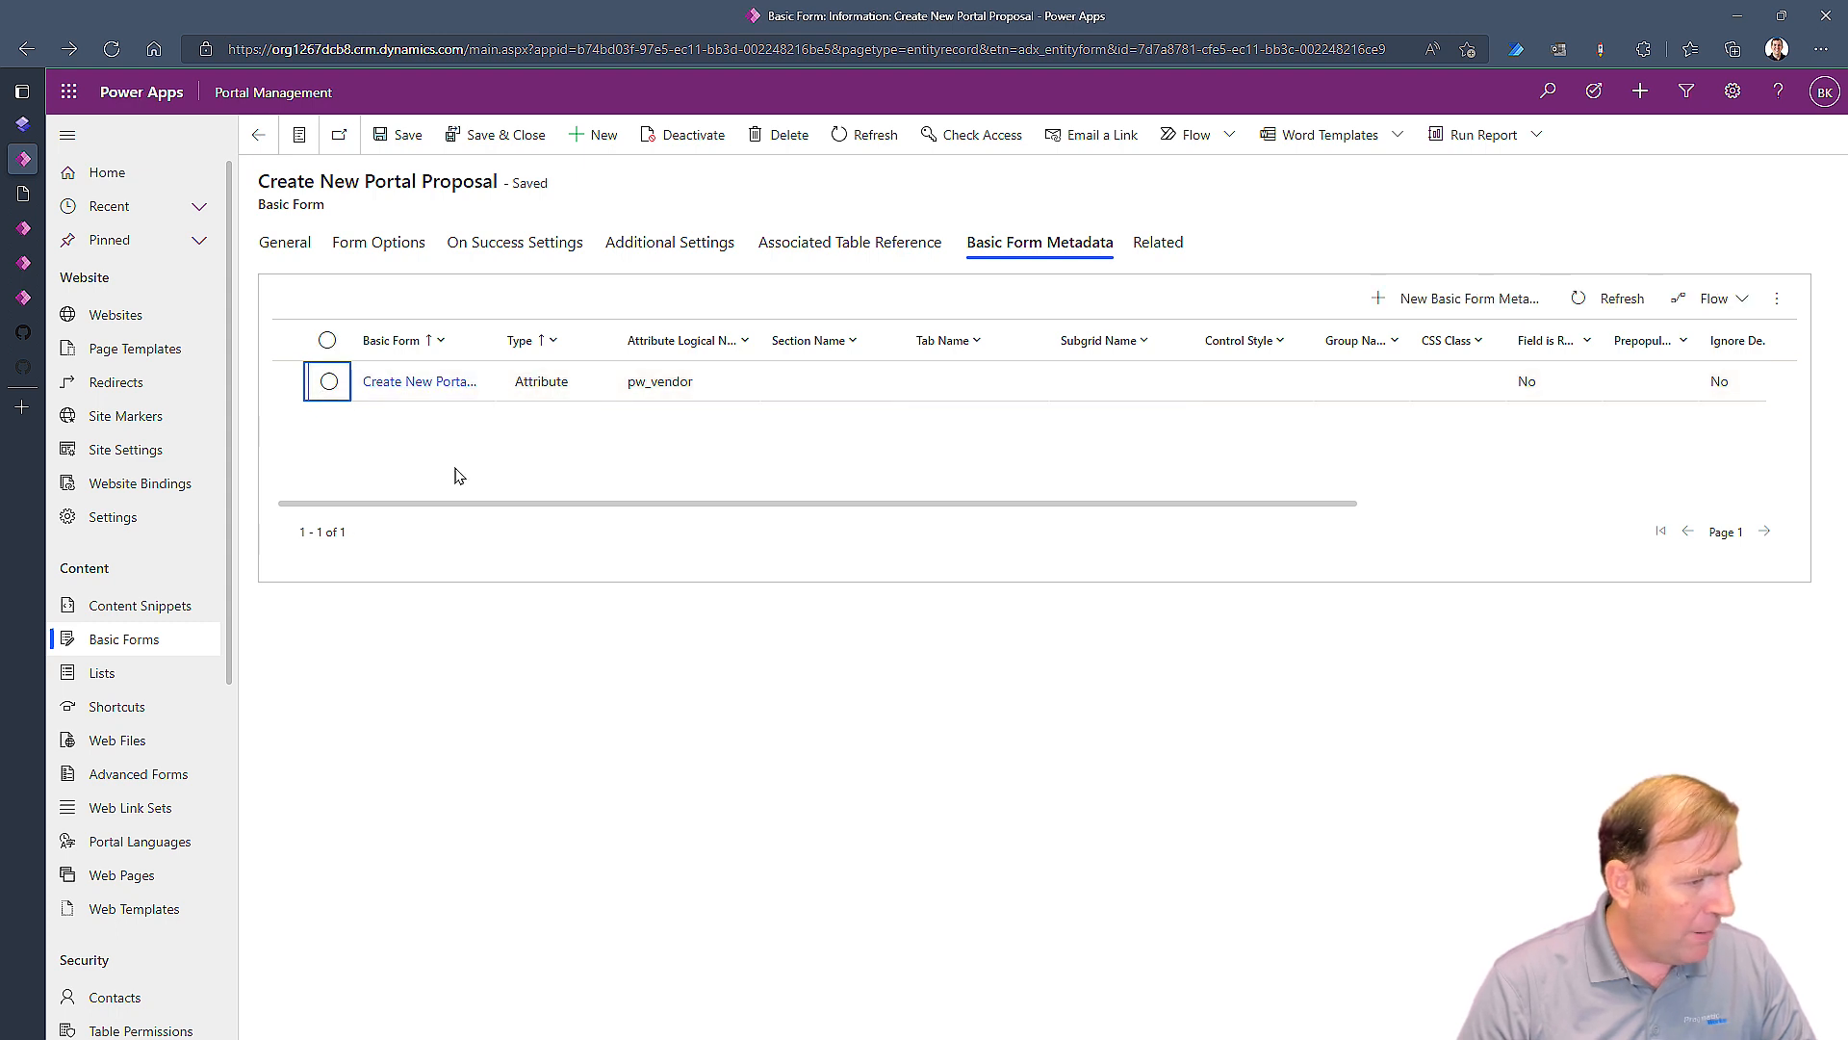
# Step: Add an Attribute-type metadata record to the Create New Portal Proposal basic form for the Project (pw_project) attribute
pyautogui.click(1452, 301)
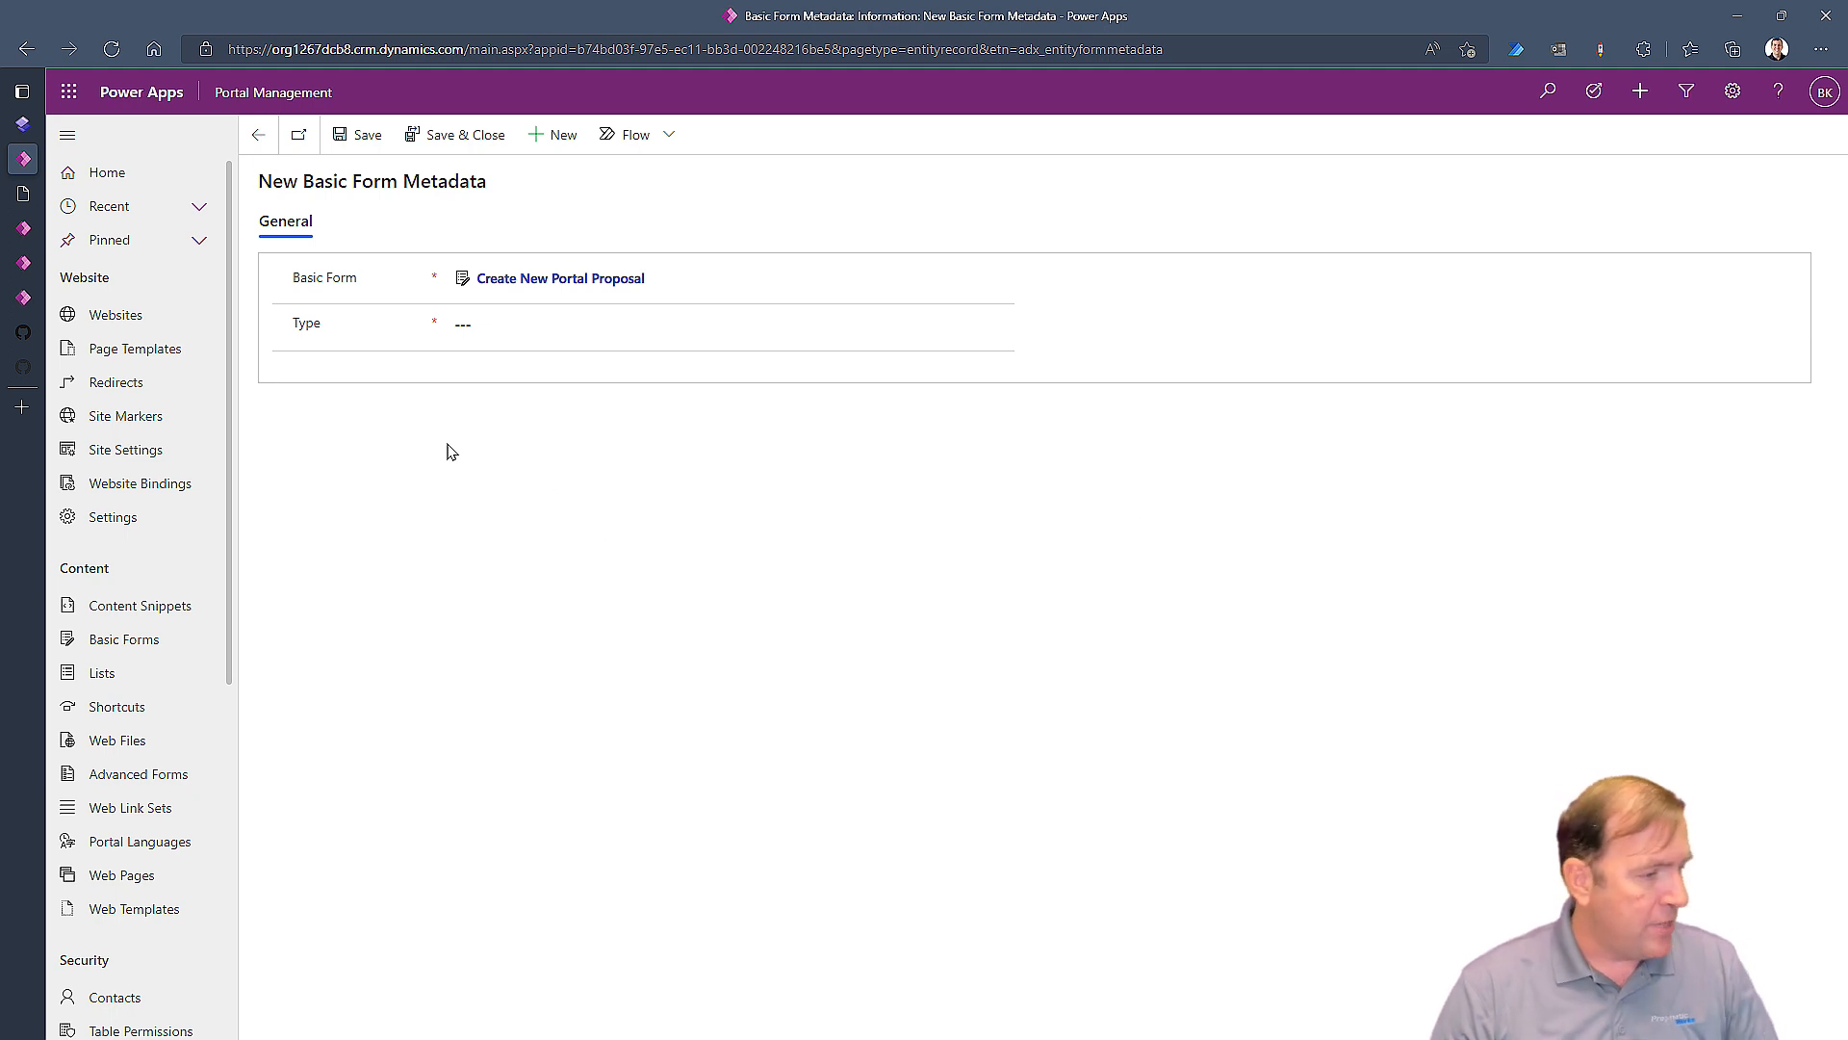
pyautogui.click(532, 337)
pyautogui.click(524, 375)
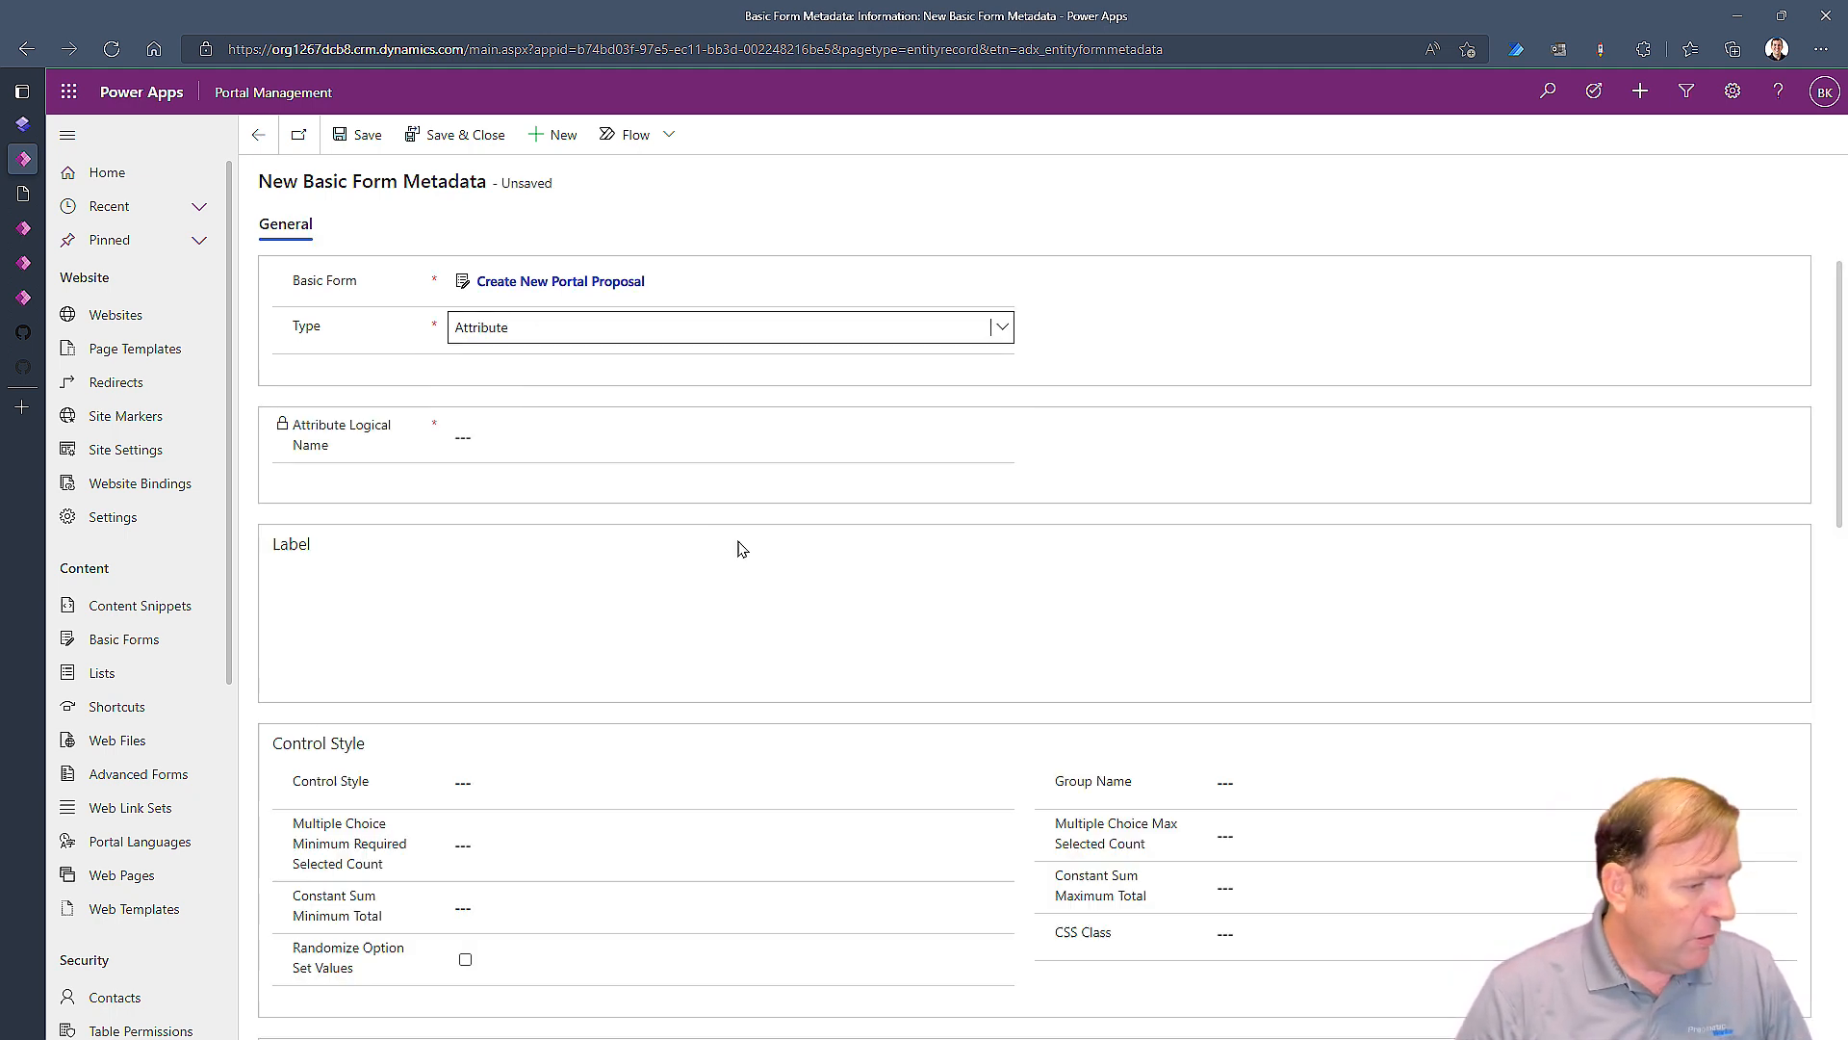
pyautogui.click(1208, 430)
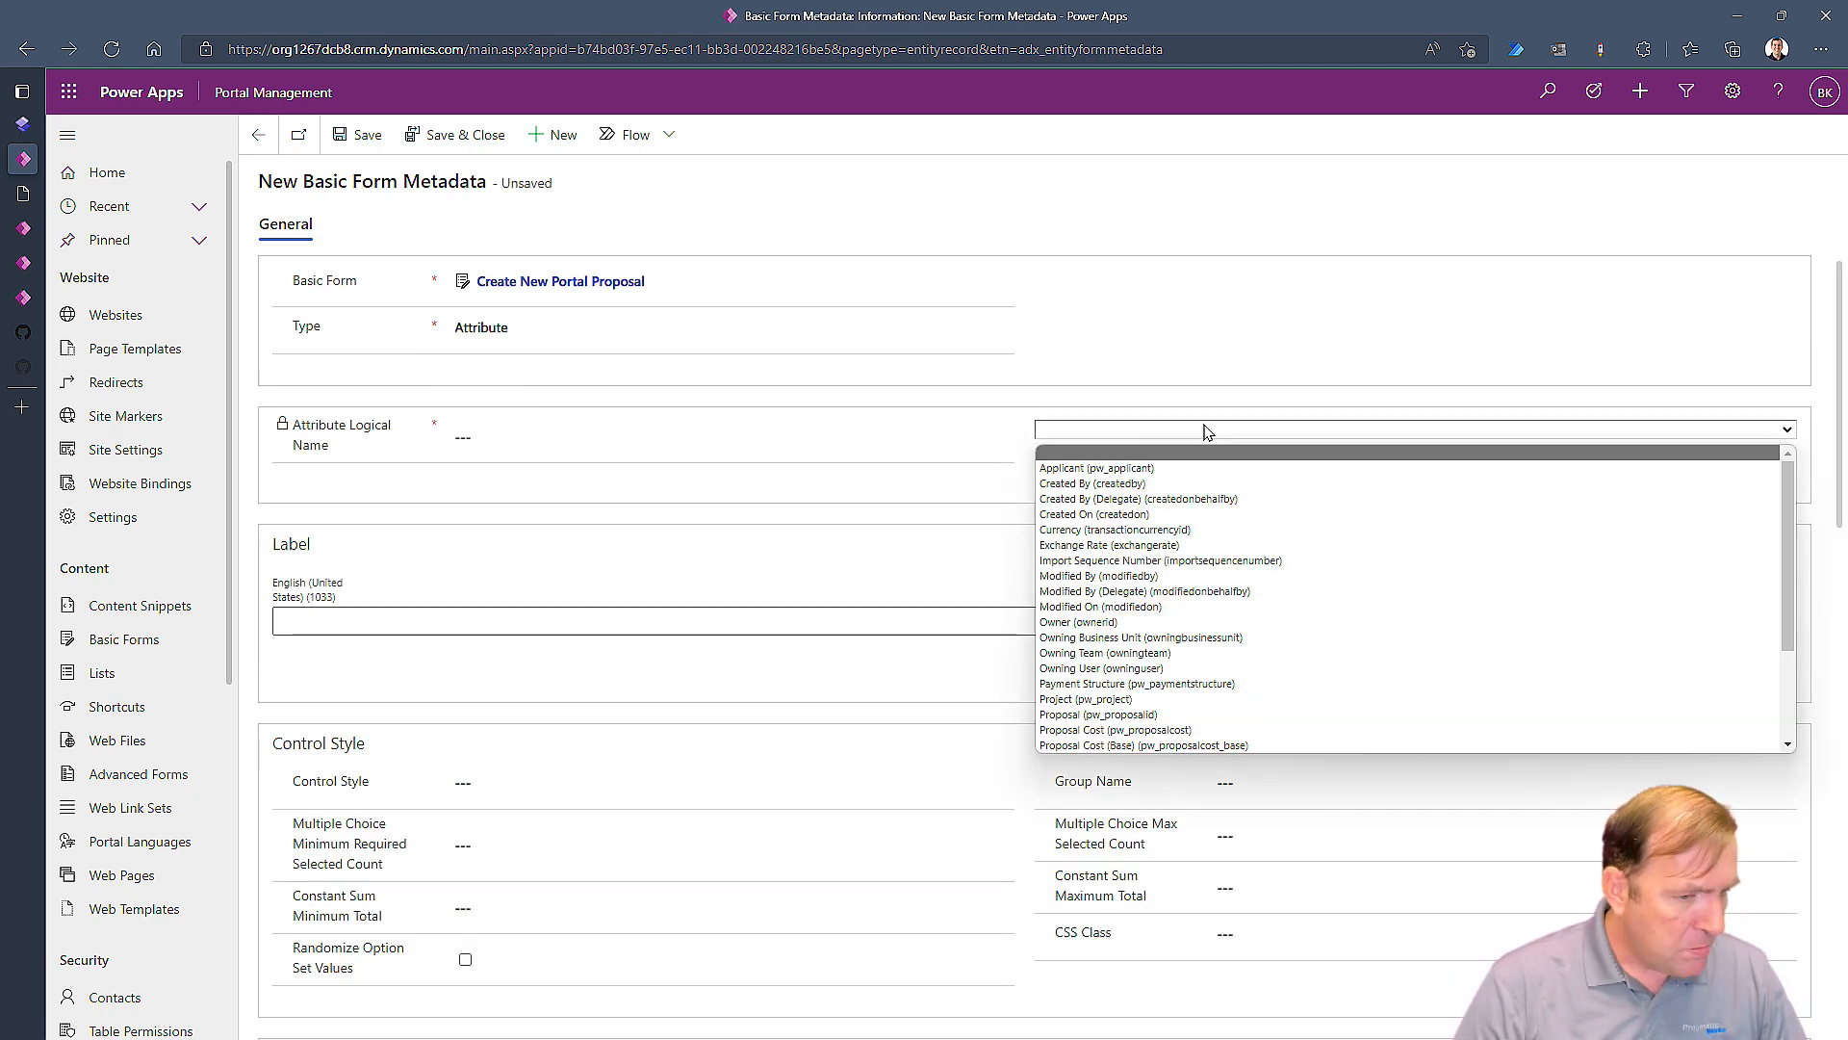
pyautogui.press('p')
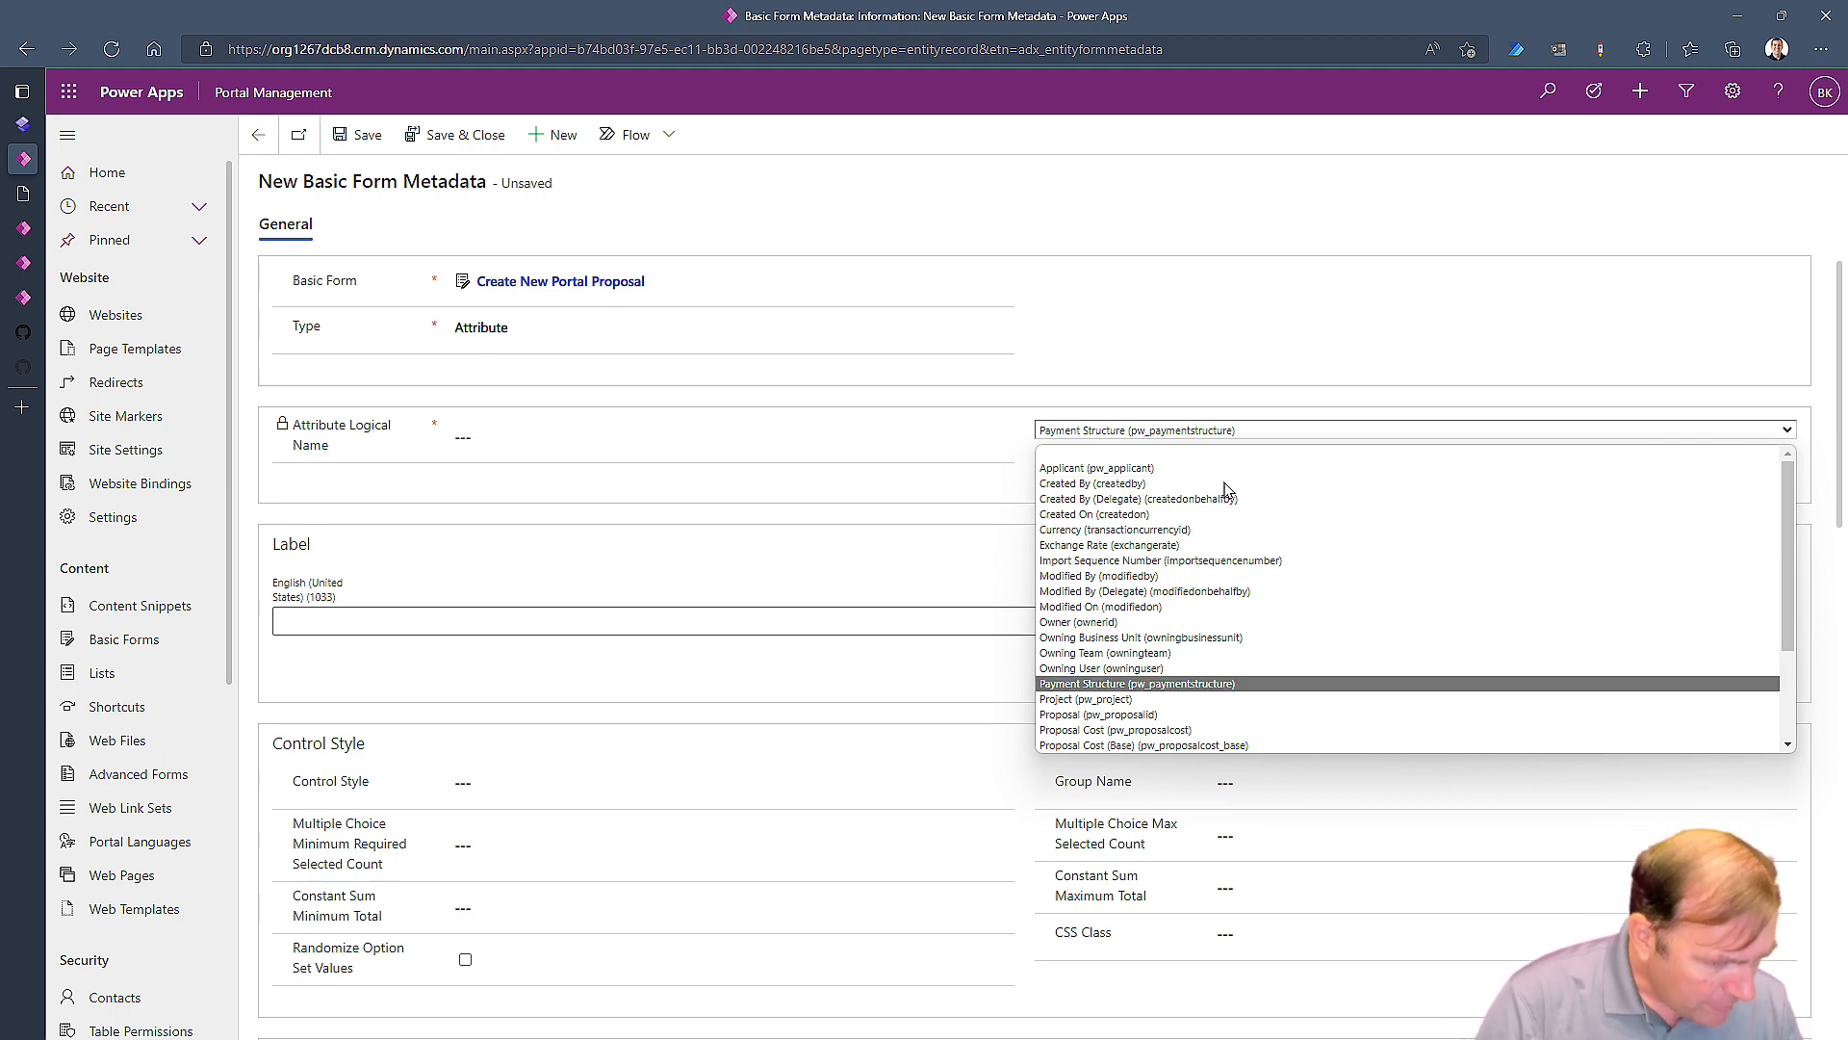
pyautogui.press('p')
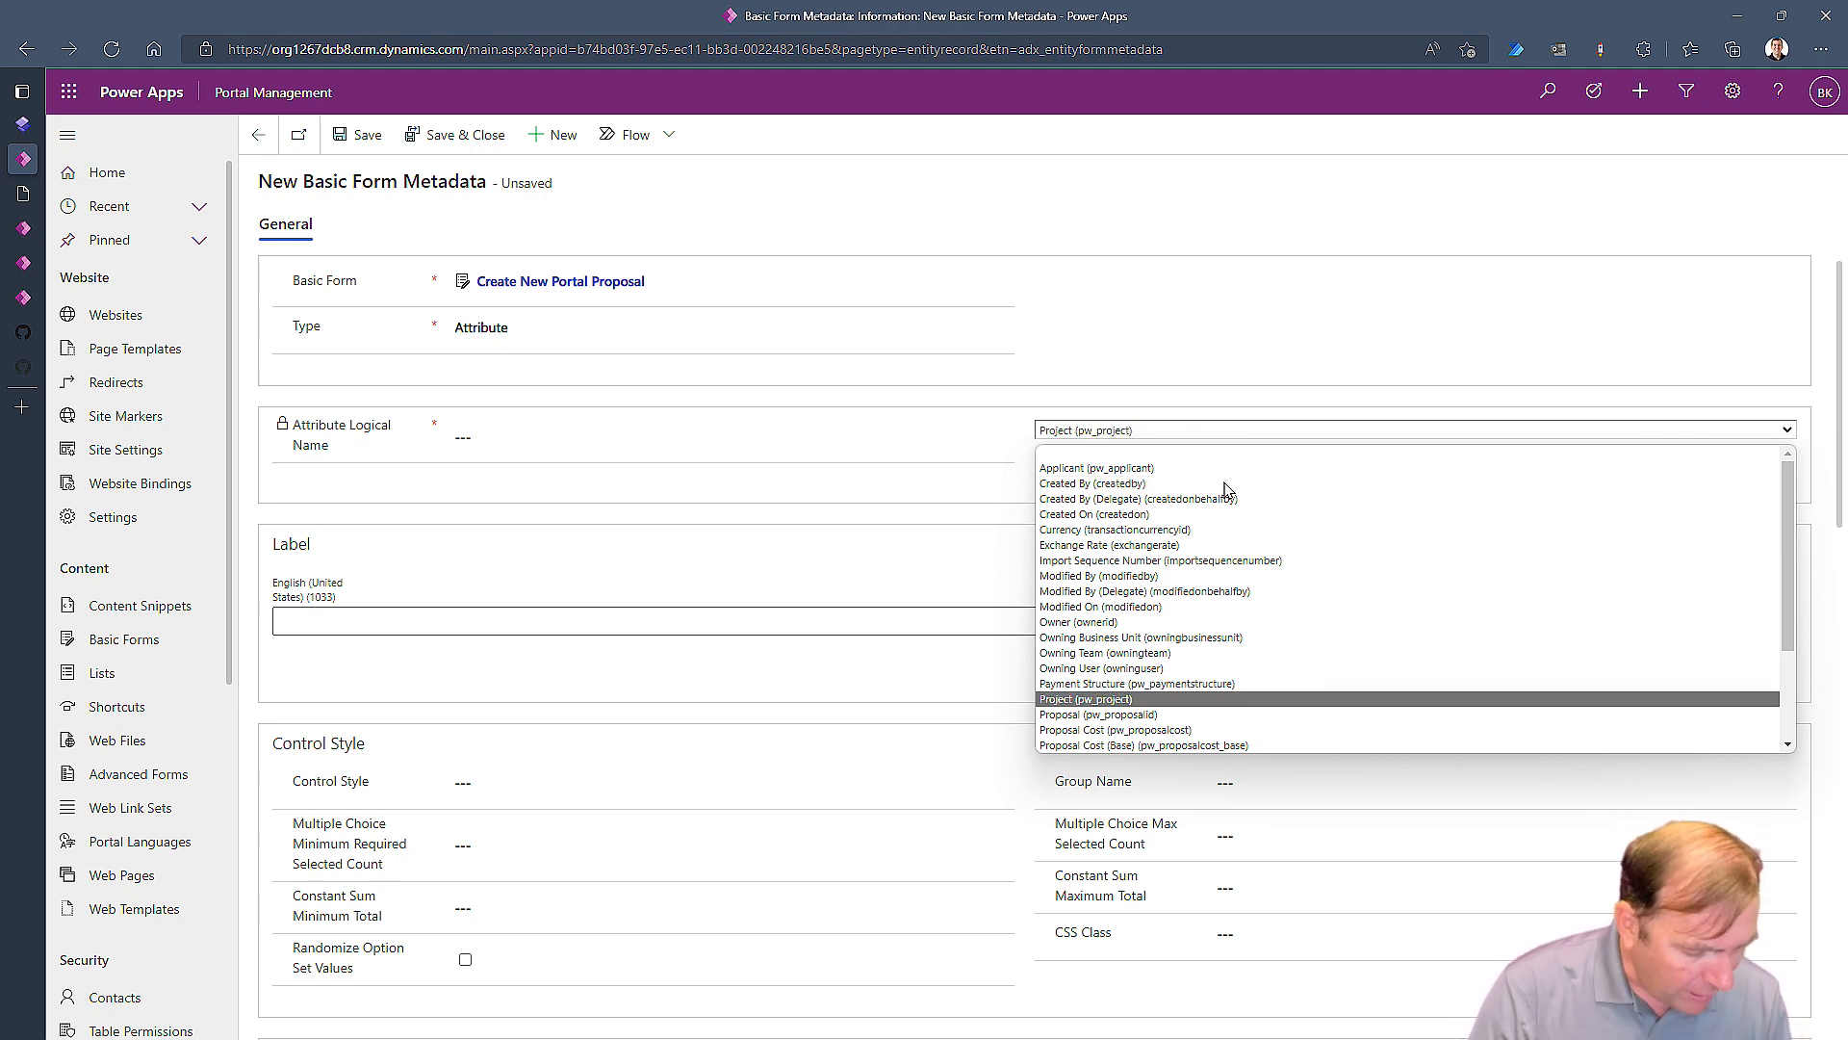
pyautogui.press('Return')
# Step: Set the control style of the Project metadata to Render Lookup as Dropdown
pyautogui.scroll(-2, 597, 591)
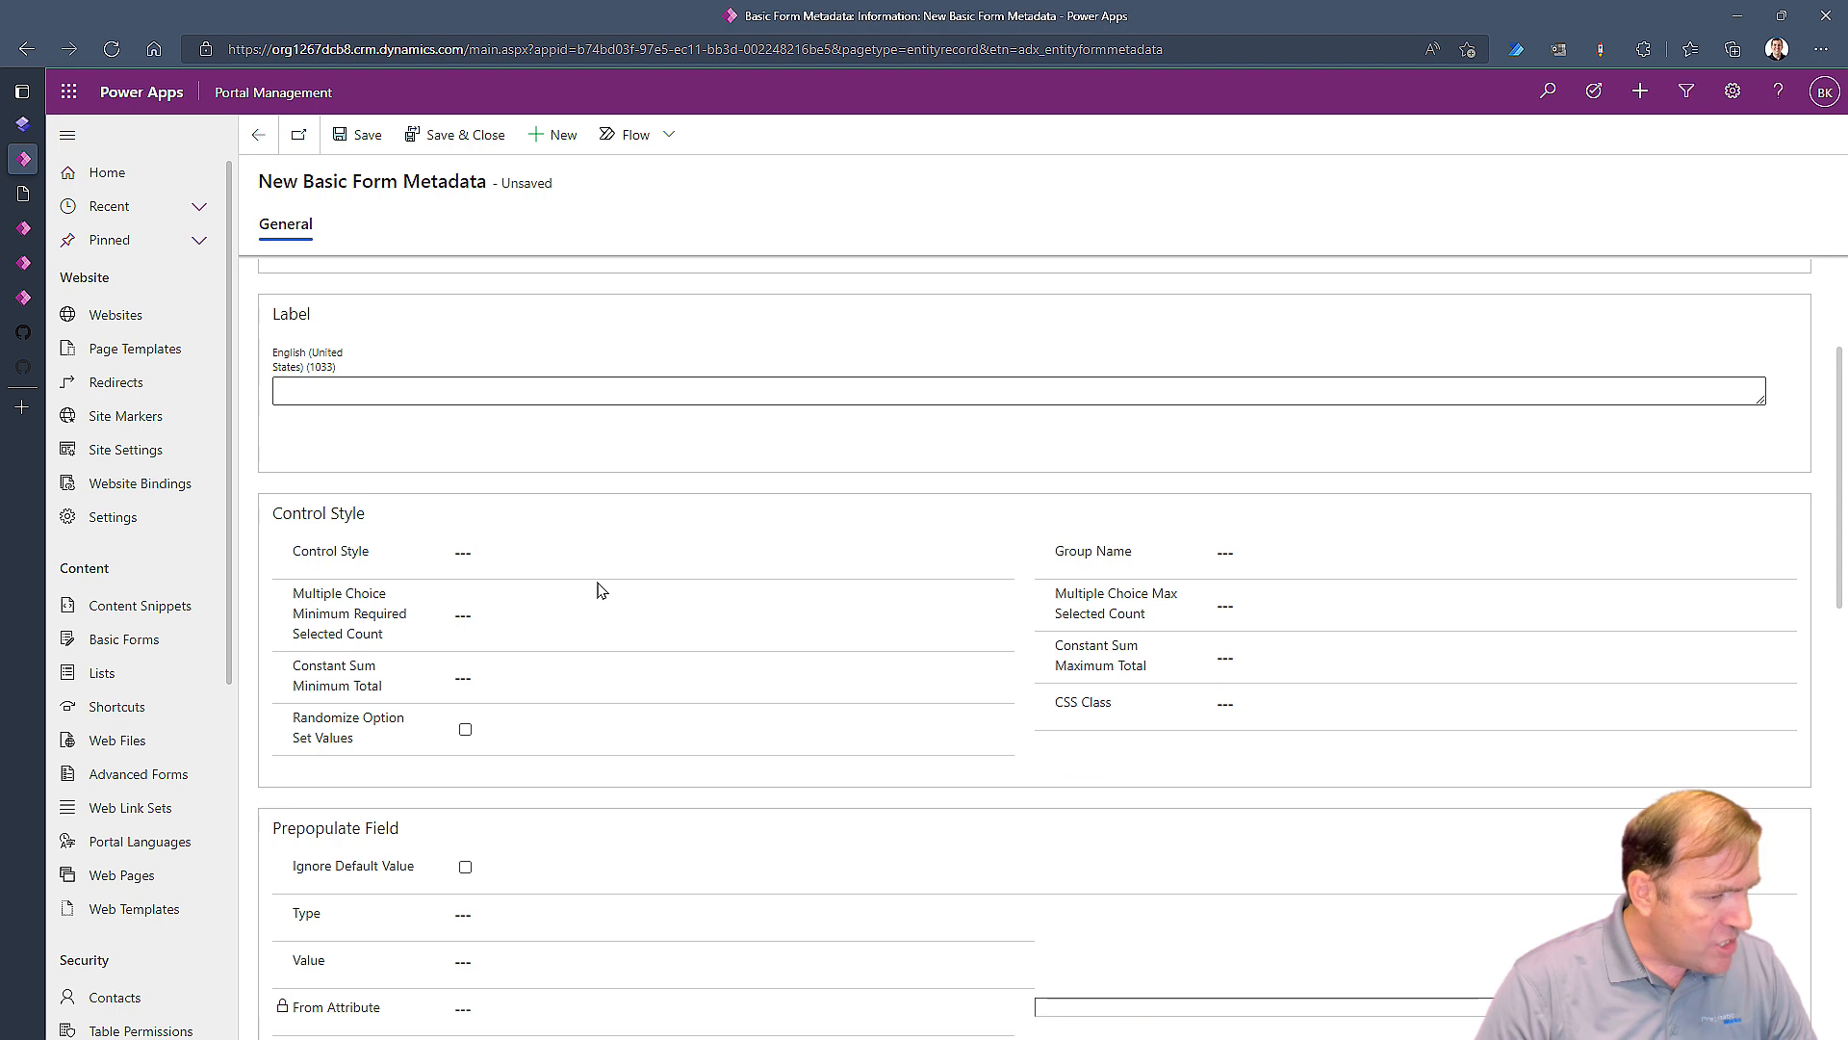
pyautogui.click(591, 555)
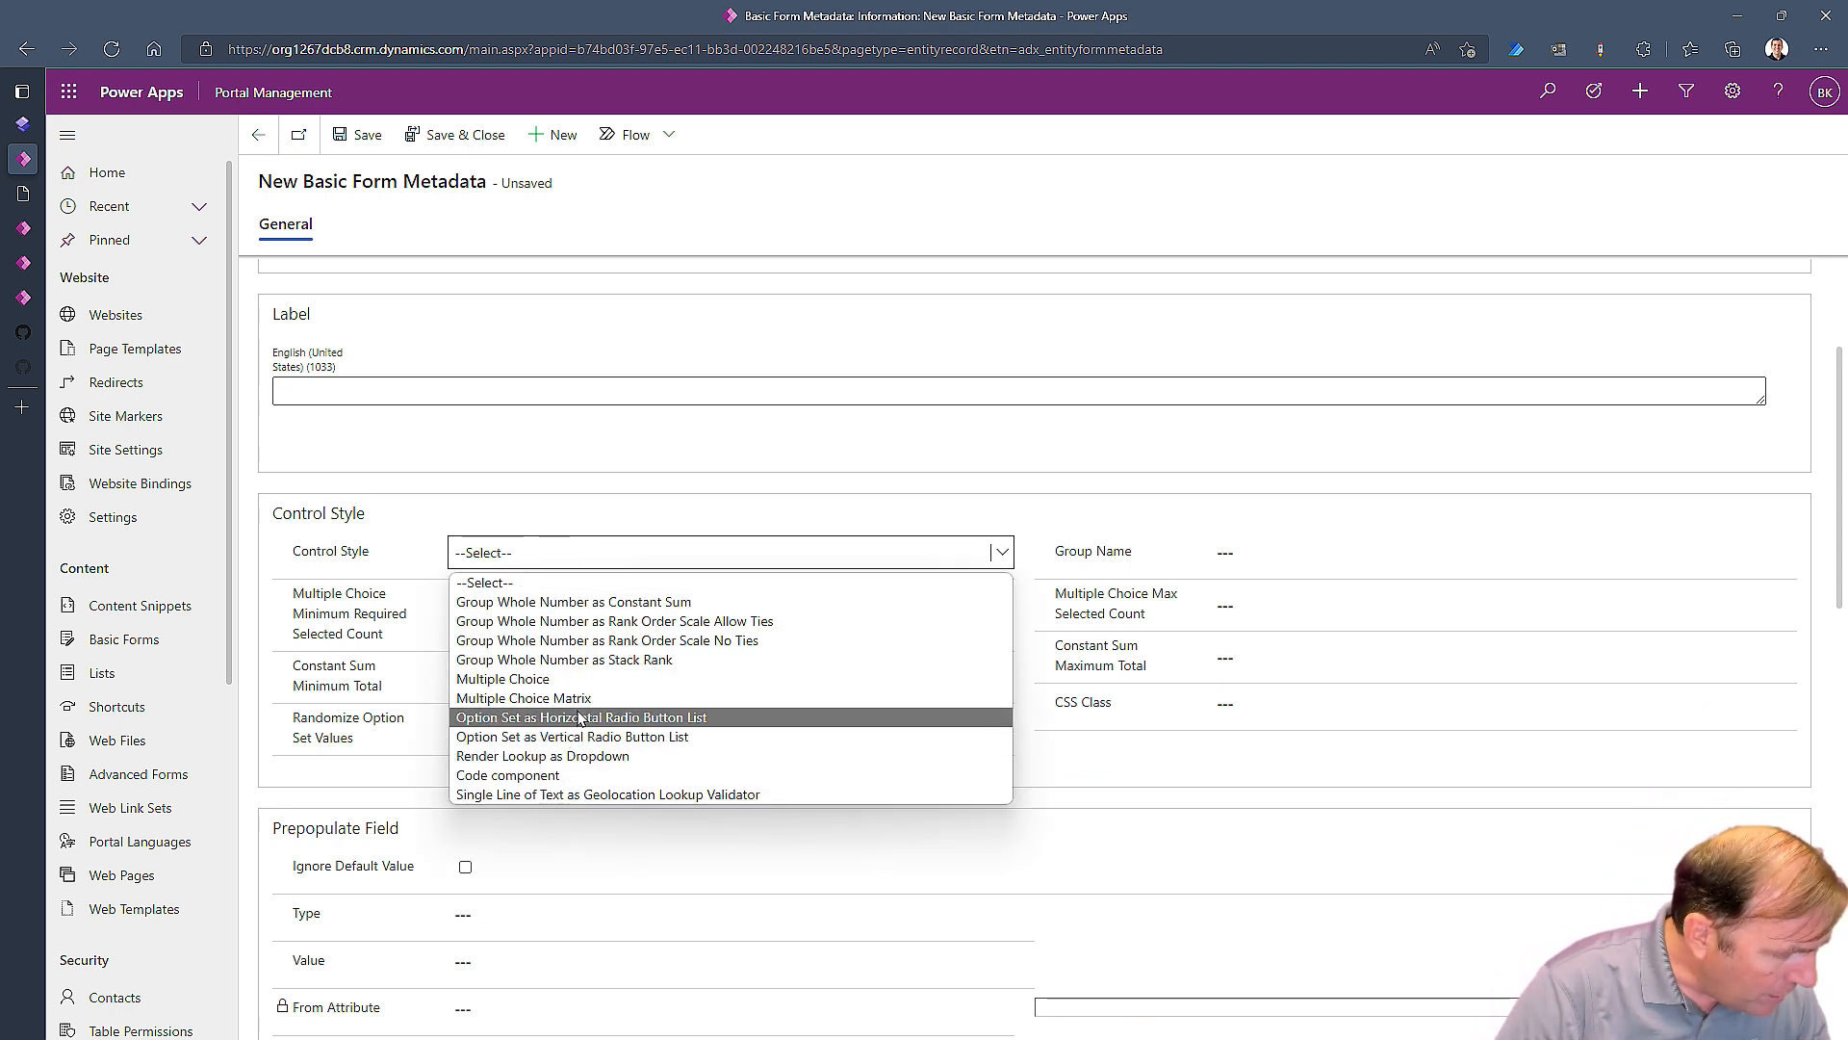
pyautogui.click(596, 756)
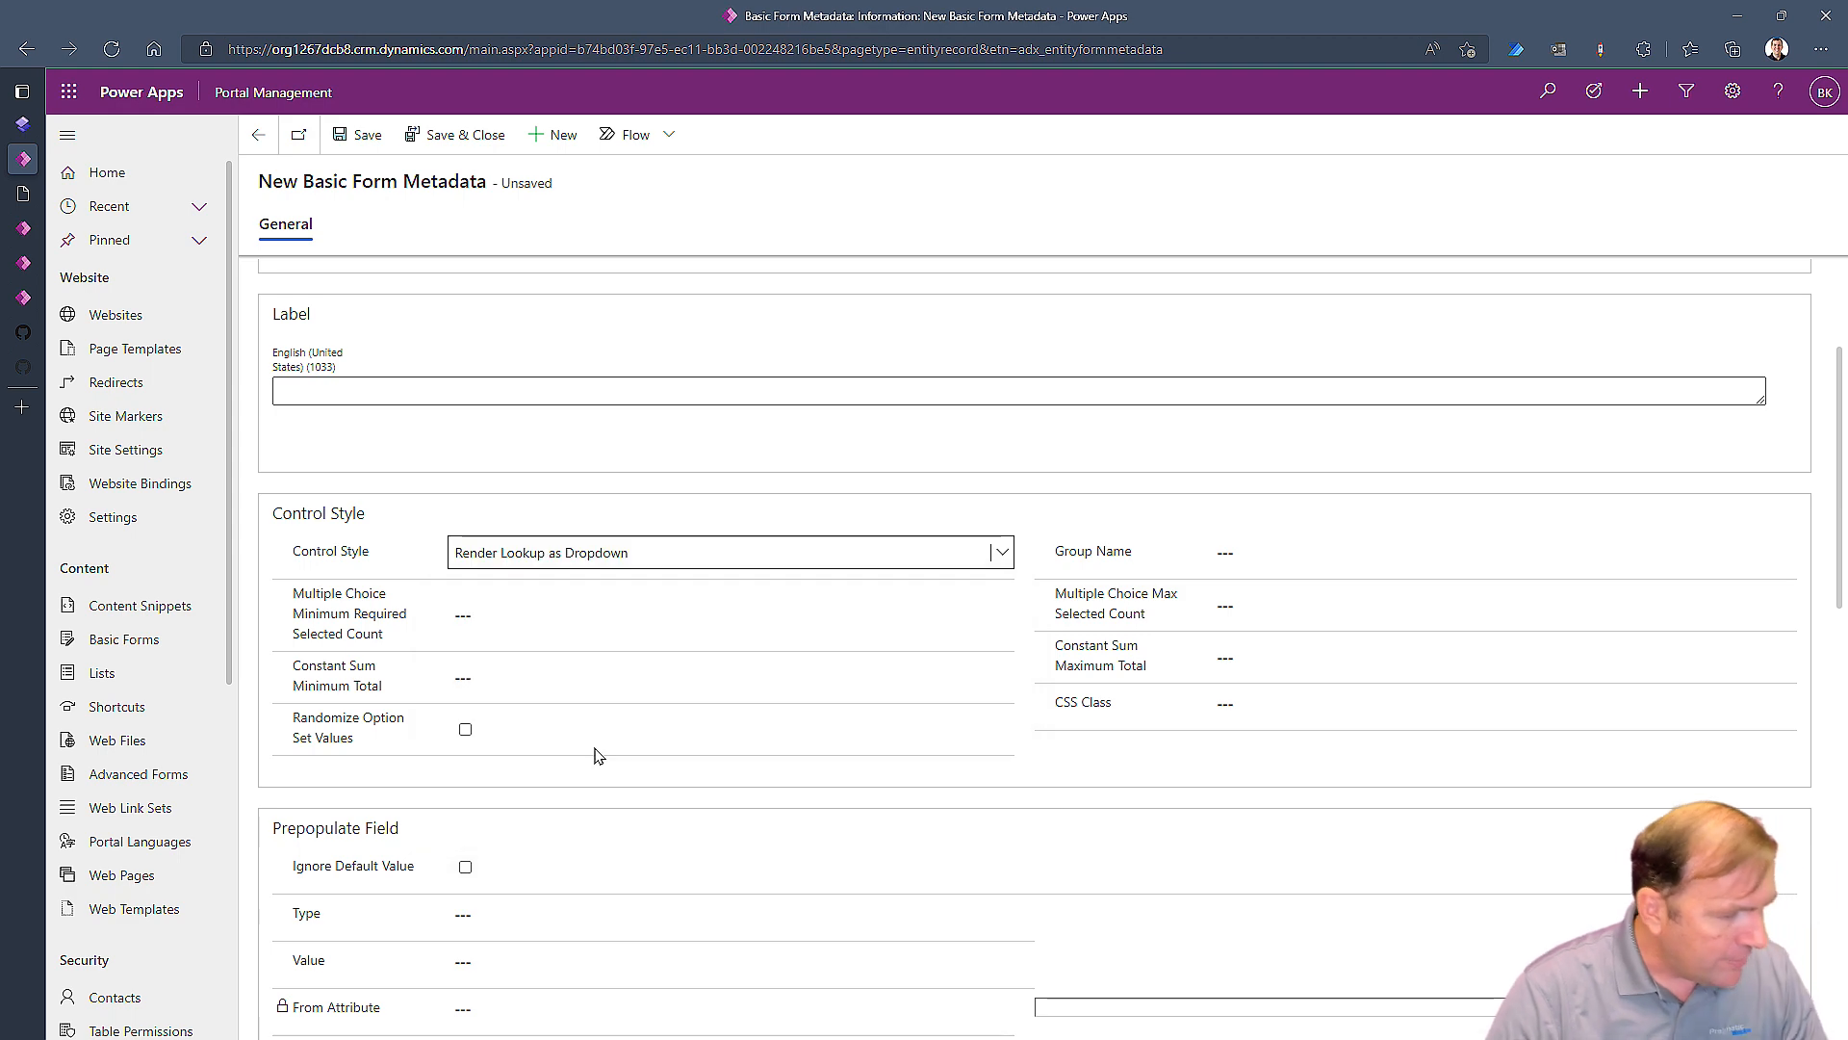
# Step: Set Add Description to Yes in the Project metadata's Description/Instructions section
pyautogui.scroll(-2, 597, 750)
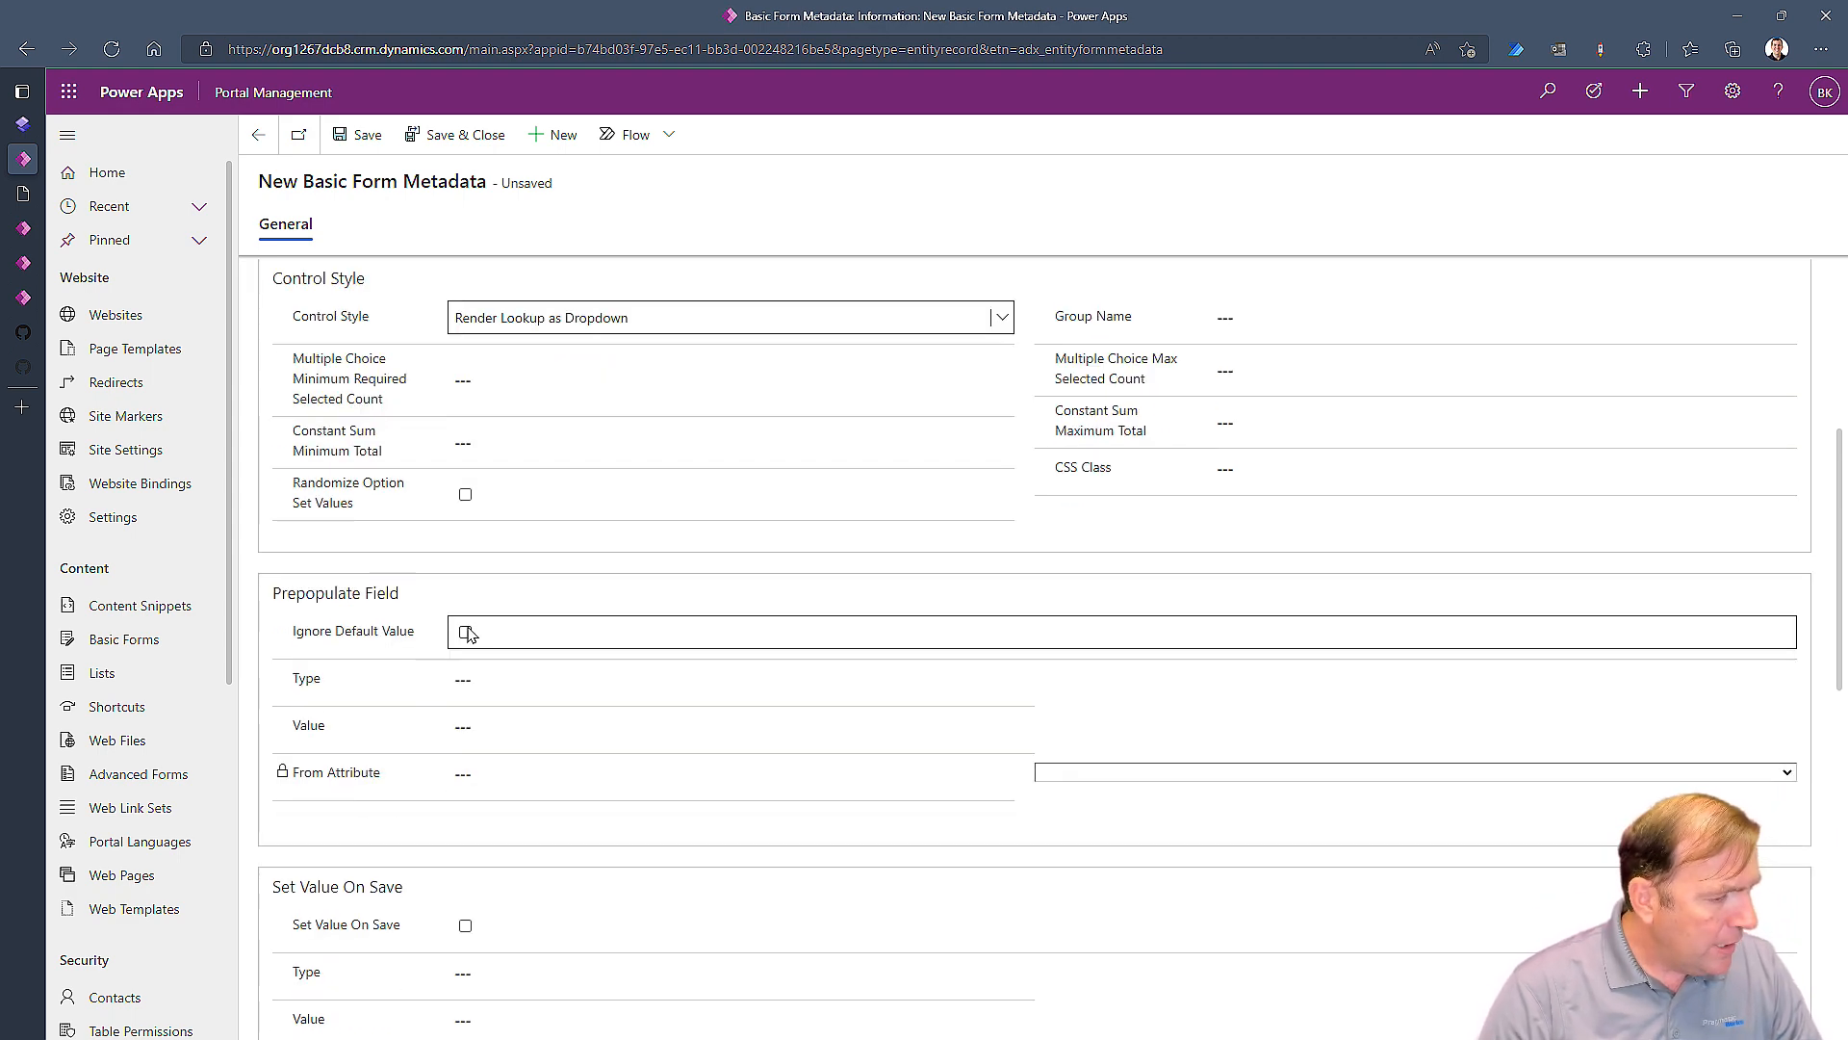
pyautogui.scroll(-4, 481, 770)
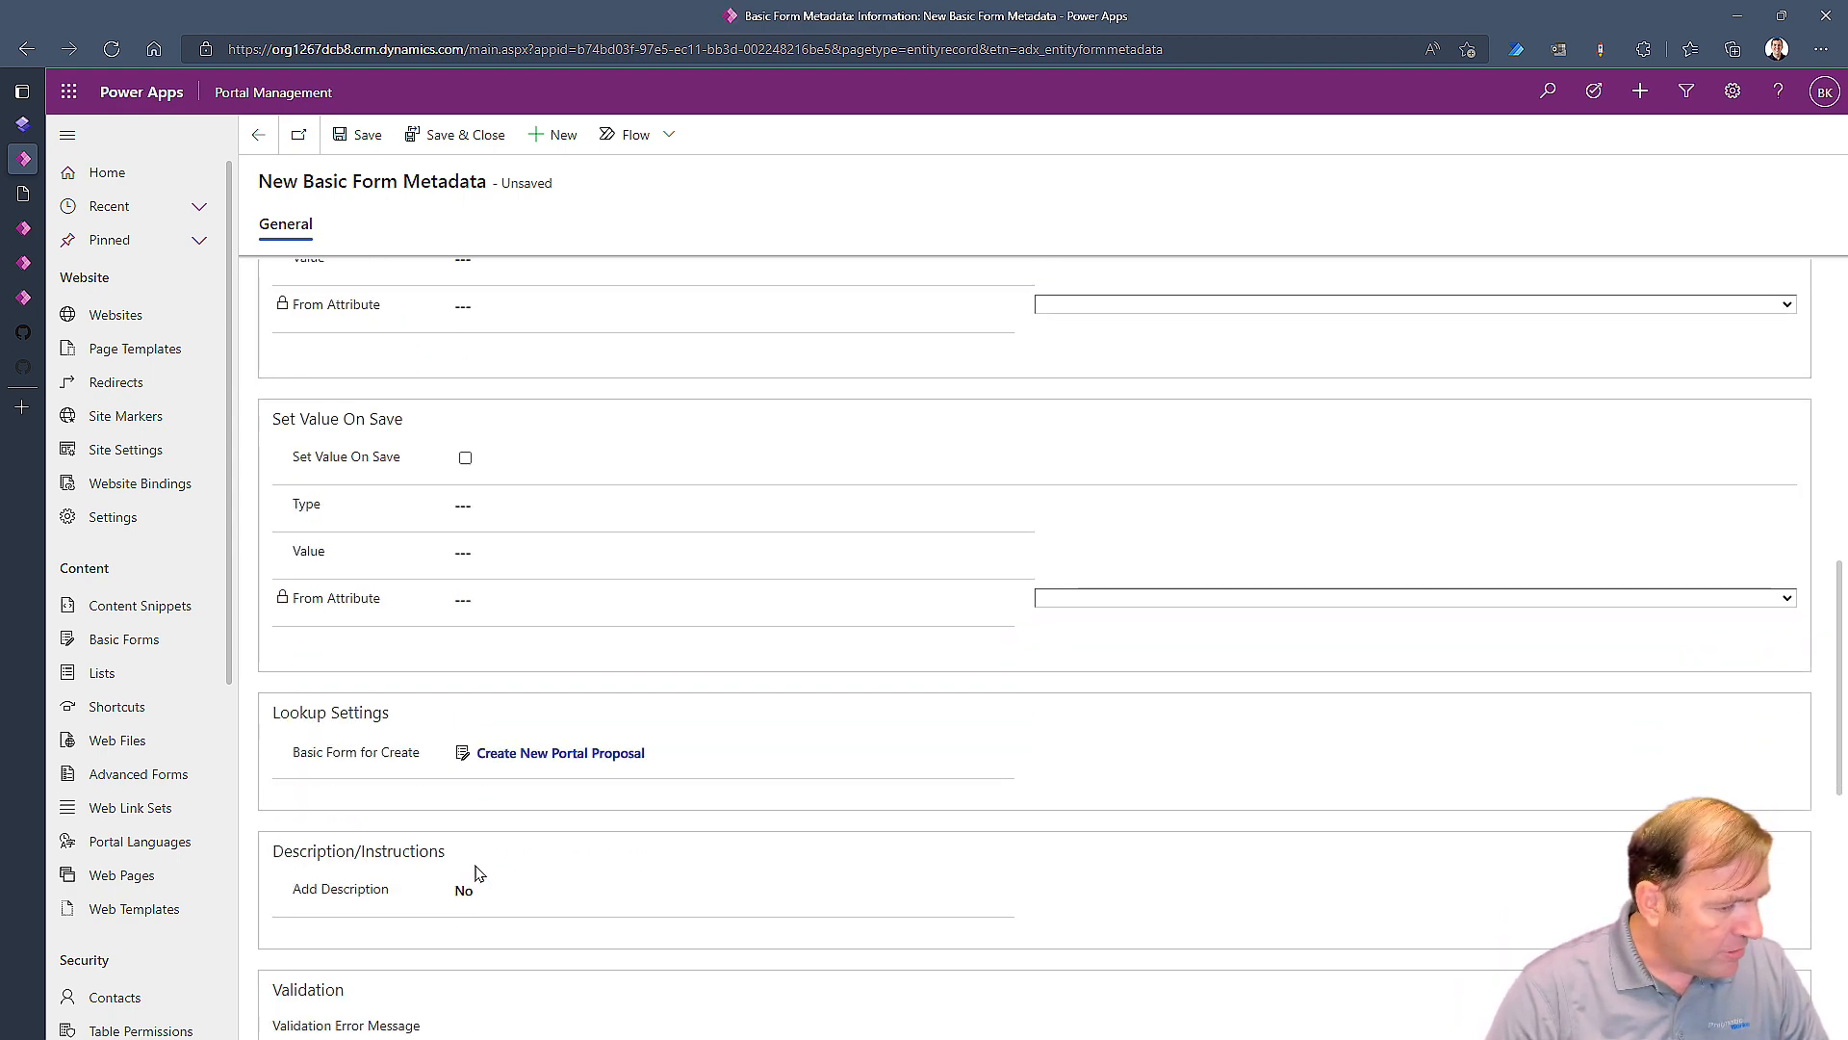
pyautogui.click(541, 892)
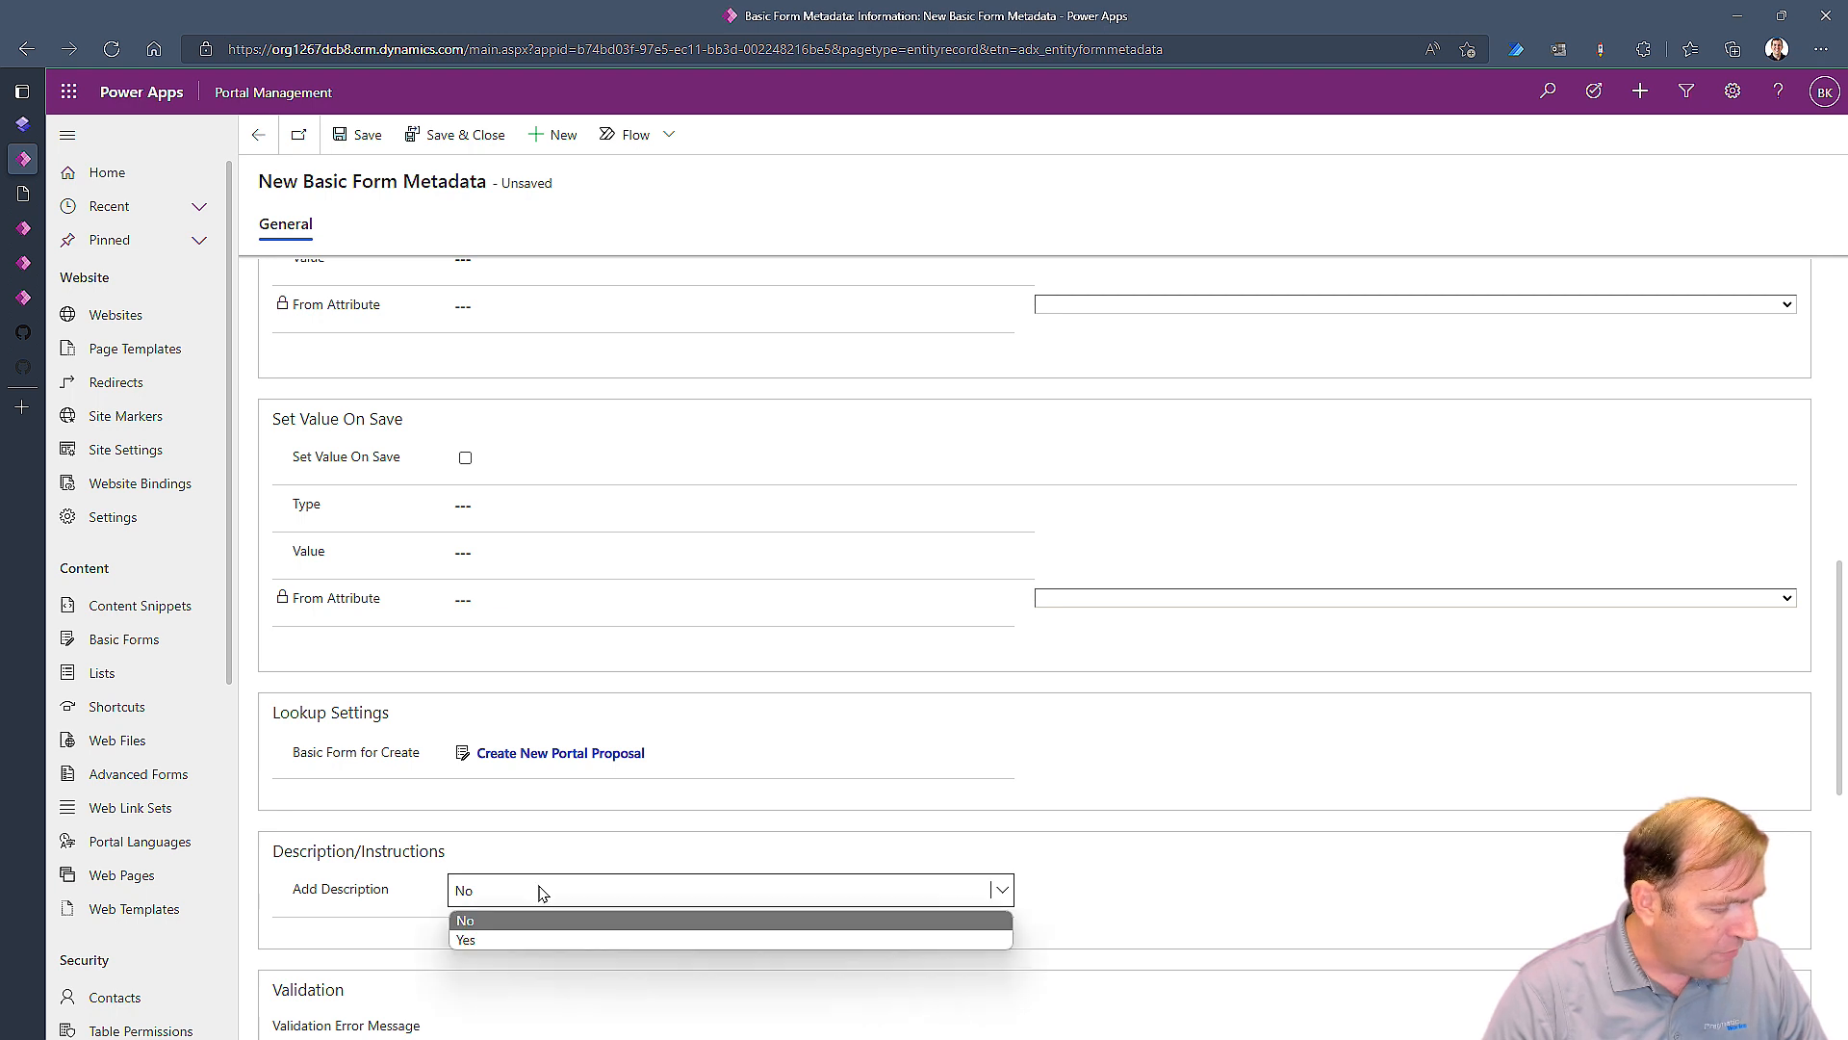
pyautogui.click(510, 940)
pyautogui.scroll(-3, 514, 963)
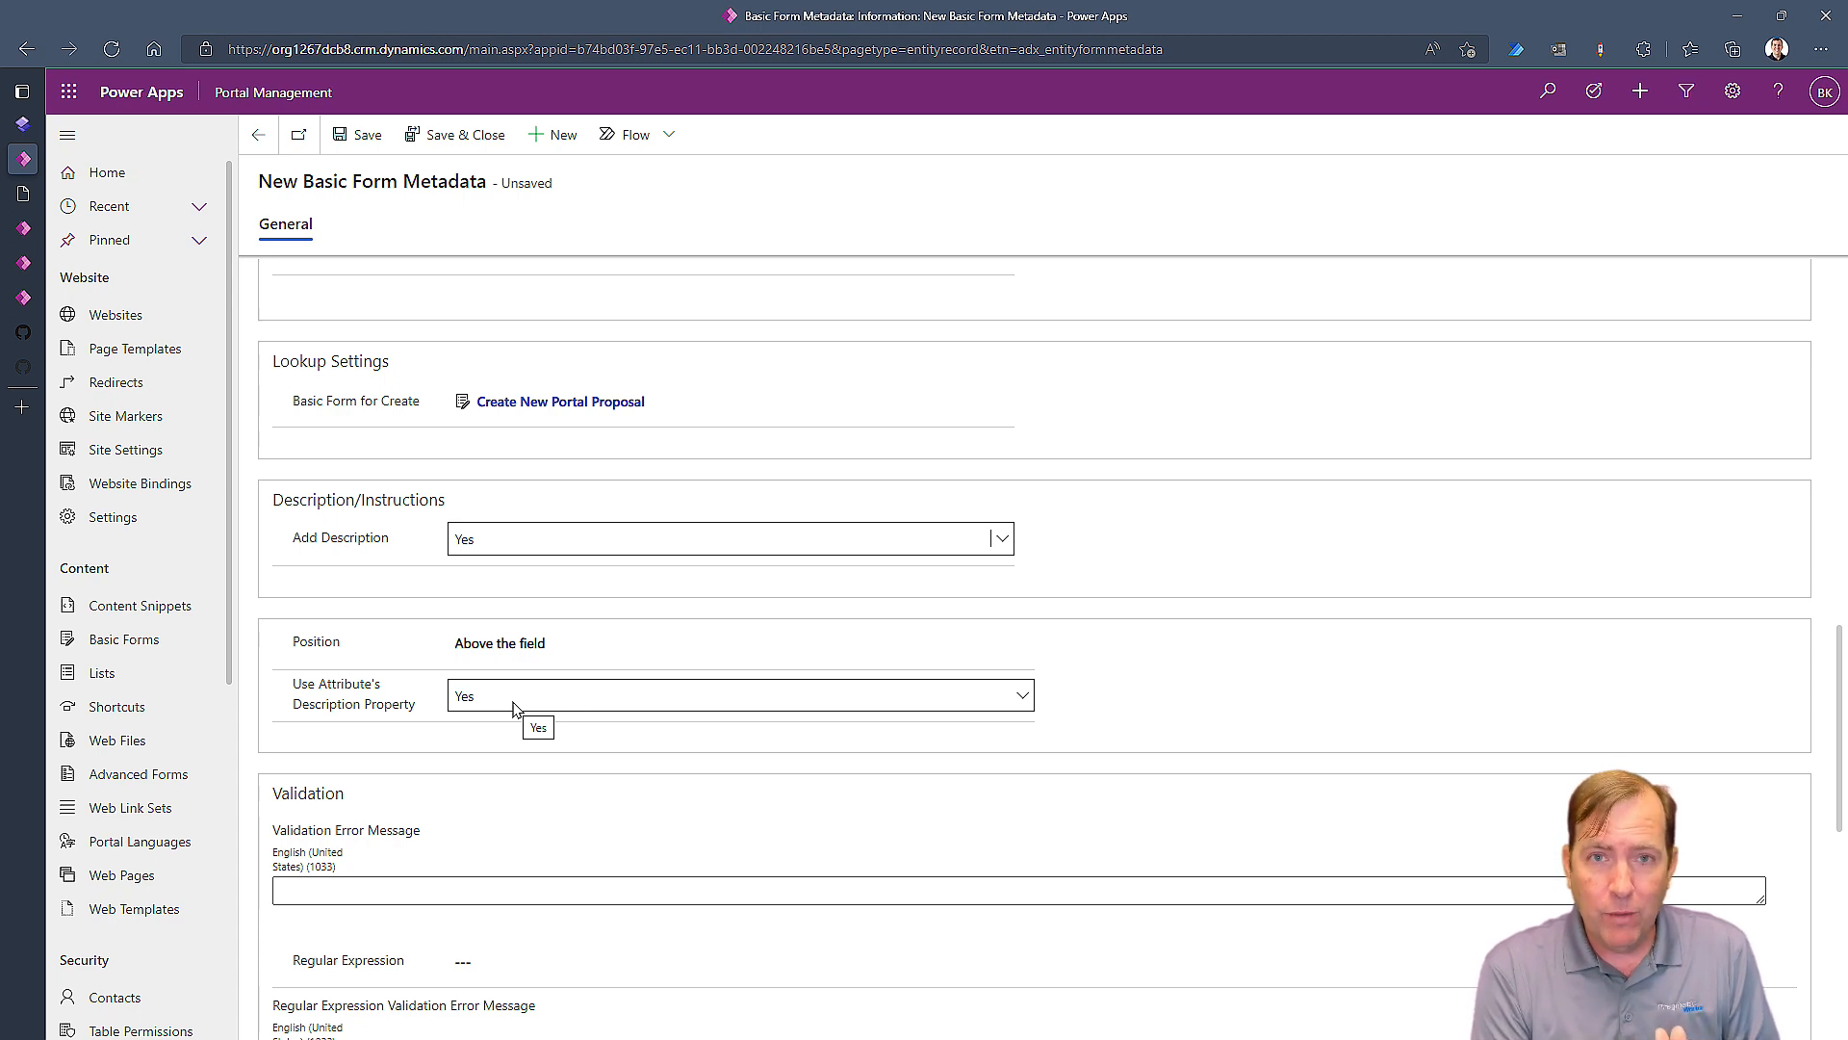
# Step: Switch to the Project Management solution in Power Apps and open the Proposal table's list of columns
pyautogui.moveTo(34, 248)
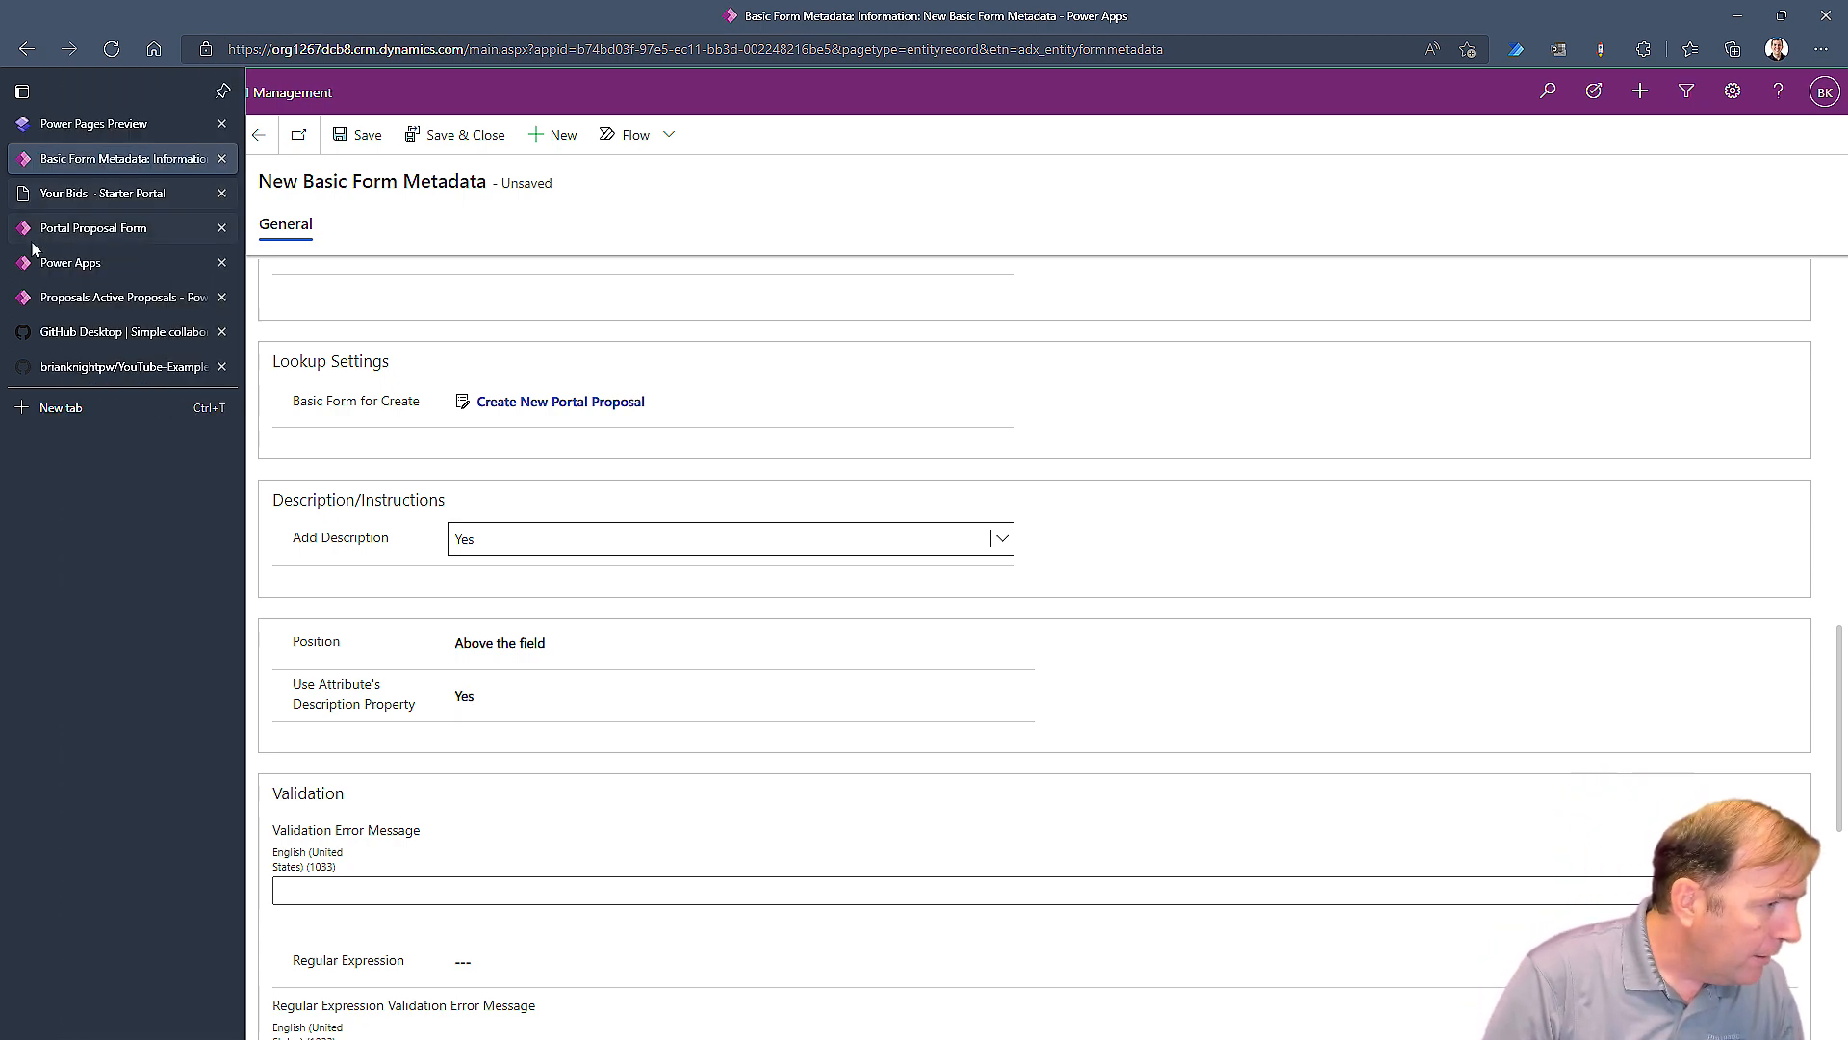
pyautogui.click(43, 231)
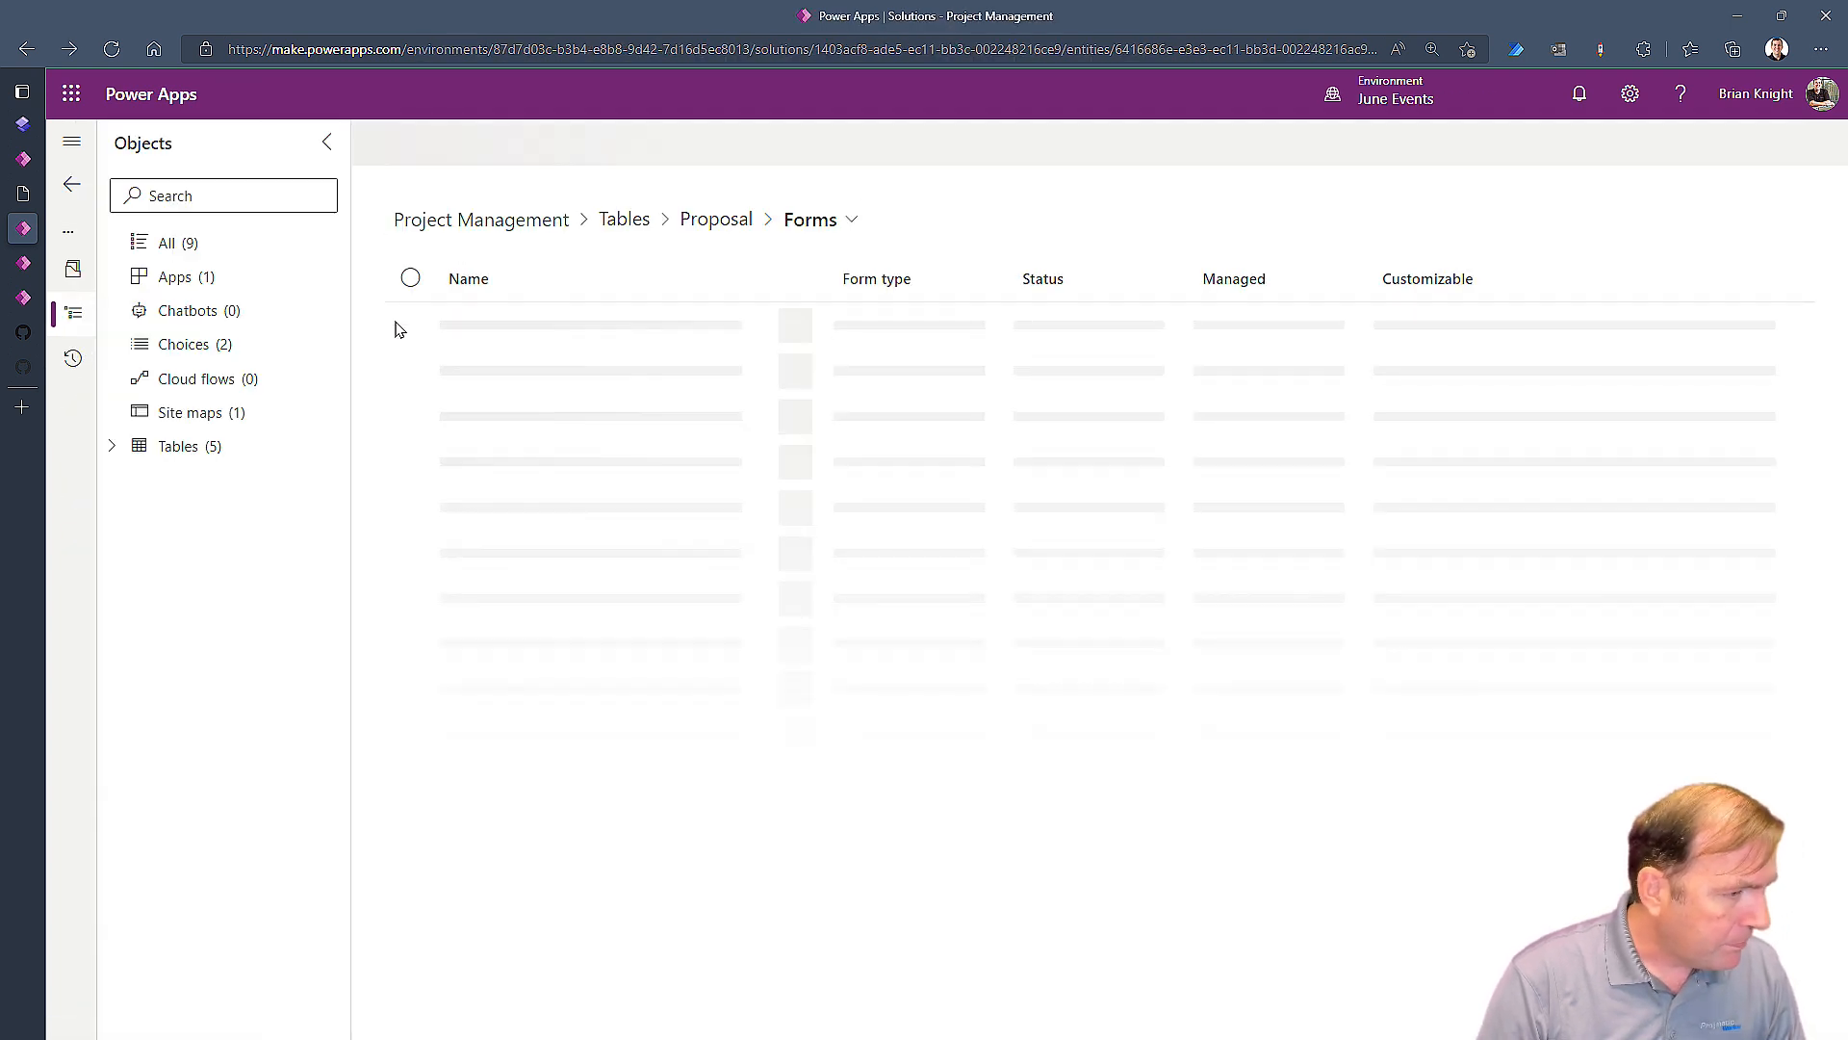
pyautogui.click(128, 451)
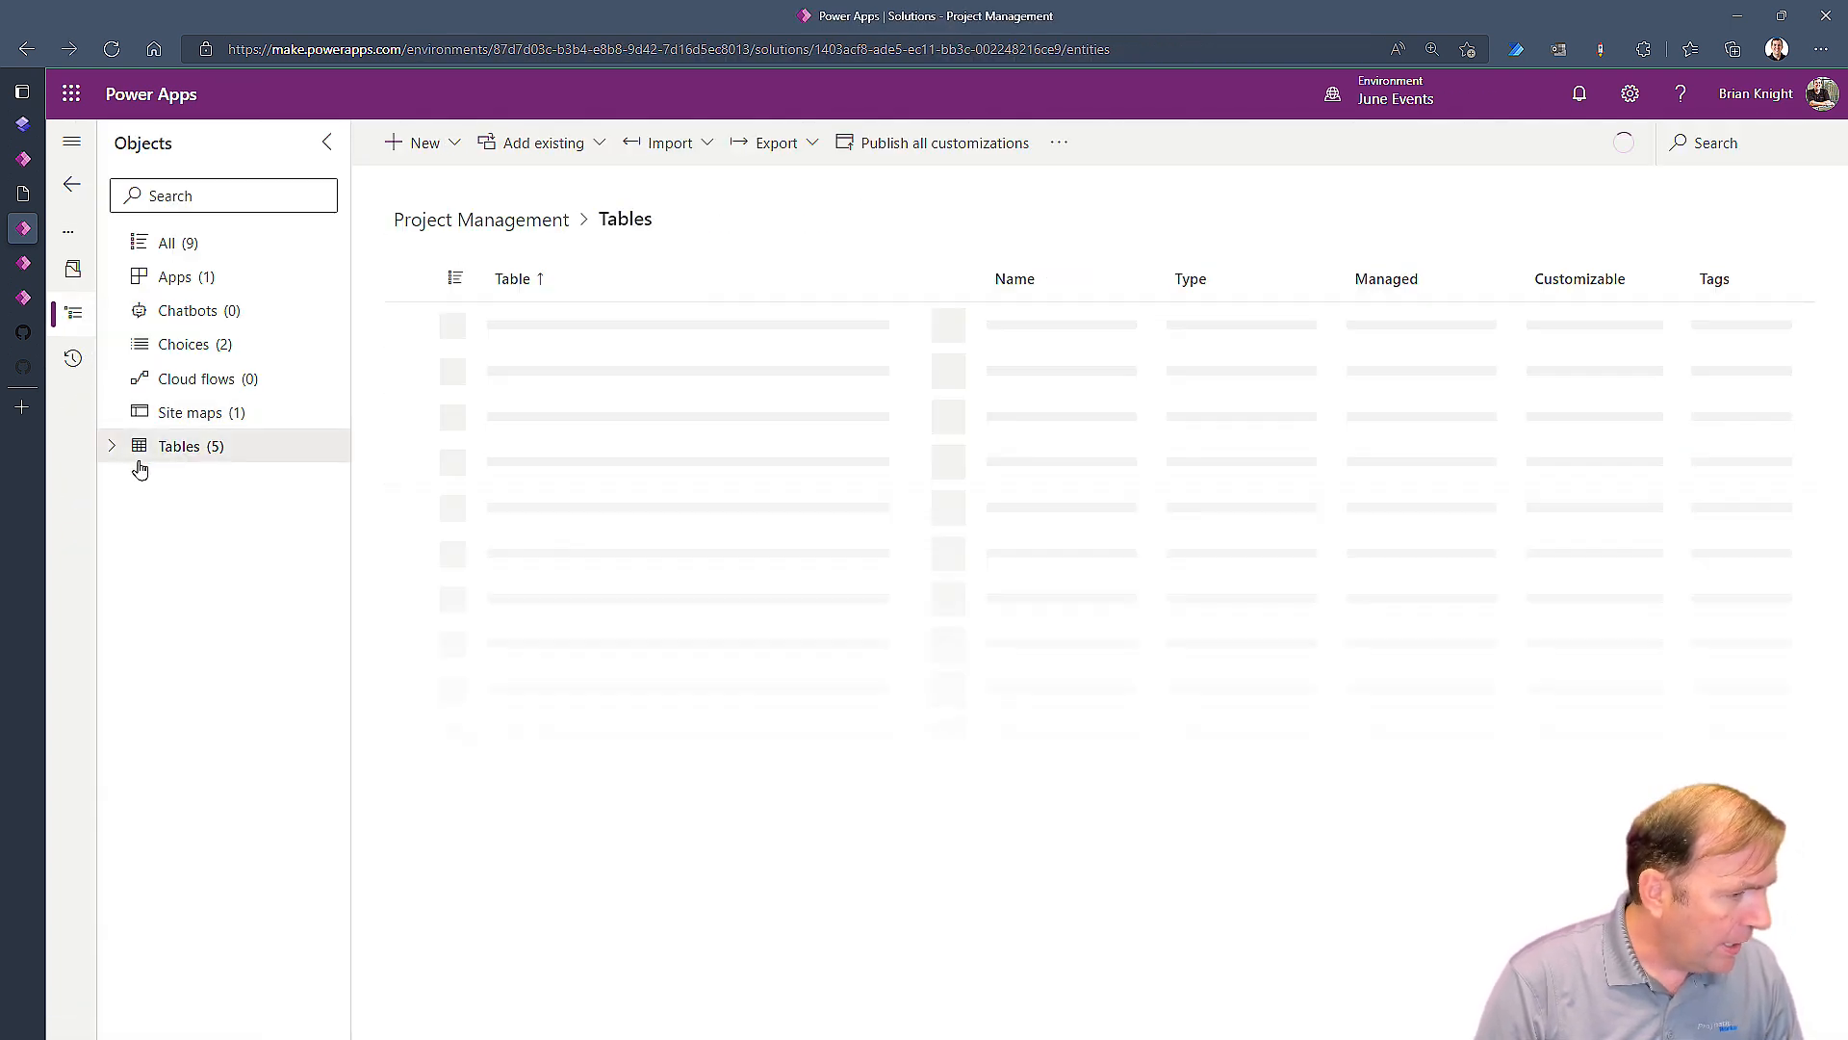
pyautogui.click(112, 449)
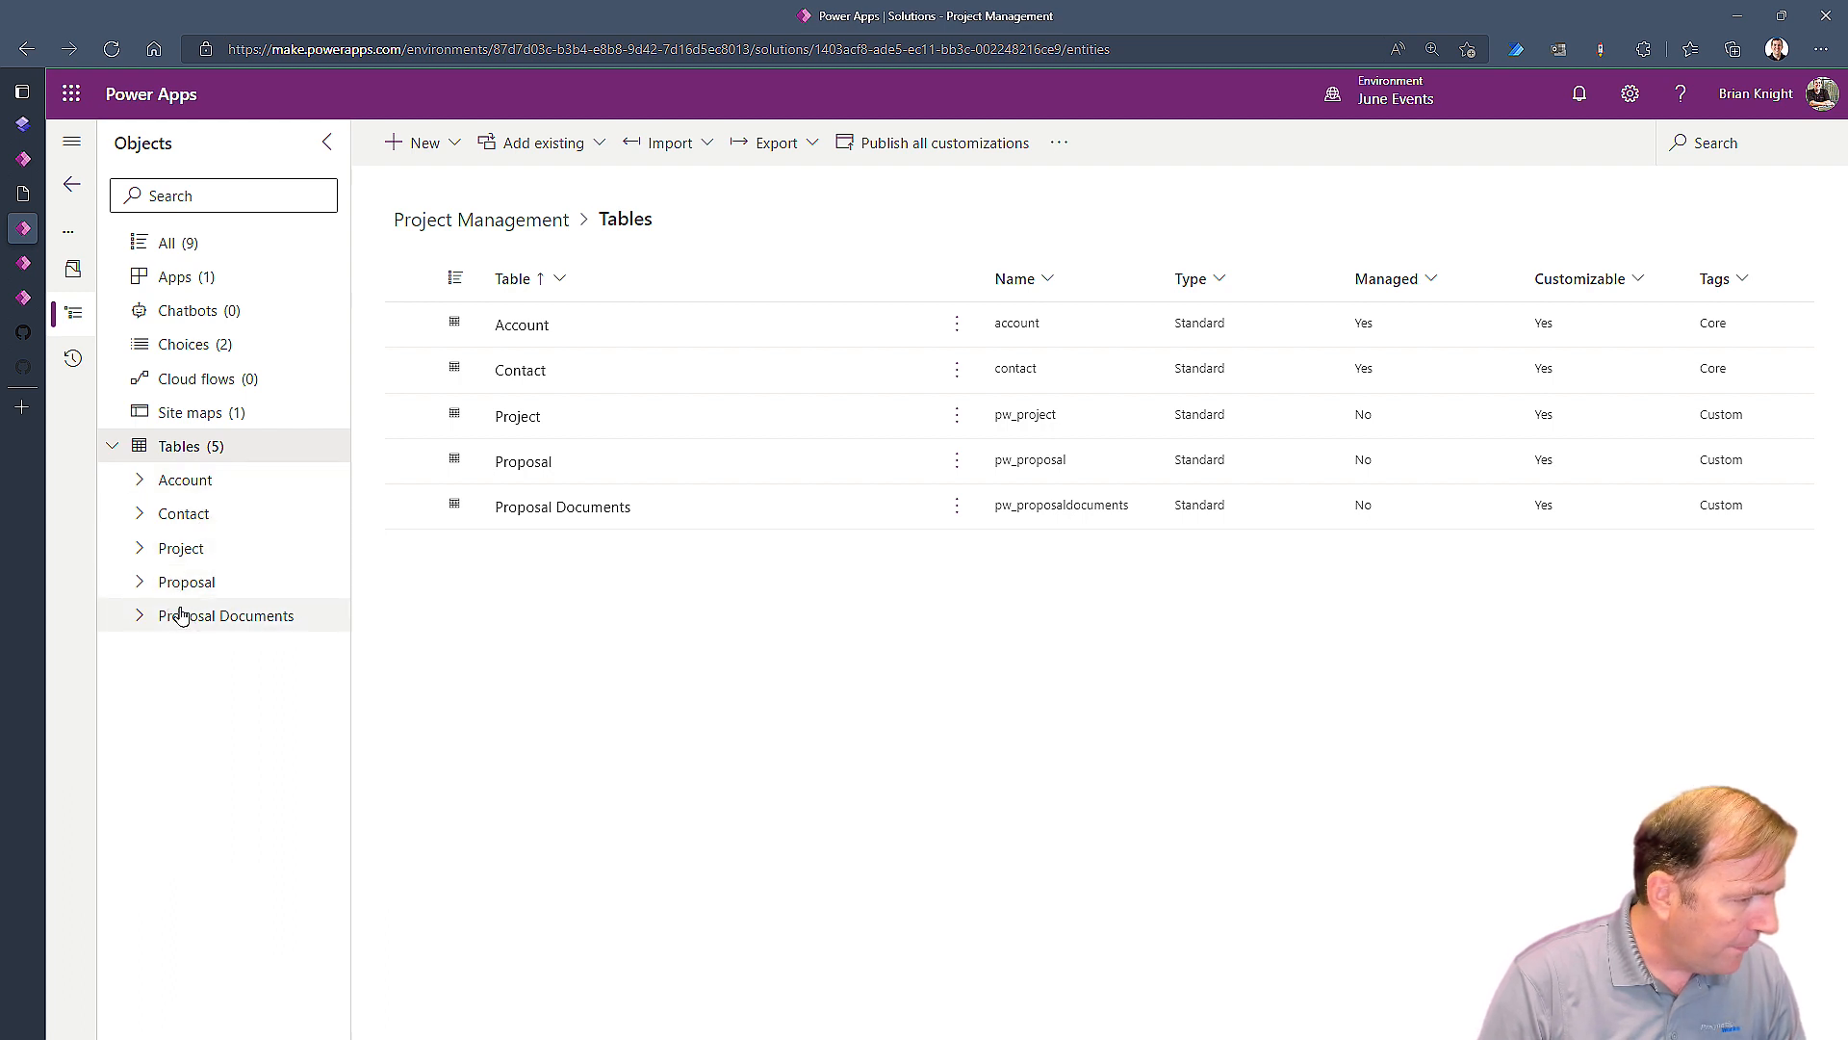
pyautogui.click(137, 551)
pyautogui.click(115, 549)
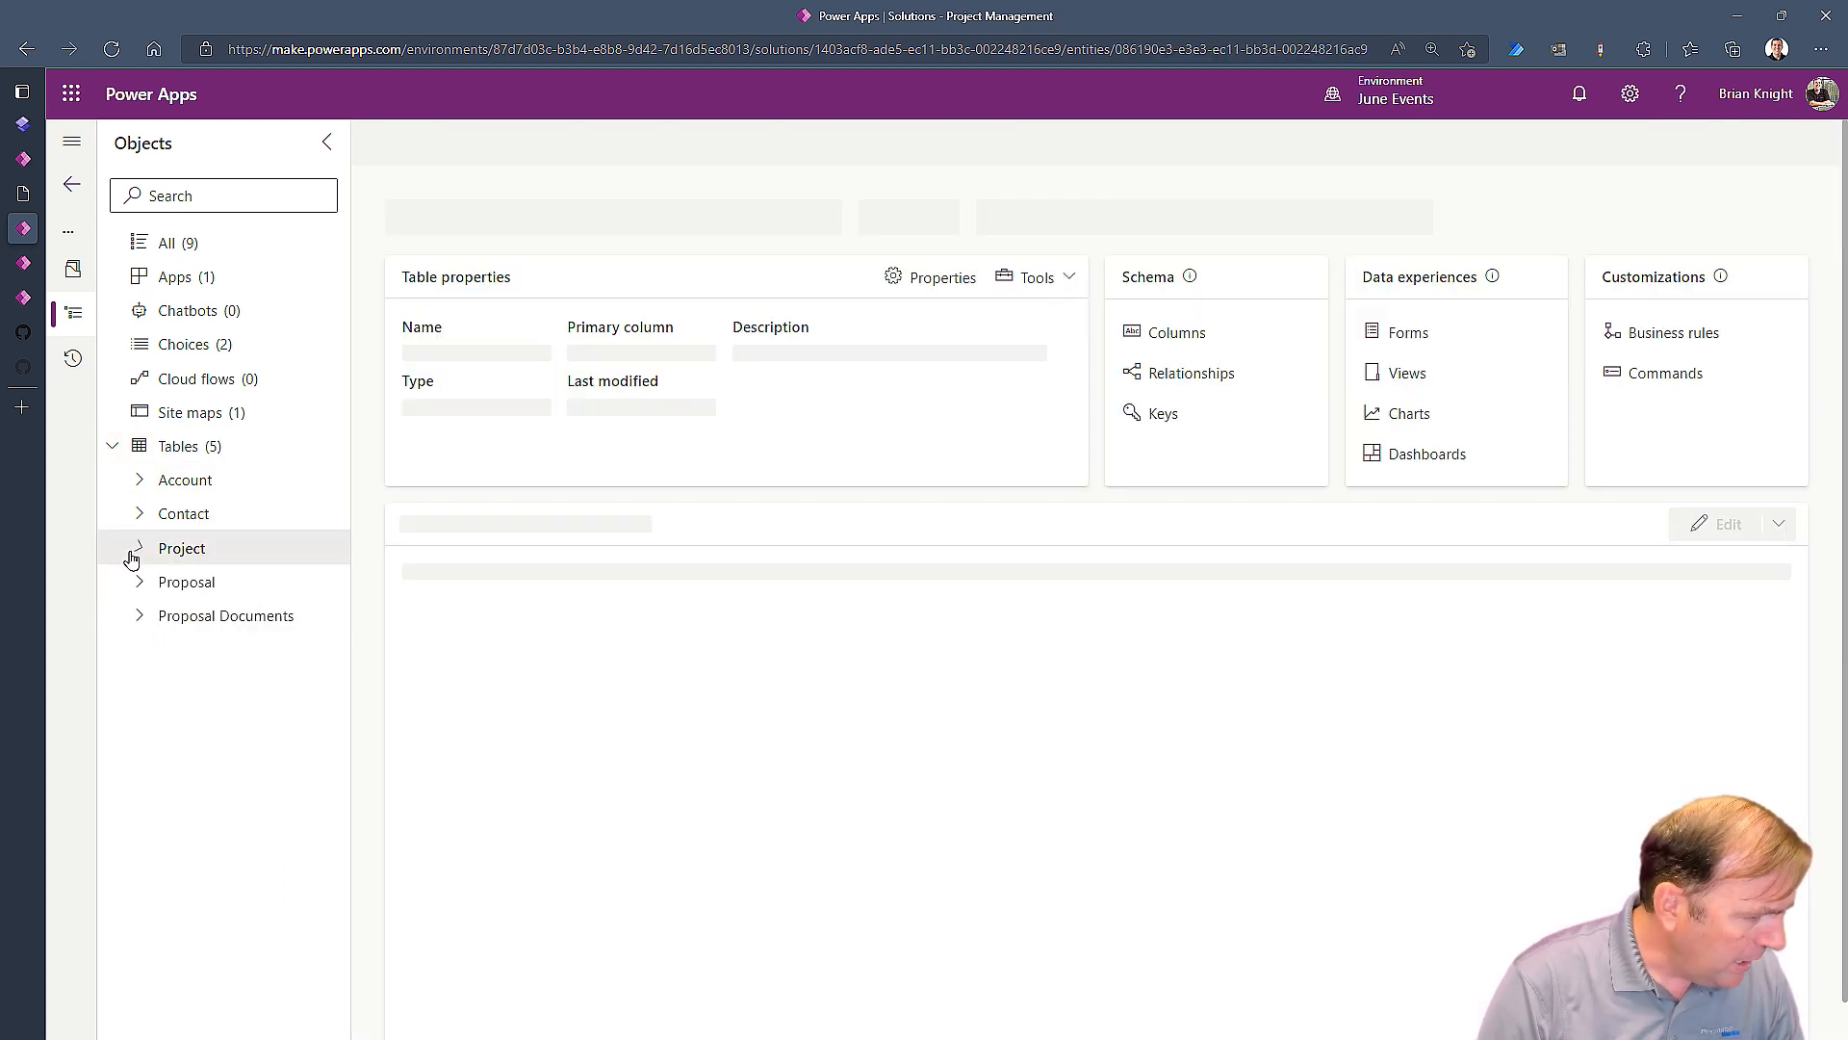
pyautogui.click(138, 582)
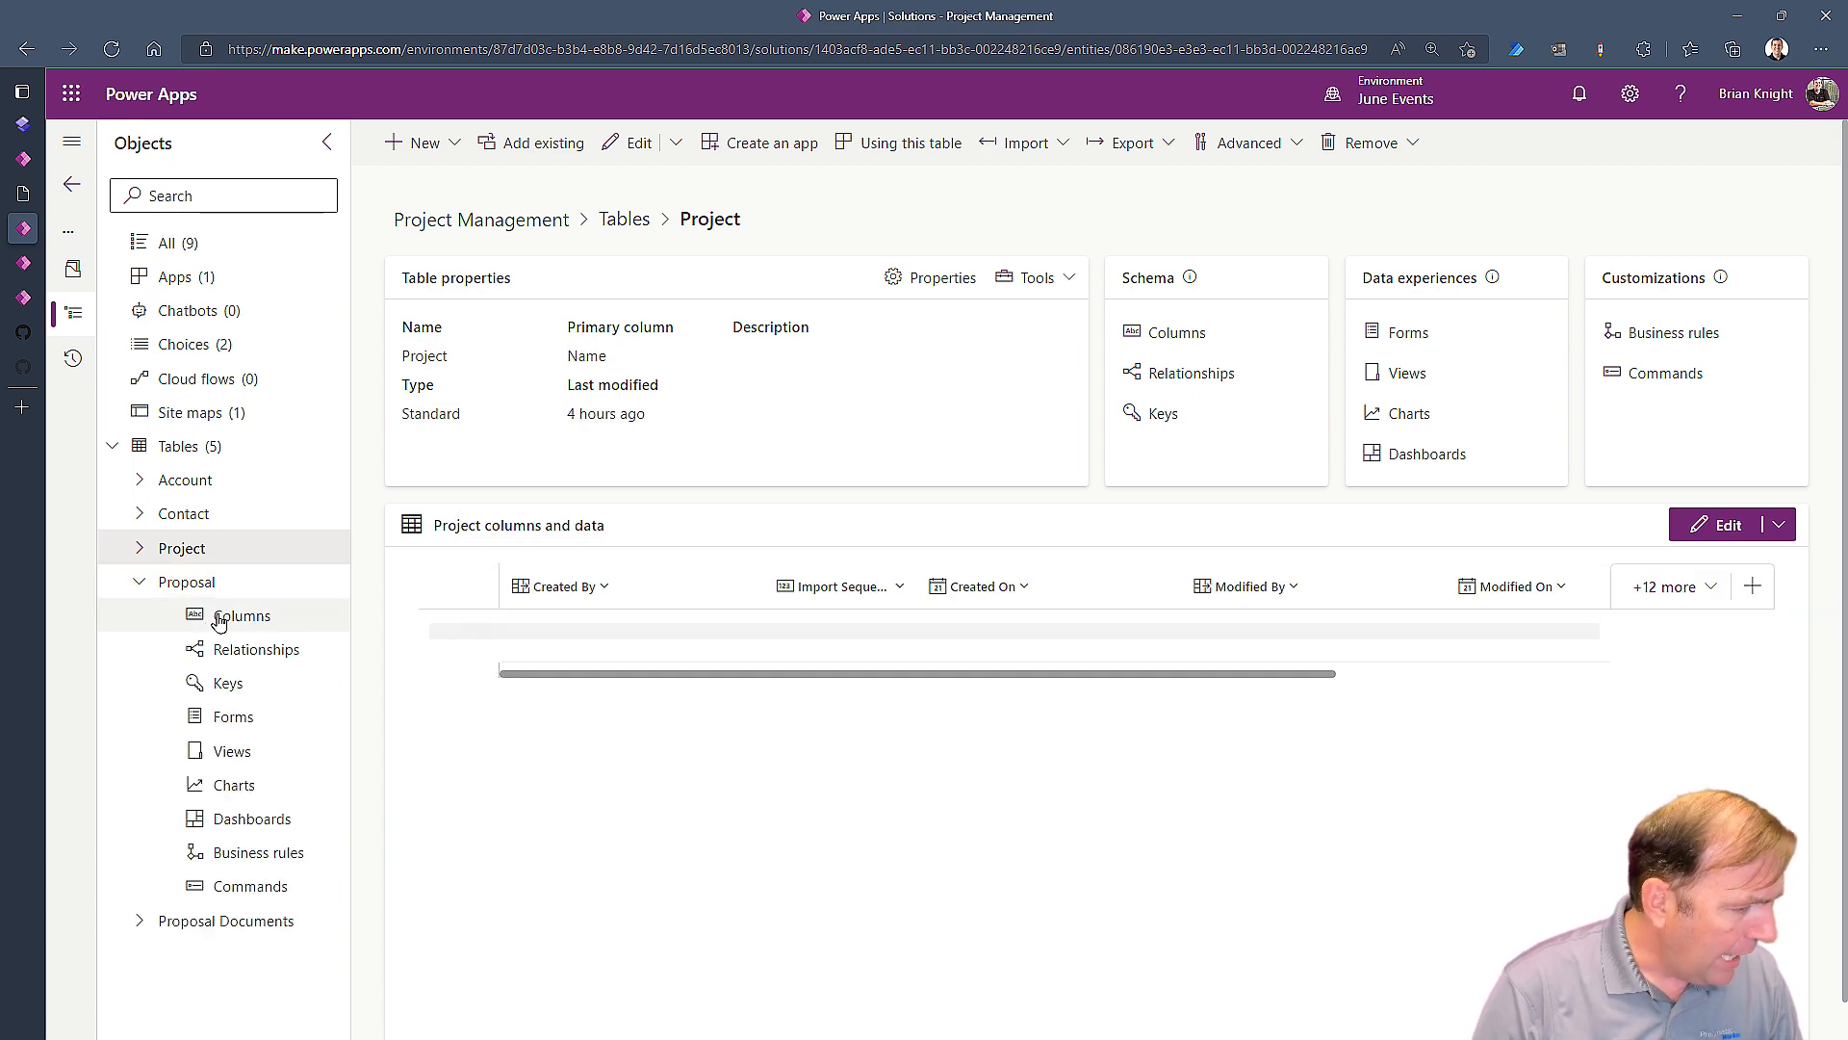
pyautogui.click(219, 619)
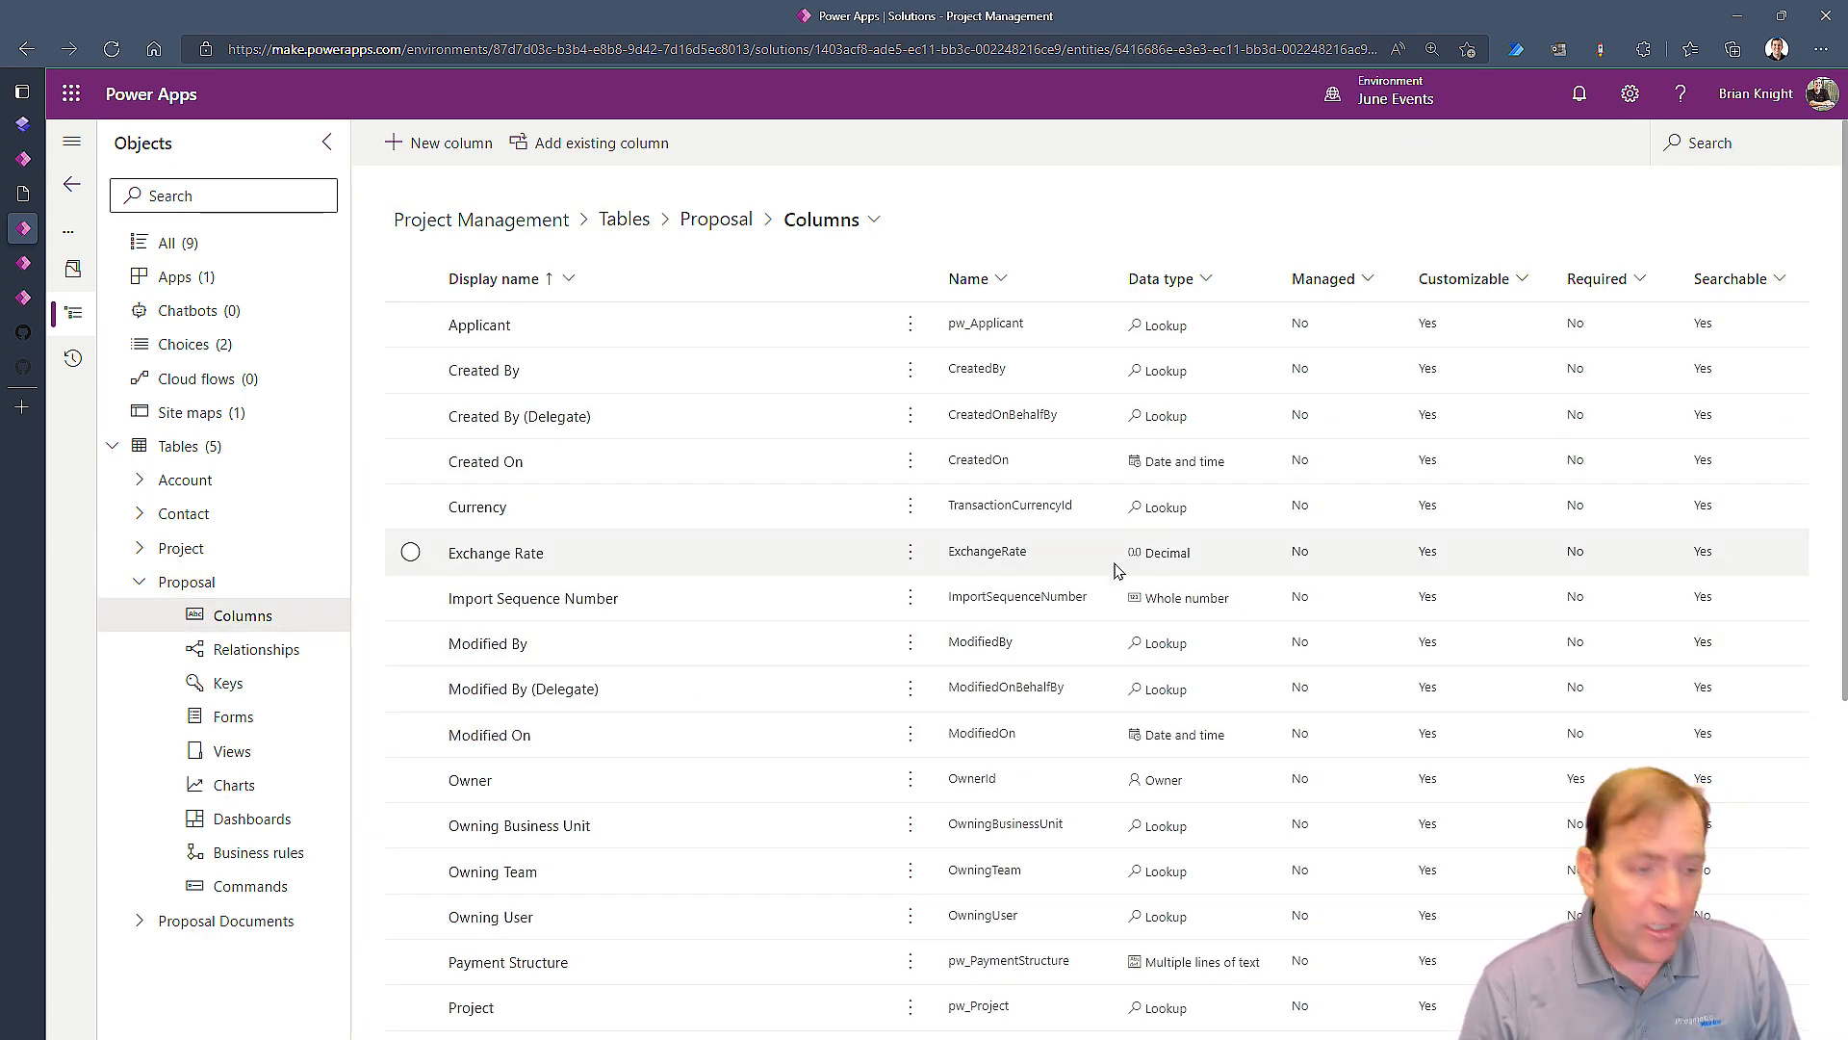
# Step: Examine the Description property of the Proposal table's Project column and close its settings without changes
pyautogui.scroll(-4, 597, 574)
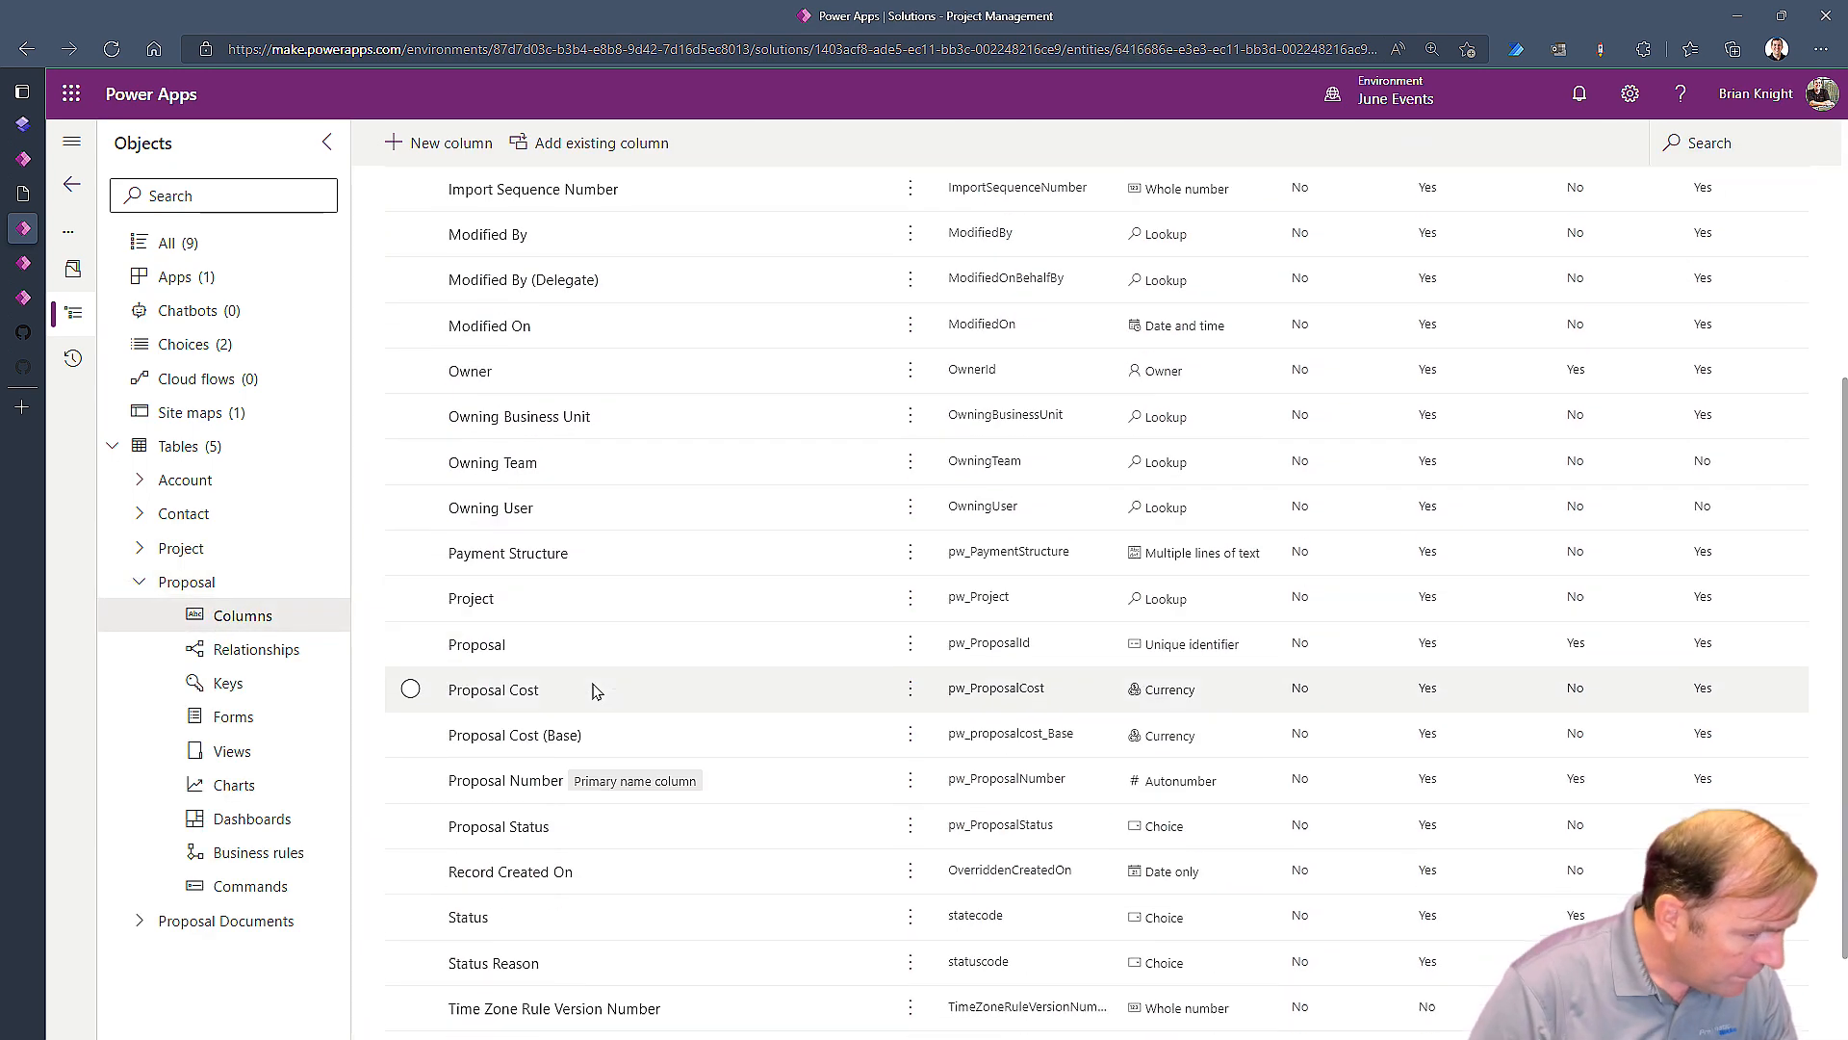
pyautogui.click(469, 593)
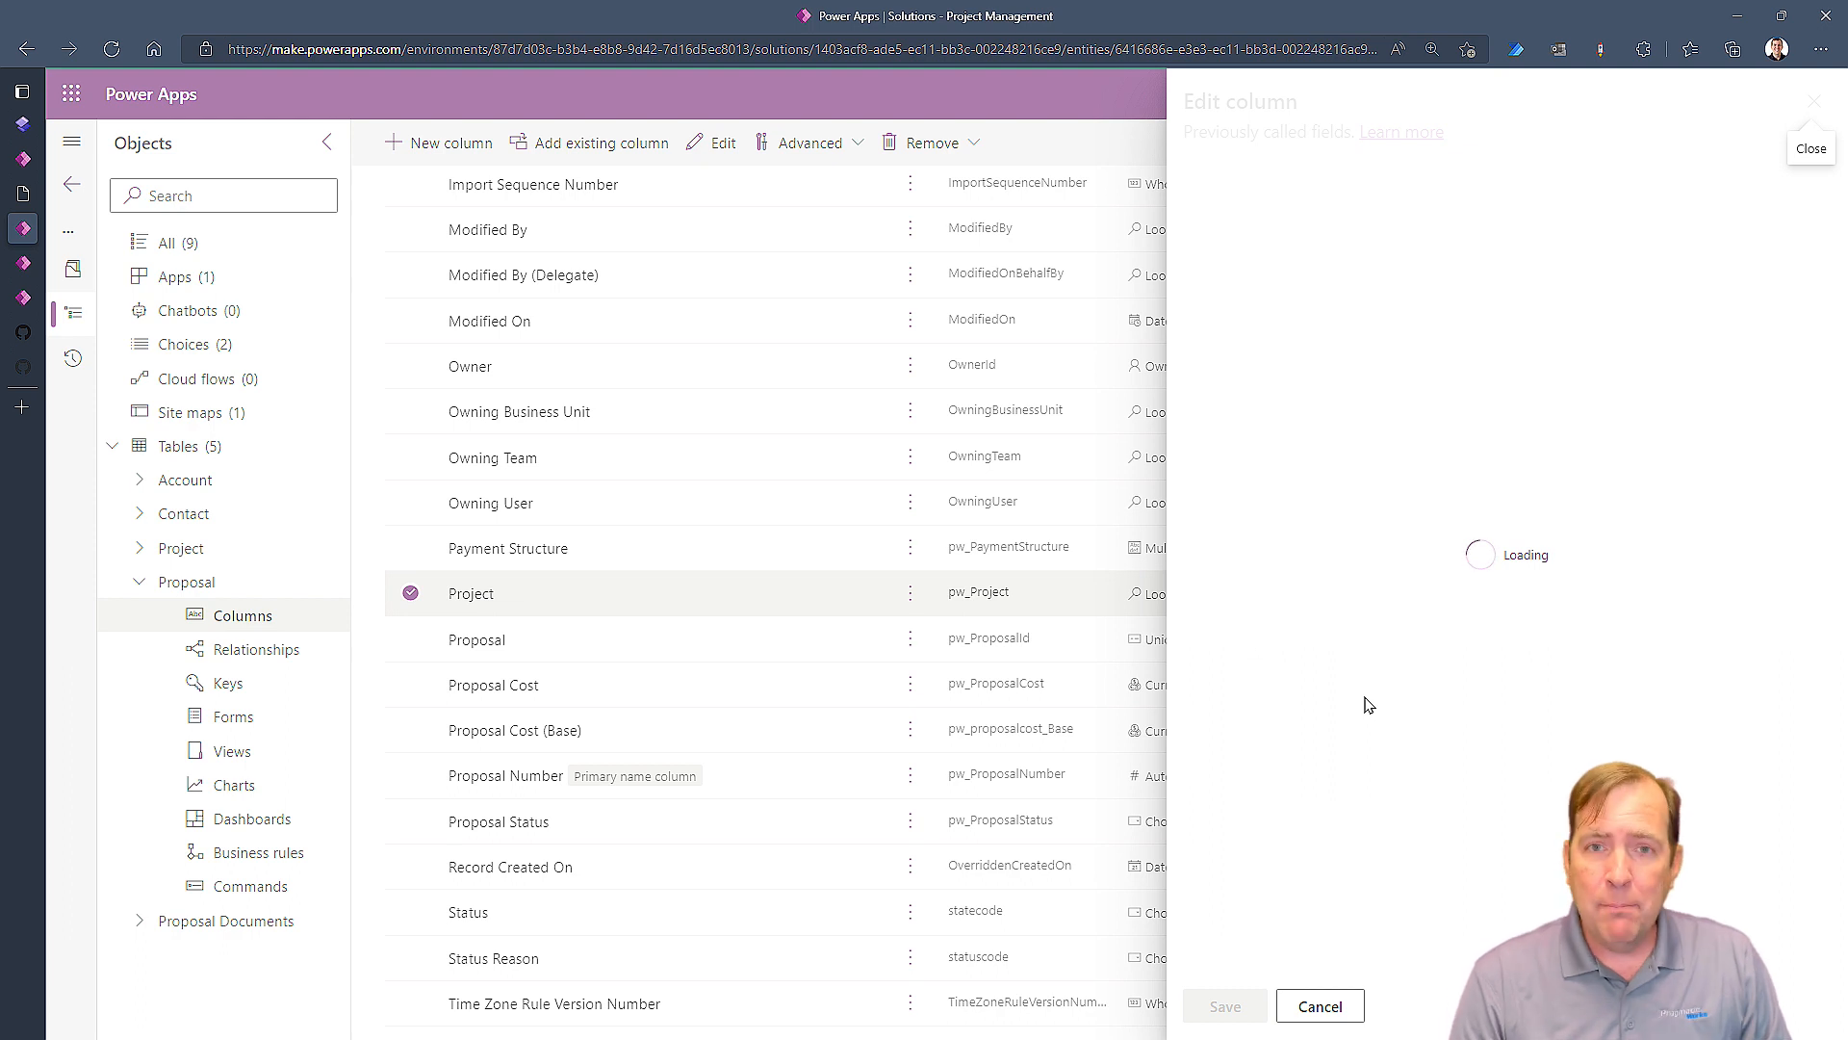
pyautogui.click(1277, 304)
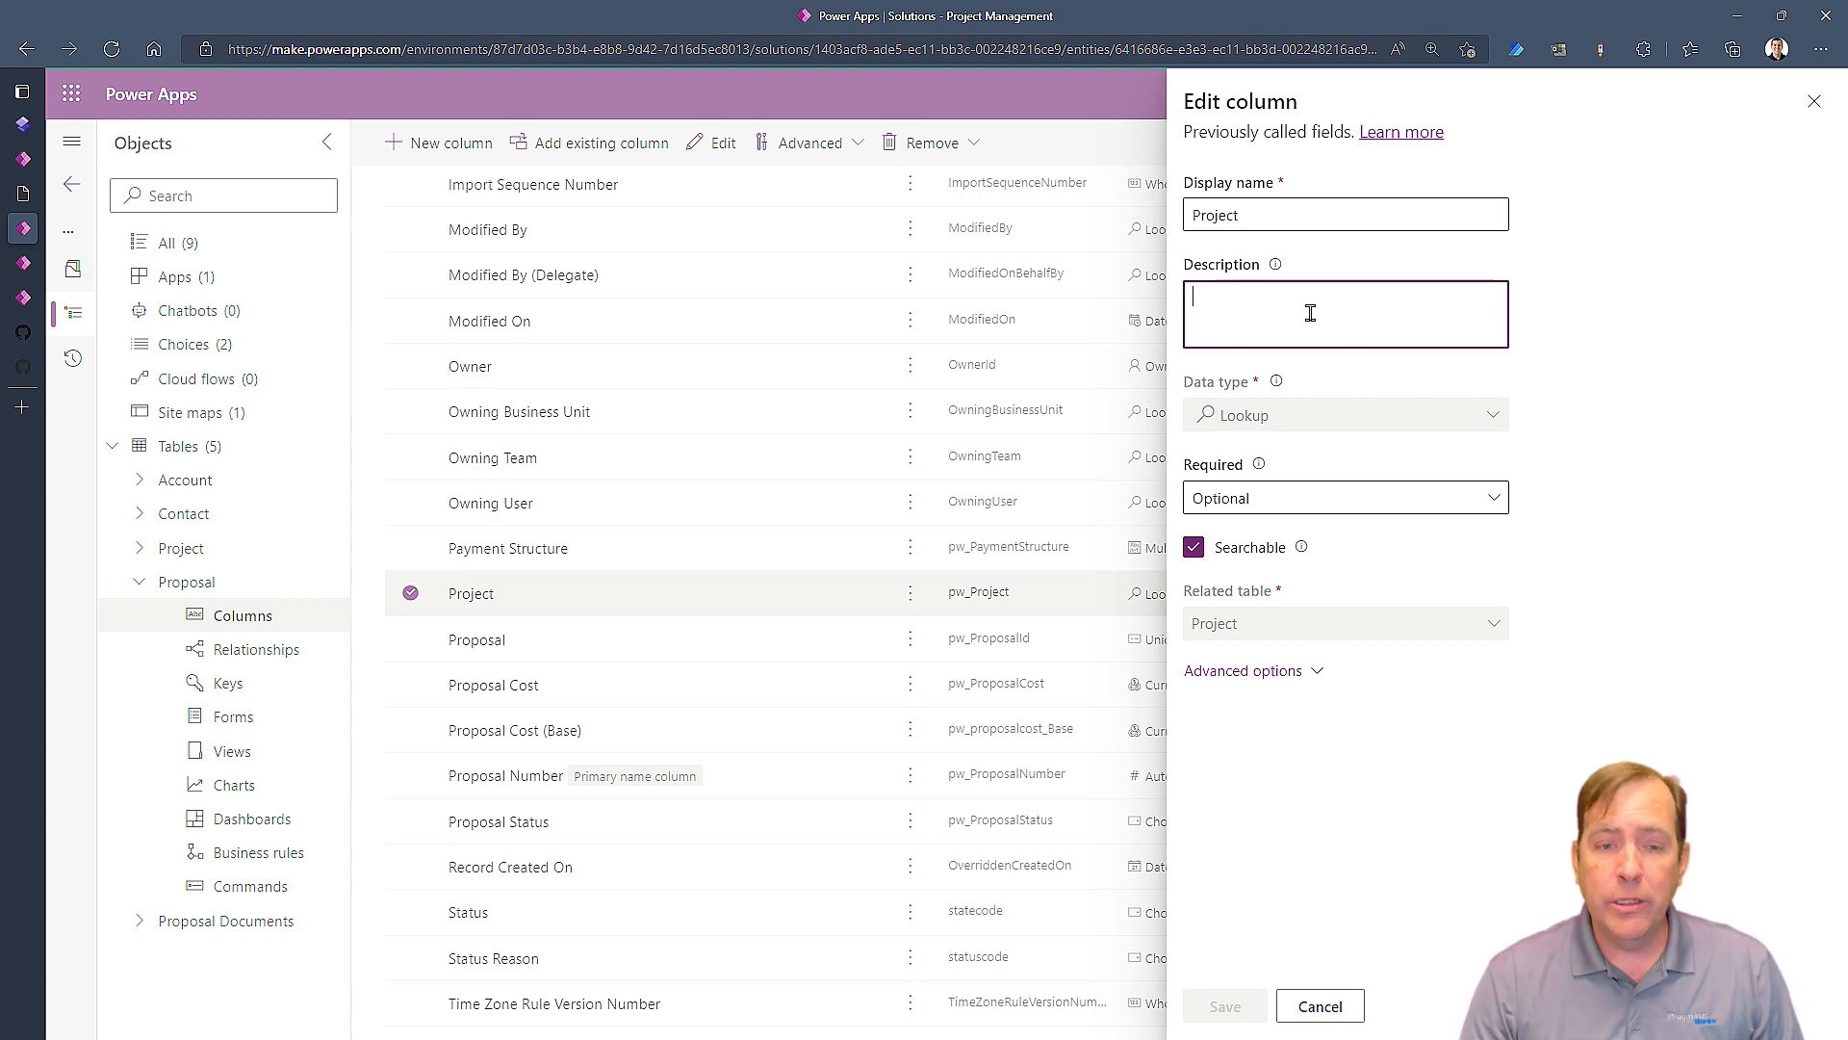
pyautogui.click(1814, 101)
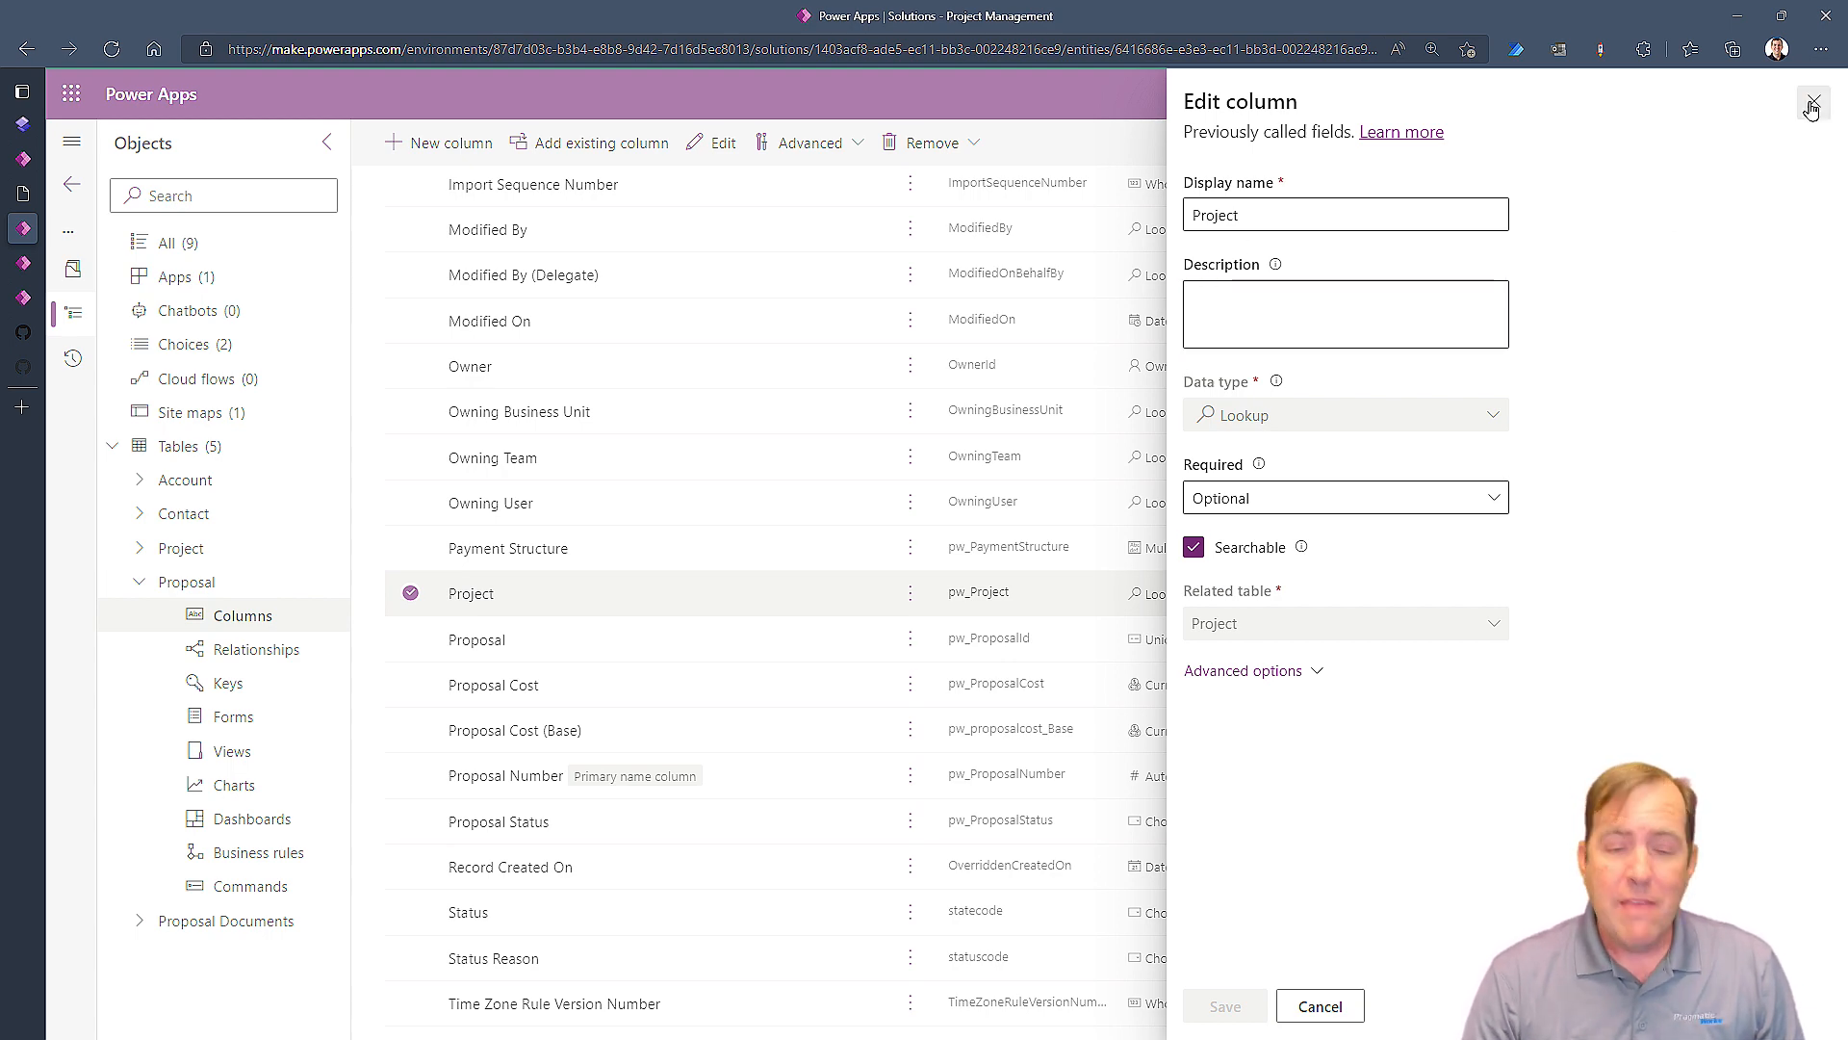
# Step: Switch back to the unsaved basic form metadata record in Portal Management and review its description and validation settings
pyautogui.click(23, 297)
pyautogui.click(25, 262)
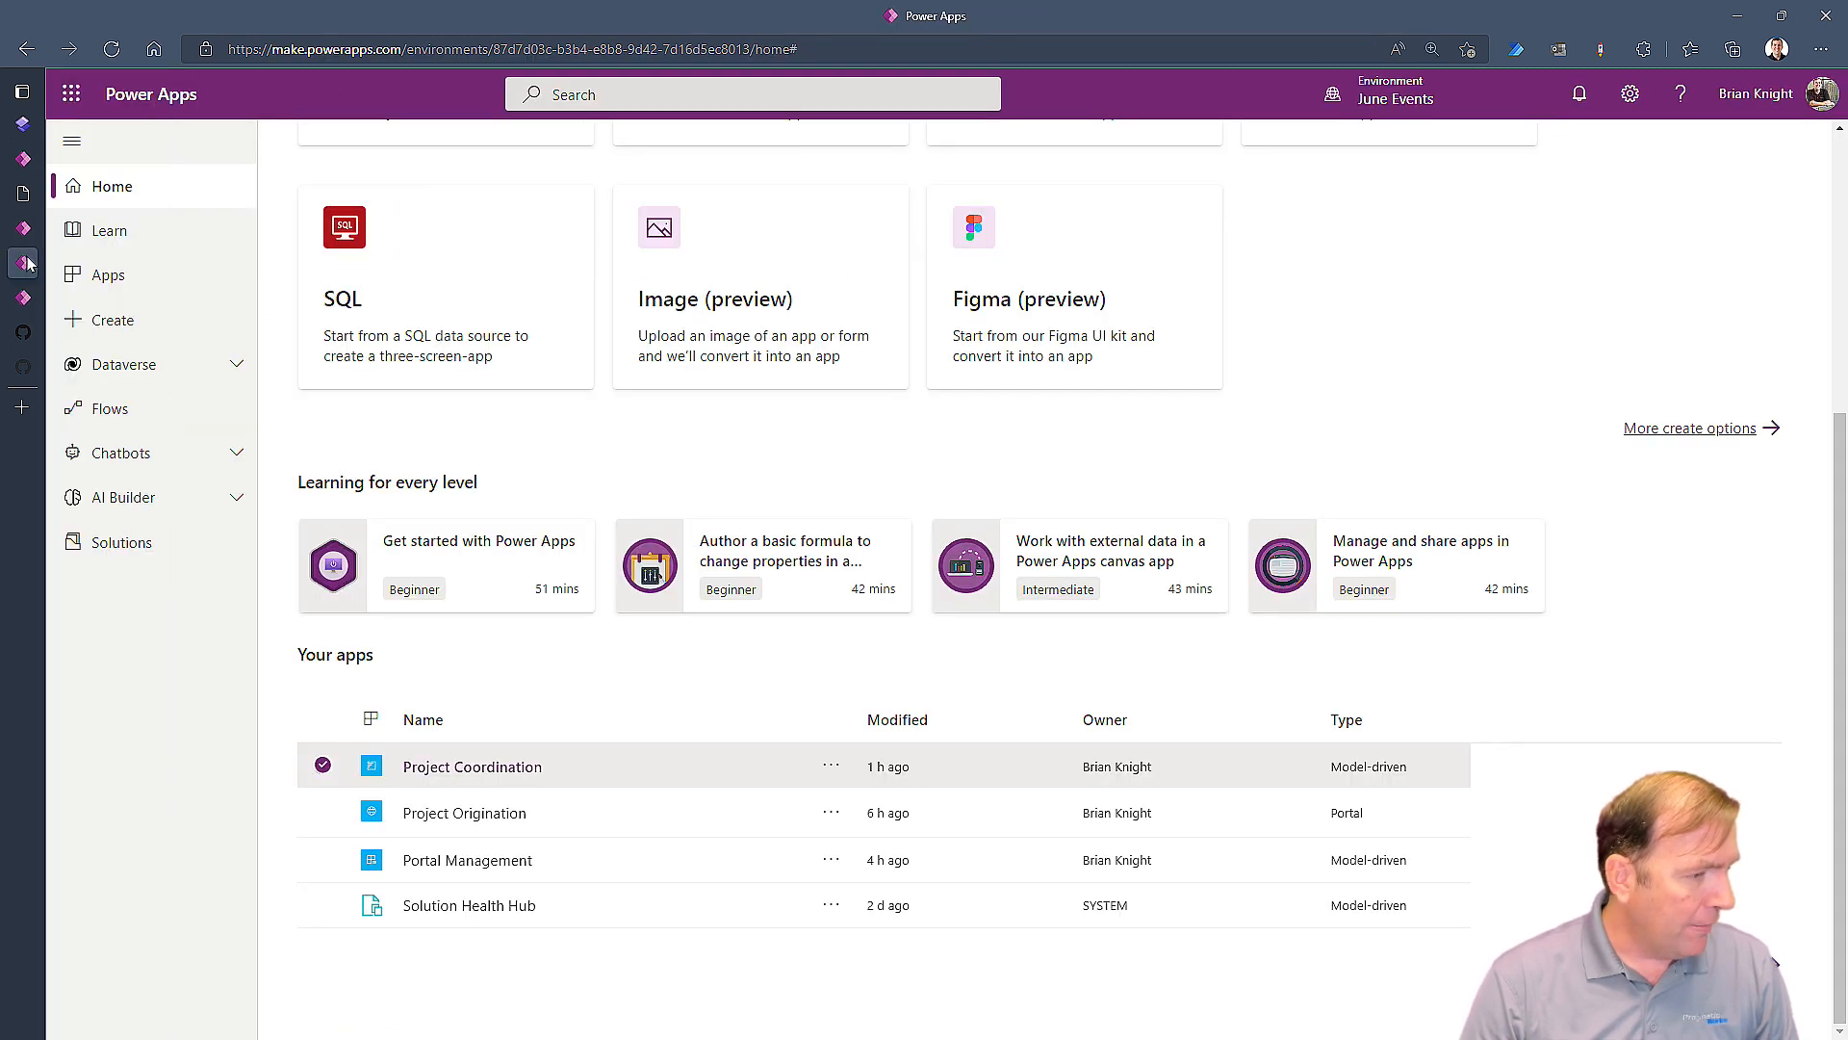
pyautogui.click(26, 161)
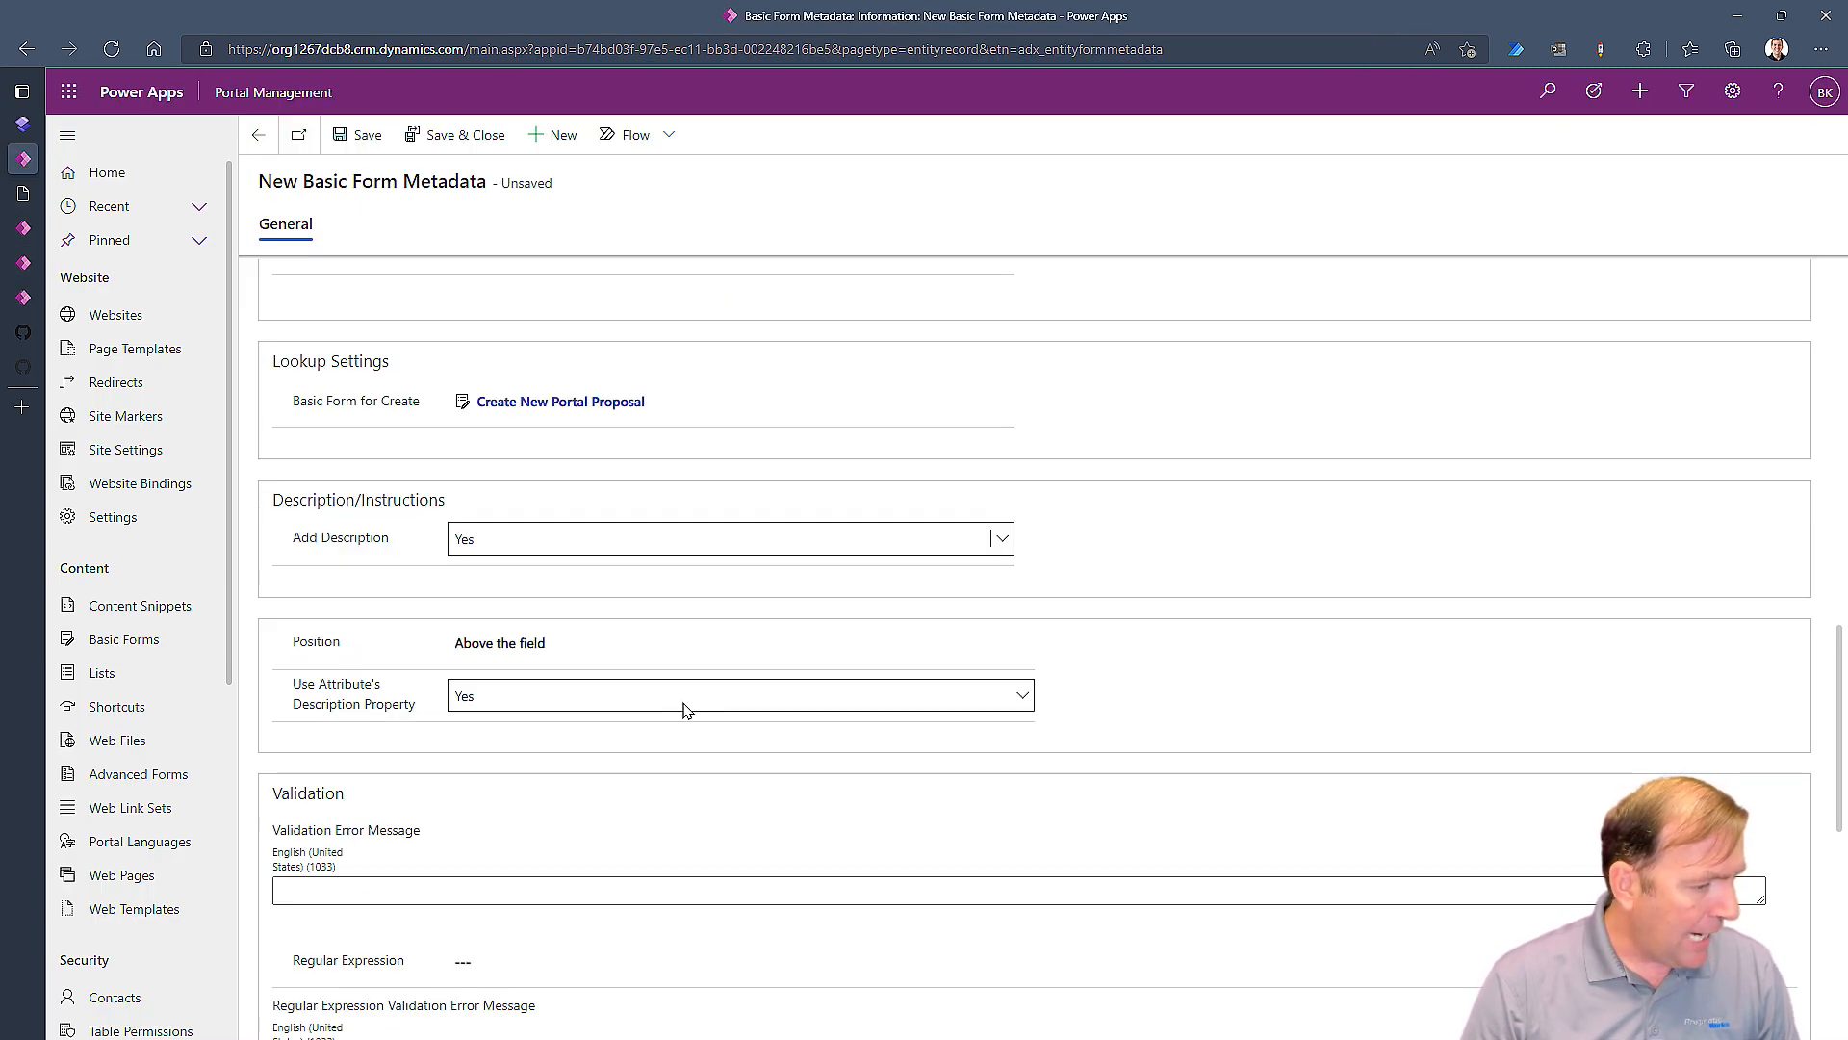
pyautogui.click(432, 894)
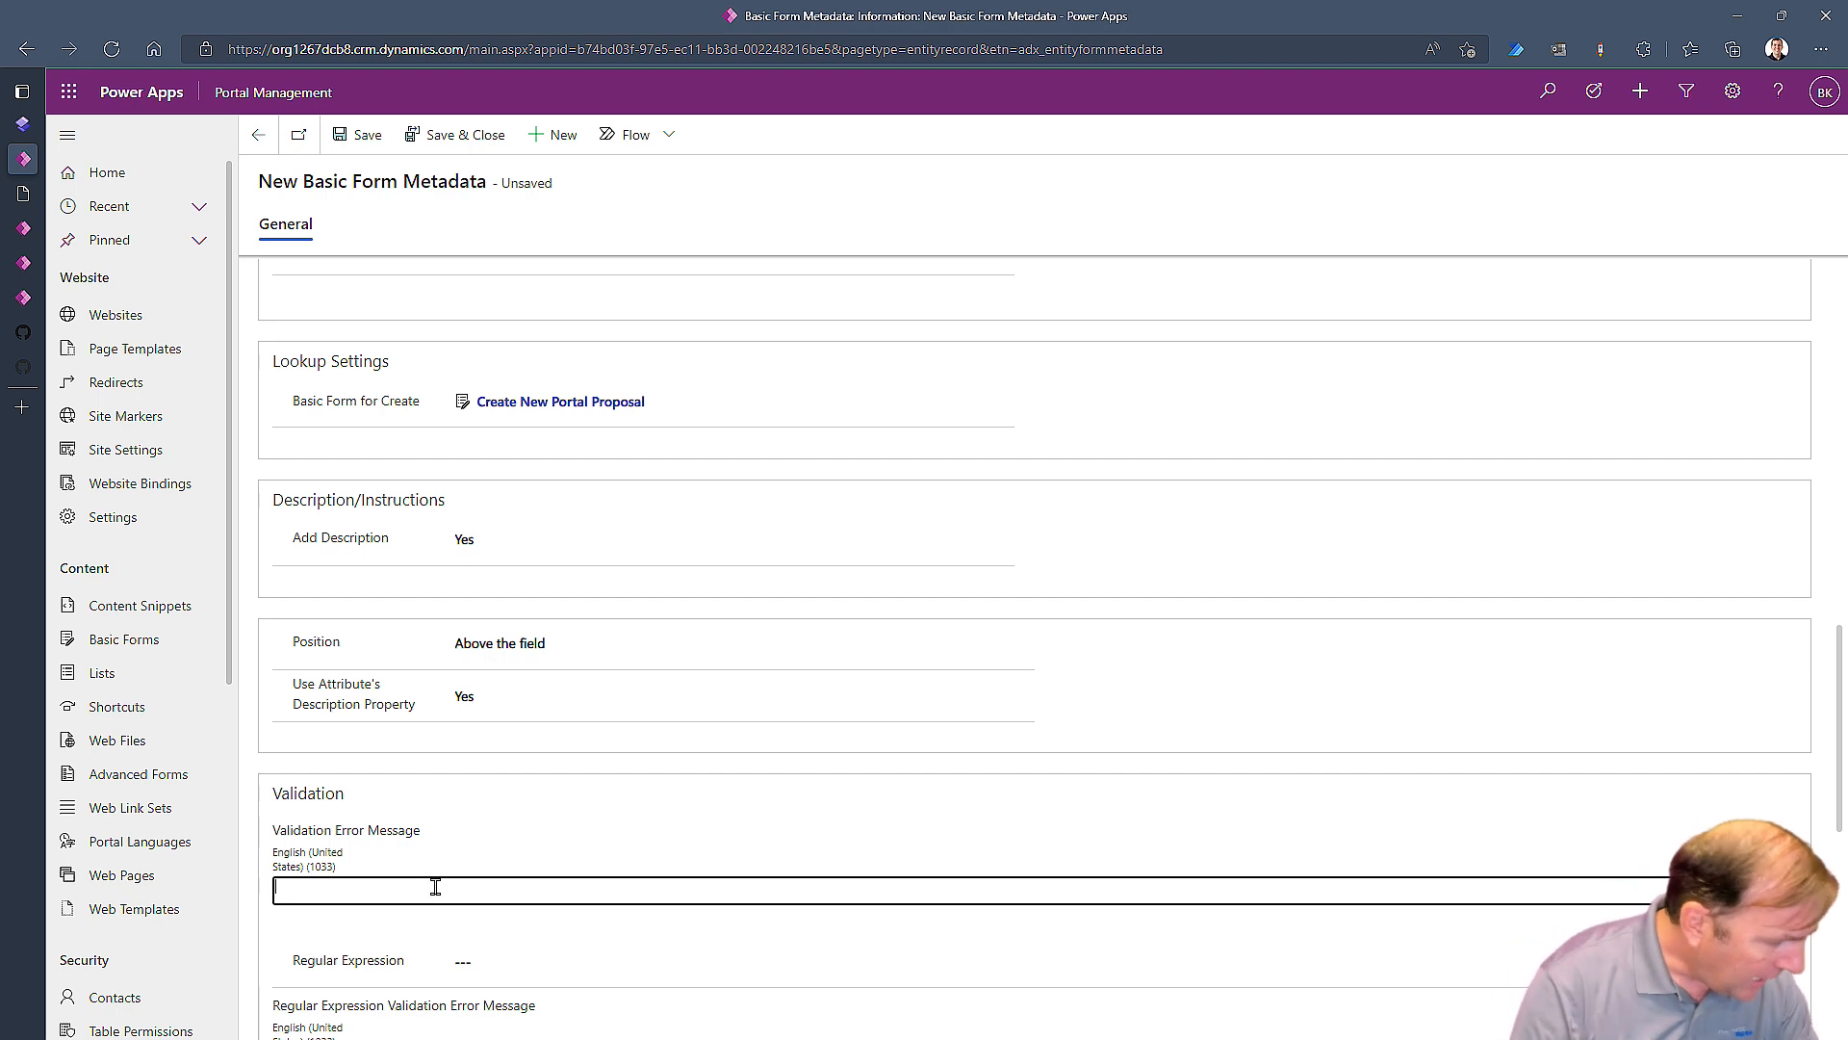
pyautogui.scroll(-2, 432, 894)
pyautogui.scroll(1, 402, 895)
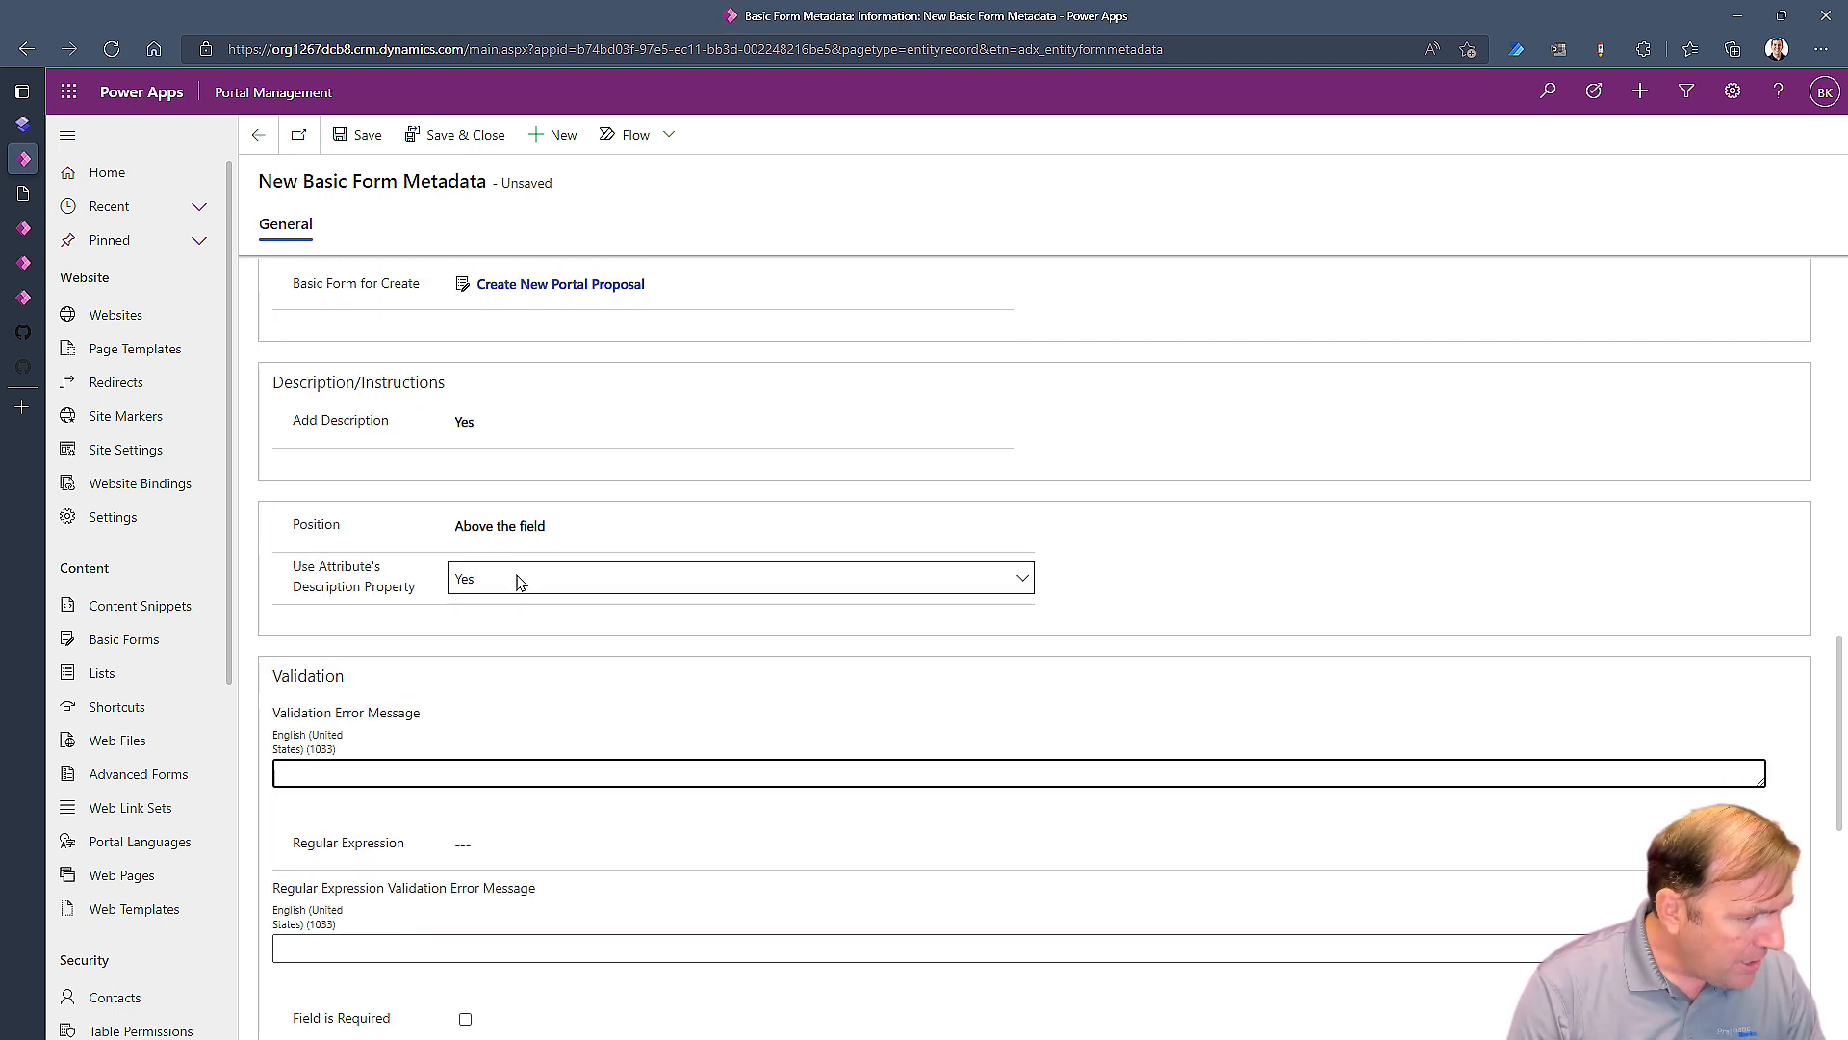
# Step: Set Use Attribute's Description Property to No, enter the description "Choose a projet you're bidding on.", and save and close the metadata
pyautogui.click(520, 579)
pyautogui.click(520, 622)
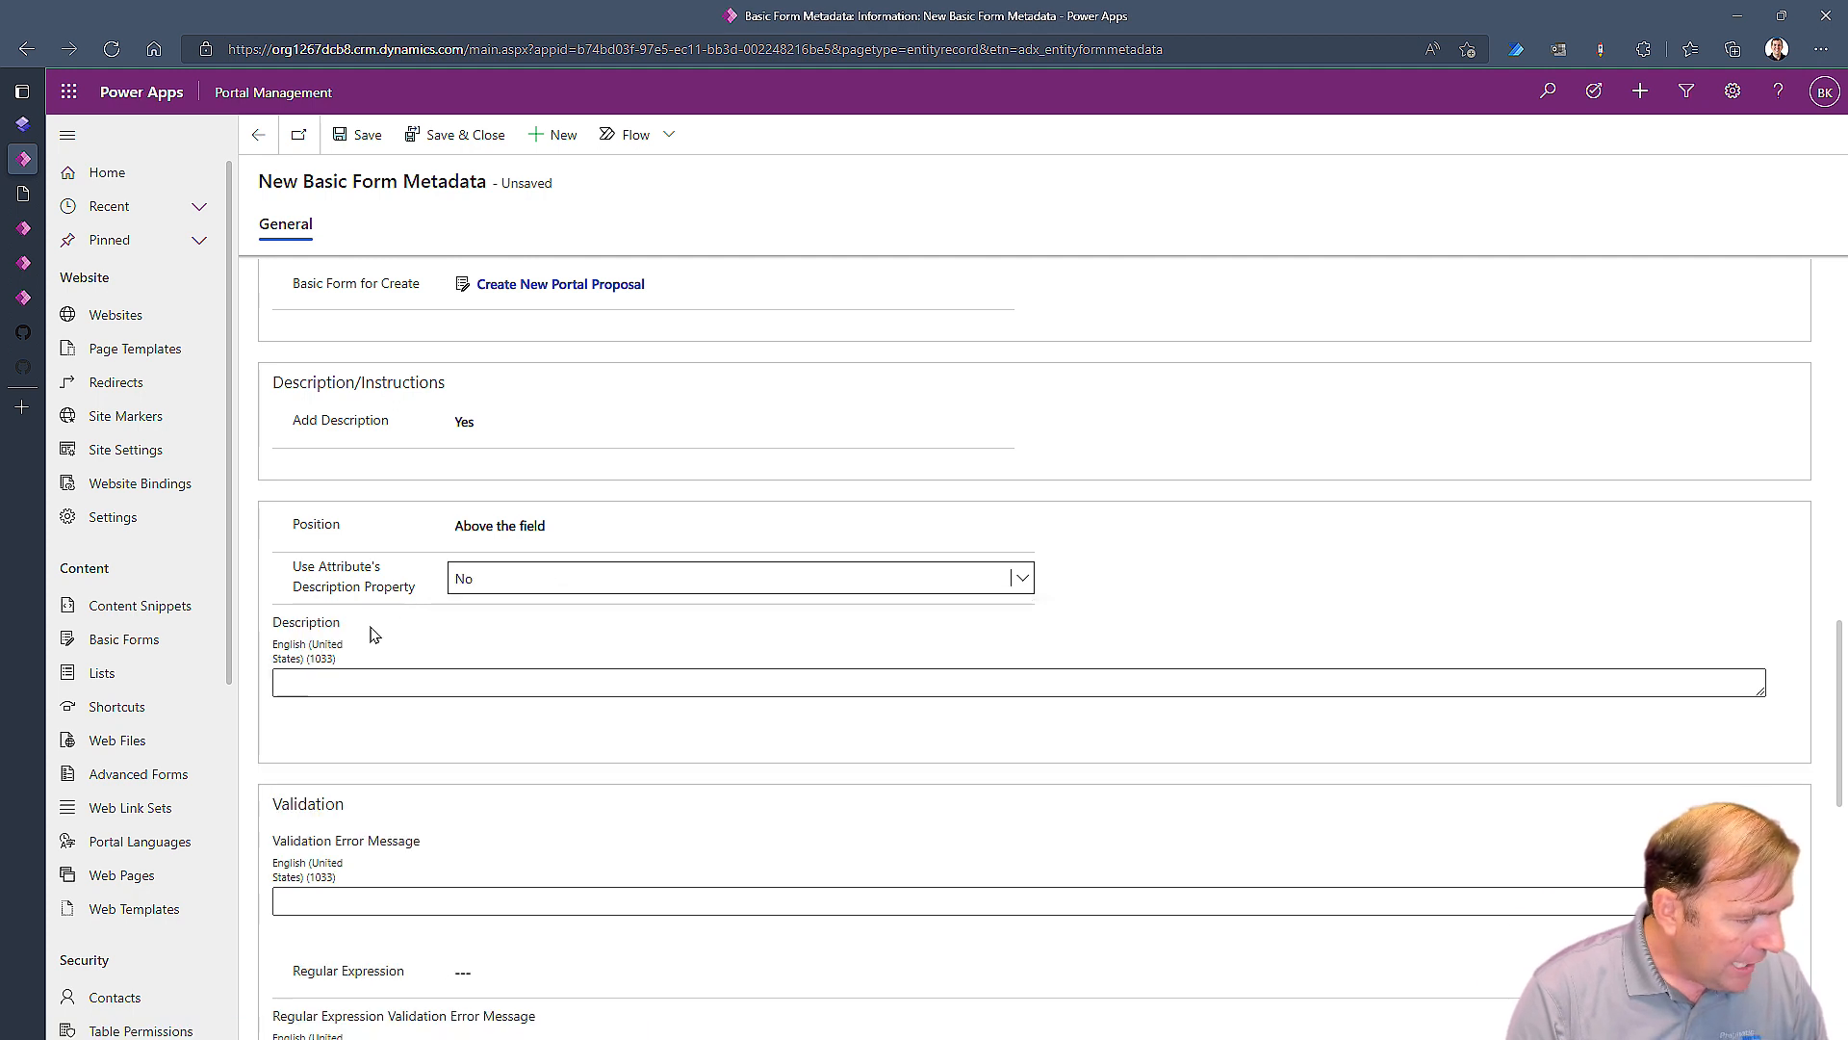
pyautogui.click(332, 680)
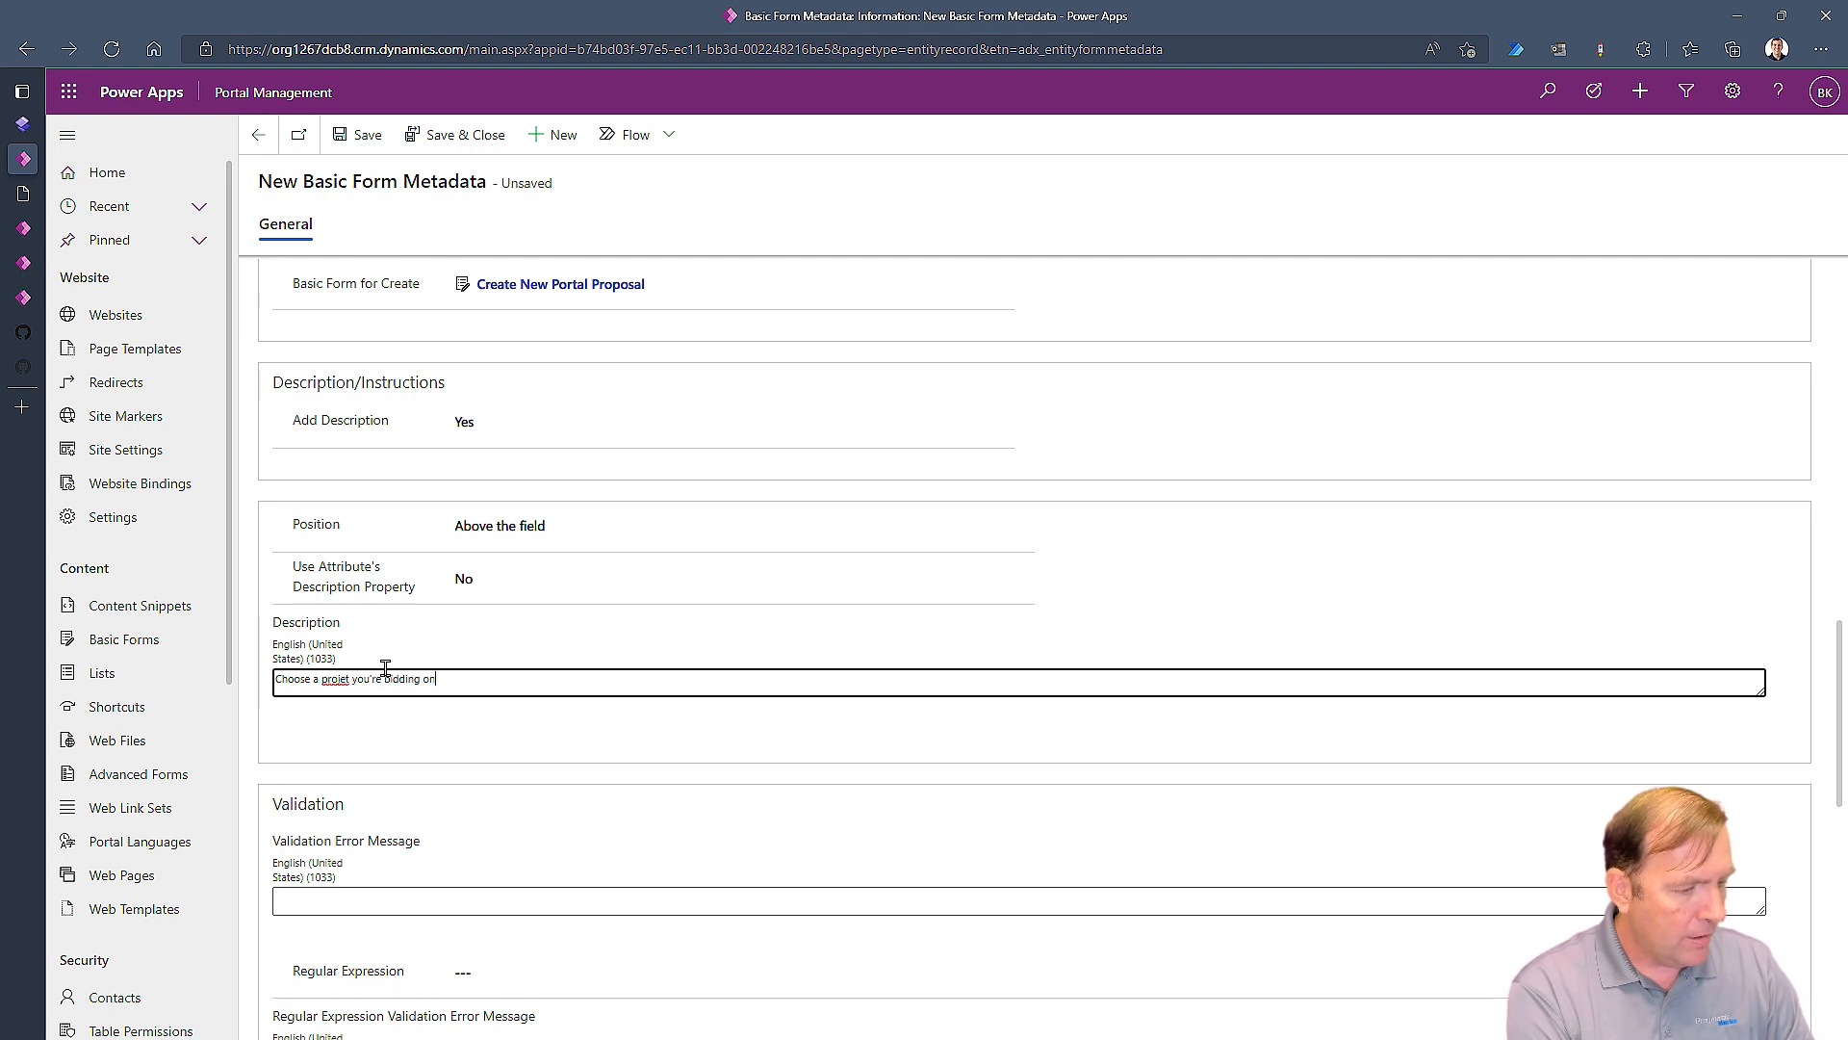
pyautogui.click(448, 135)
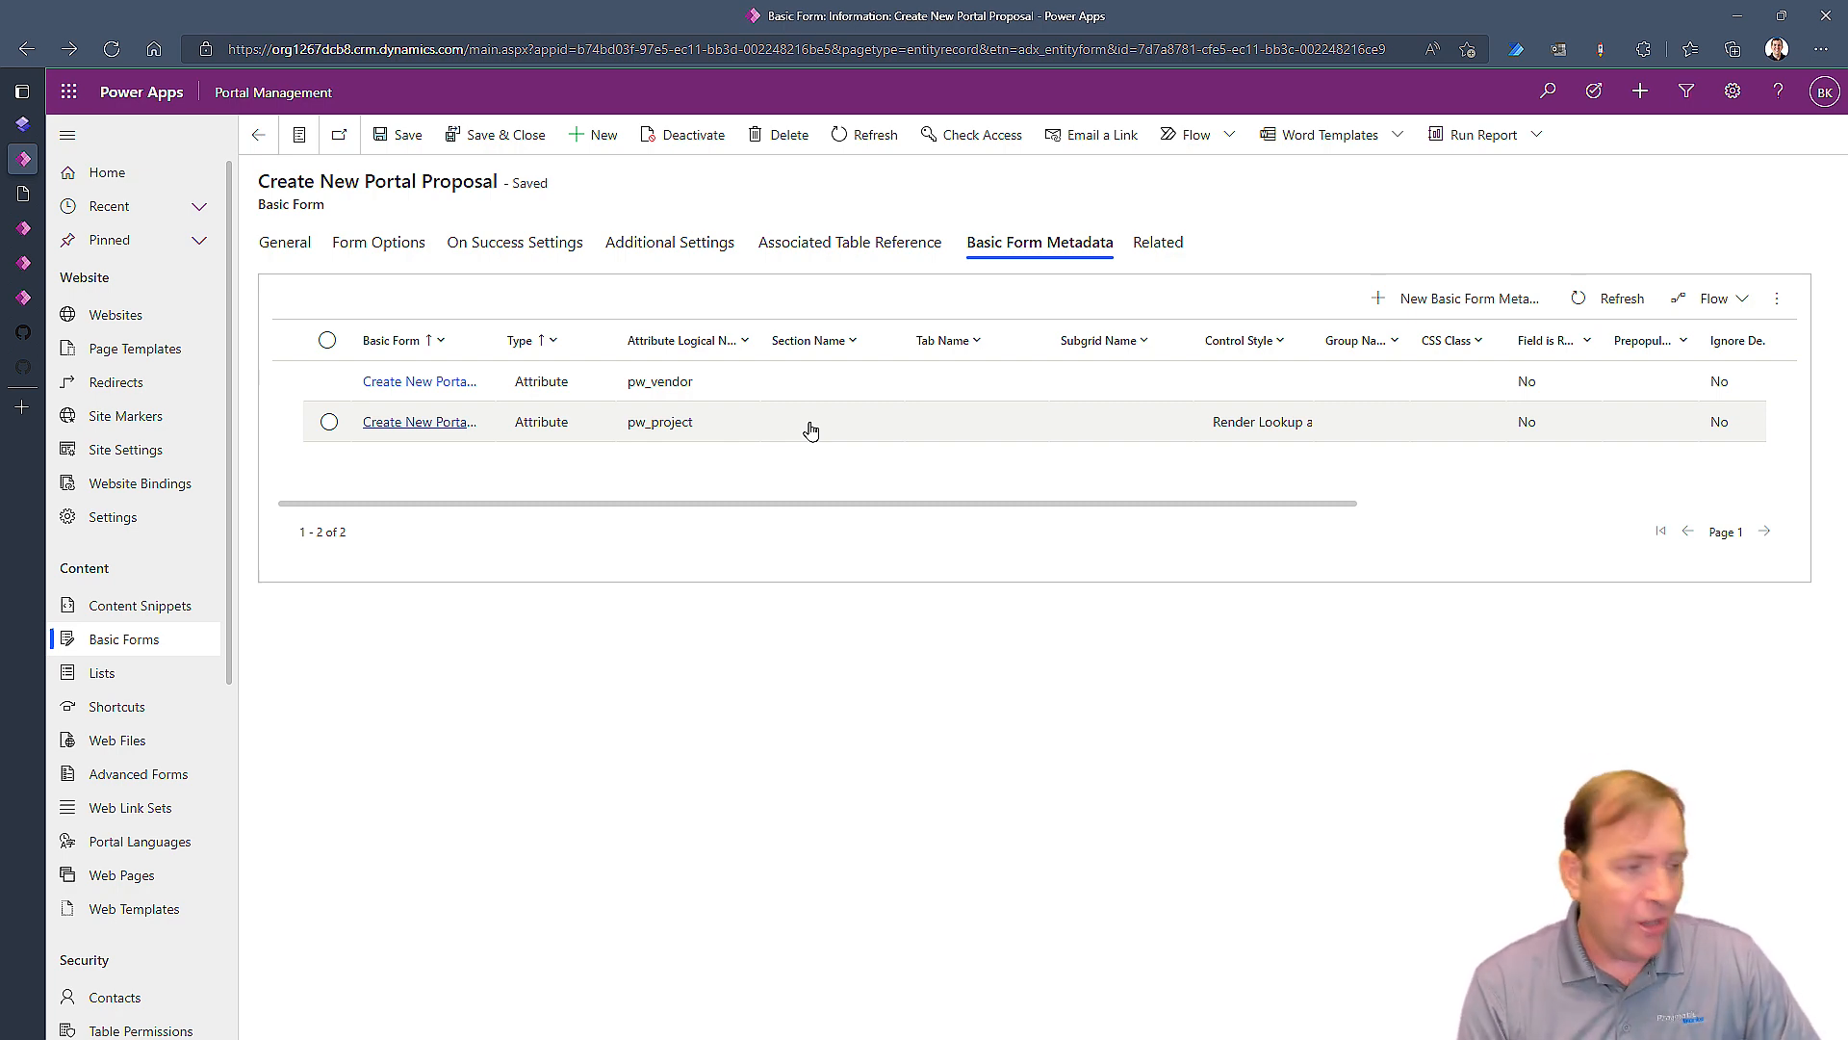
# Step: Refresh the Project Origination site through Preview in Power Pages and reload the live New Proposal page
pyautogui.click(22, 124)
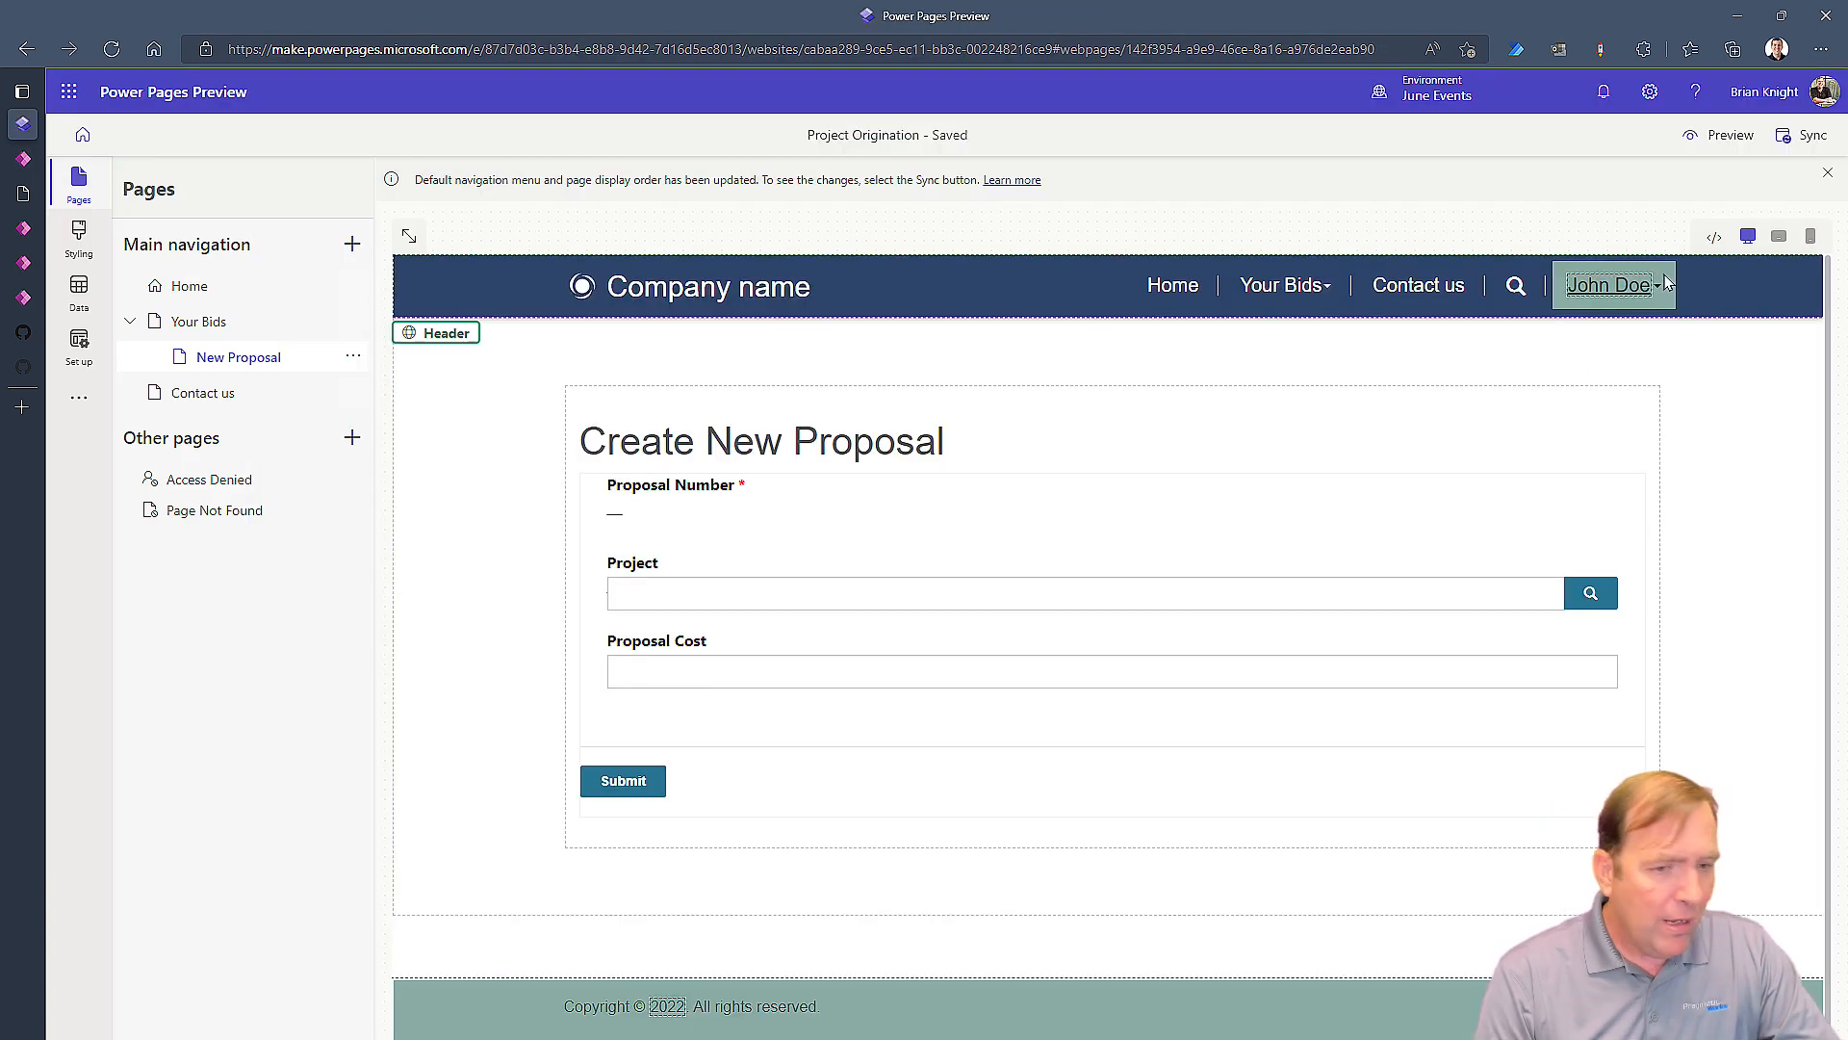
pyautogui.click(1733, 136)
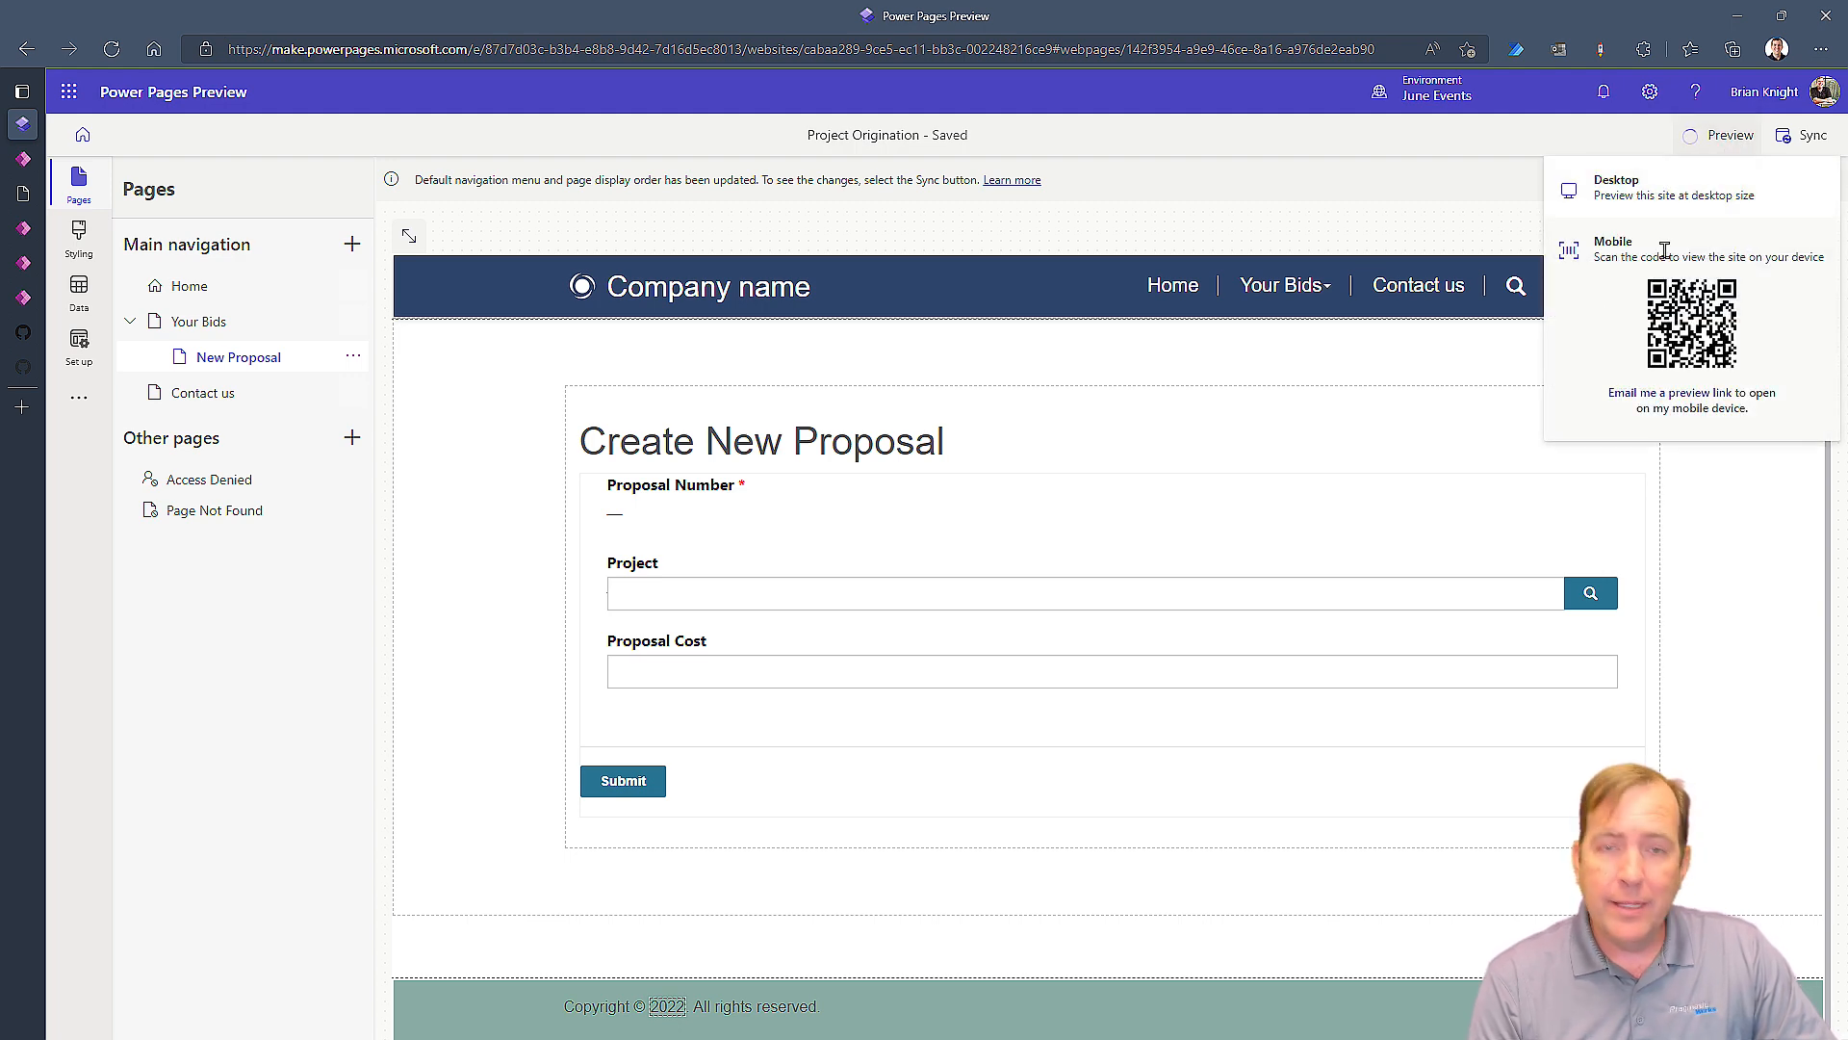
pyautogui.hotkey('ctrl', 'Tab')
pyautogui.hotkey('ctrl', 'Tab')
pyautogui.press('F5')
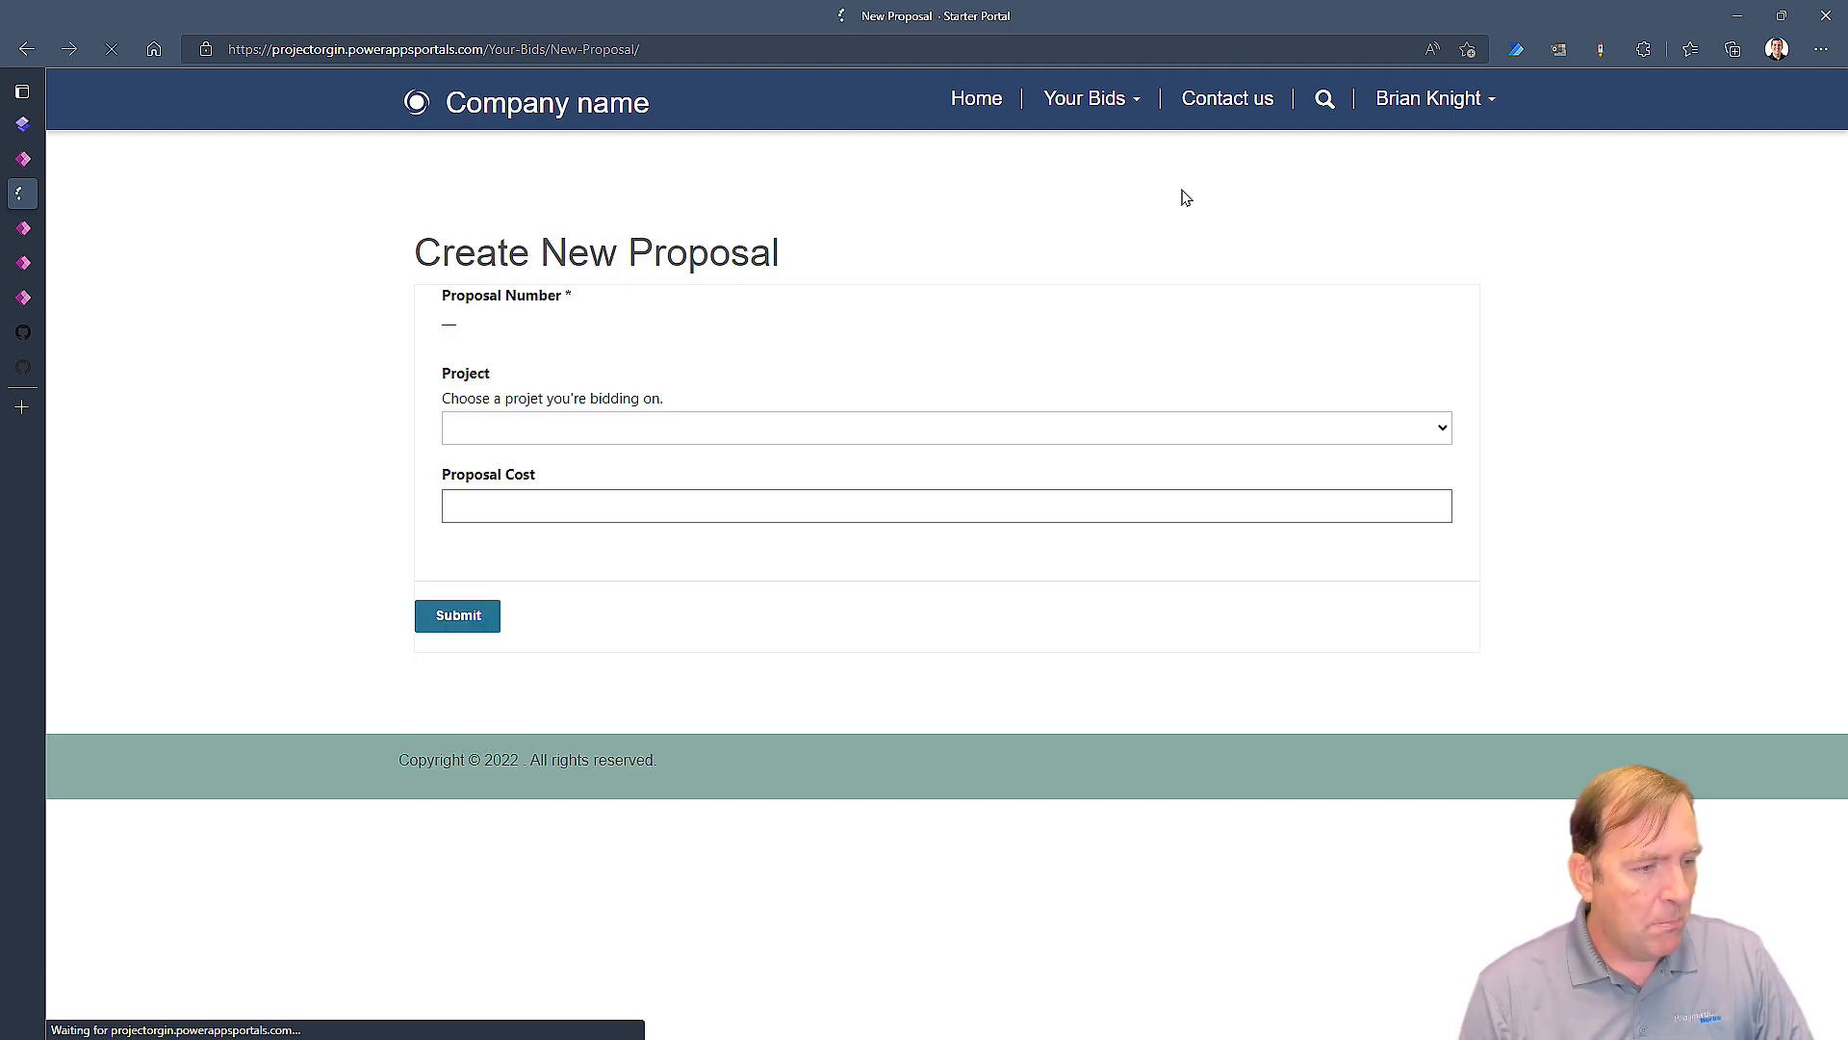
# Step: Submit a new proposal for the New HQ project with a Proposal Cost of 555553
pyautogui.click(653, 438)
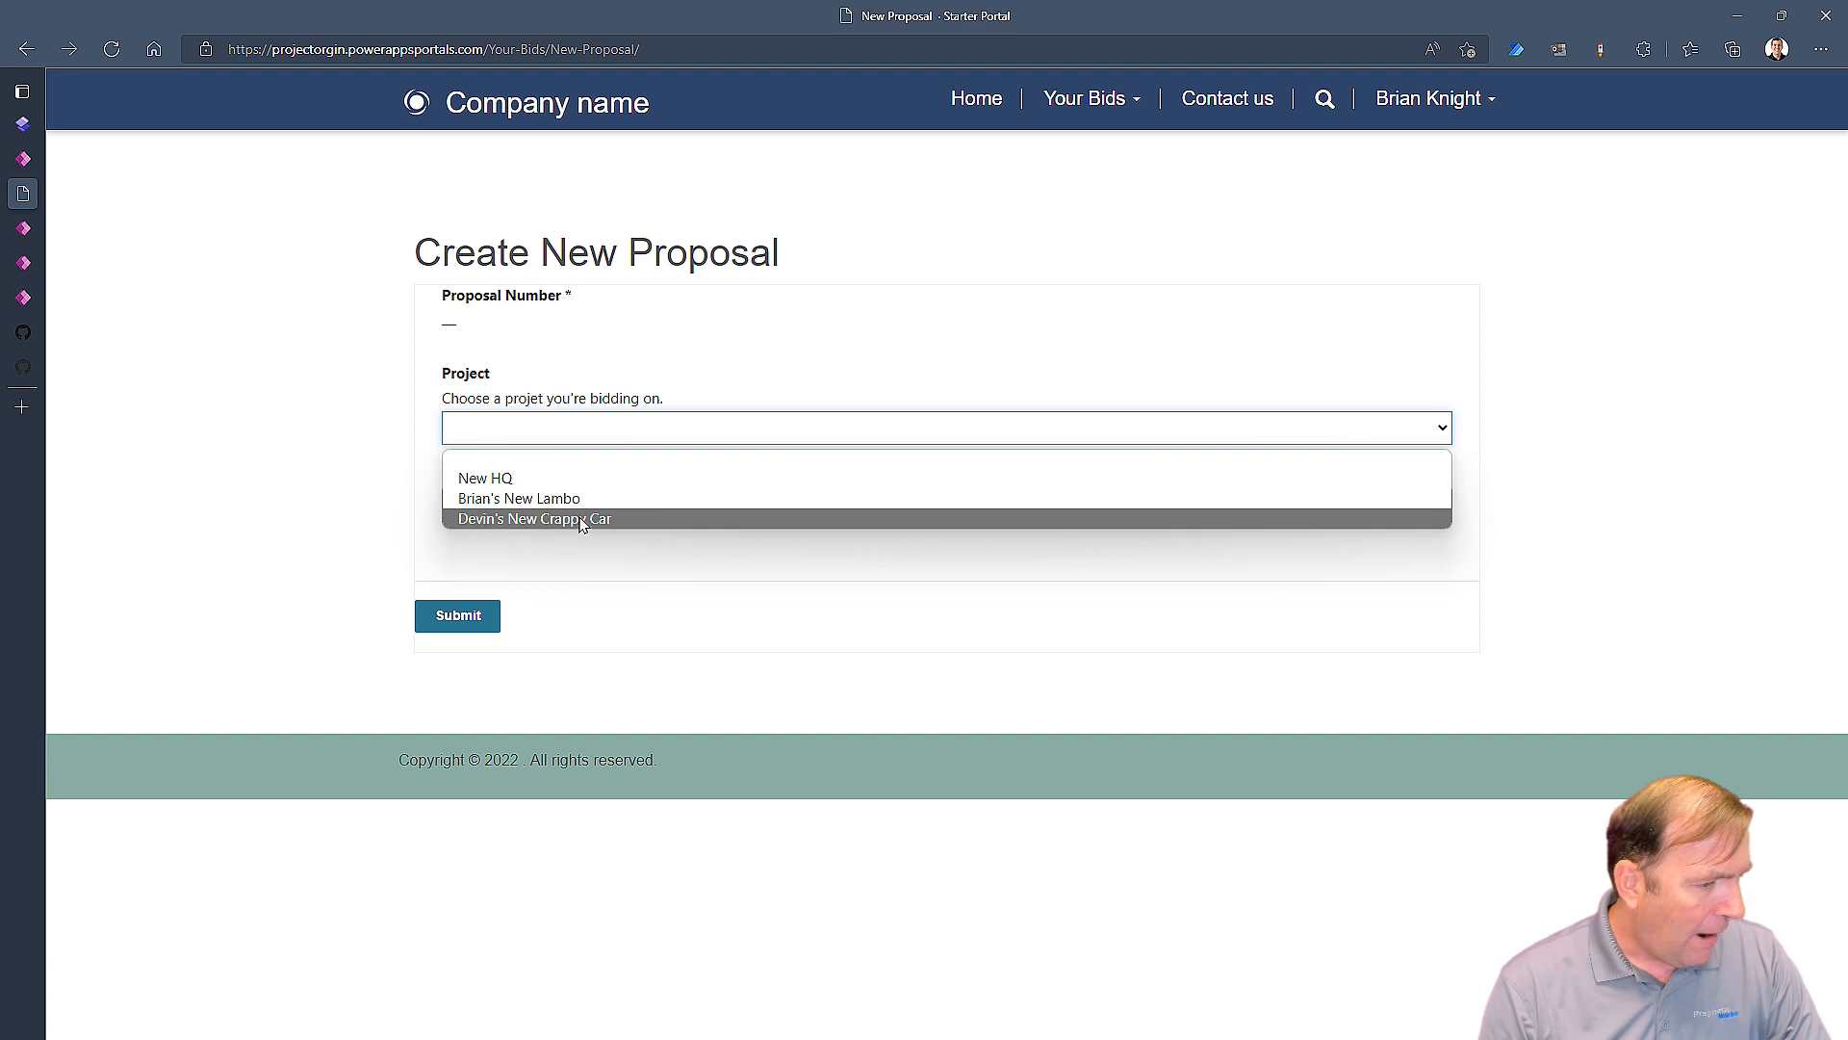
pyautogui.click(578, 478)
pyautogui.click(551, 499)
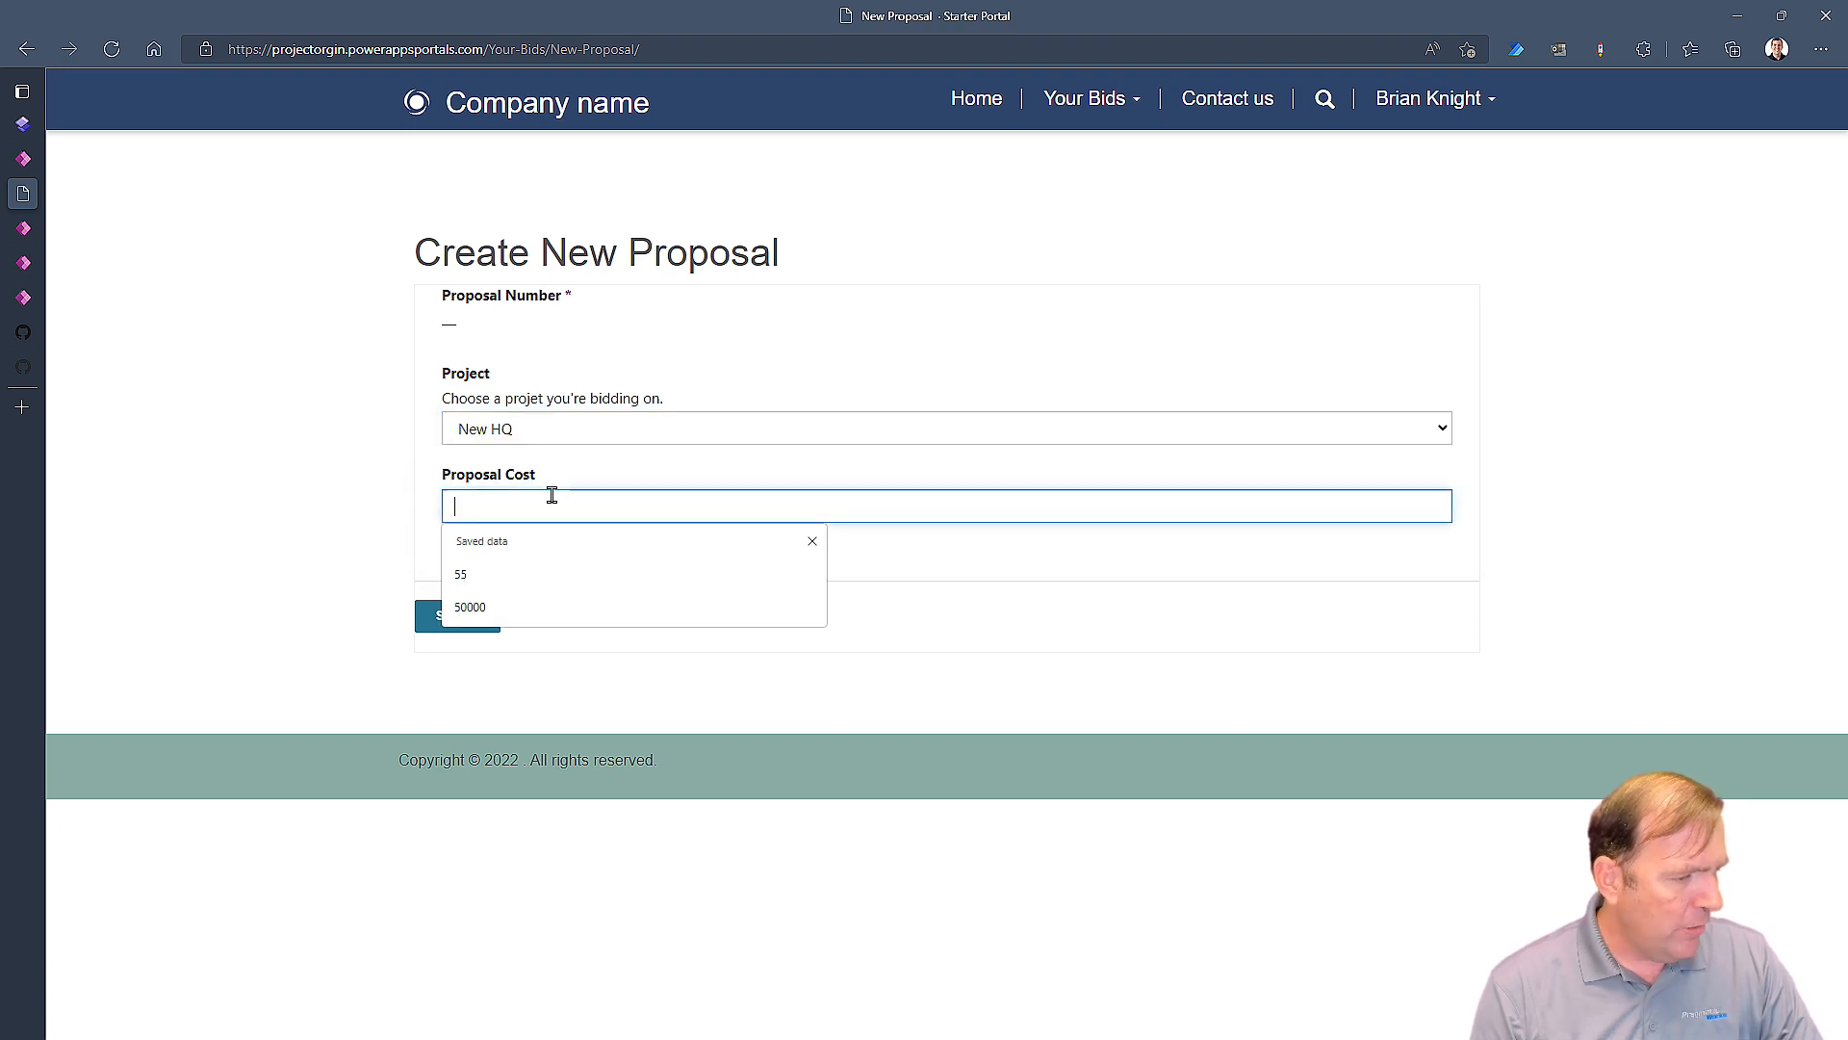
pyautogui.write('555553')
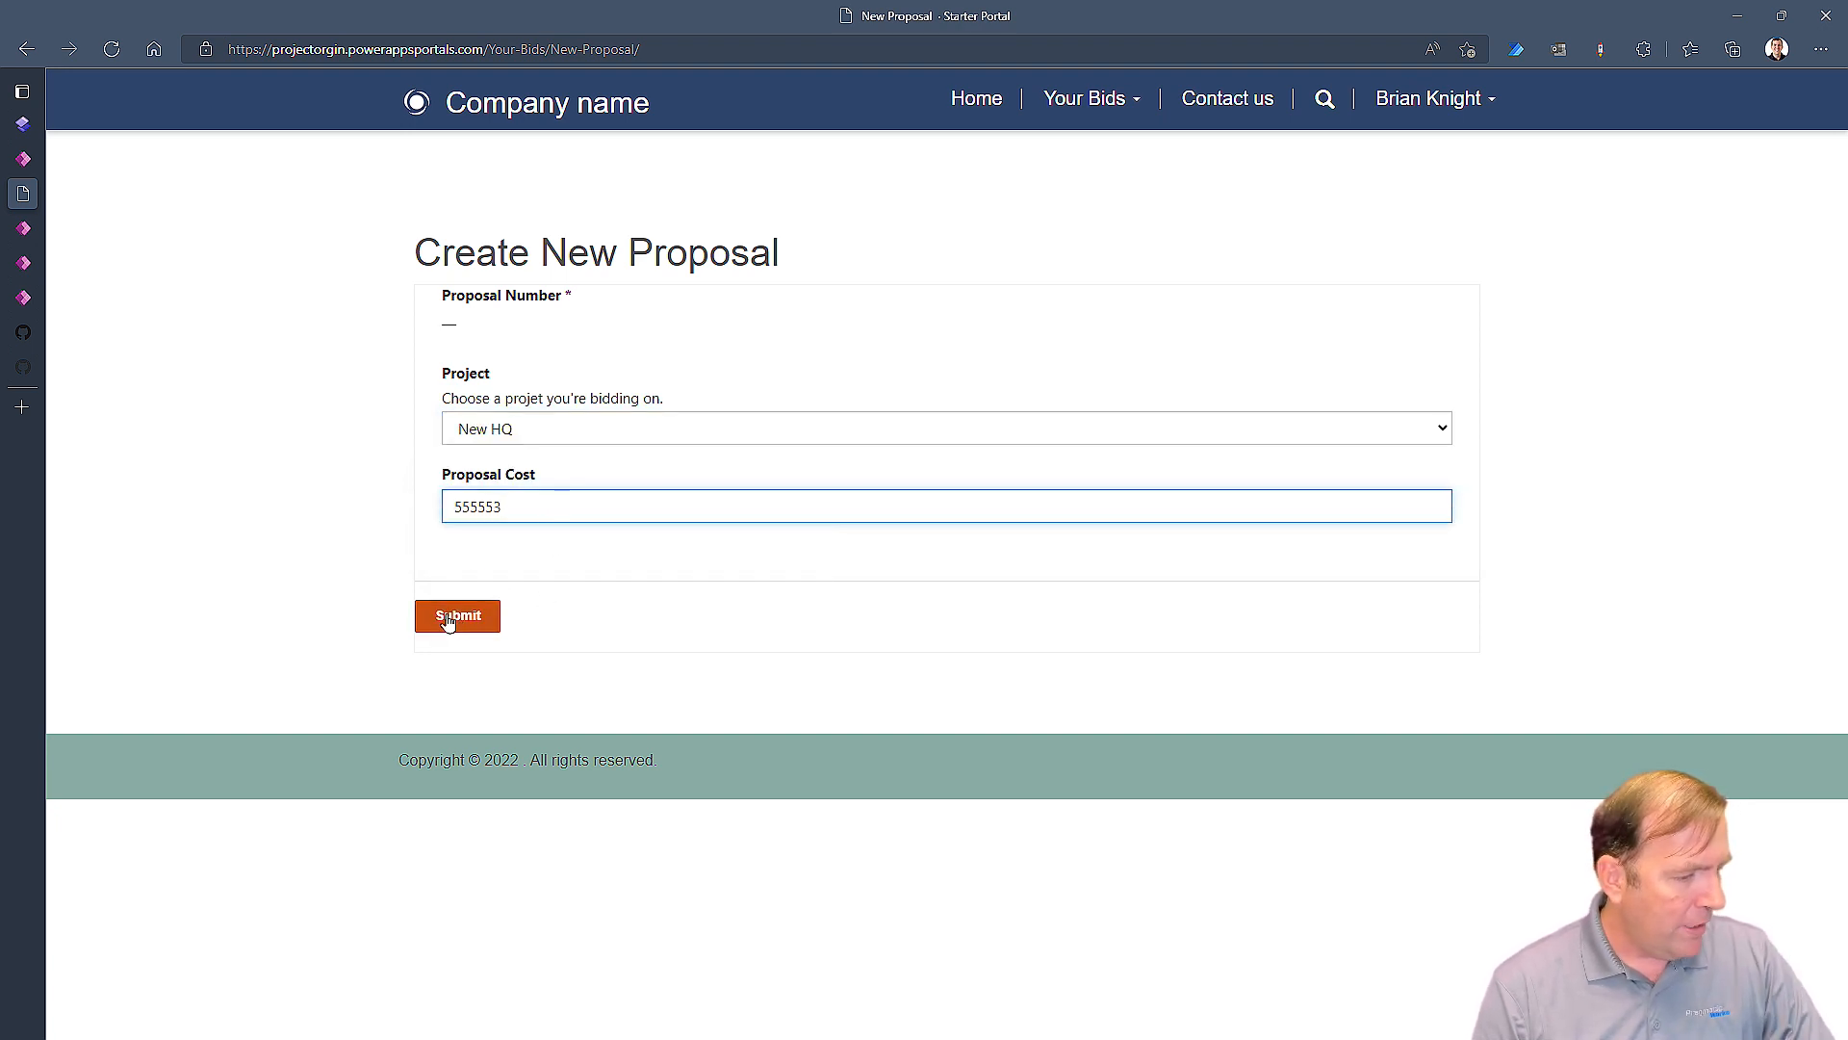
pyautogui.click(450, 615)
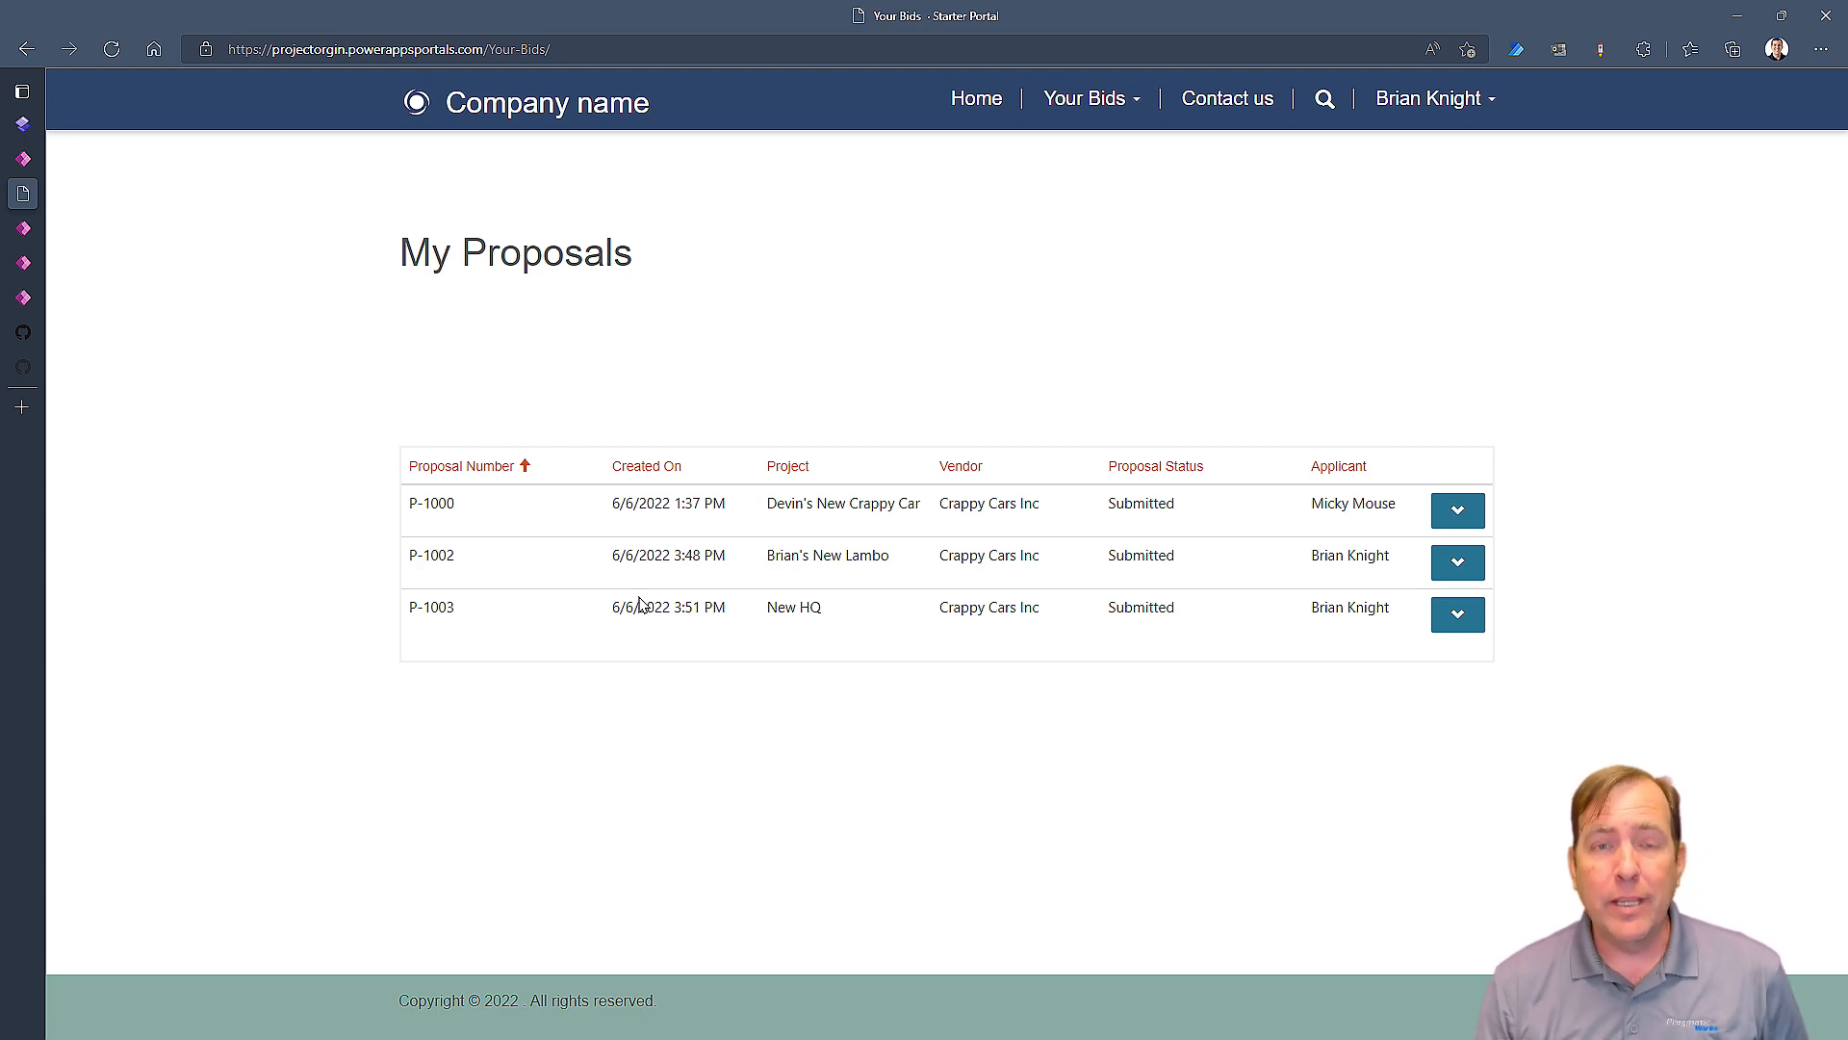
# Step: Switch to Power Pages Preview and open the data settings of the proposal list on the Your Bids page
pyautogui.click(29, 124)
pyautogui.click(198, 328)
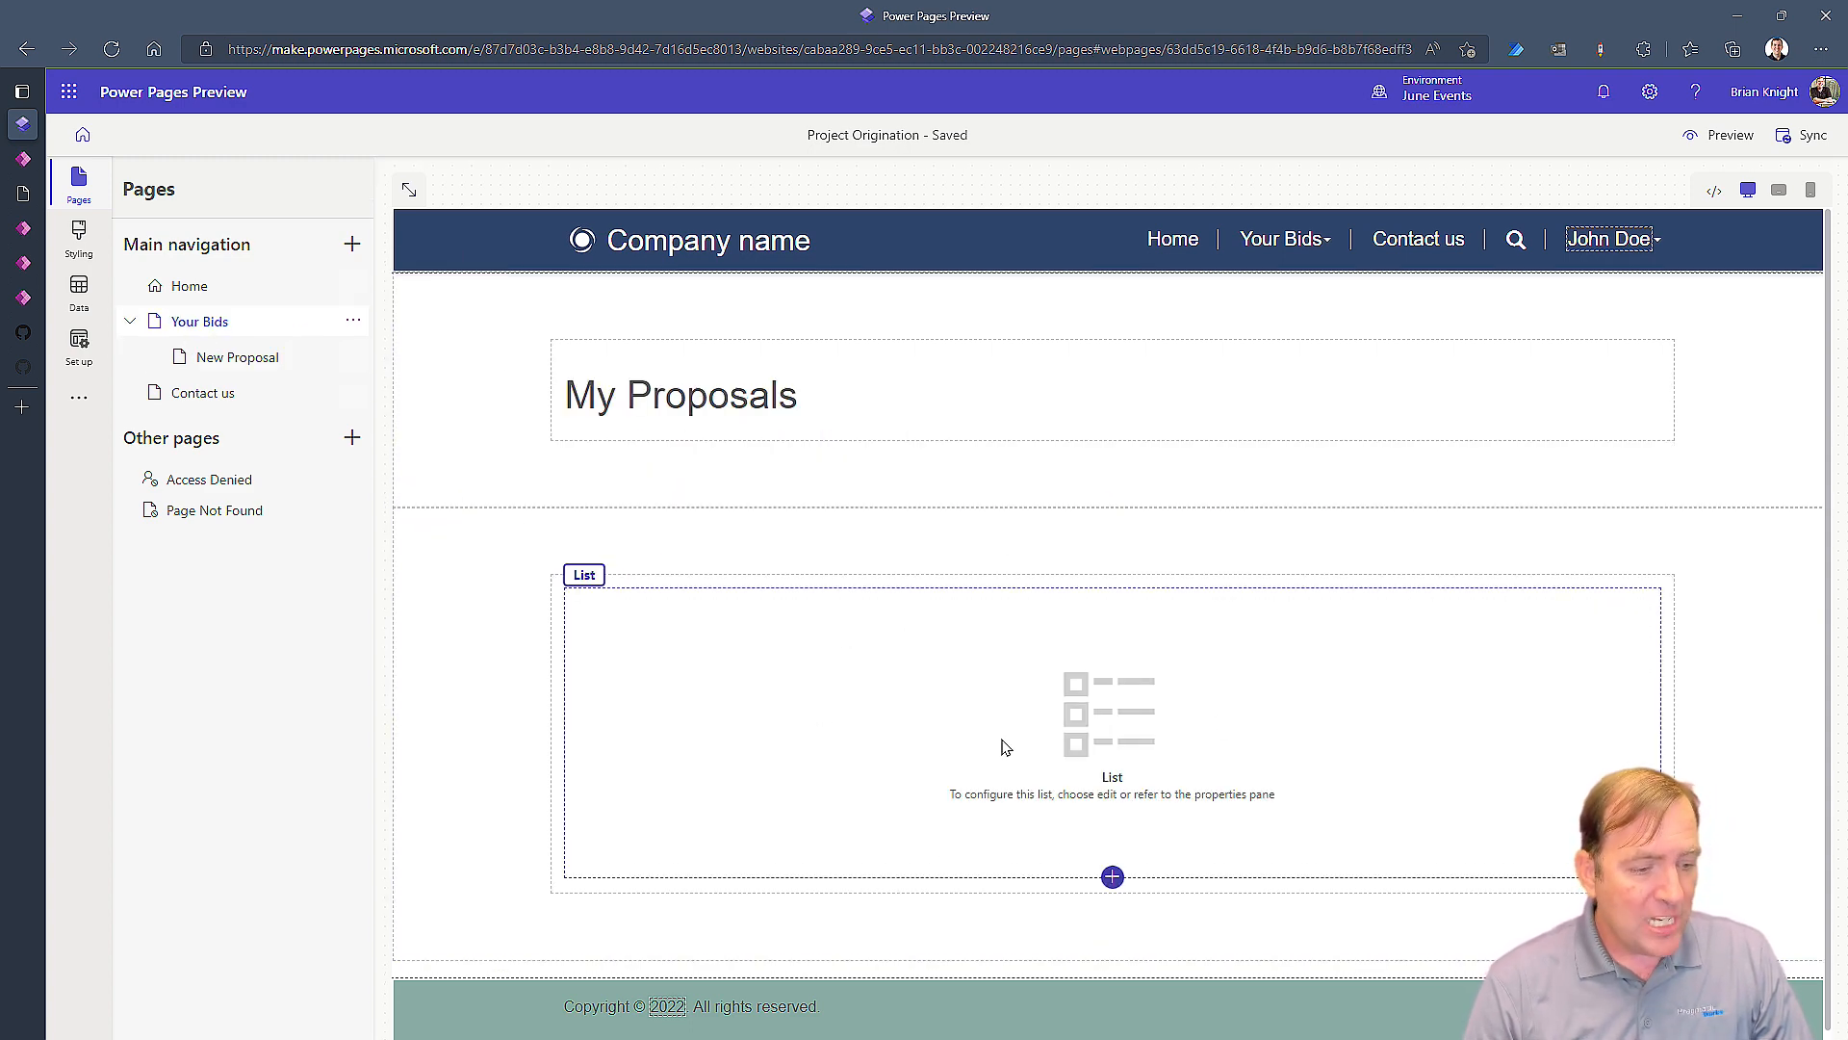
pyautogui.click(1093, 680)
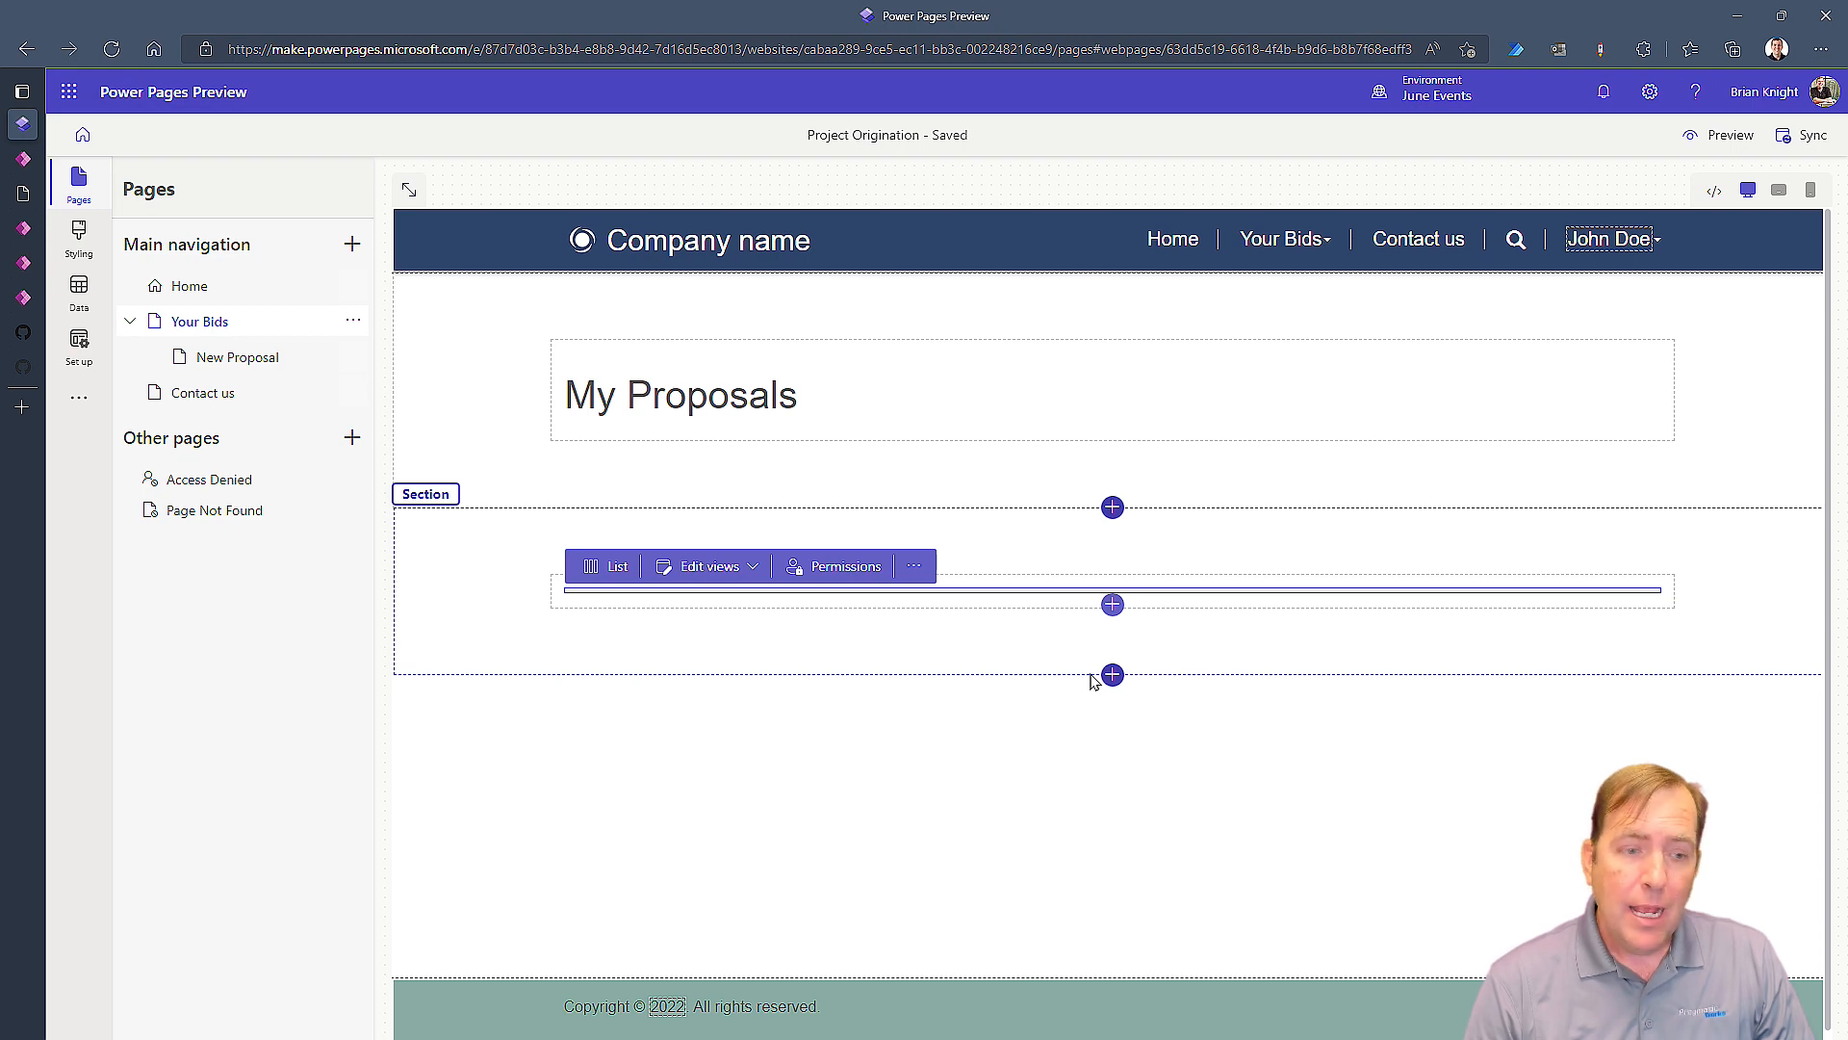
pyautogui.click(609, 566)
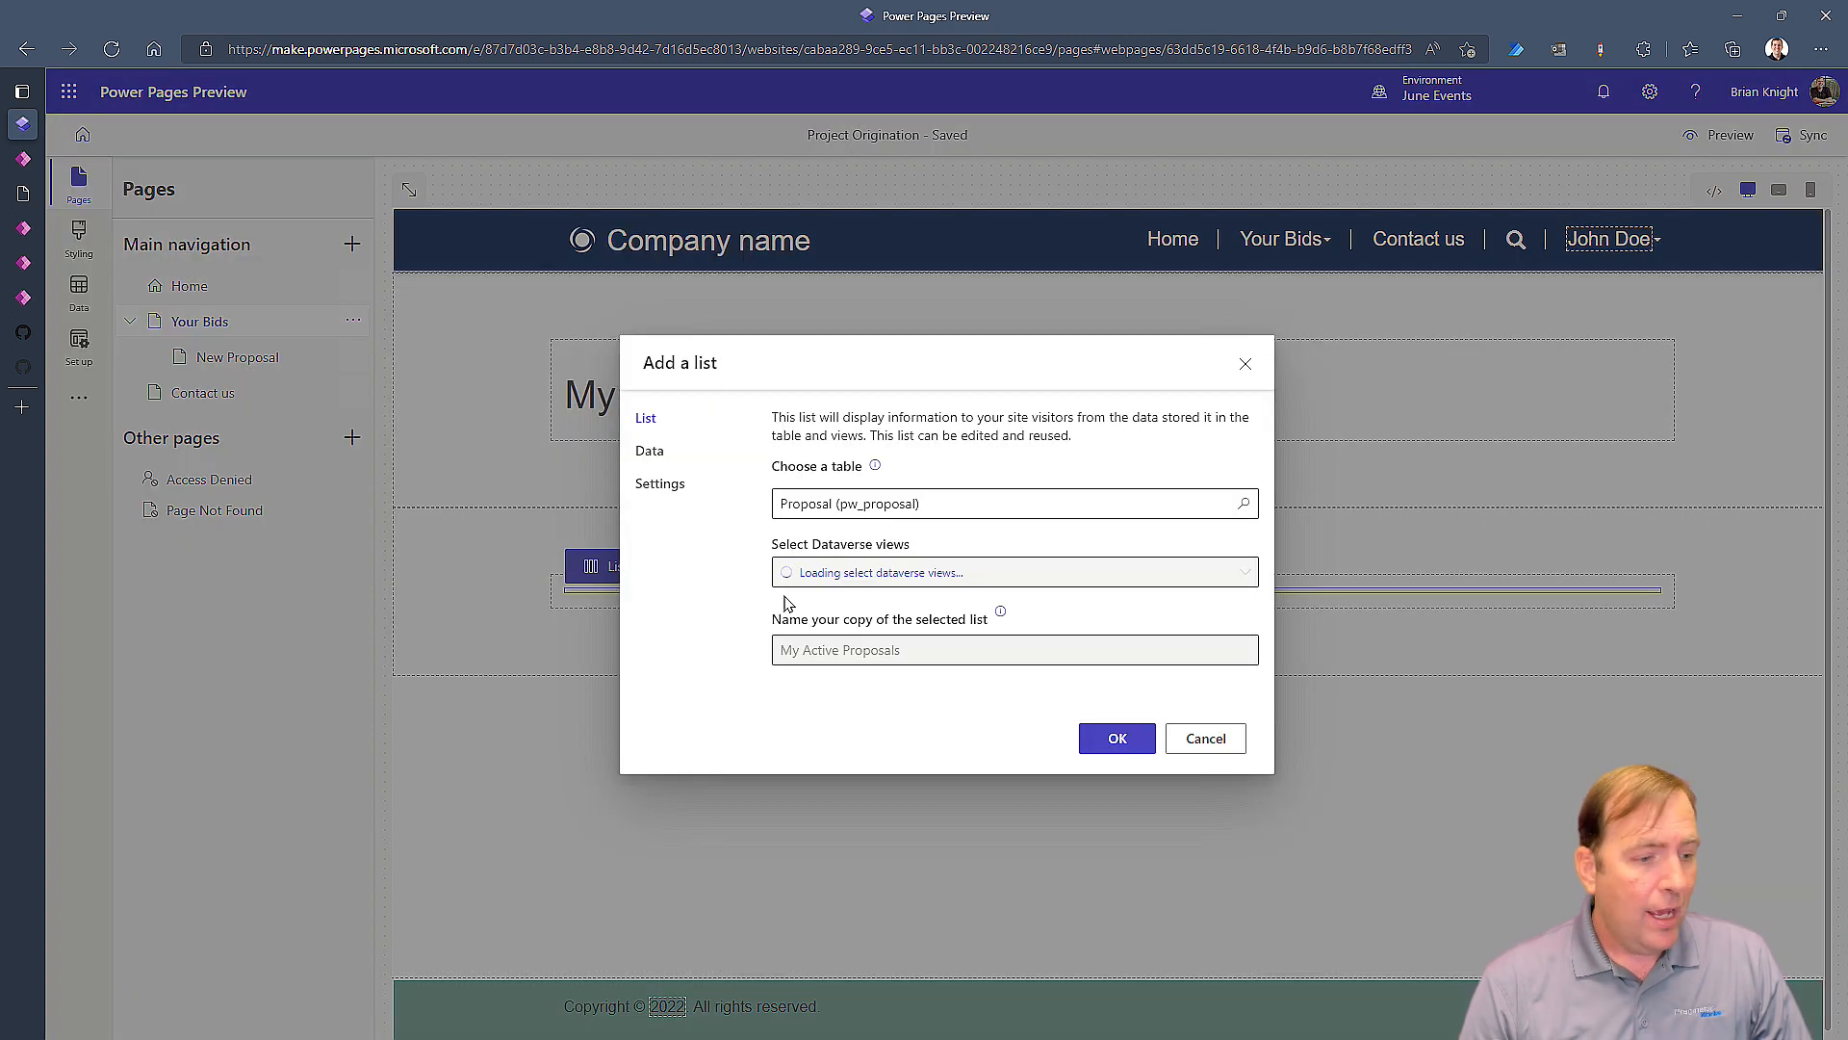
pyautogui.click(664, 457)
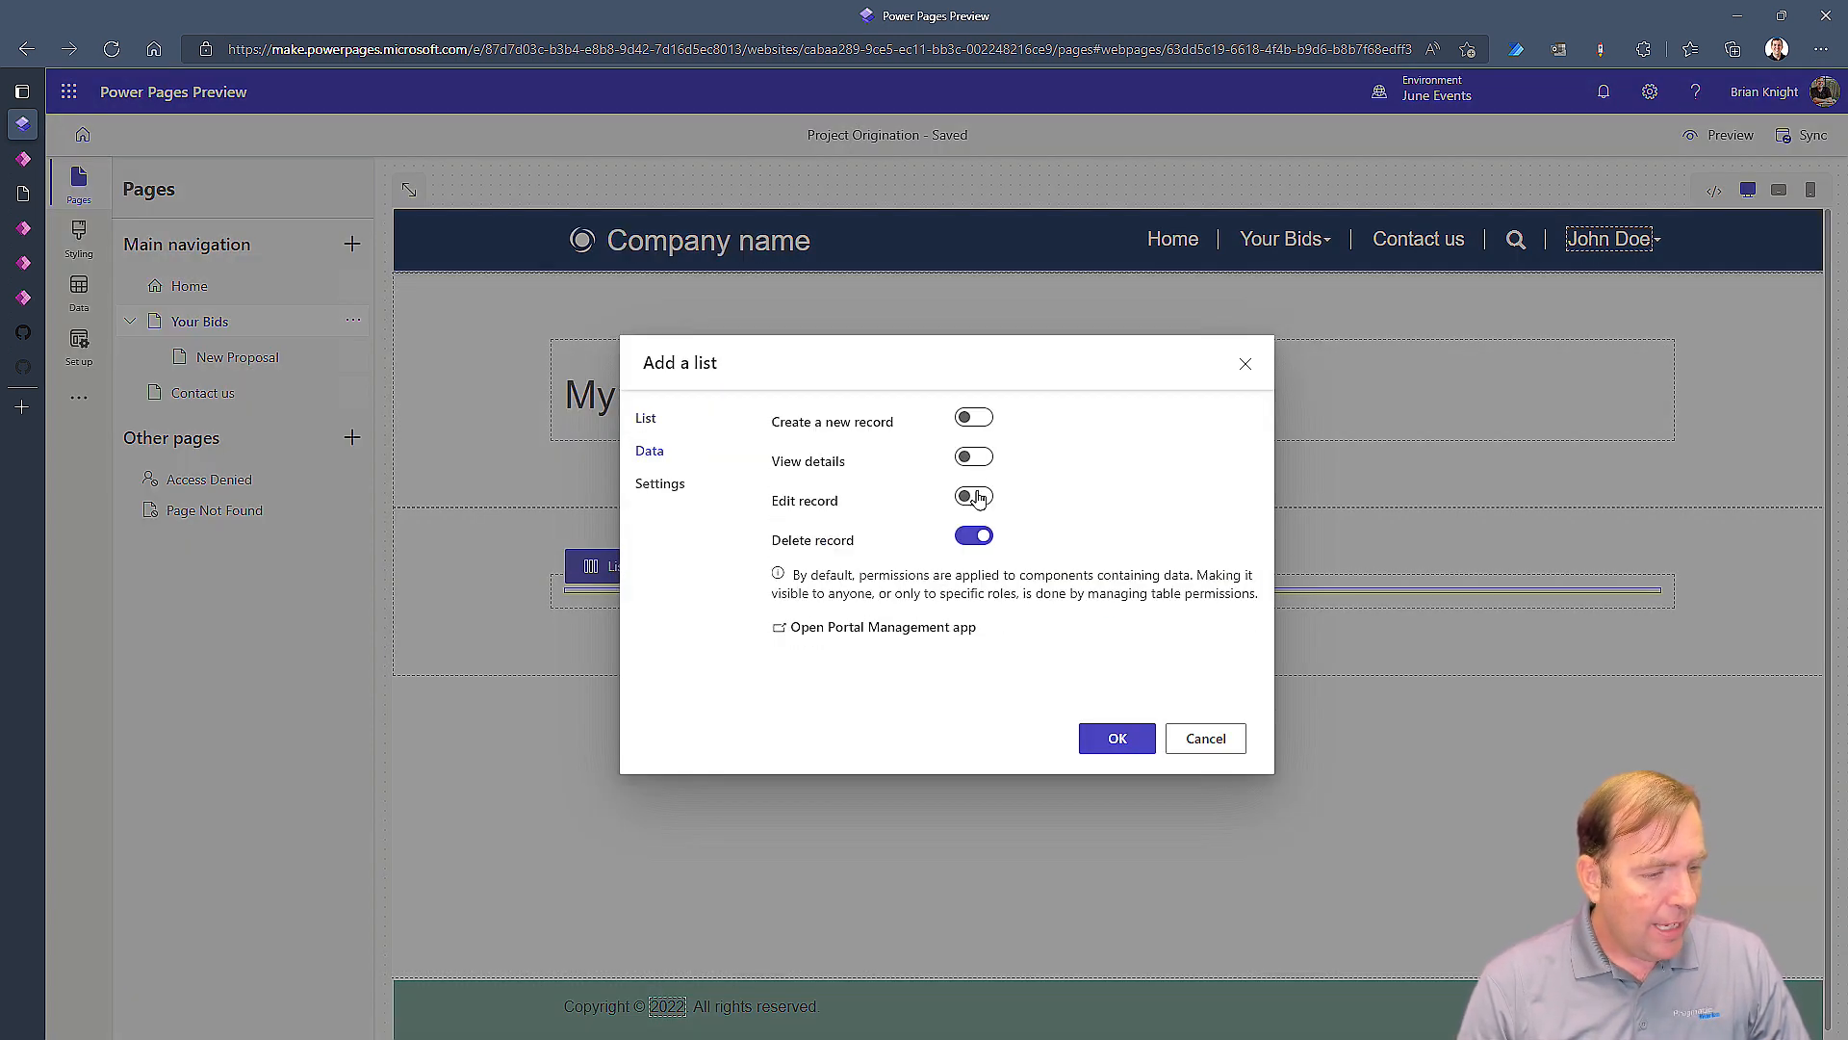
# Step: Enable Create a new record for the list with target type Webpage and the New Proposal page, and apply the settings
pyautogui.click(974, 416)
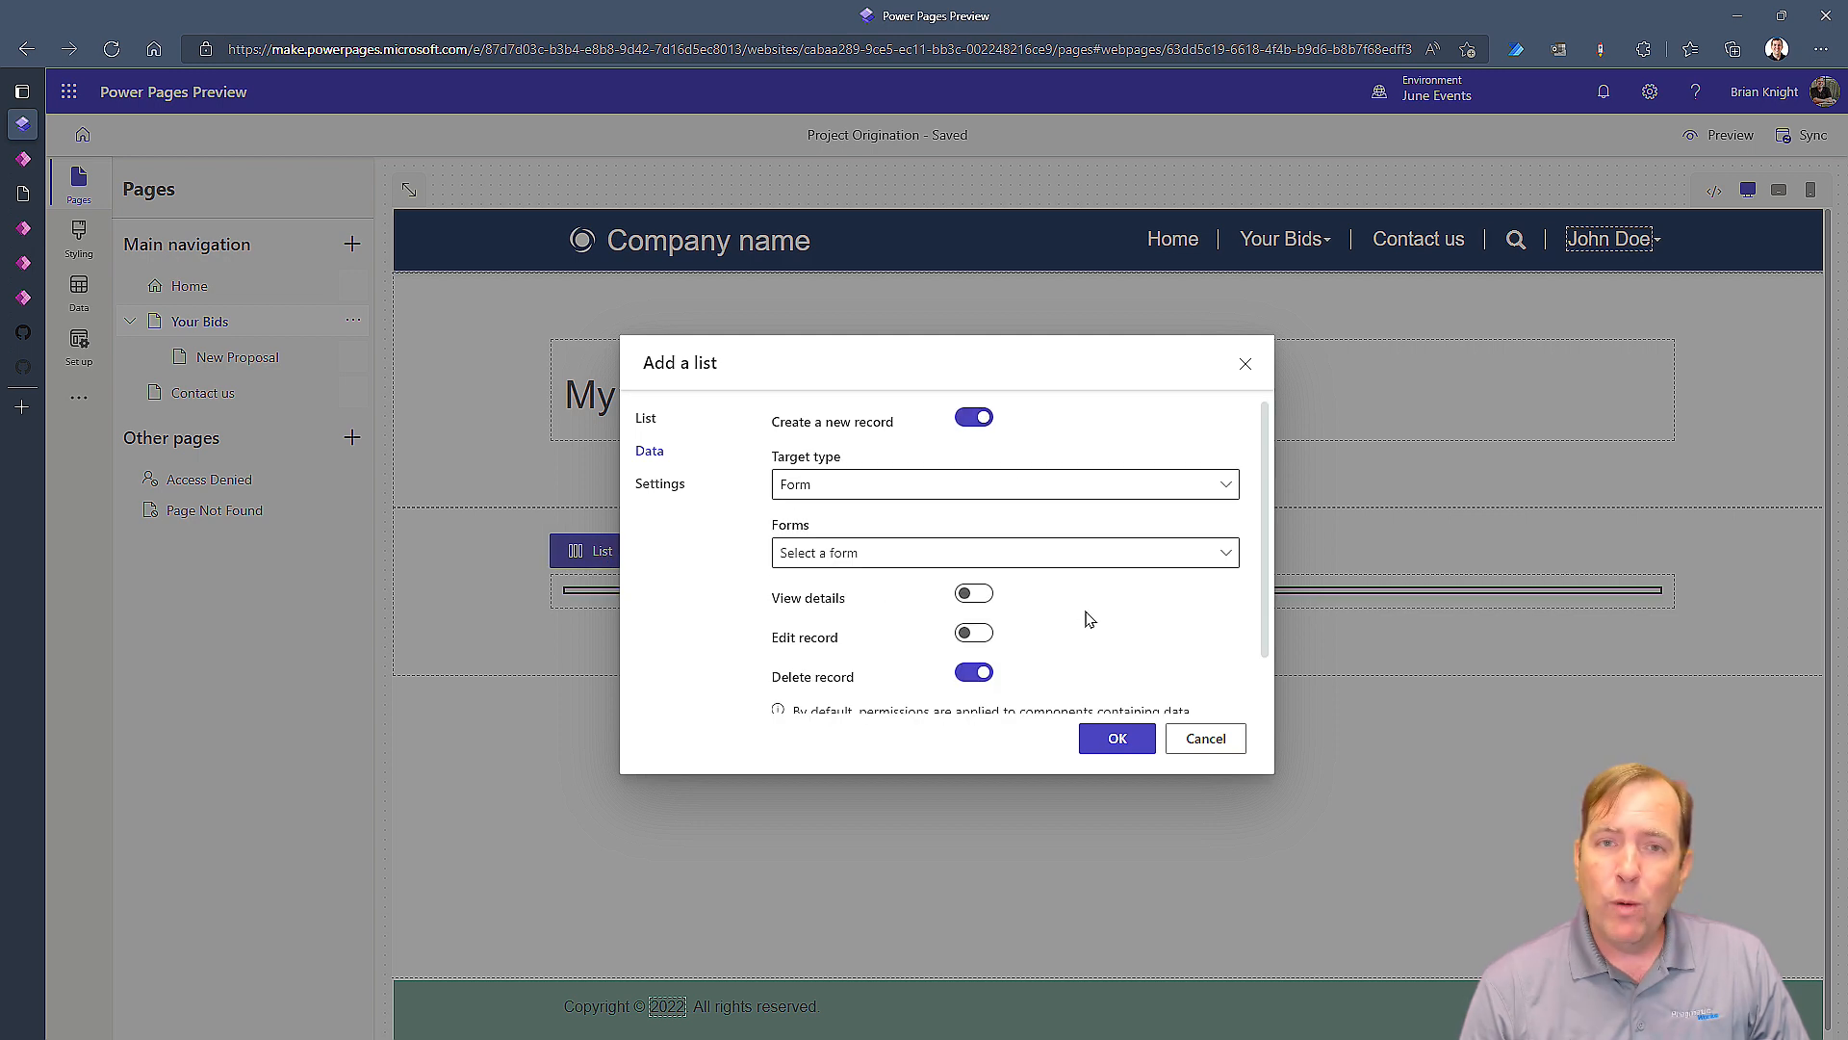
pyautogui.click(919, 492)
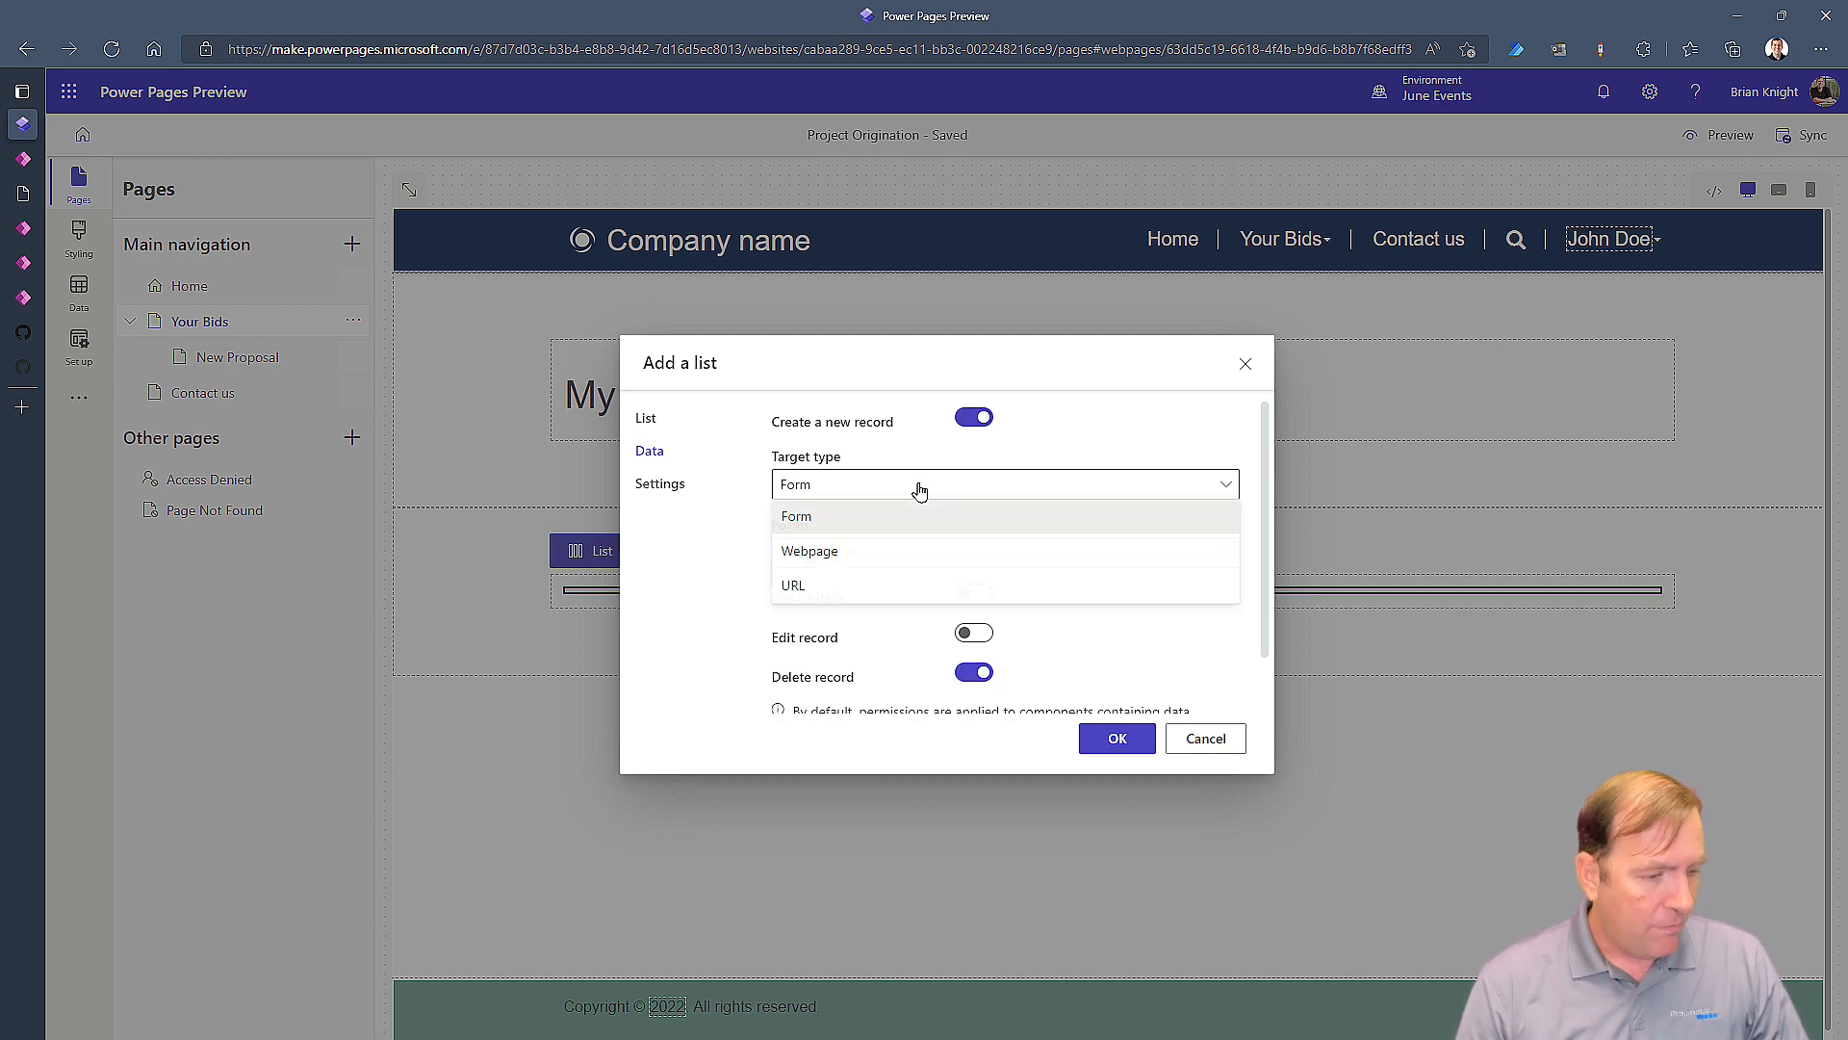
pyautogui.click(798, 552)
pyautogui.click(920, 533)
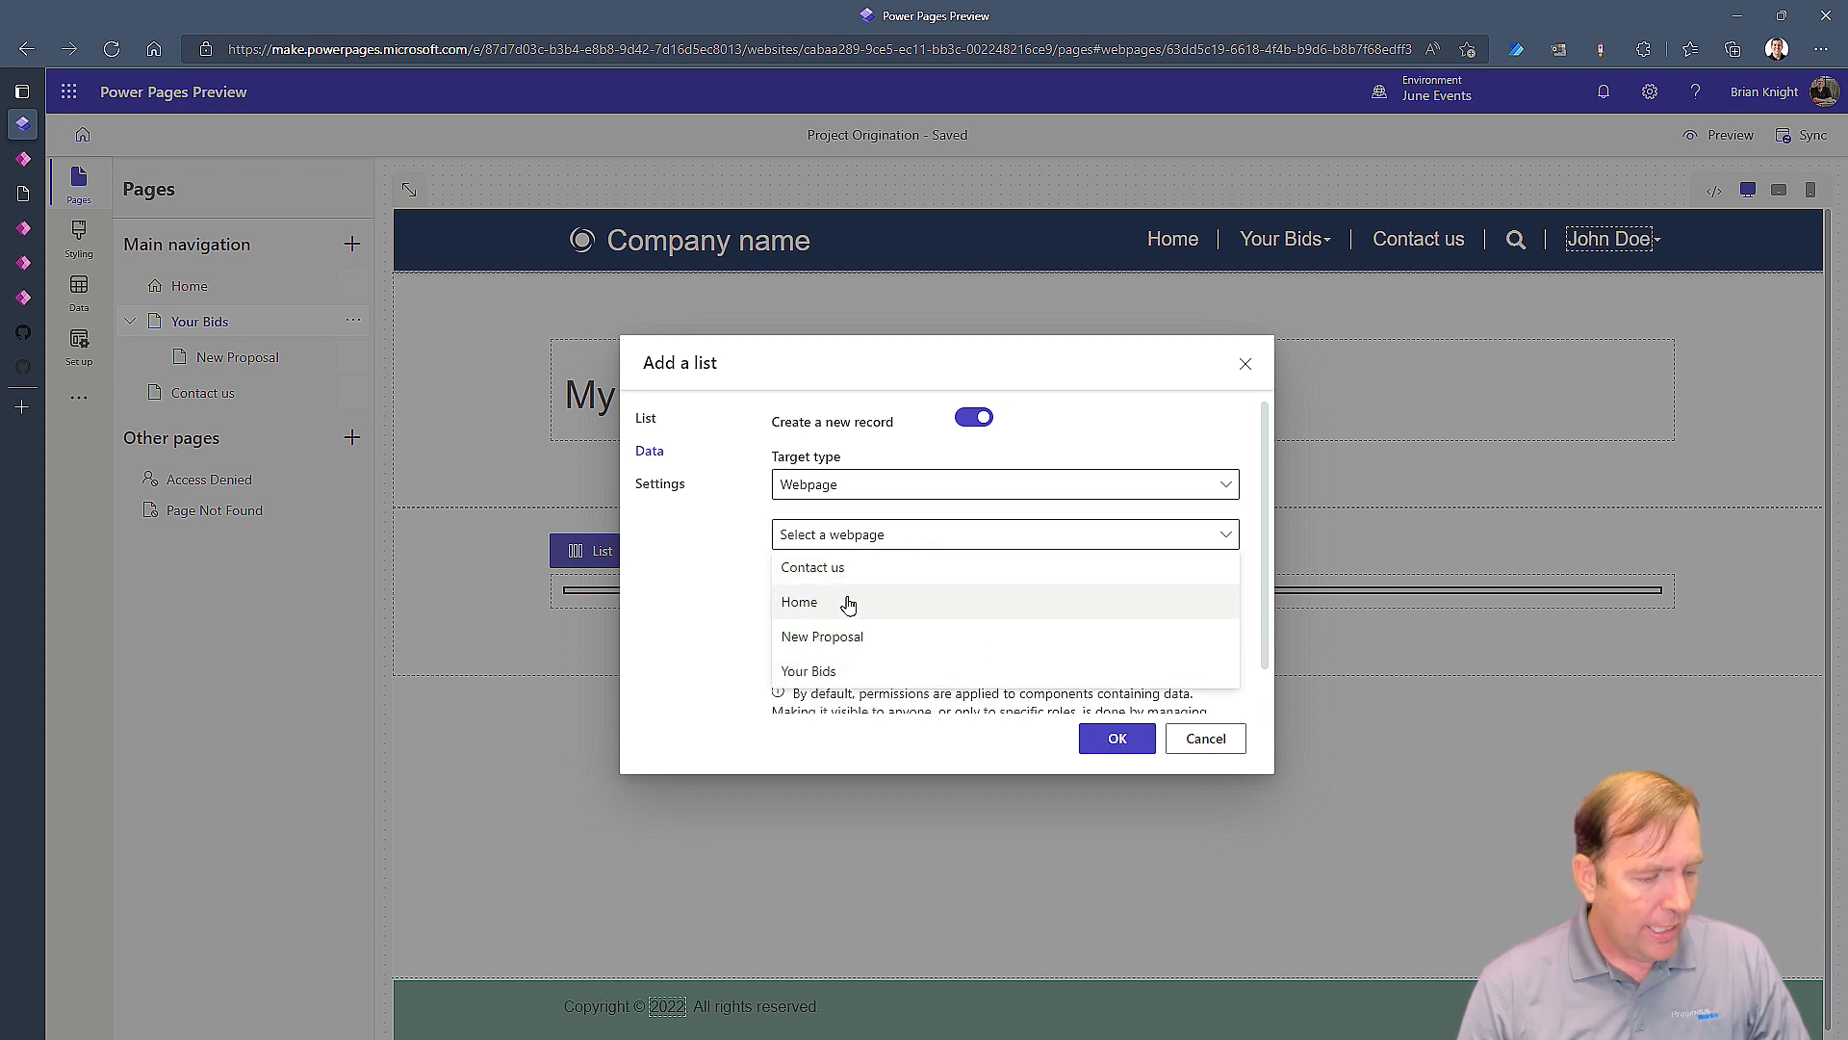
pyautogui.click(827, 640)
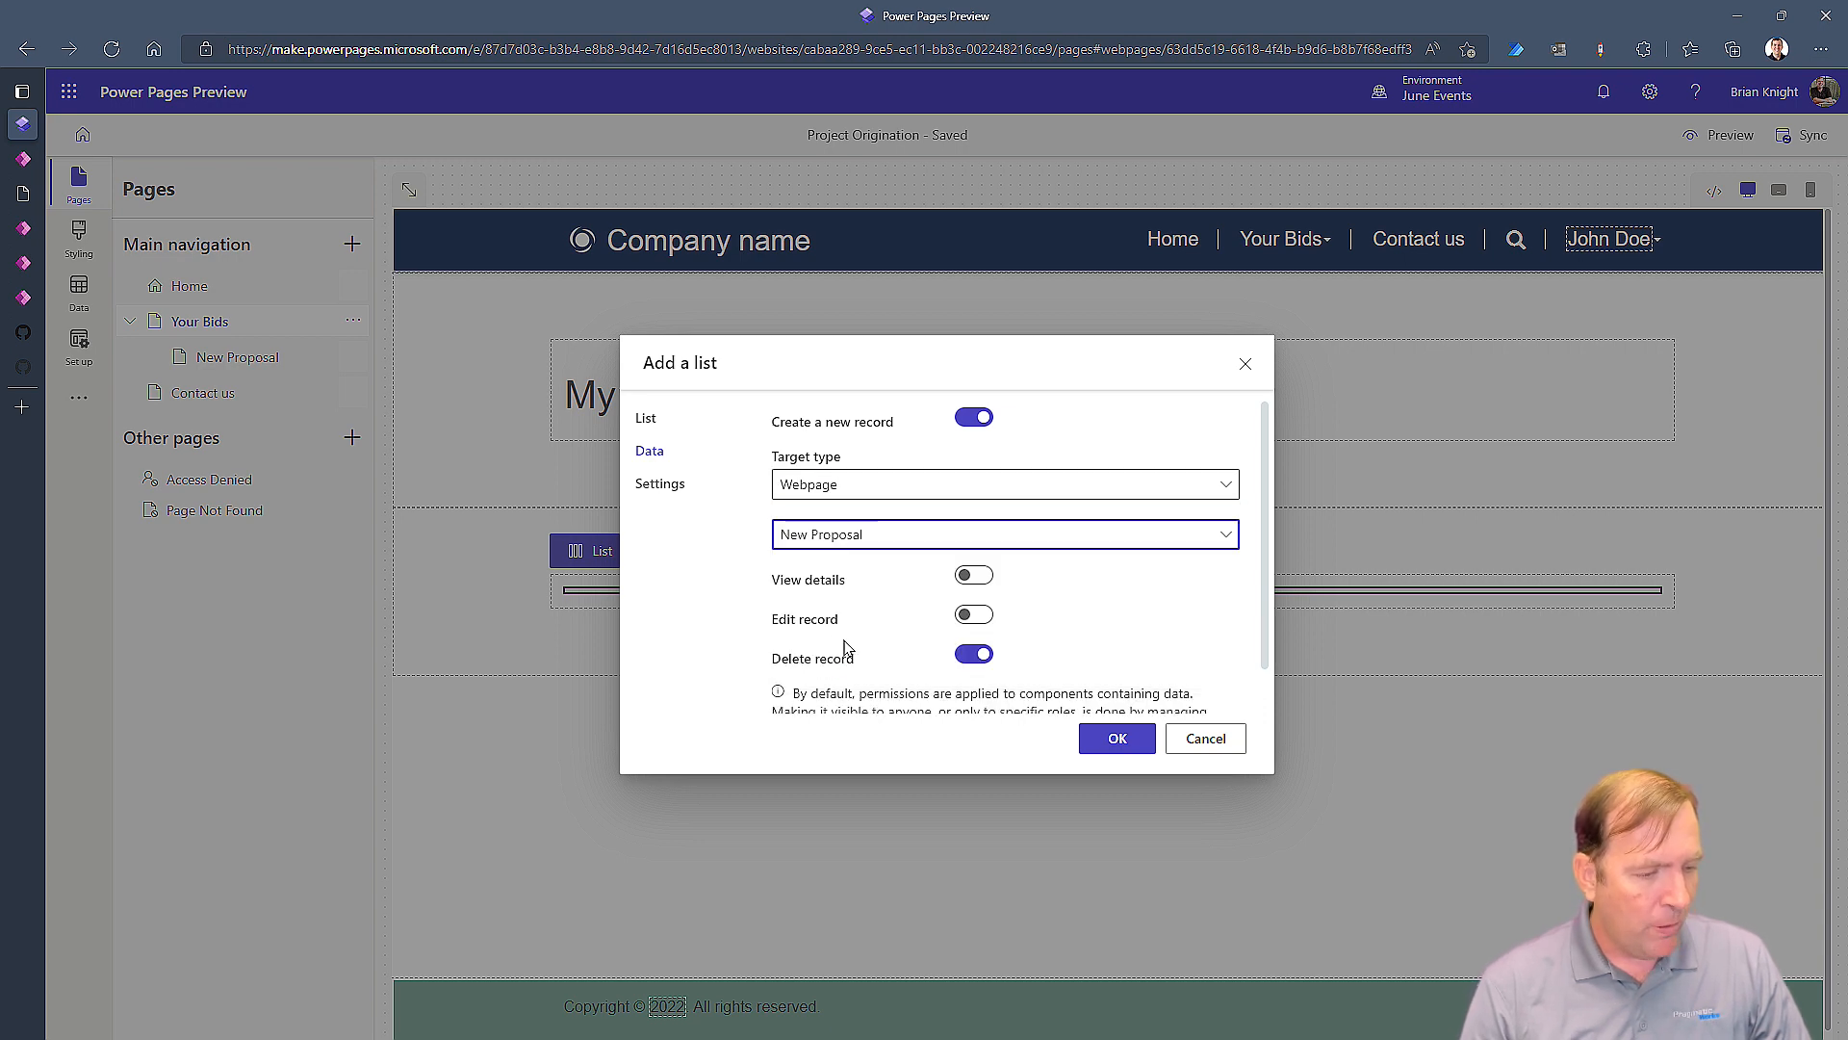
pyautogui.click(1114, 738)
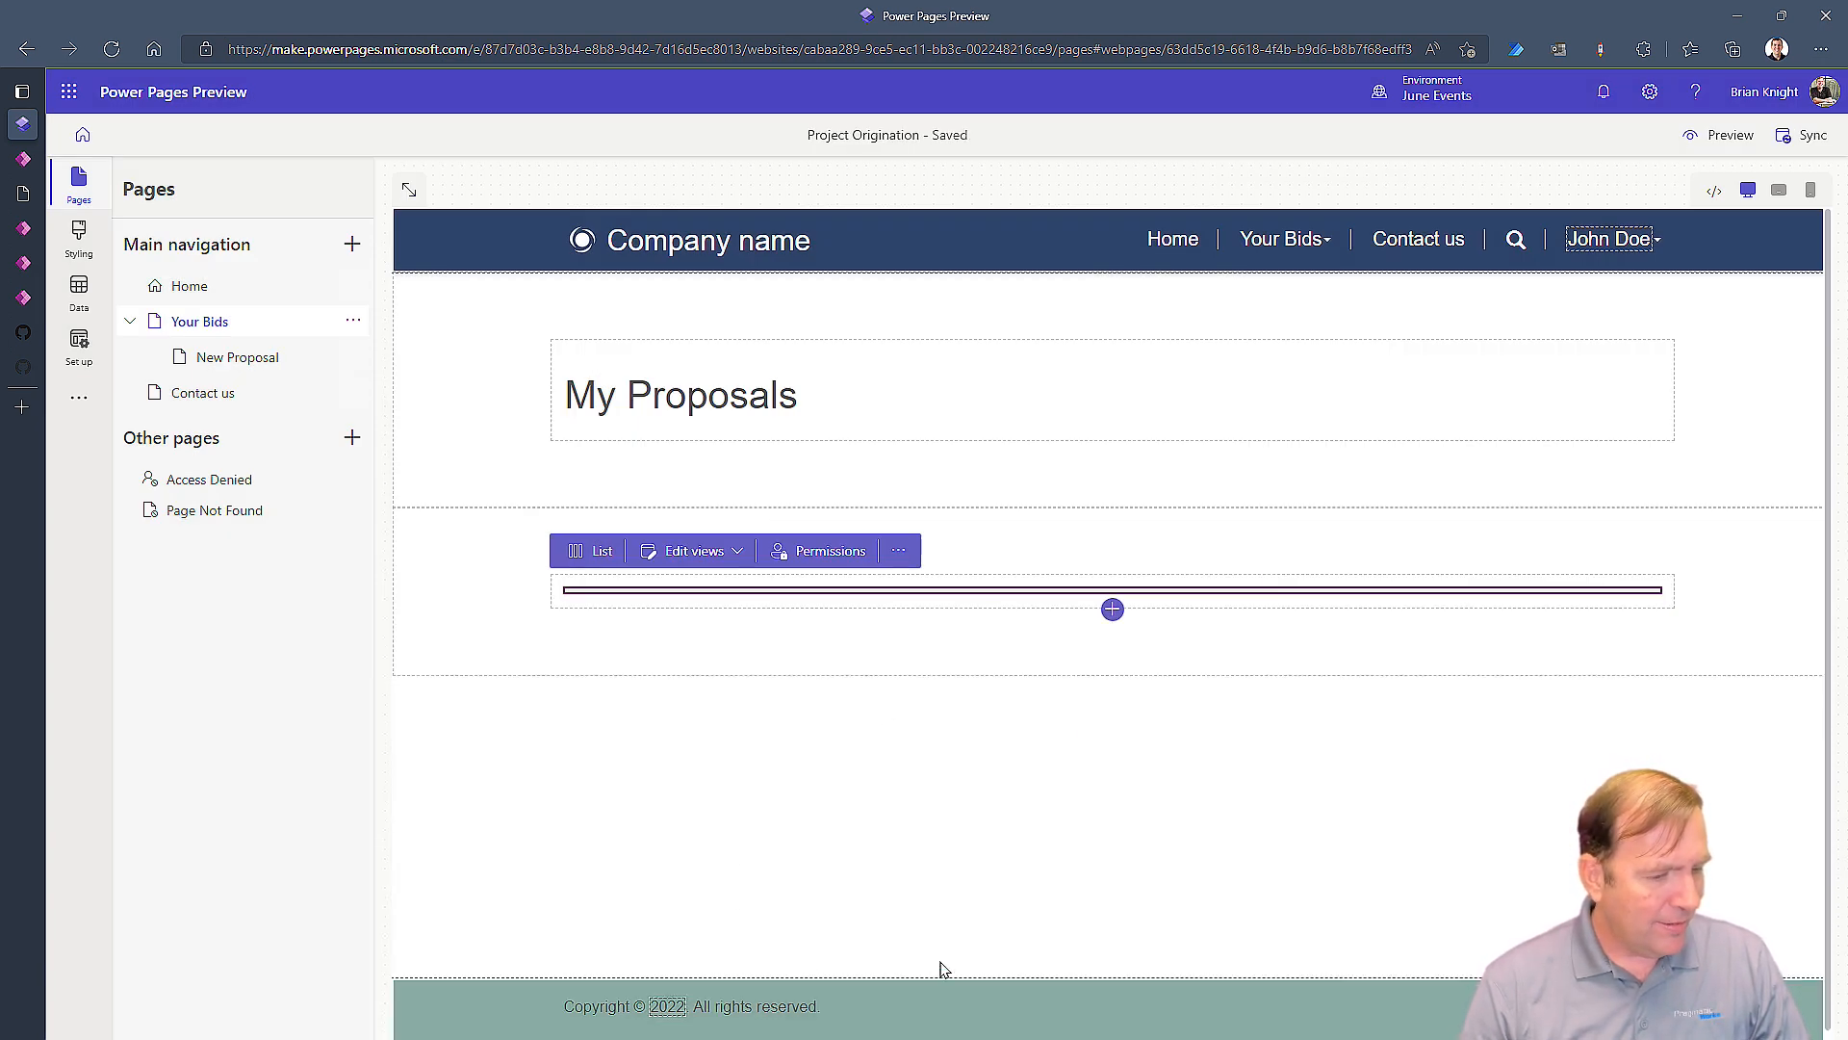
# Step: Preview the site on desktop and start a new proposal from the My Proposals list
pyautogui.click(1696, 135)
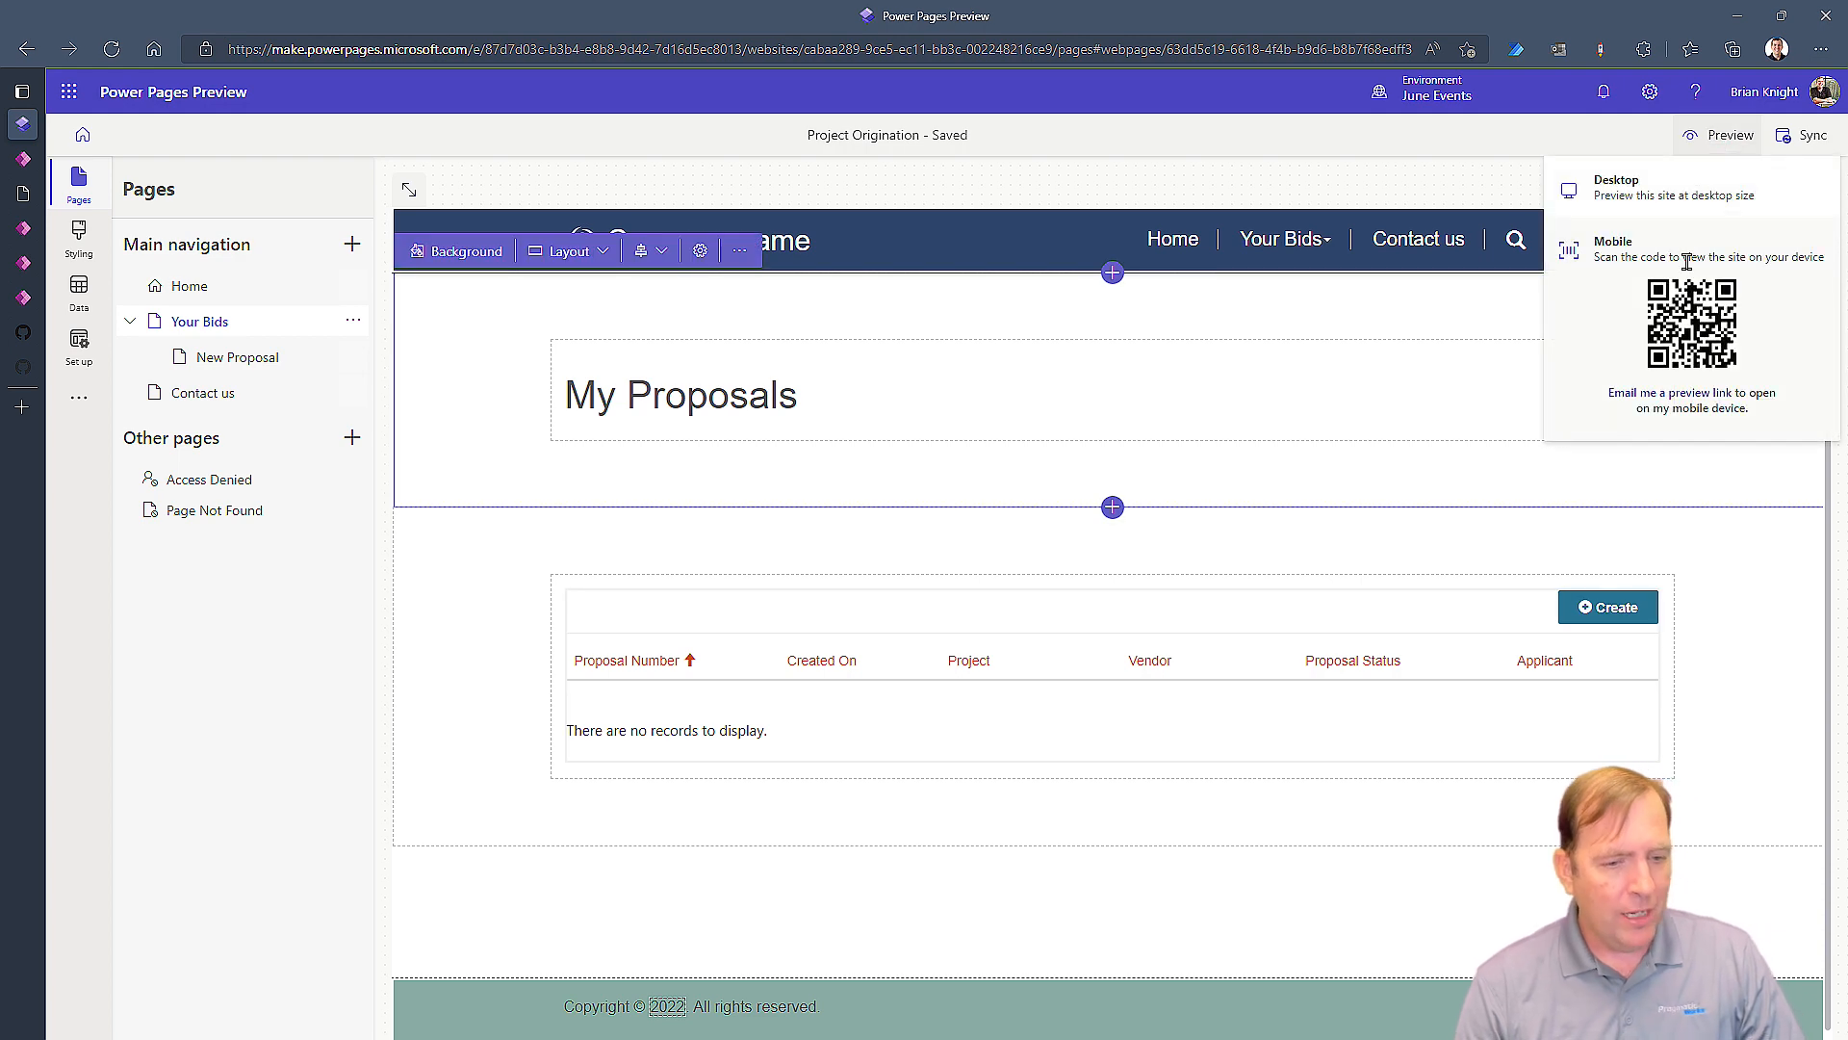
pyautogui.click(1653, 212)
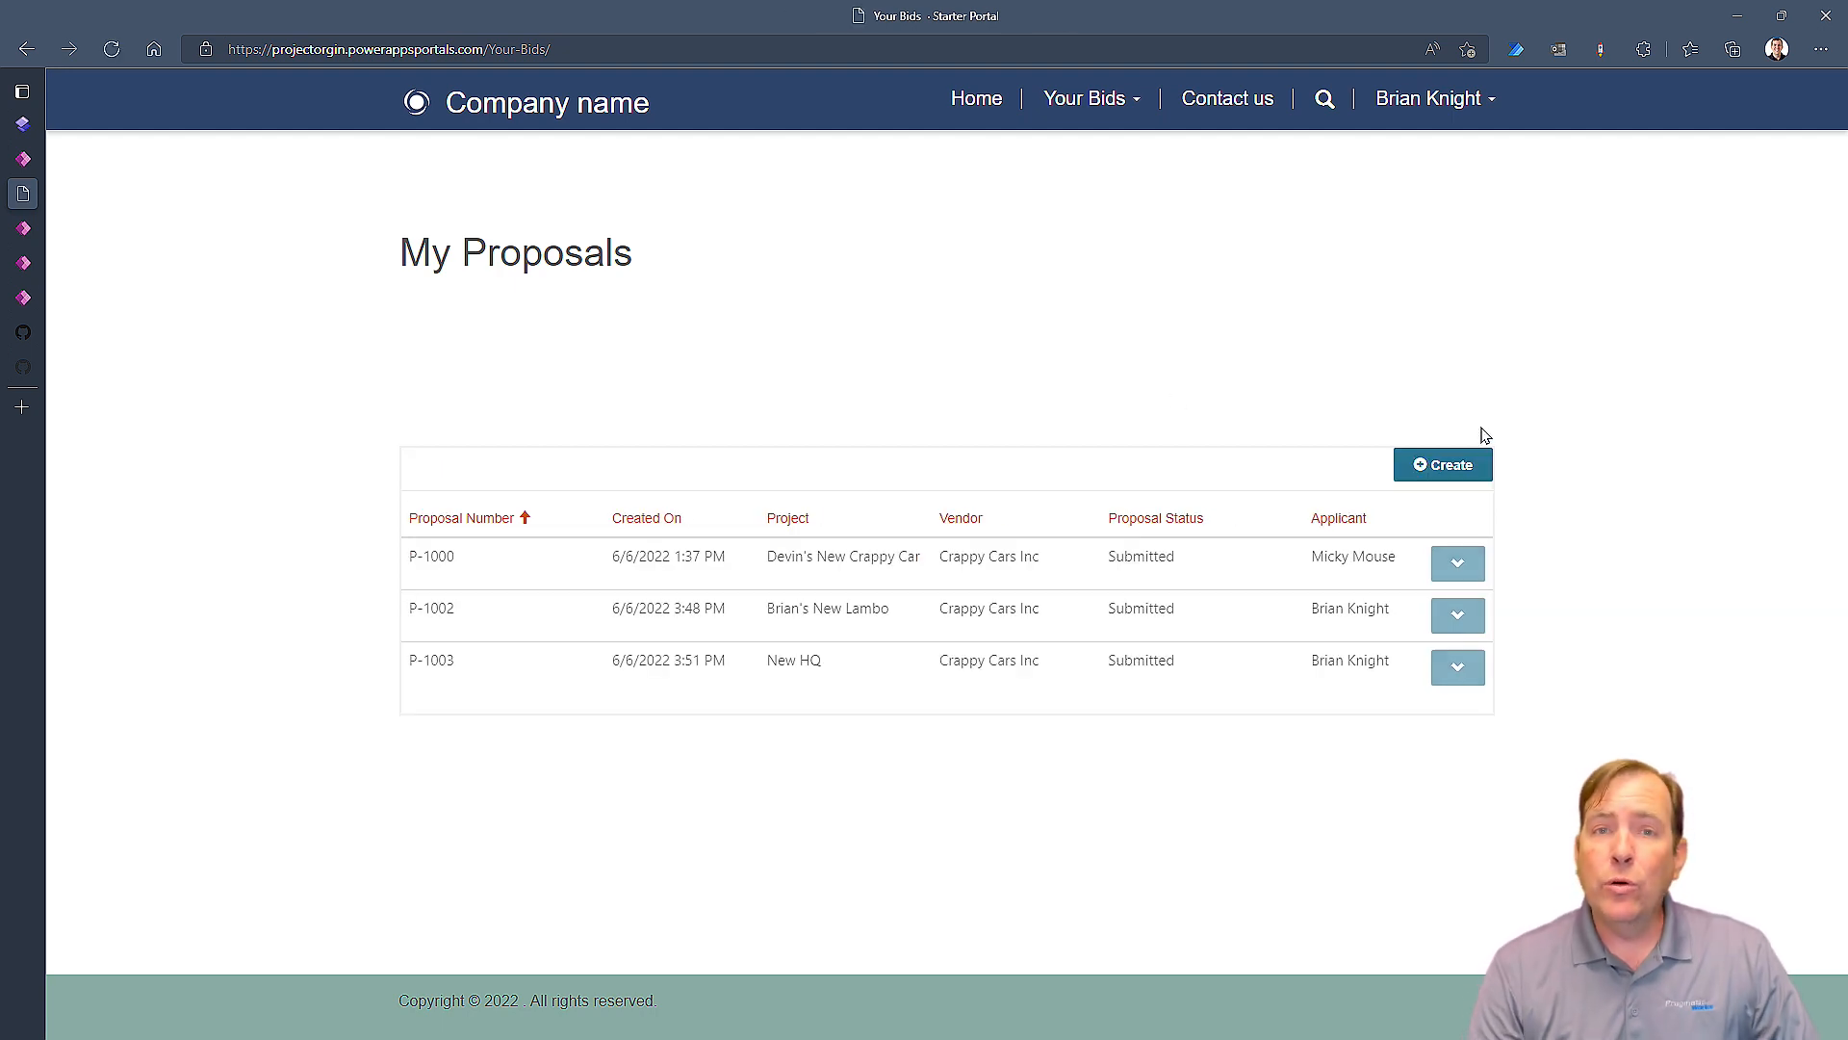
pyautogui.click(1432, 467)
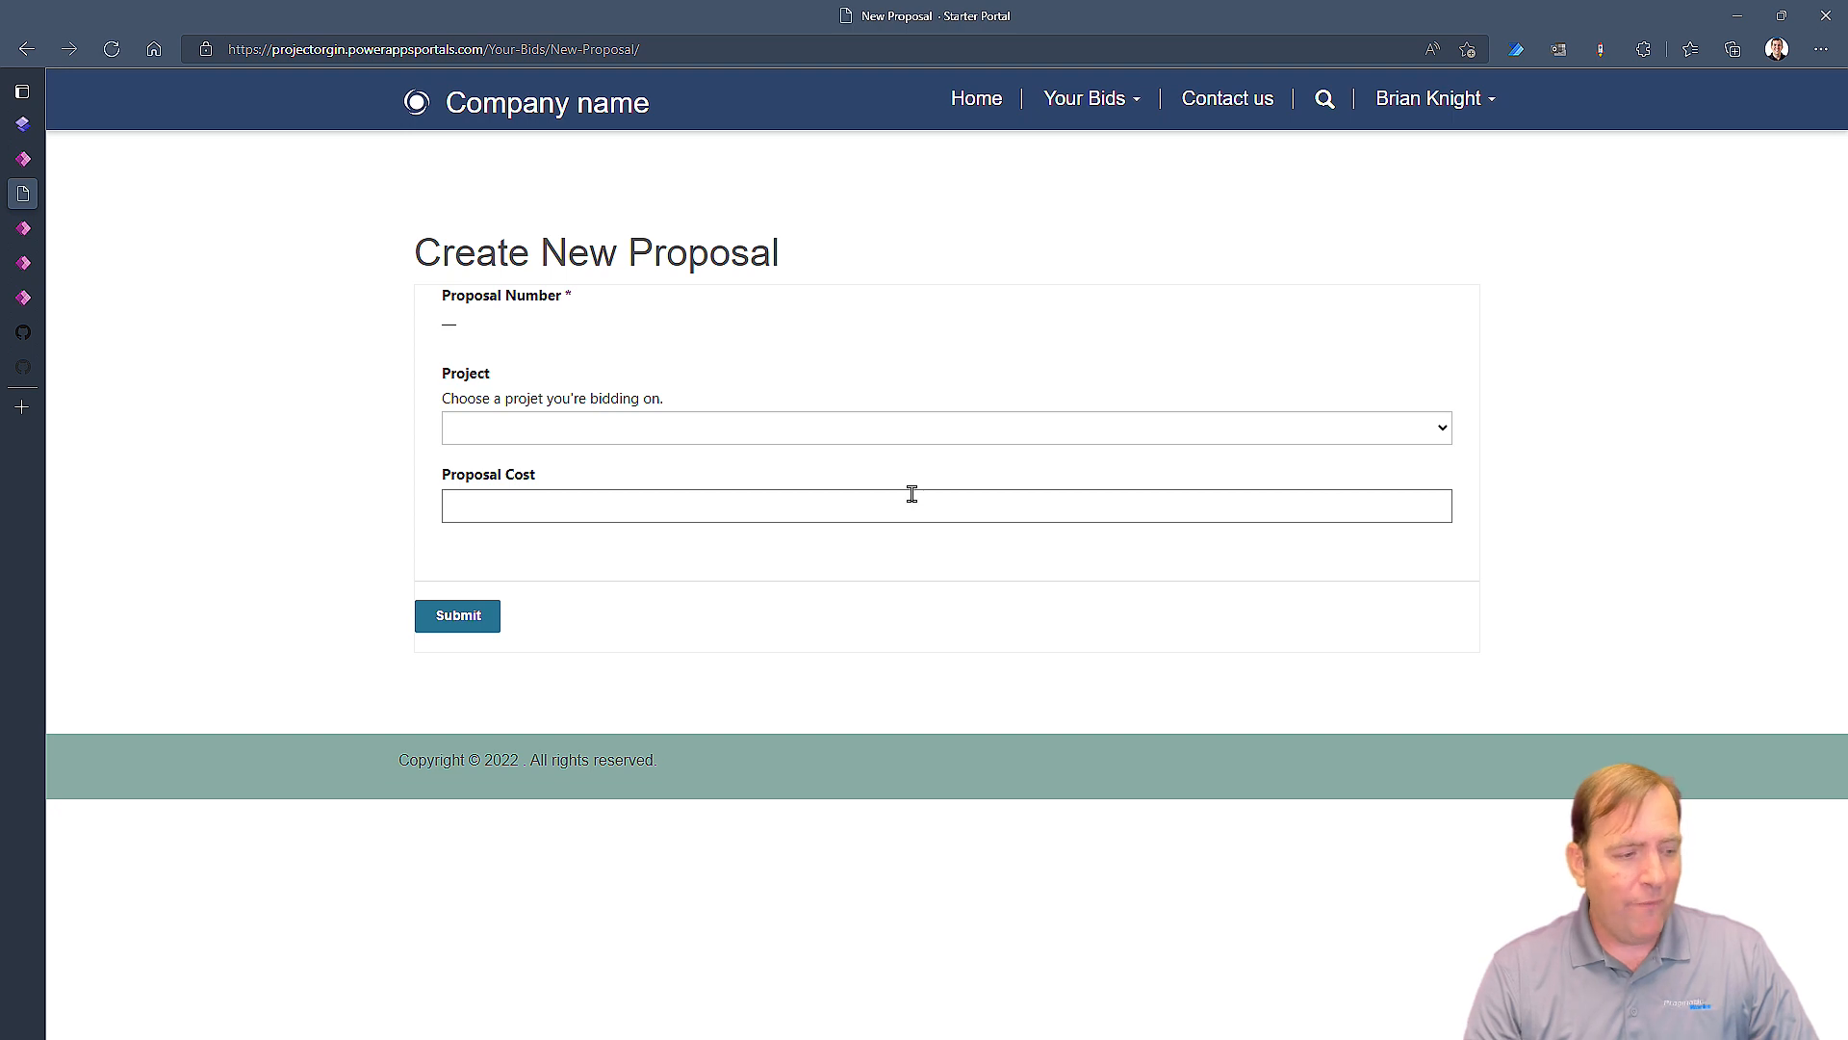
# Step: Choose the New Lambo project and try to submit the proposal with the non-numeric Proposal Cost "ssss"
pyautogui.click(847, 428)
pyautogui.click(789, 460)
pyautogui.click(722, 507)
pyautogui.write('ssss')
pyautogui.click(463, 615)
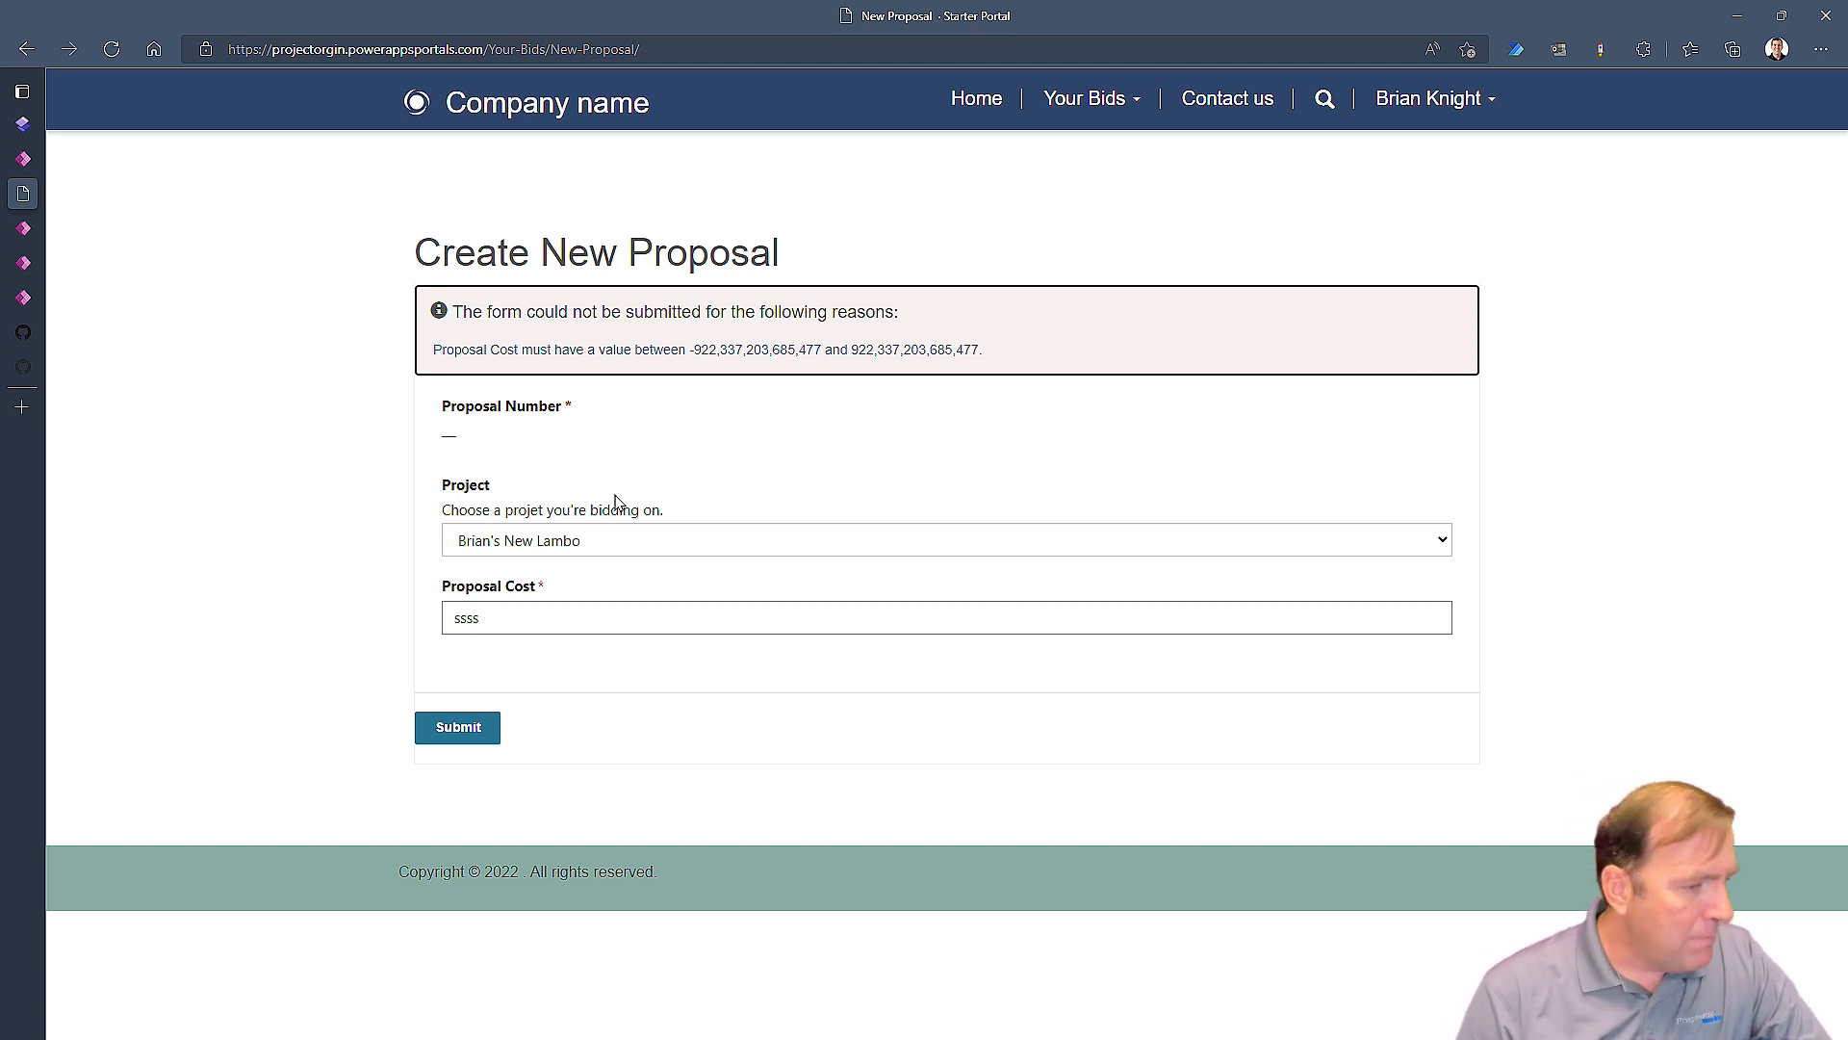
# Step: Replace the Proposal Cost with 555 and submit the proposal again
pyautogui.moveTo(539, 614); pyautogui.dragTo(421, 627)
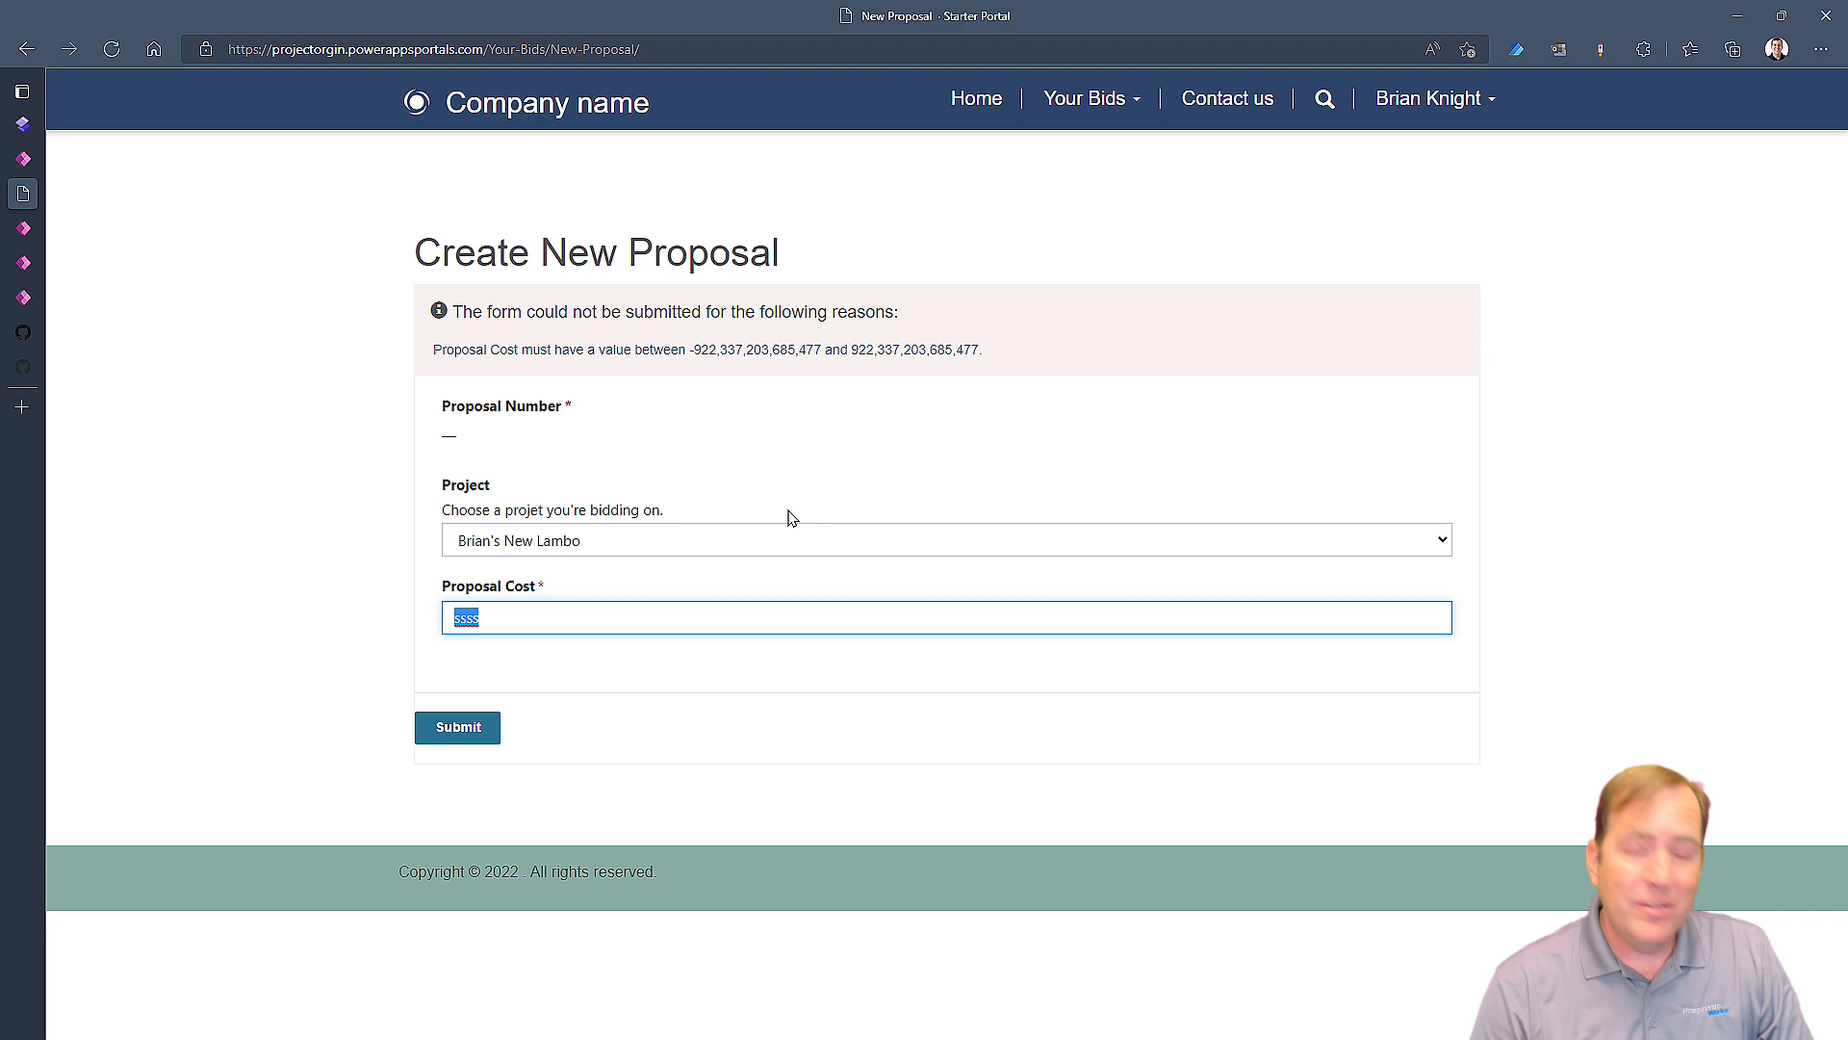
pyautogui.write('555')
pyautogui.click(456, 727)
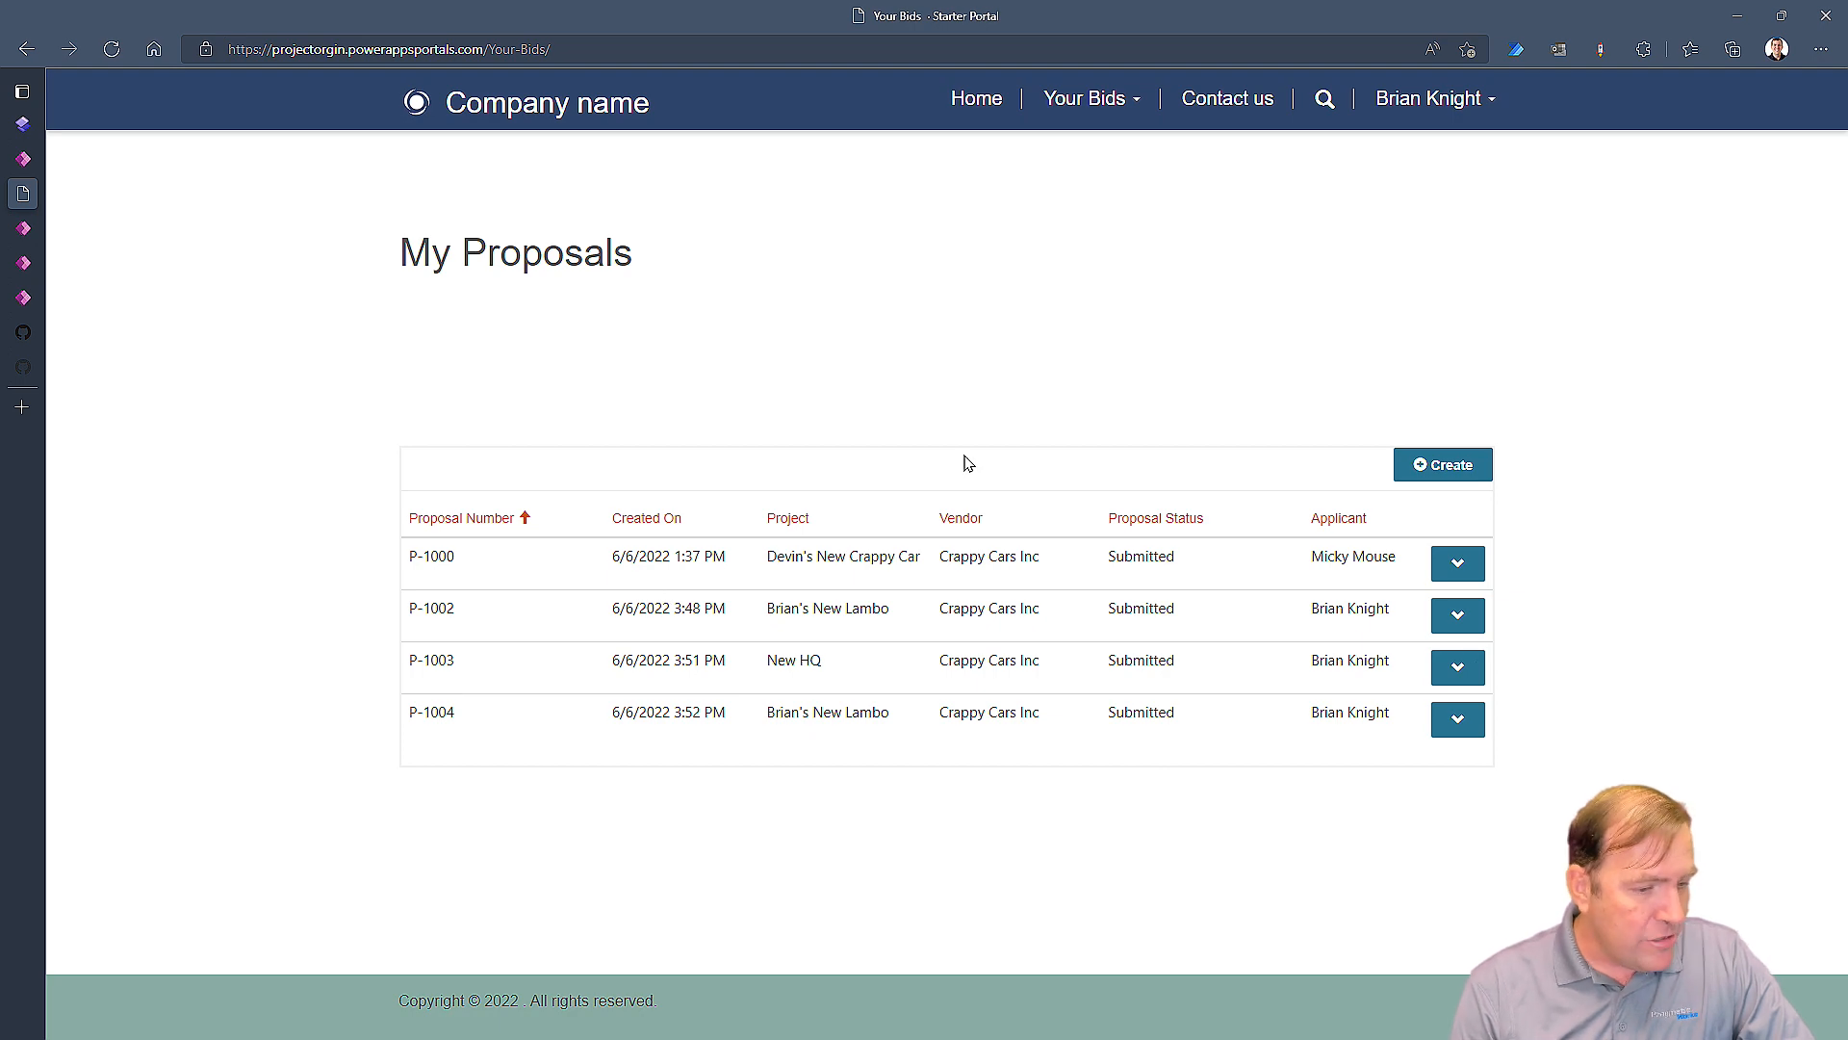
# Step: Examine the Vendor and Applicant columns of the submitted proposals in the My Proposals list
pyautogui.hotkey('ctrl', '1')
pyautogui.click(955, 606)
pyautogui.moveTo(1042, 393); pyautogui.dragTo(1156, 262)
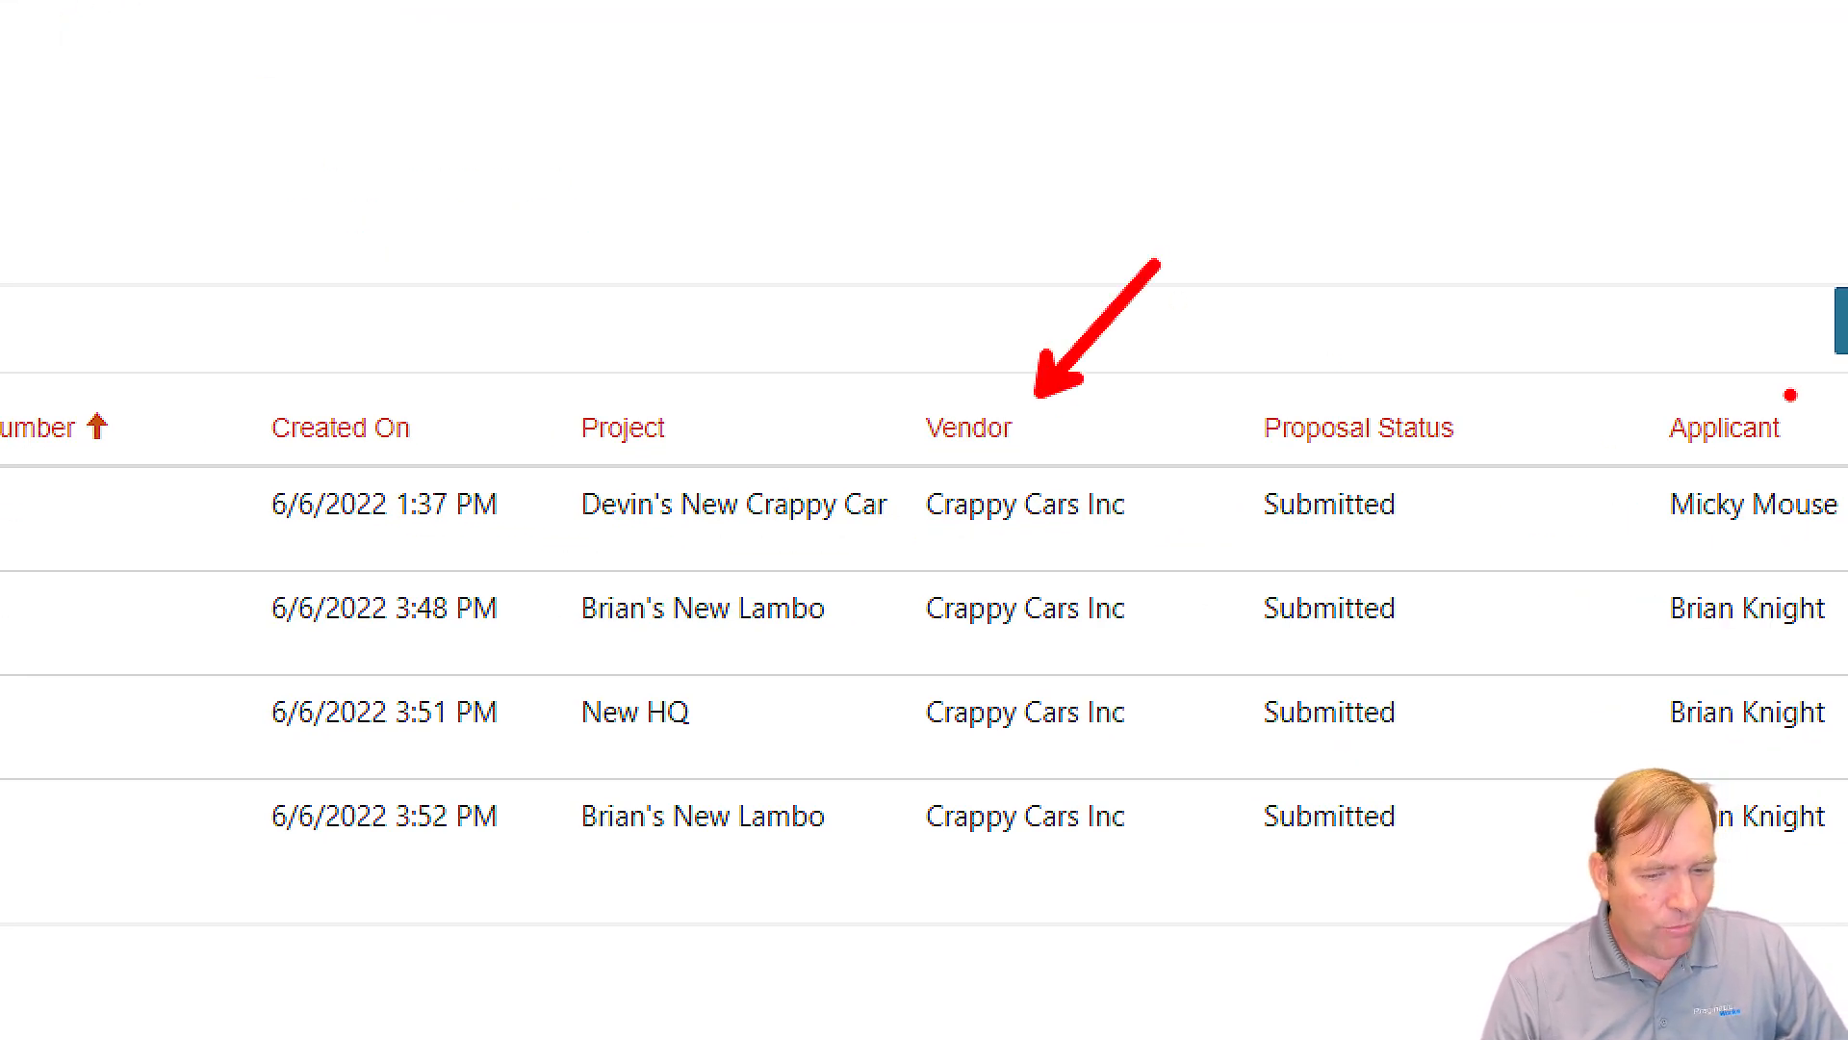
pyautogui.moveTo(1788, 393); pyautogui.dragTo(1658, 301)
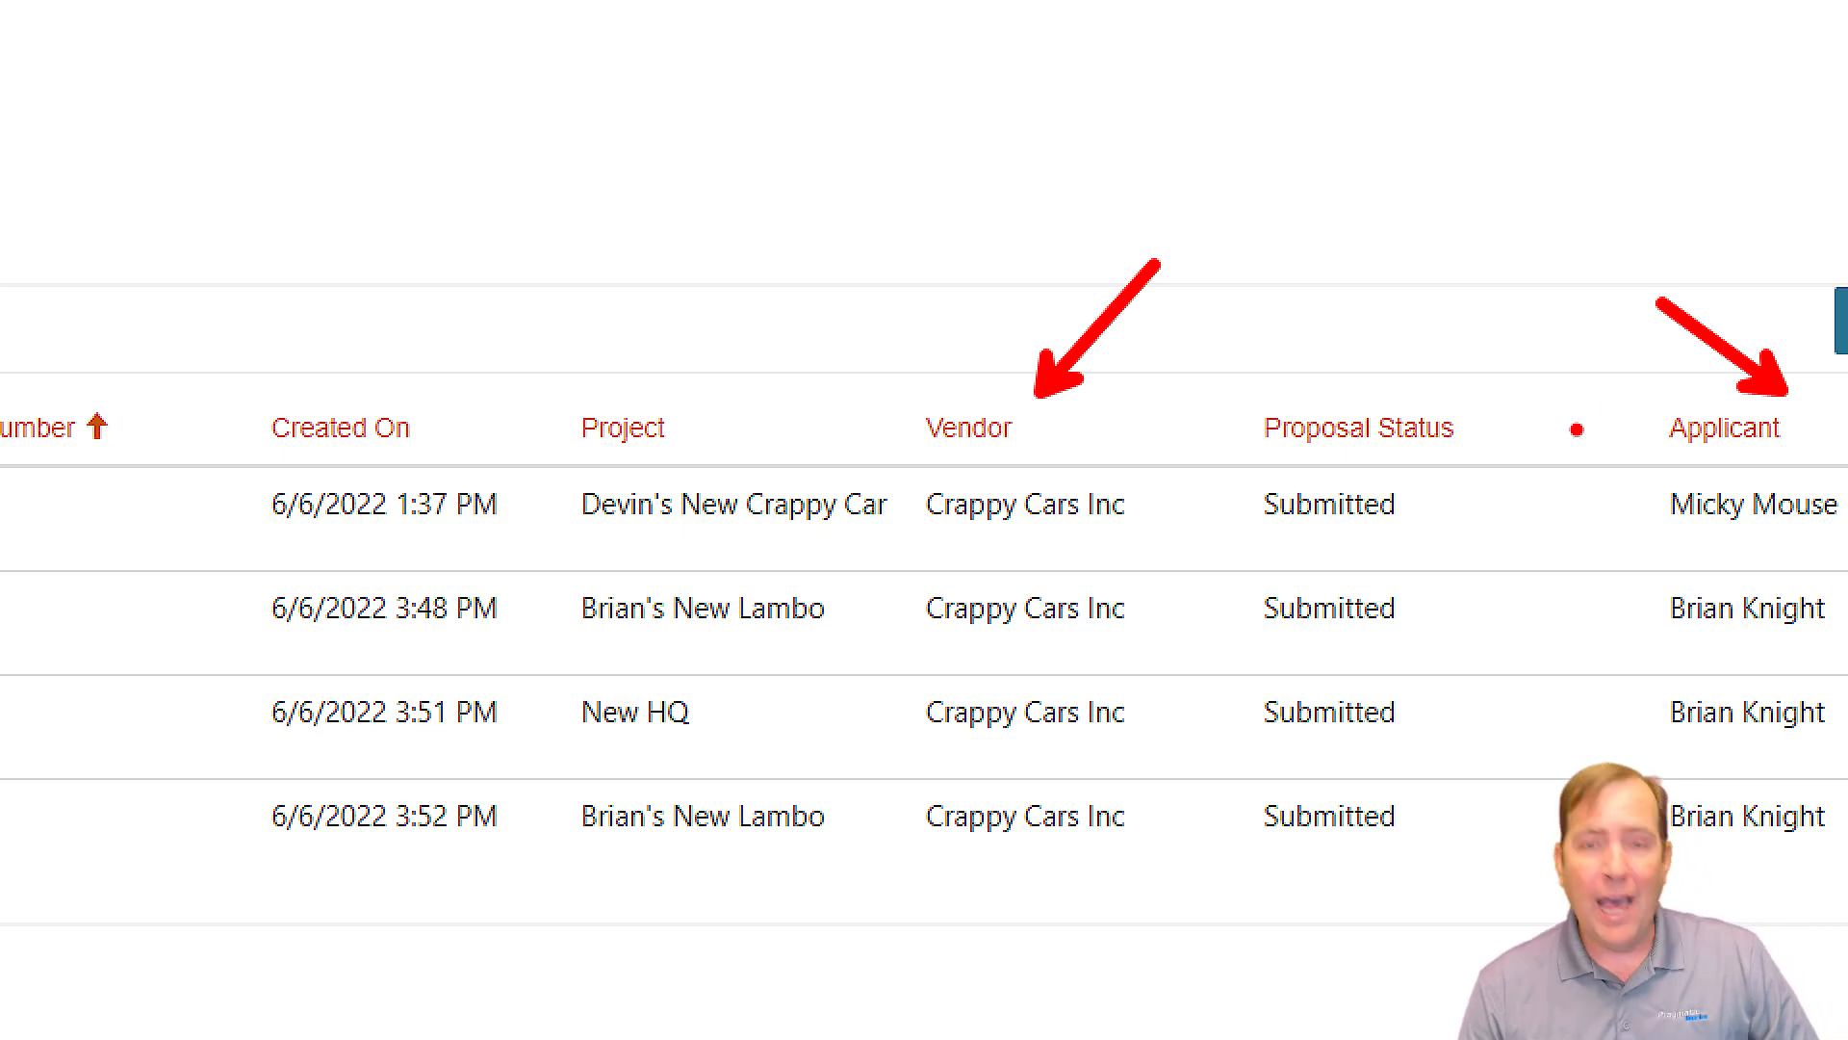
pyautogui.press('Escape')
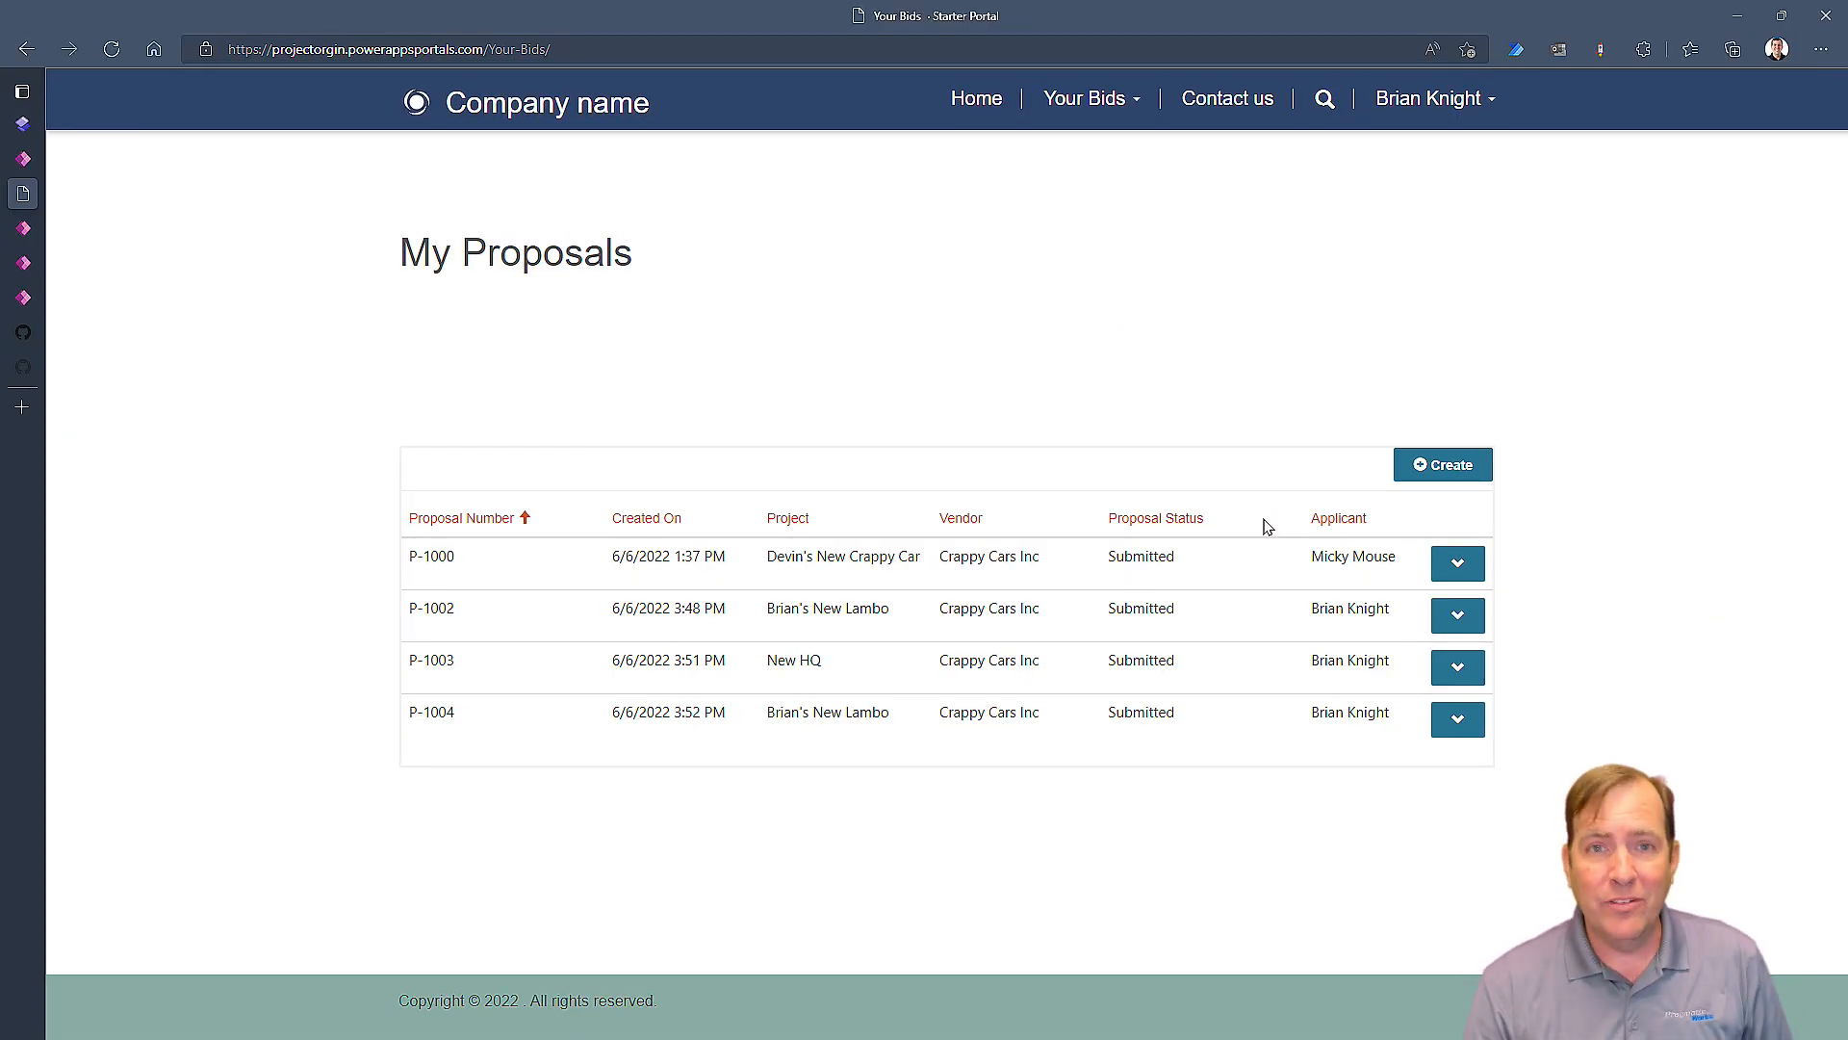